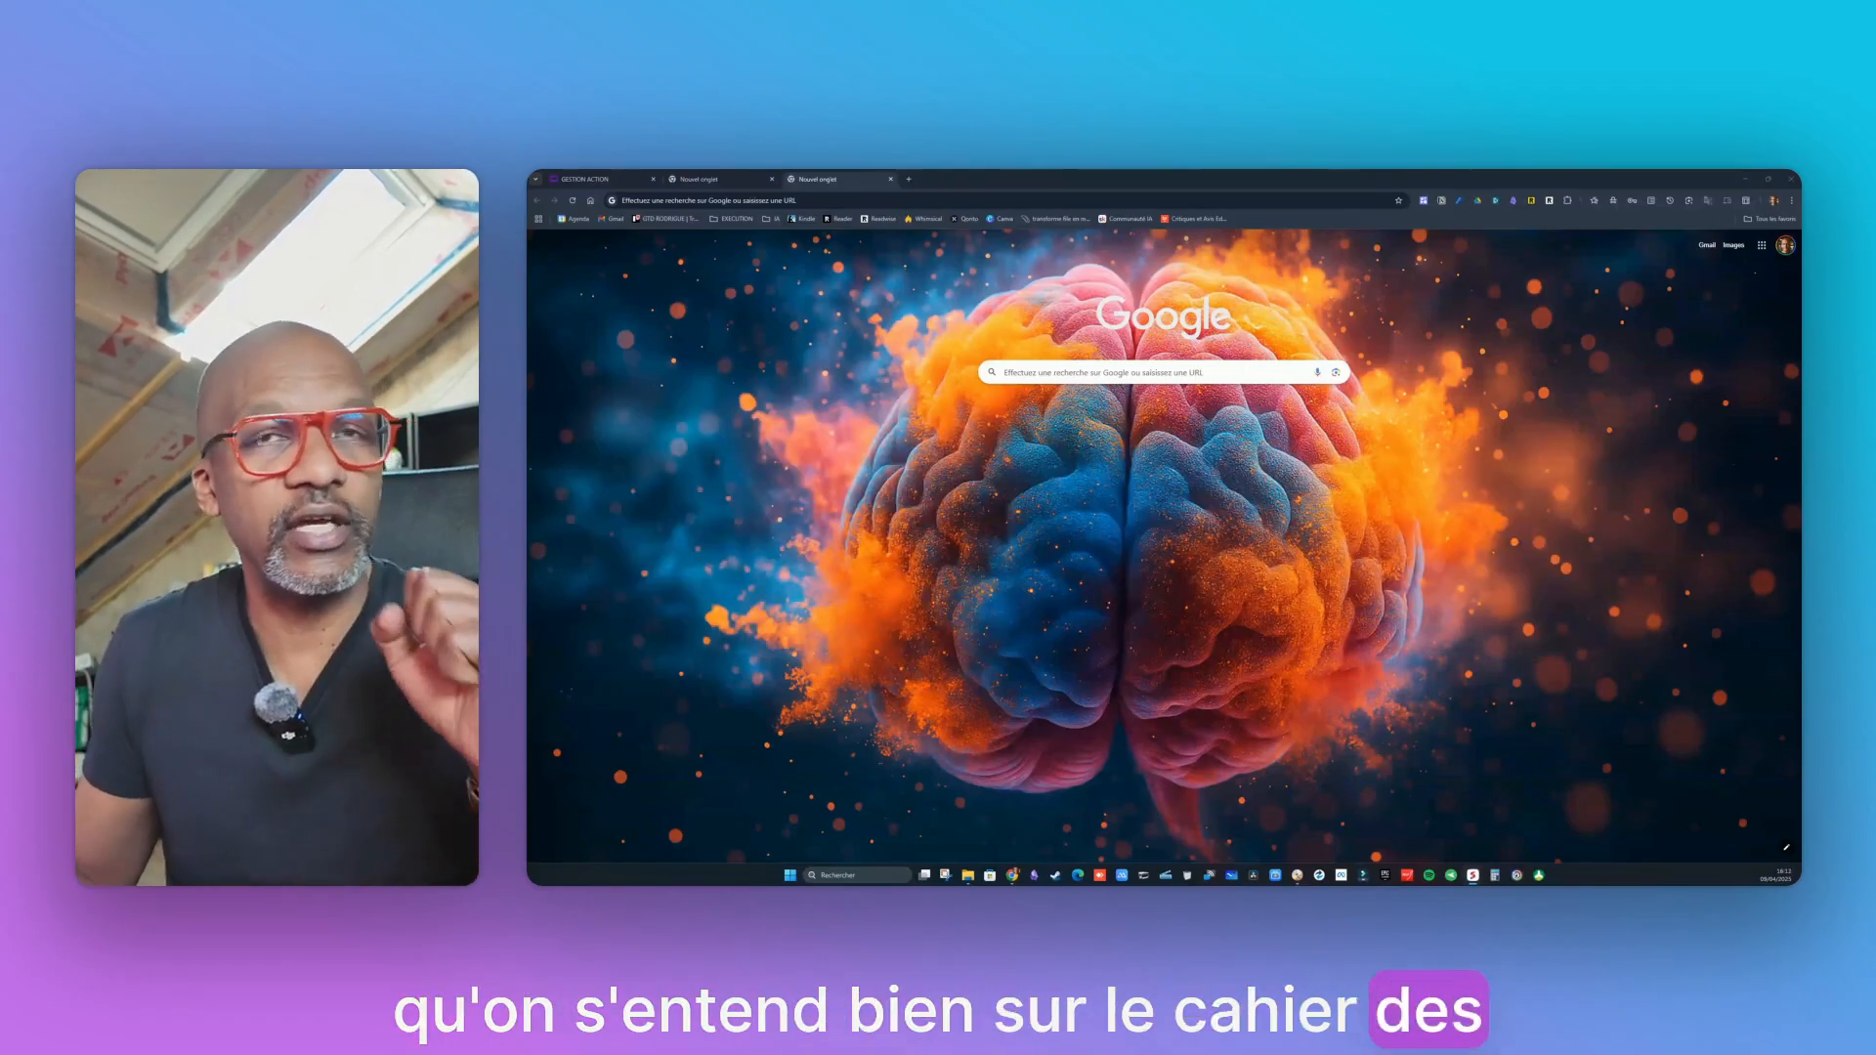
Switch to the GESTION ACTION diagram and centre the Trello/Calendar diagram on the Whimsical canvas
click(592, 180)
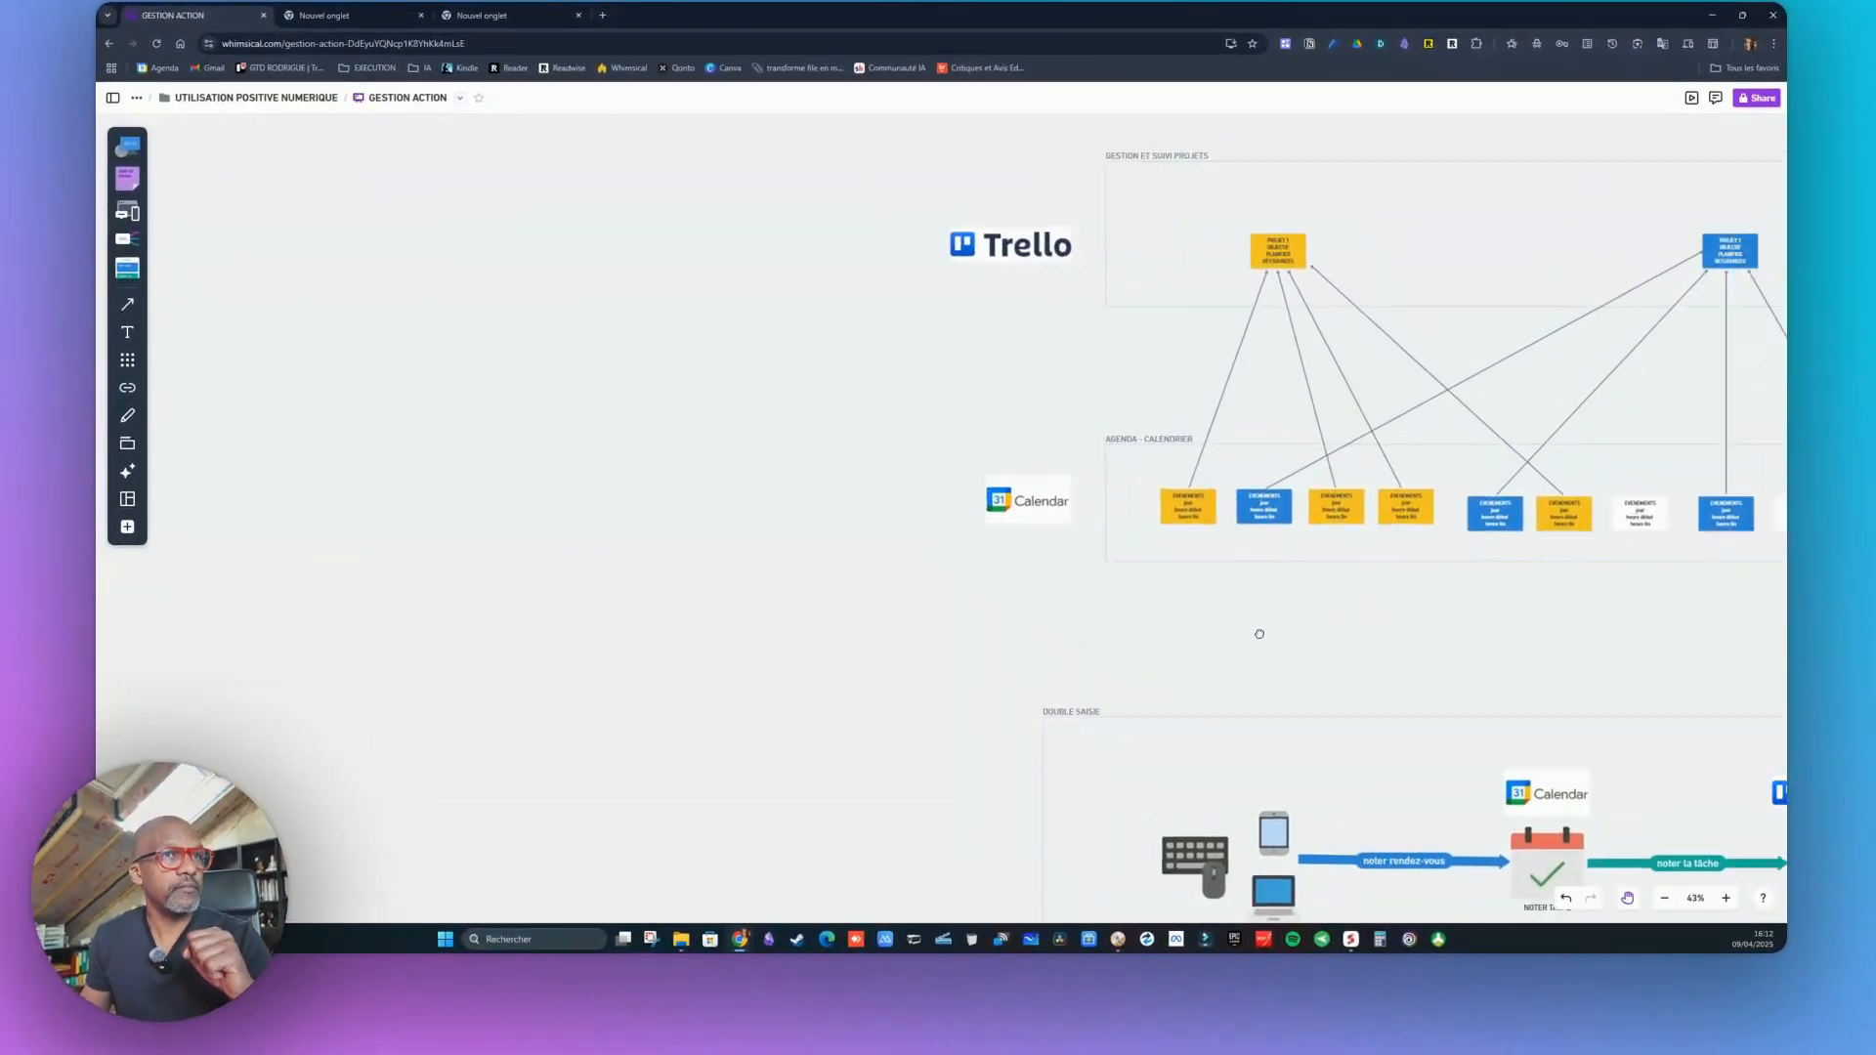
drag(1402, 645, 1078, 759)
scroll(892, 647, up, 3)
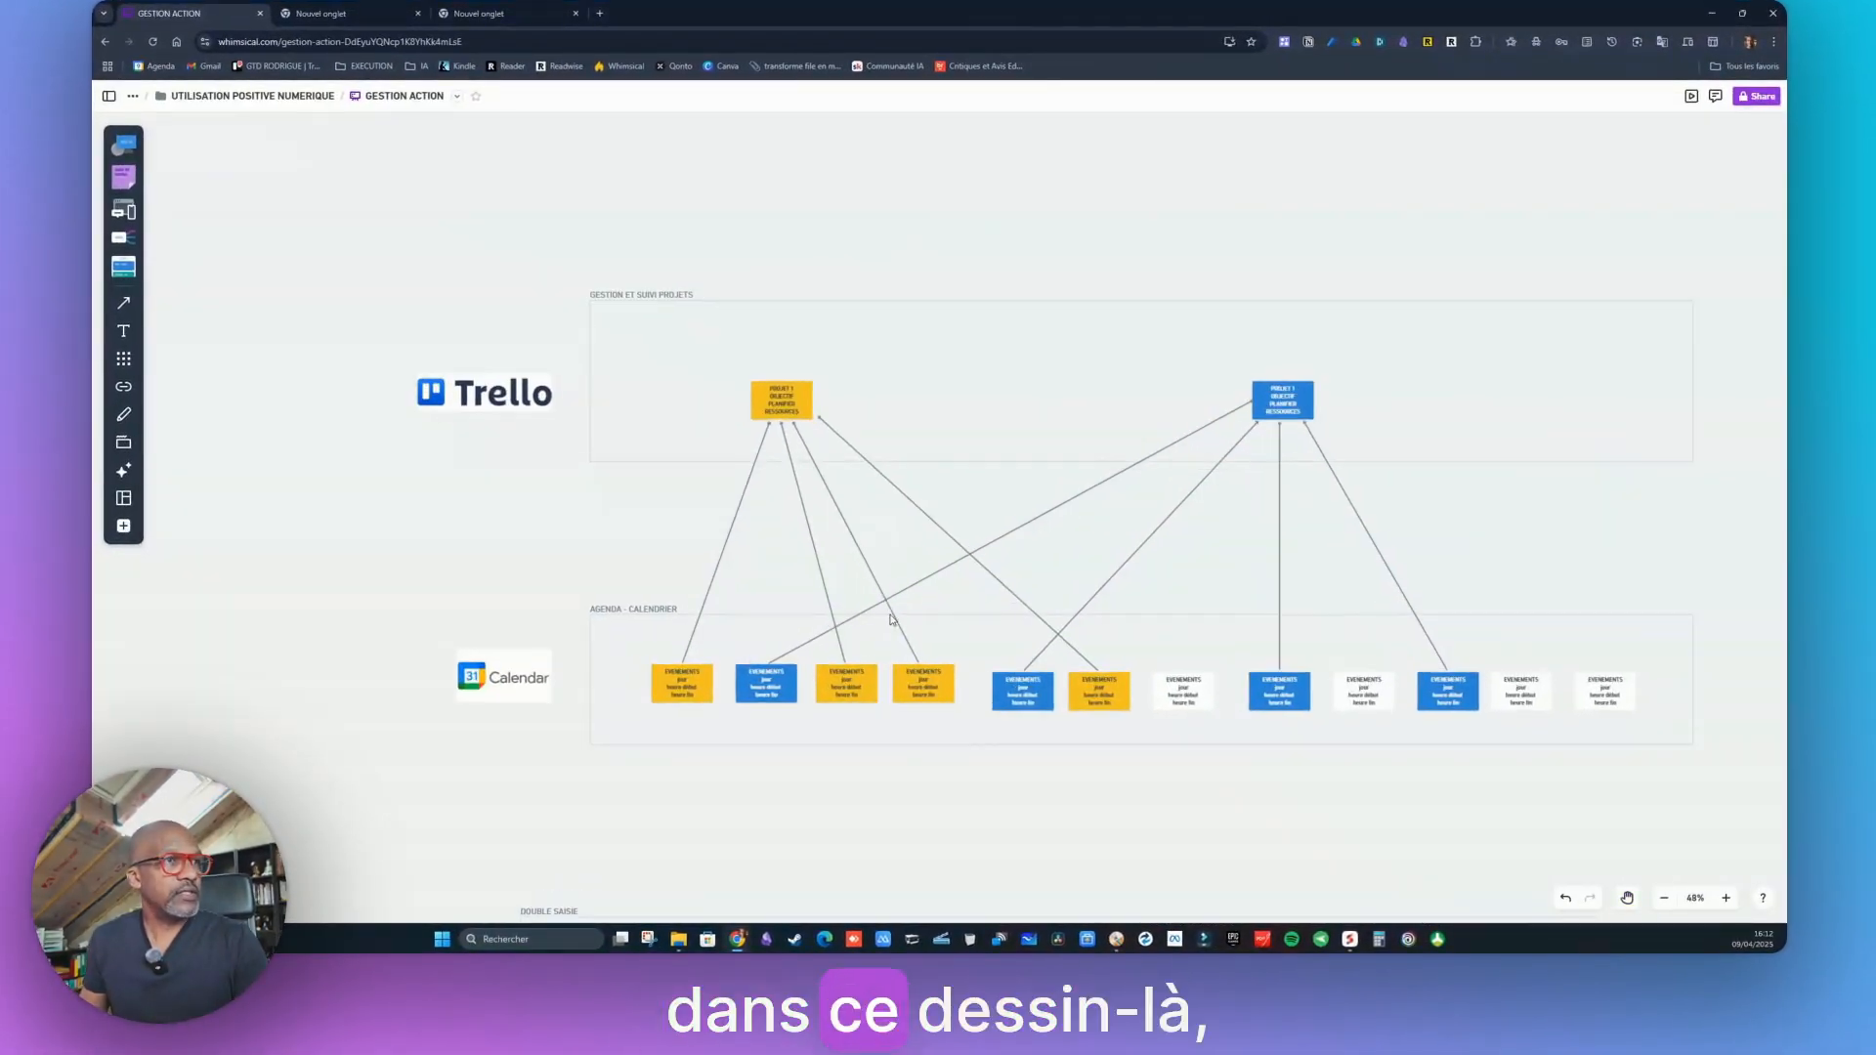
drag(1133, 192, 1029, 186)
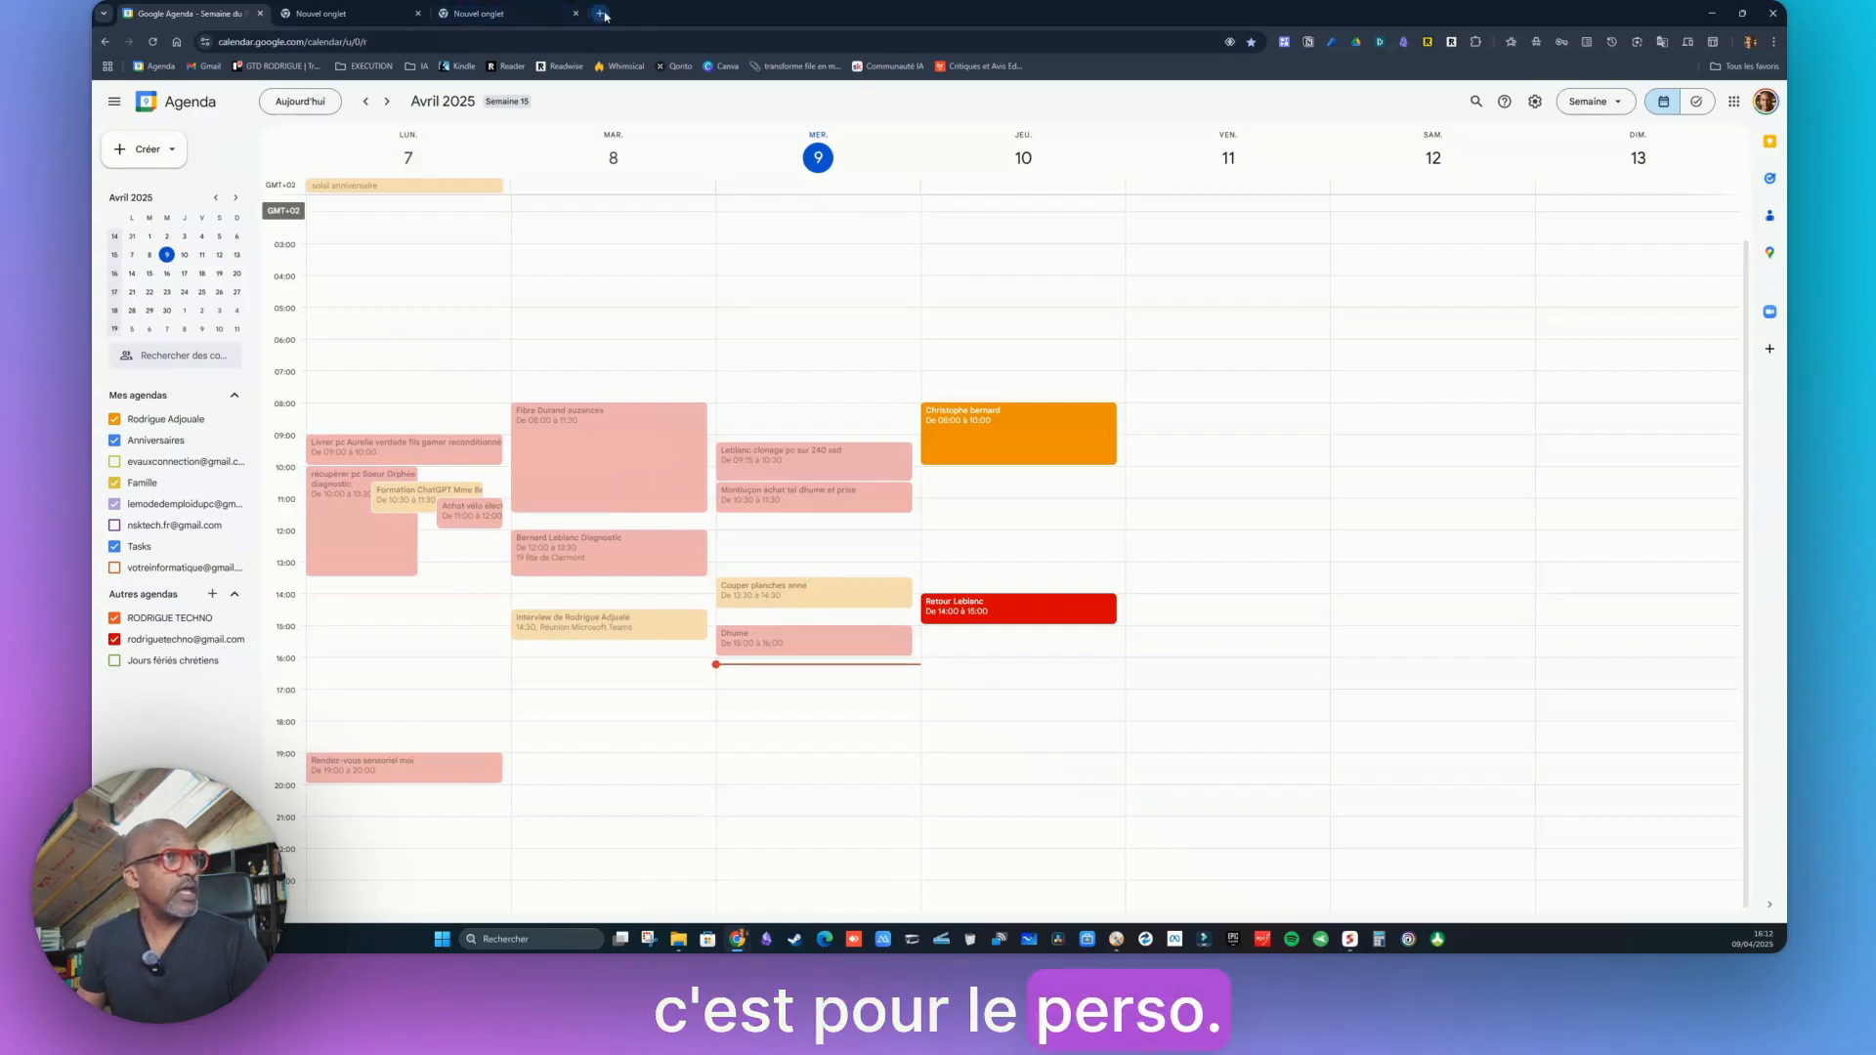
Load the TO DO RODRIGUE Trello board from the GTD RODRIGUE bookmark
click(277, 67)
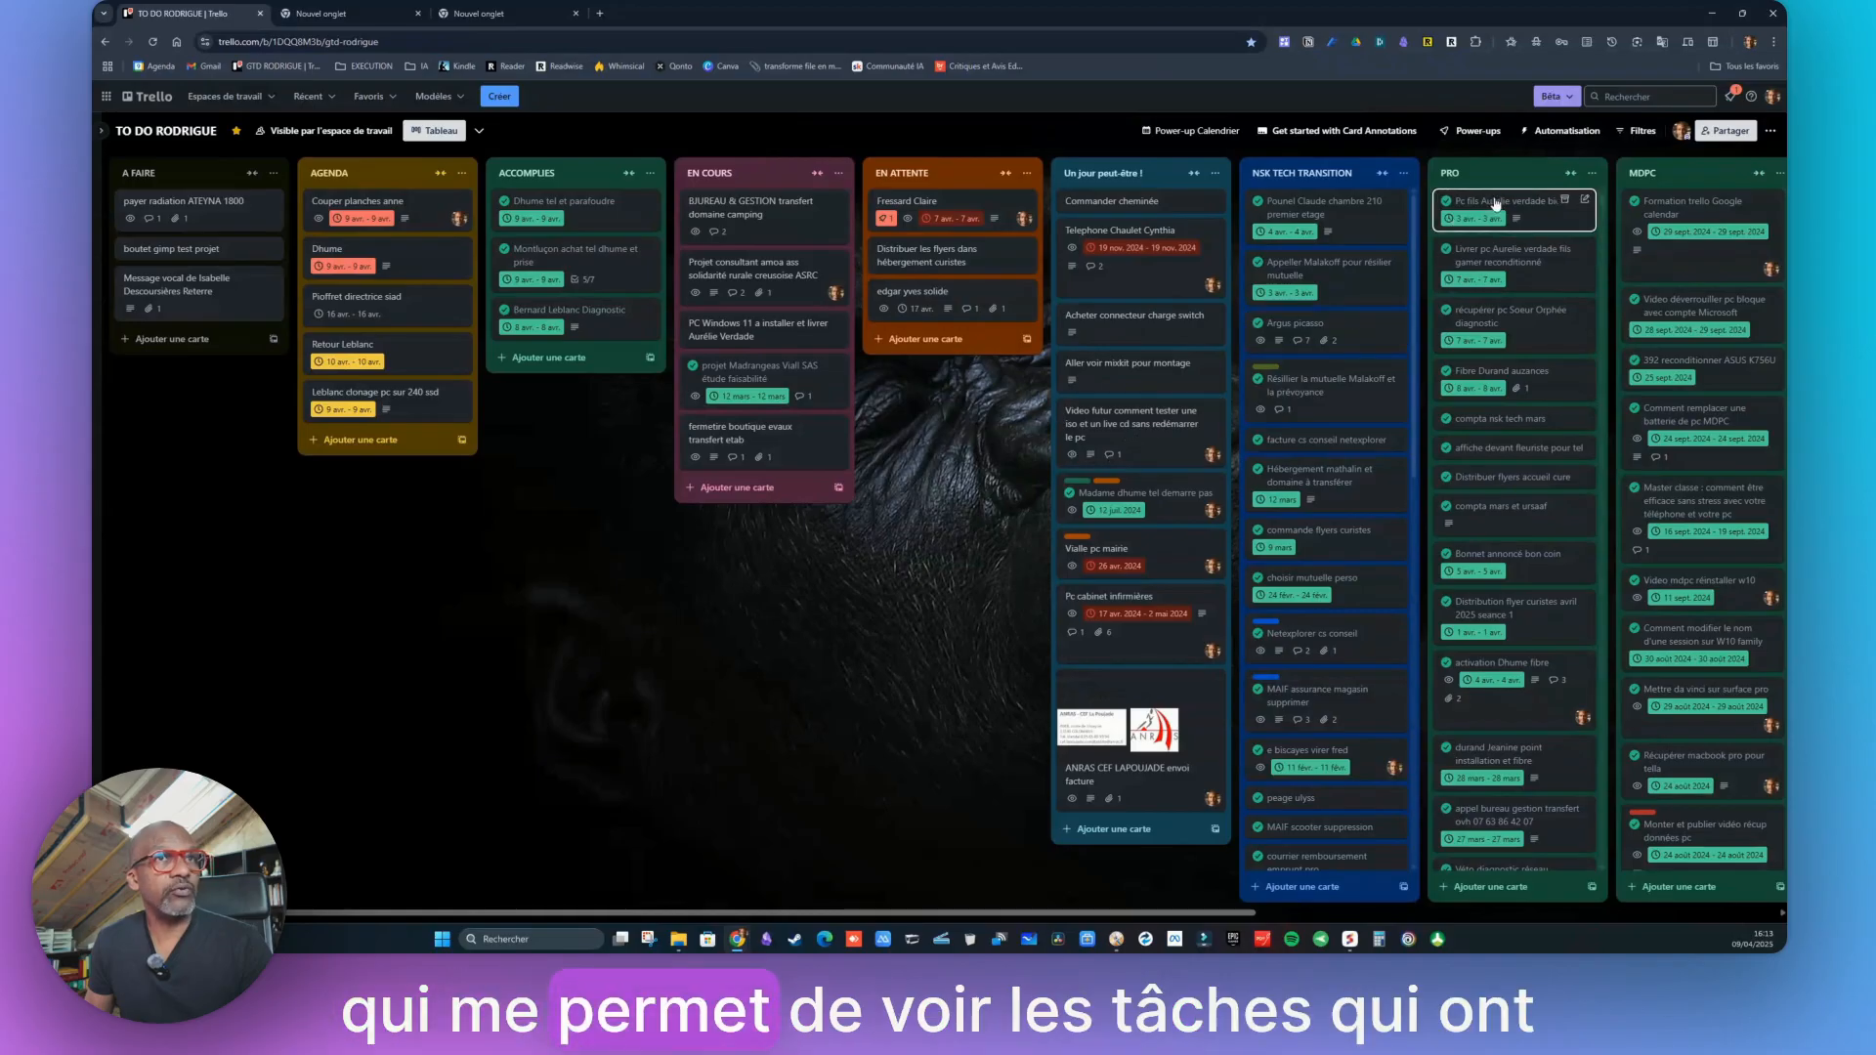
Scroll across the TO DO RODRIGUE board to review its lists
scroll(1515, 538, down, 10)
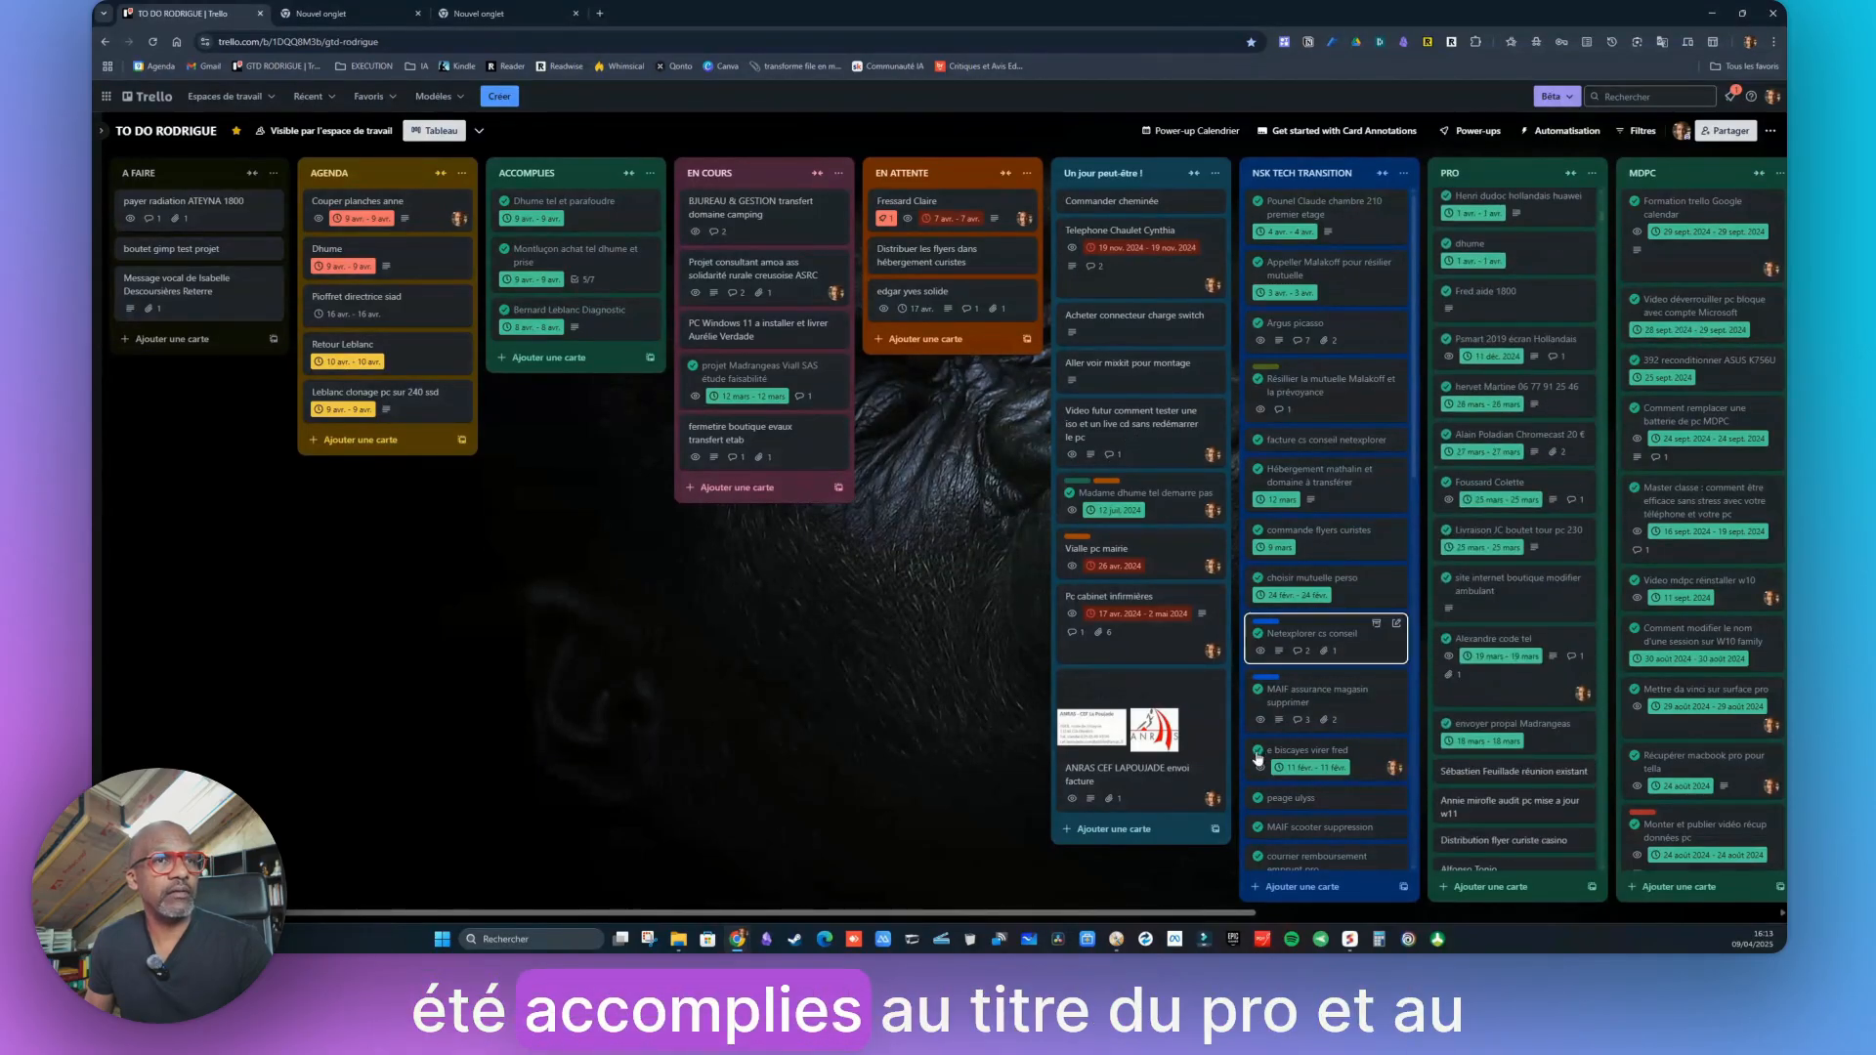
drag(1059, 915, 1349, 913)
scroll(1481, 312, down, 5)
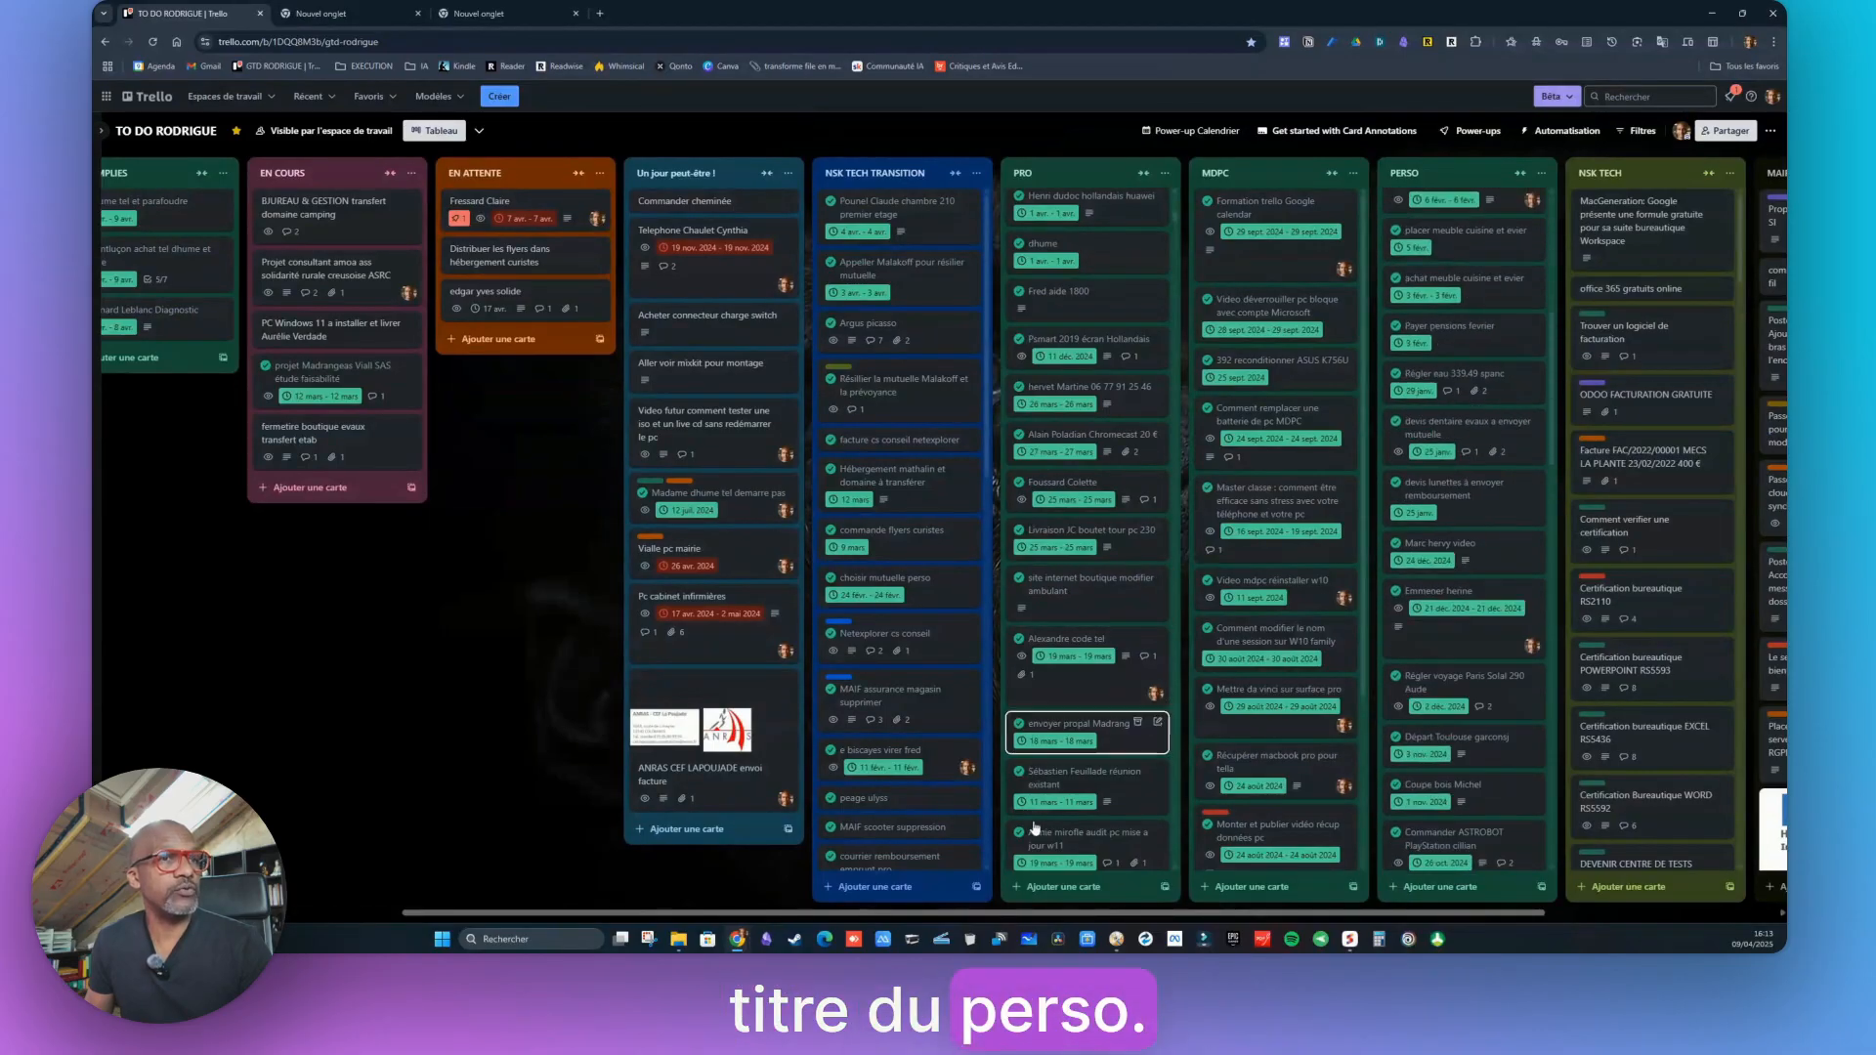
drag(1247, 912, 958, 904)
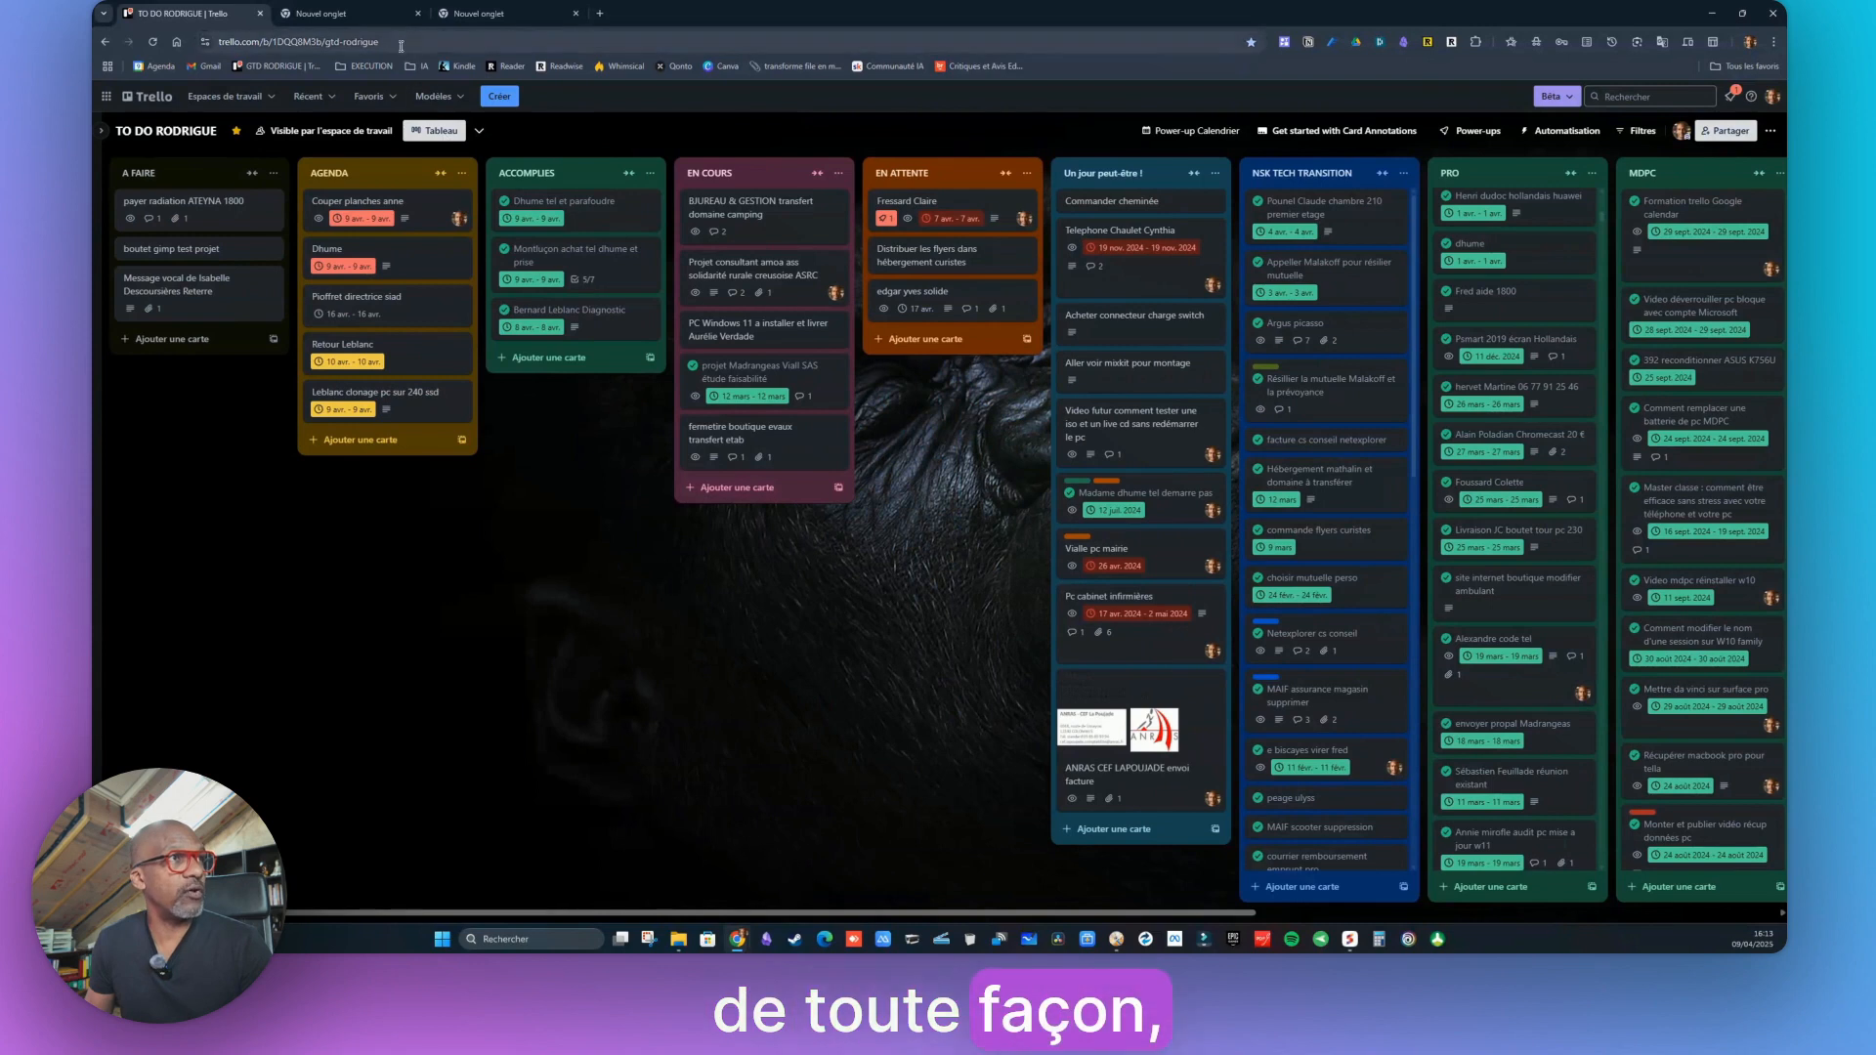
In a new tab, load Google Calendar, then bring up the Whimsical DOUBLE SAISIE frame
click(317, 12)
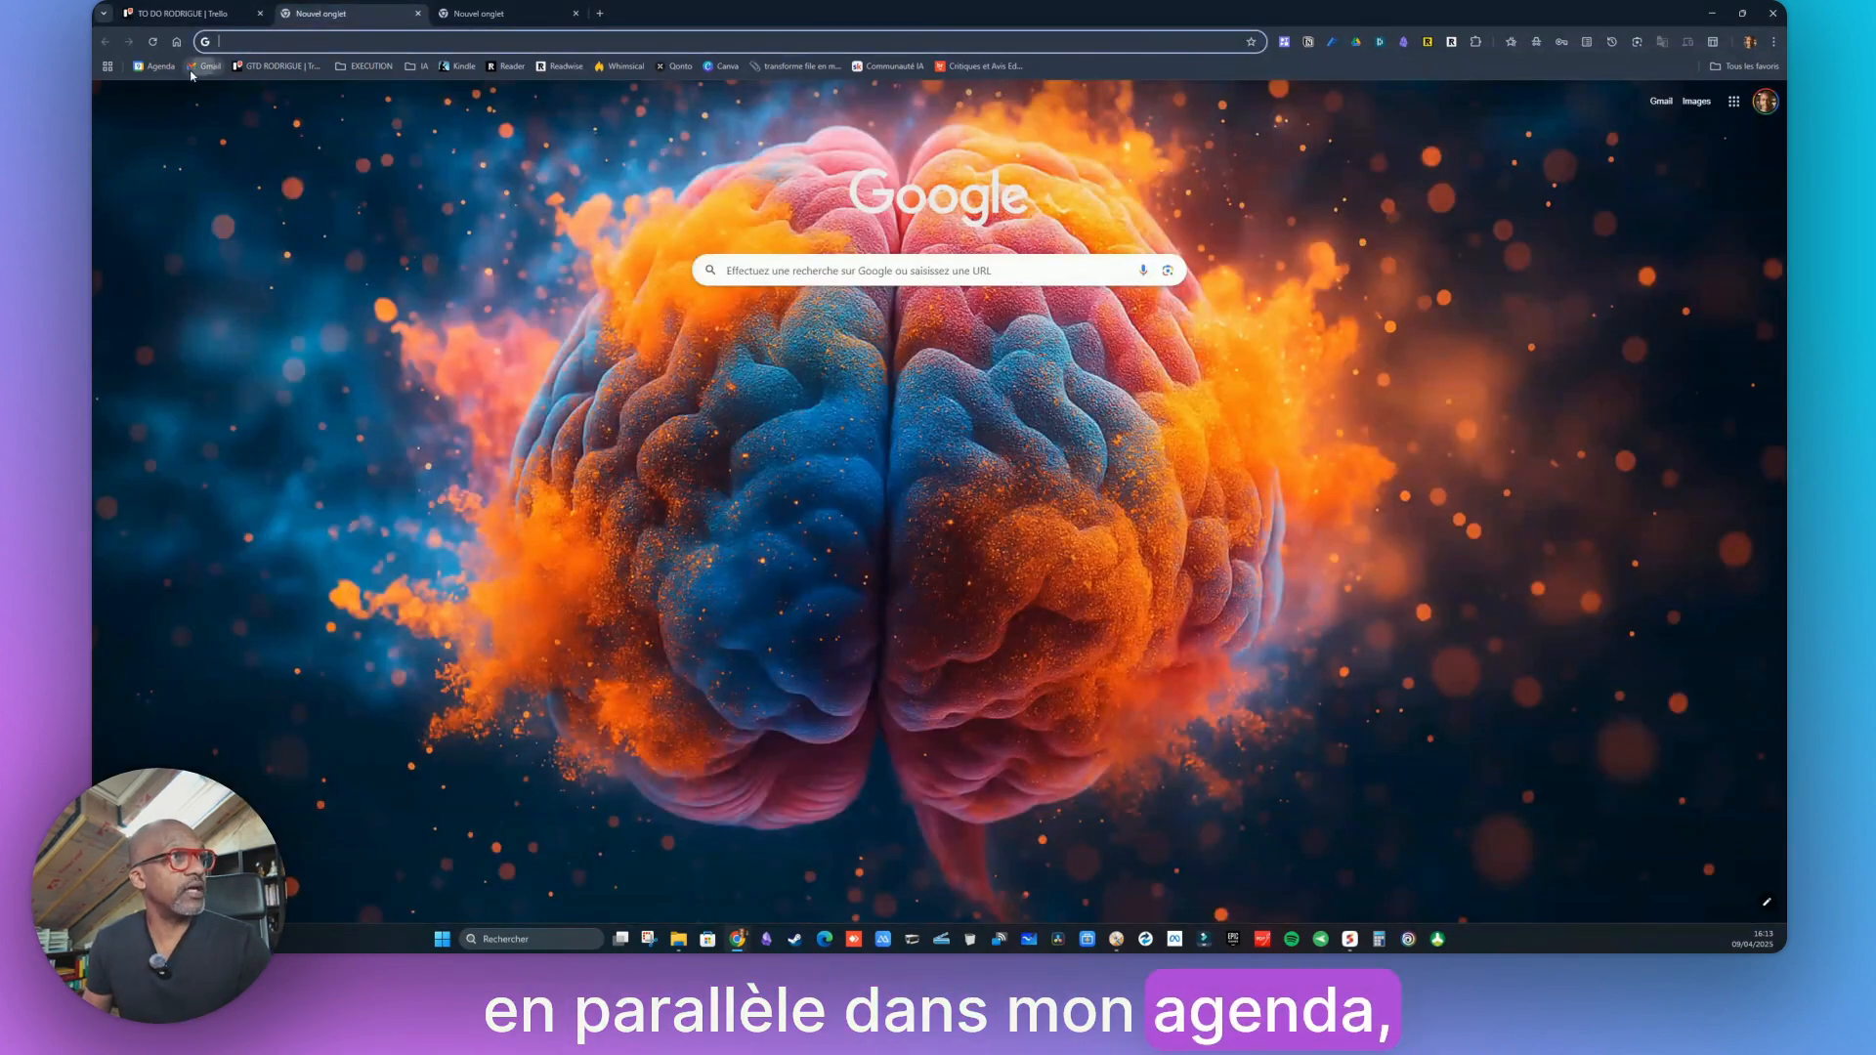
click(156, 66)
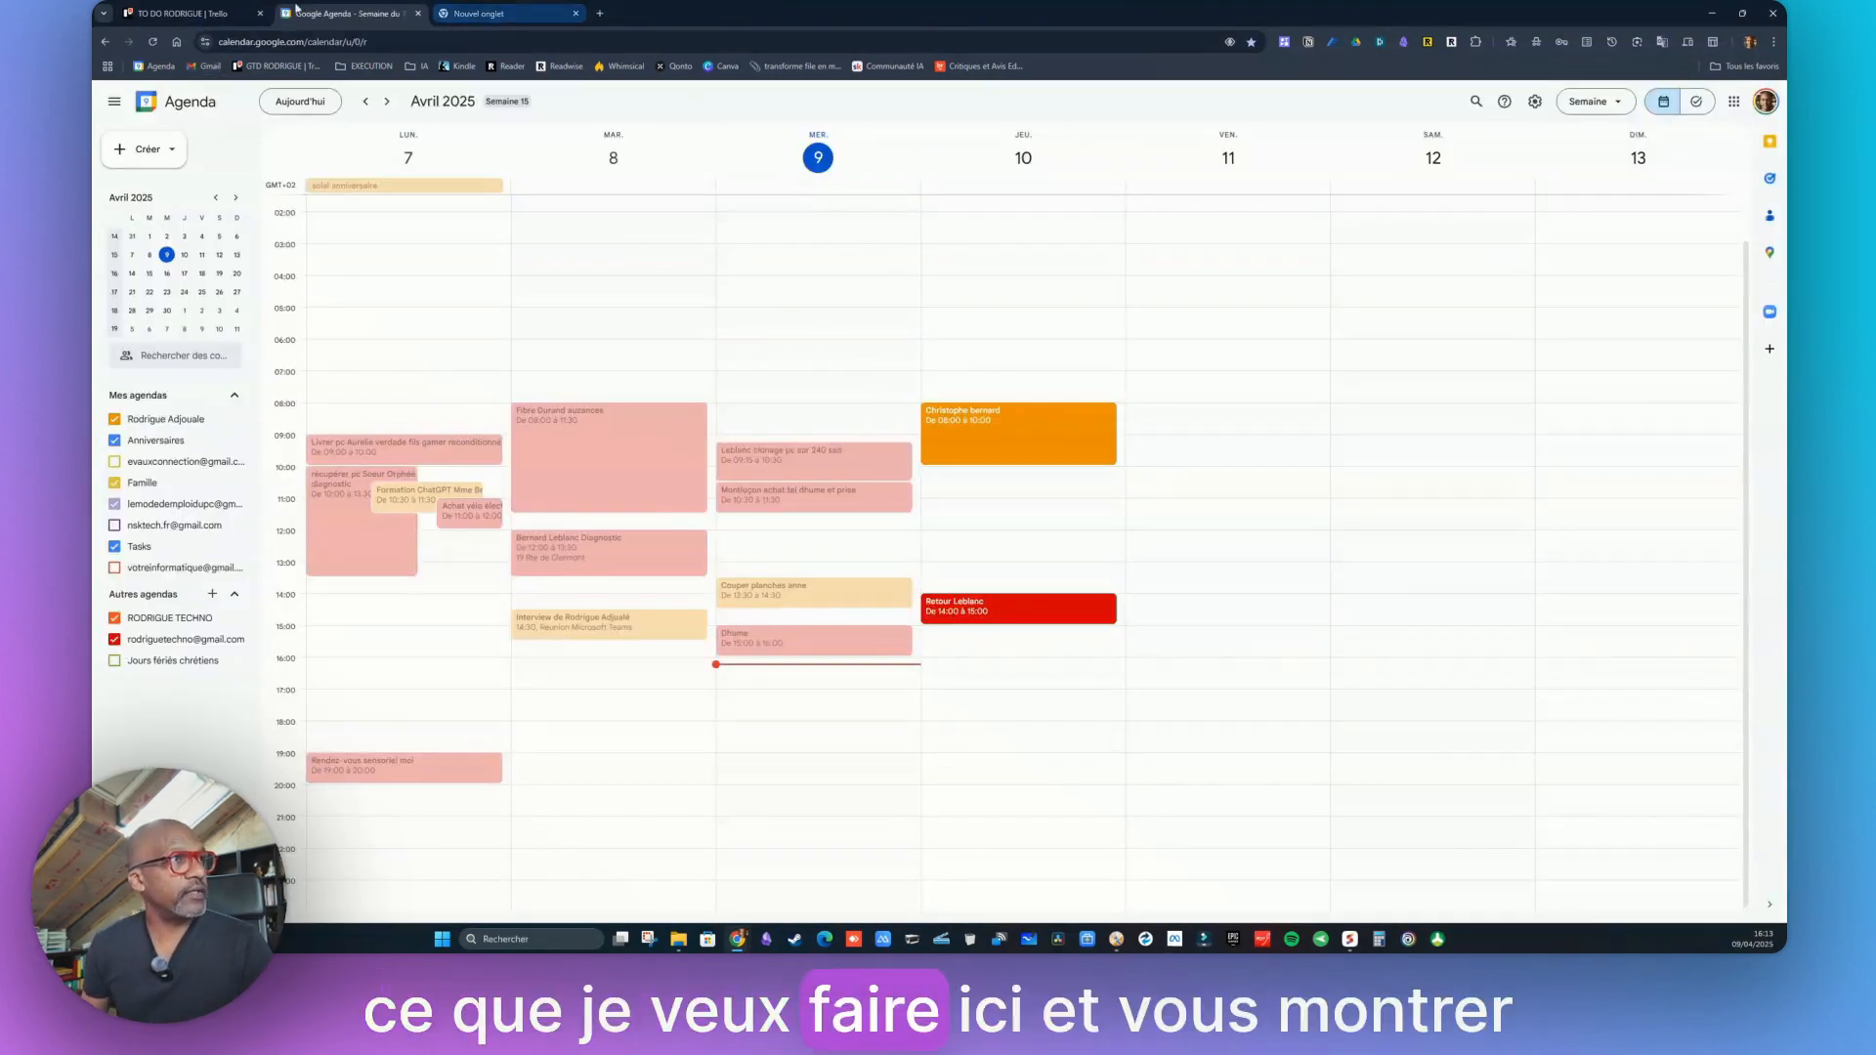
click(638, 67)
scroll(1042, 491, down, 1)
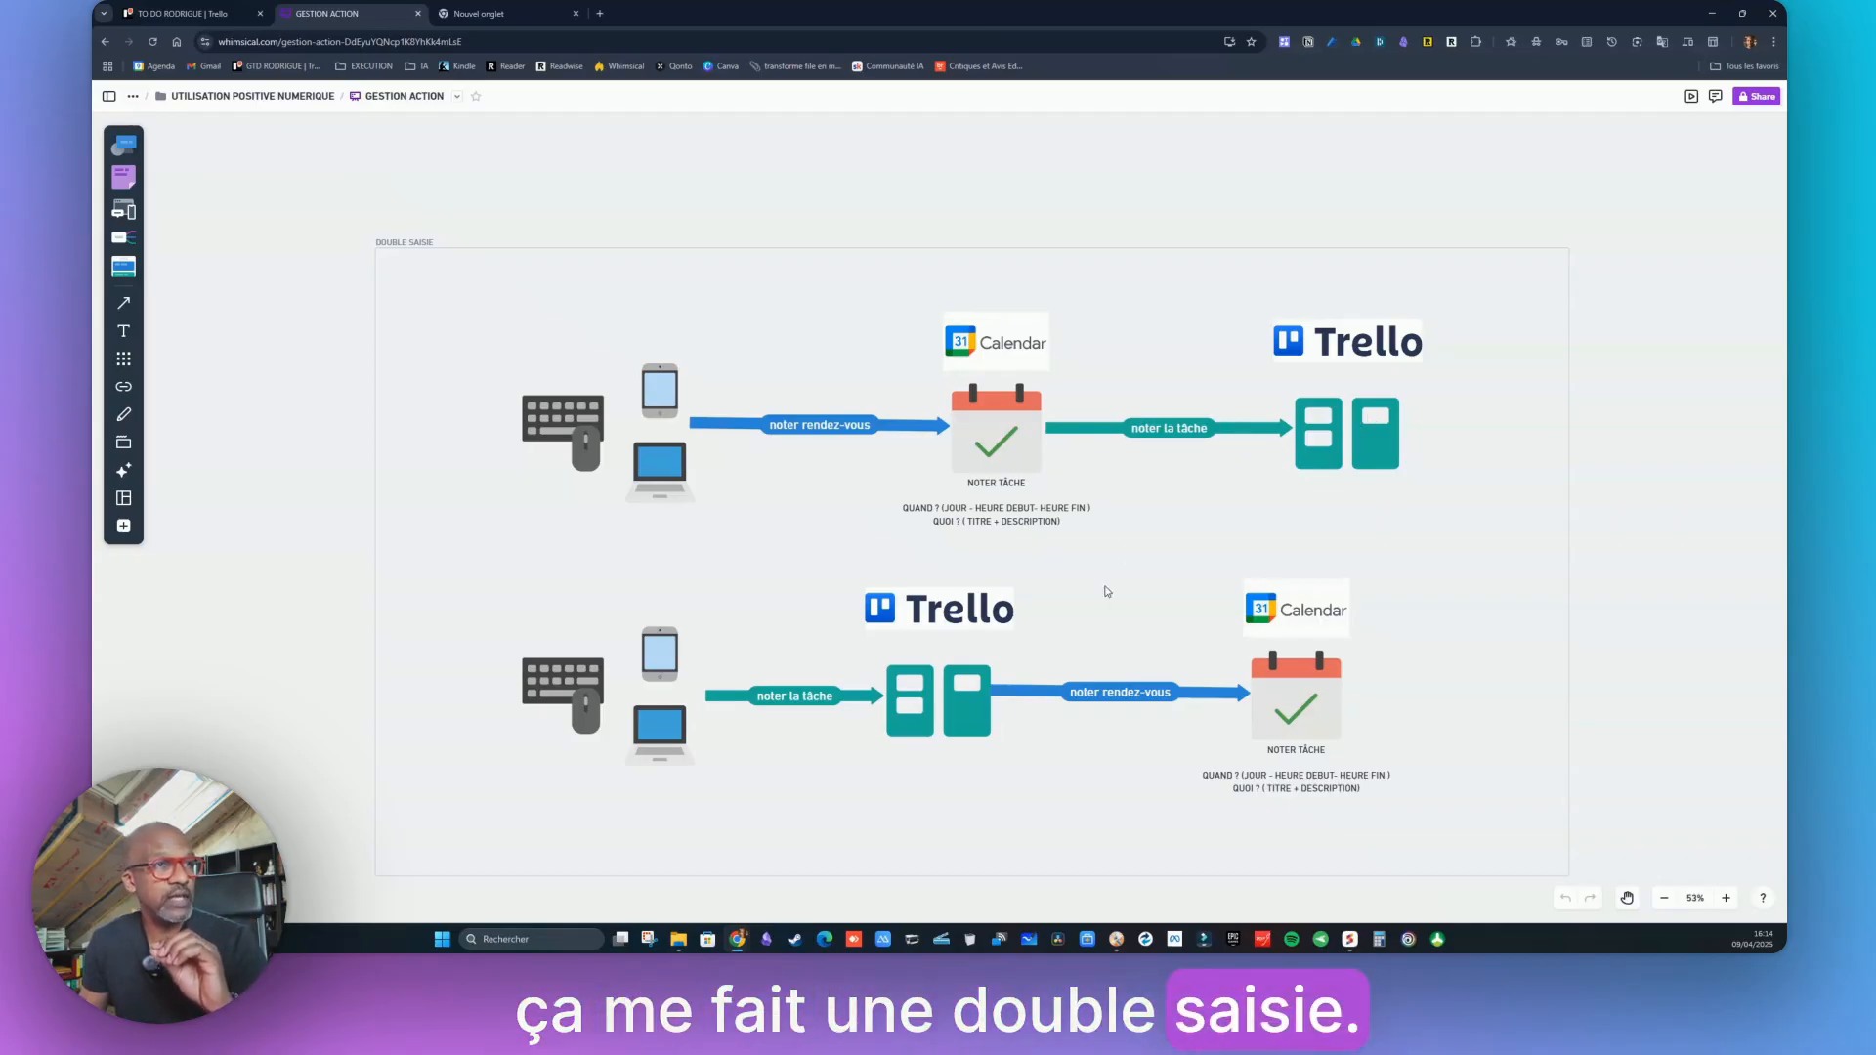
Drag the upper Zapier box onto SAISIE UNIQUE's Calendar-to-Trello arrow, then open a new tab
scroll(1111, 584, down, 2)
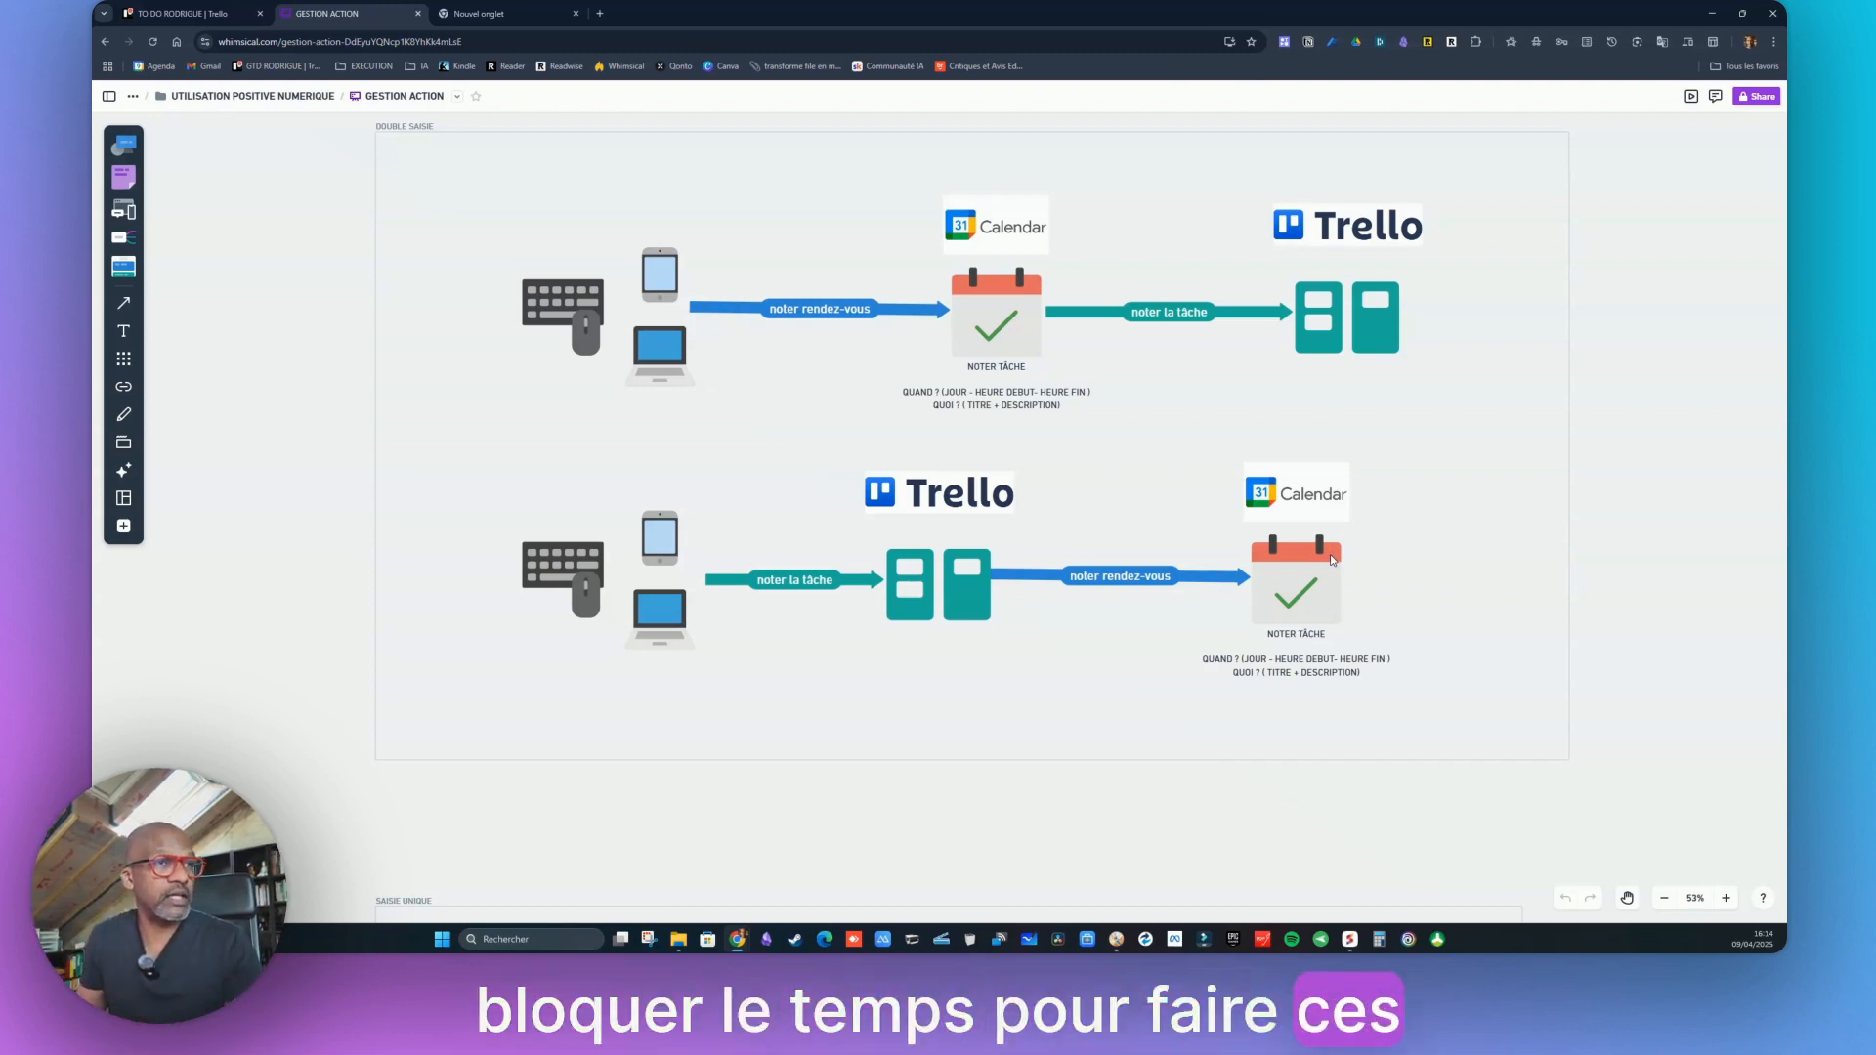
scroll(975, 598, down, 8)
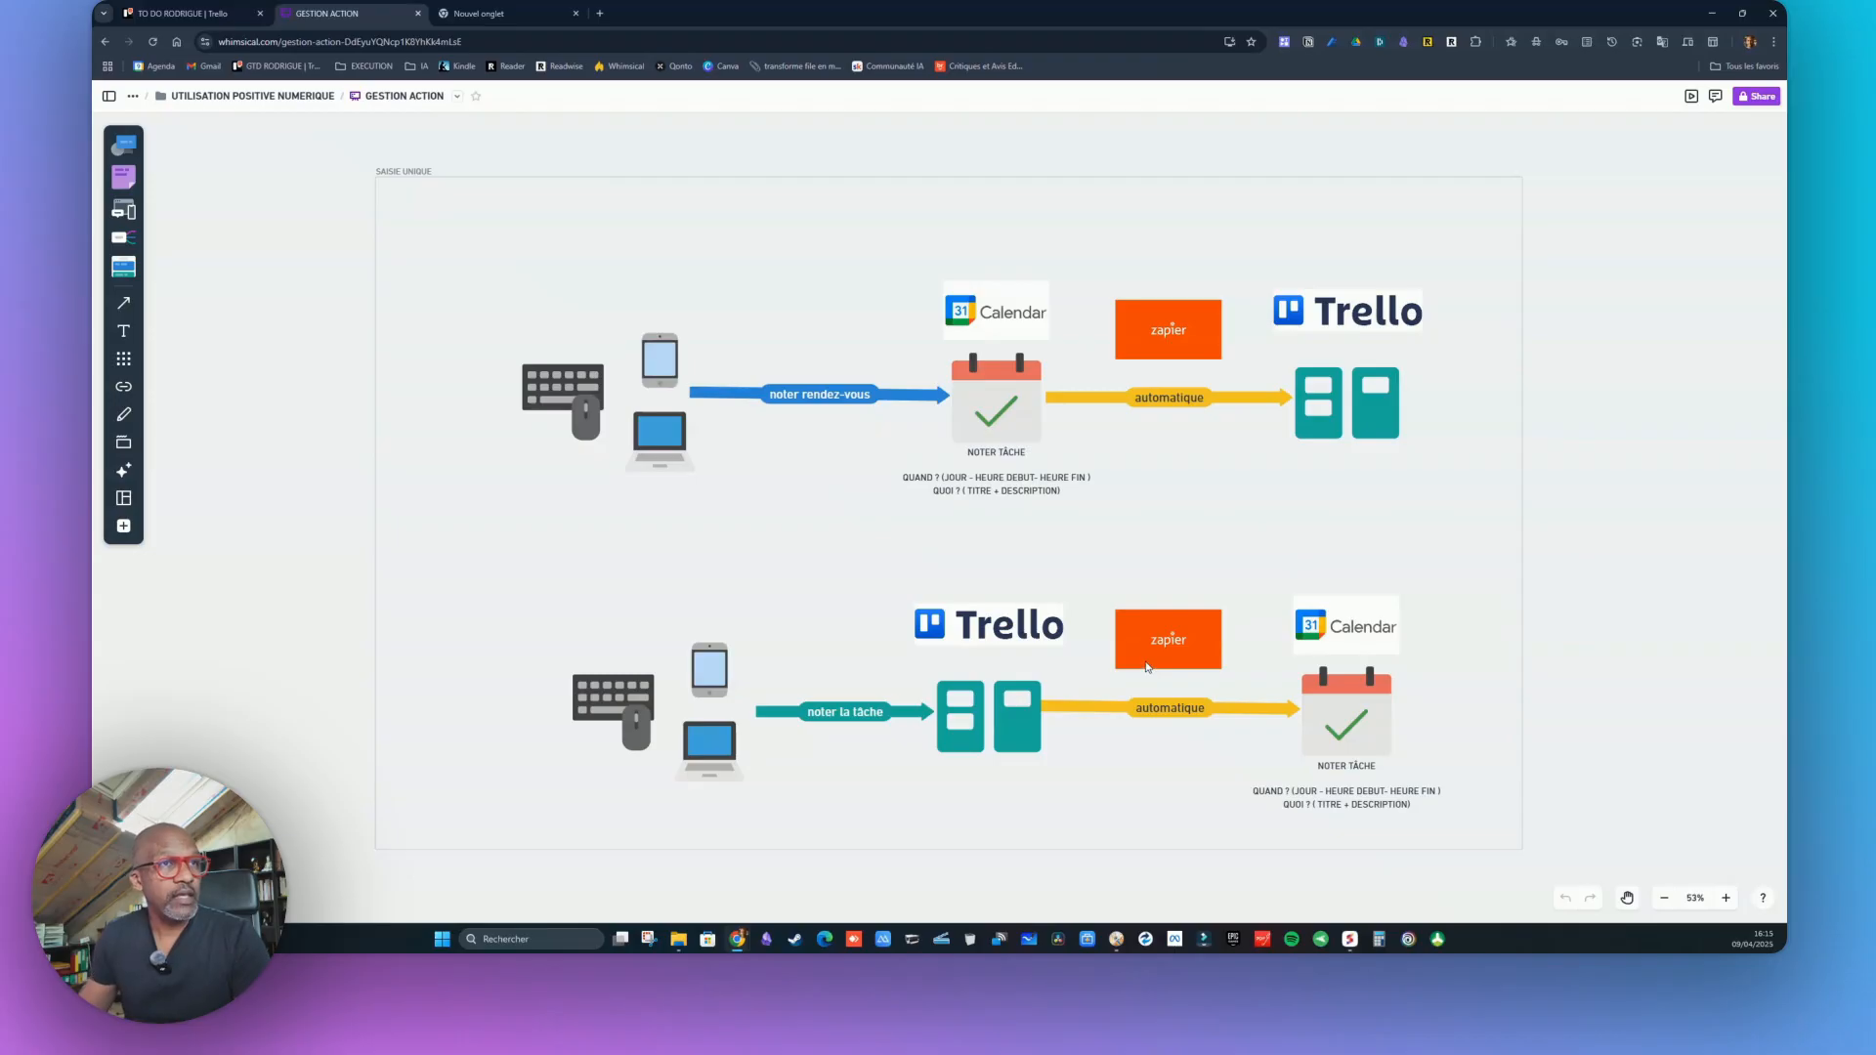
drag(1168, 333, 1163, 398)
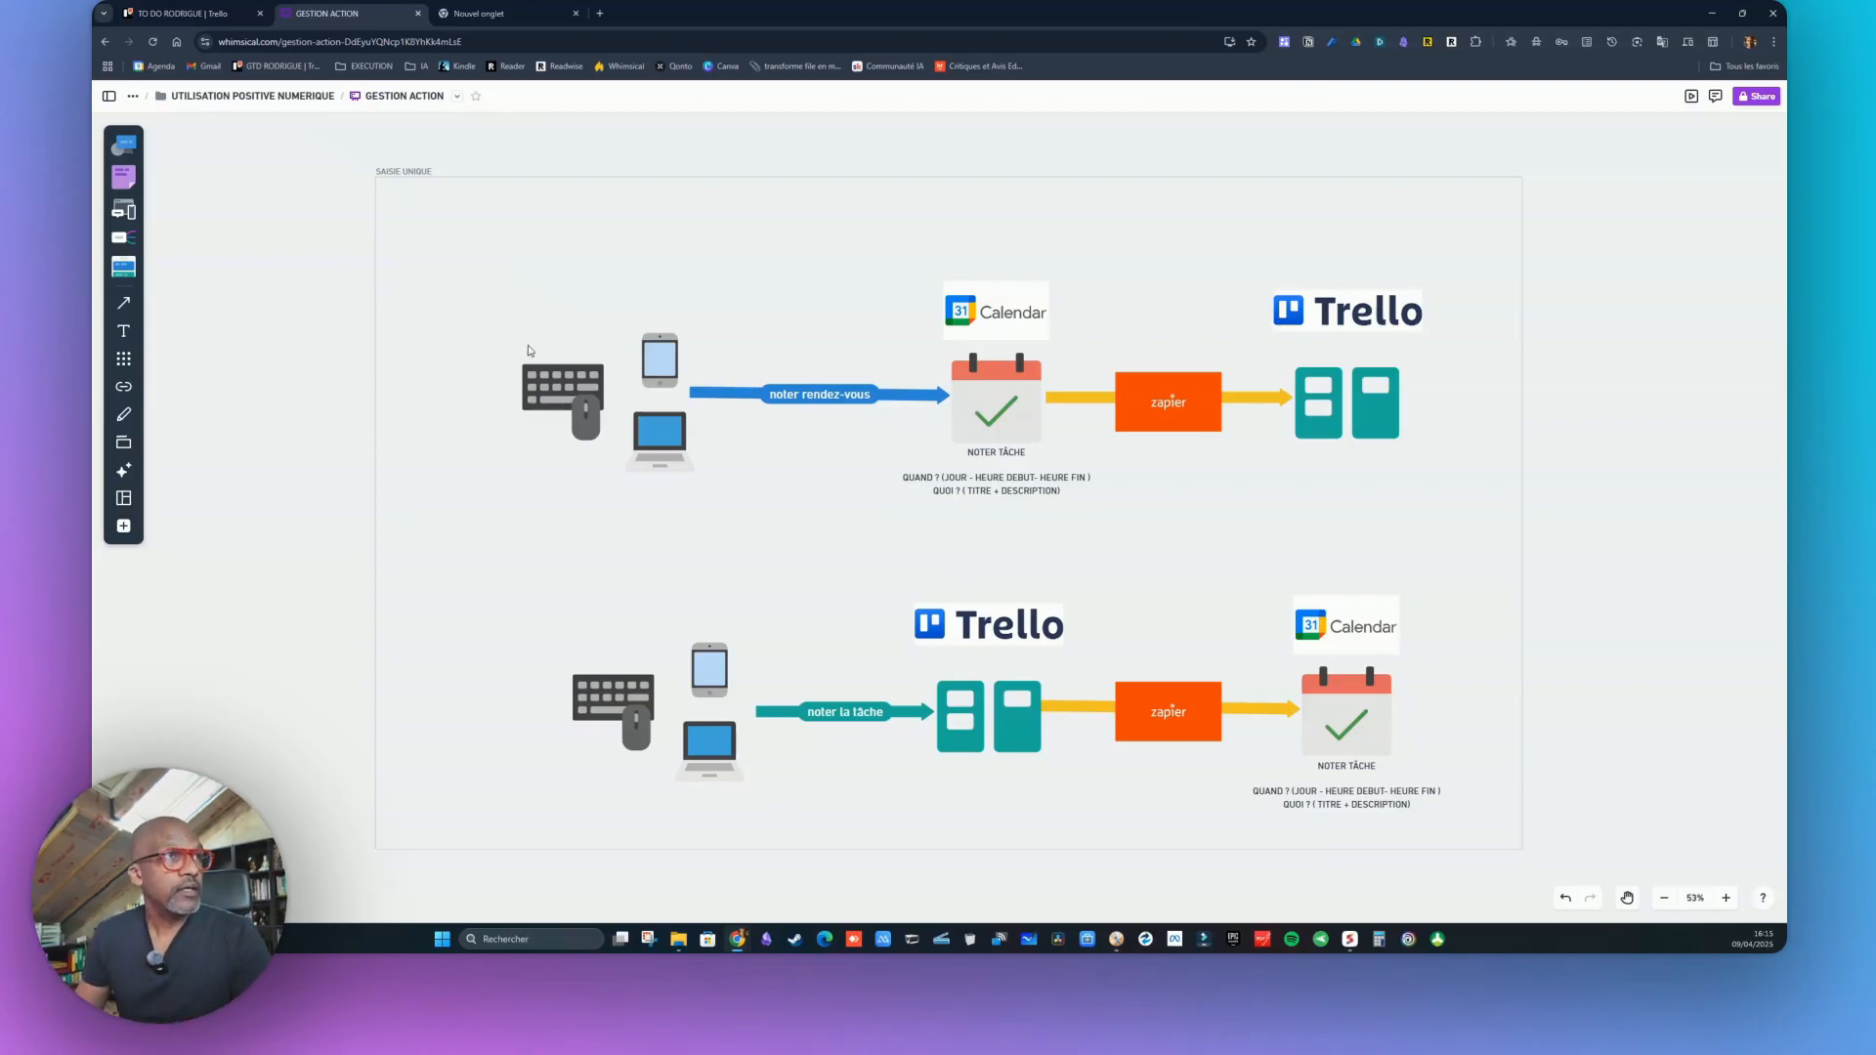
click(600, 13)
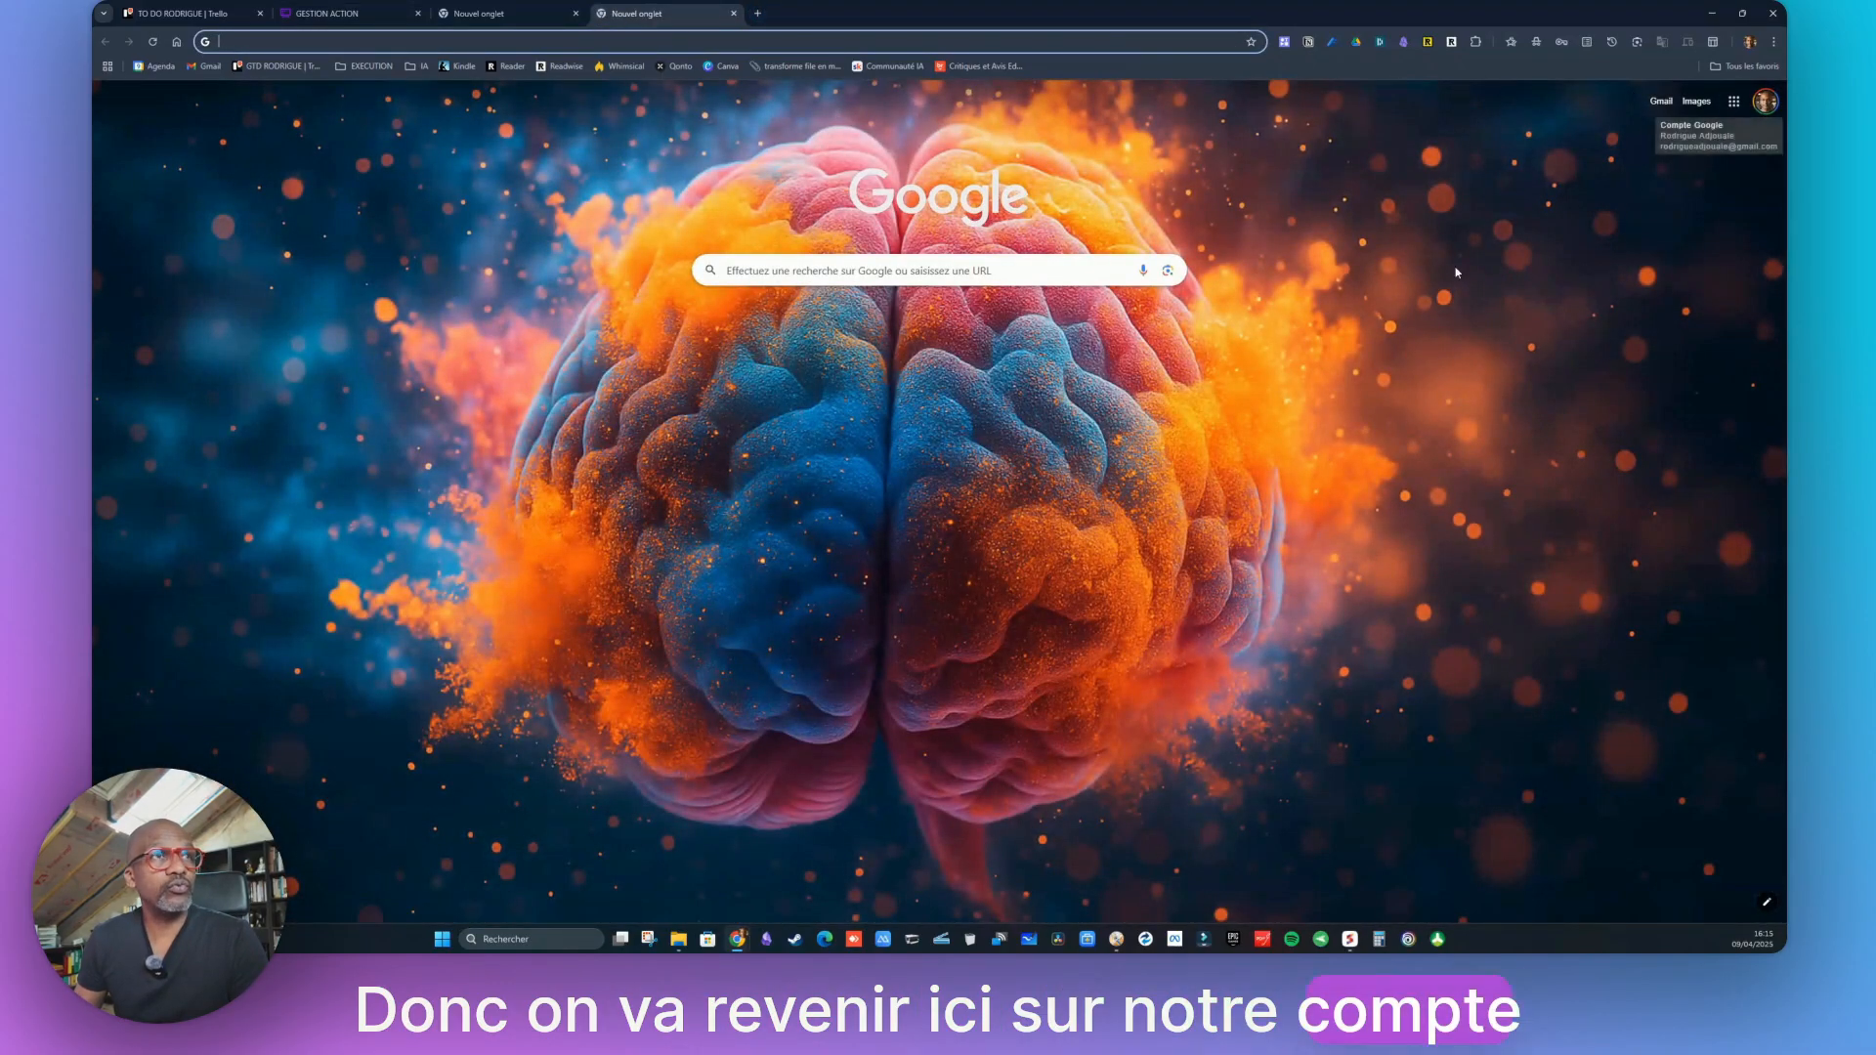
Open a test-profile window with Google Calendar, plus the suivi taches Trello board in another tab
right_click(735, 941)
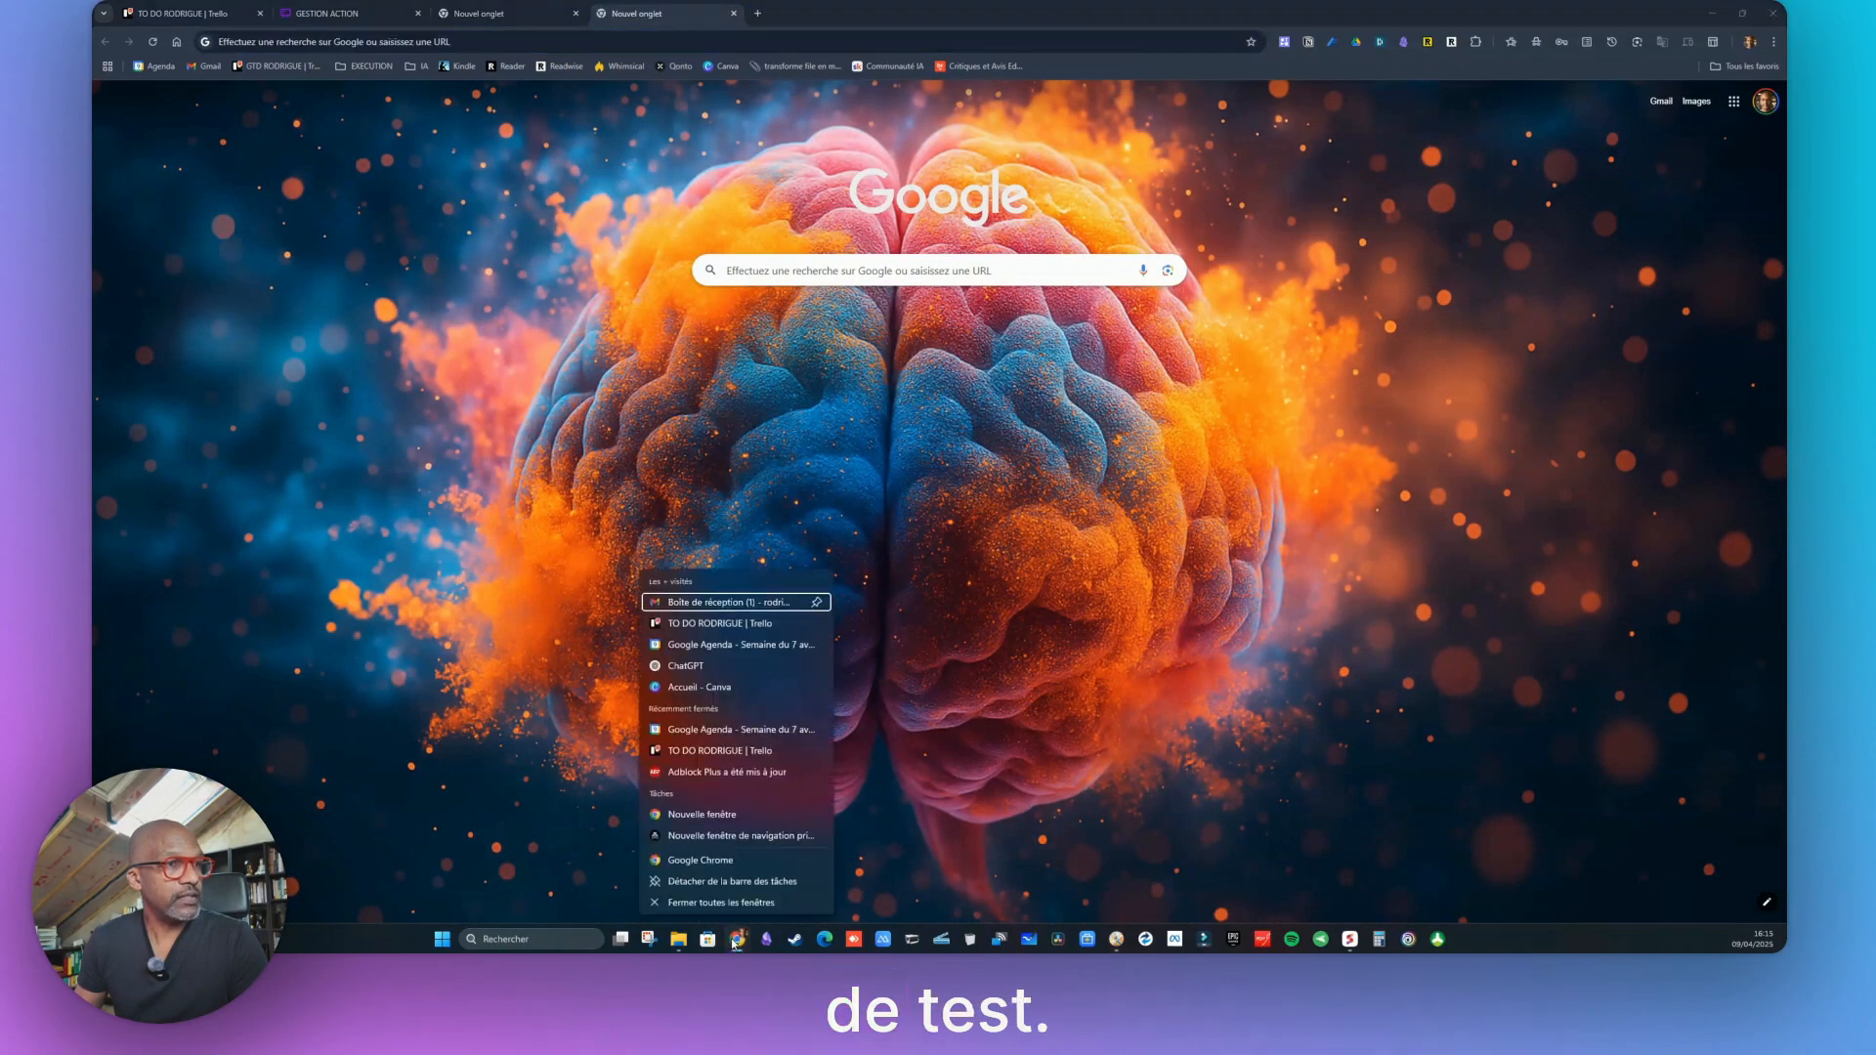
click(700, 860)
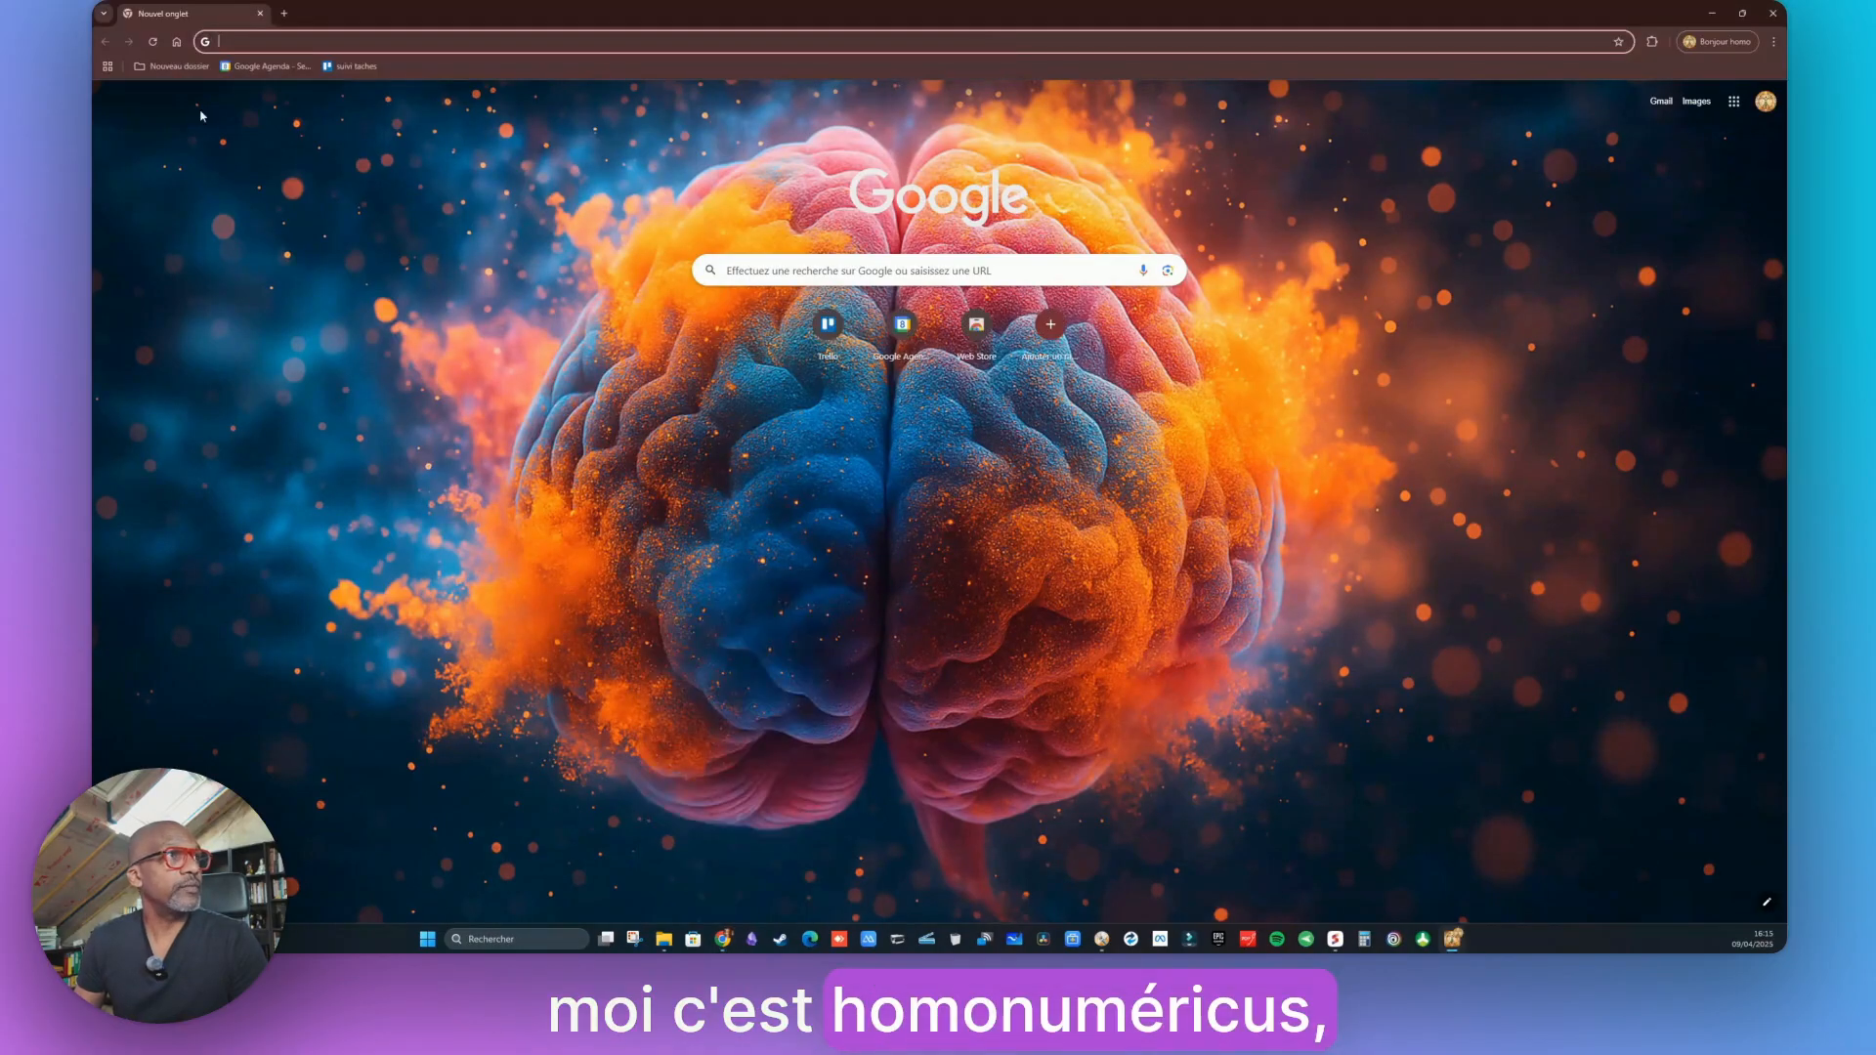
click(264, 66)
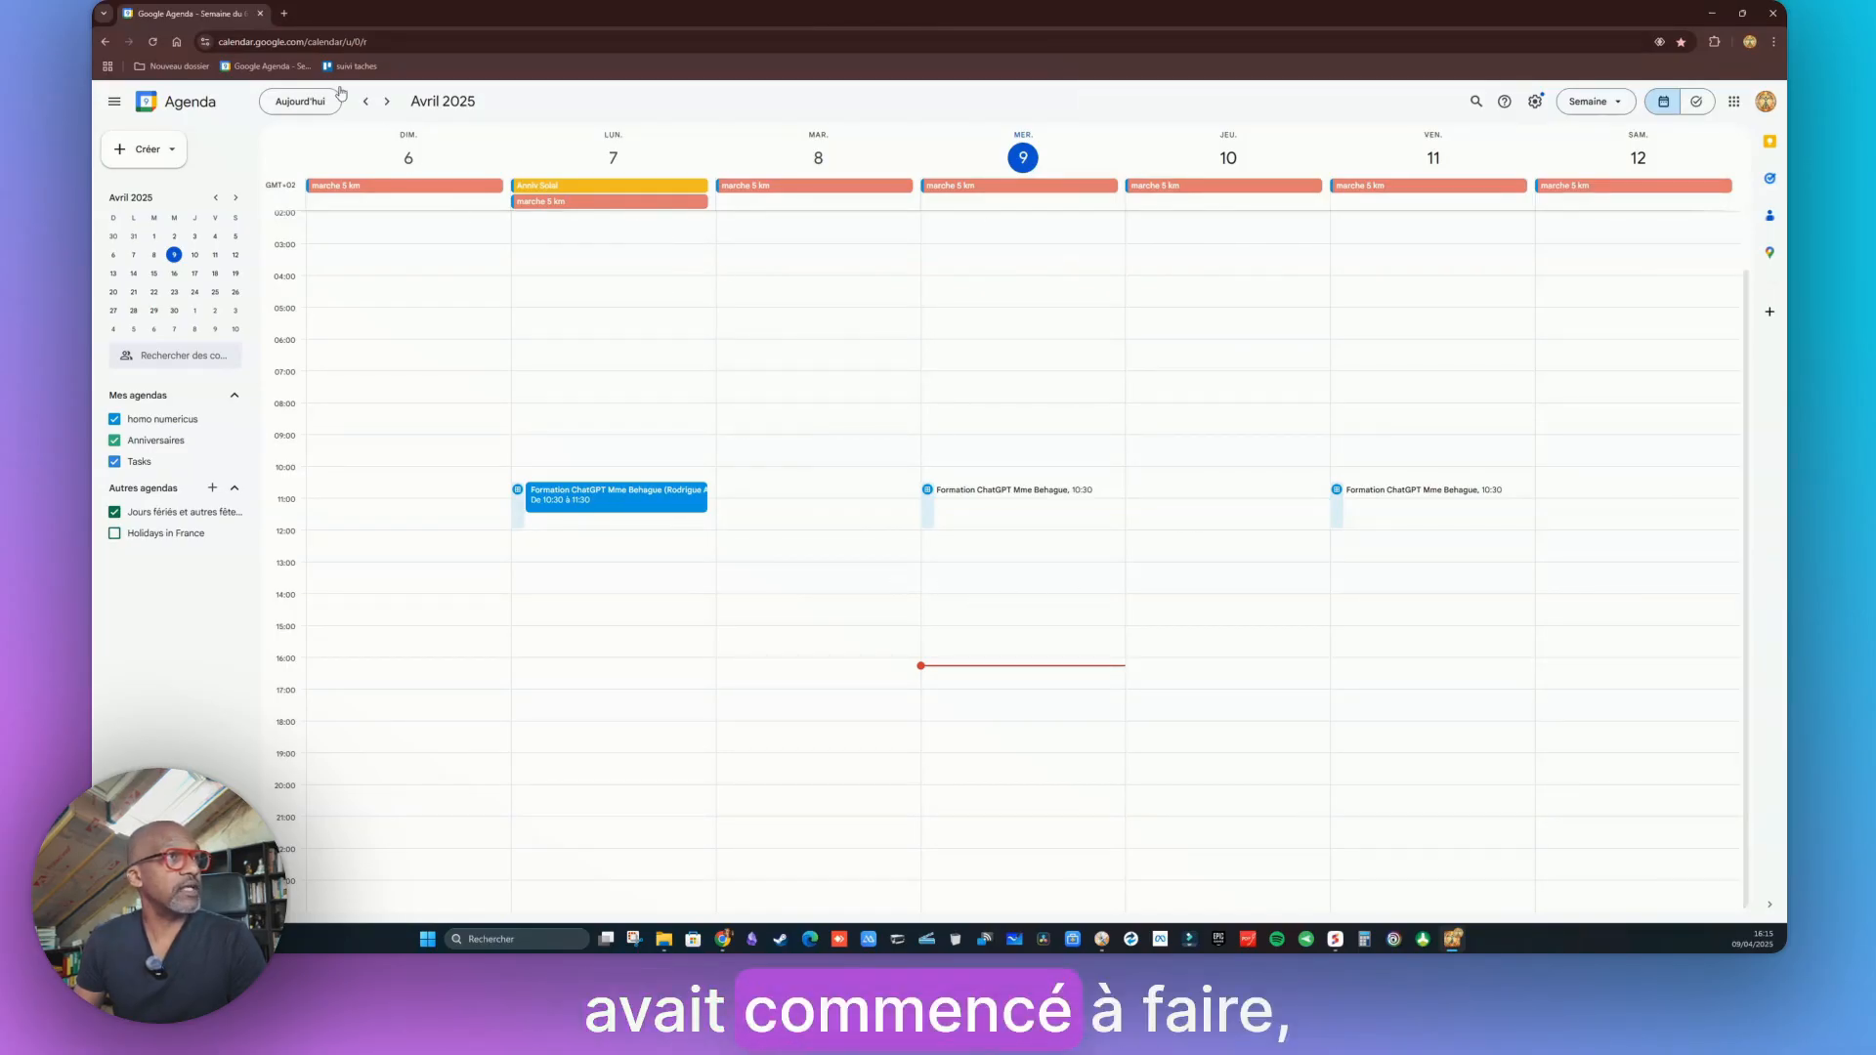
click(283, 14)
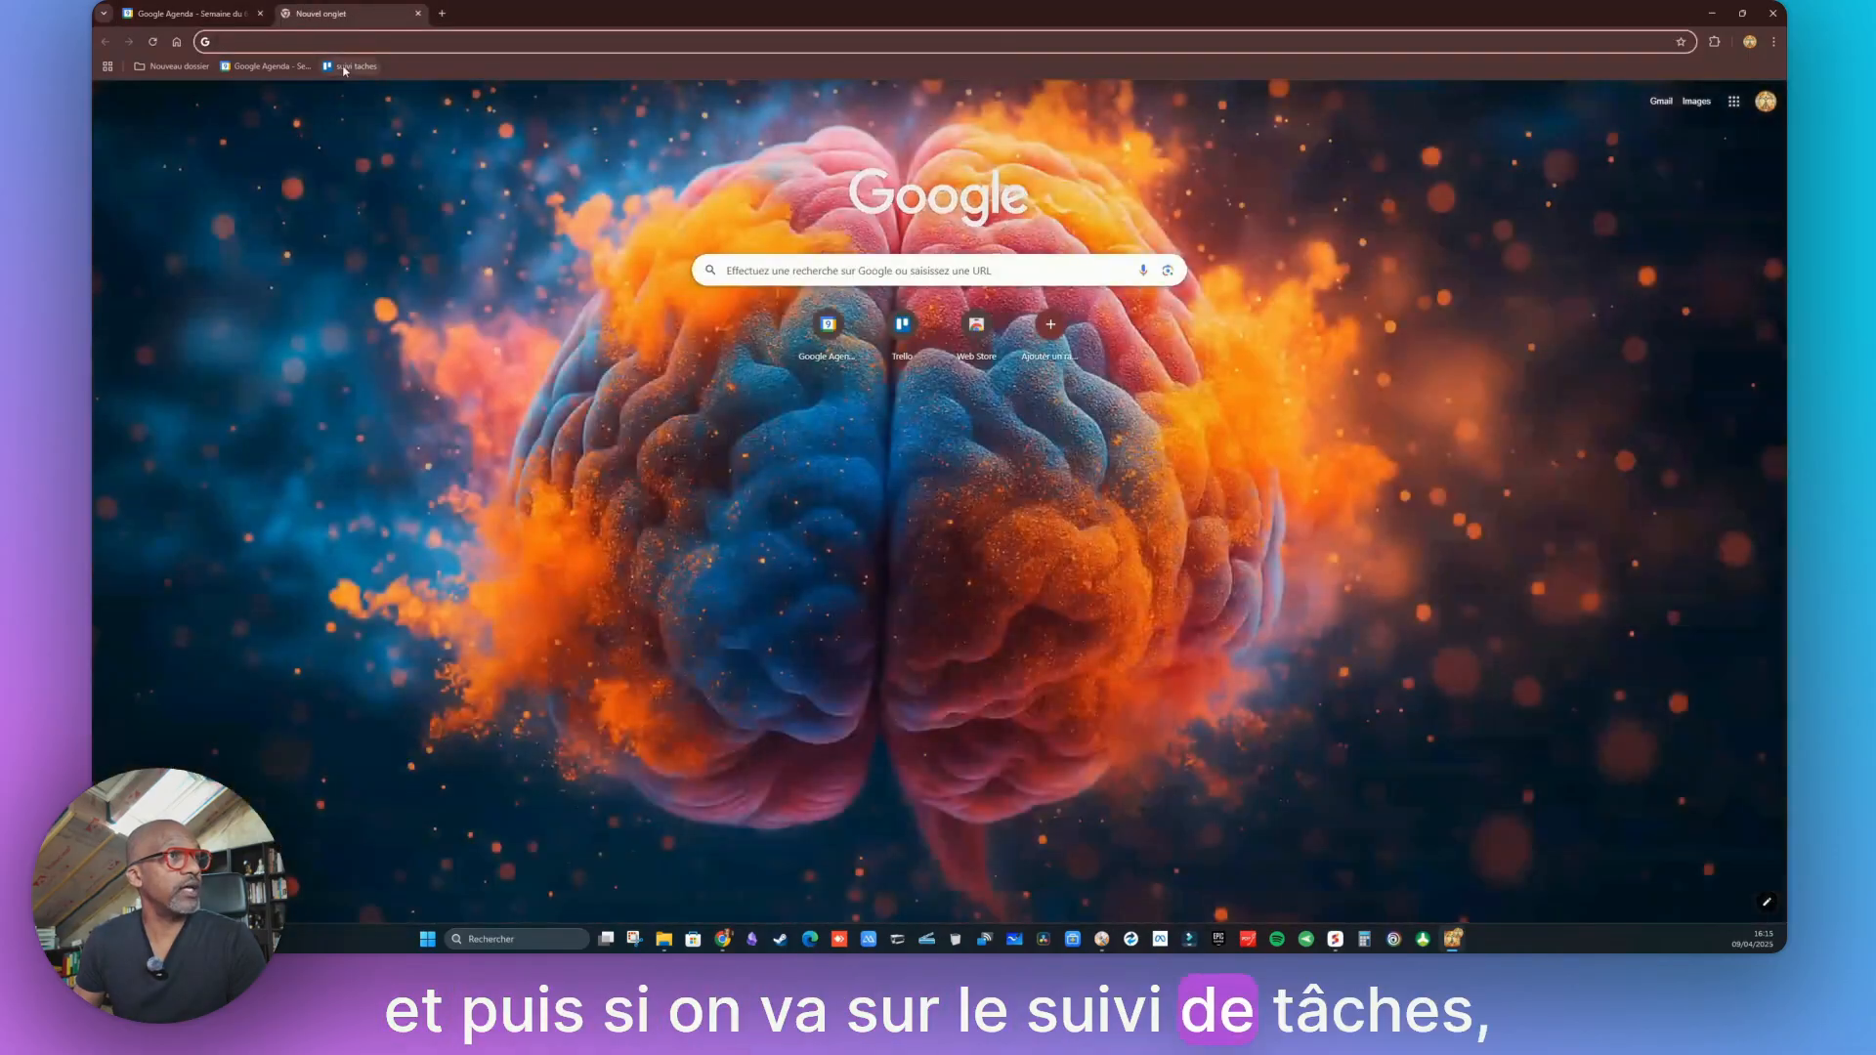
click(344, 67)
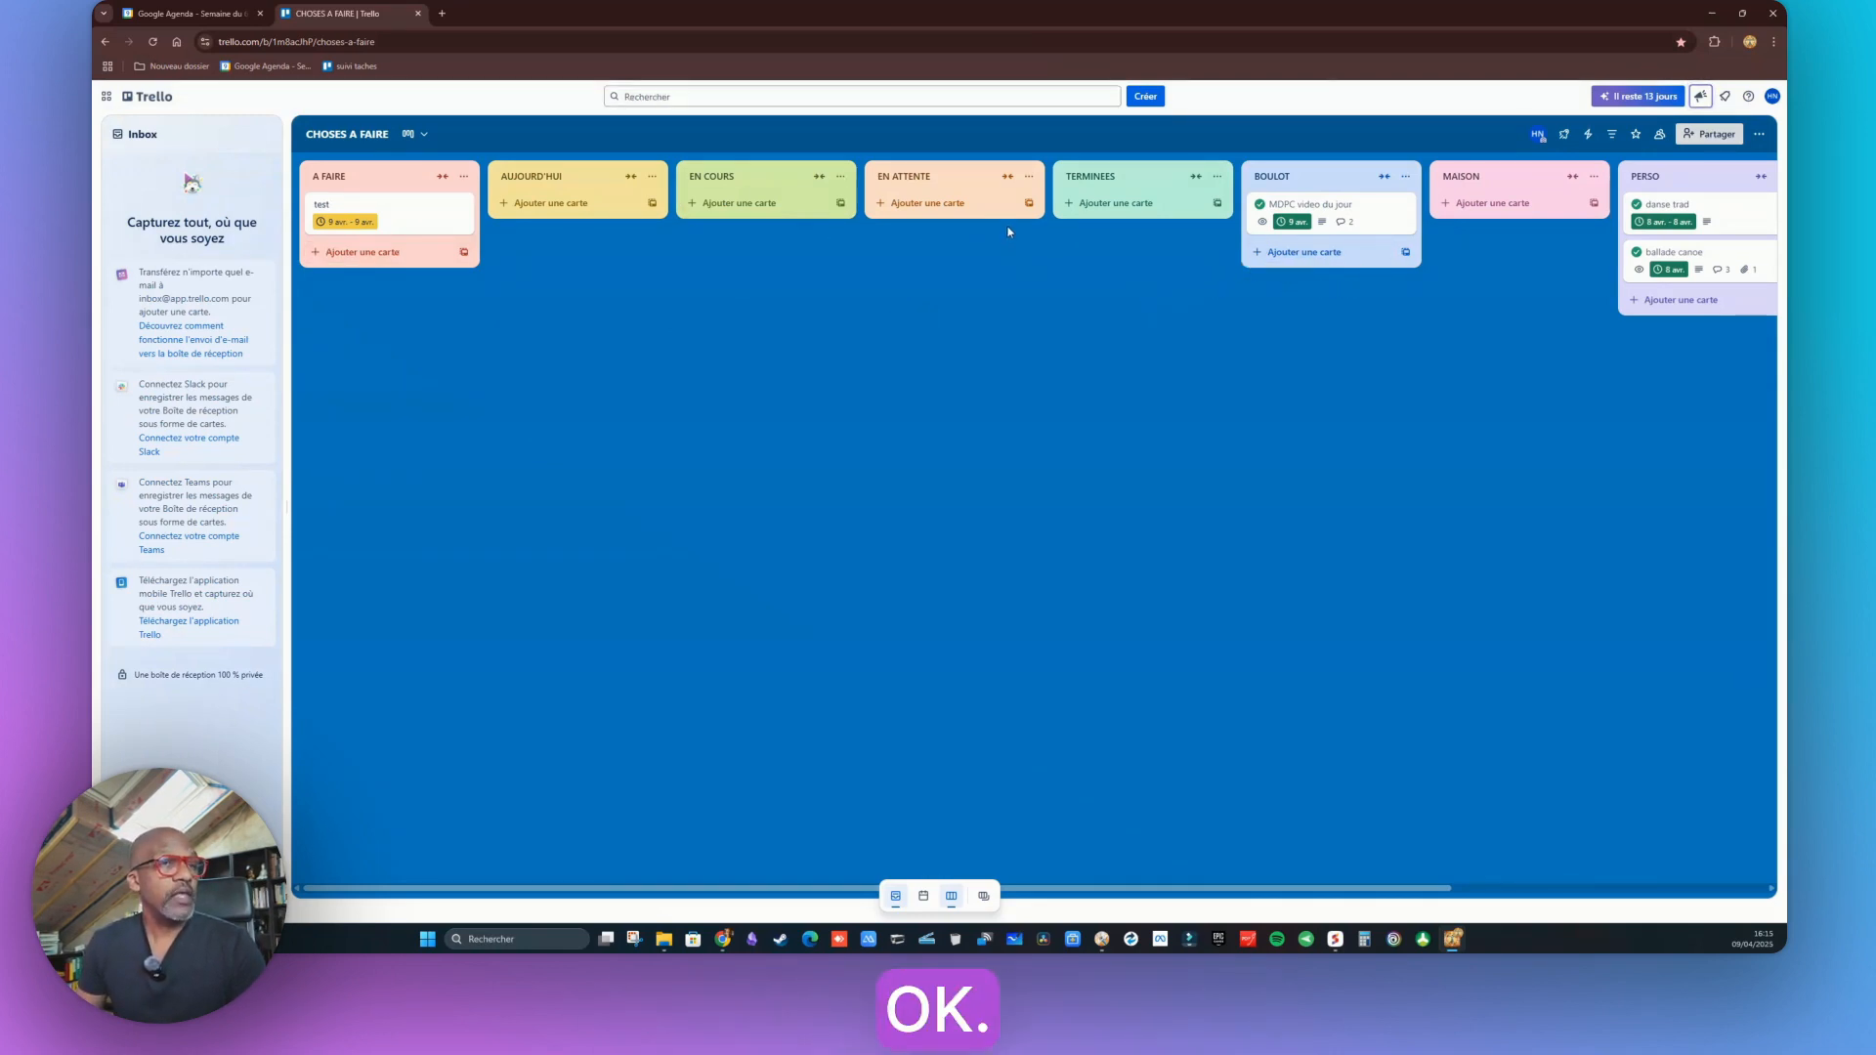
Rename the CHOSES A FAIRE board's AUJOURD'HUI list to AGENDA
click(186, 14)
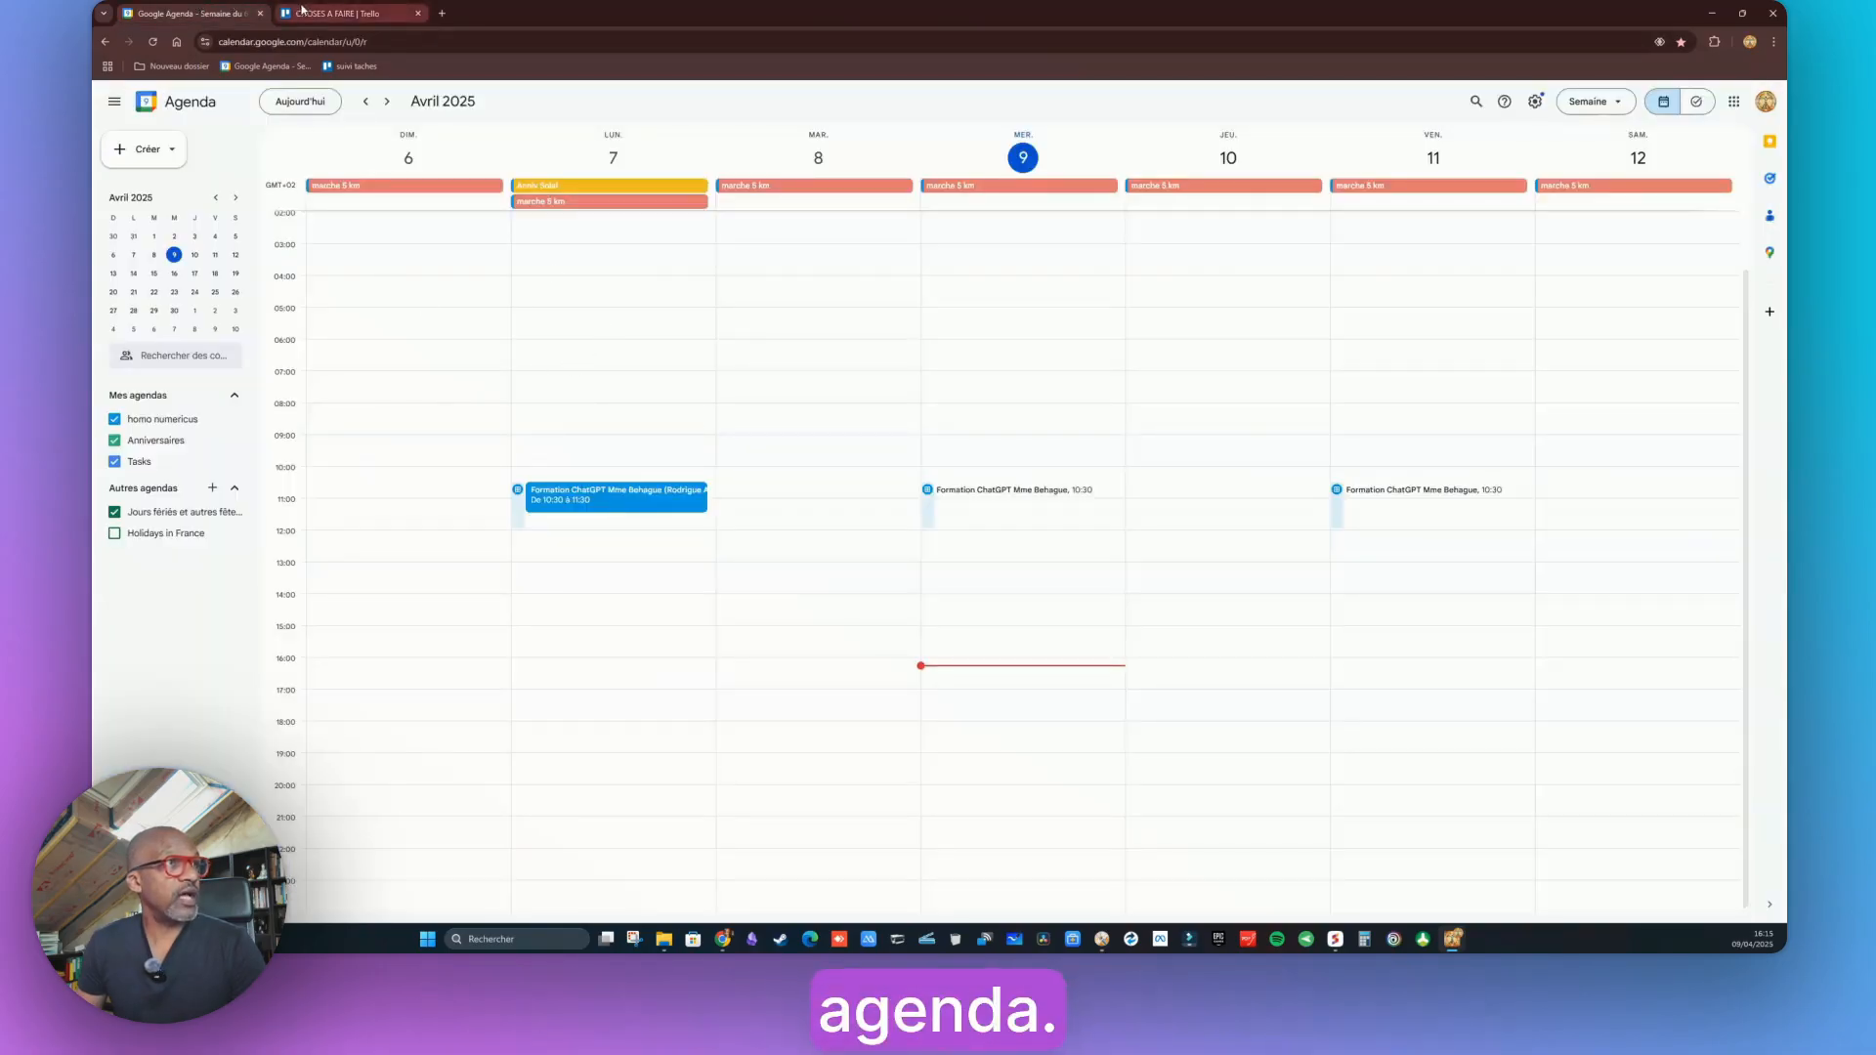
click(331, 14)
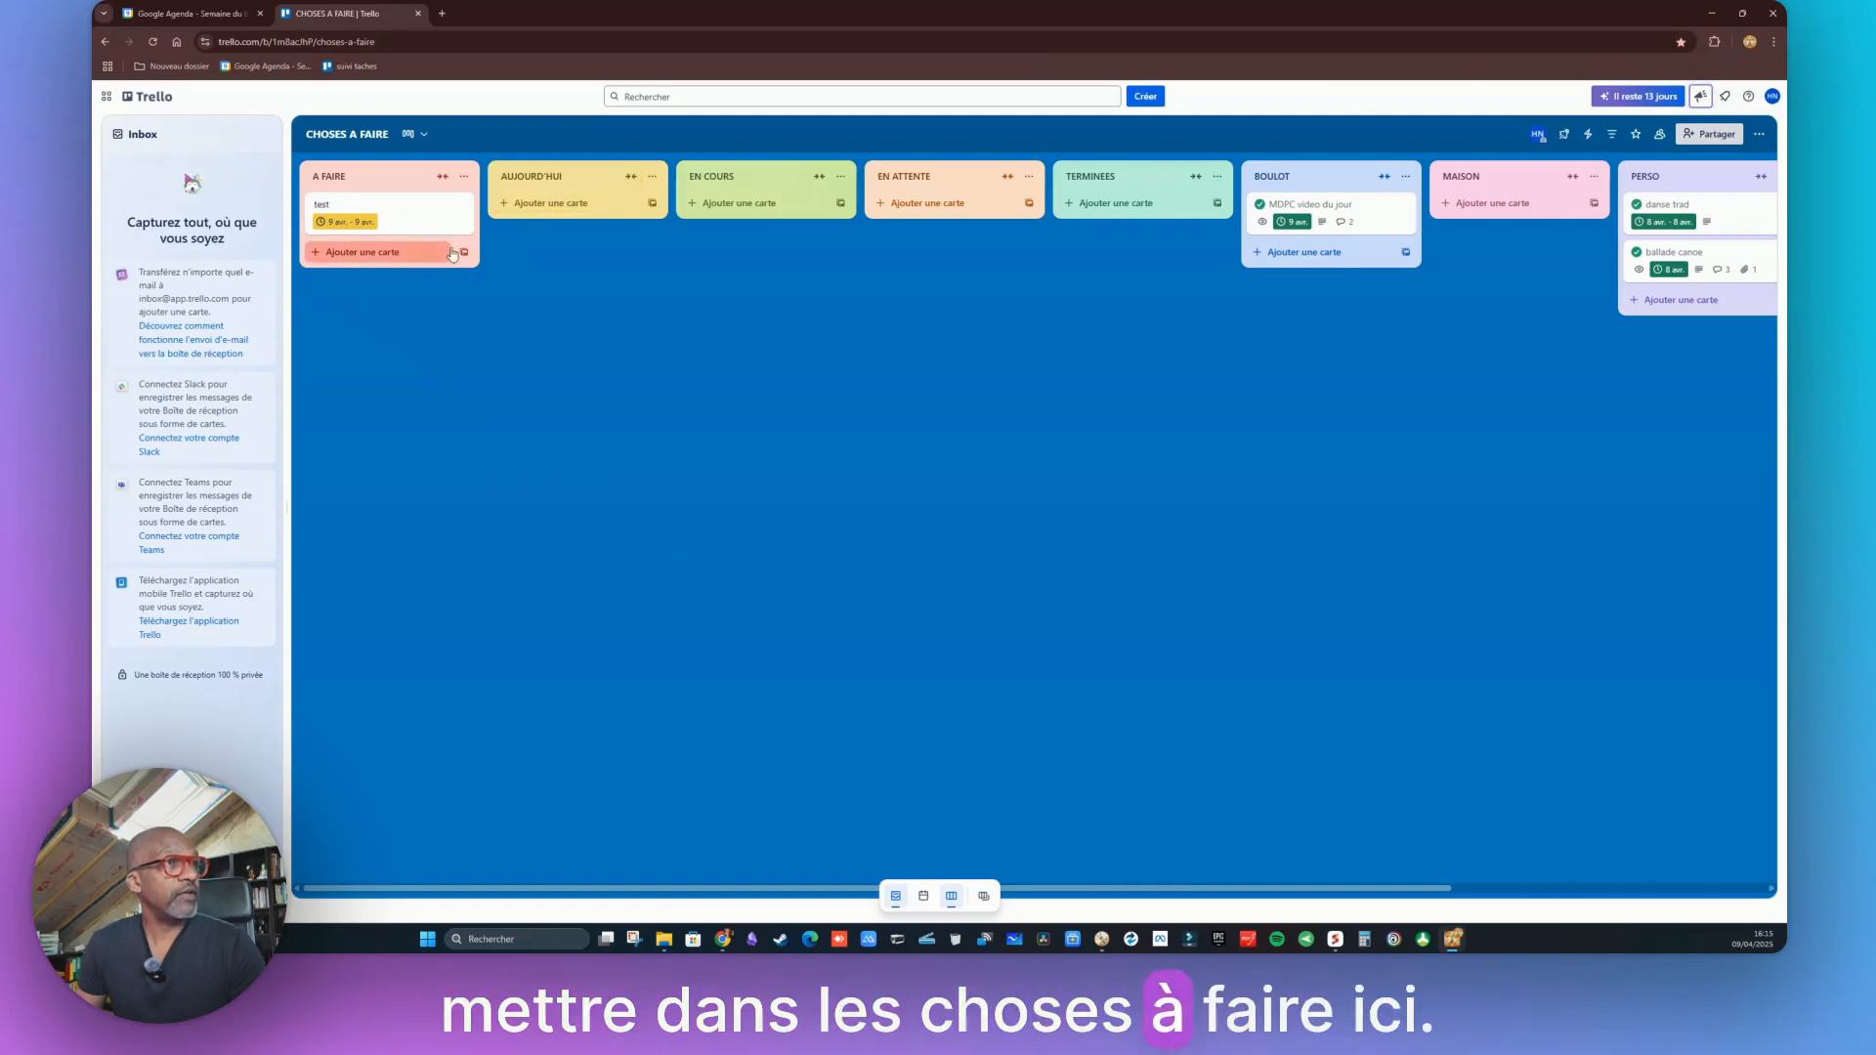
click(652, 176)
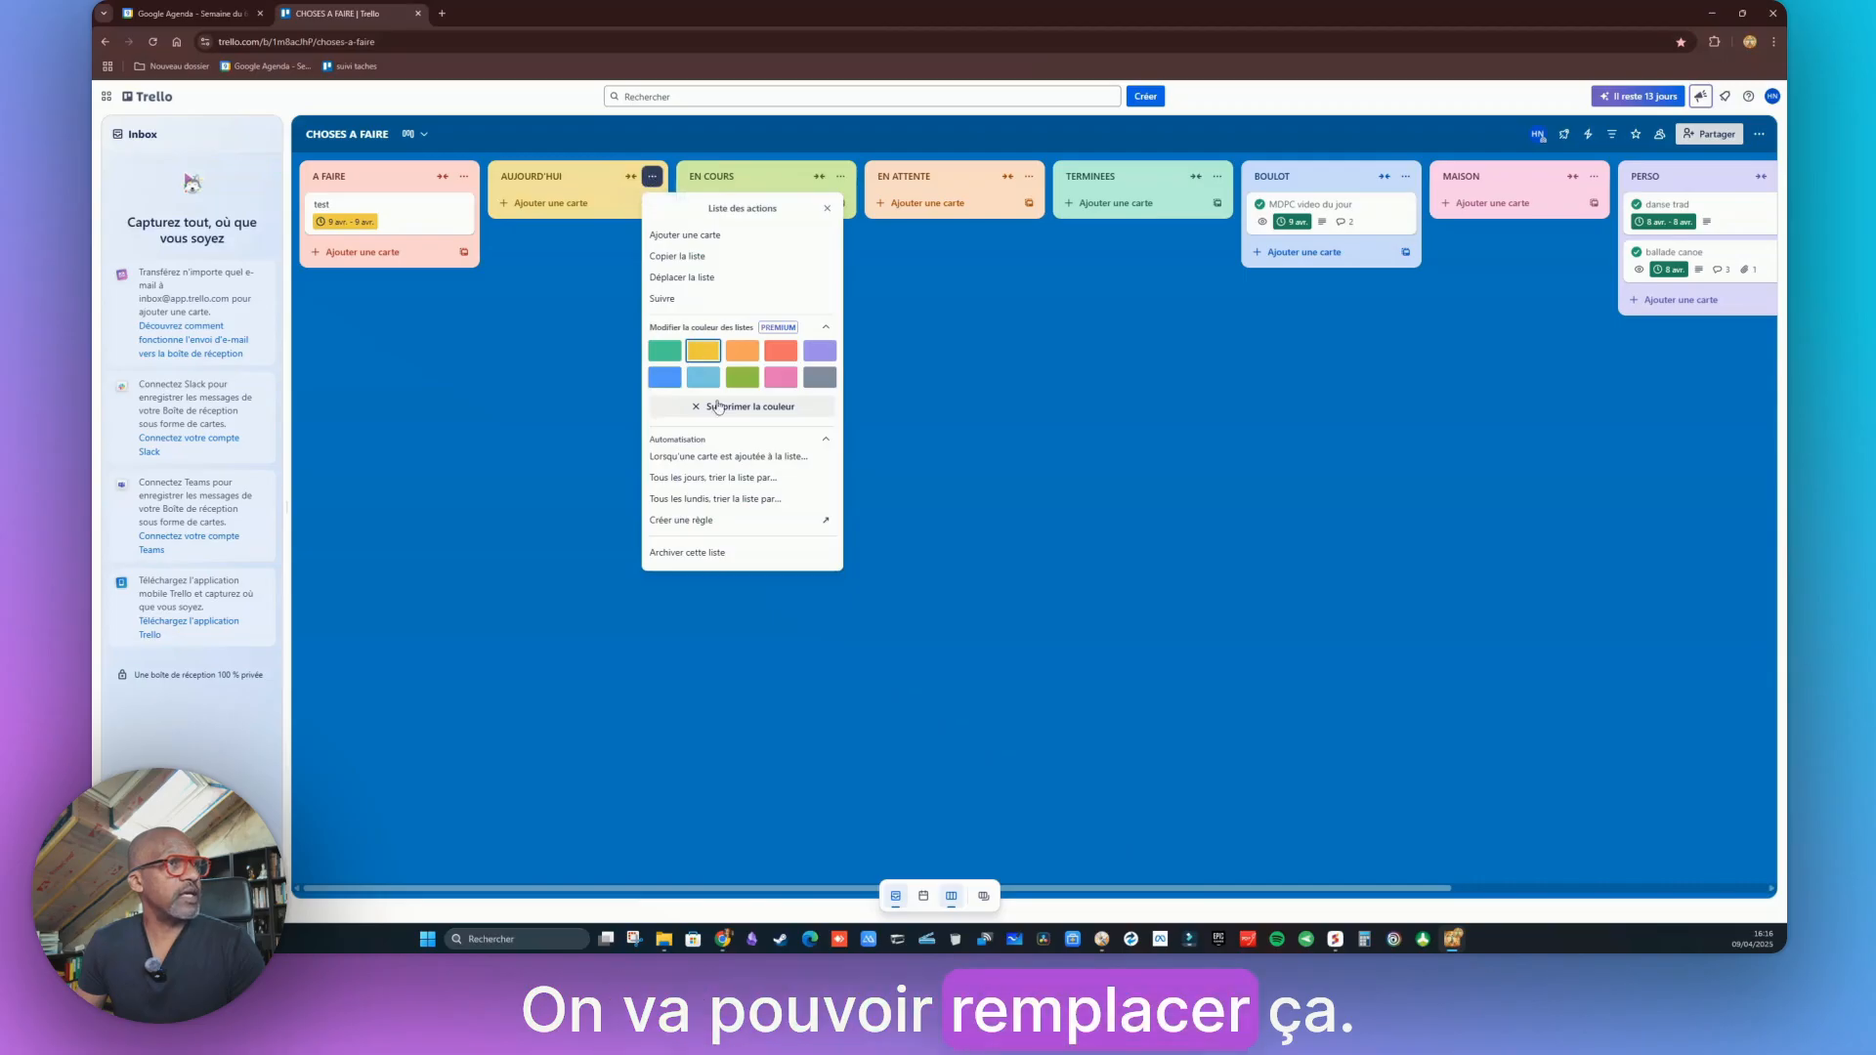
click(547, 178)
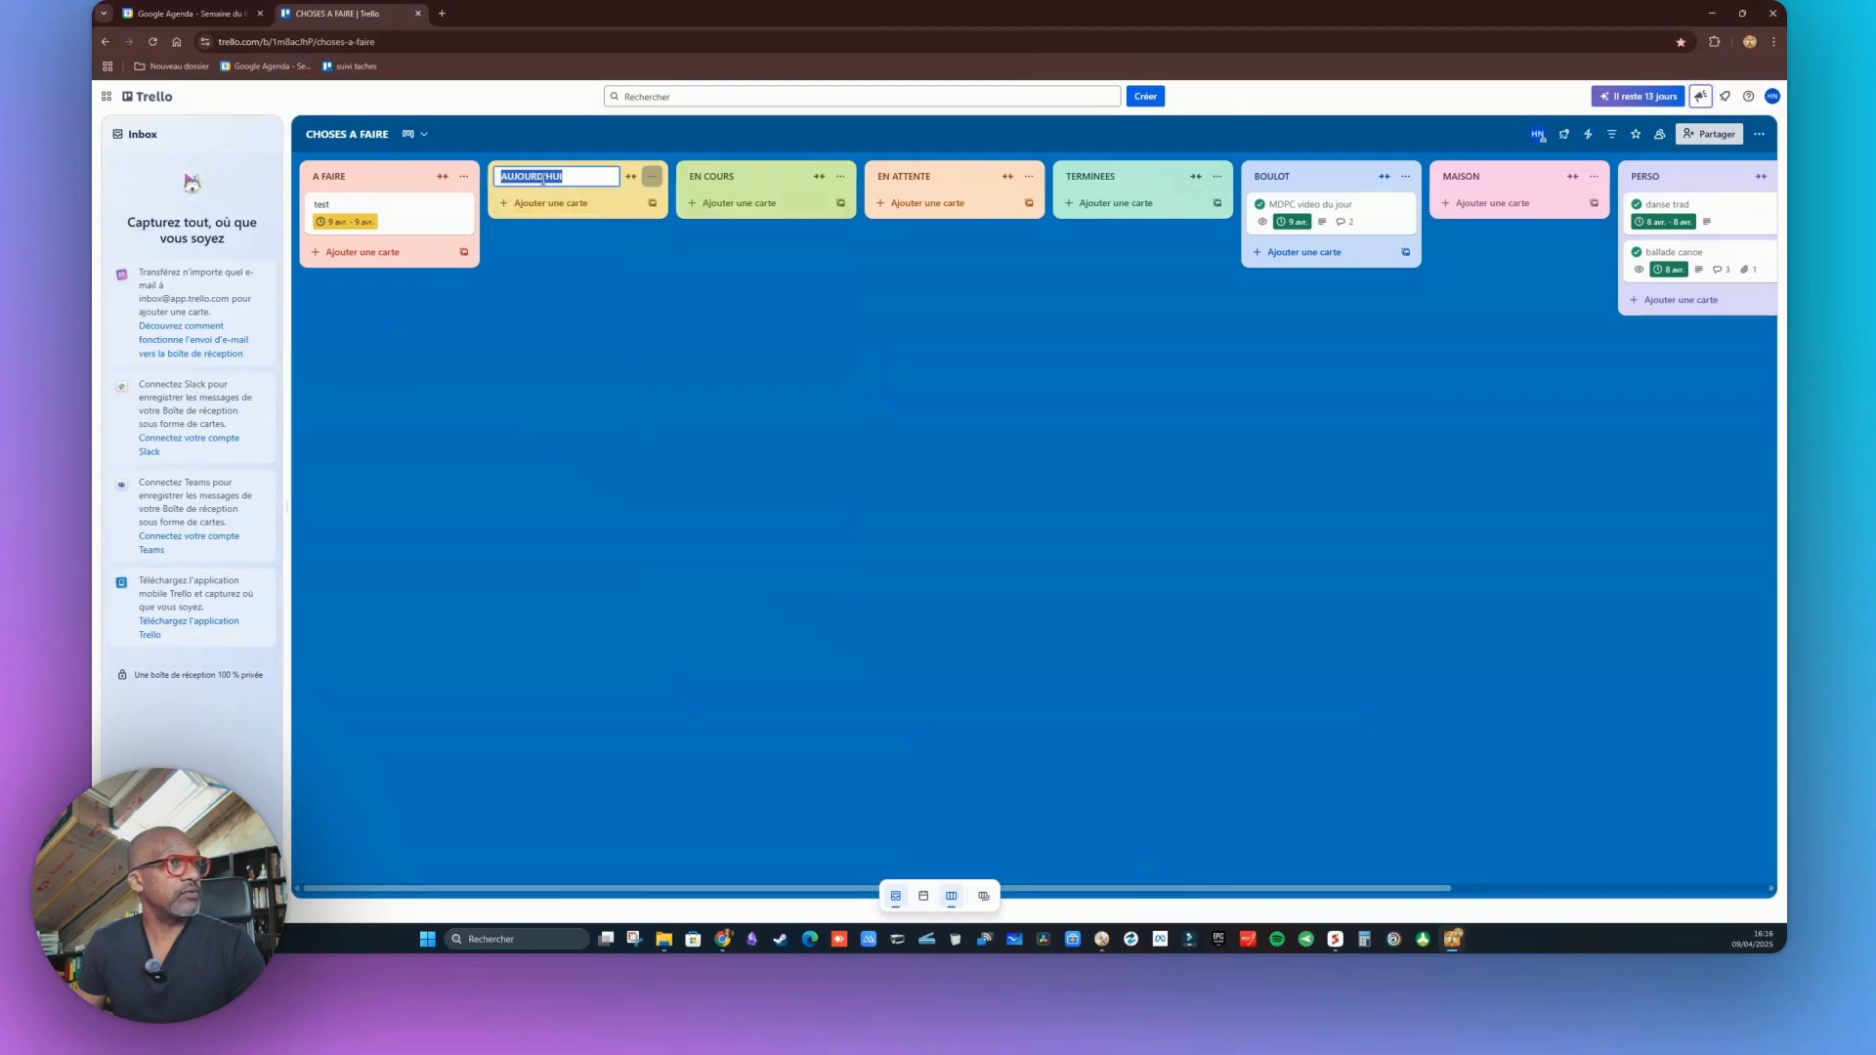
text(AGENDA)
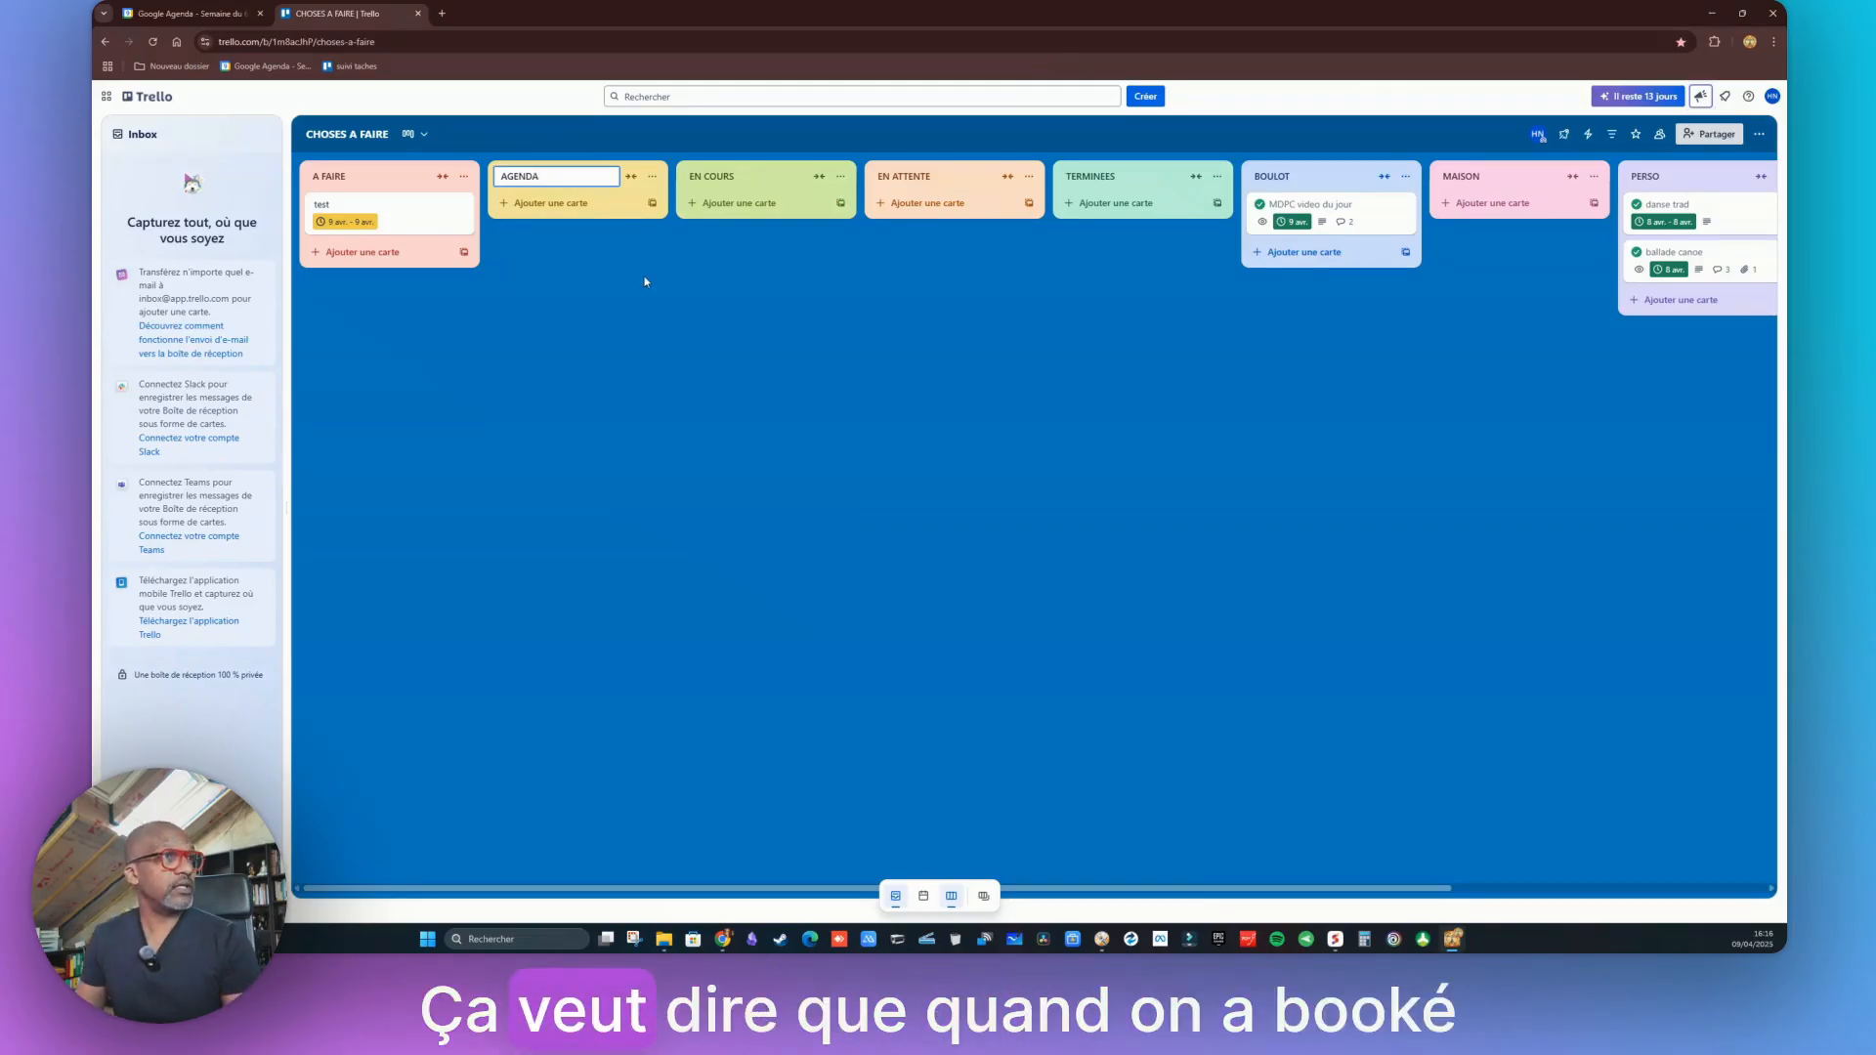
click(651, 378)
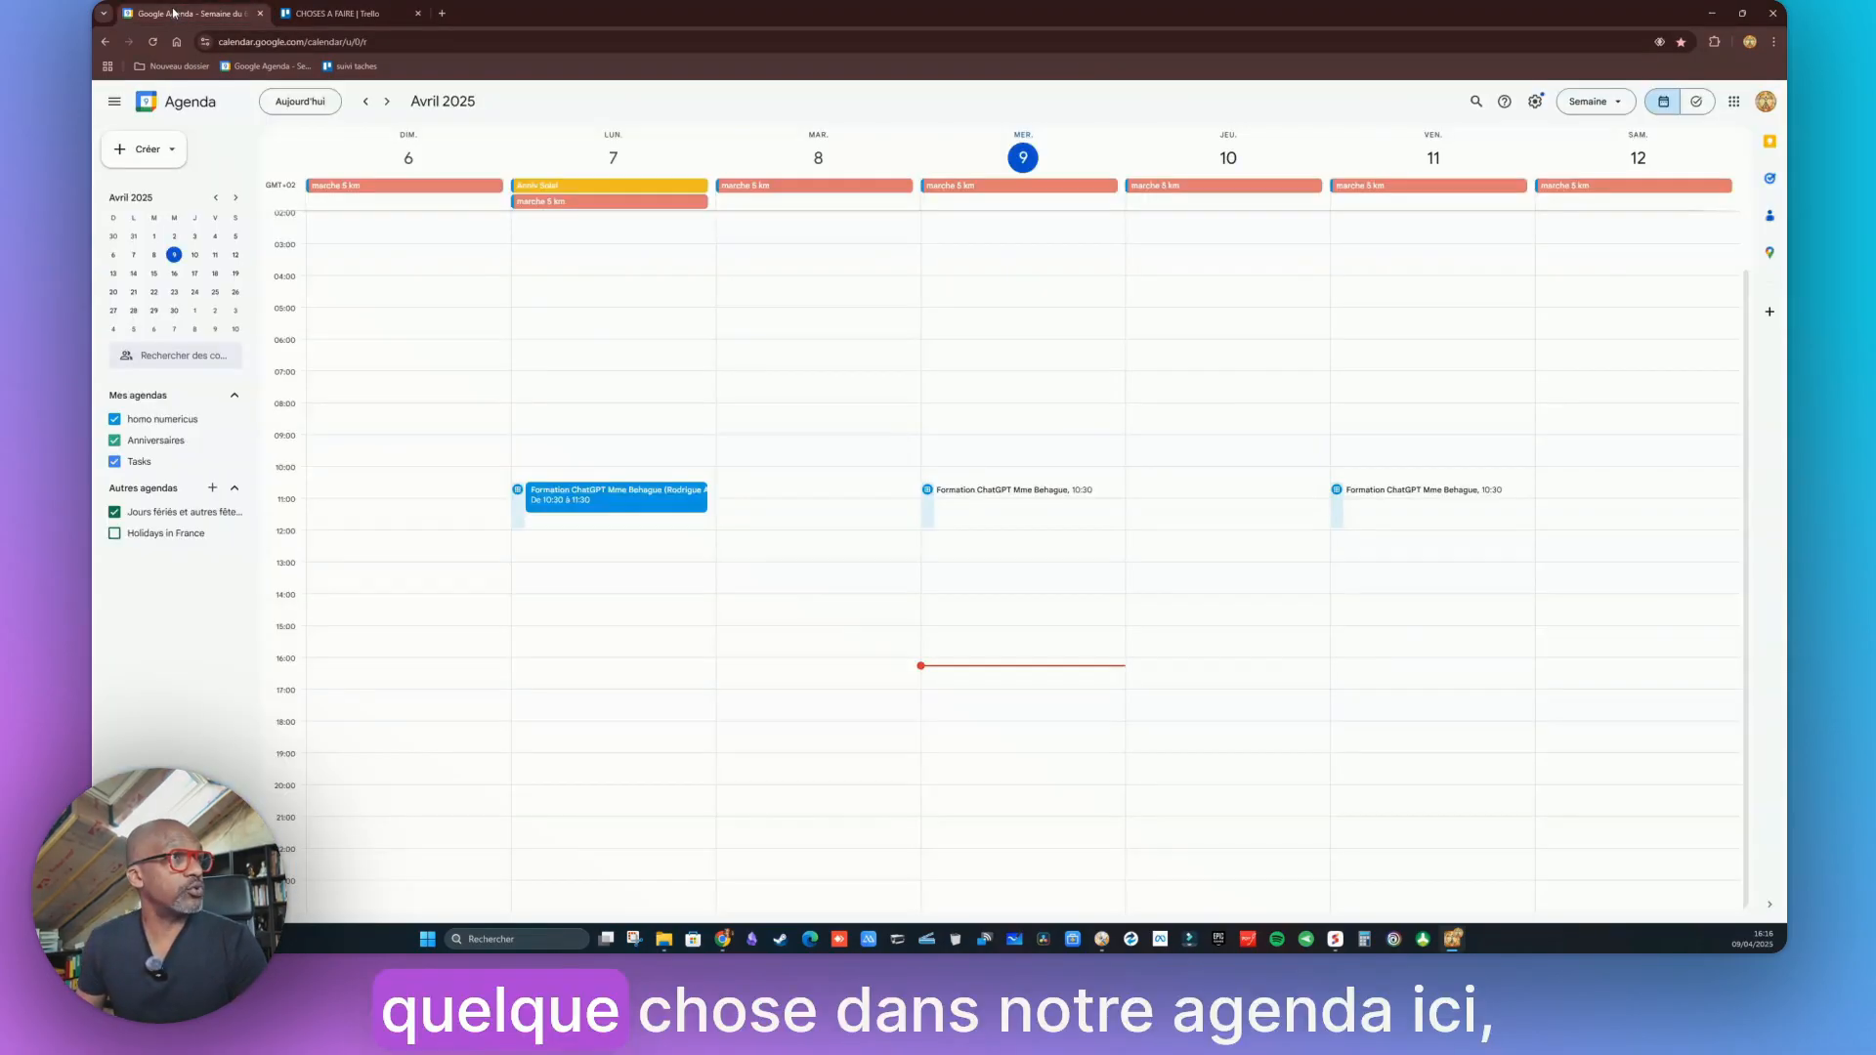
Compare the calendar week with the new AGENDA list, then open a blank tab
click(185, 13)
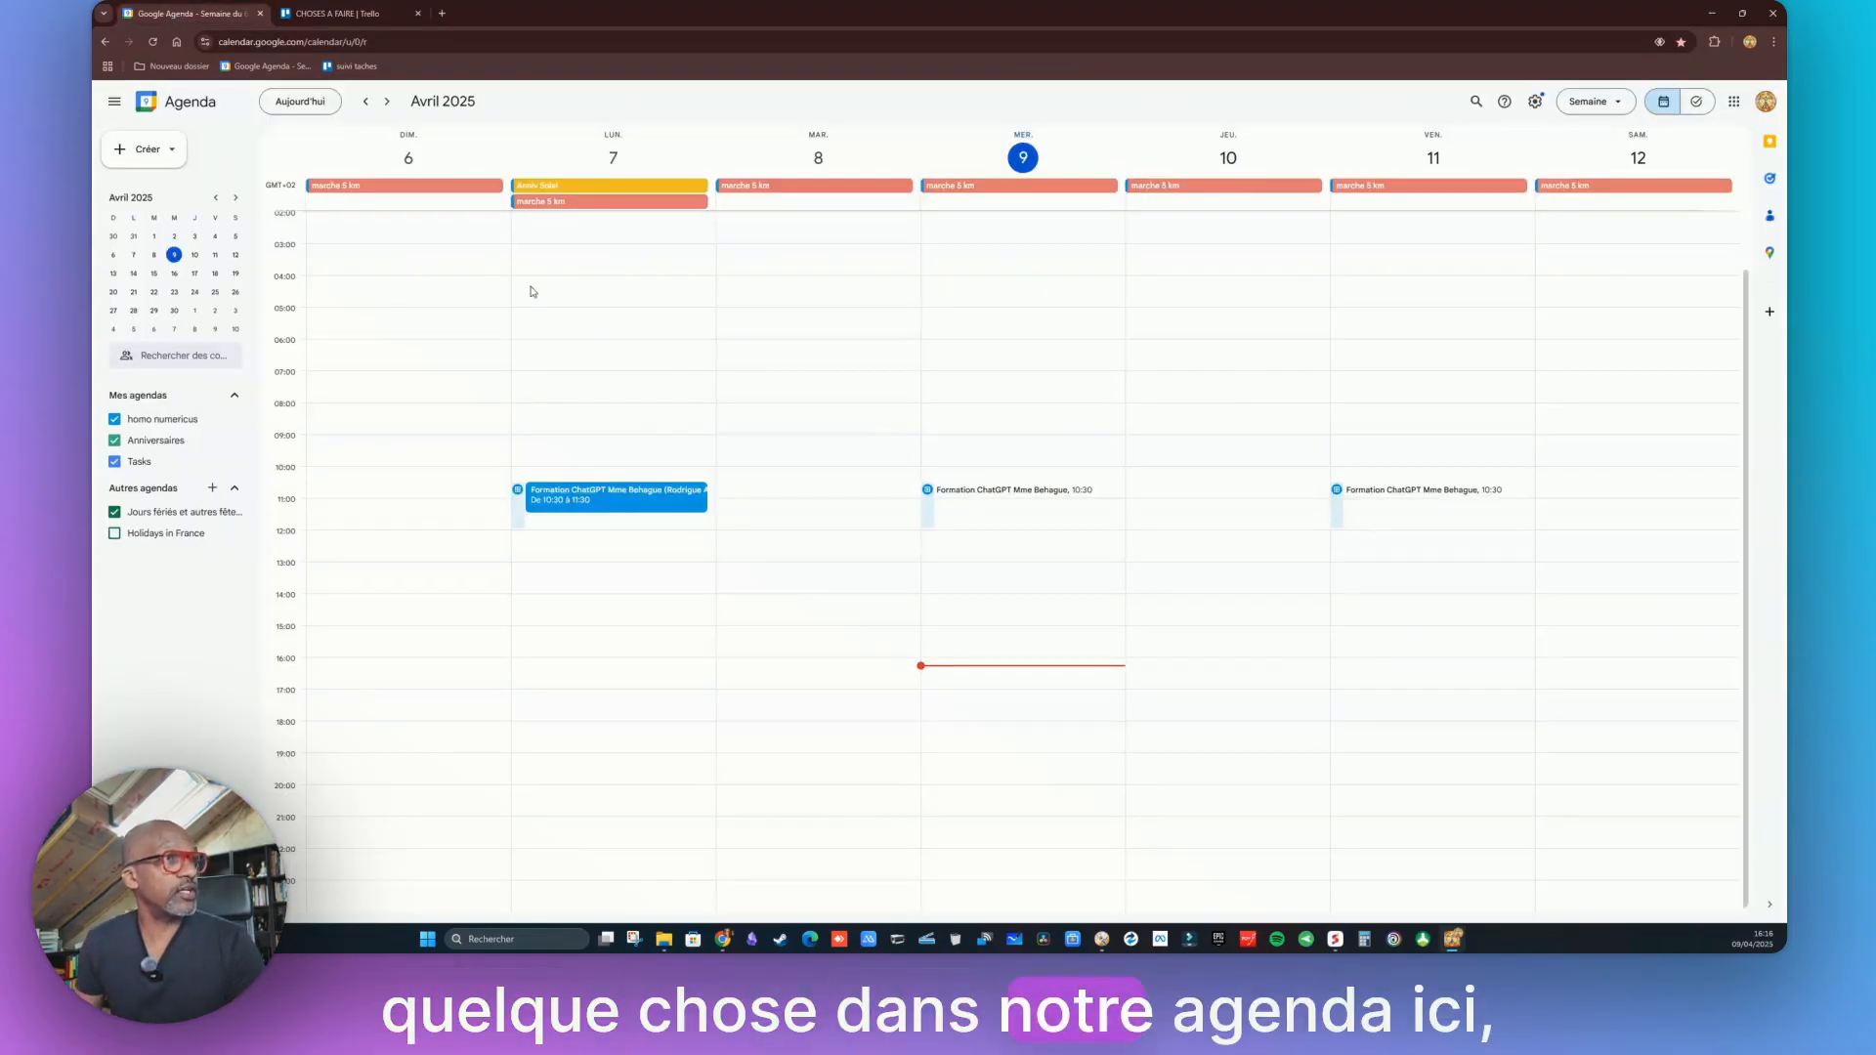
click(354, 15)
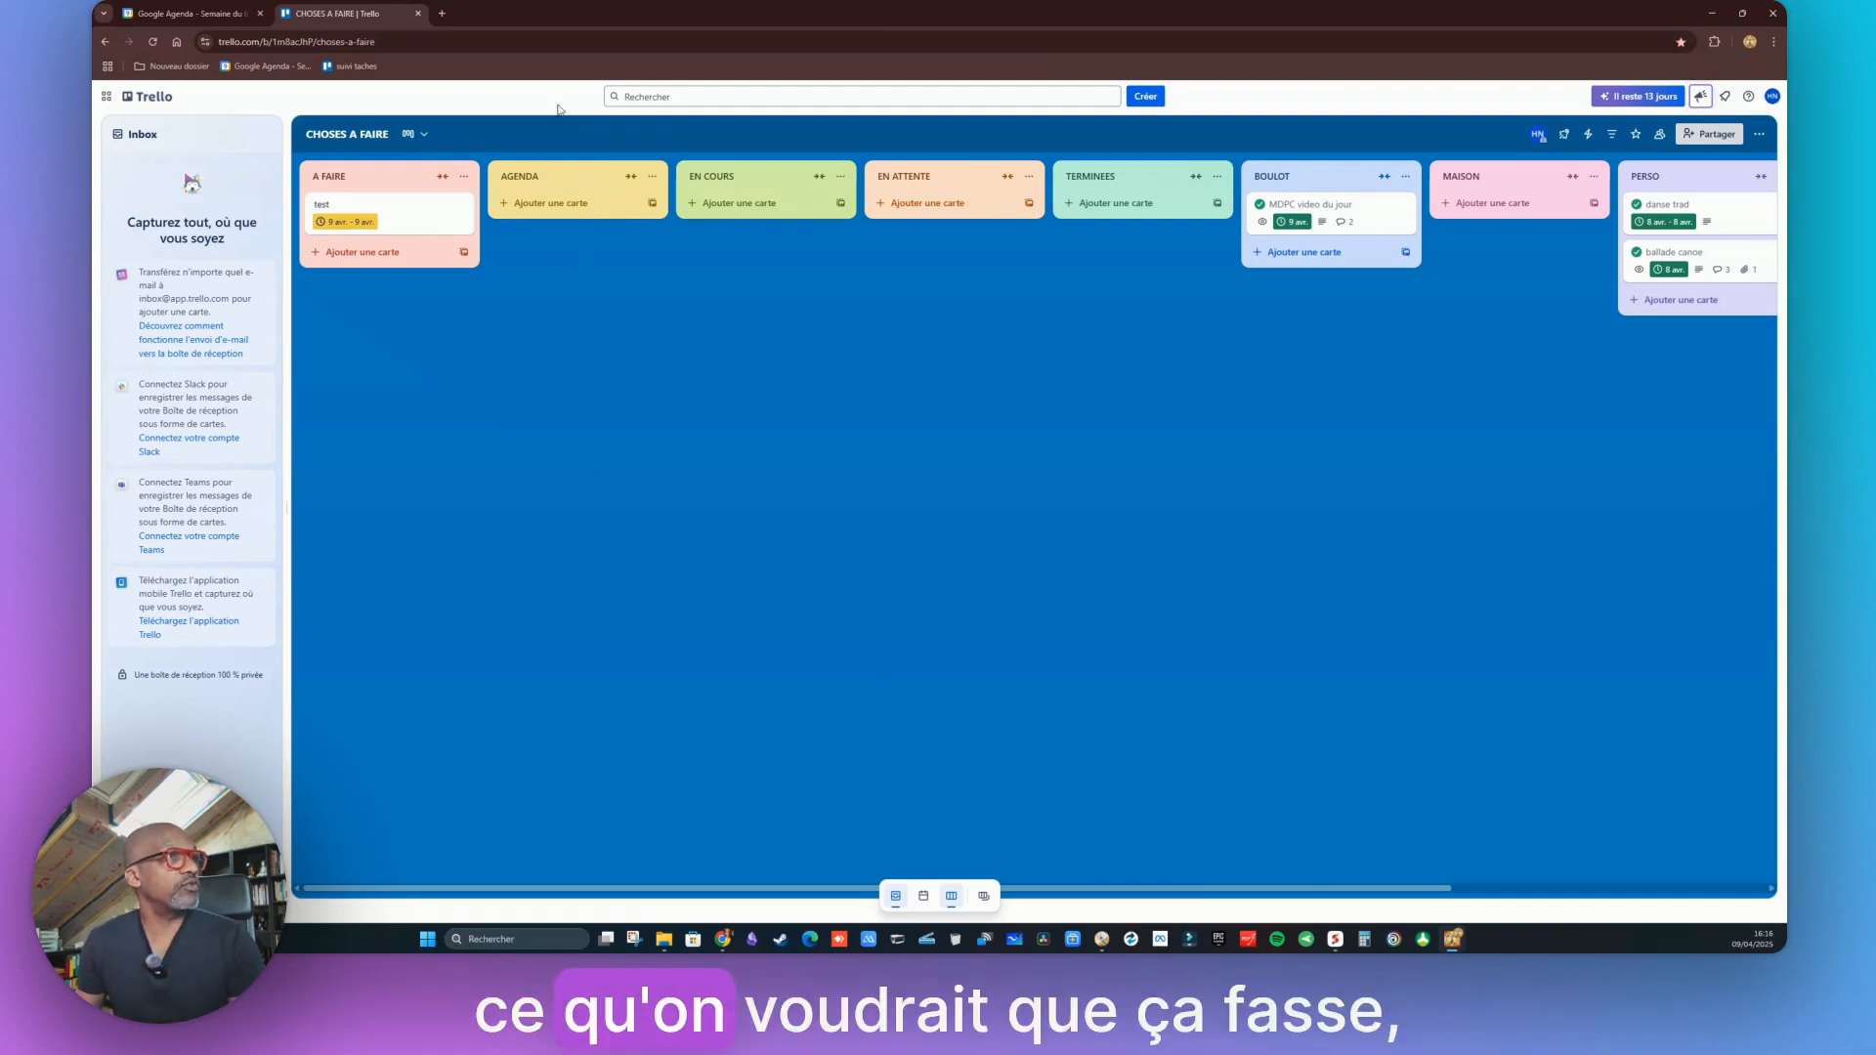
click(230, 16)
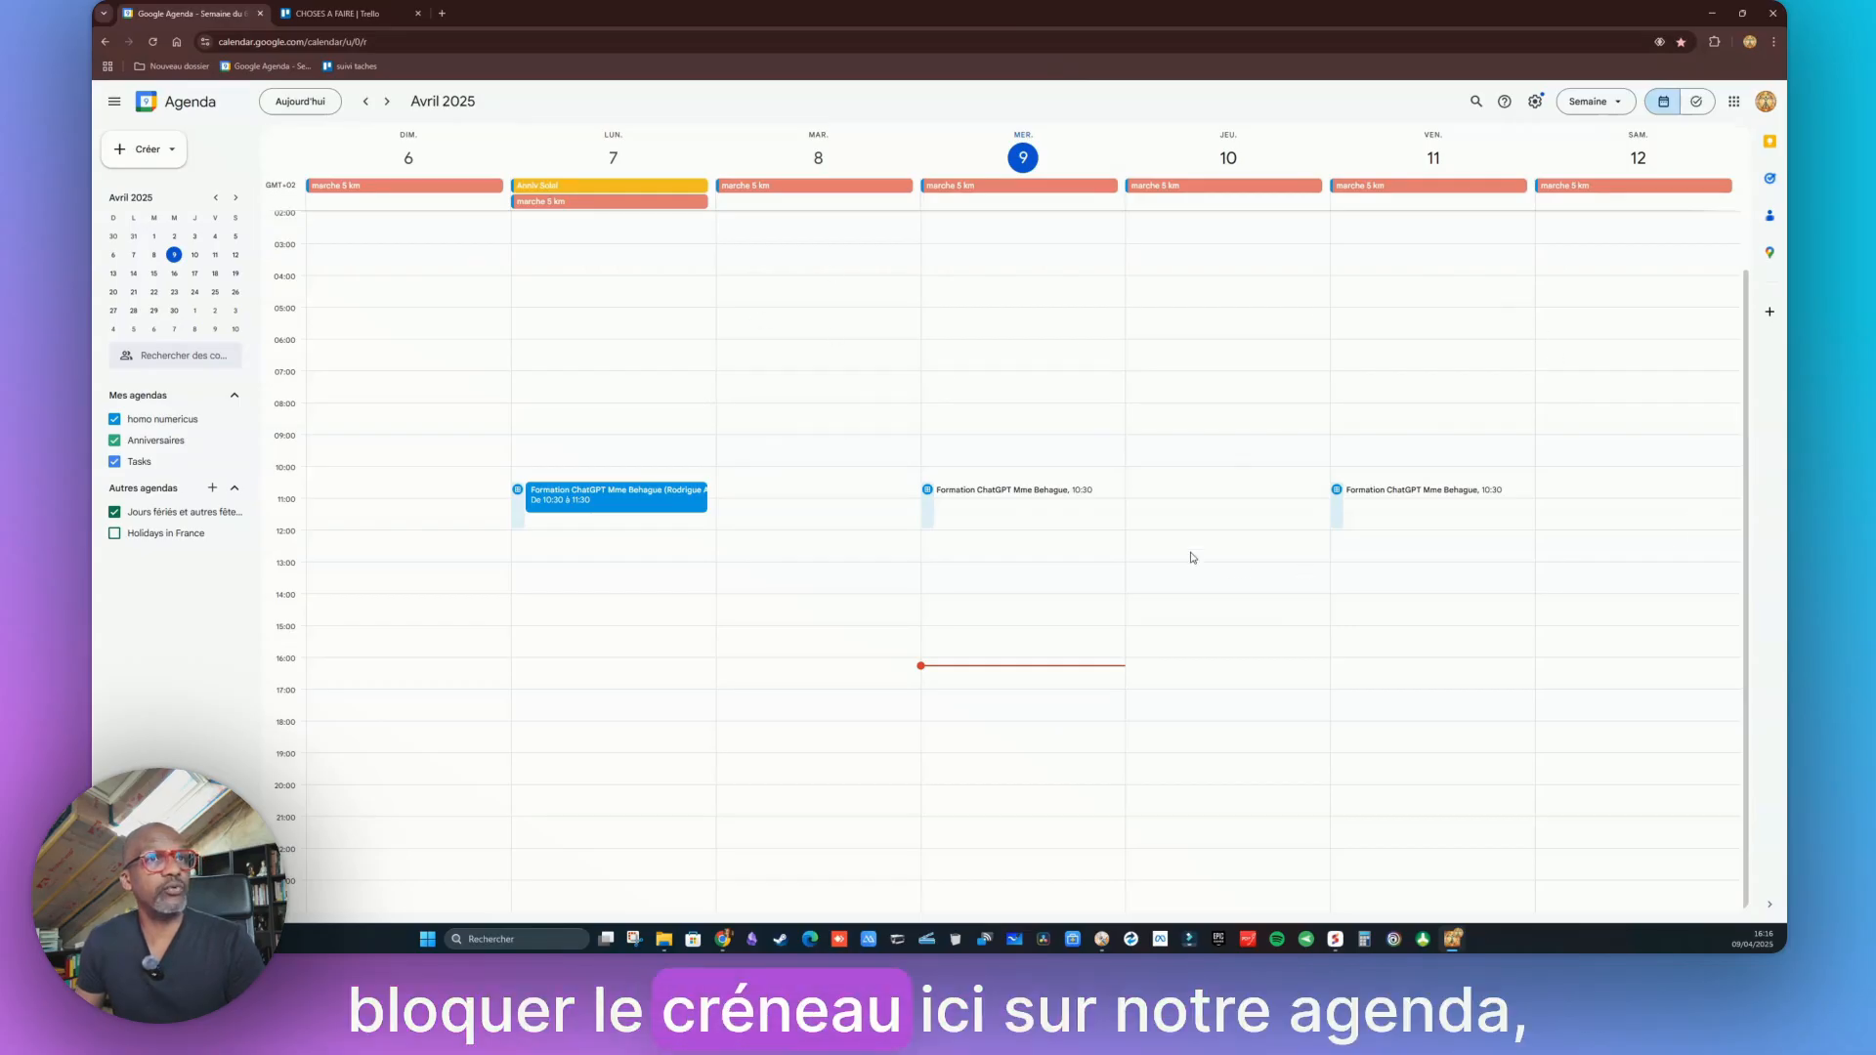
click(318, 12)
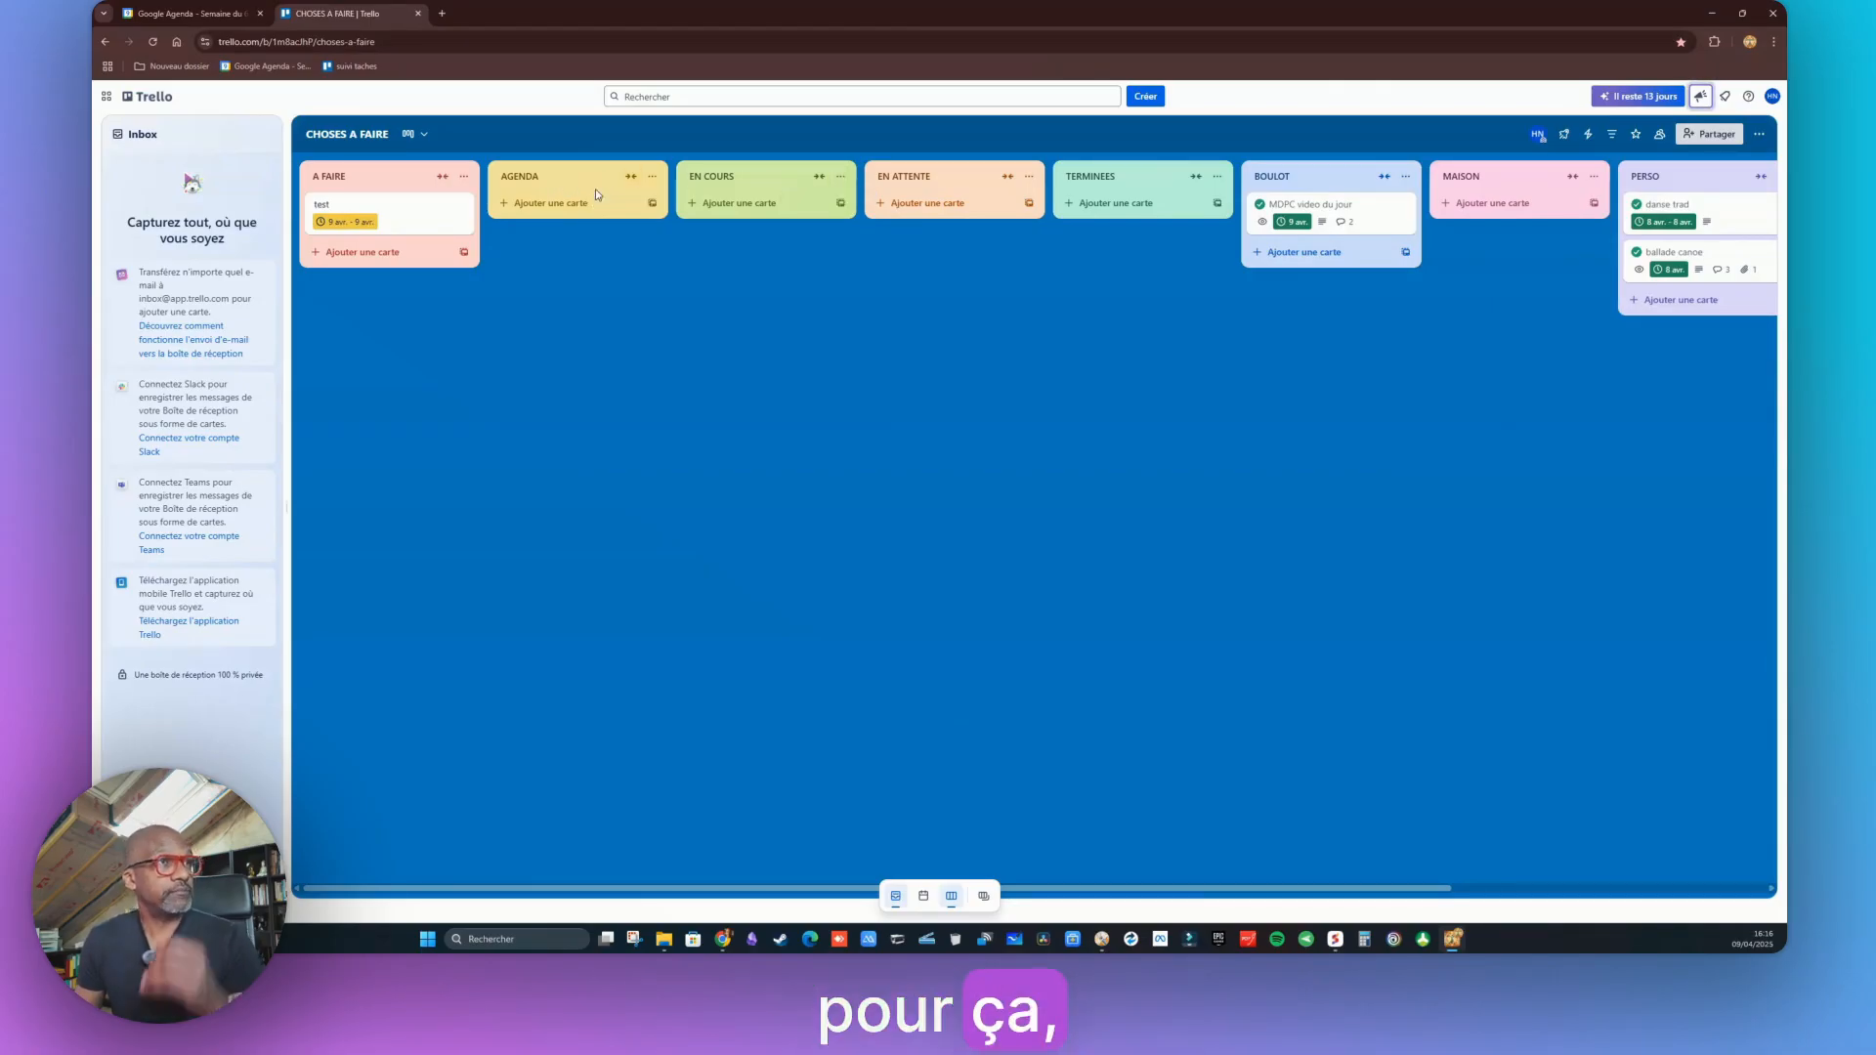
click(442, 12)
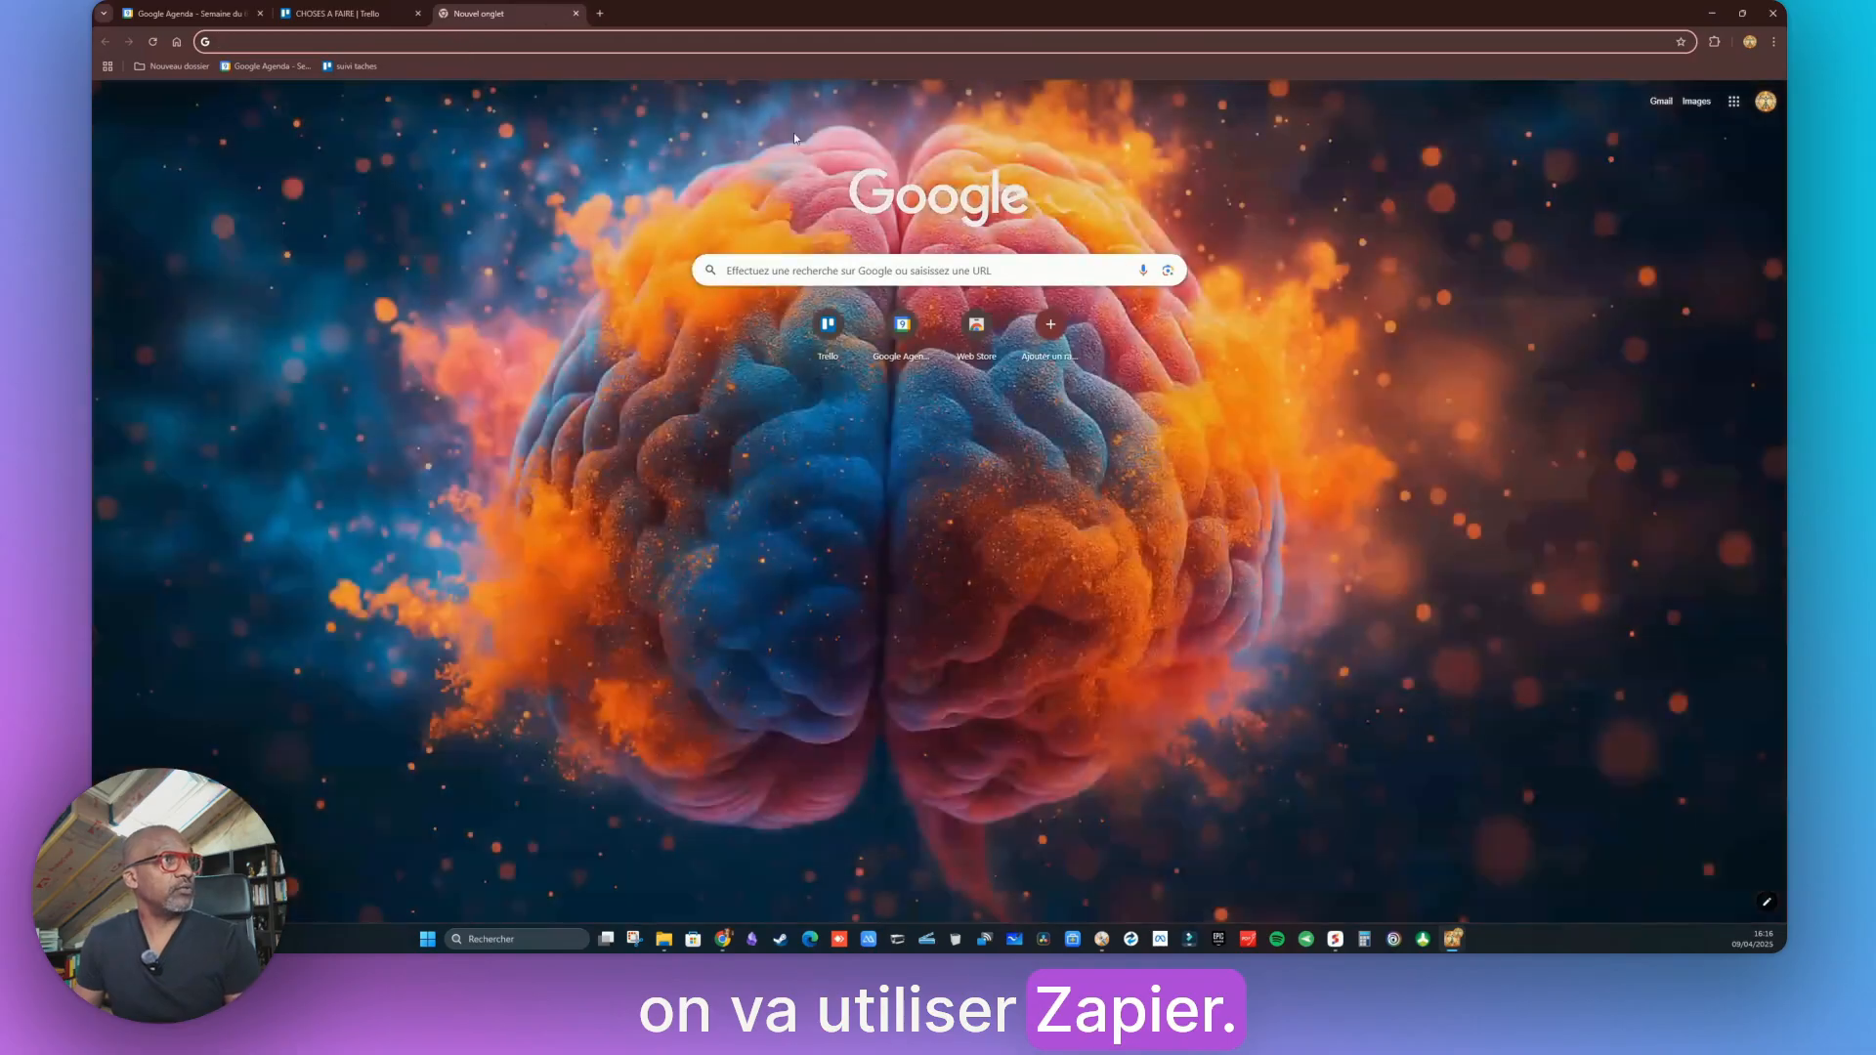
Run a Google search for 'zapier' from the new tab's address bar
text(zapier)
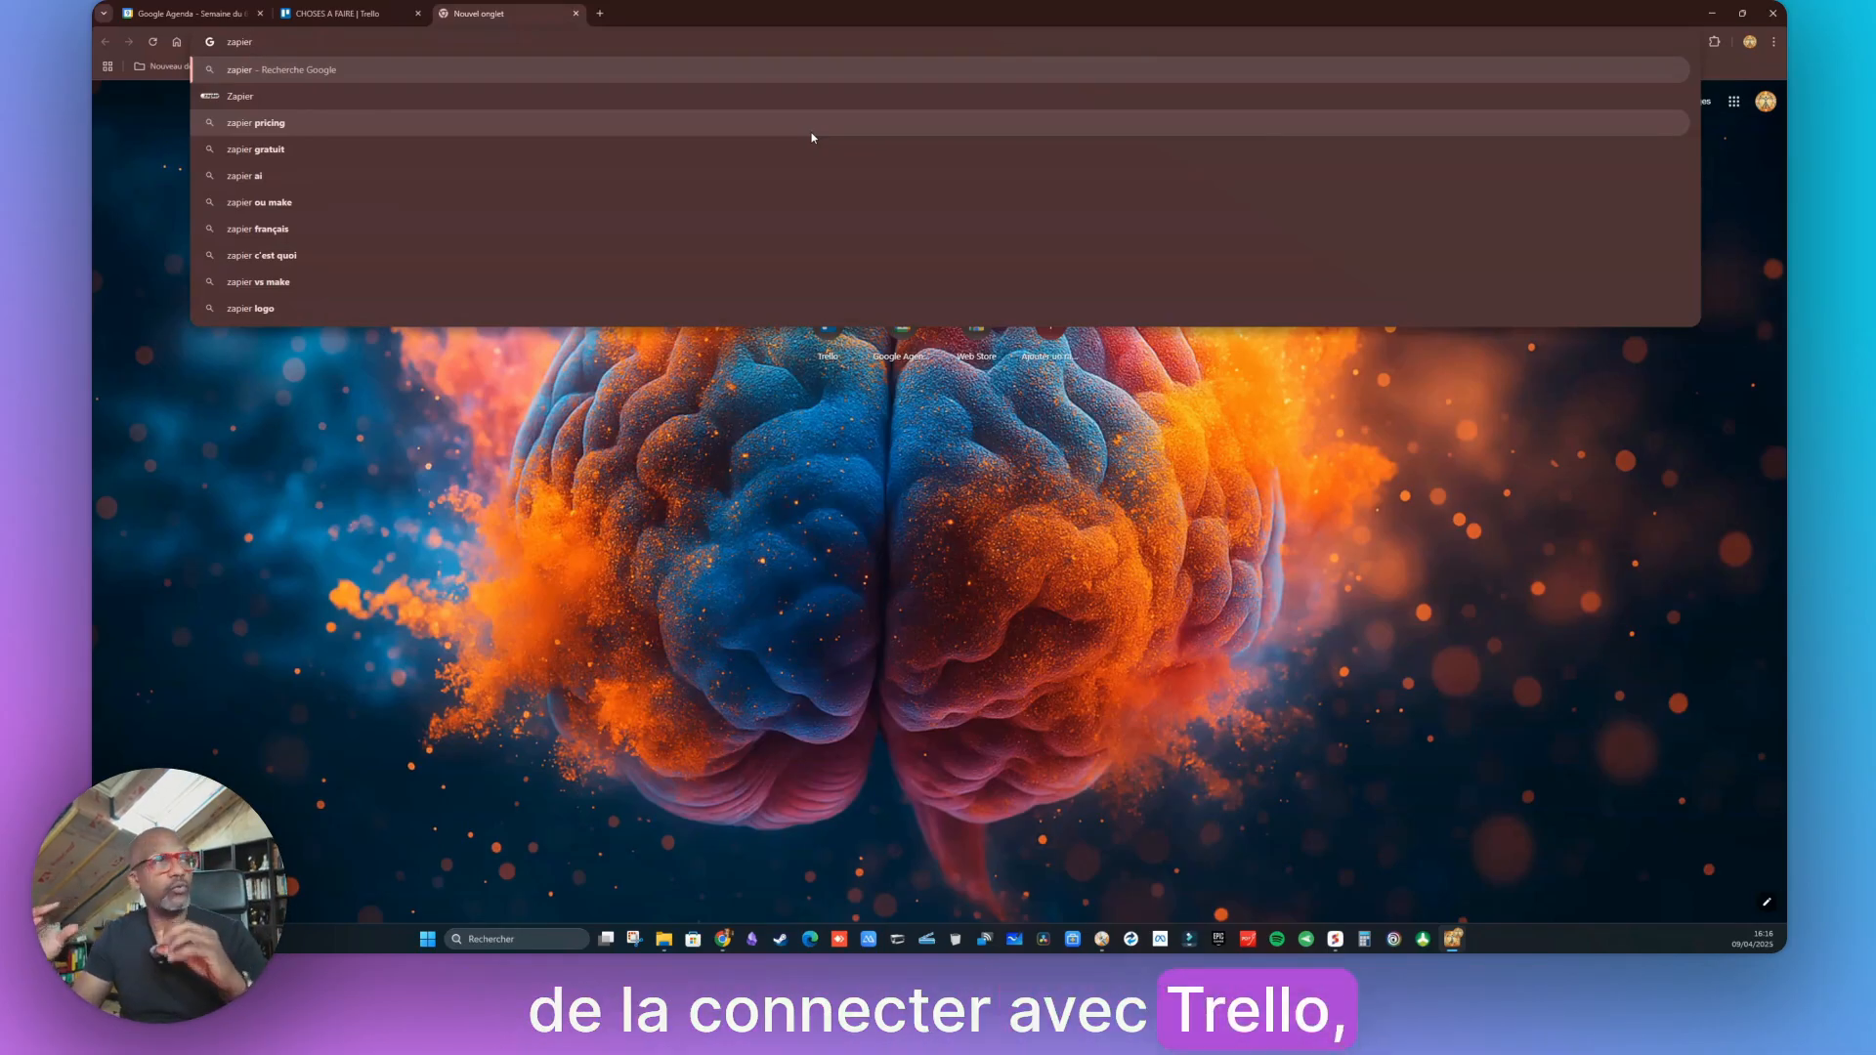
key(Return)
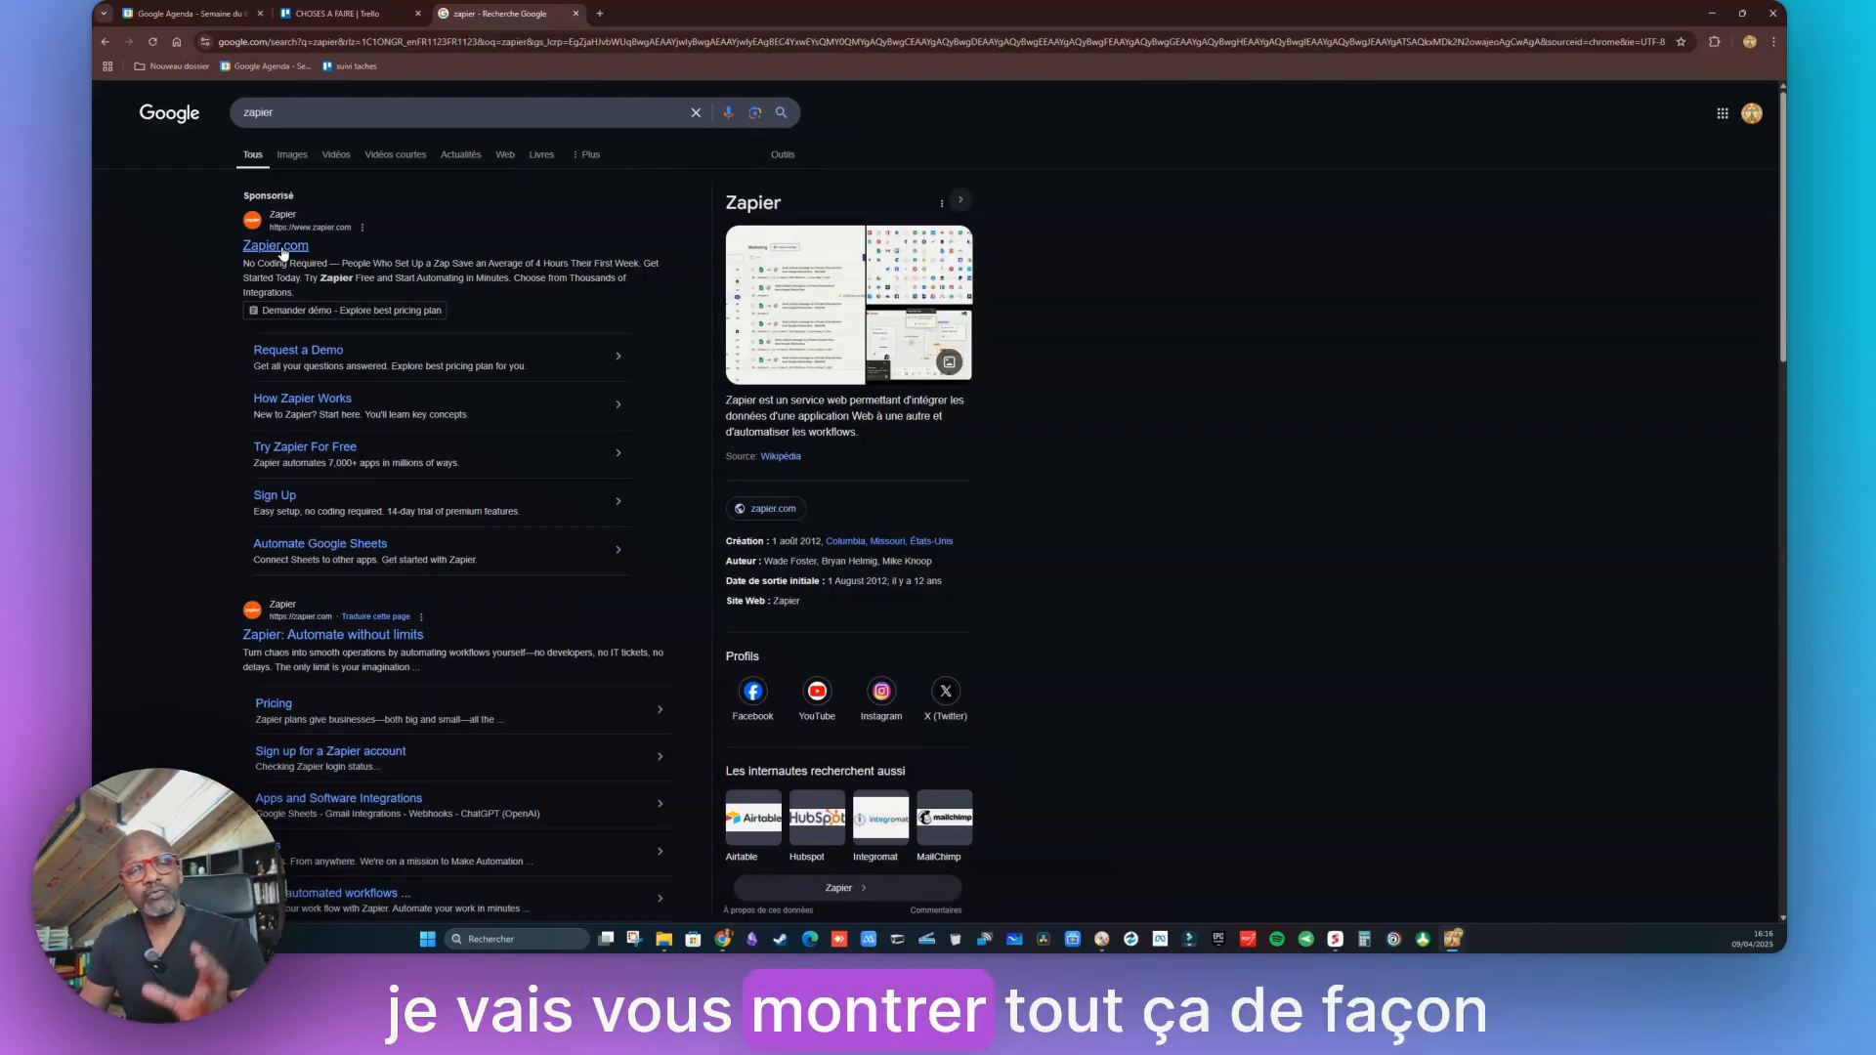
Open Zapier.com from the sponsored result and sign up using the Google account
click(282, 250)
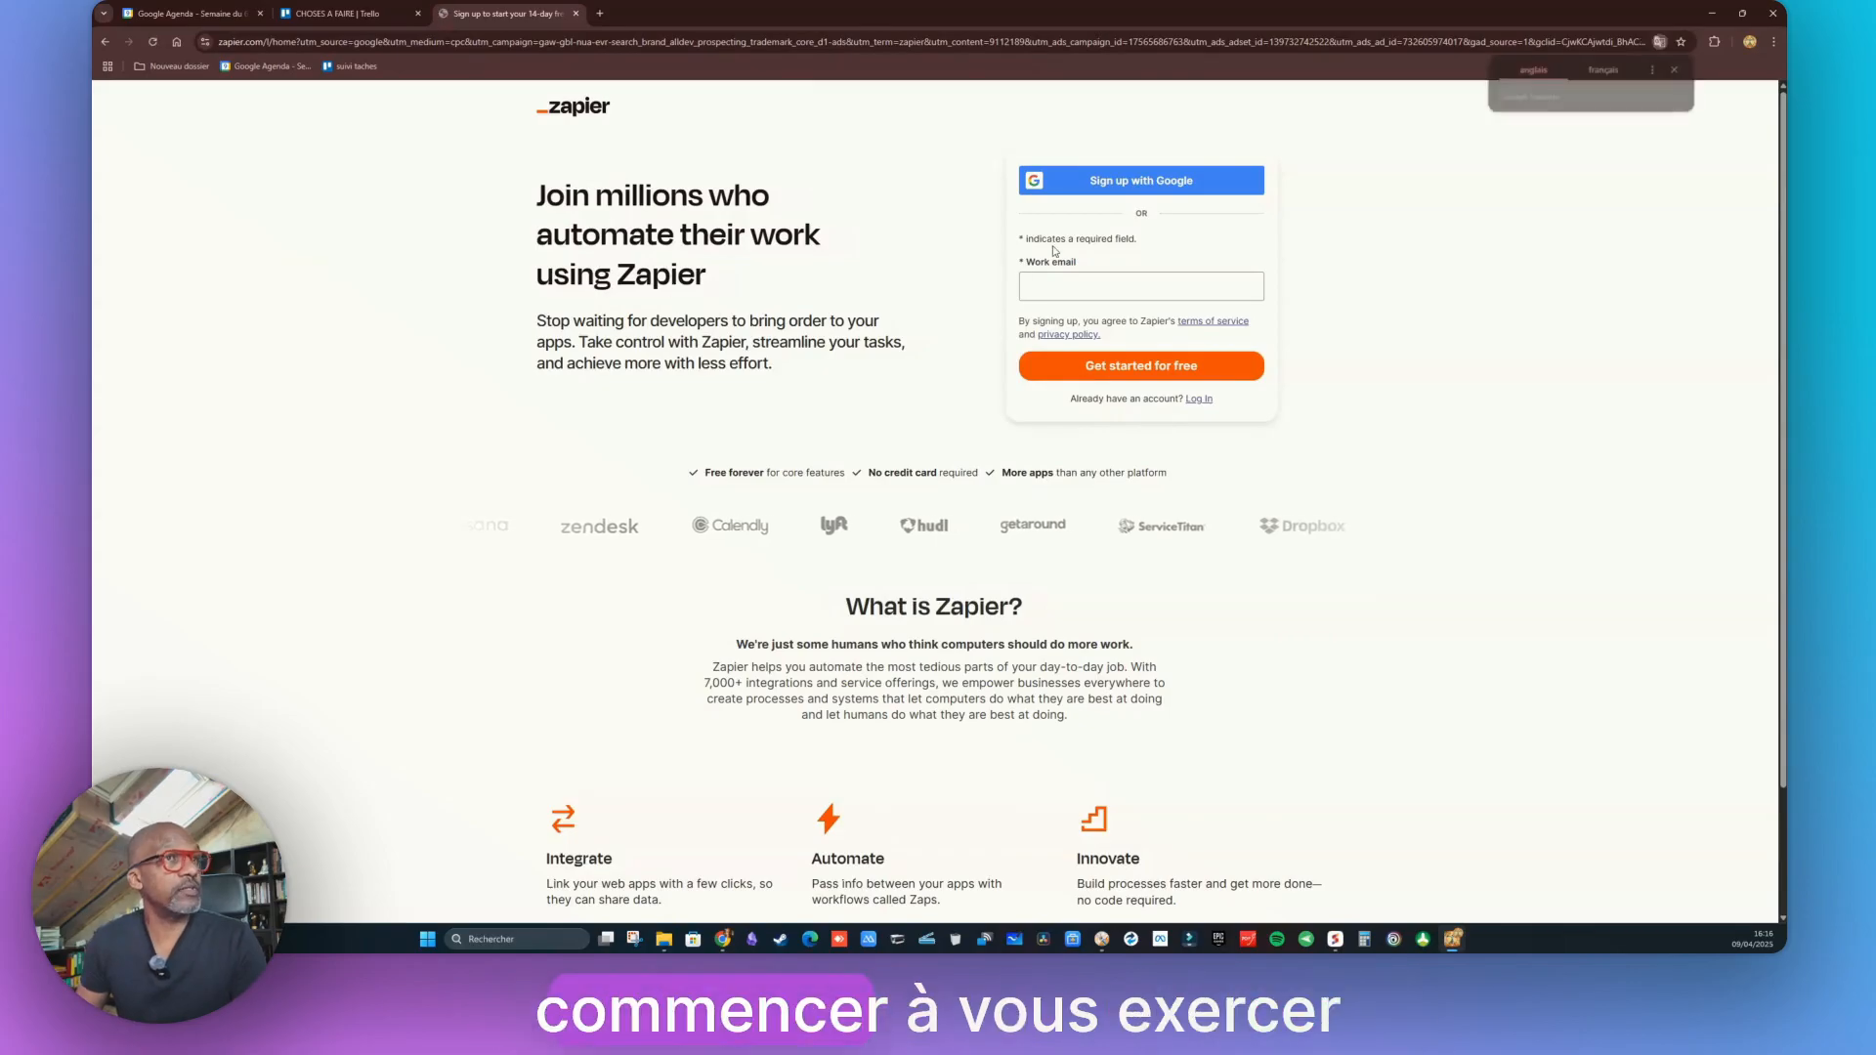
click(1679, 70)
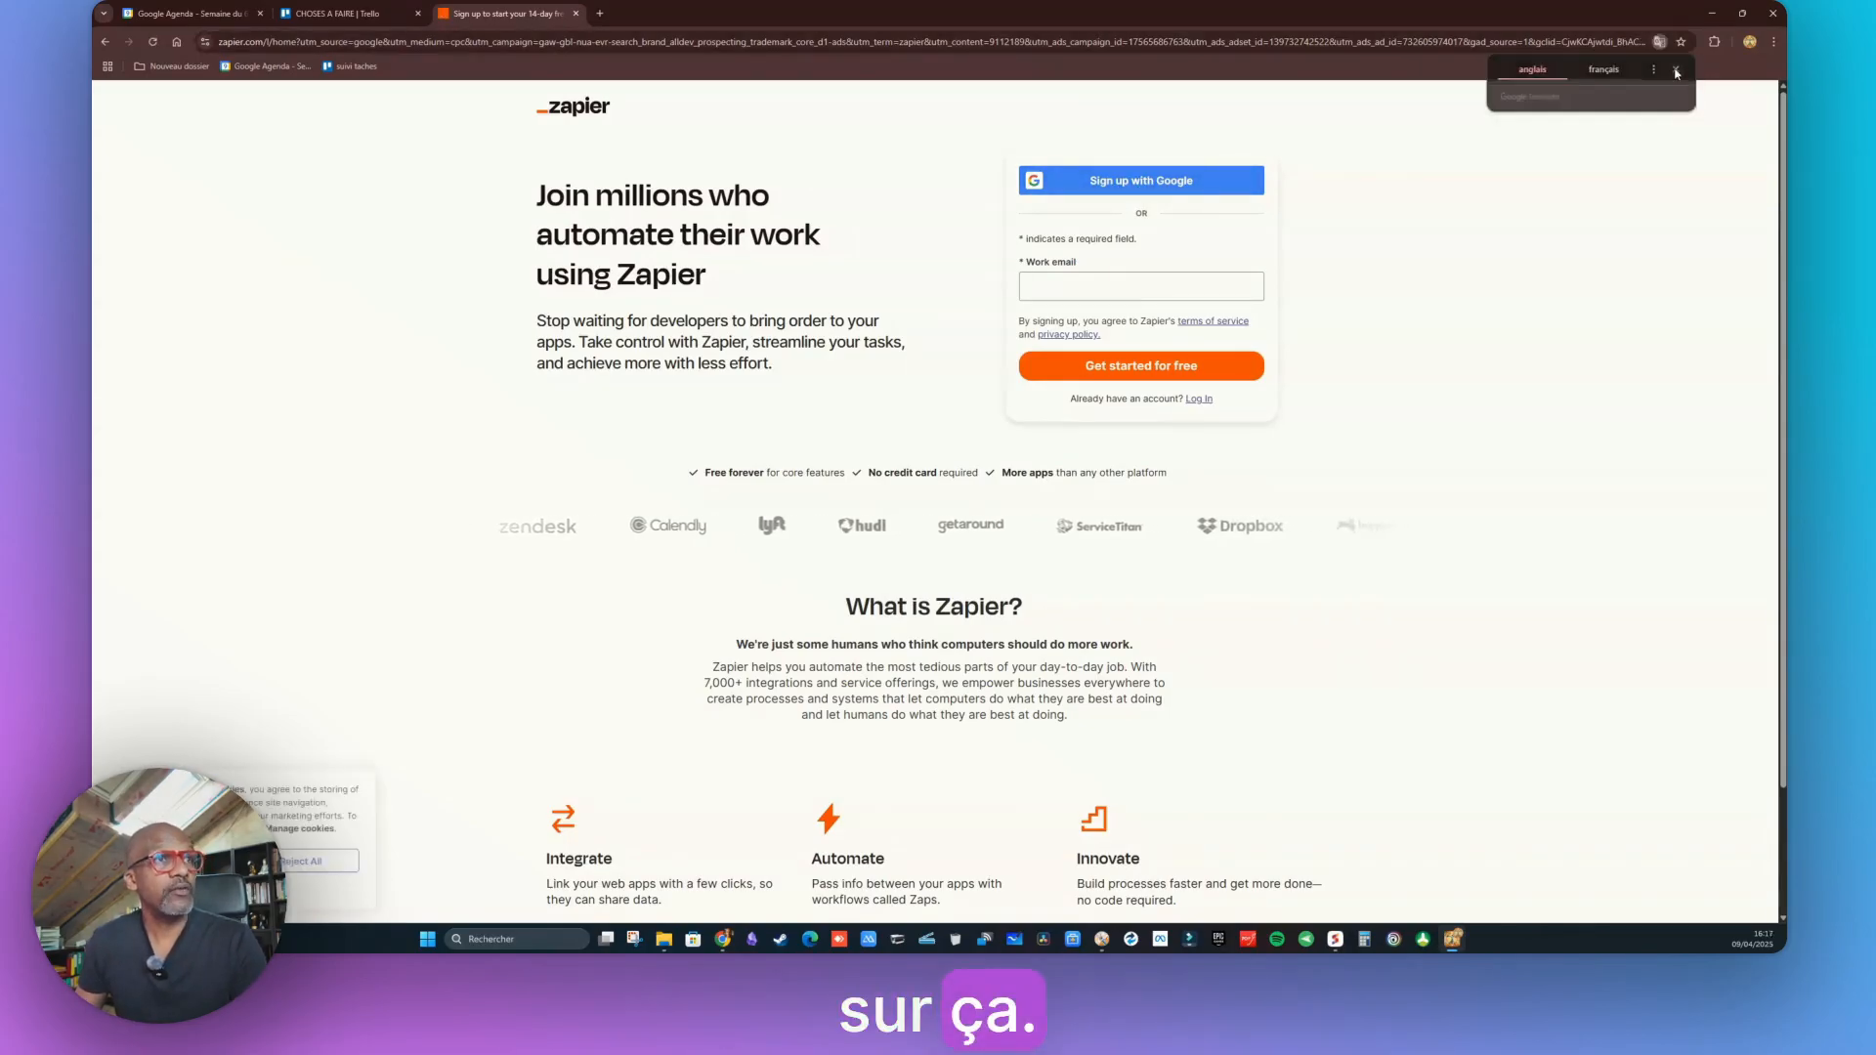
click(1115, 191)
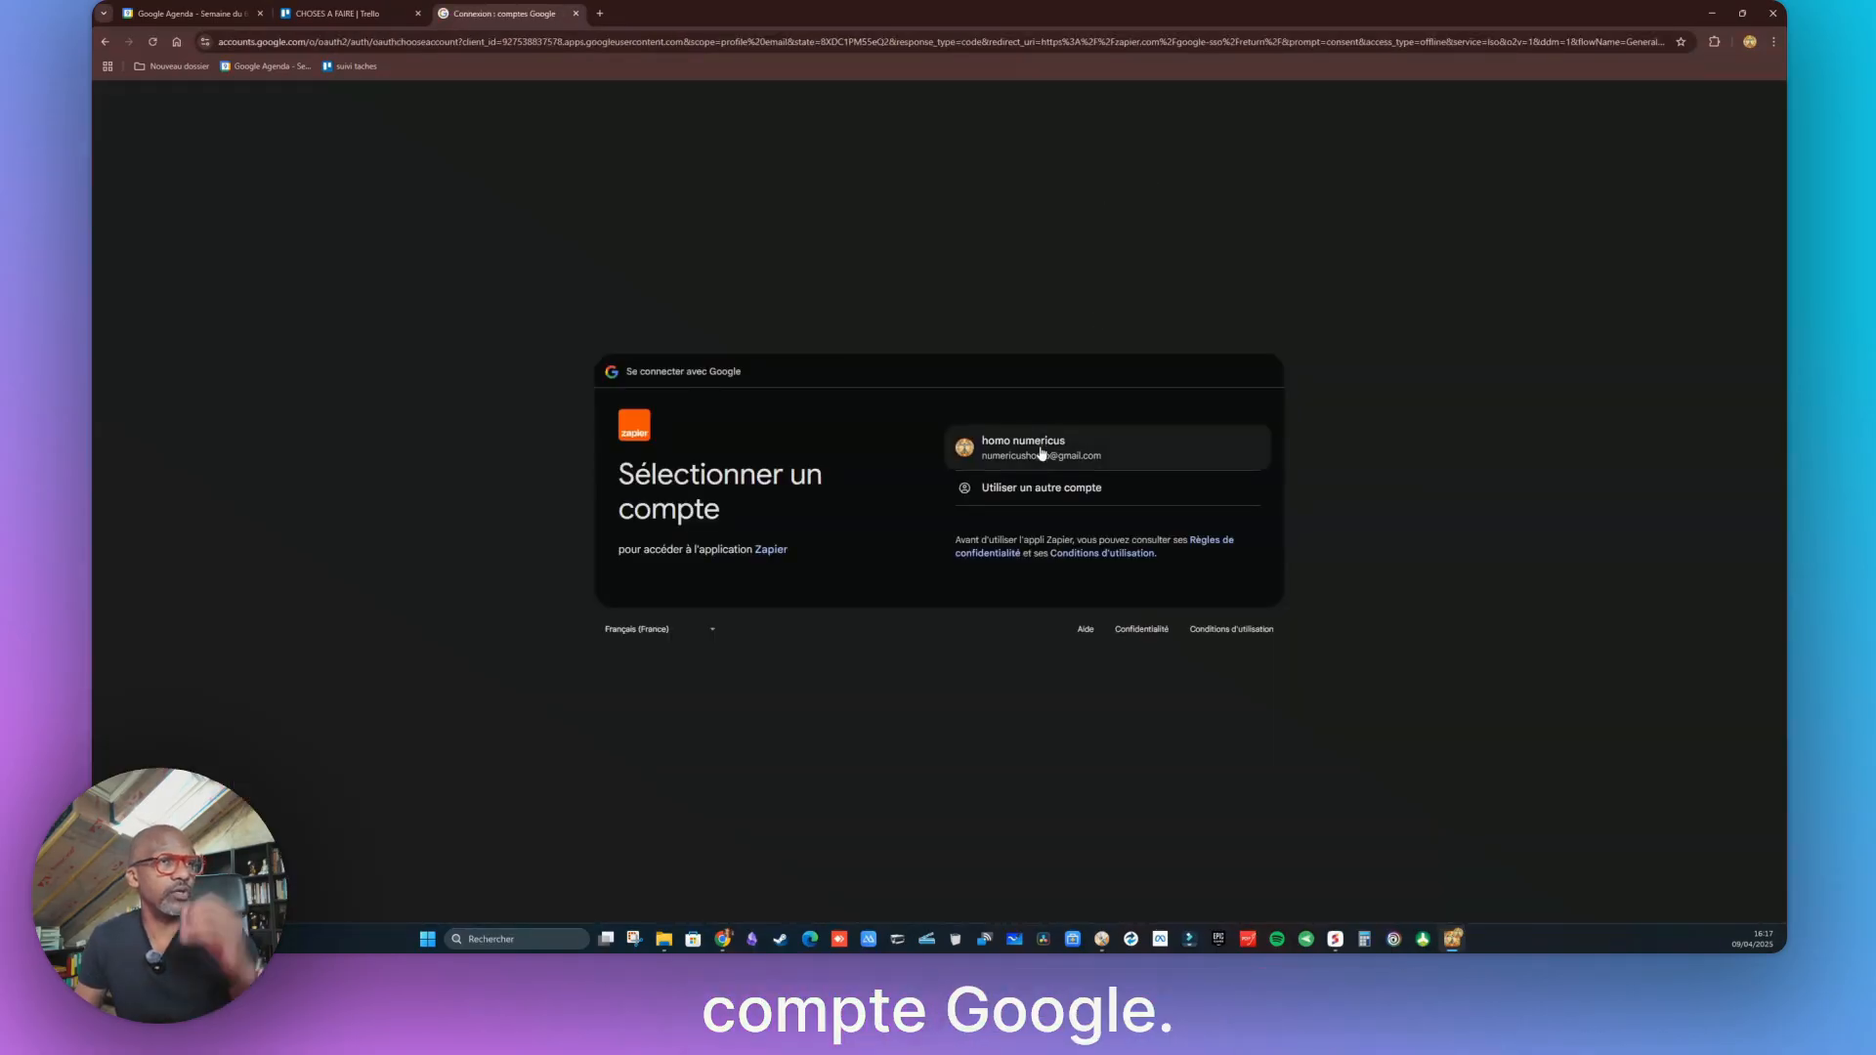
click(1041, 453)
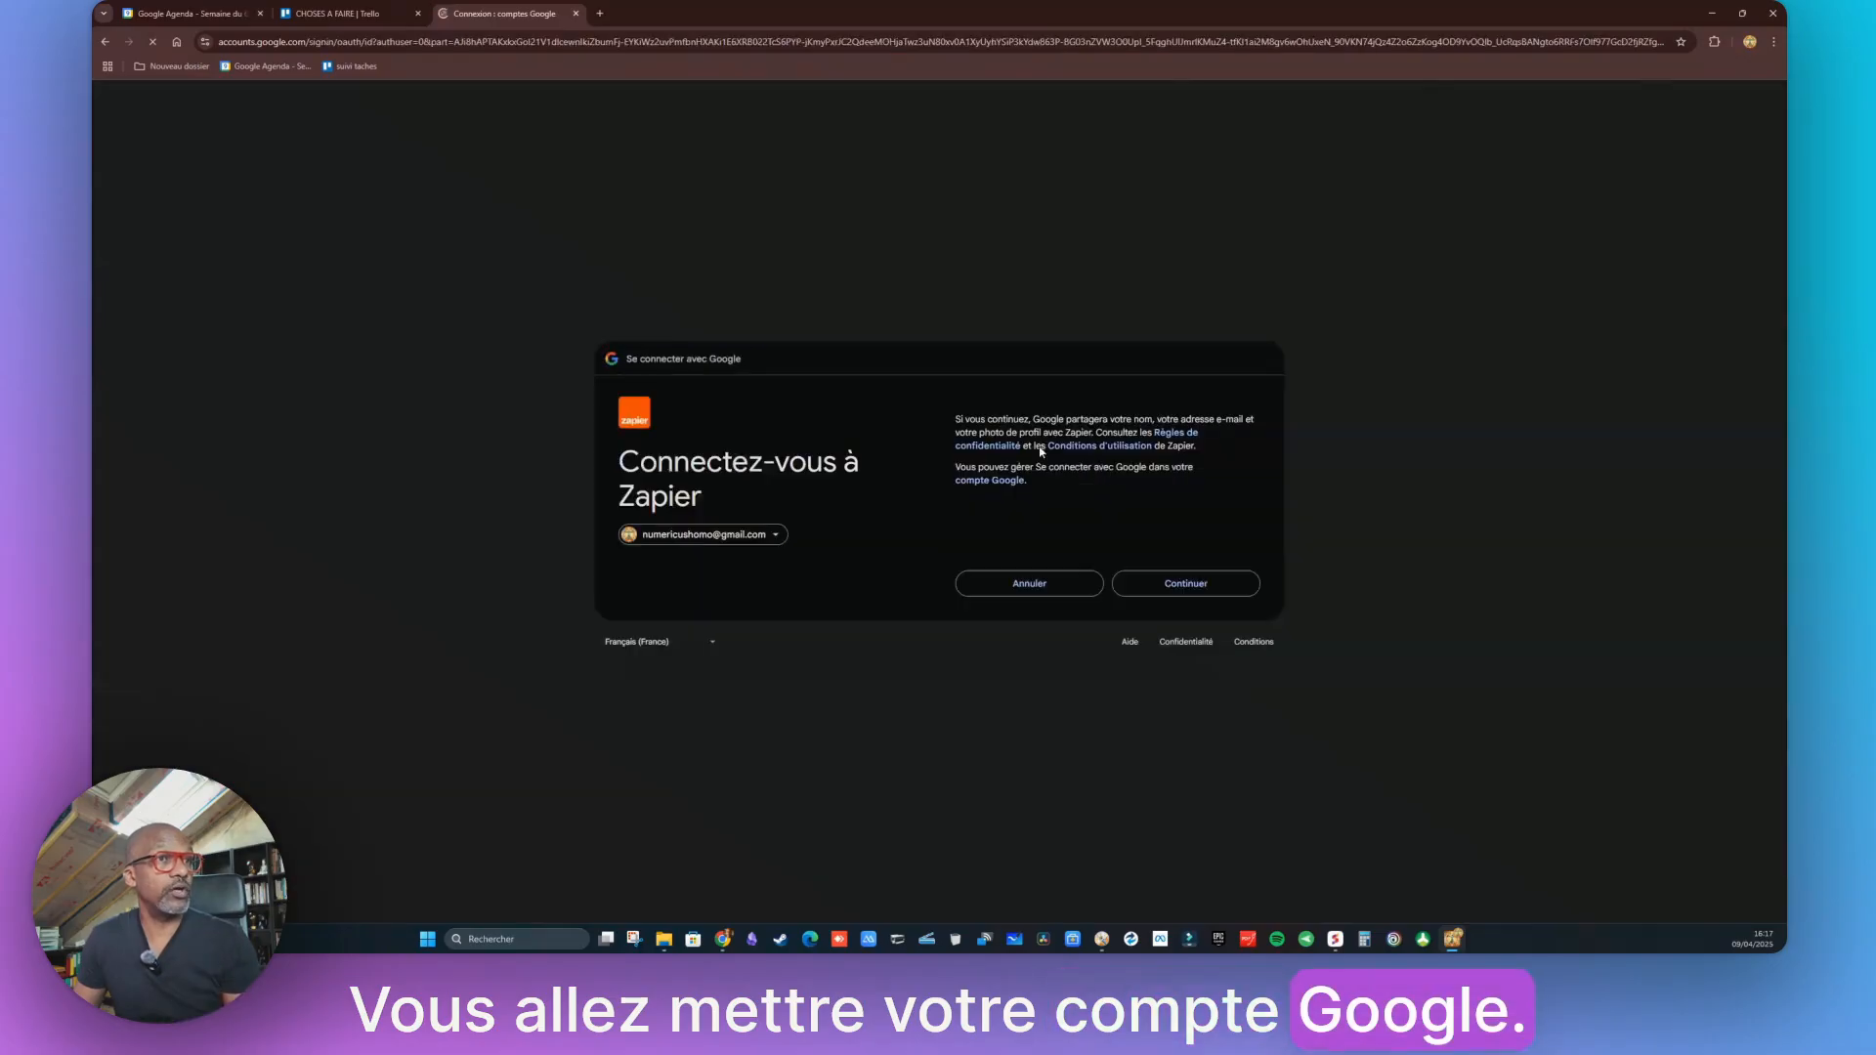
click(1175, 584)
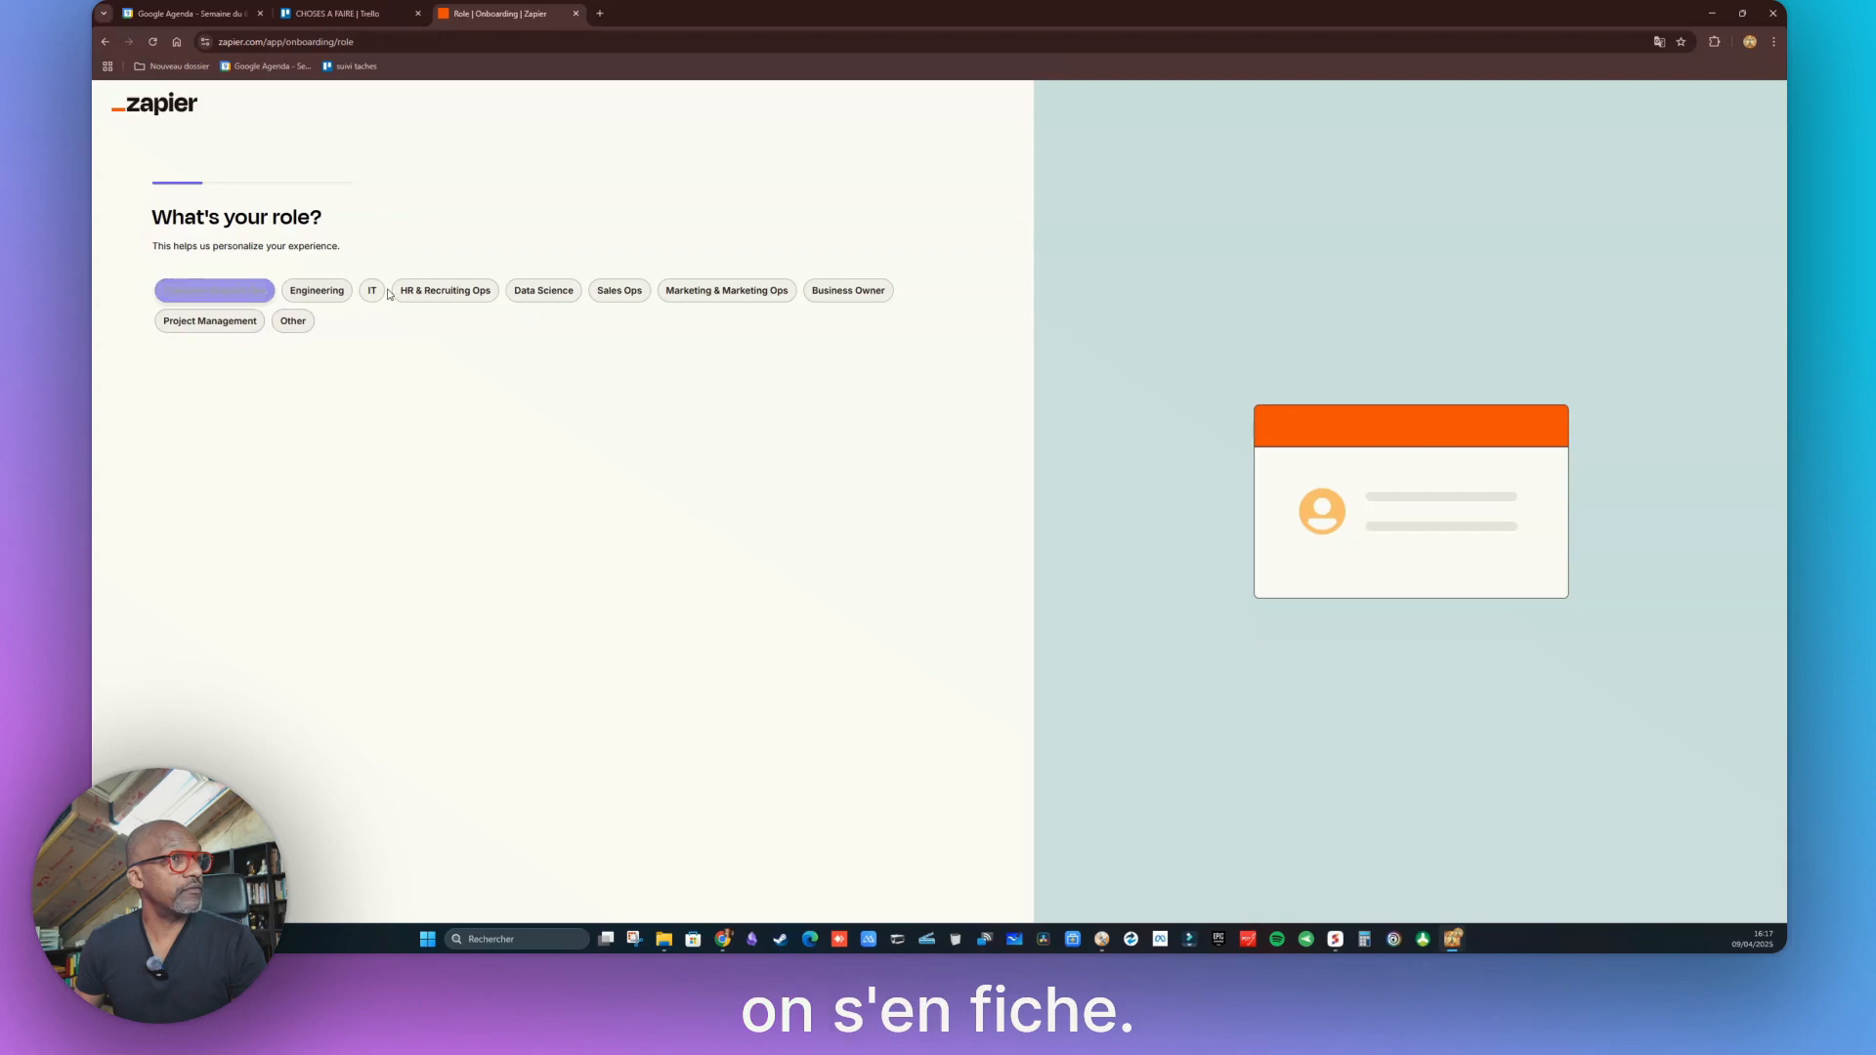
Answer onboarding with role Business Owner and company size 1-49, skipping the apps question
click(848, 300)
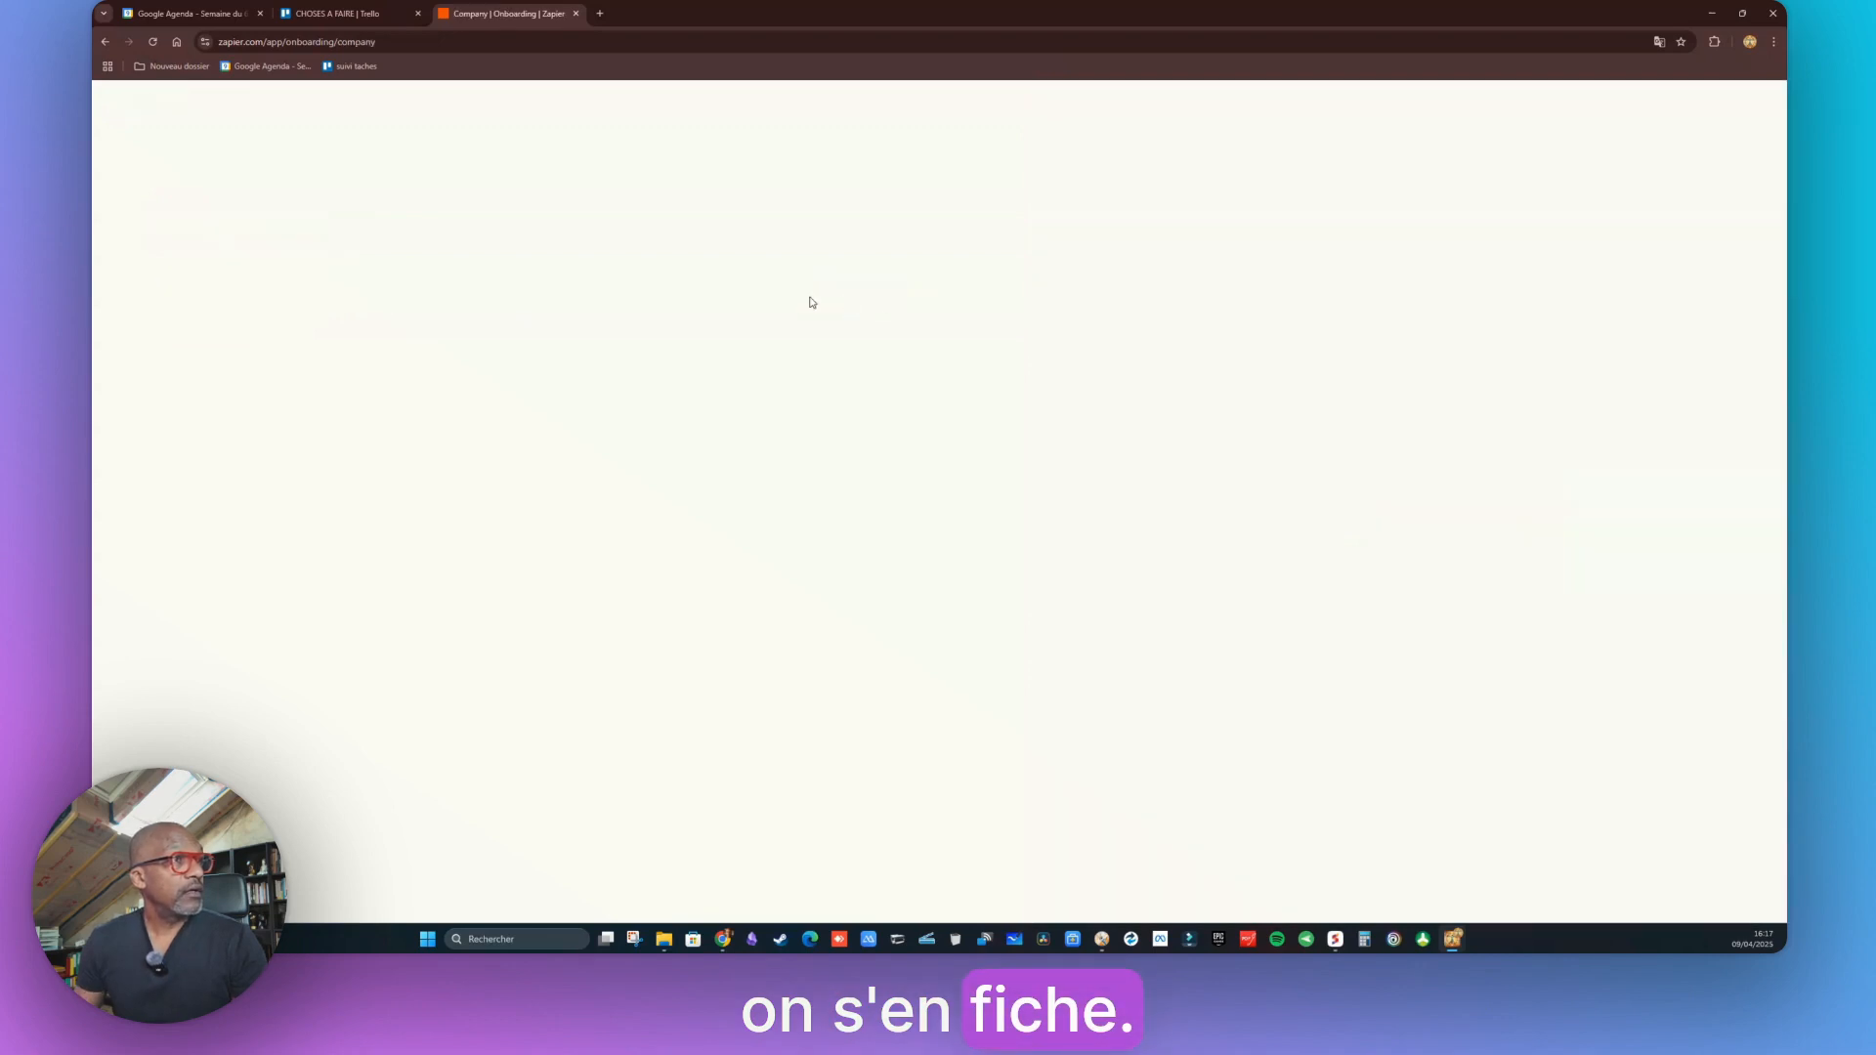
click(170, 294)
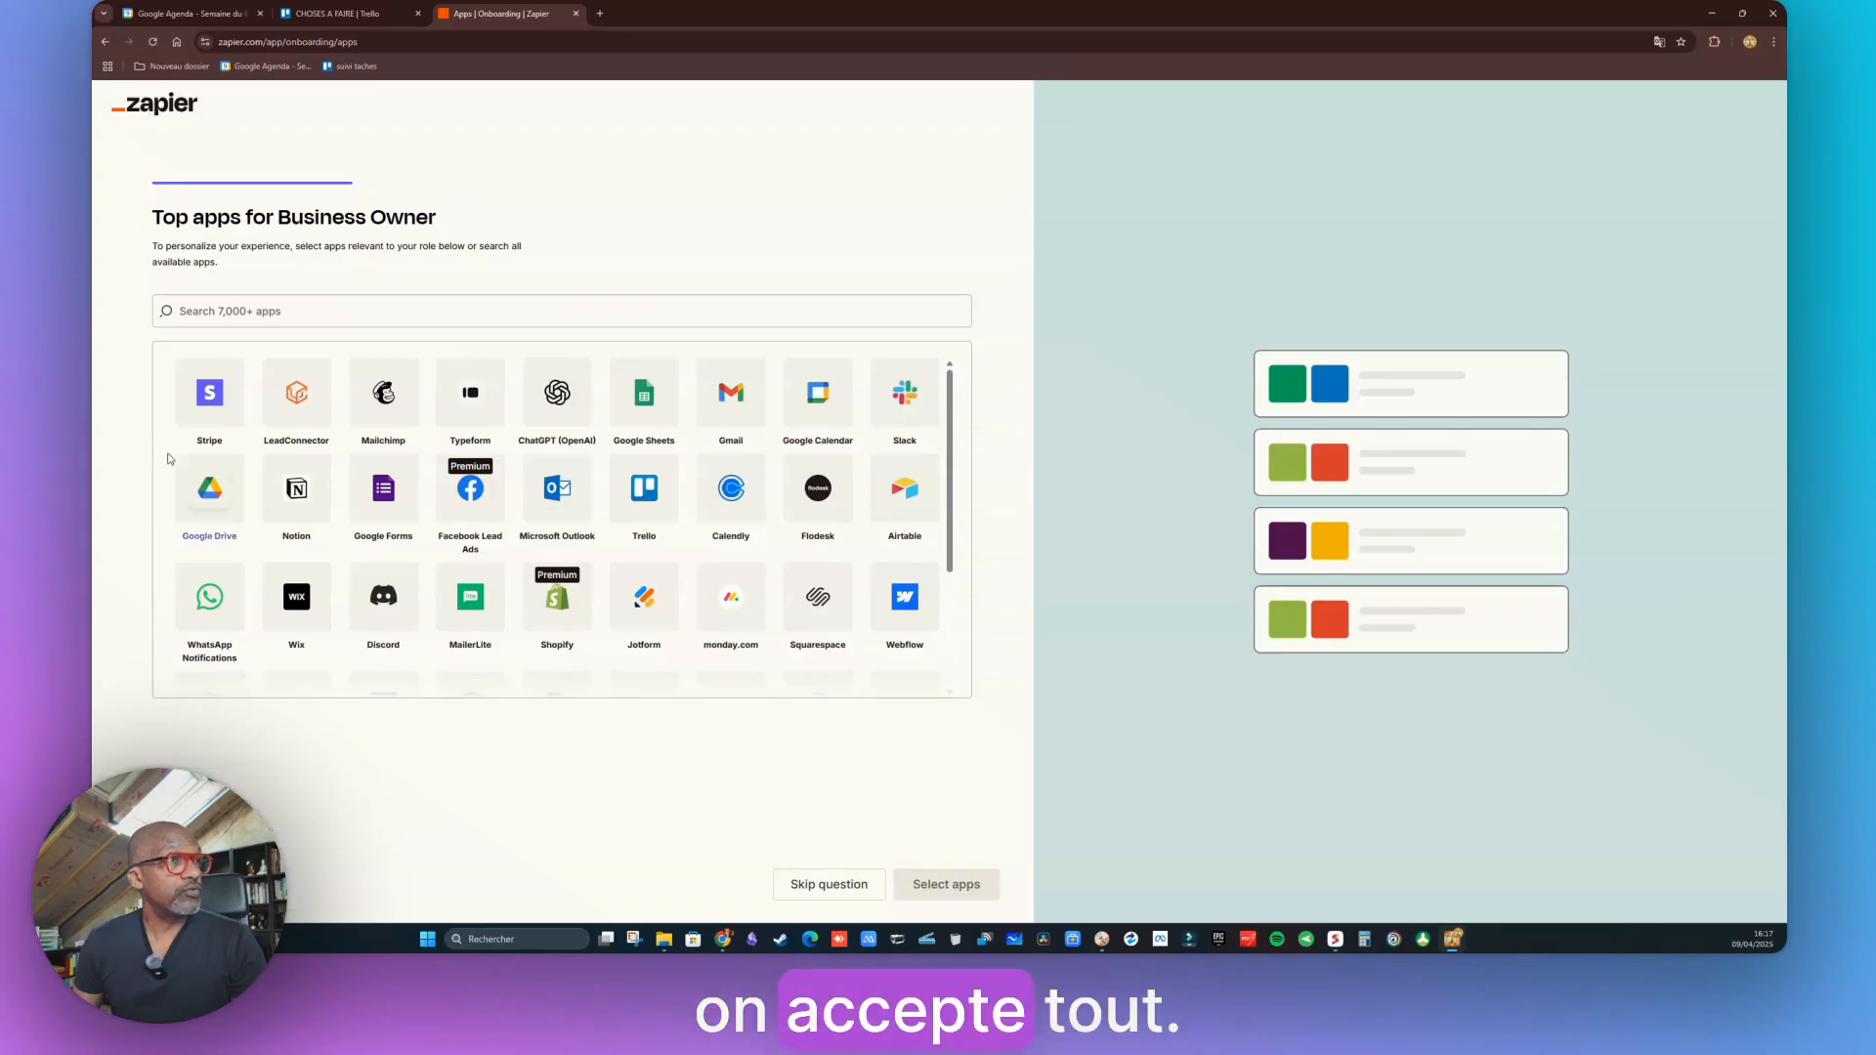
click(819, 882)
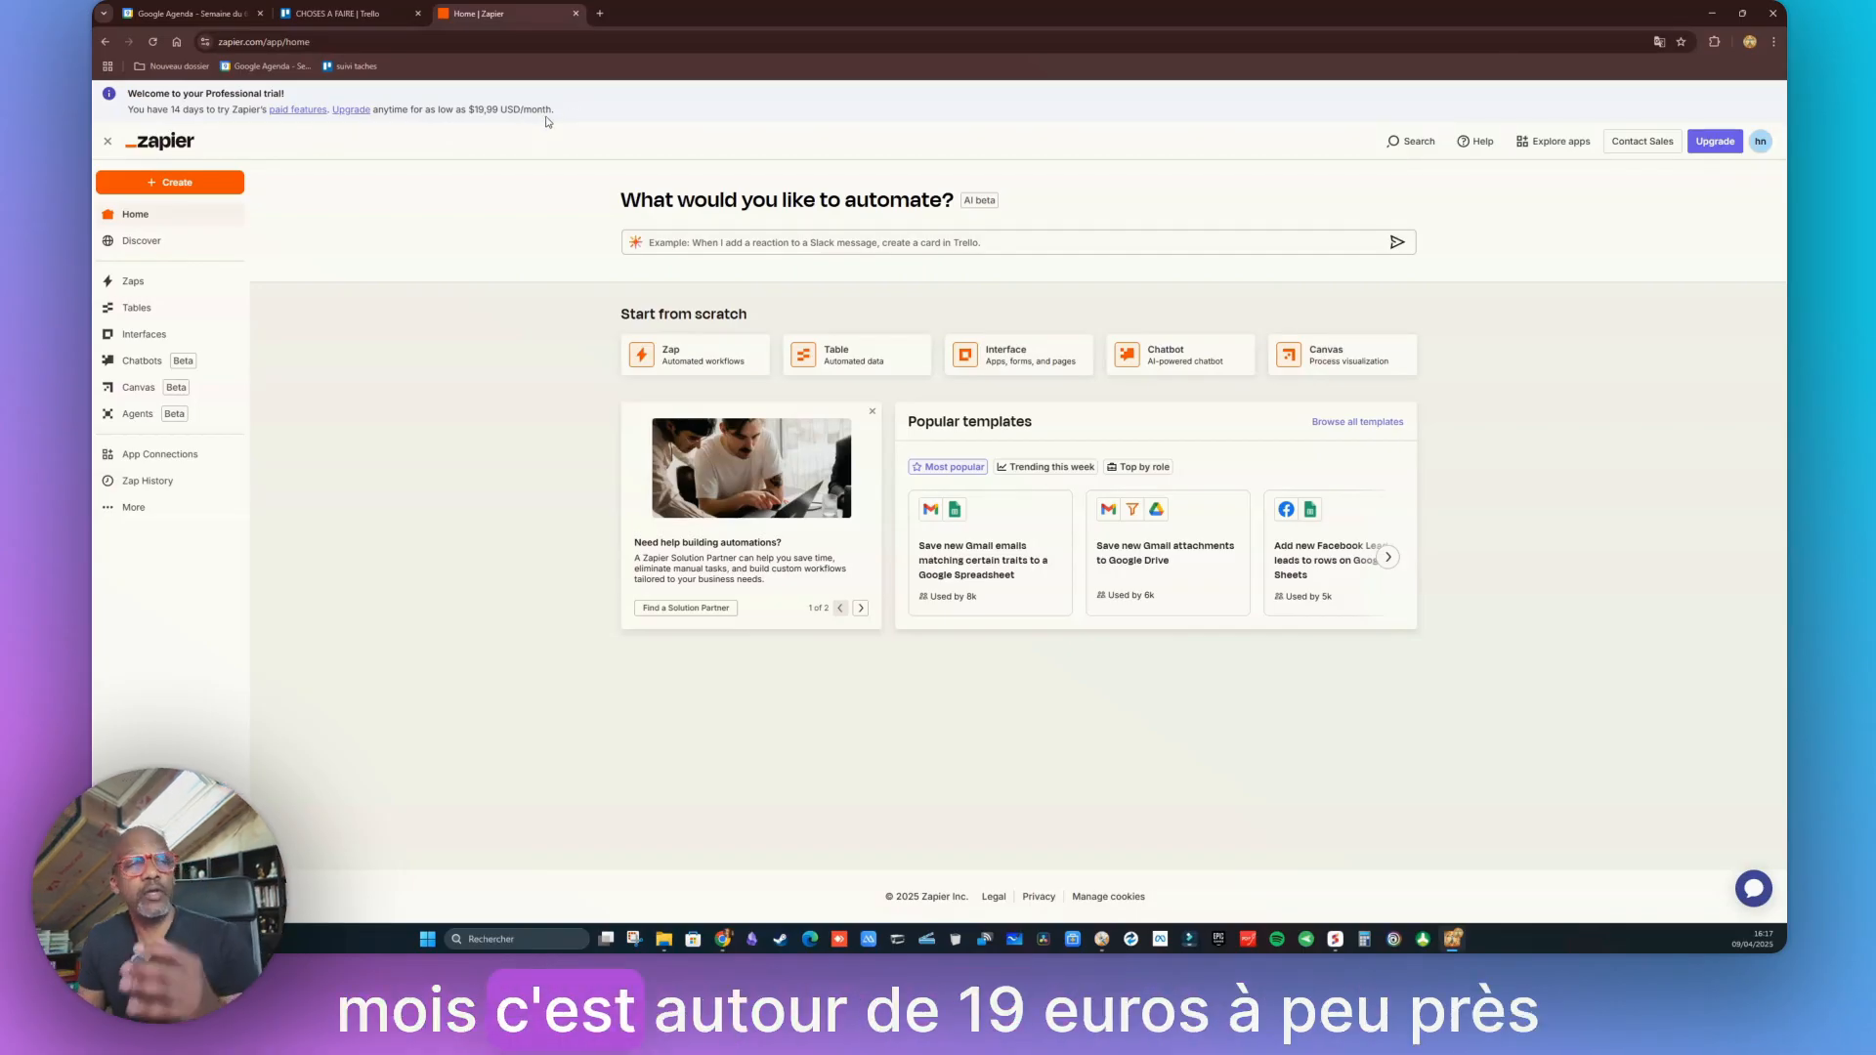
Go to the empty Zaps page and start creating a new Zap
click(107, 144)
click(108, 145)
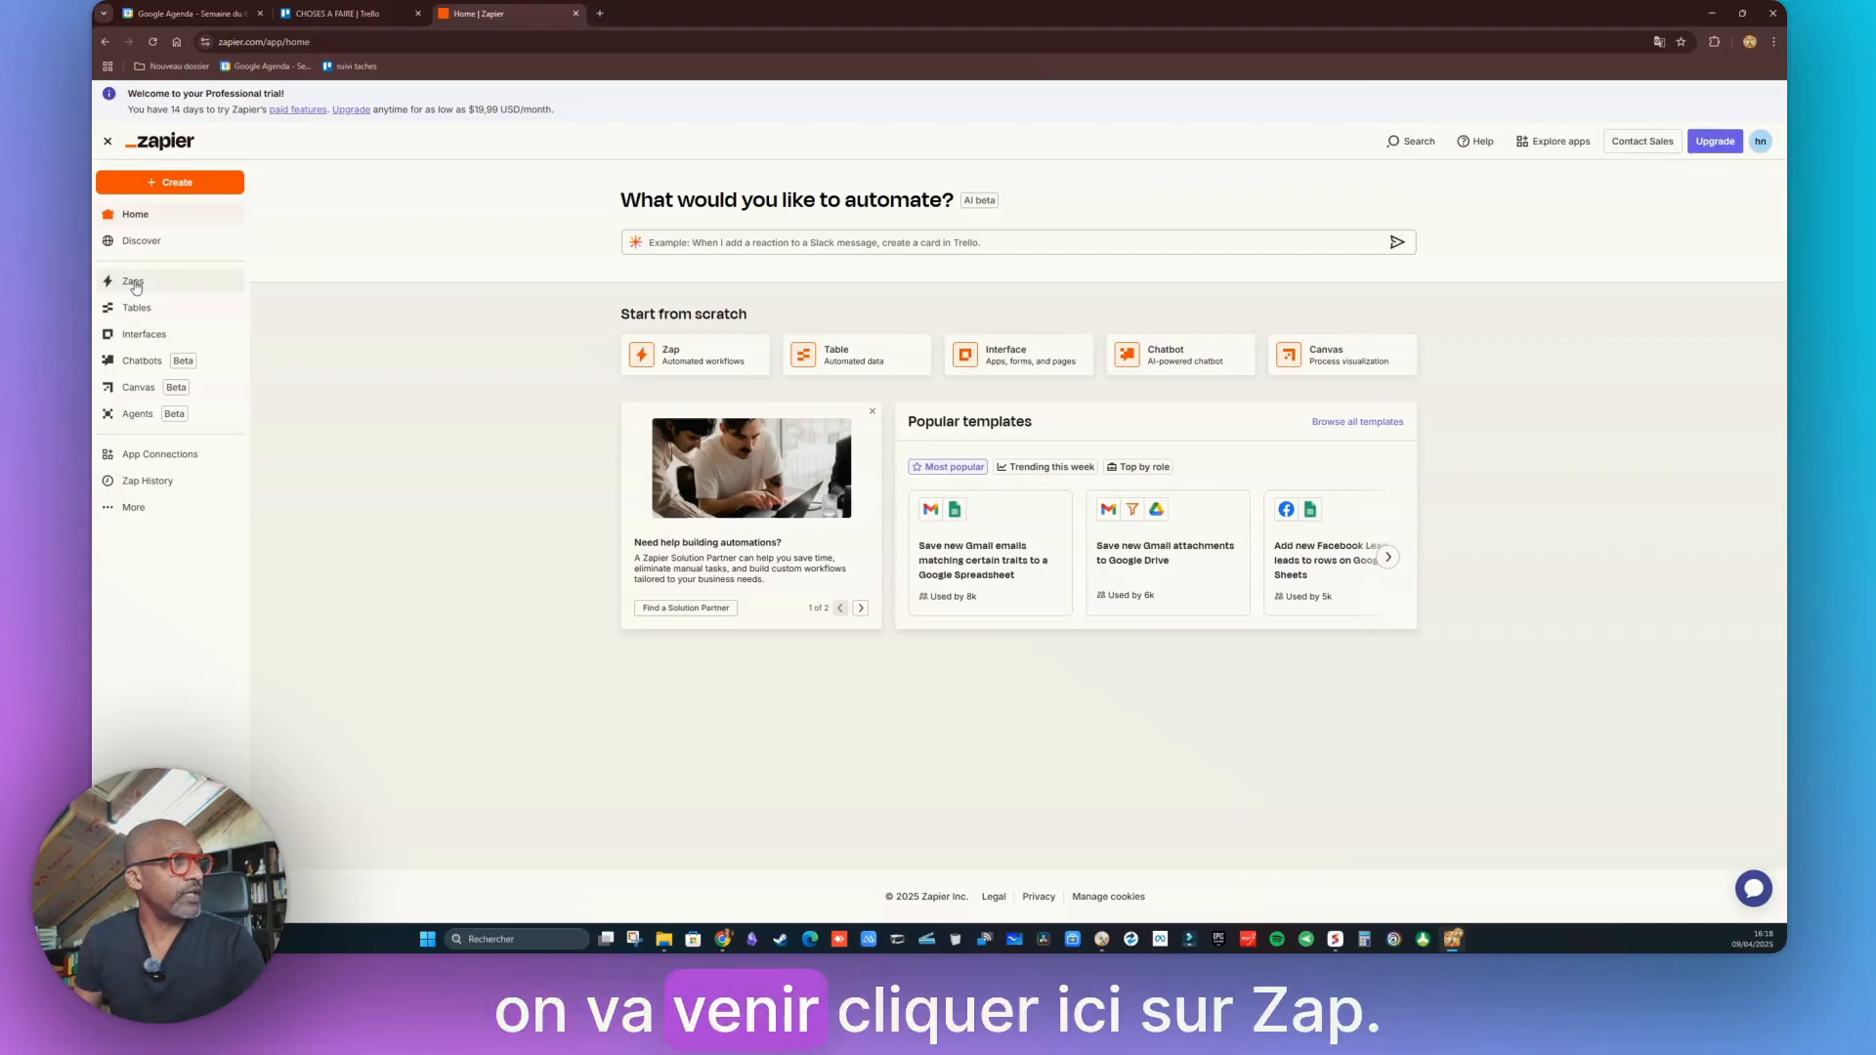
click(134, 283)
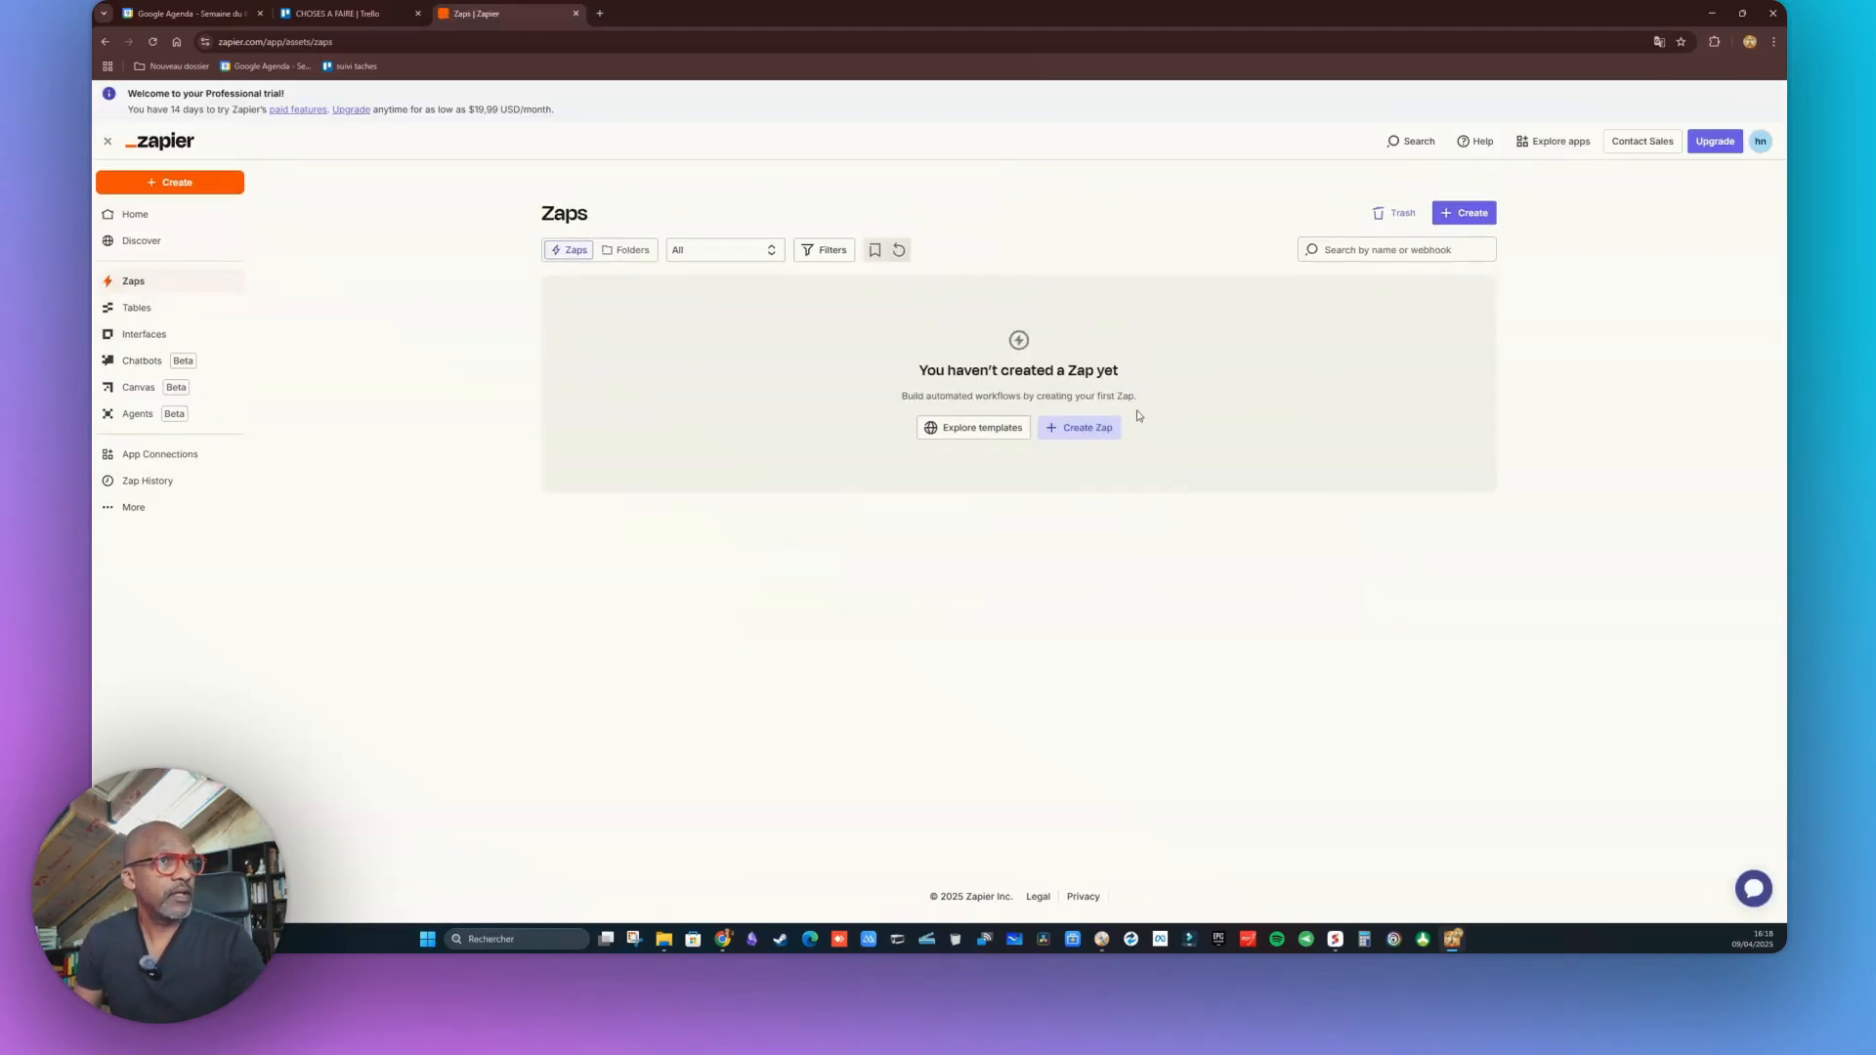
click(1086, 436)
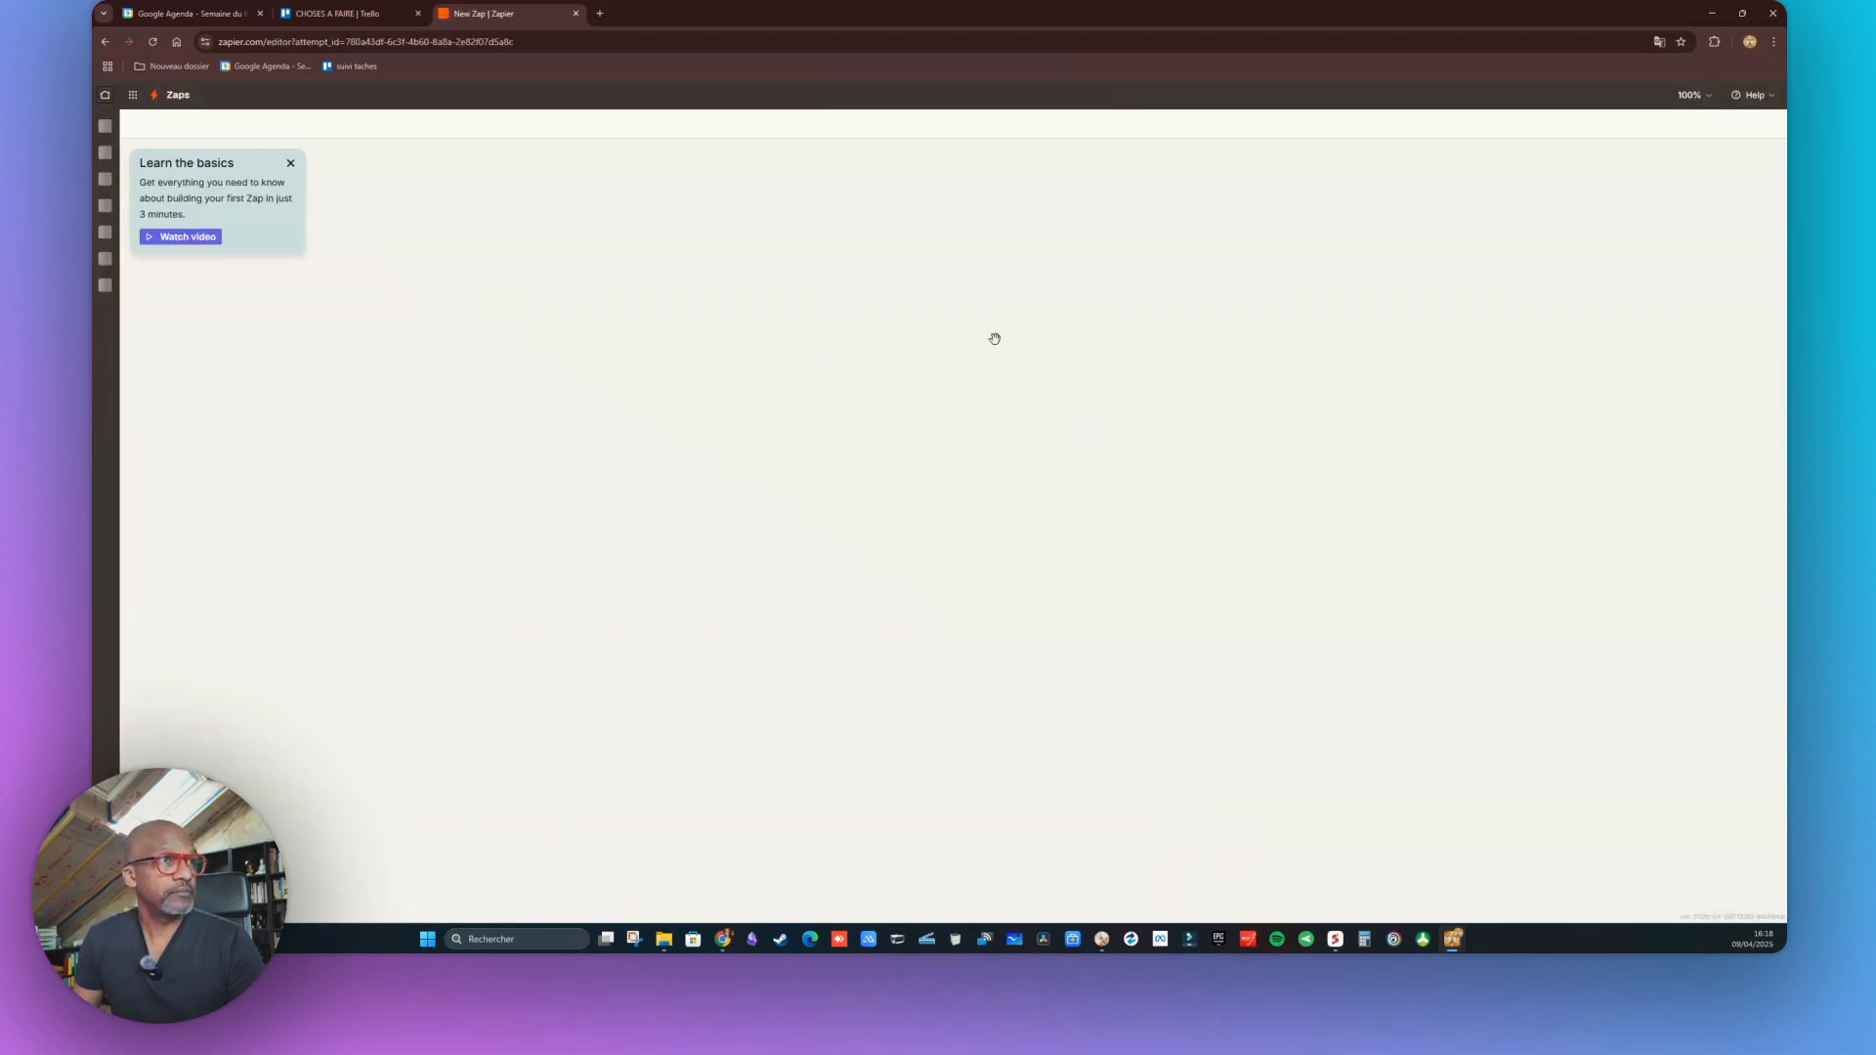
Dismiss the basics tip and choose Google Calendar, searched as 'calendar', as the trigger app
click(290, 163)
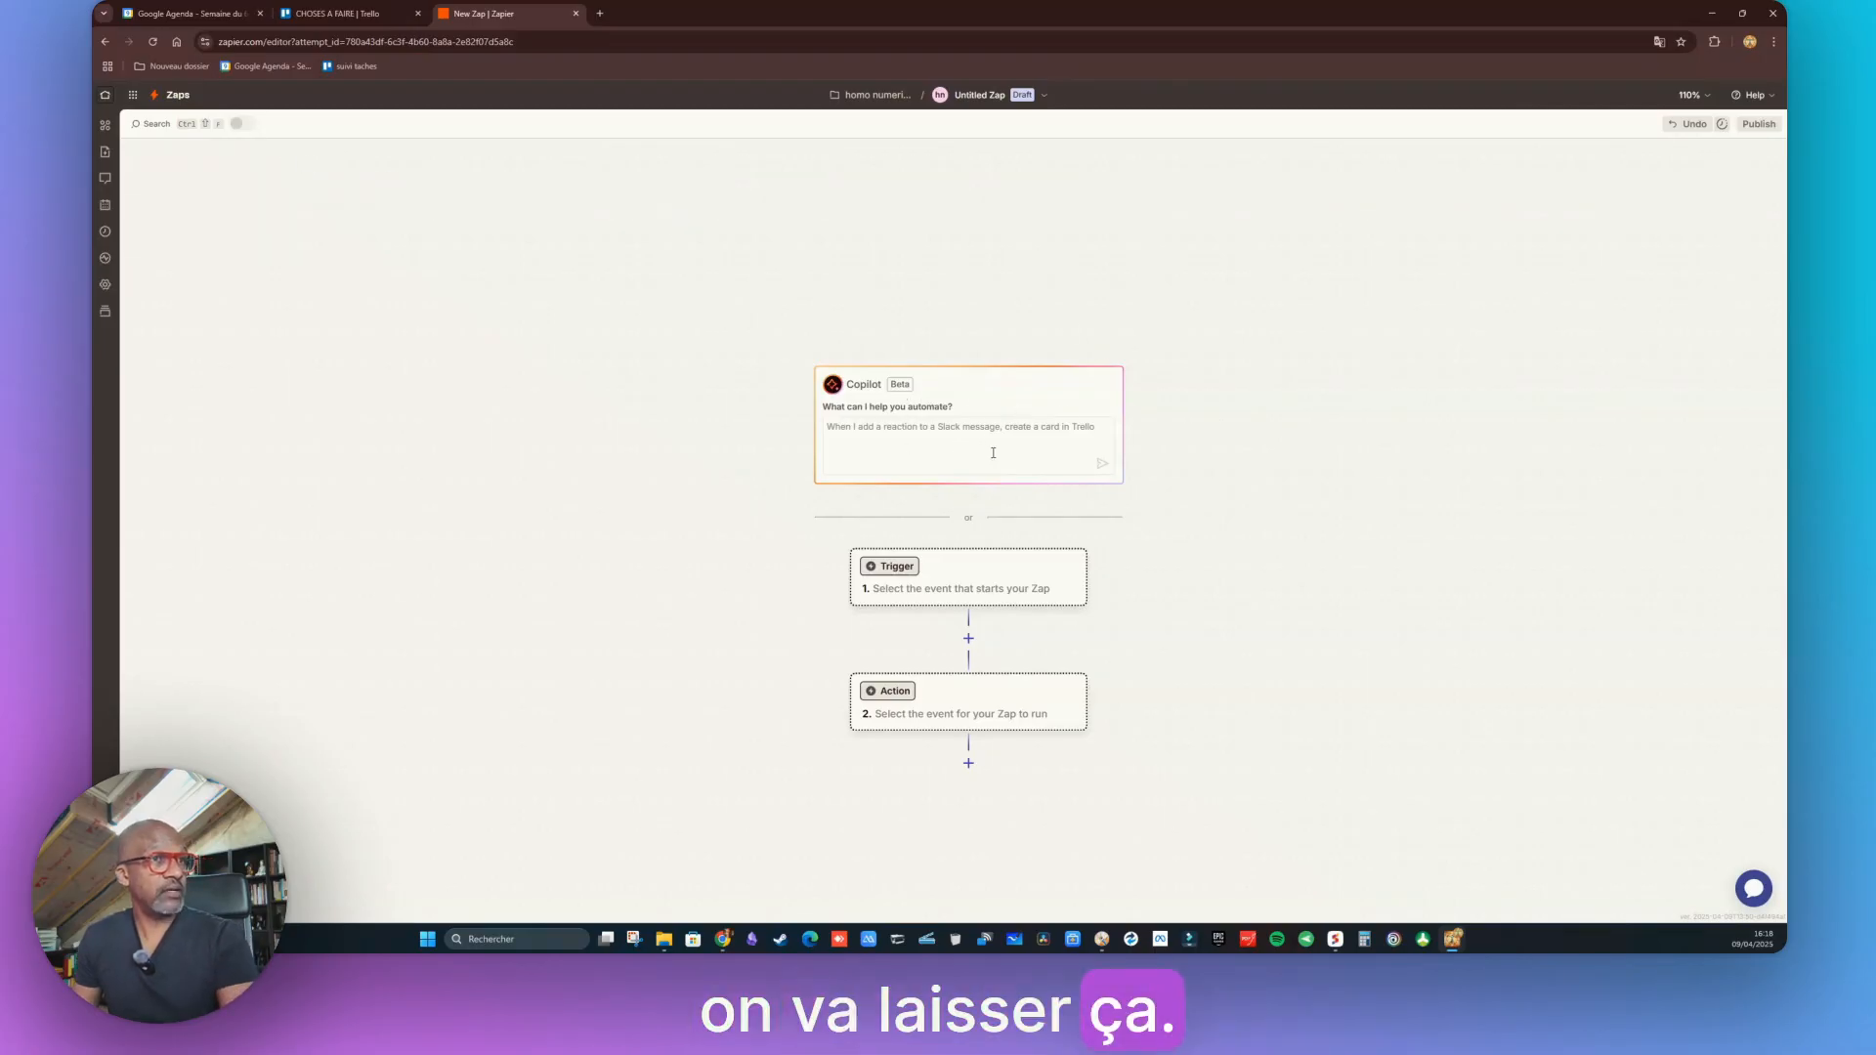
click(890, 590)
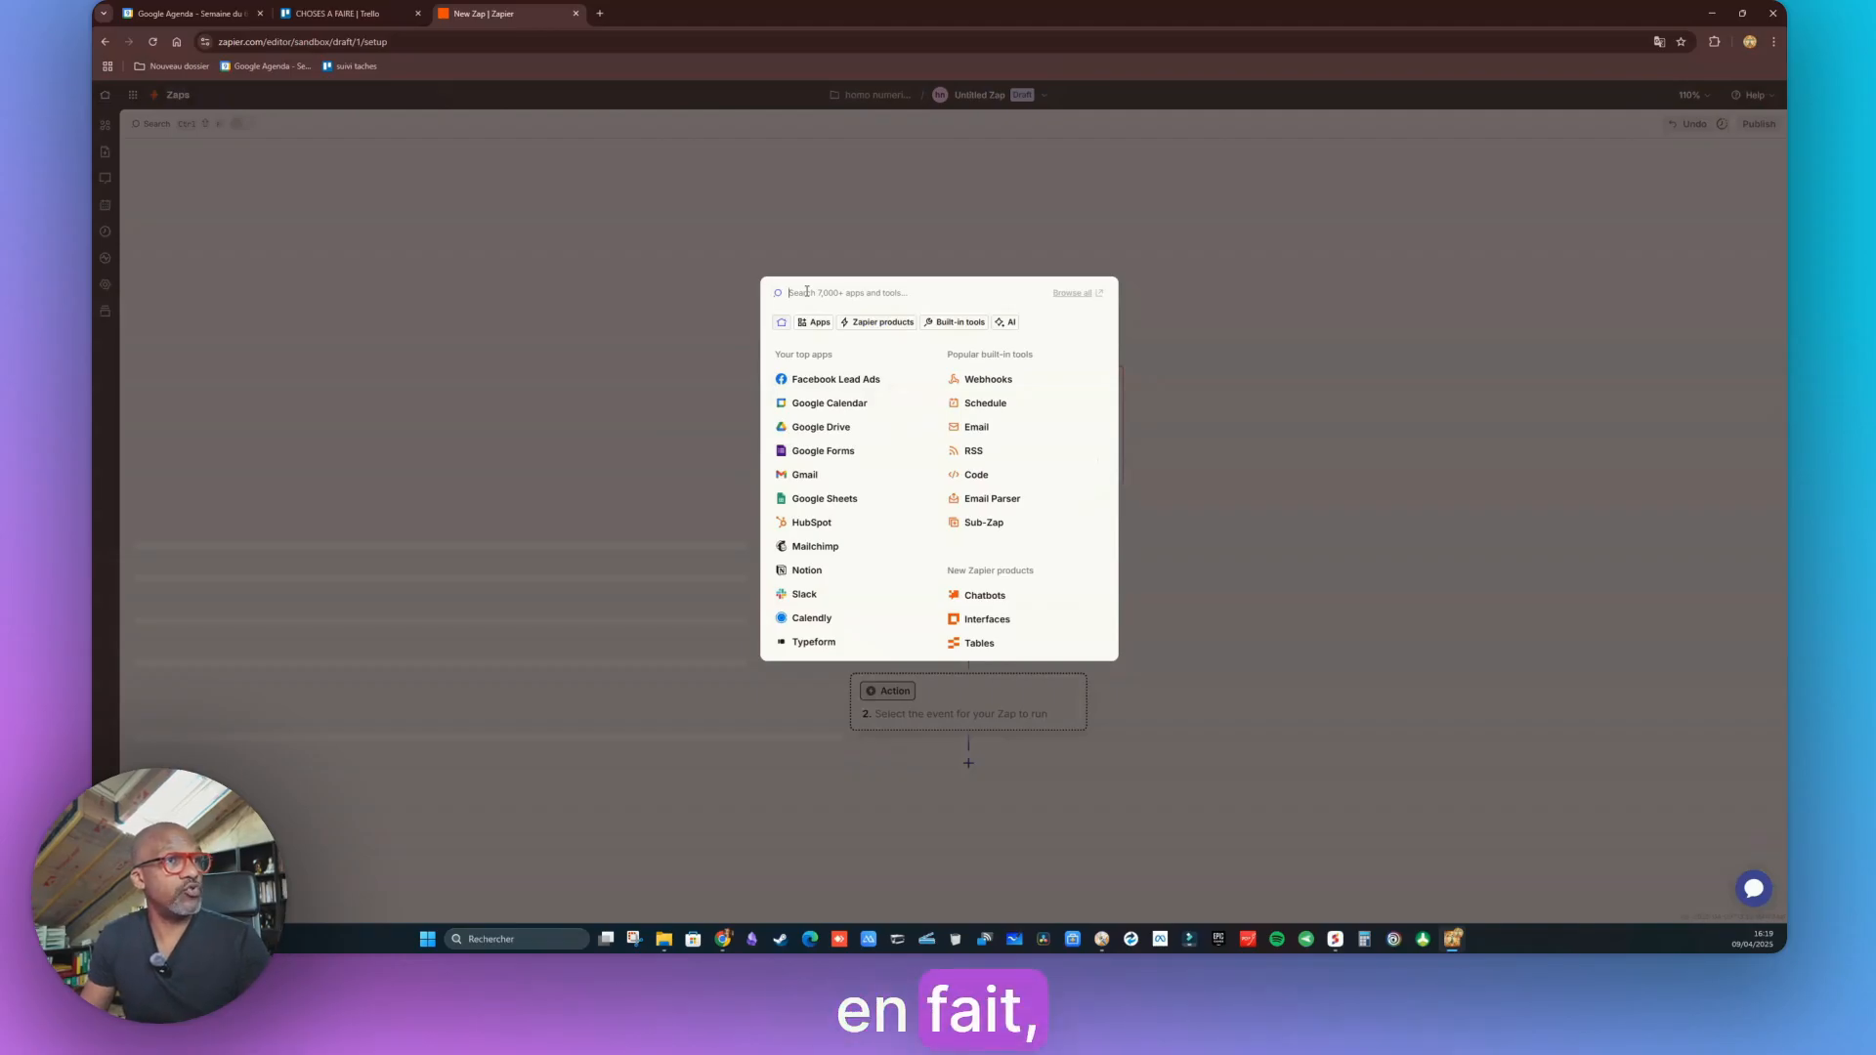
text(calendar)
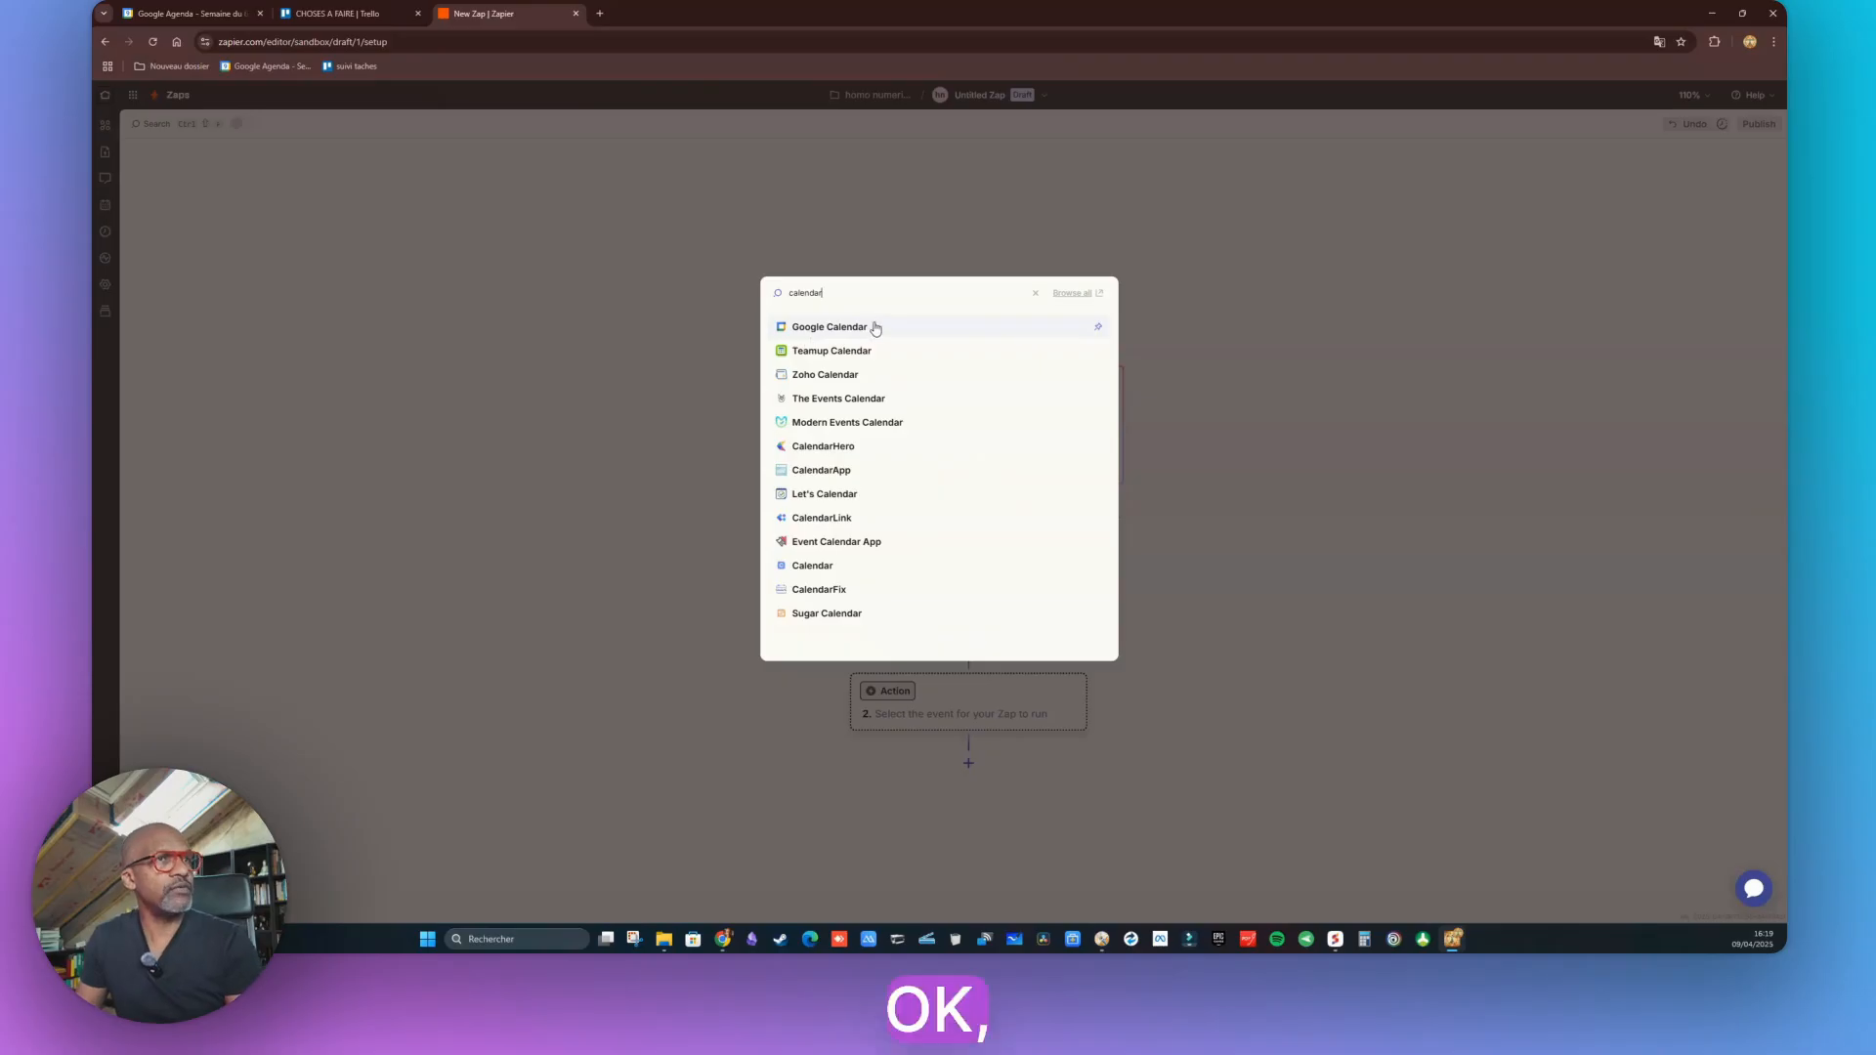
click(839, 322)
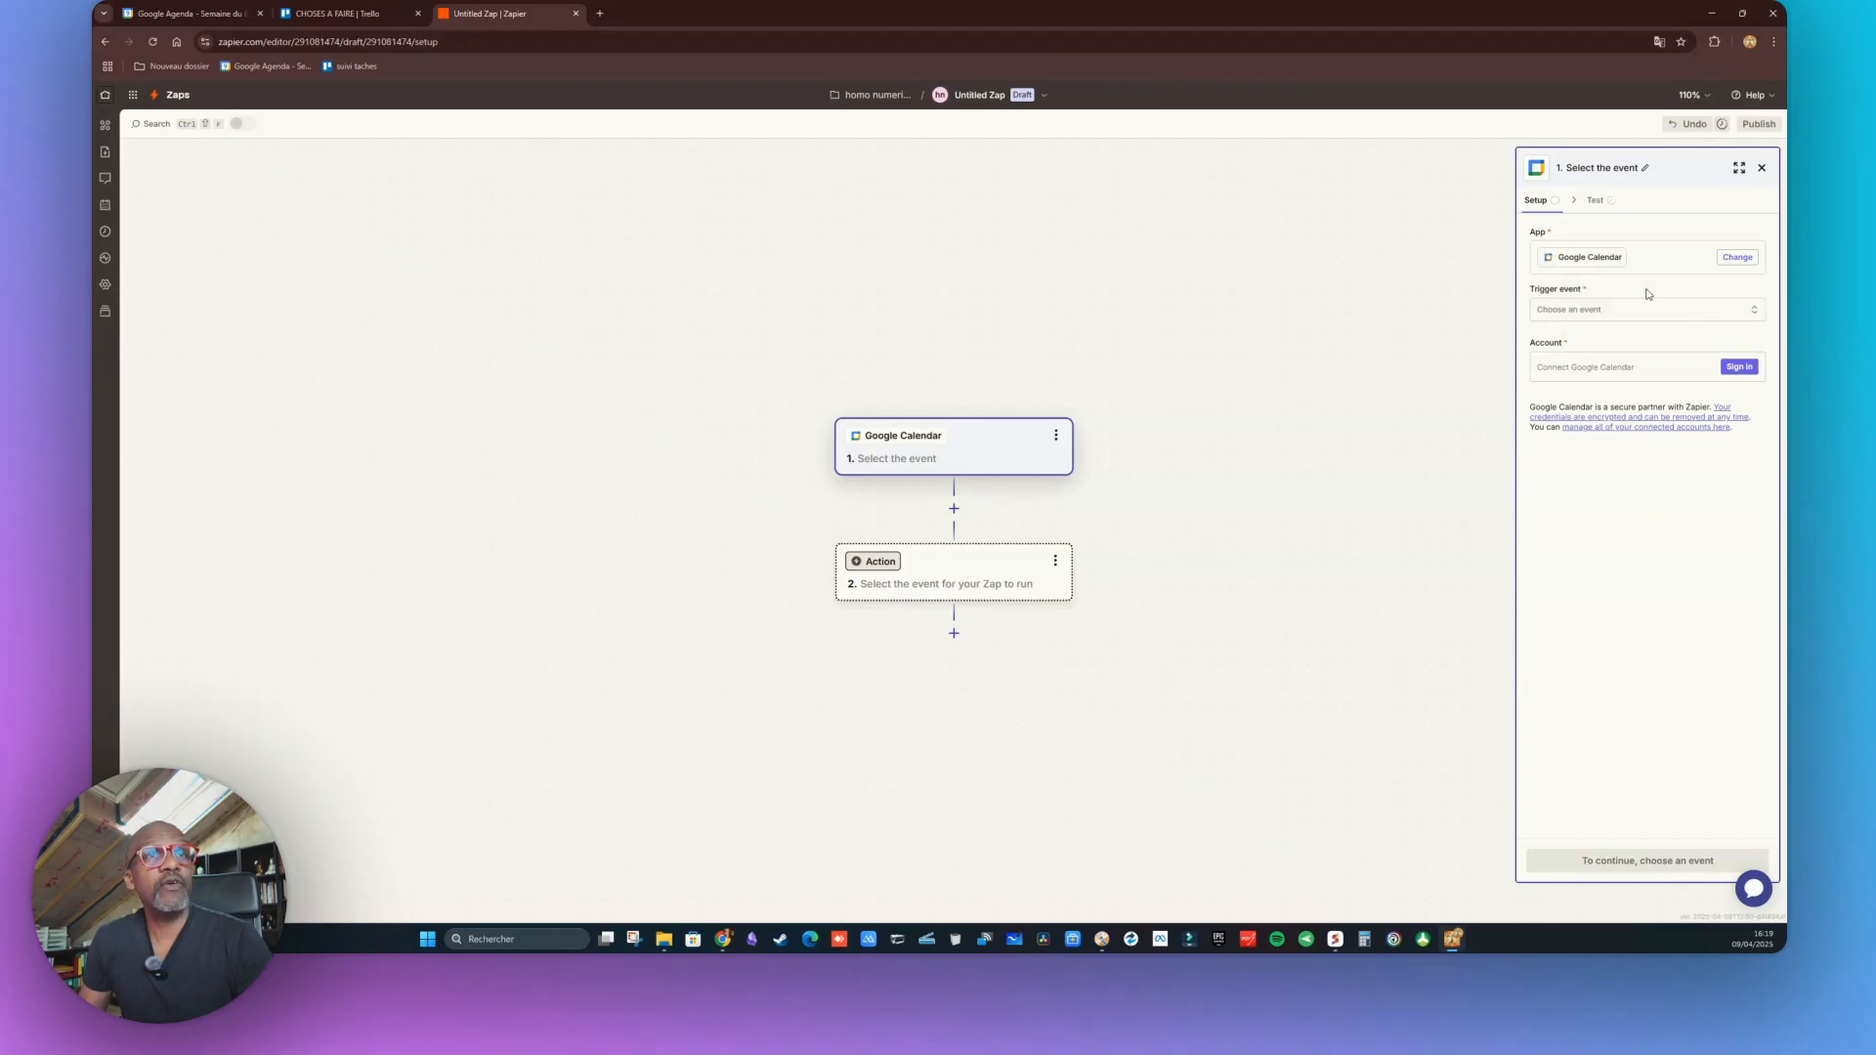
Set the Google Calendar trigger event to New Event
click(1753, 311)
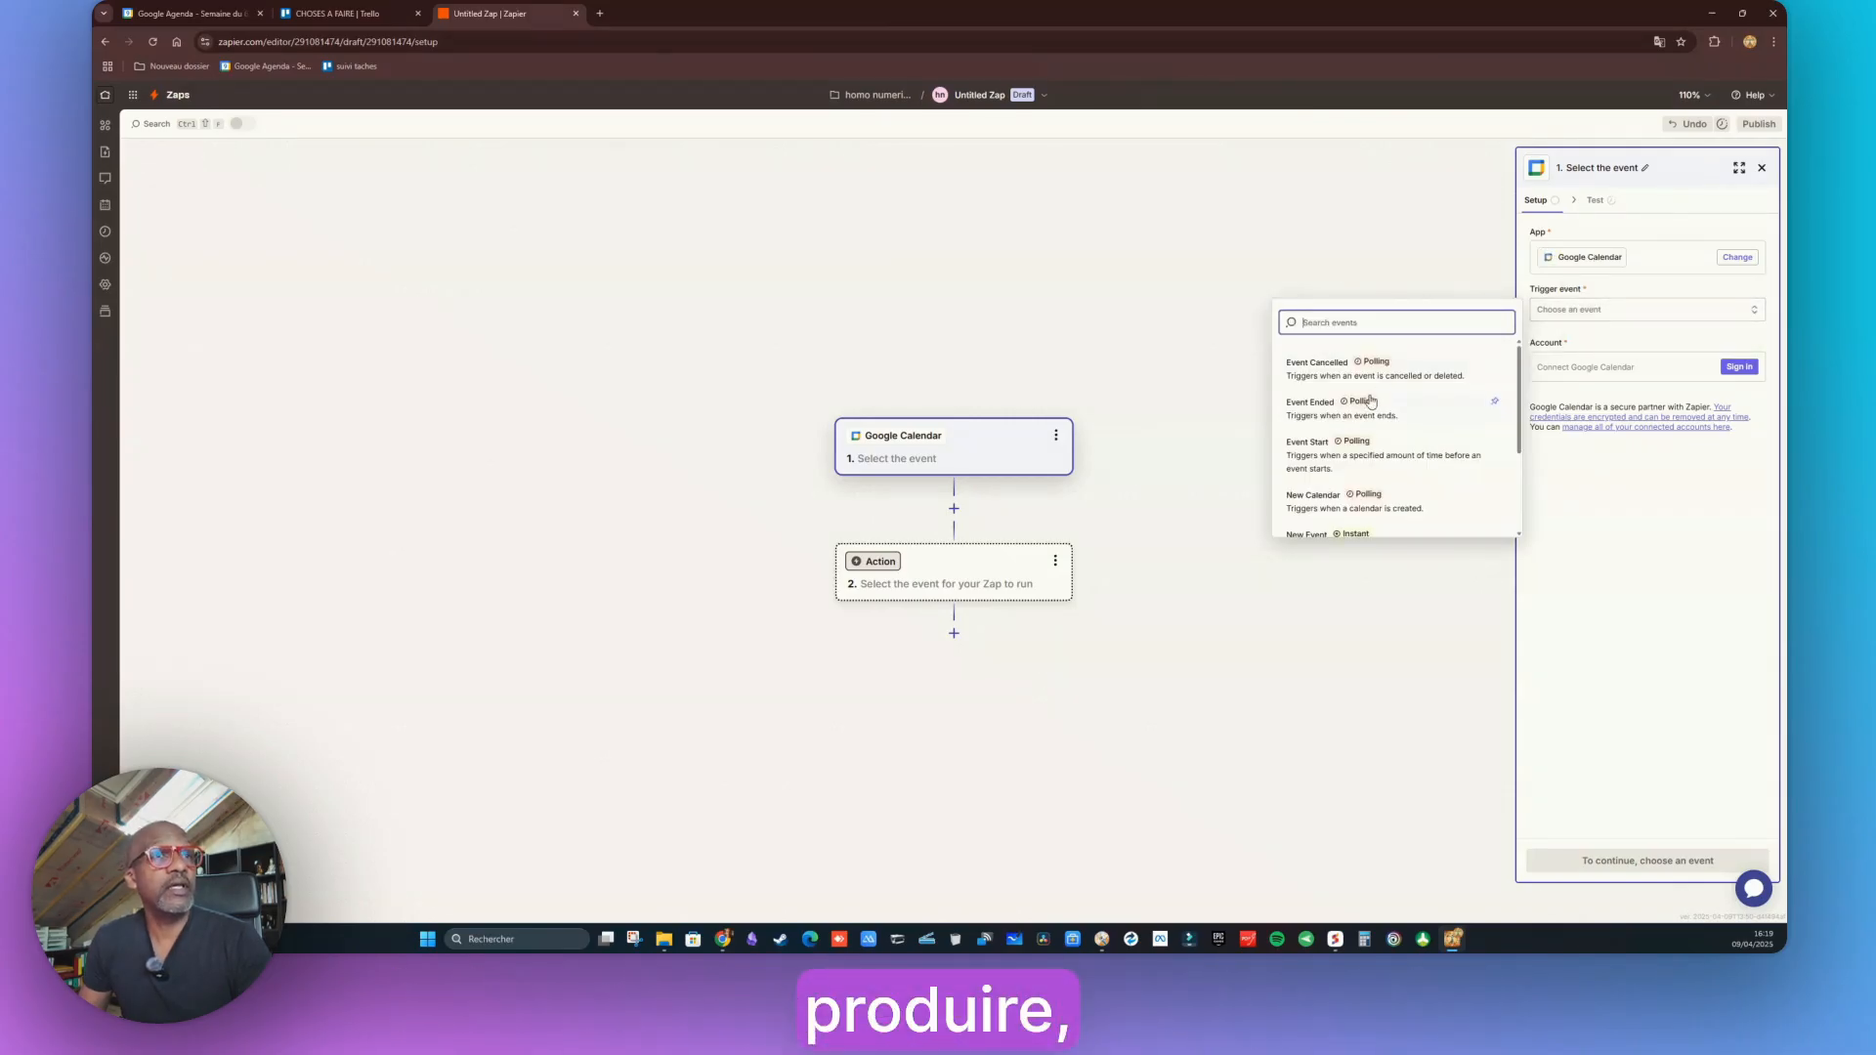
scroll(1383, 418, down, 1)
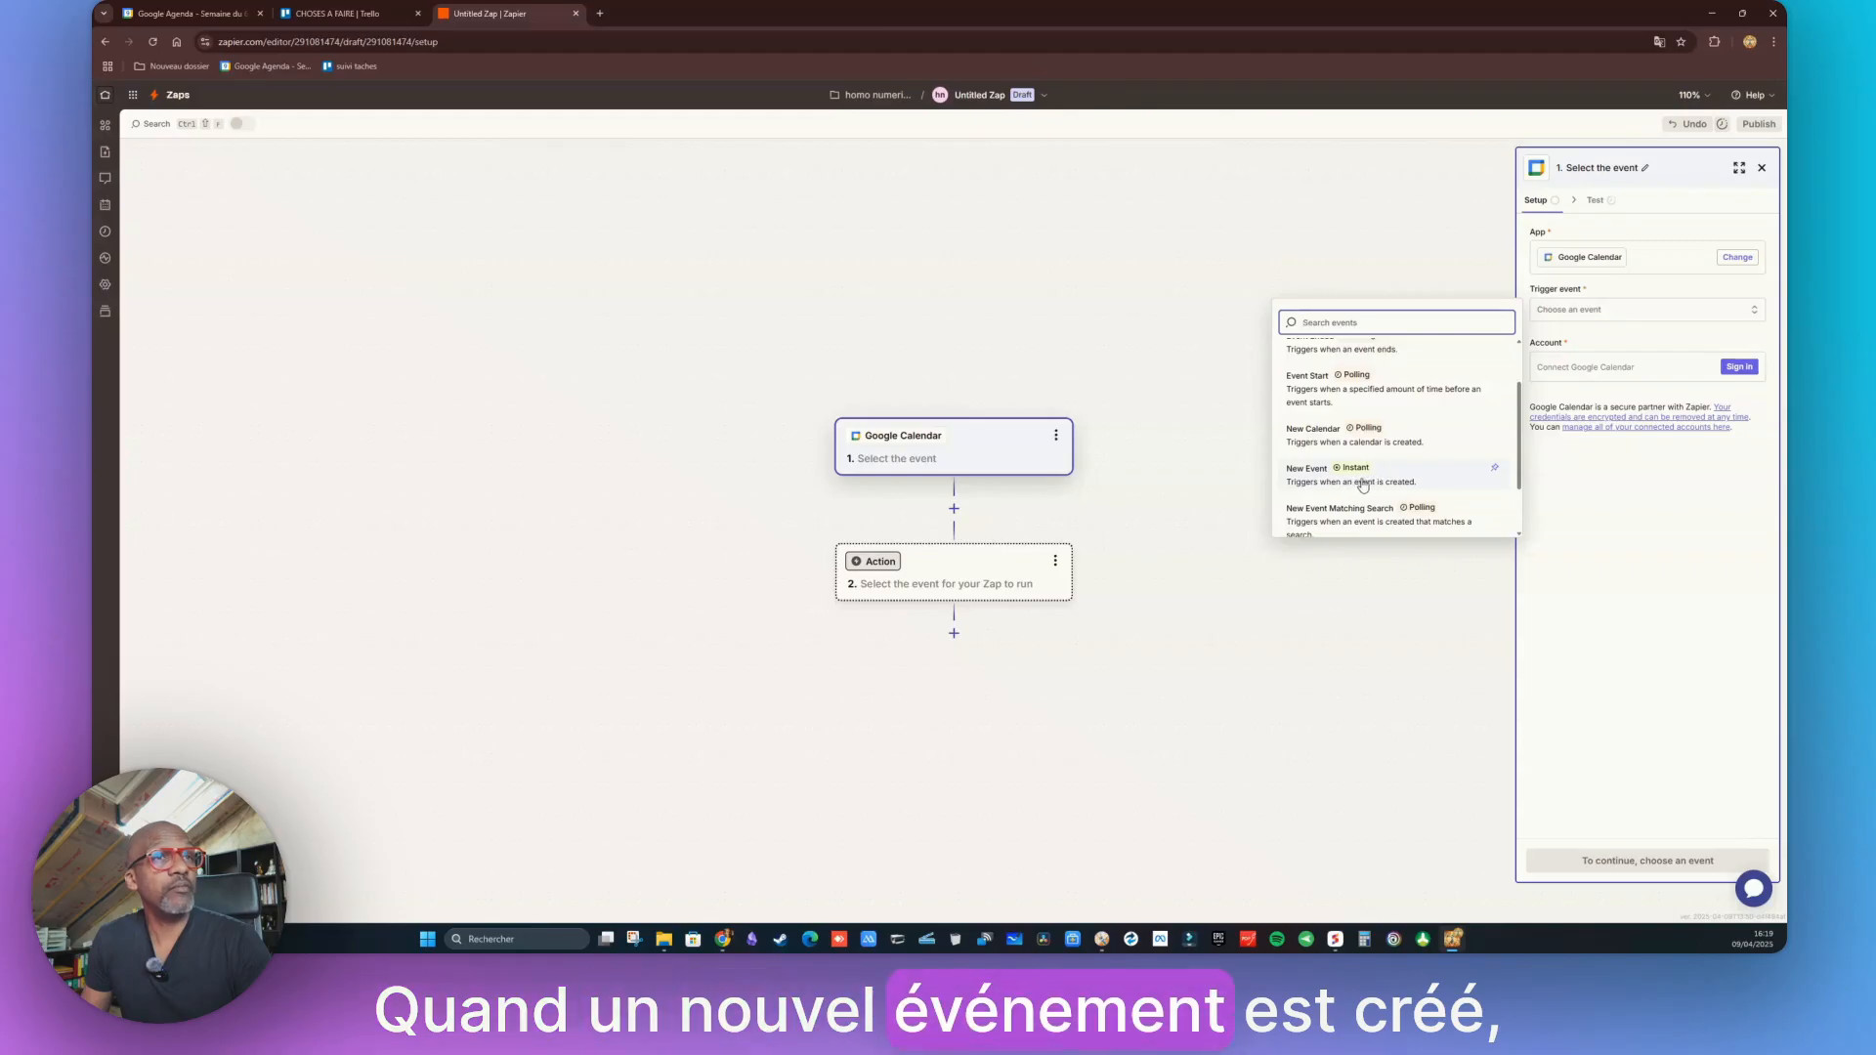
click(1324, 480)
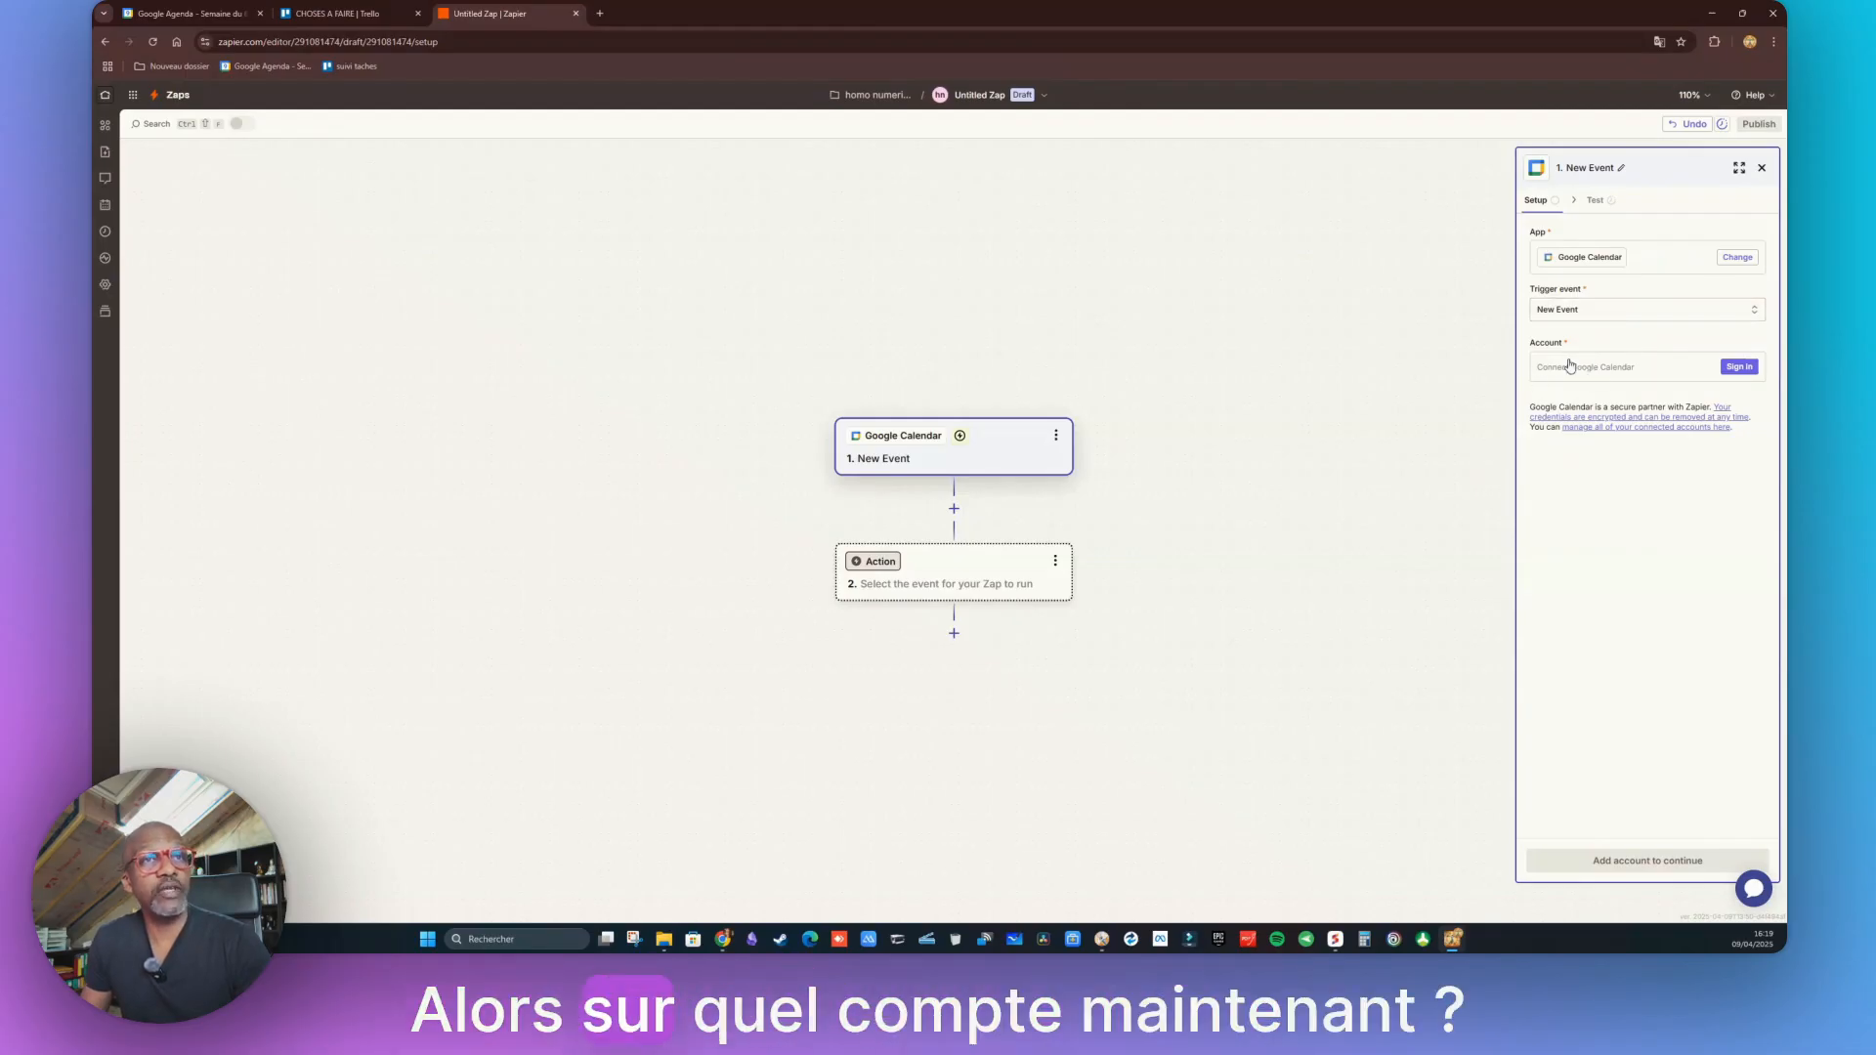
Sign in with the Google account and authorize Zapier to access the calendar
click(1740, 368)
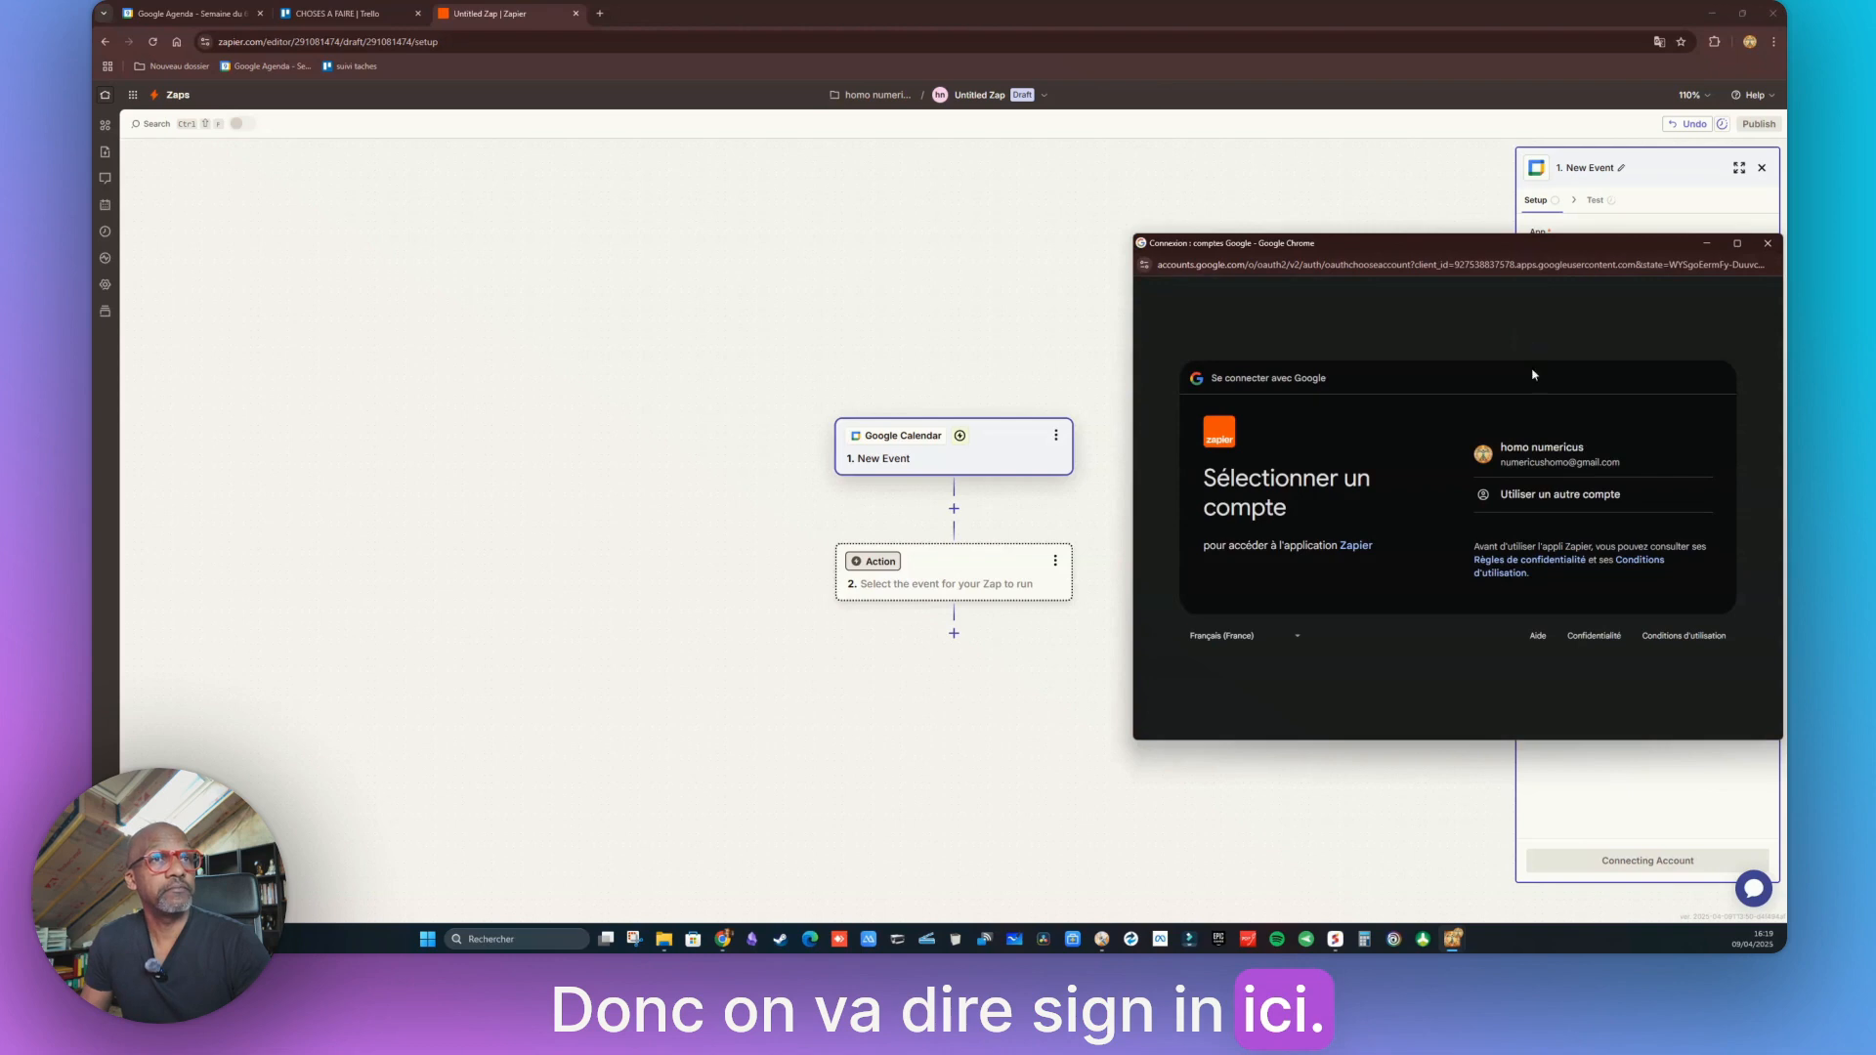
click(1655, 453)
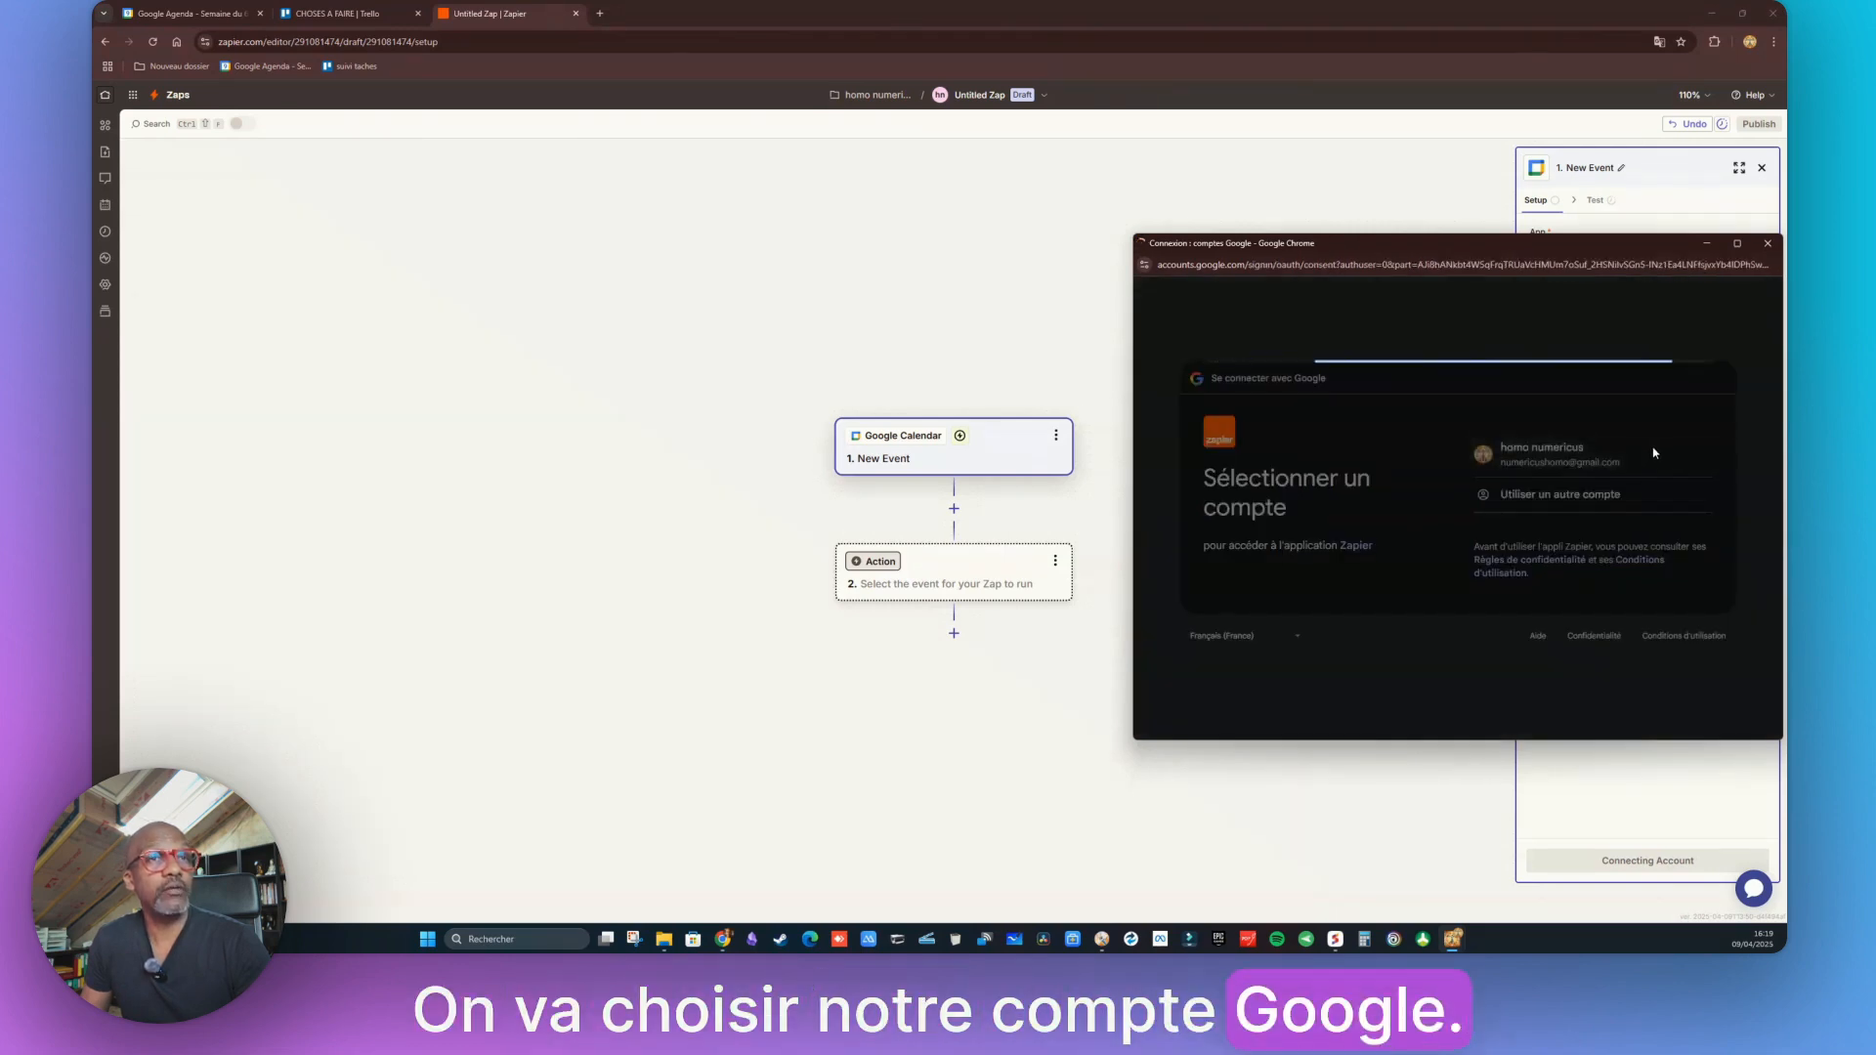
click(1650, 704)
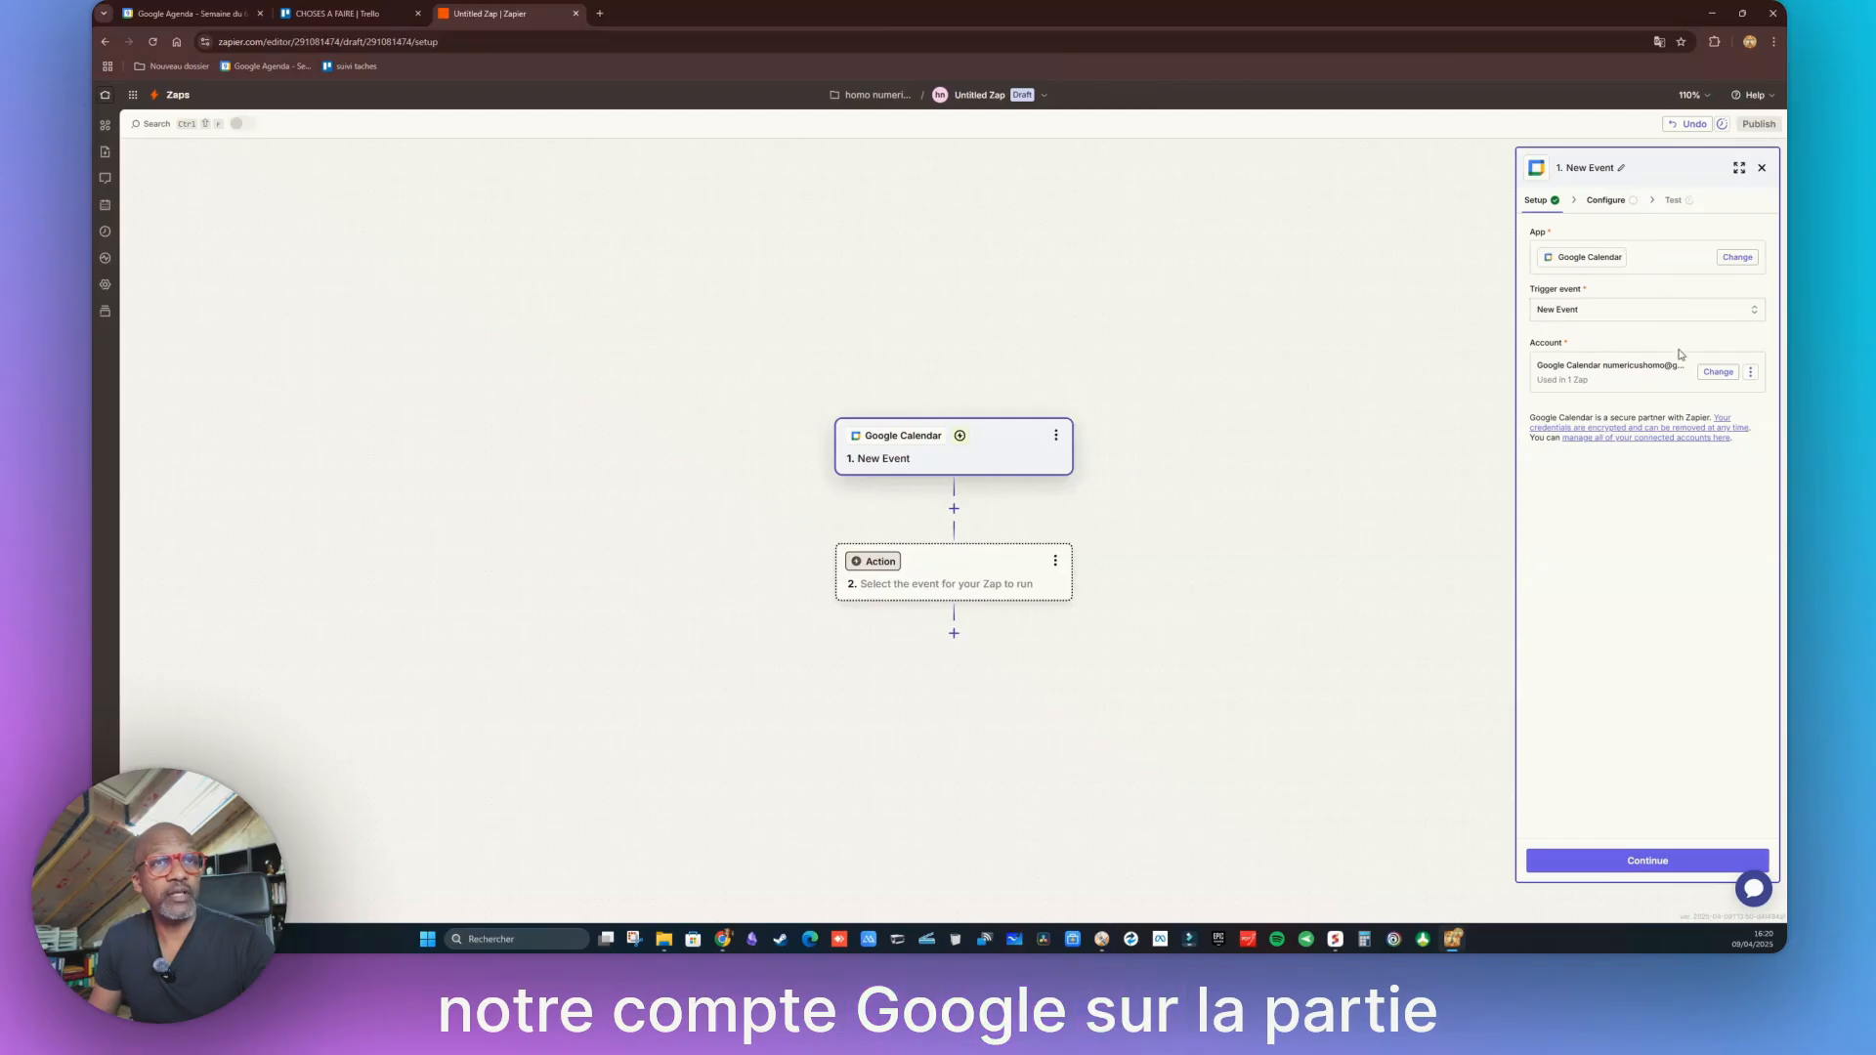
Set the trigger's Calendar field to the primary calendar and advance to the Test step
click(1643, 860)
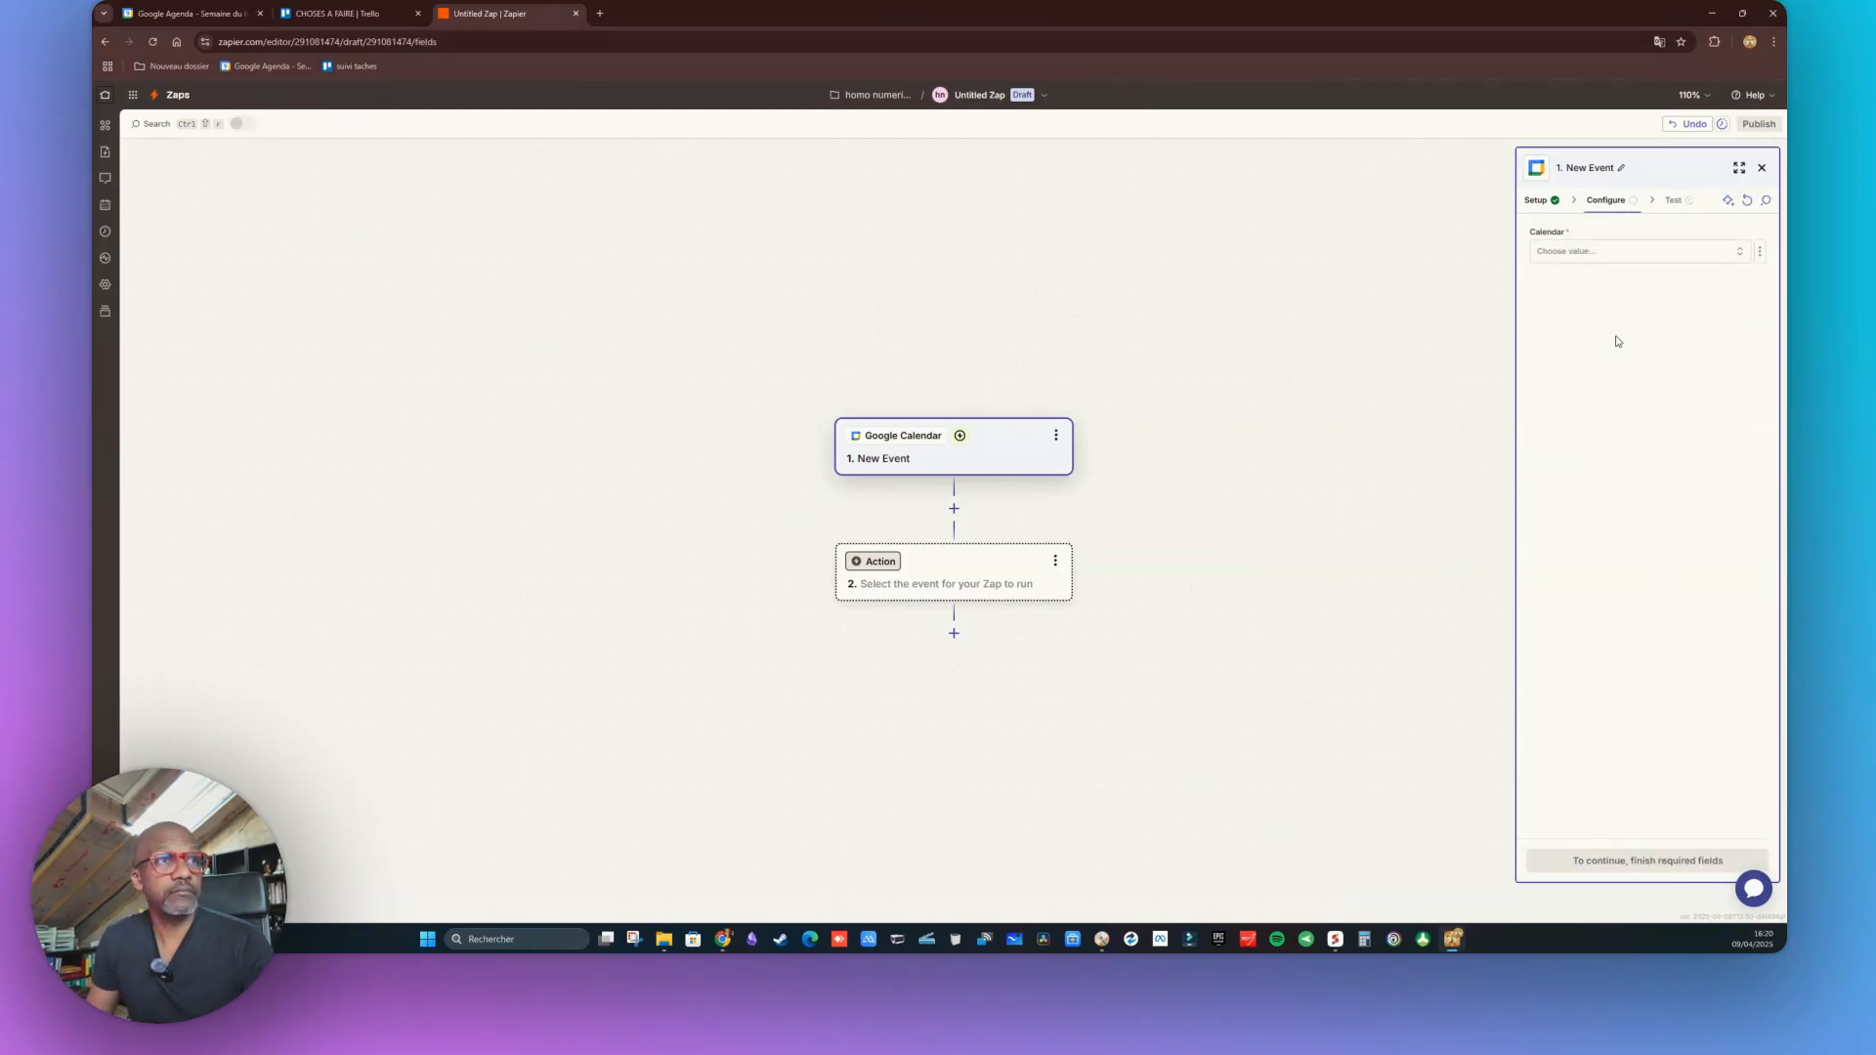
click(1739, 255)
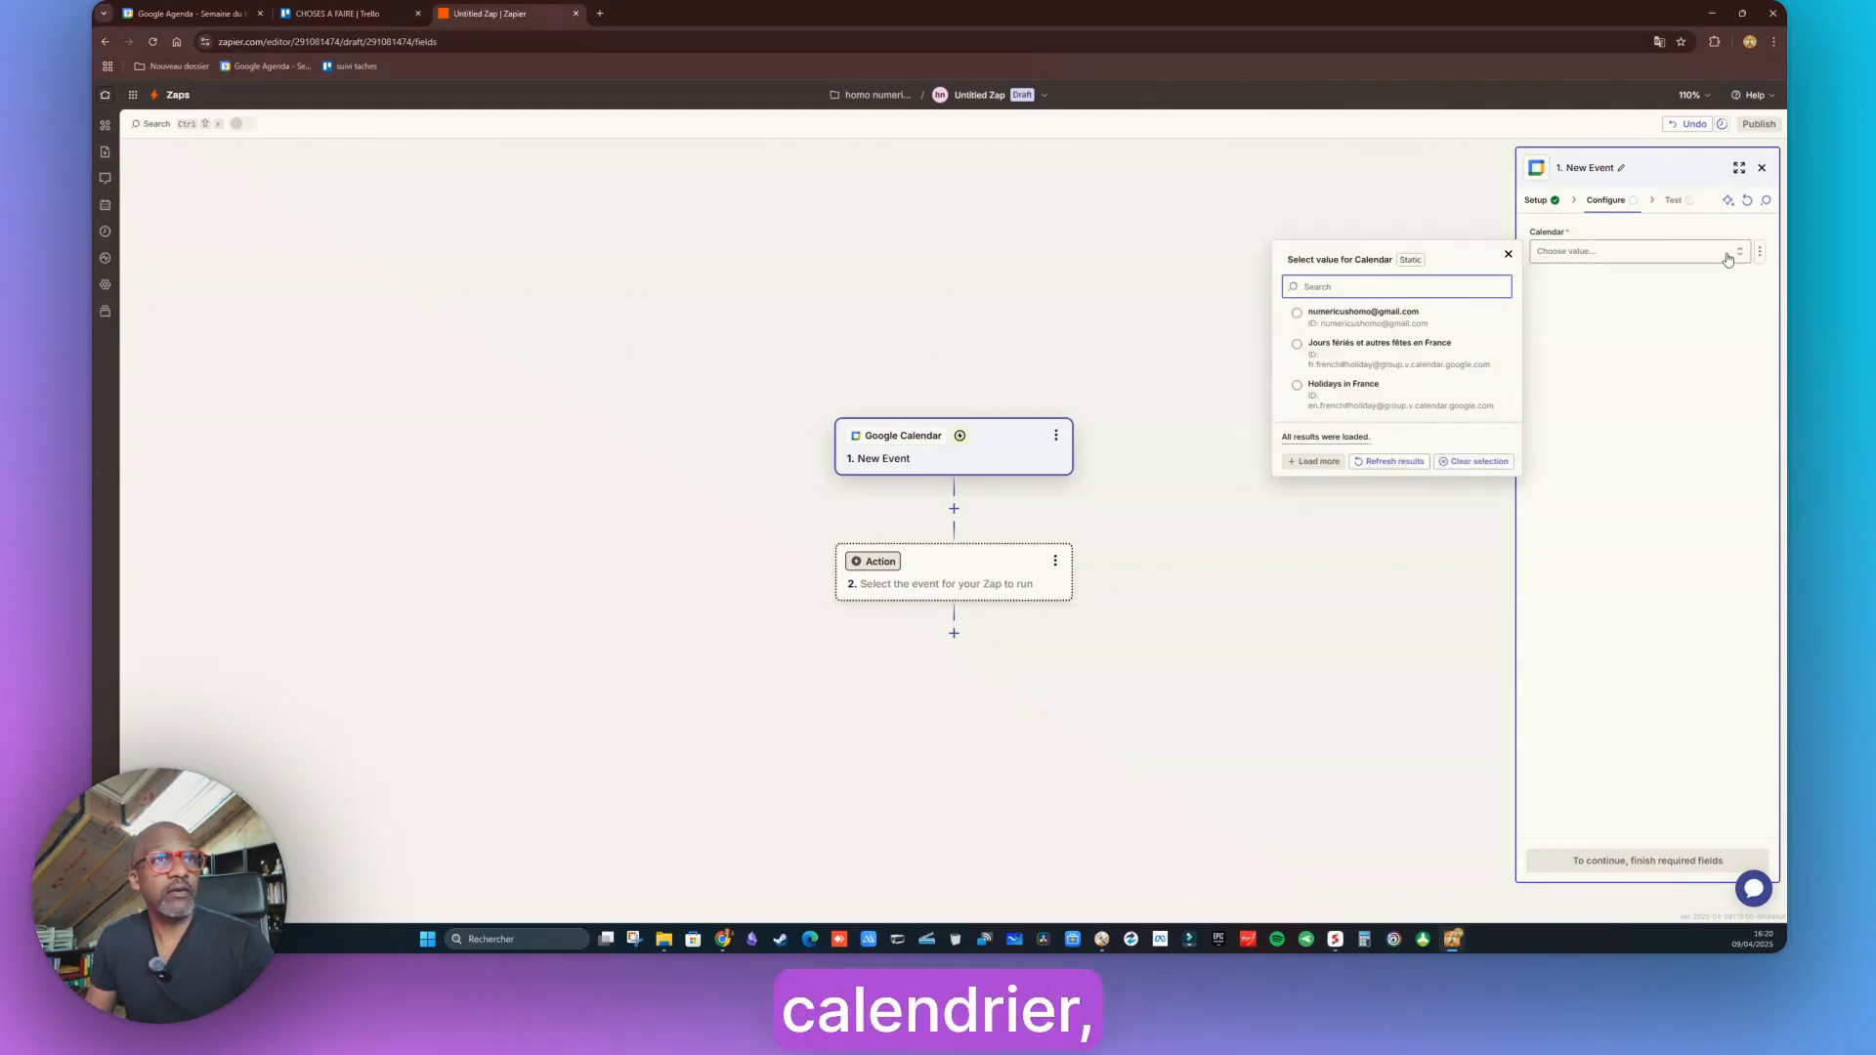
click(1317, 314)
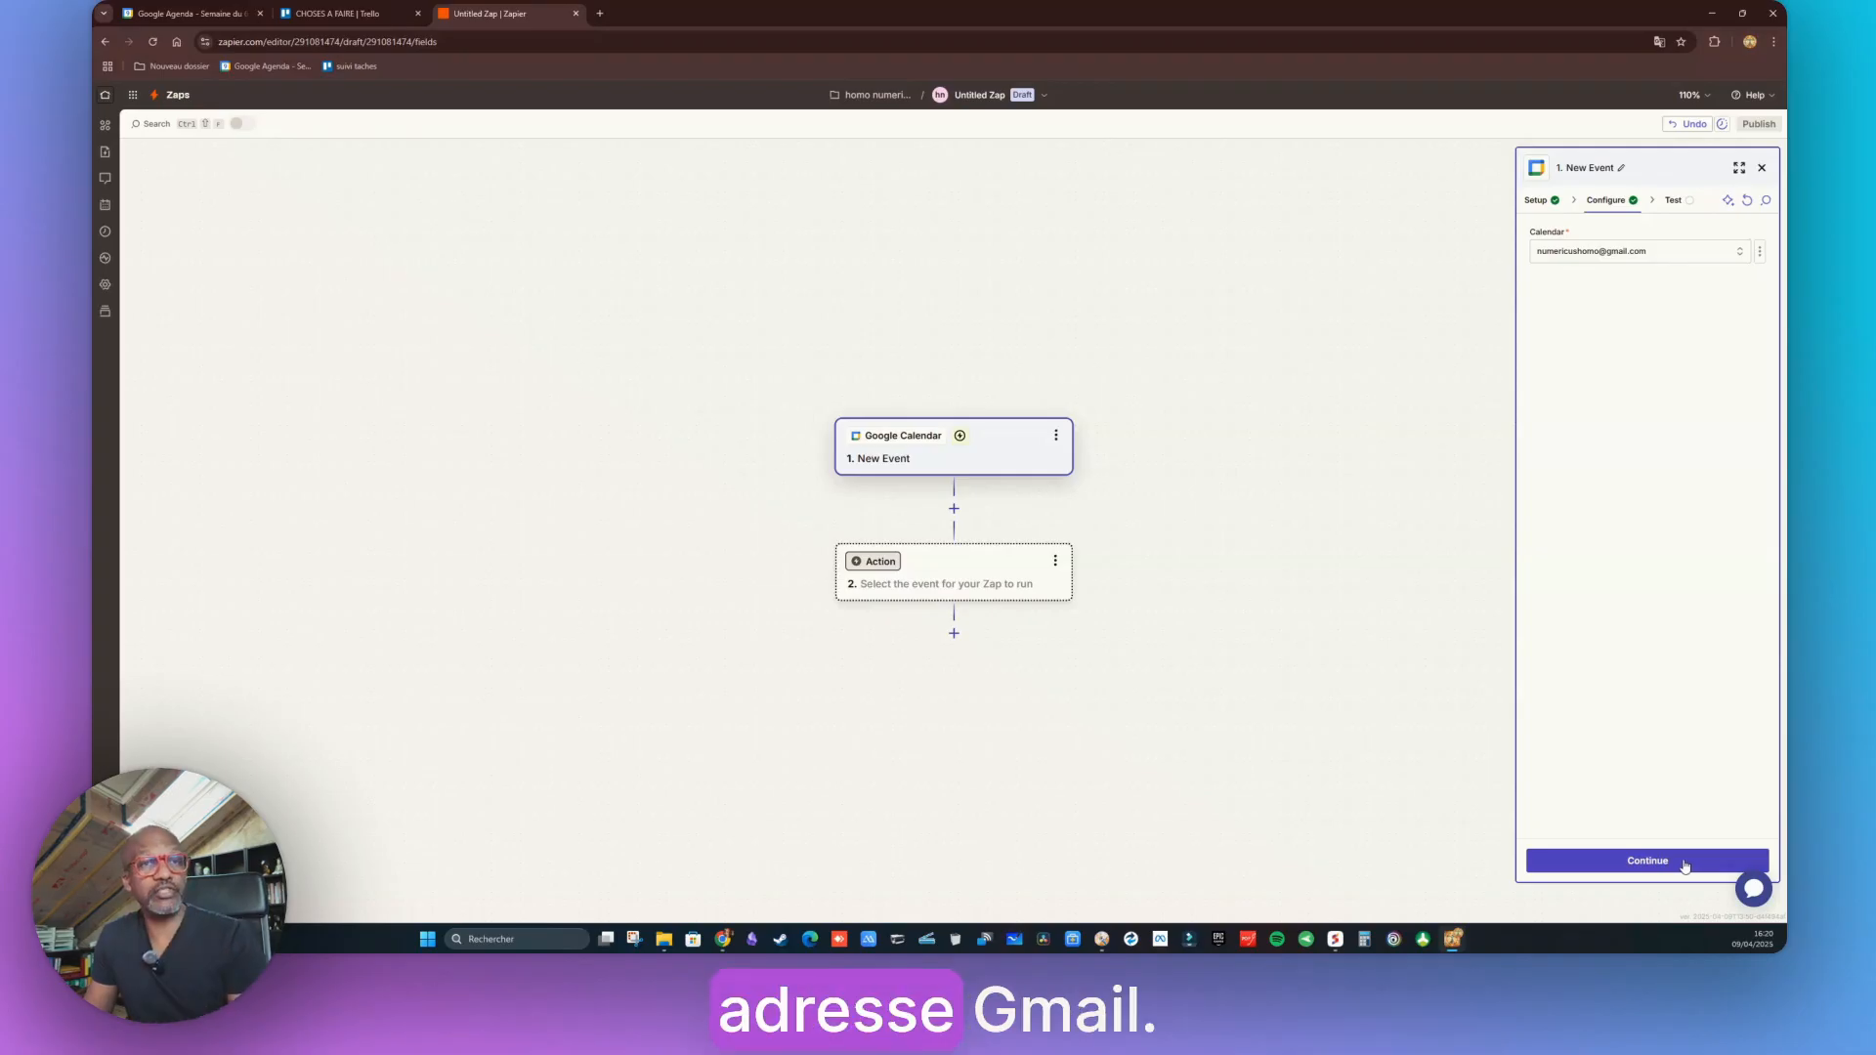
click(1657, 866)
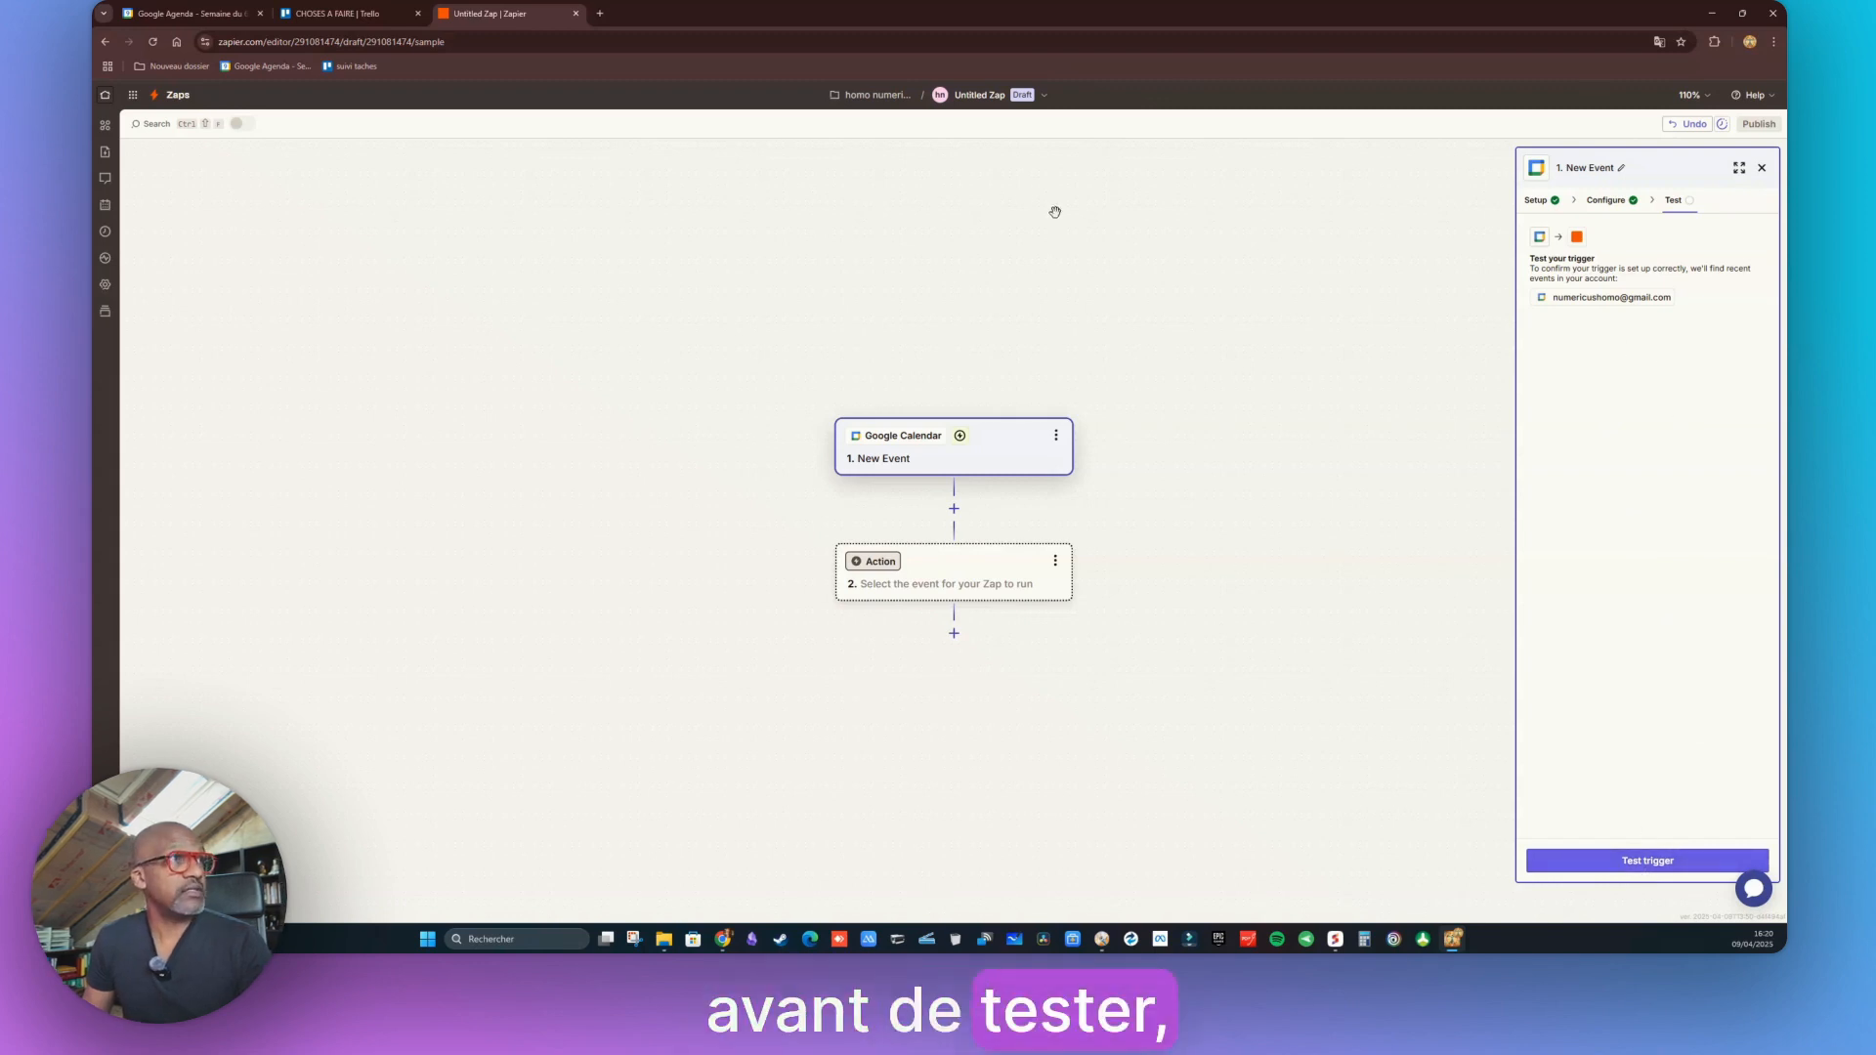
click(186, 12)
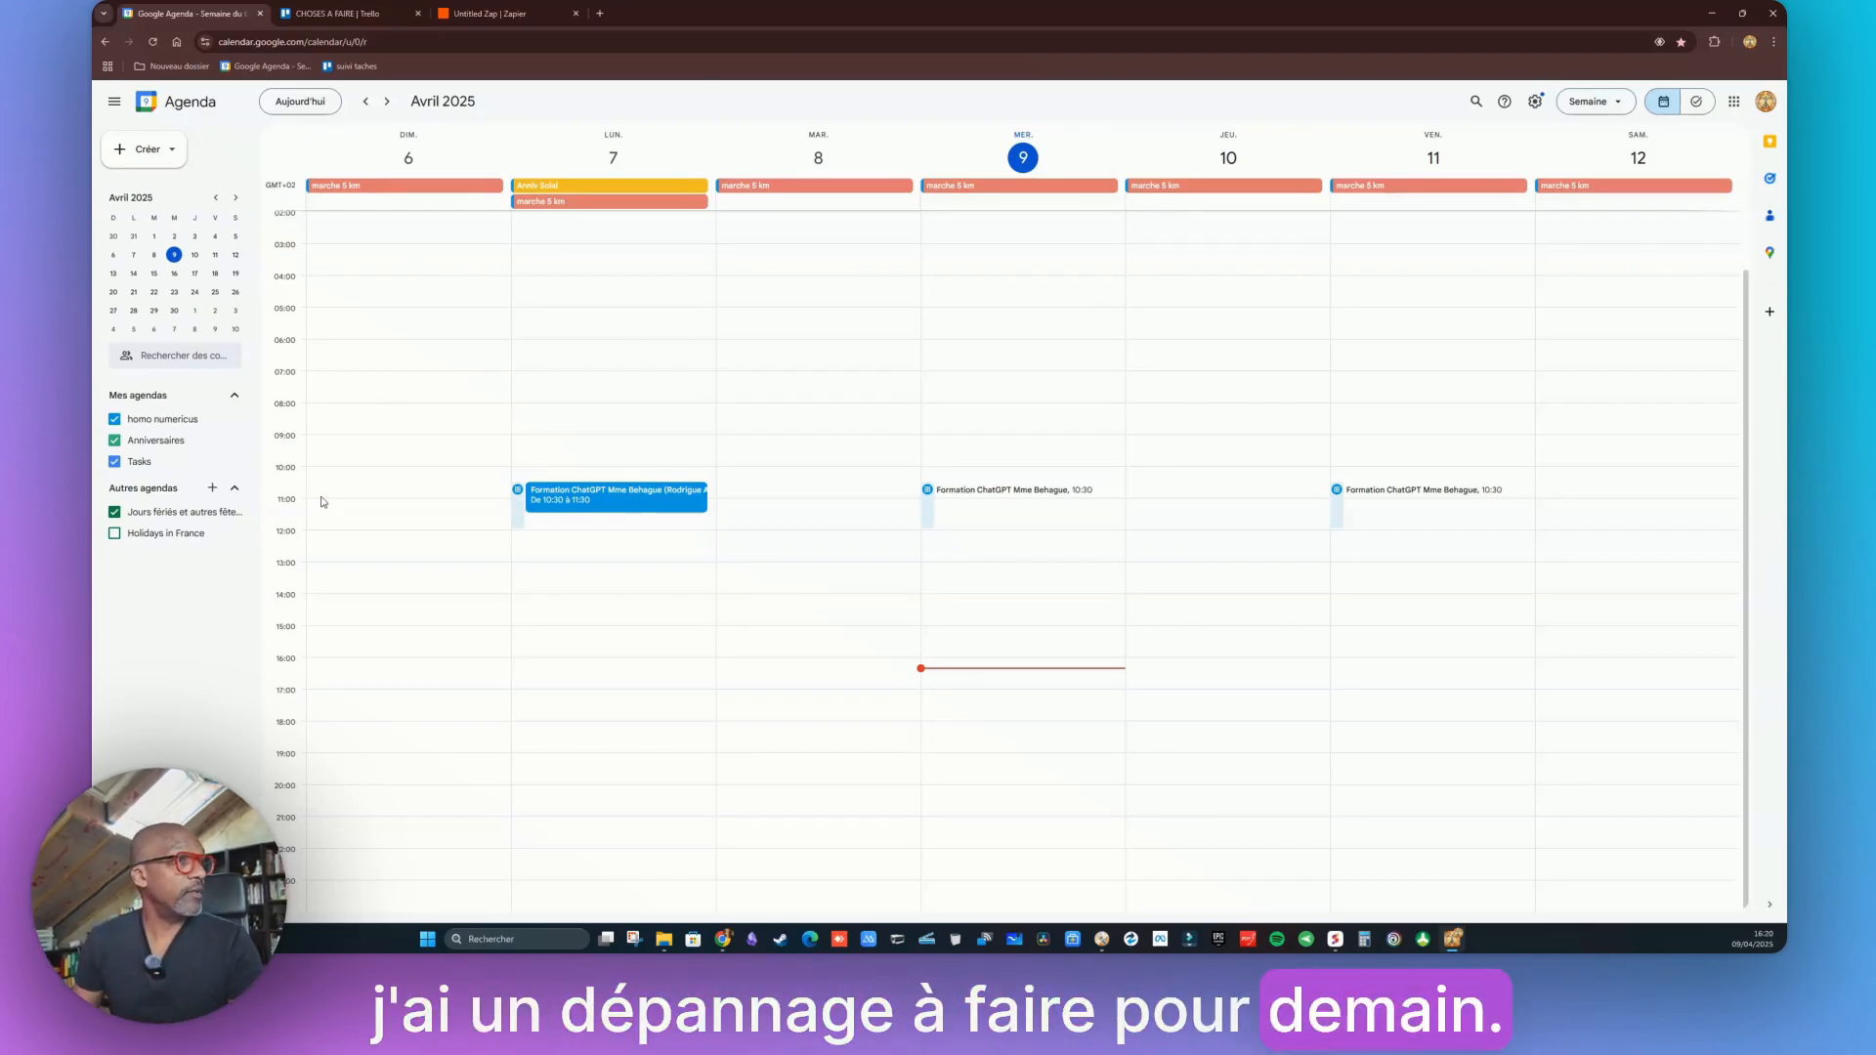
Save a Thursday 10 April 10:00 'Diagnostic pc lent' event noting USB-SATA adapter and 240 SSD
click(1165, 476)
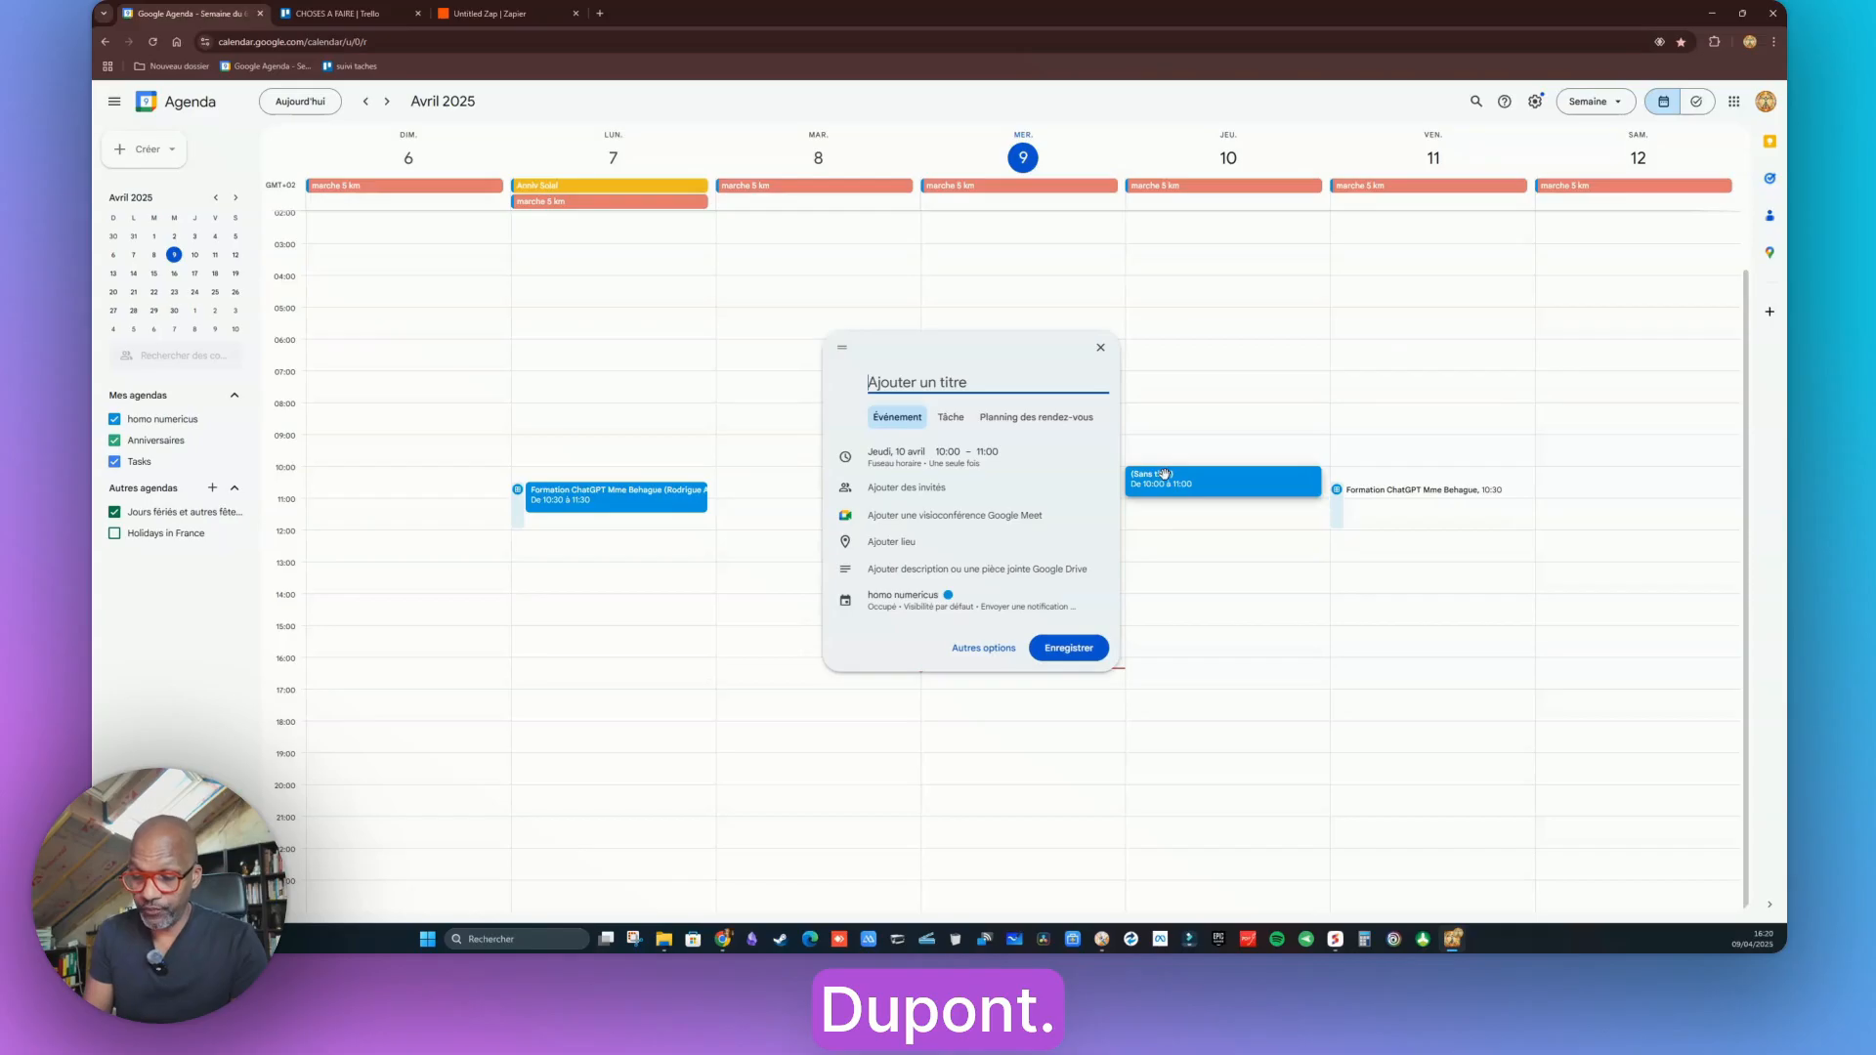
text(Diagno)
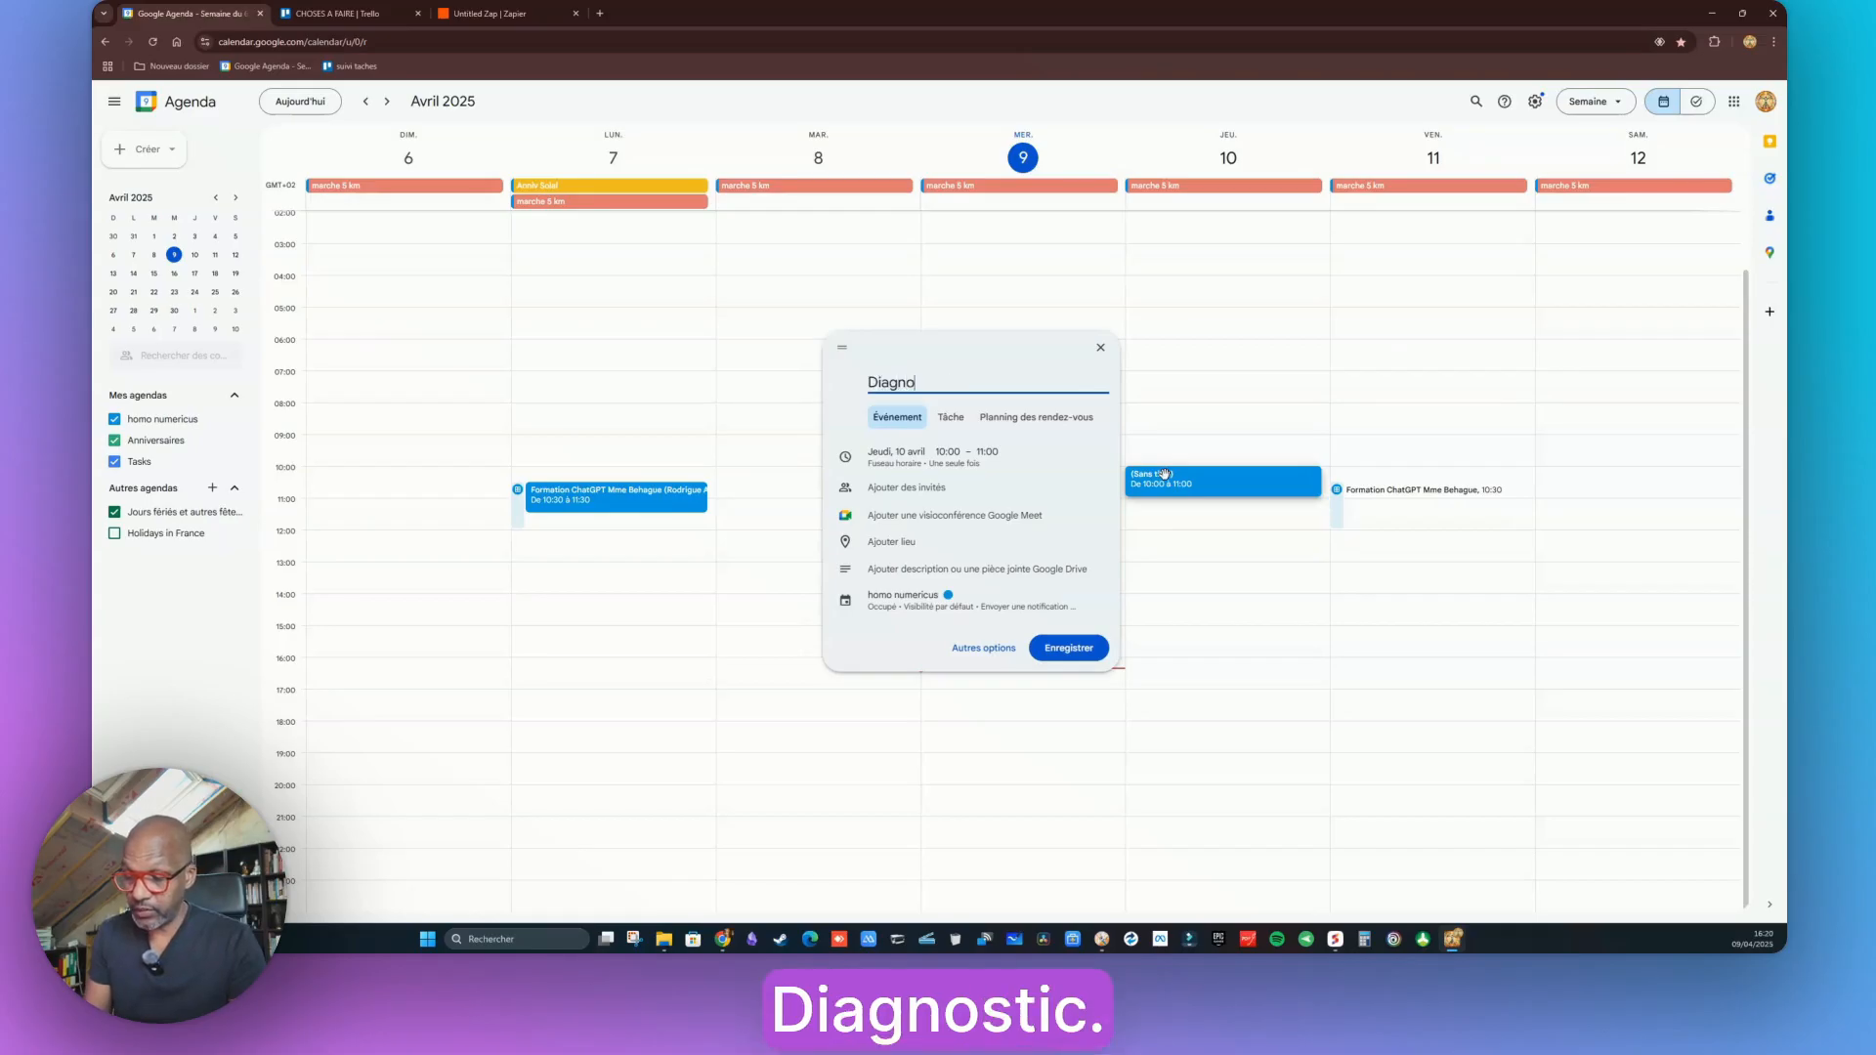
text(stic pc l)
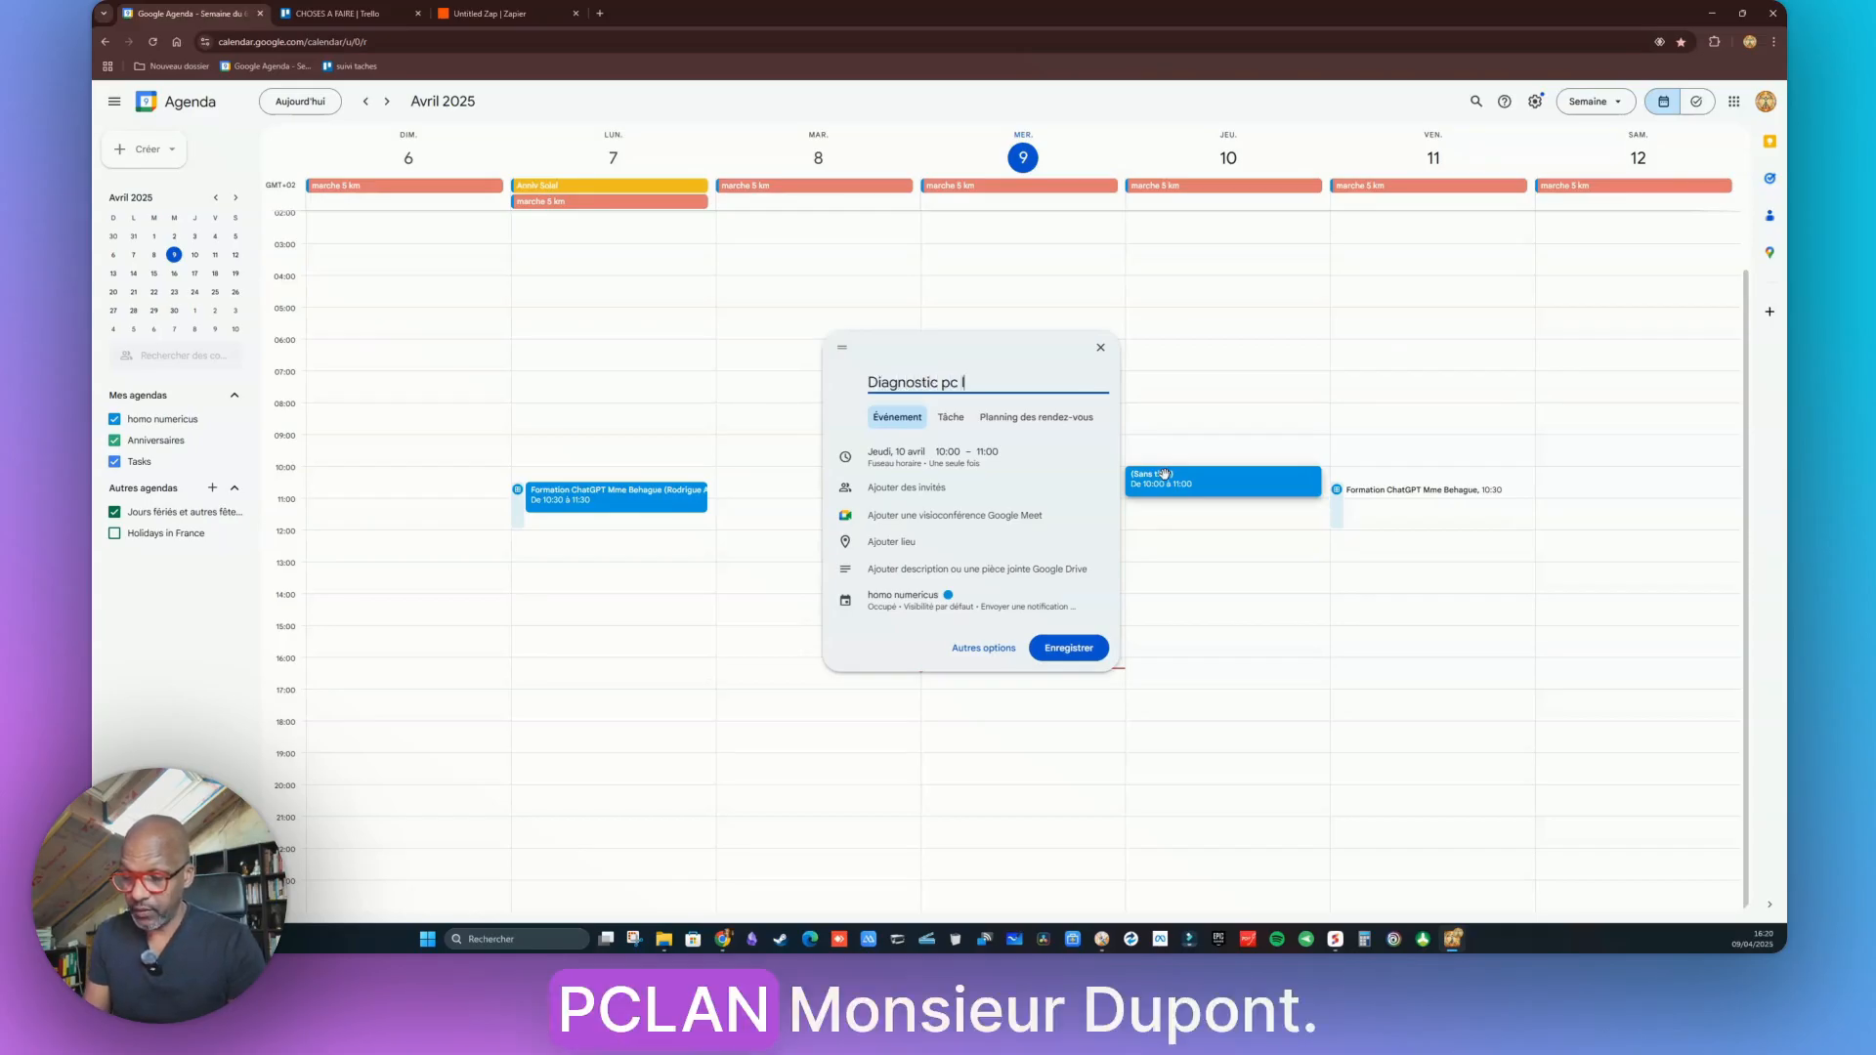
text(ent D)
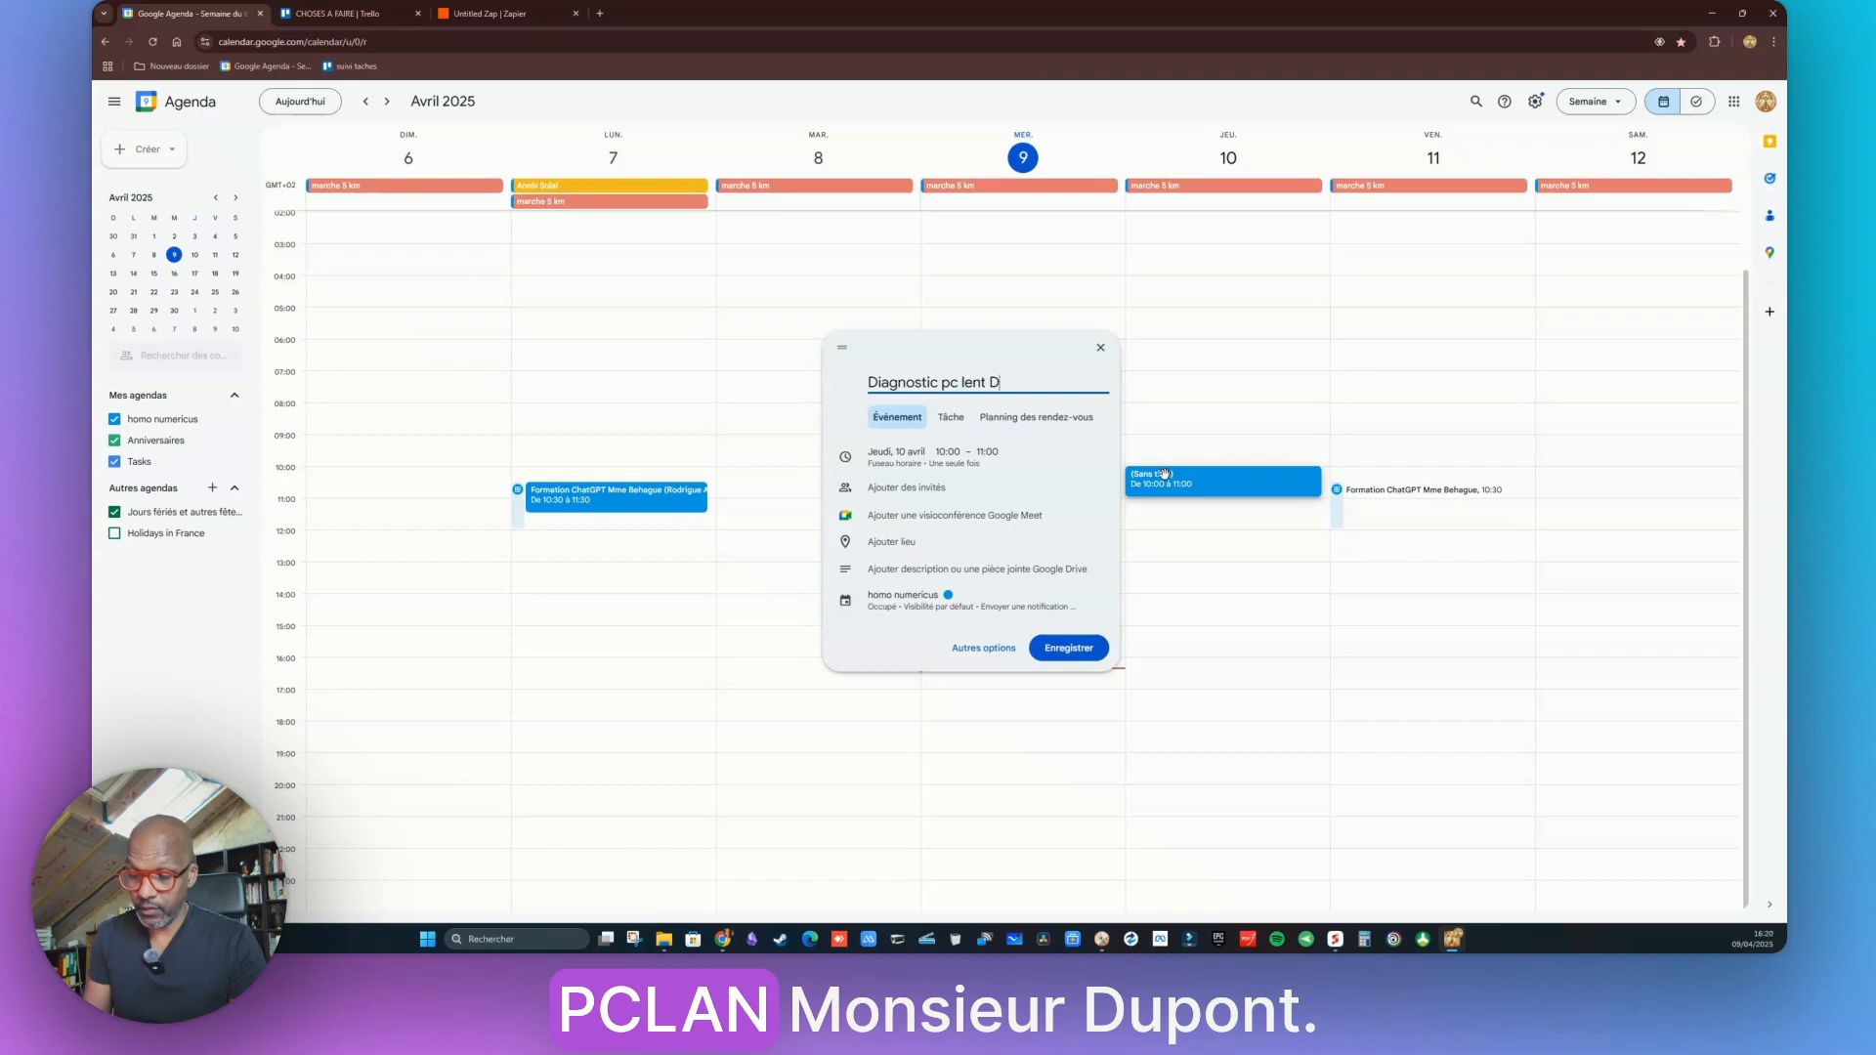
text(upond)
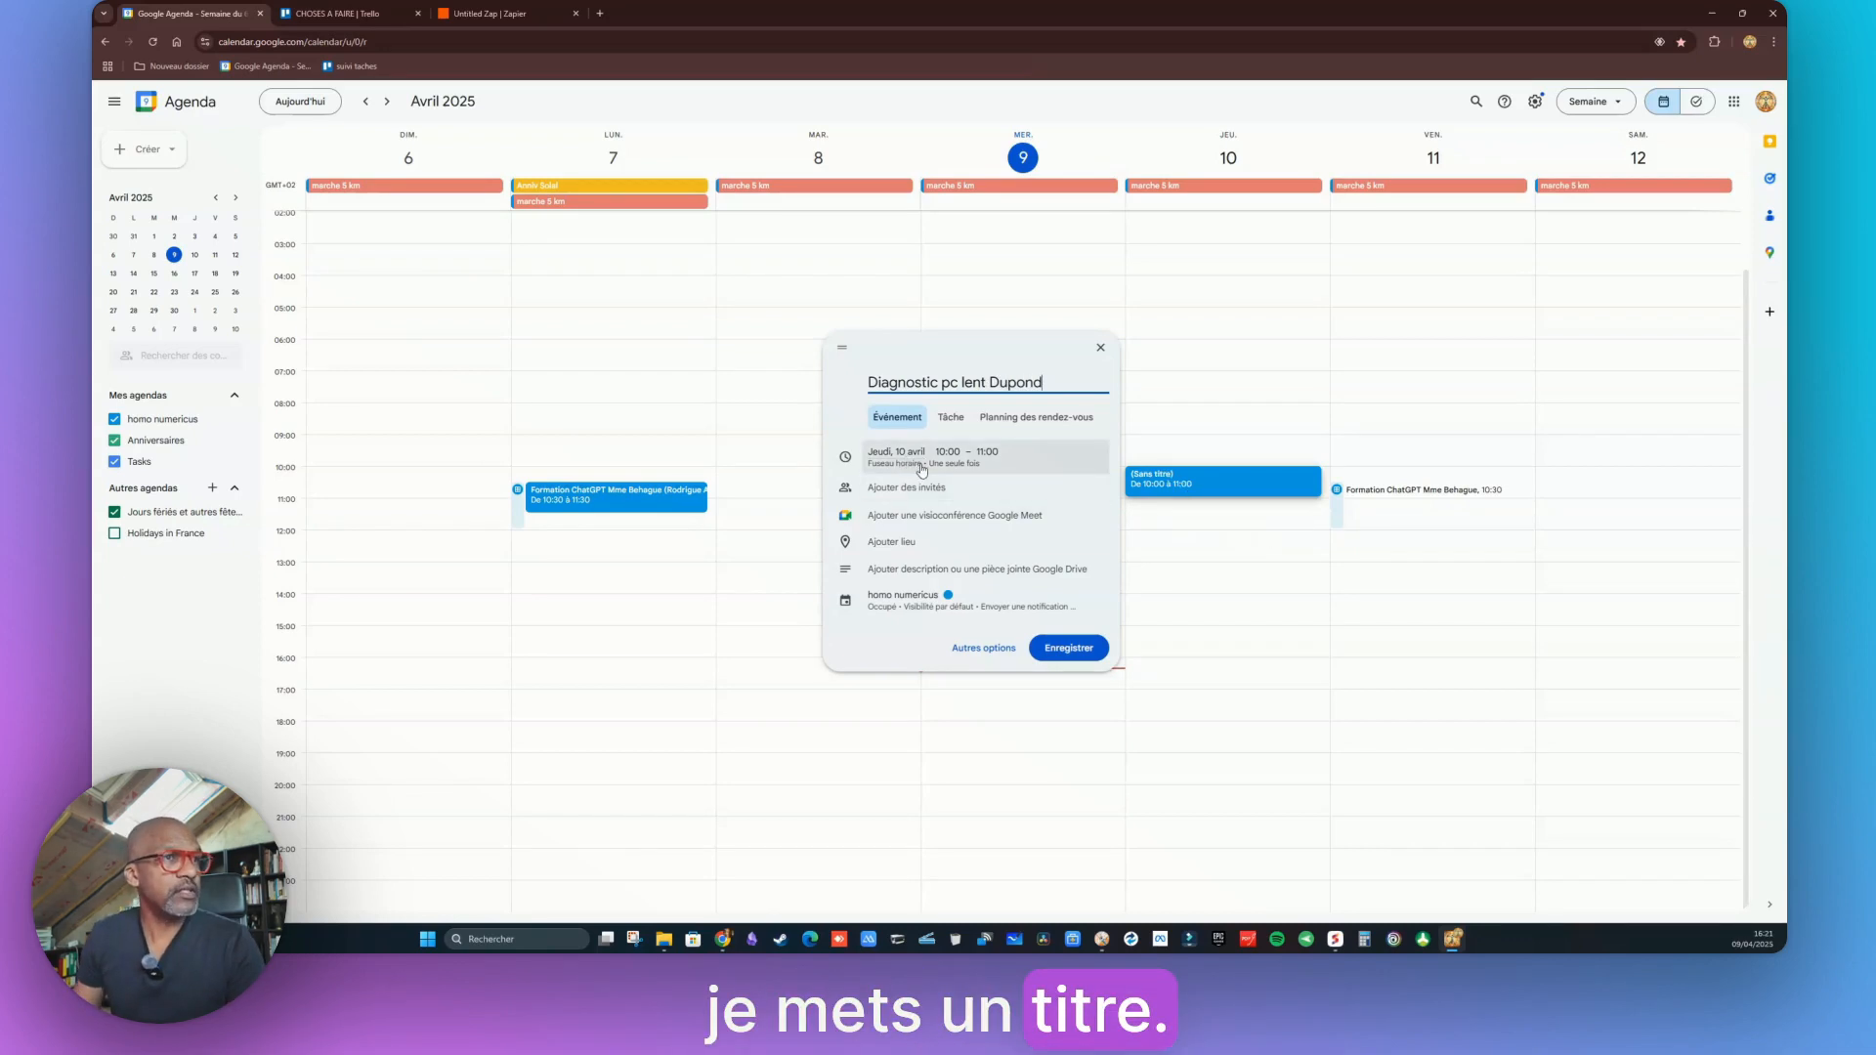
click(896, 578)
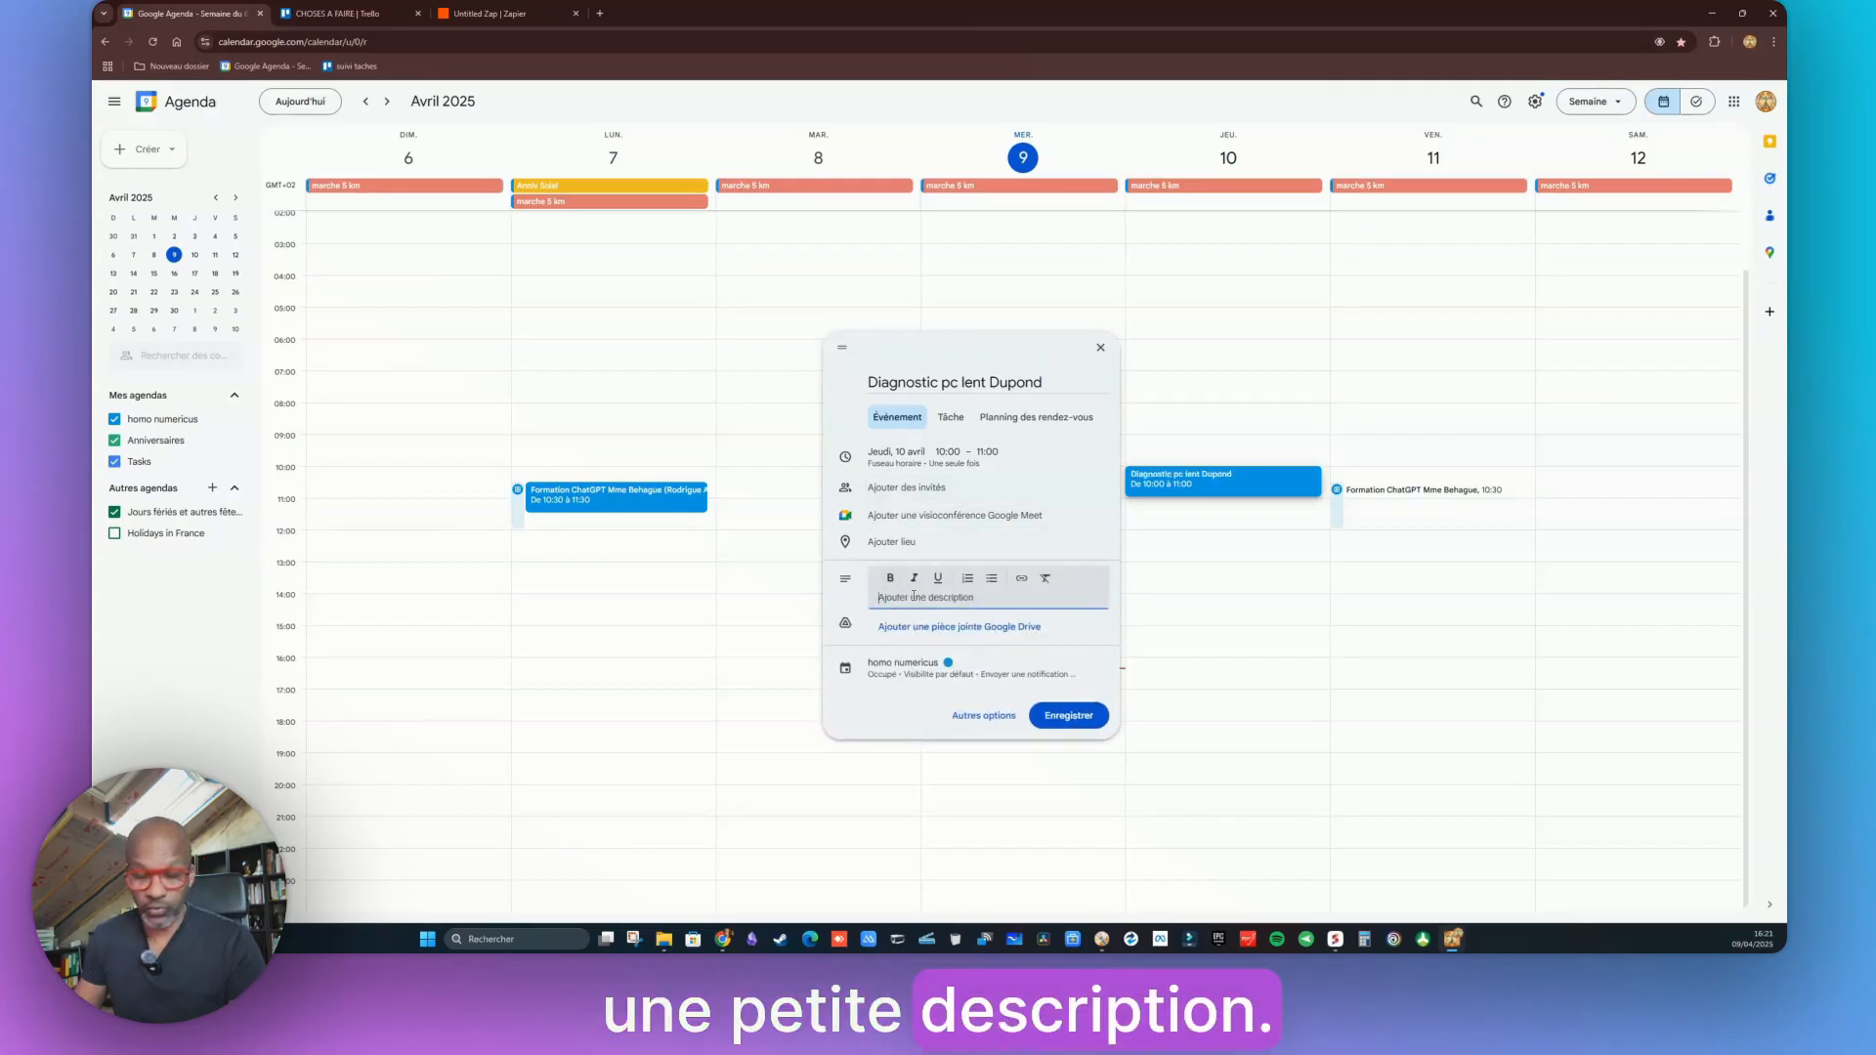
text(Diagnostic pc )
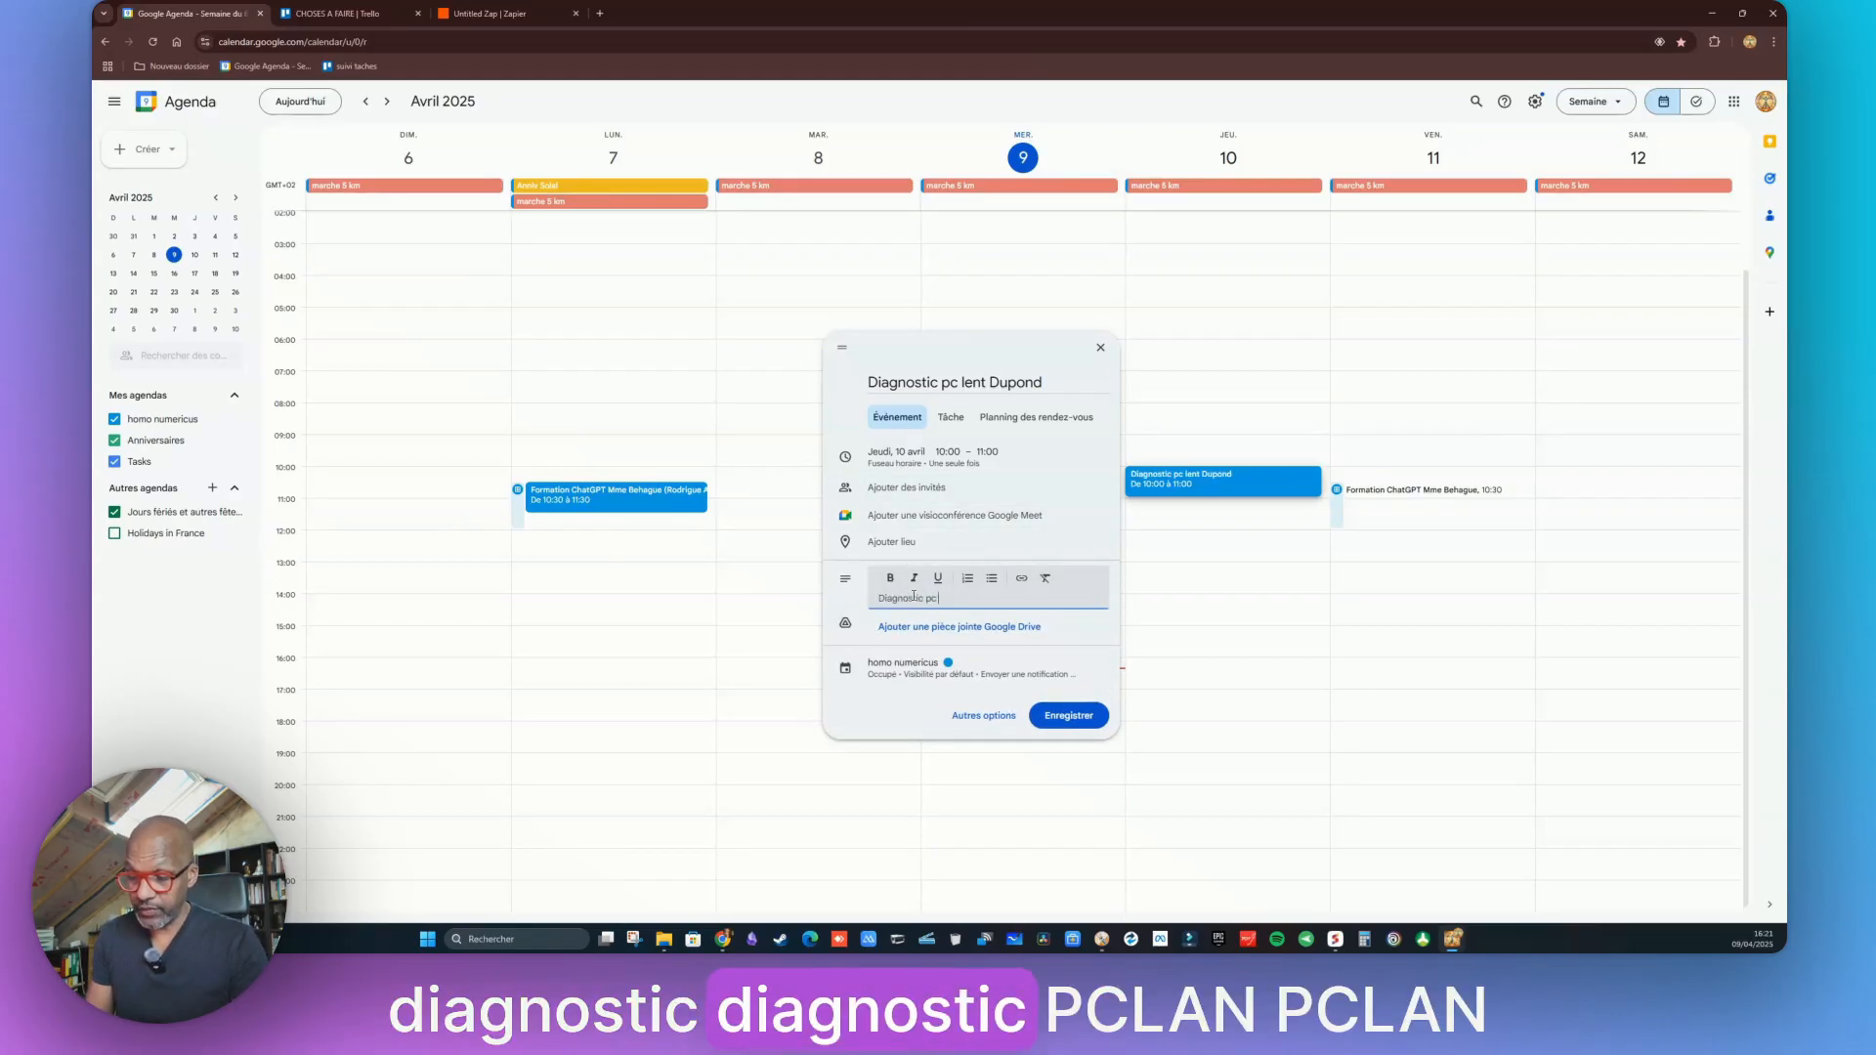
text(lent)
key(Return)
text(prévoir adaptateur usb sat)
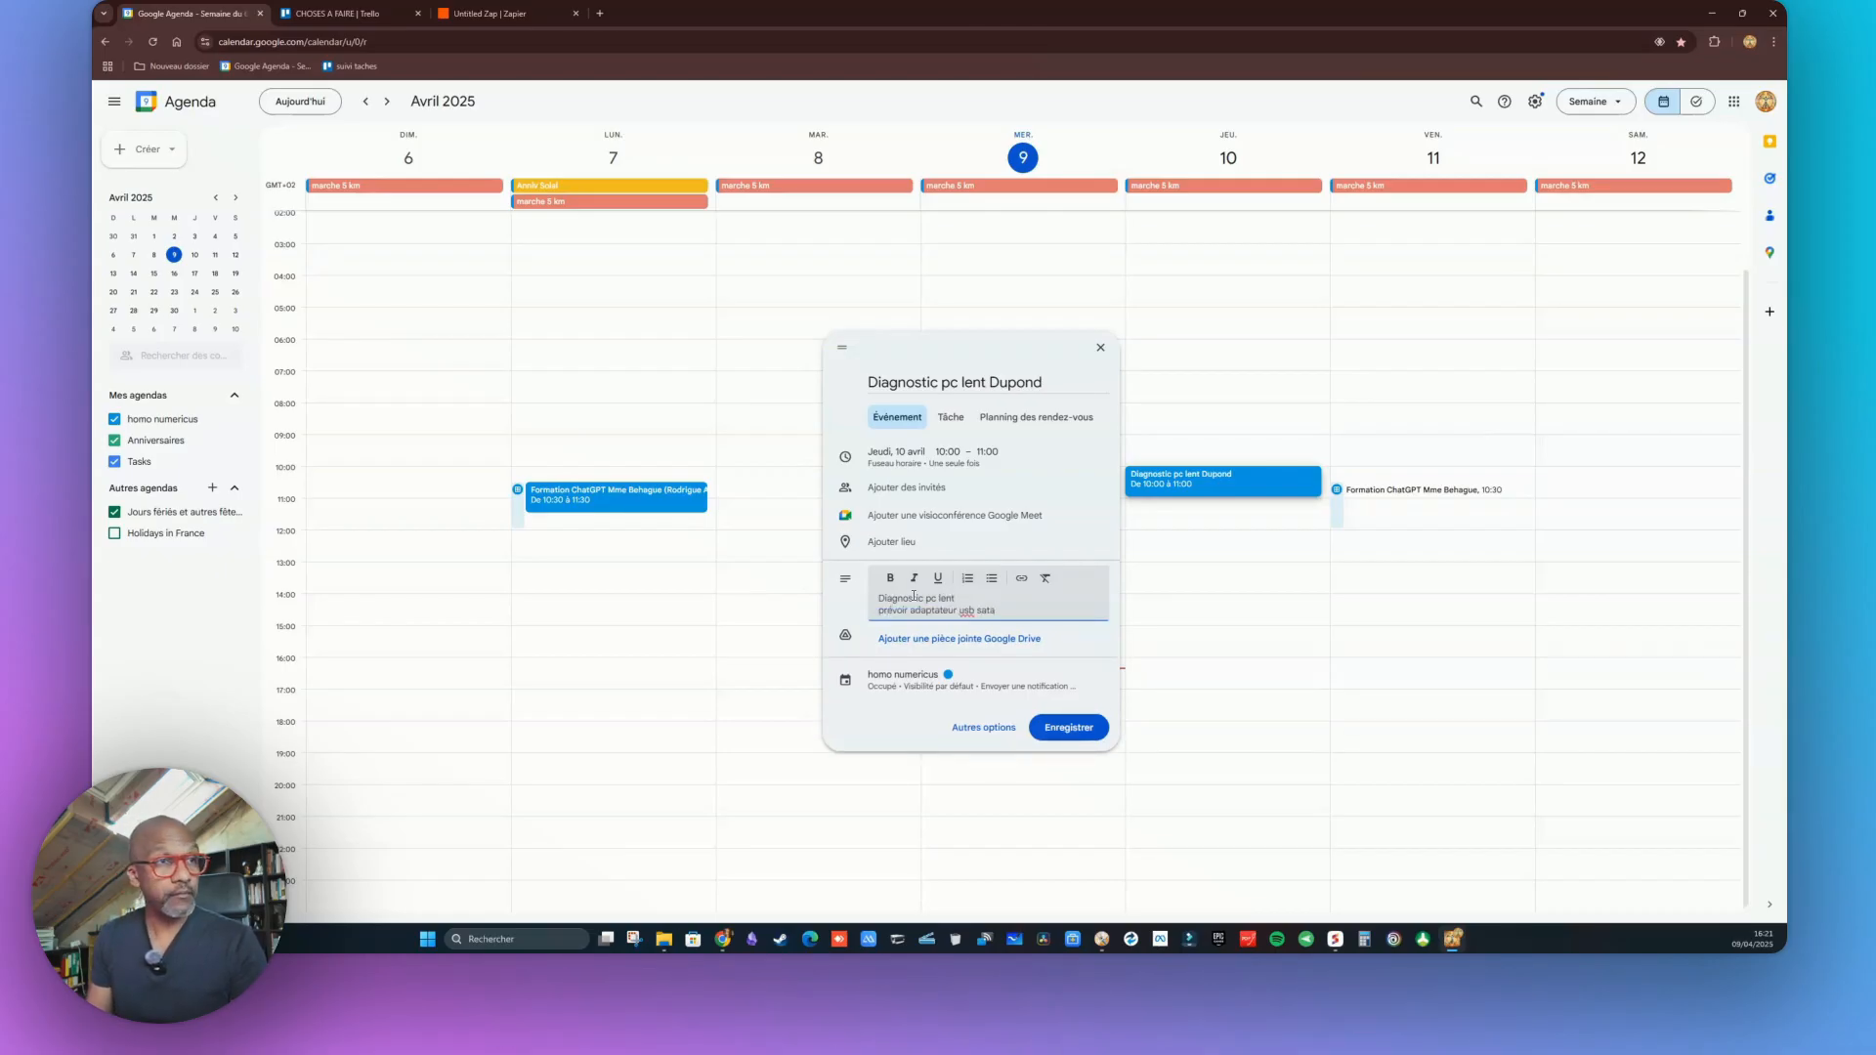
text(a)
key(Return)
text(di)
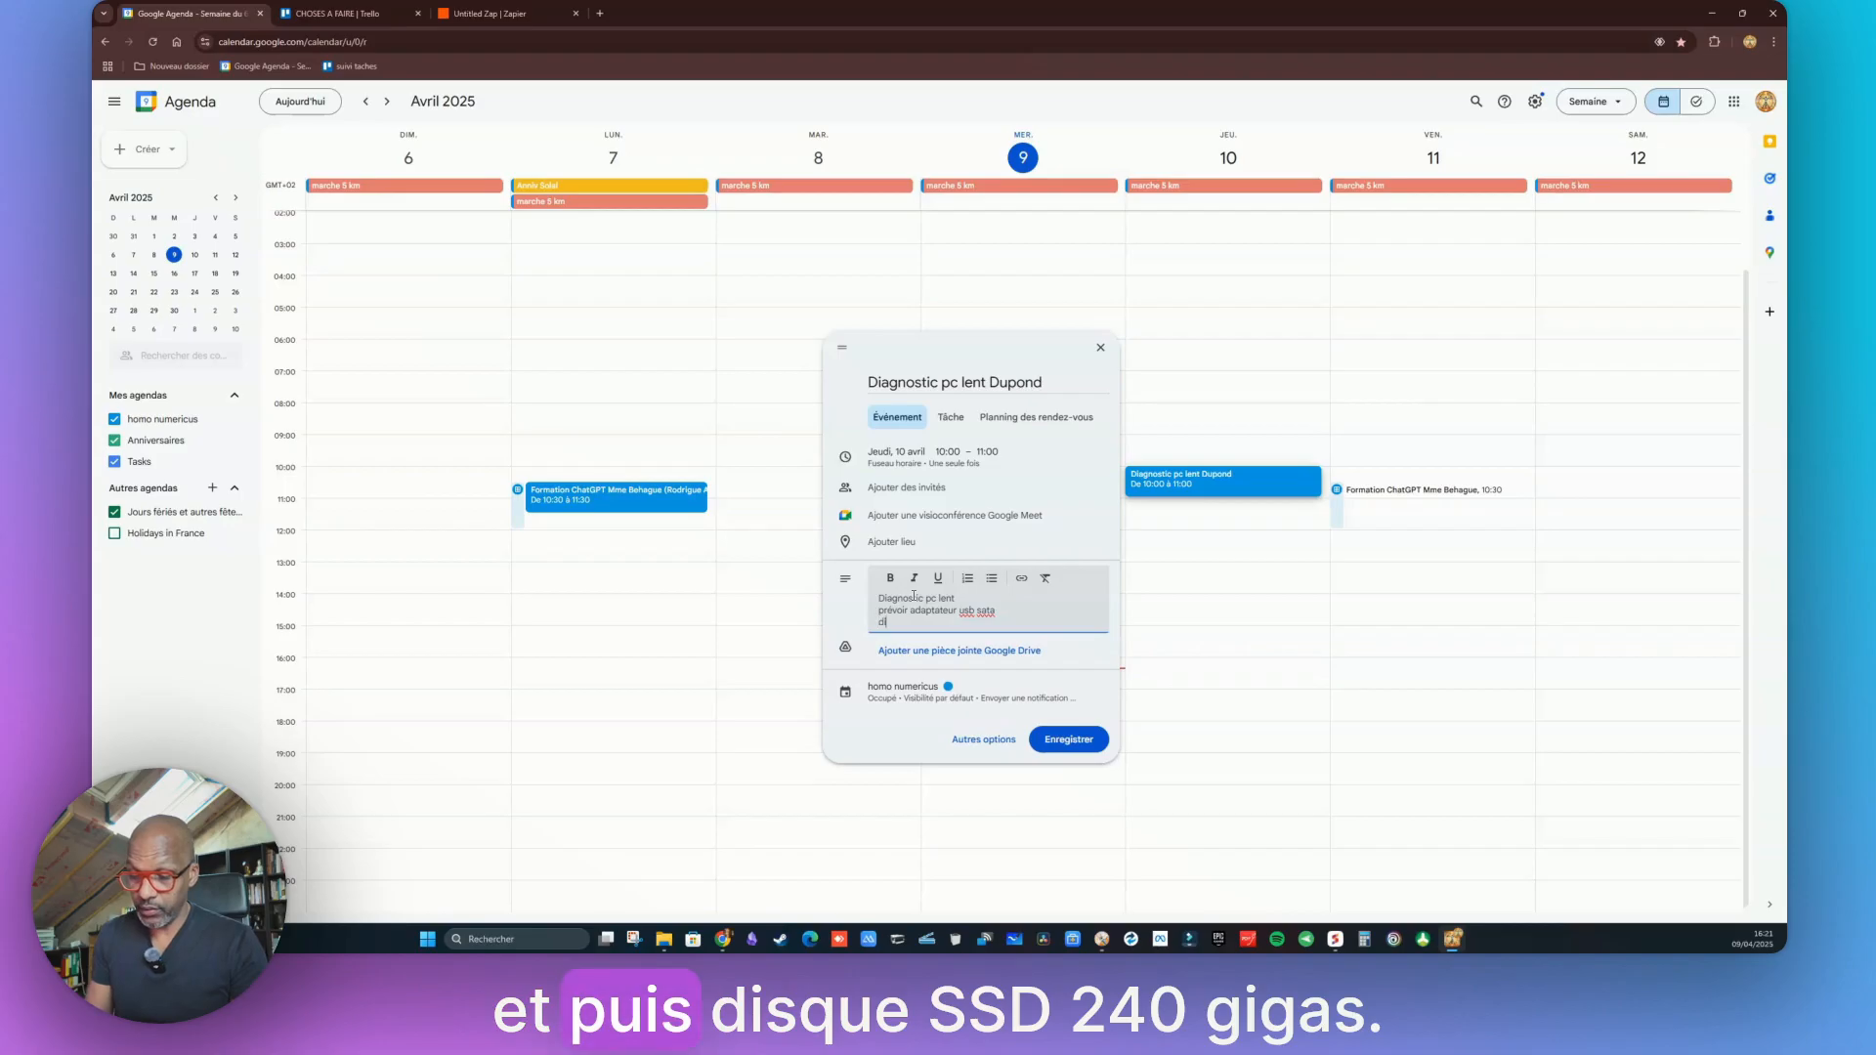
text(sque)
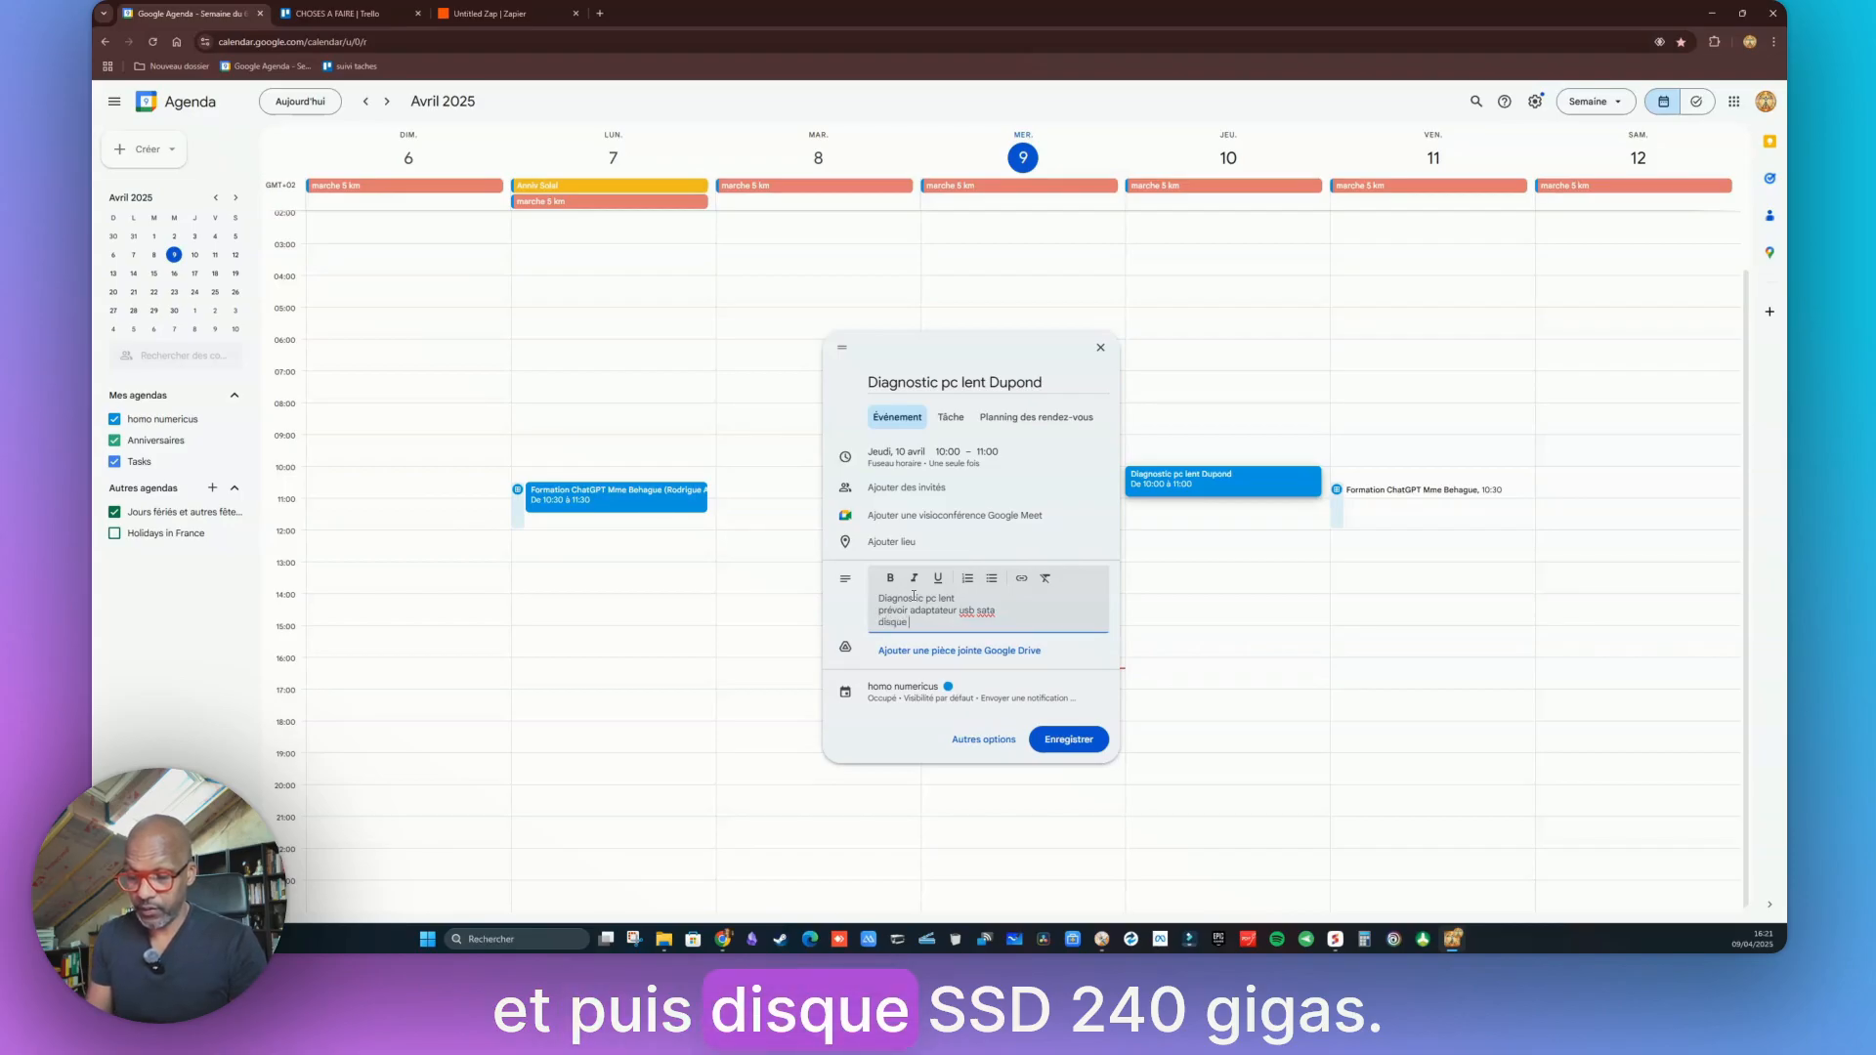
text( ssd 240 go)
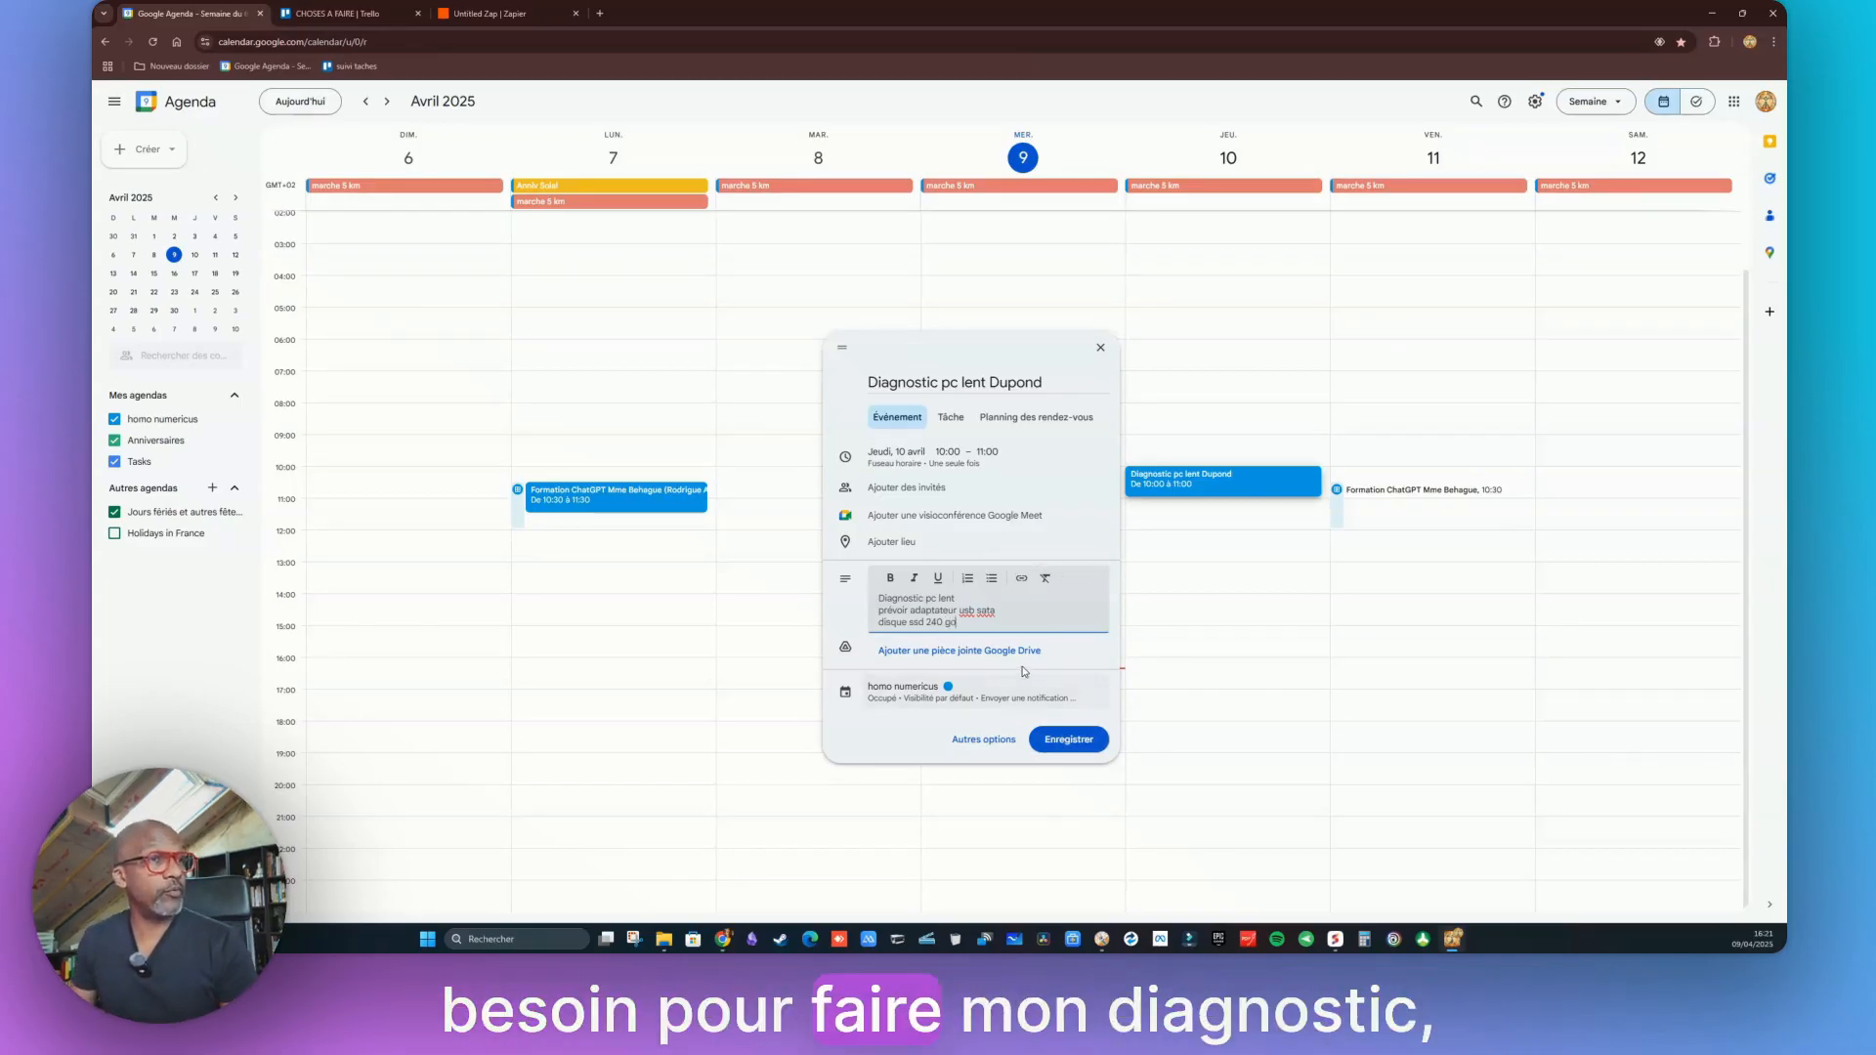
click(1079, 739)
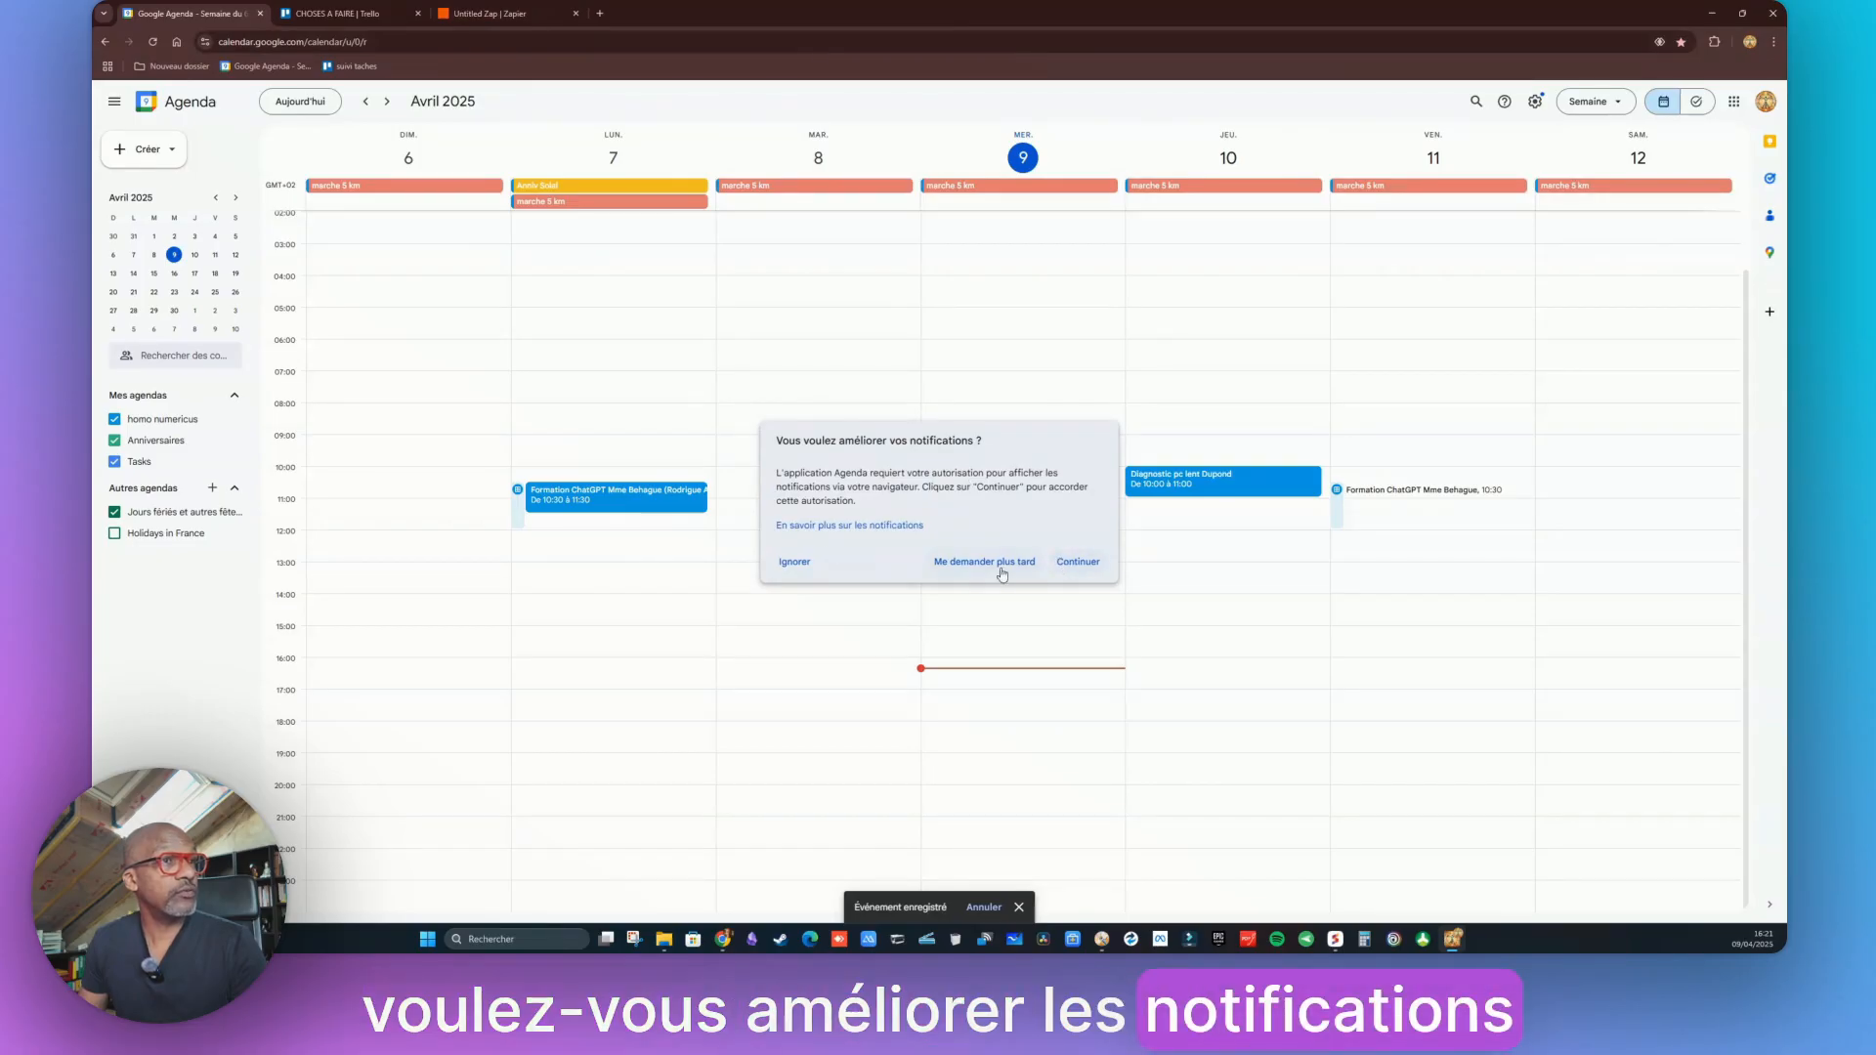
click(796, 562)
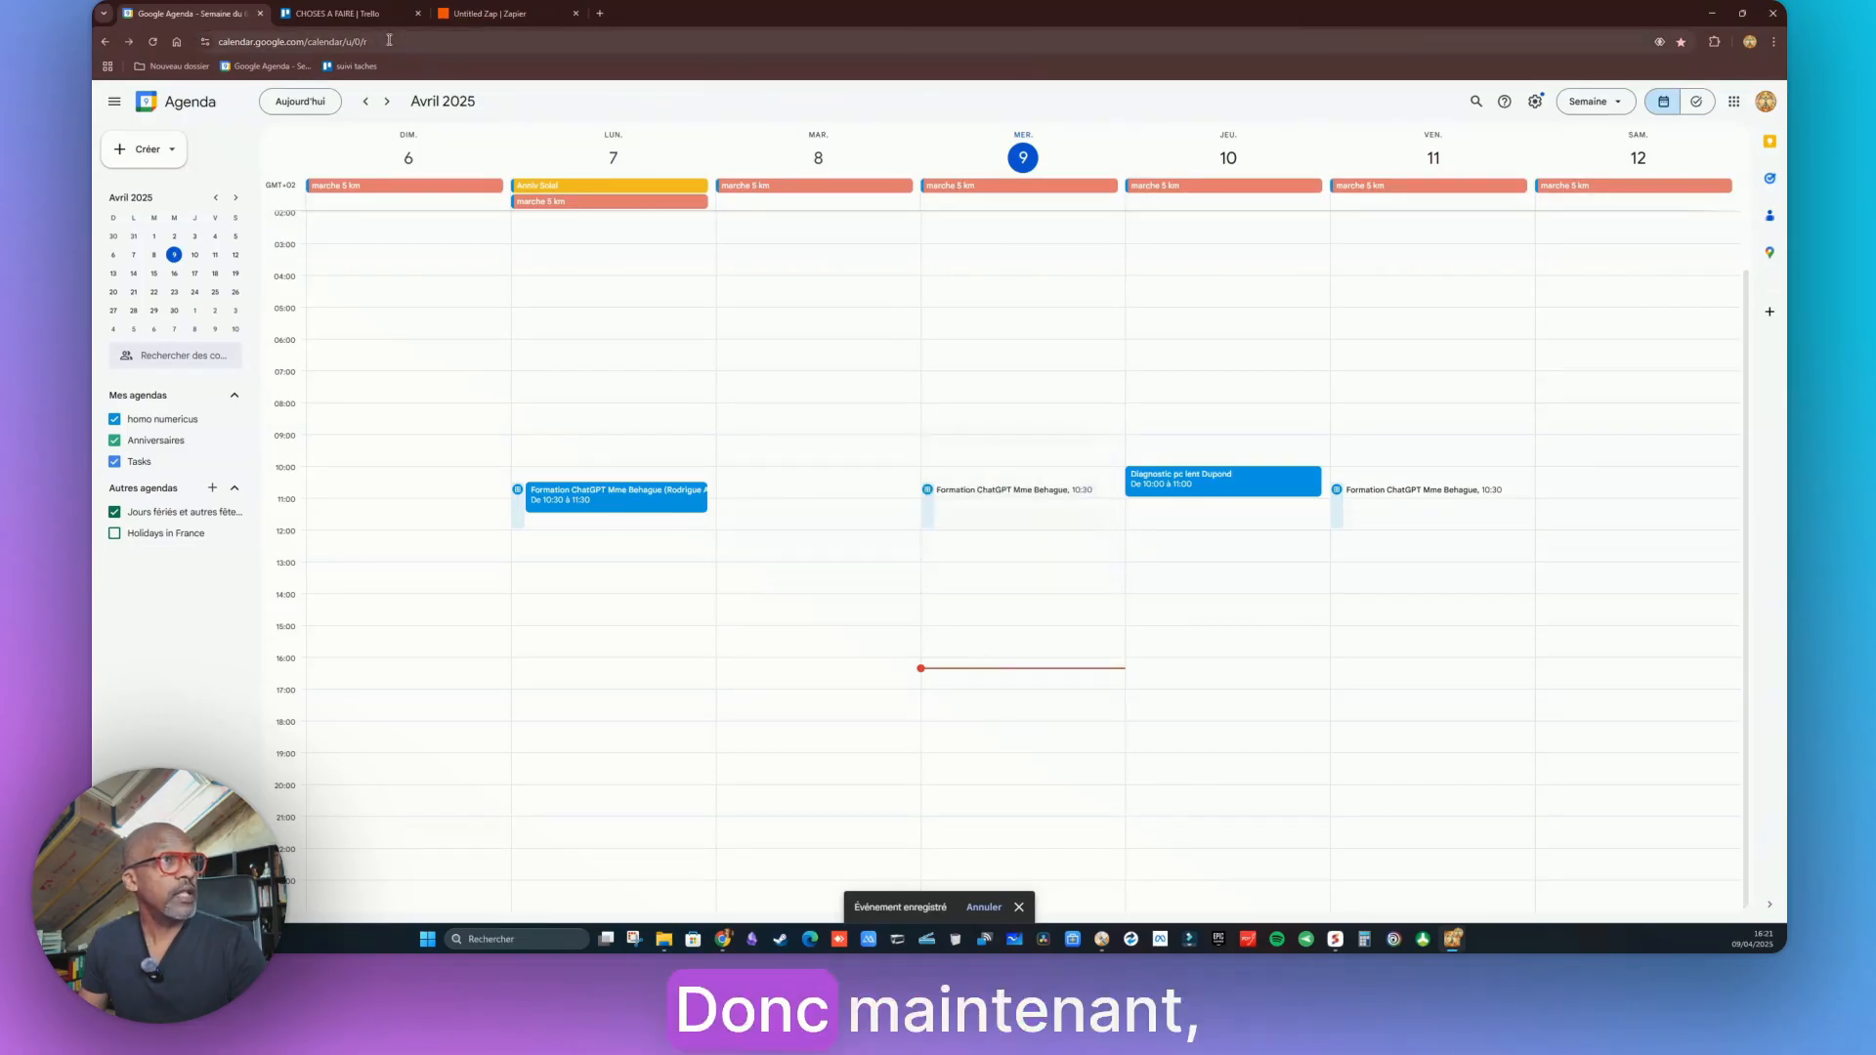
Rerun the trigger test until it pulls the new event as Event A, then review its fields
click(476, 15)
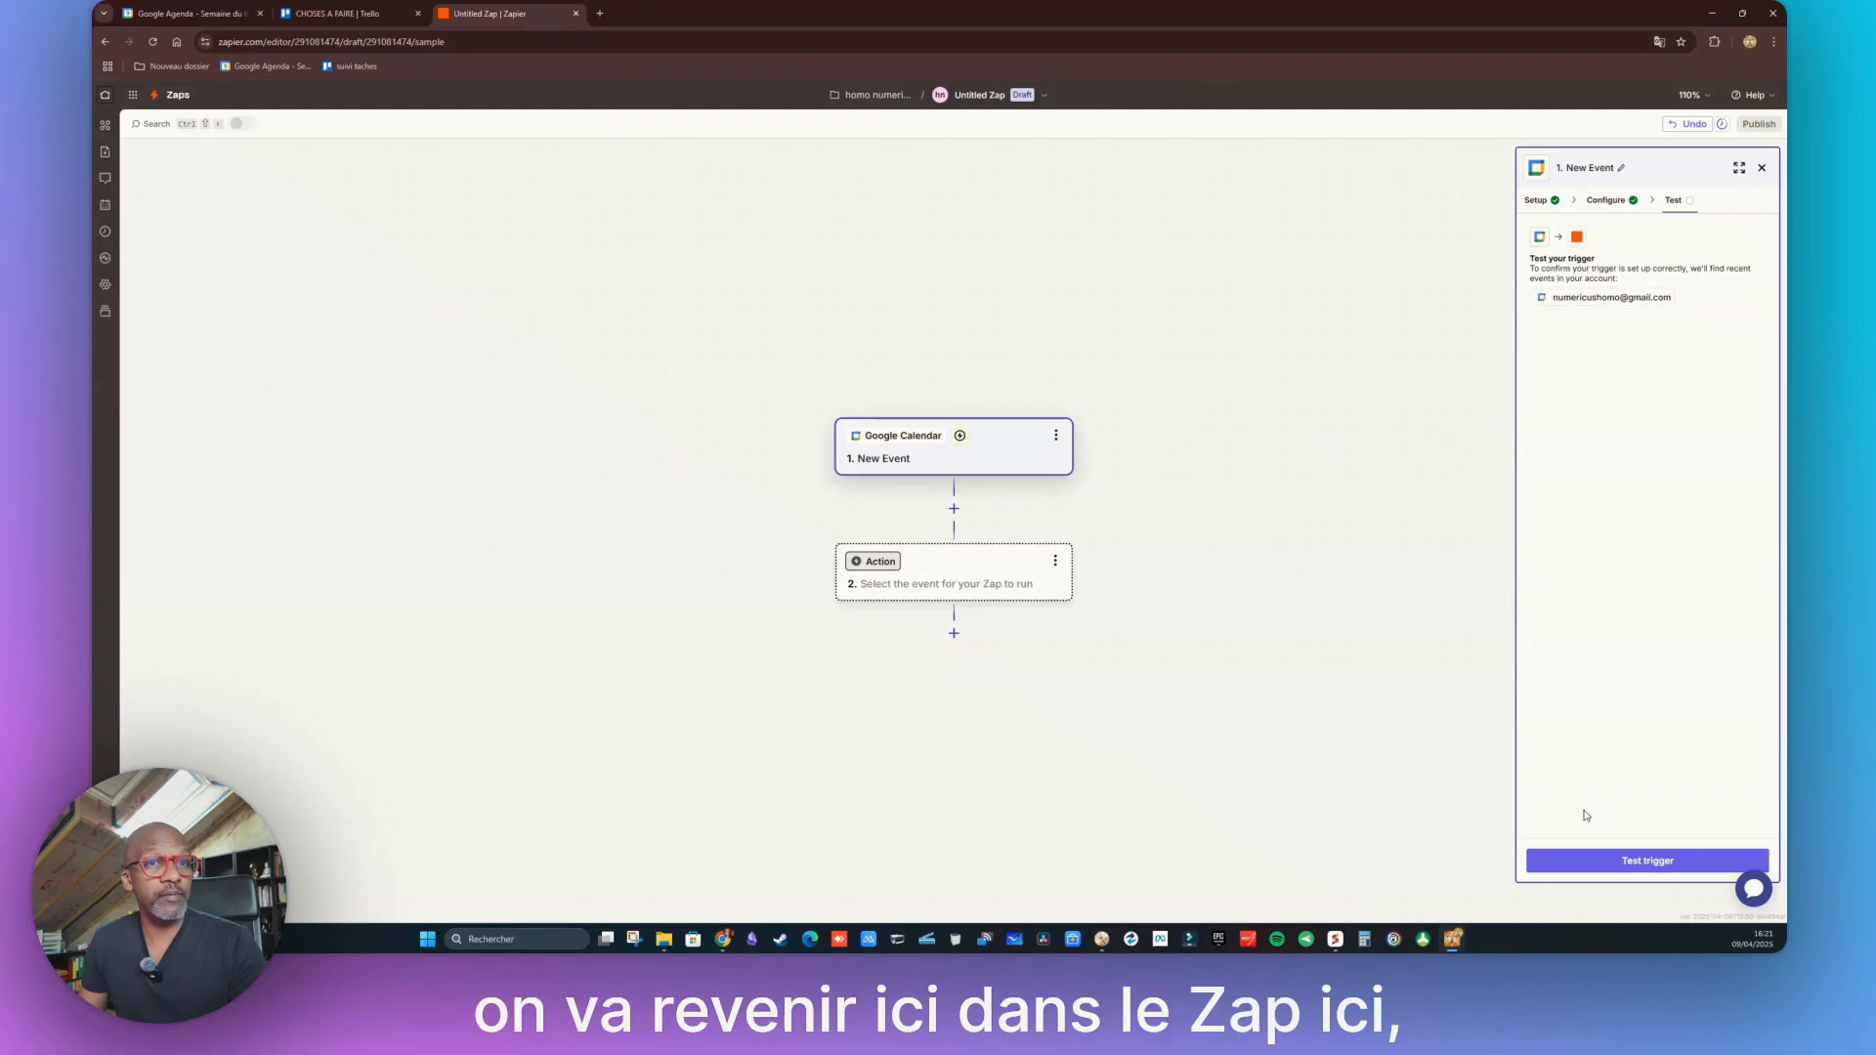
click(1642, 865)
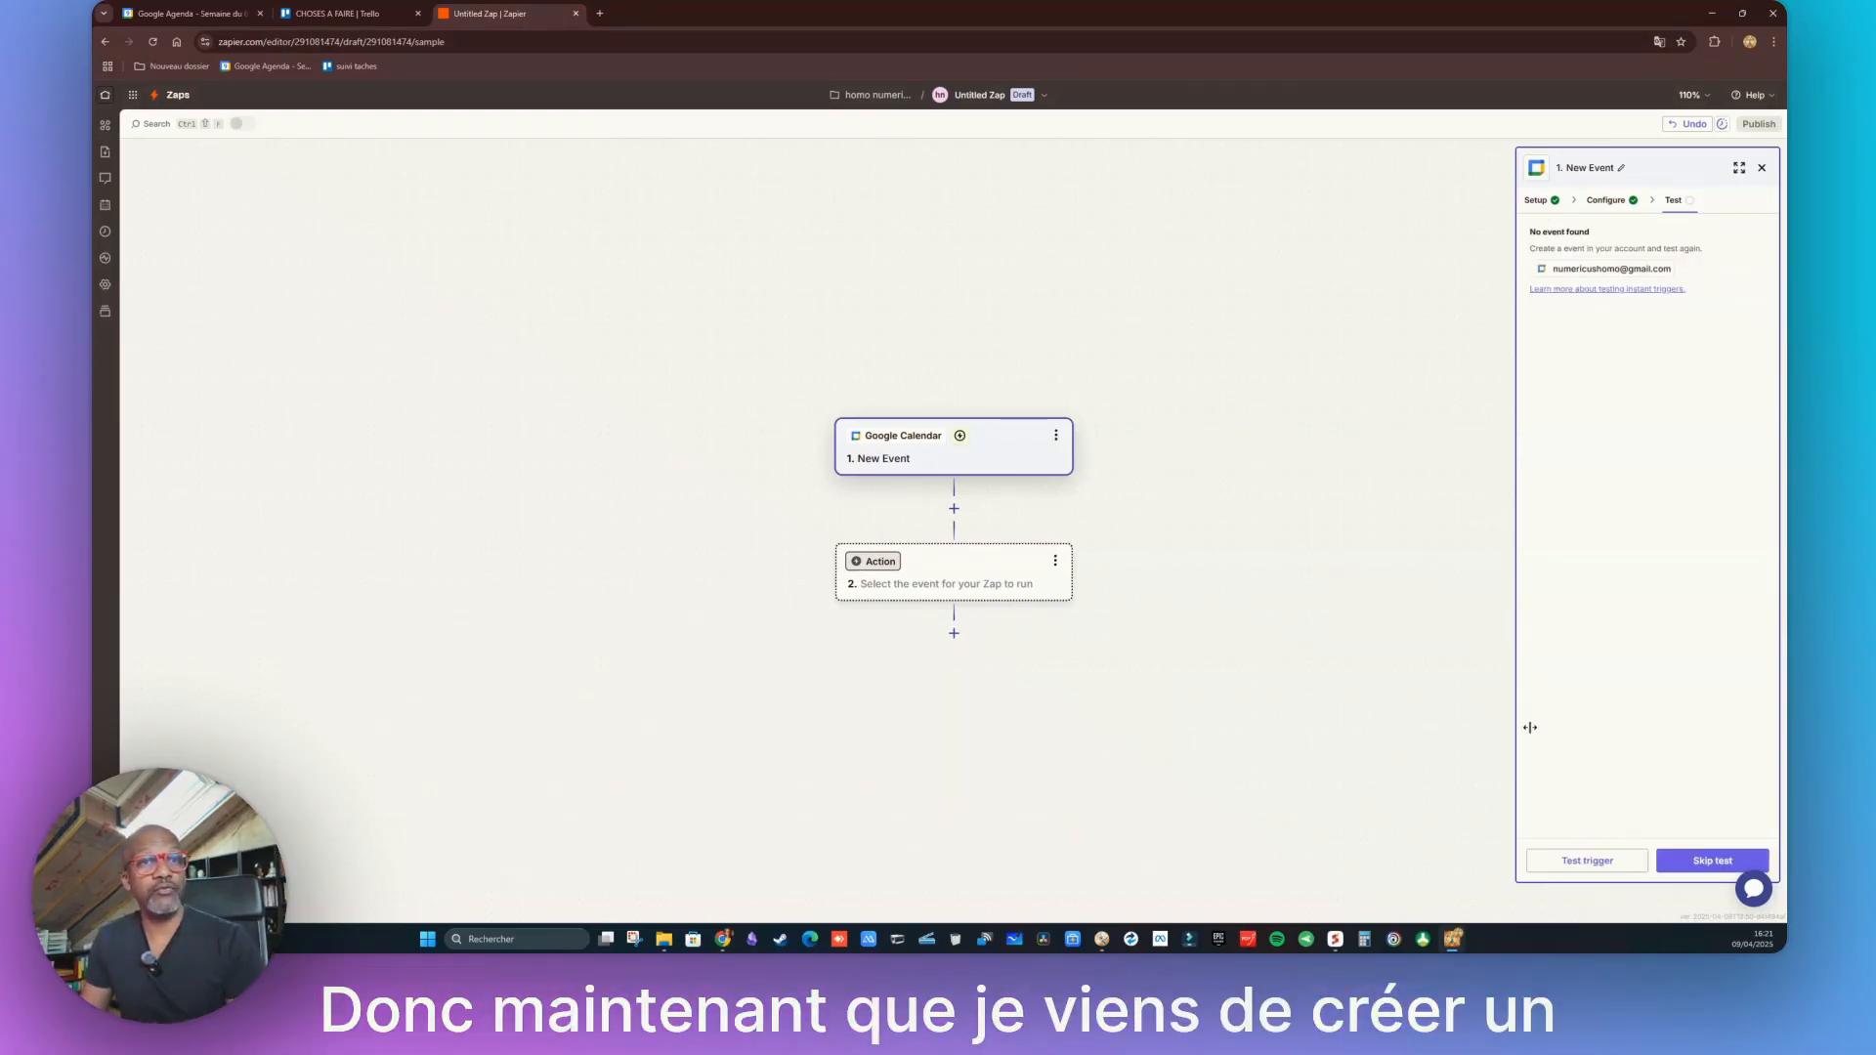
click(1593, 862)
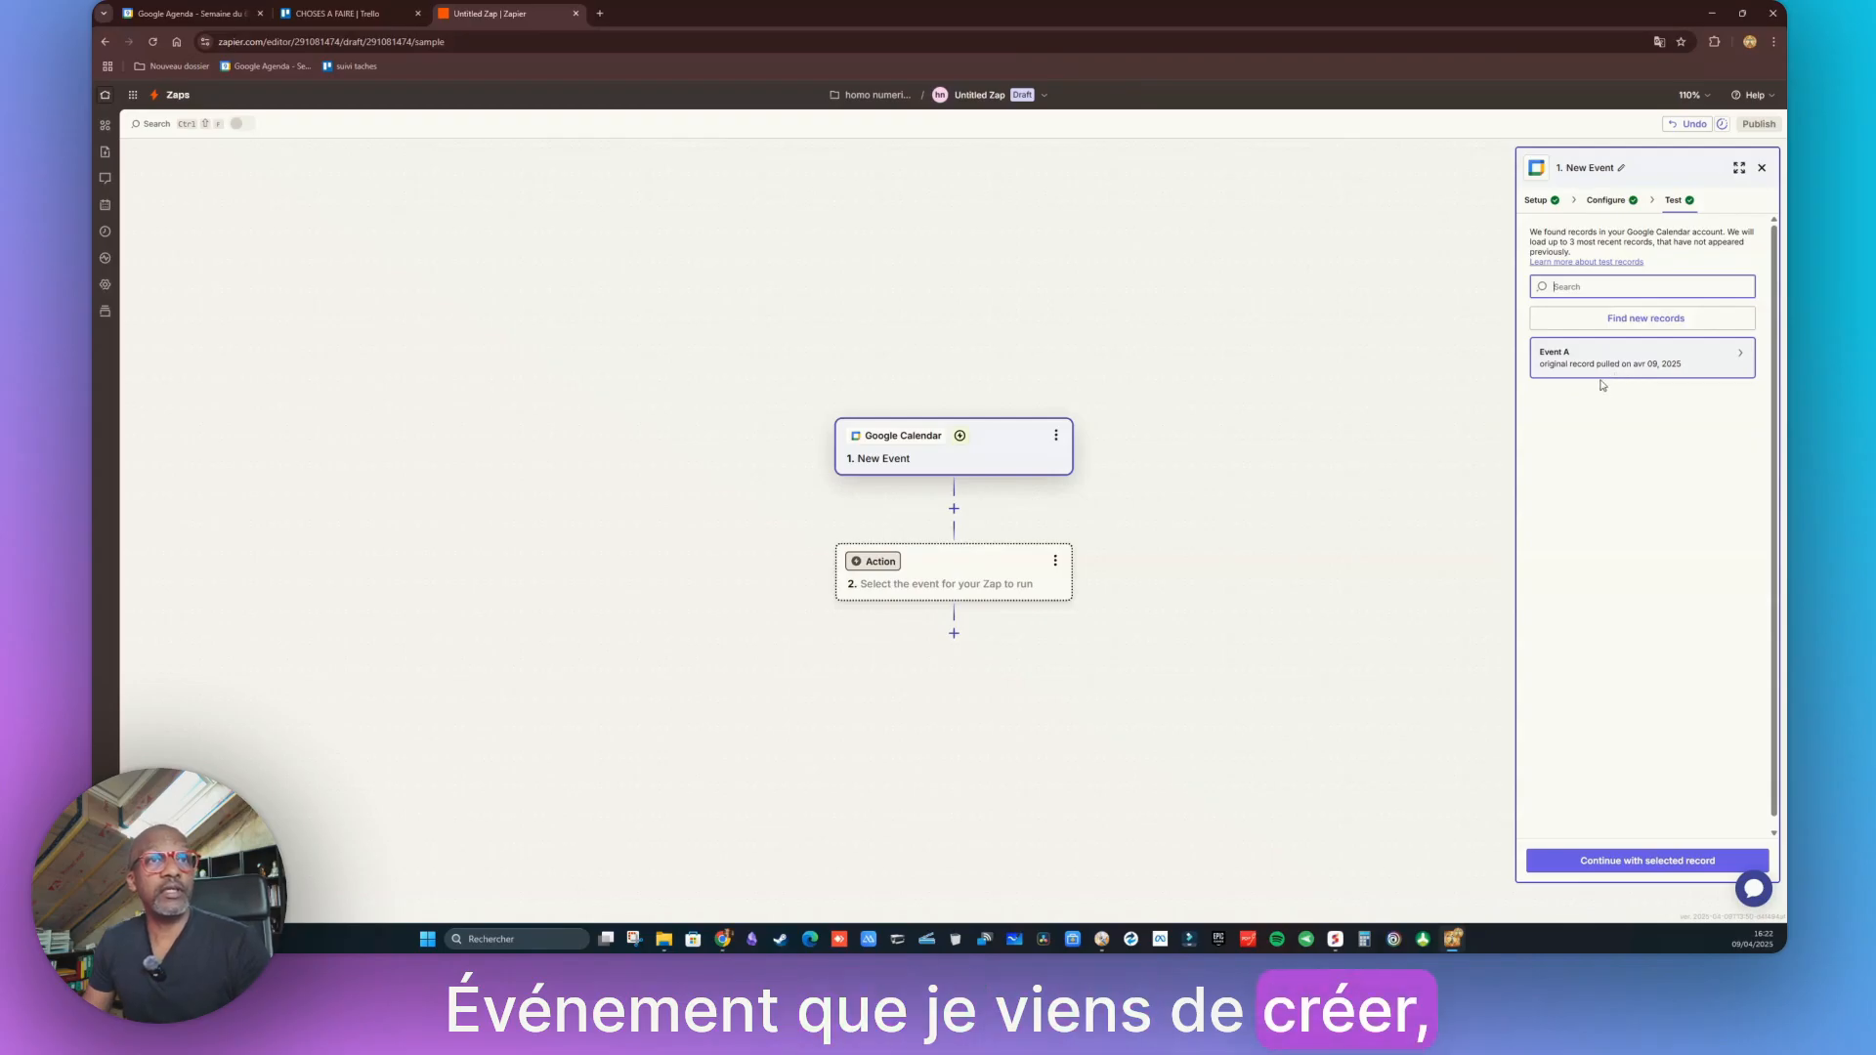
click(1681, 361)
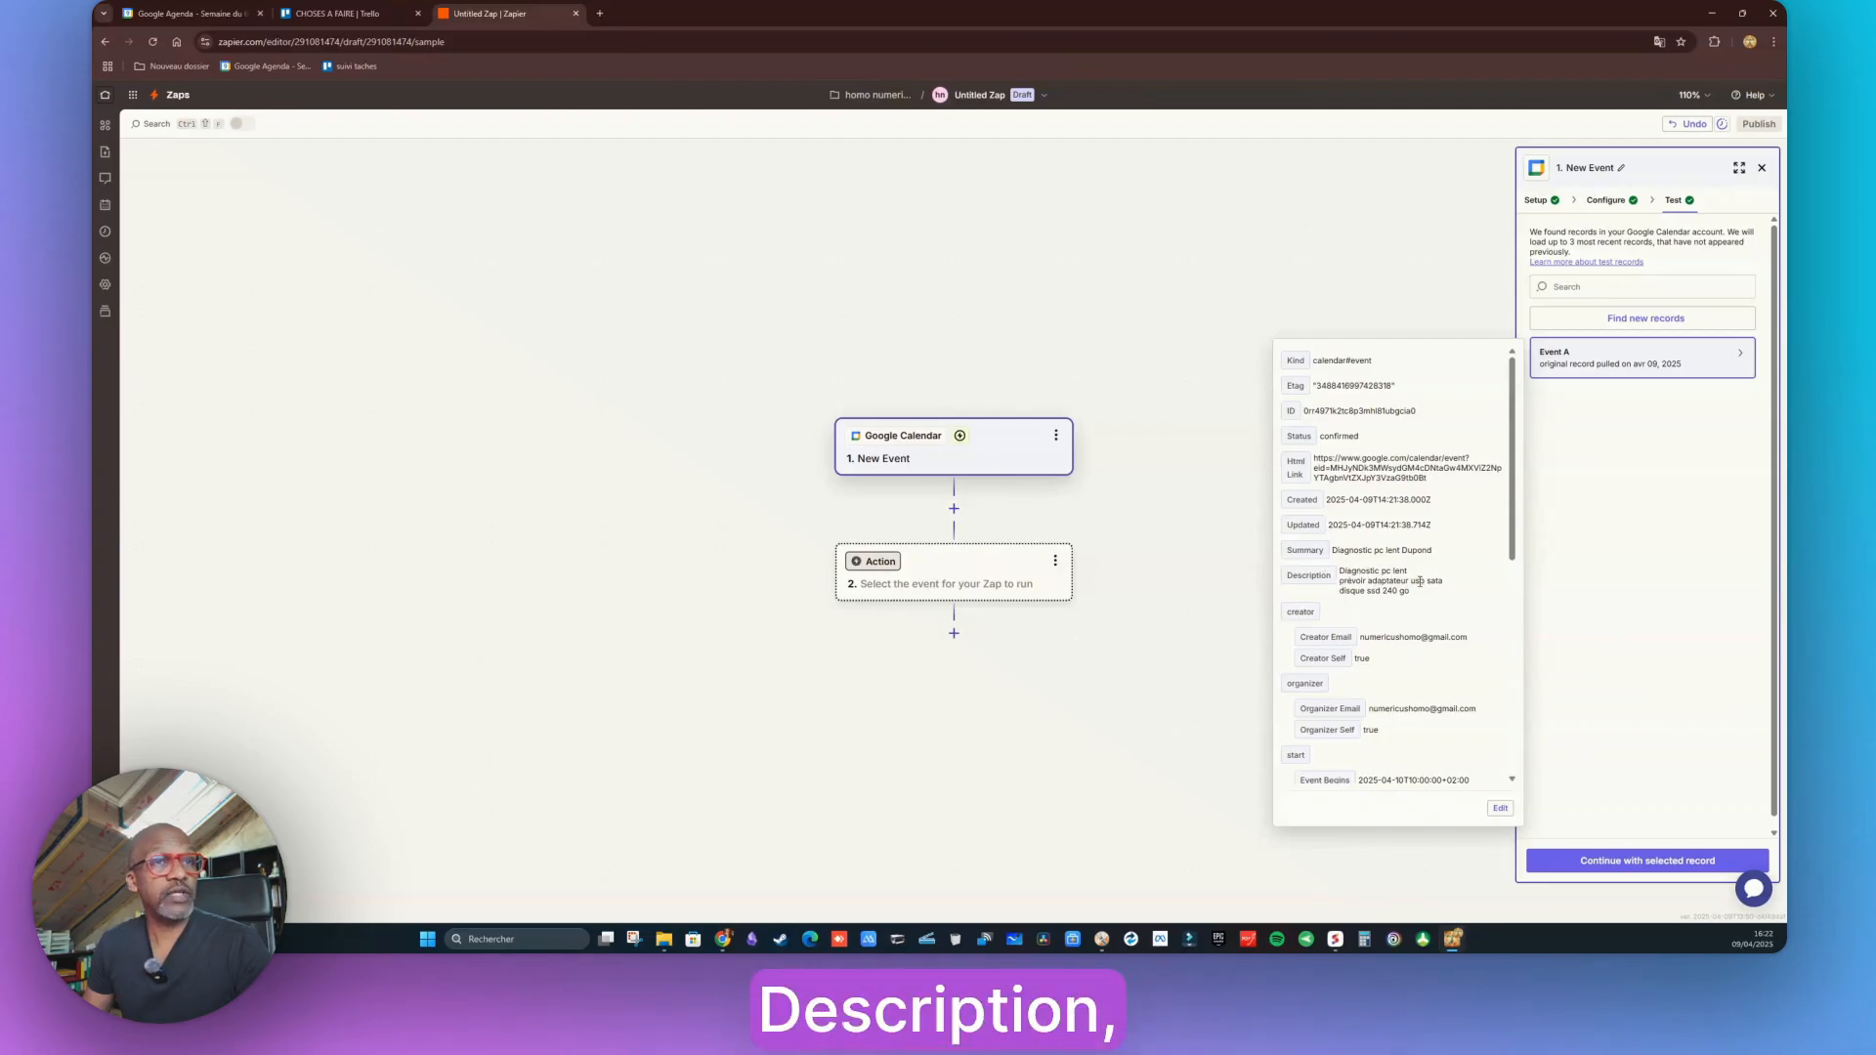
scroll(1407, 626, down, 2)
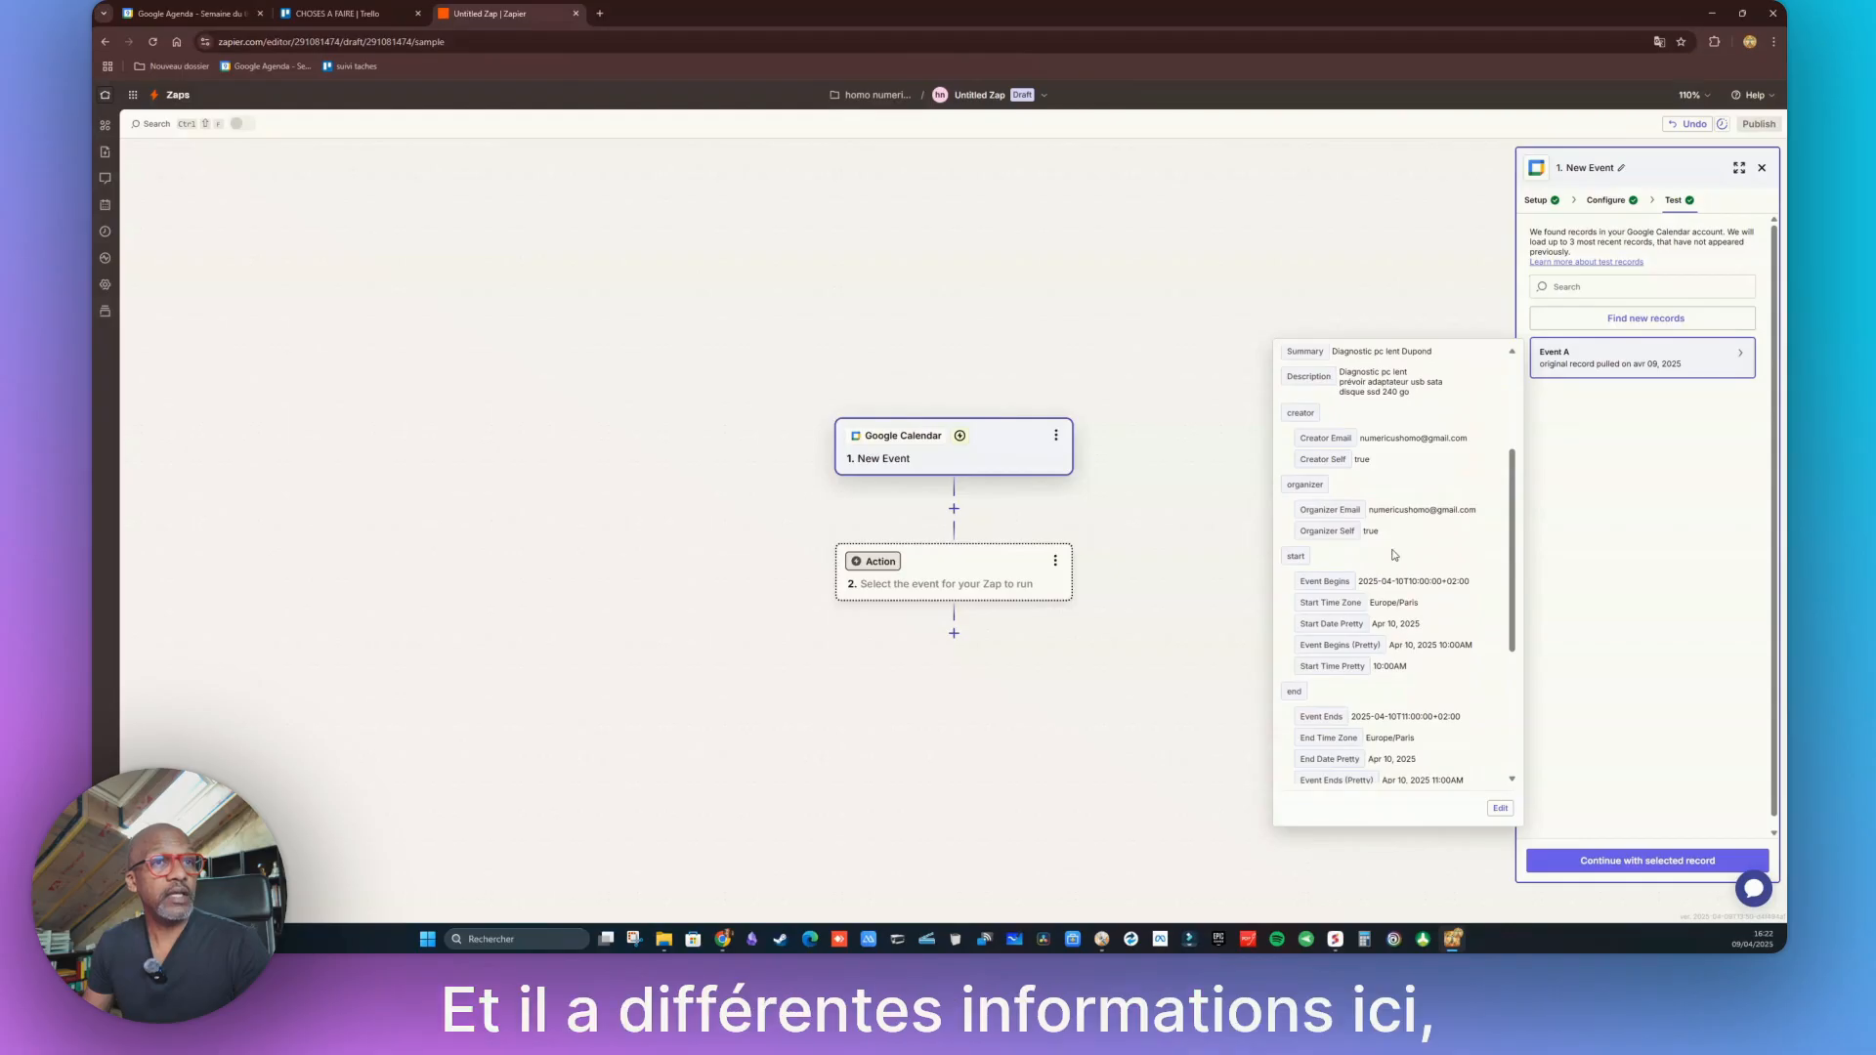
scroll(1395, 555, down, 1)
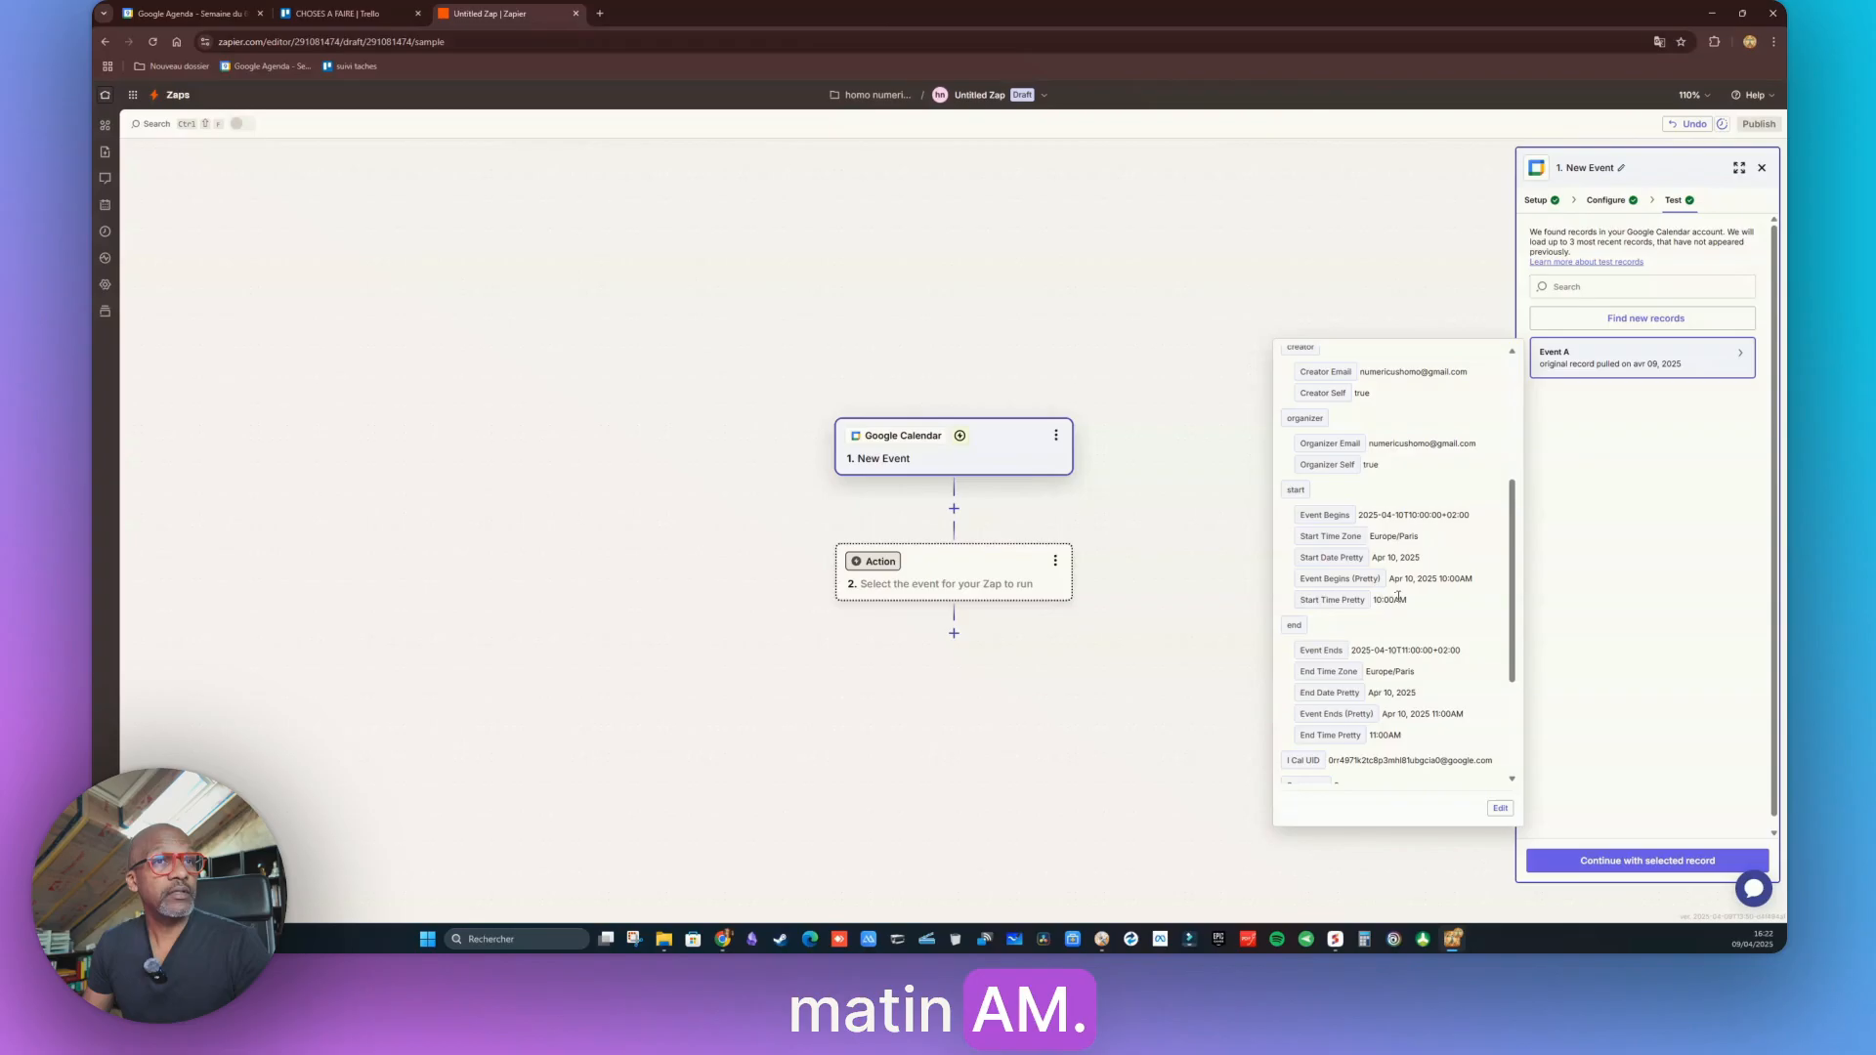
scroll(1398, 598, down, 2)
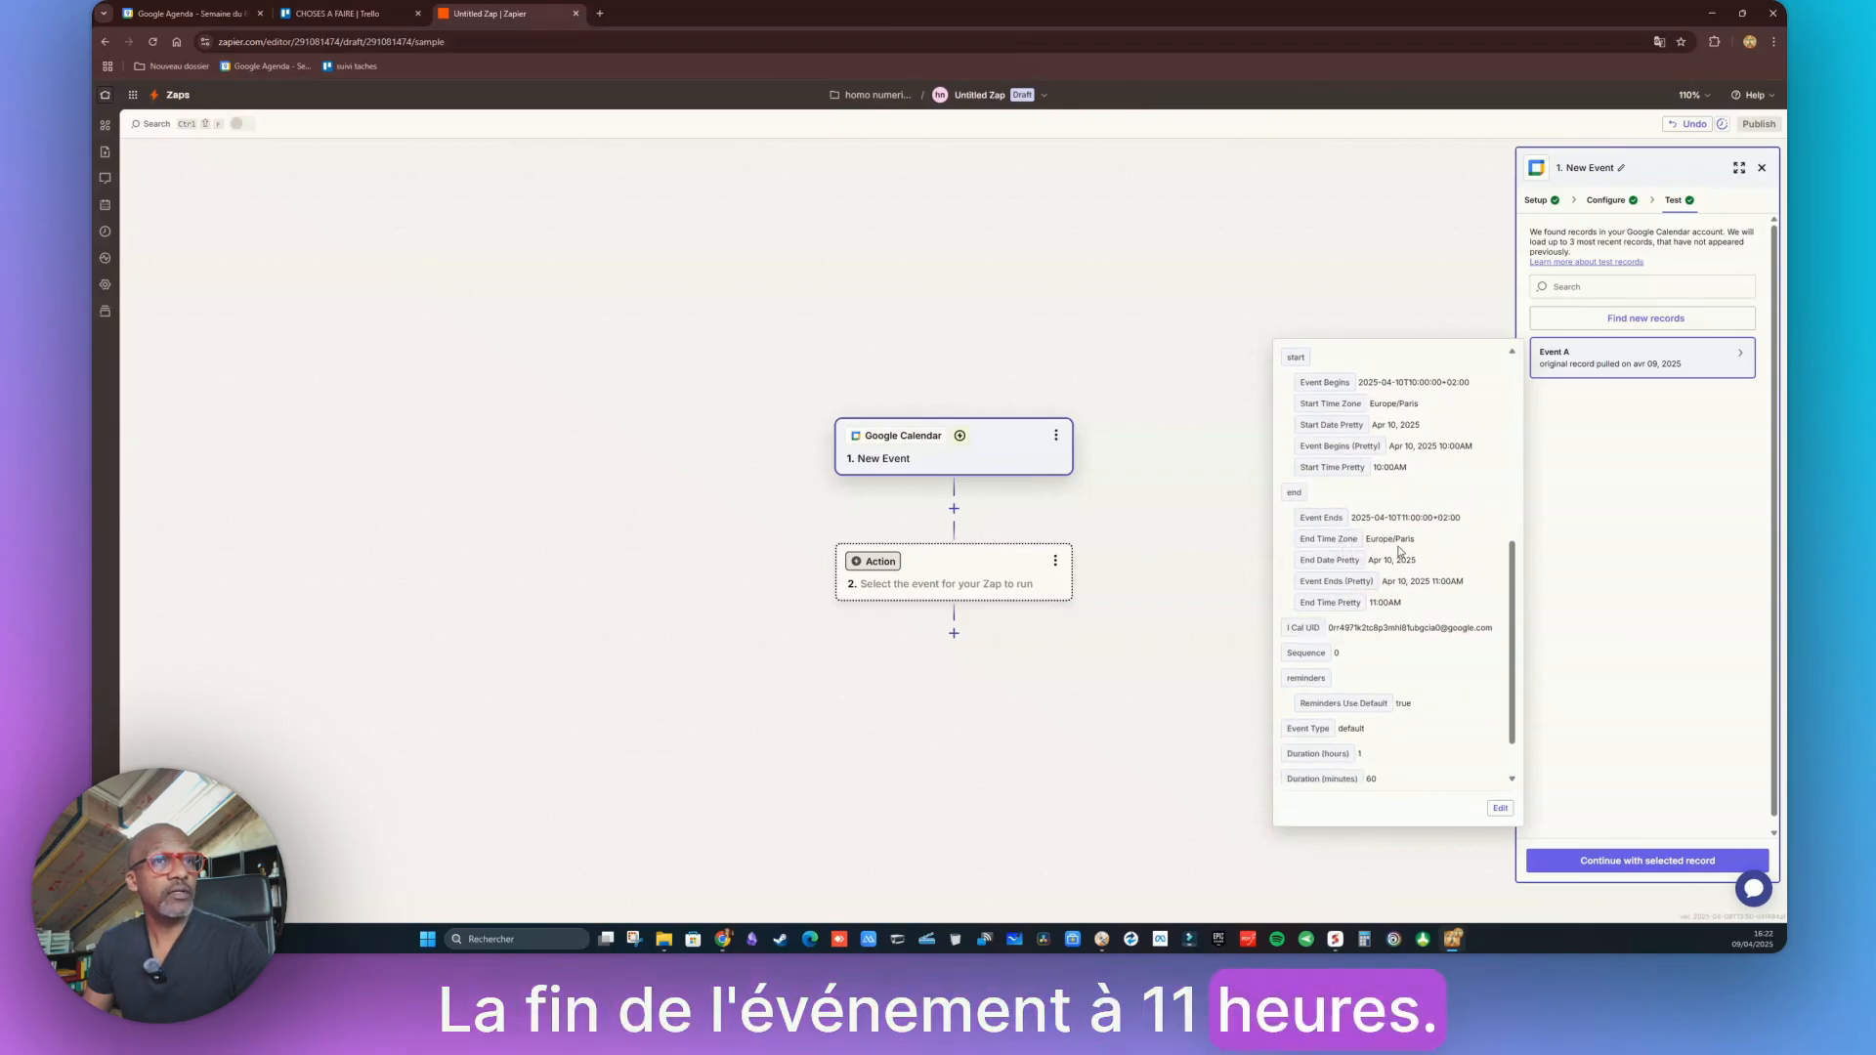
click(1641, 718)
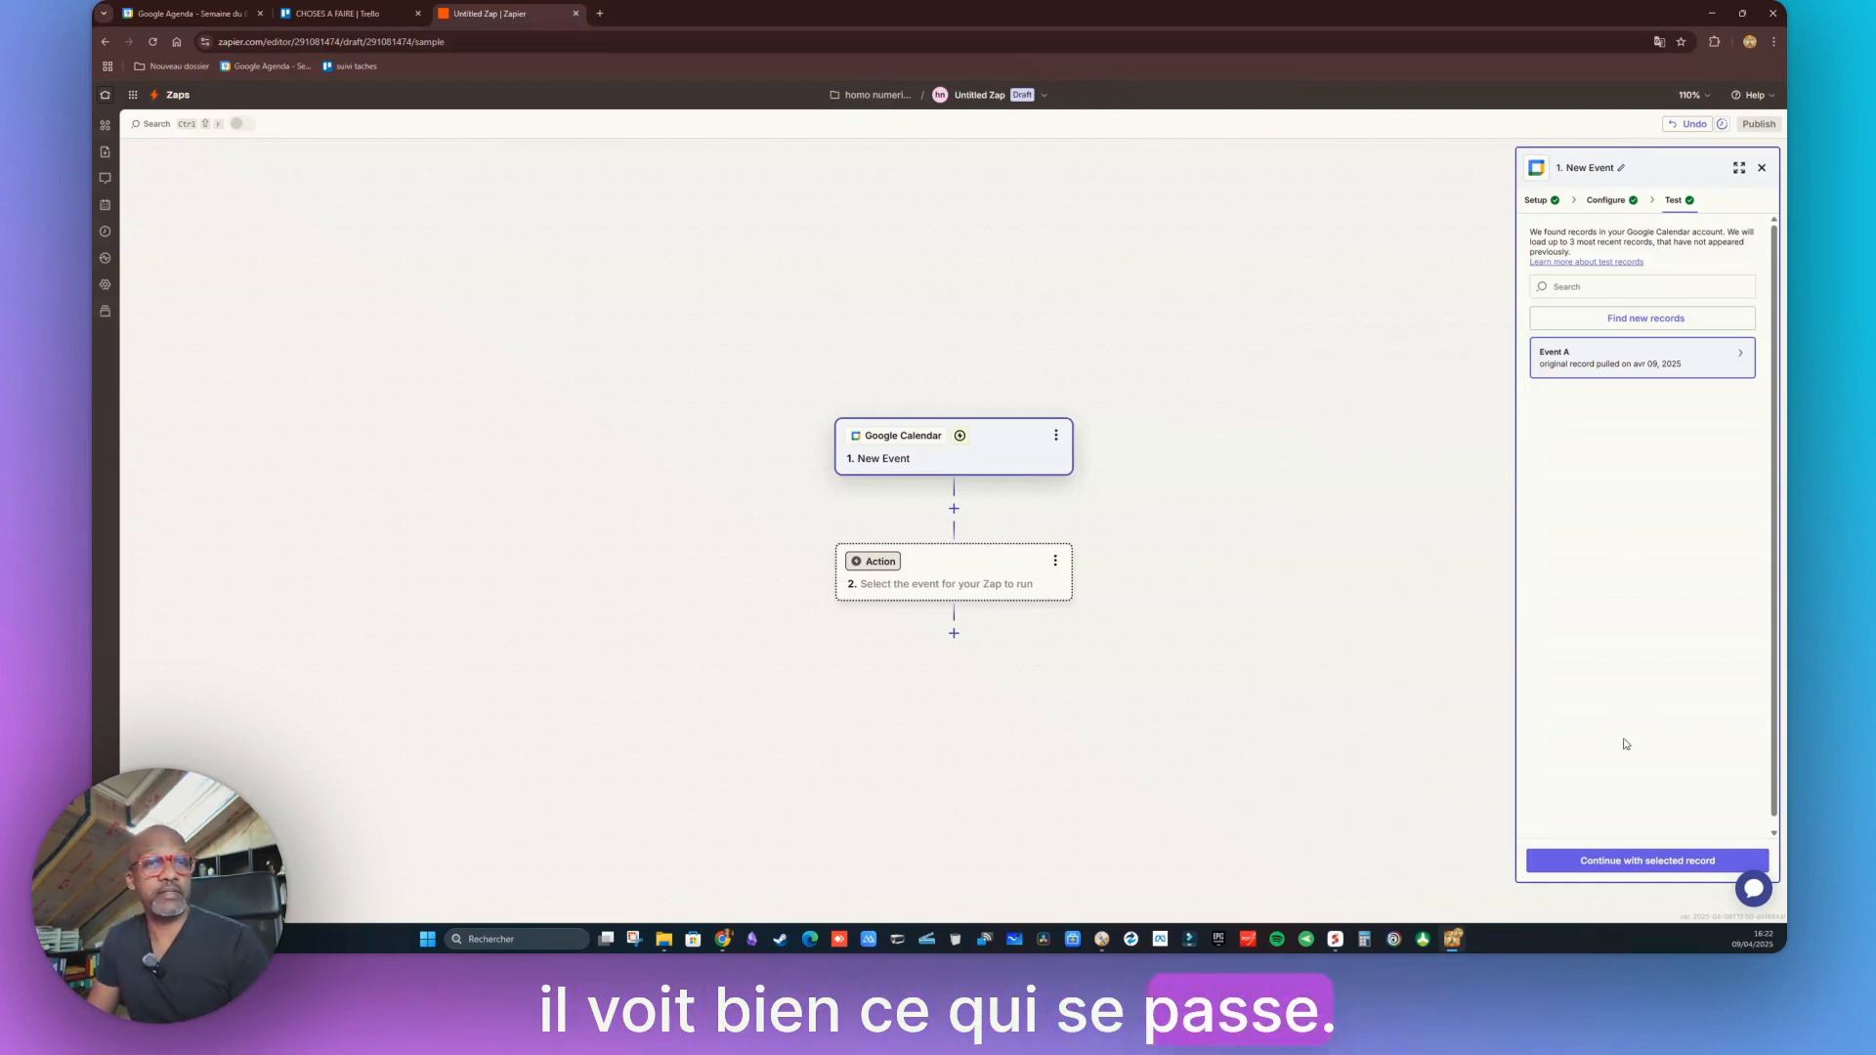
Continue with the Event A record and pick Trello as the app for step 2
click(1648, 862)
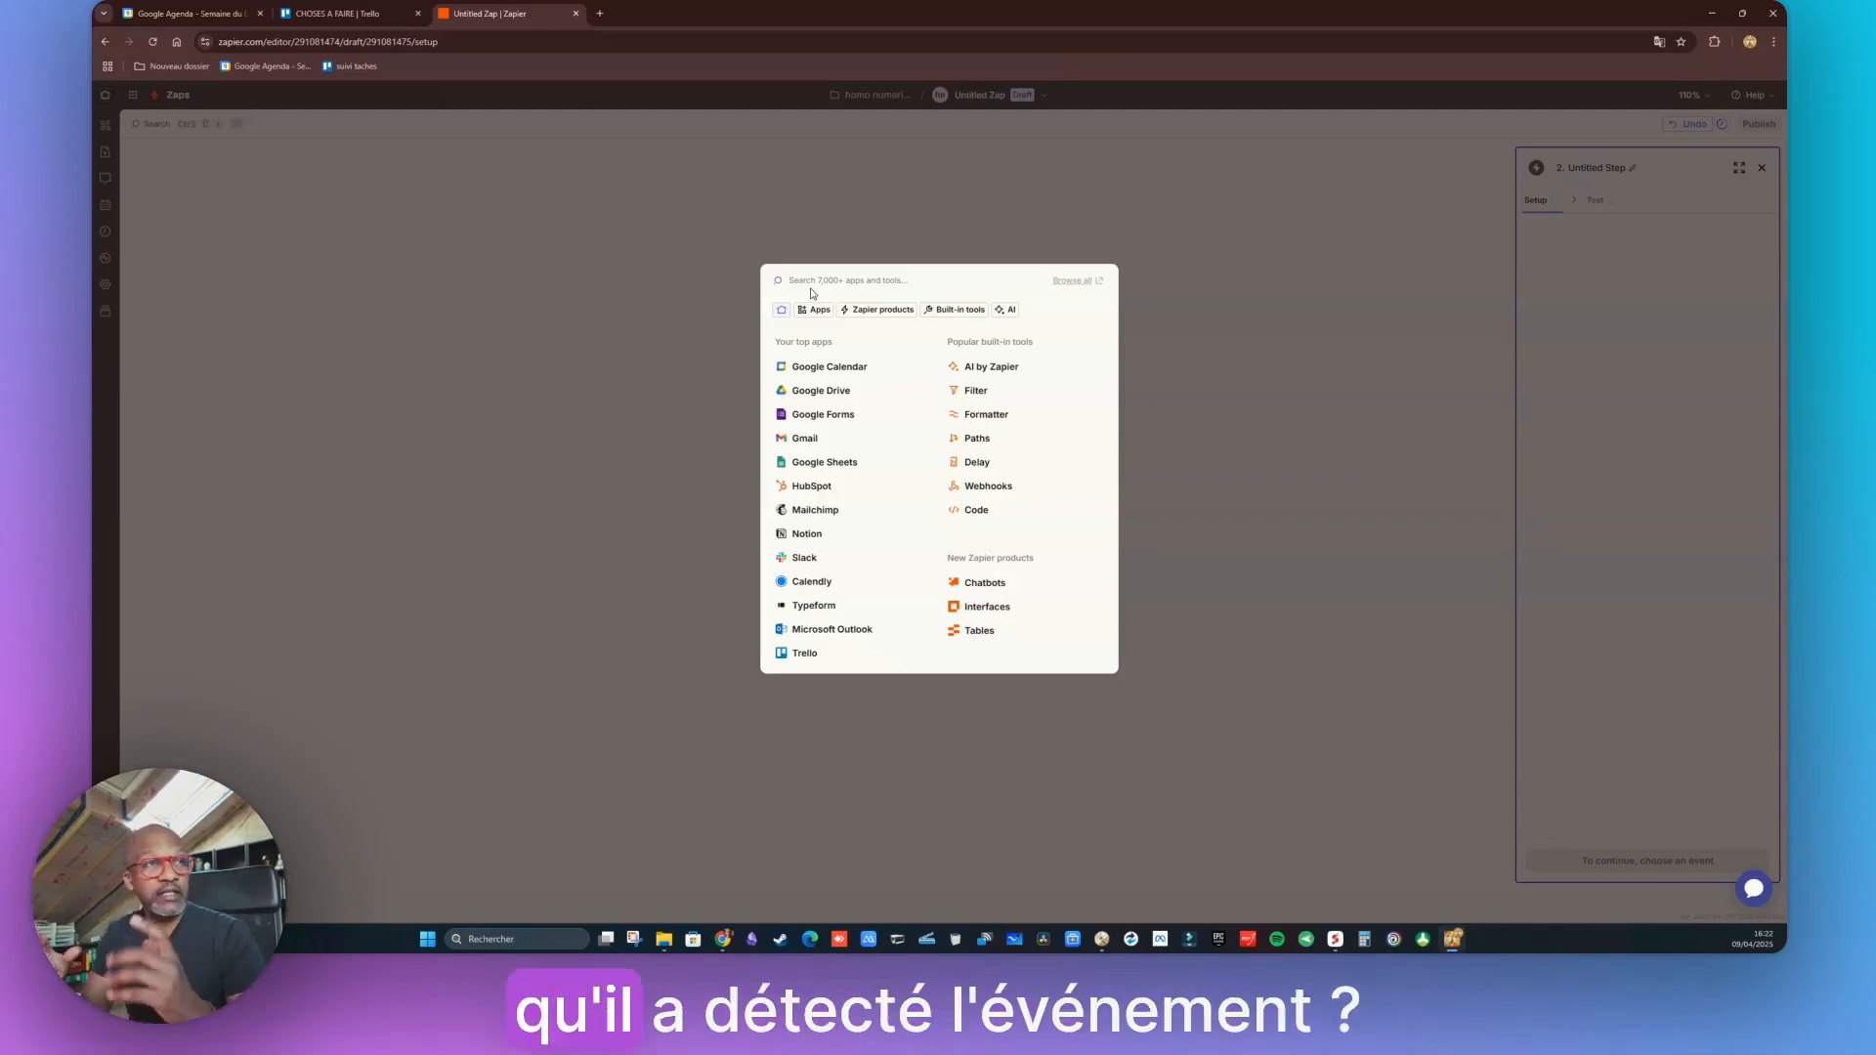
text(tr)
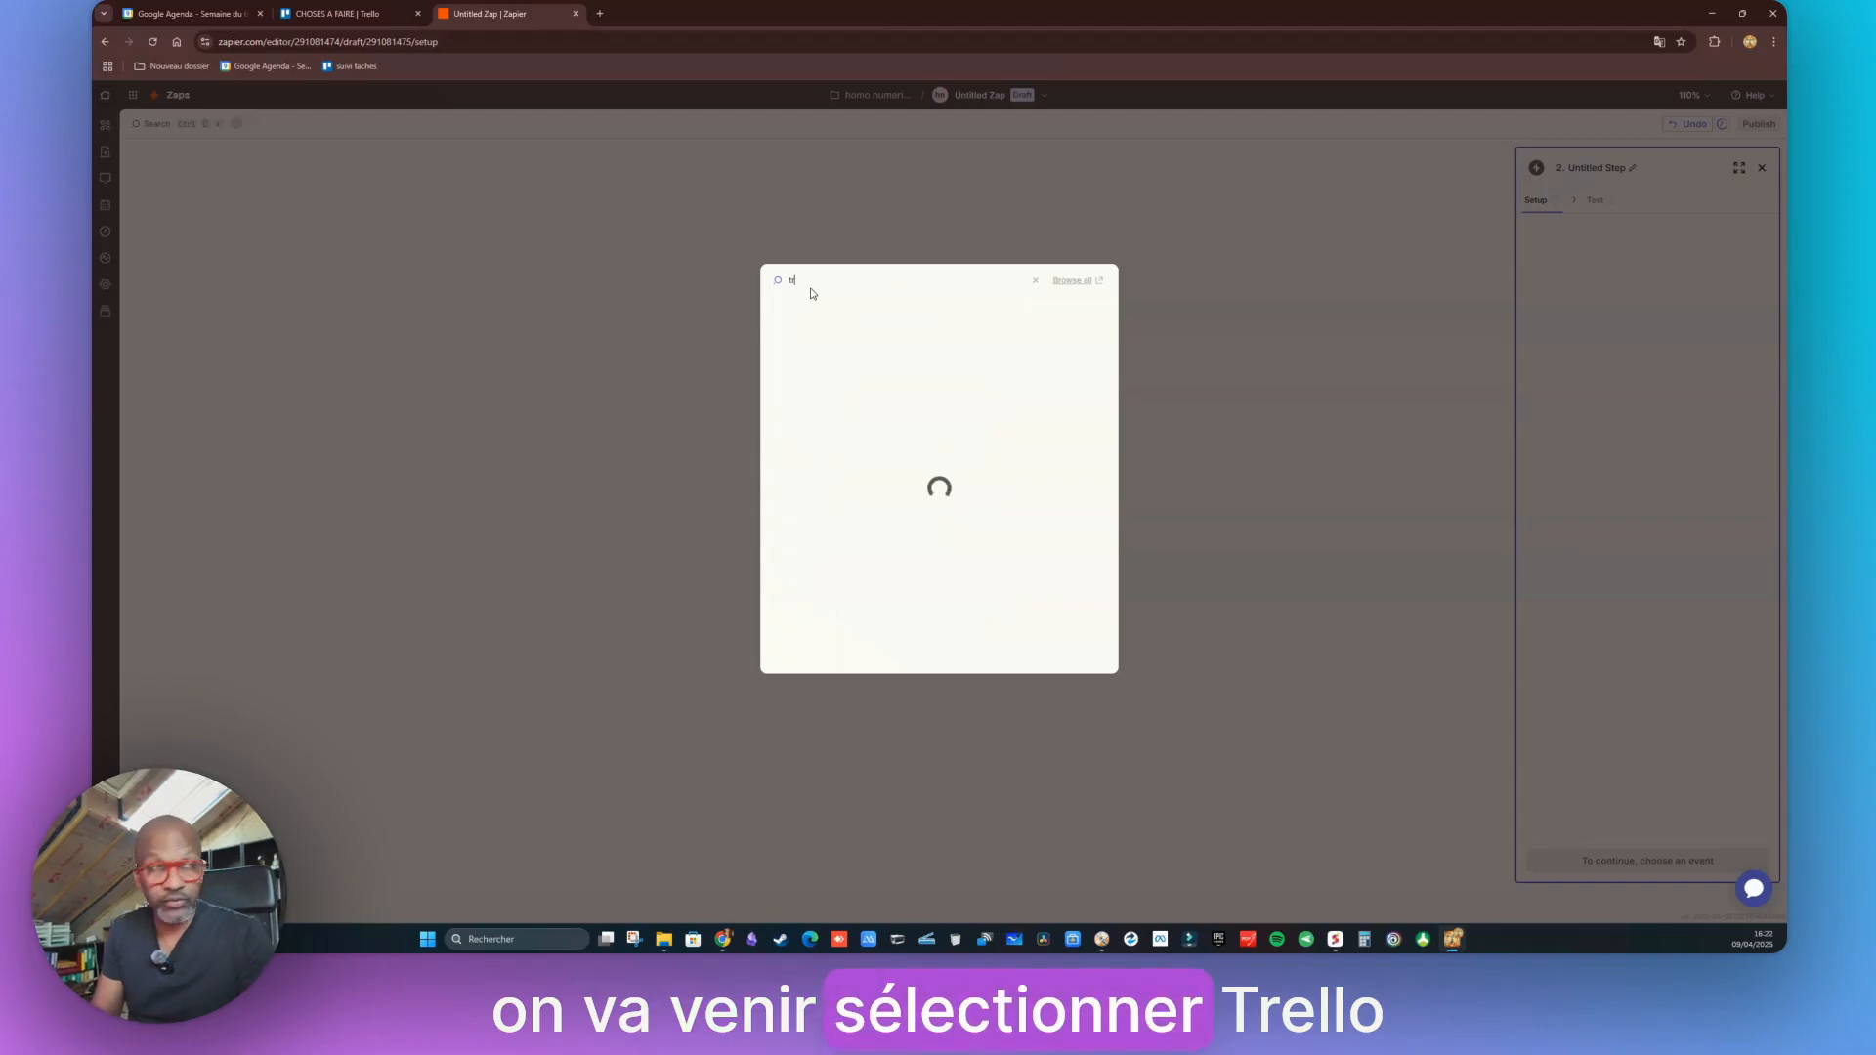
text(ello)
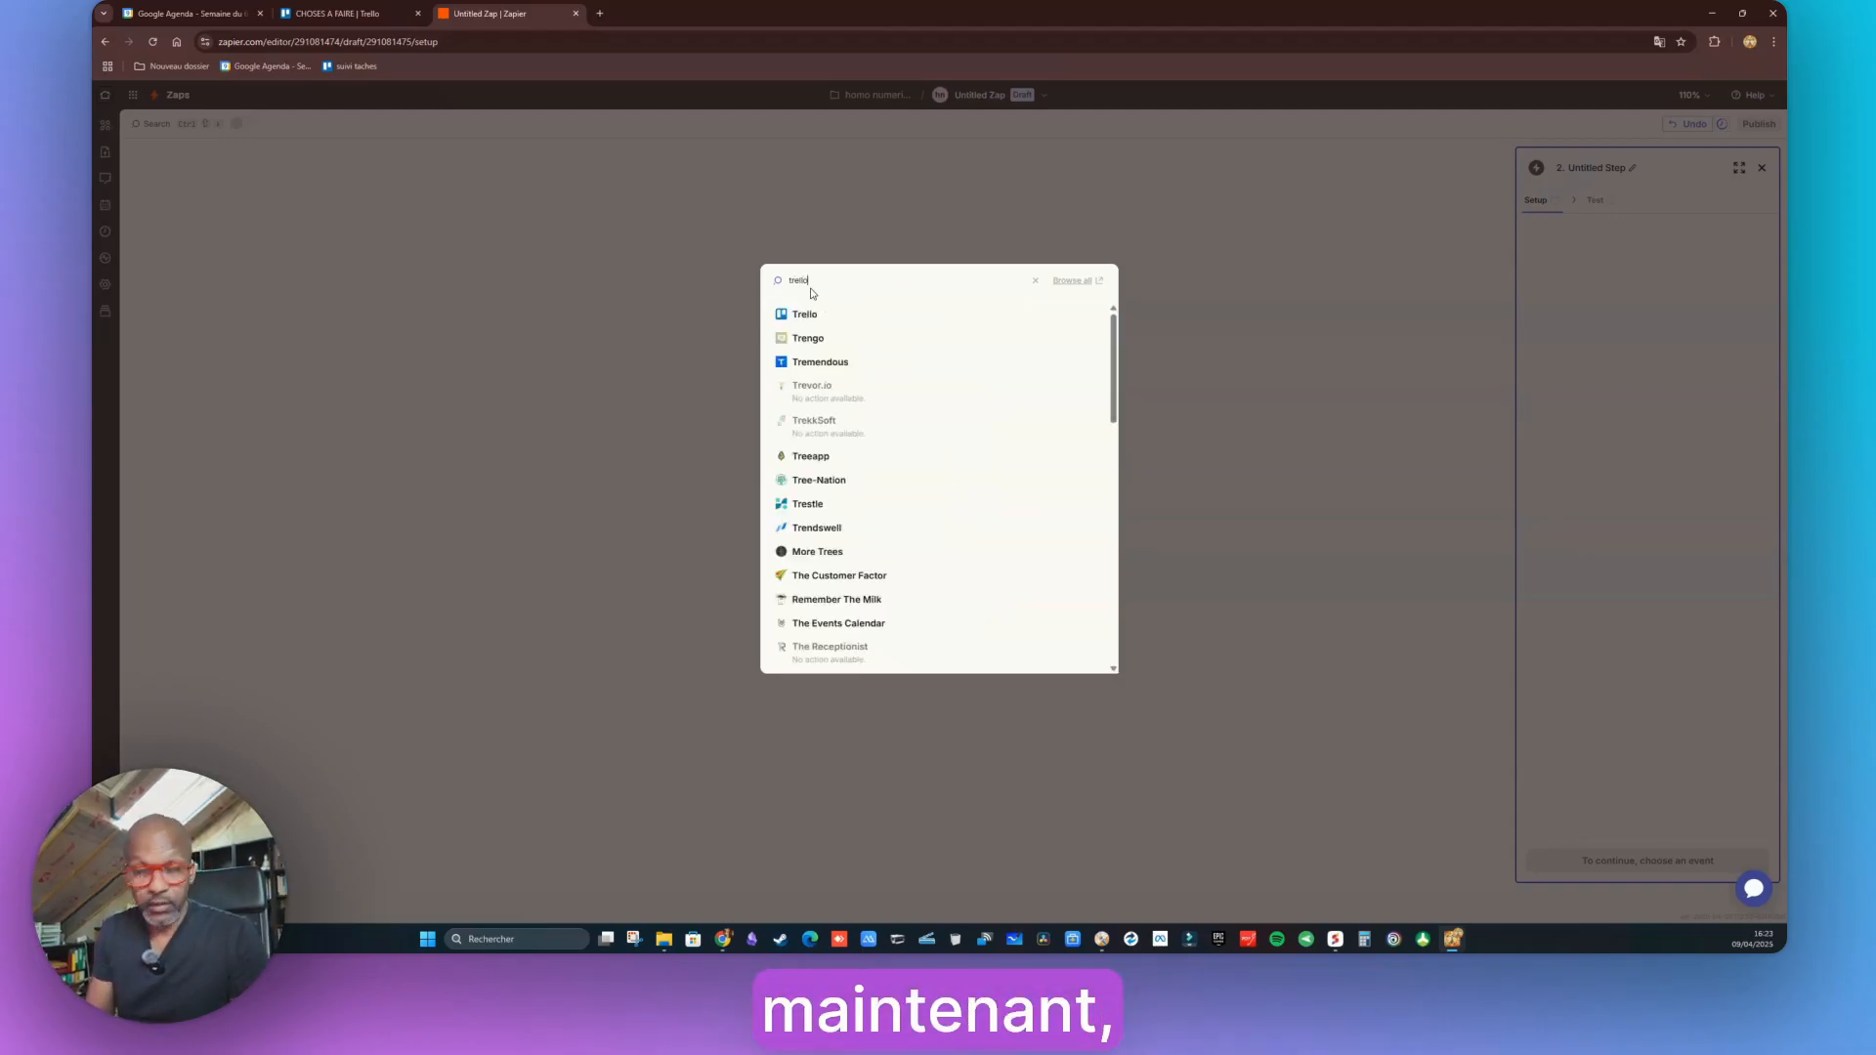
click(806, 315)
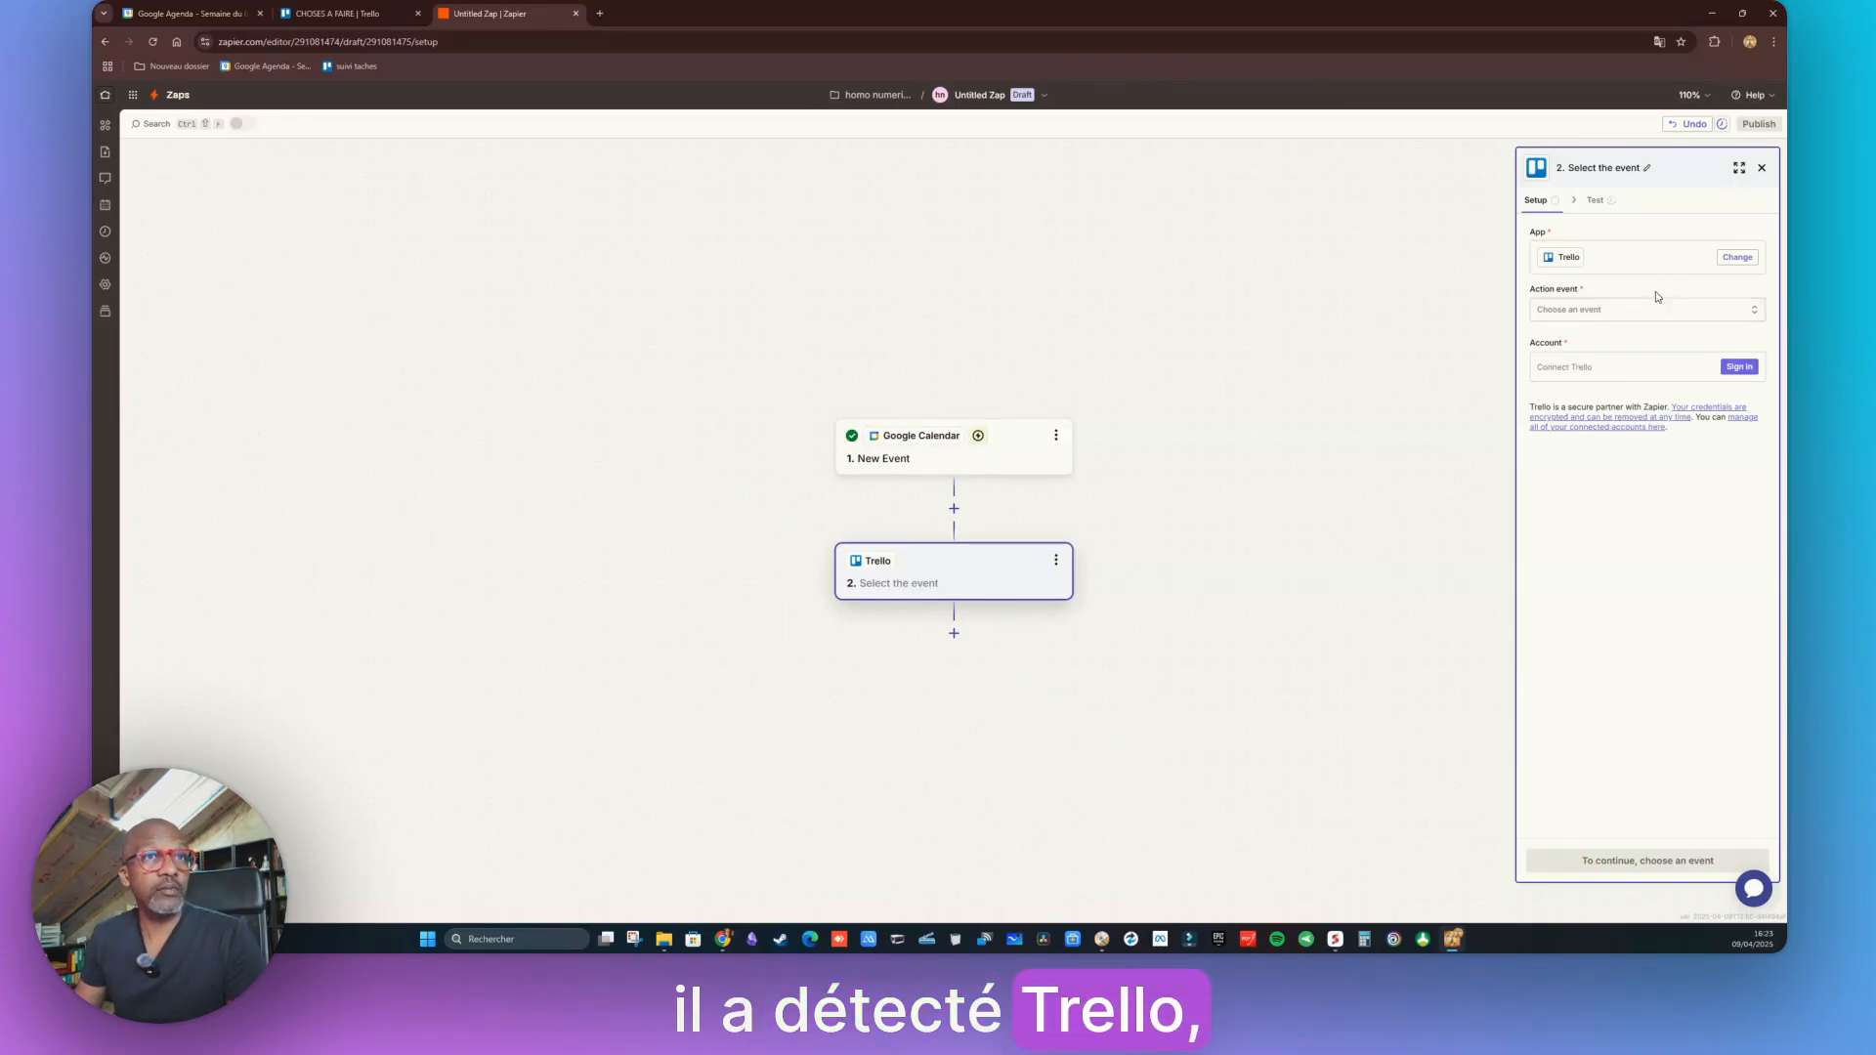
Choose Create Card as the Trello action event
click(1754, 310)
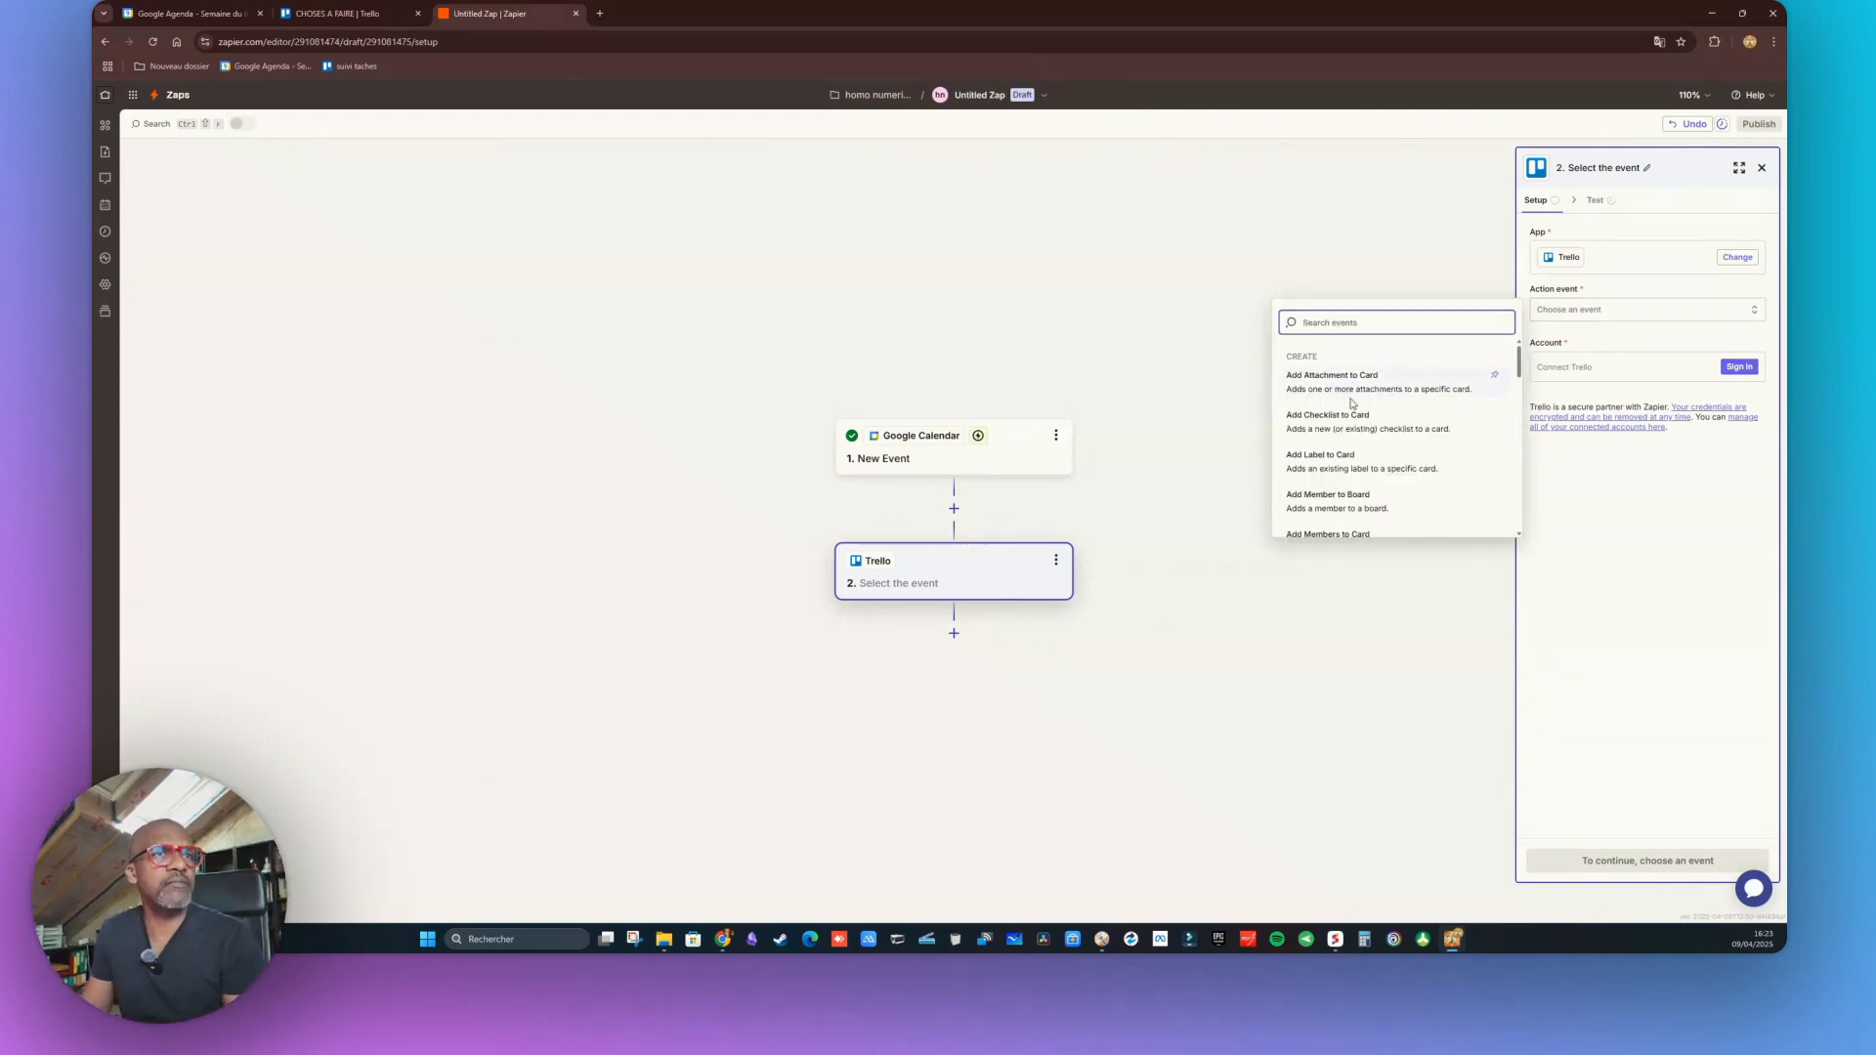
scroll(1376, 433, down, 3)
scroll(1369, 434, up, 2)
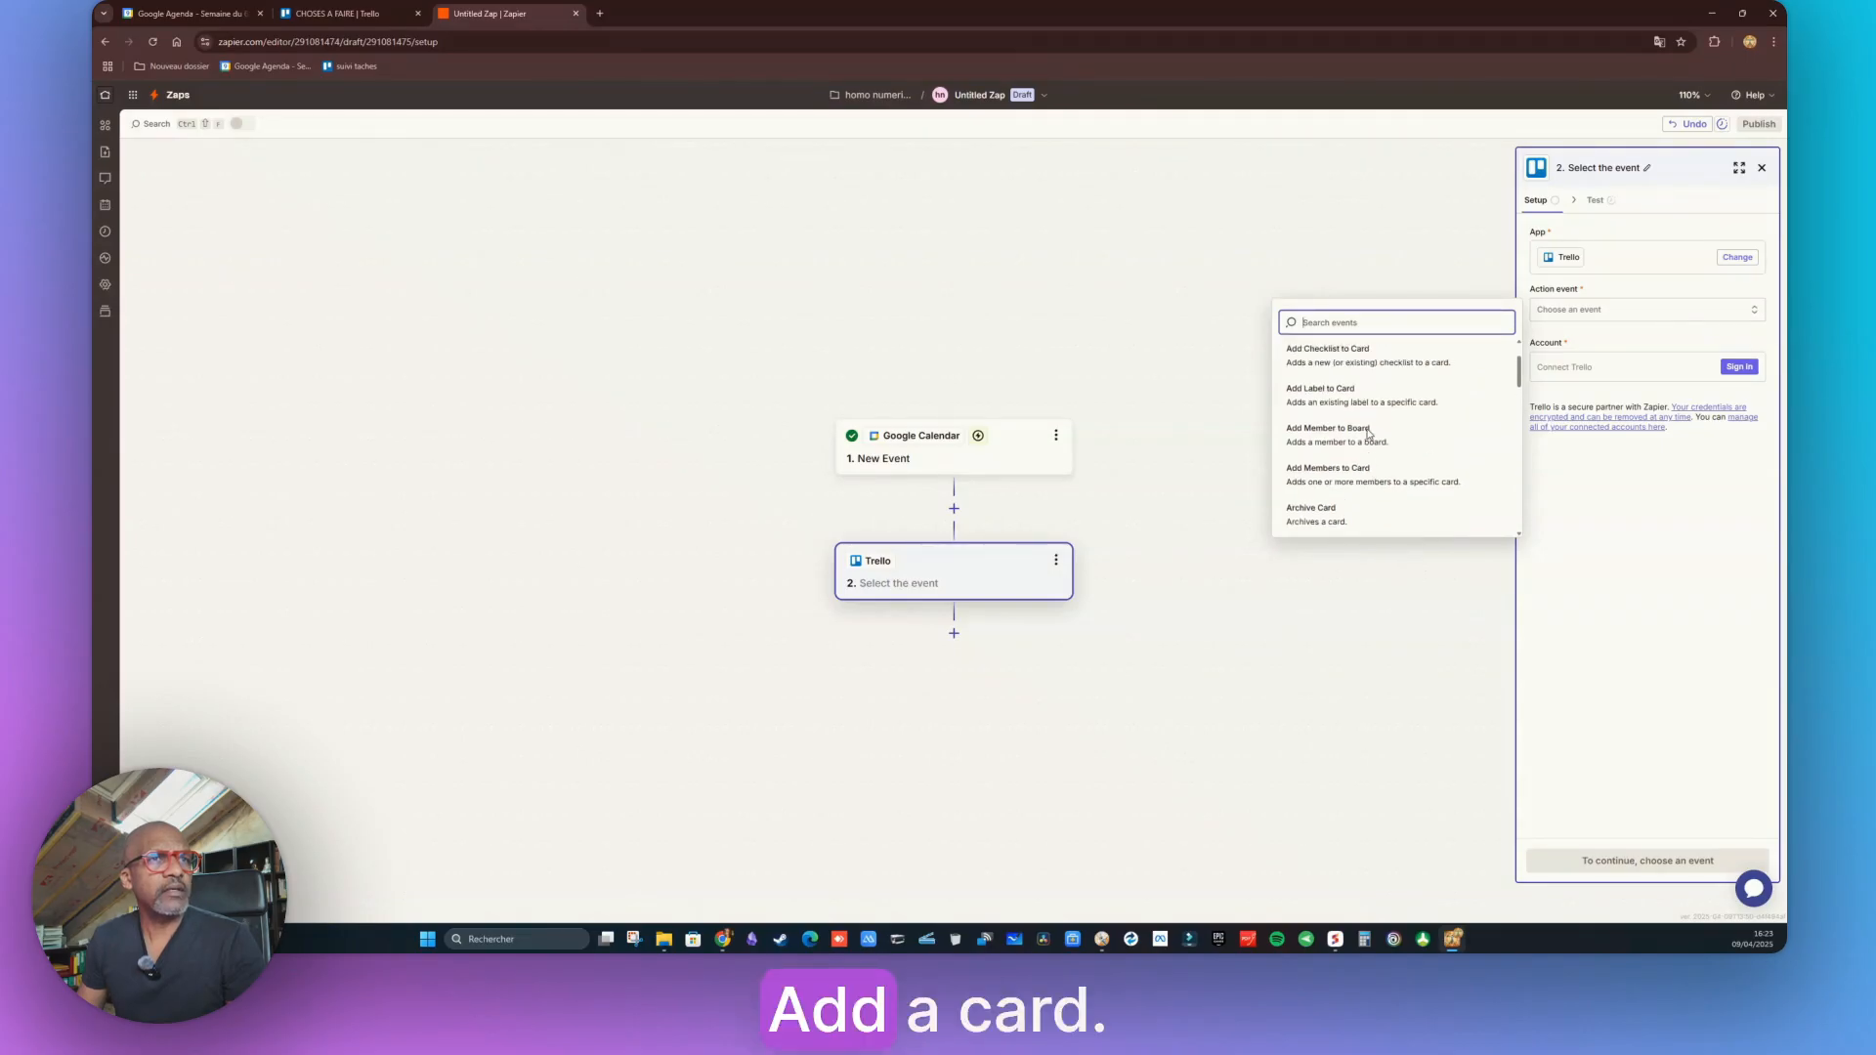
scroll(1355, 516, down, 2)
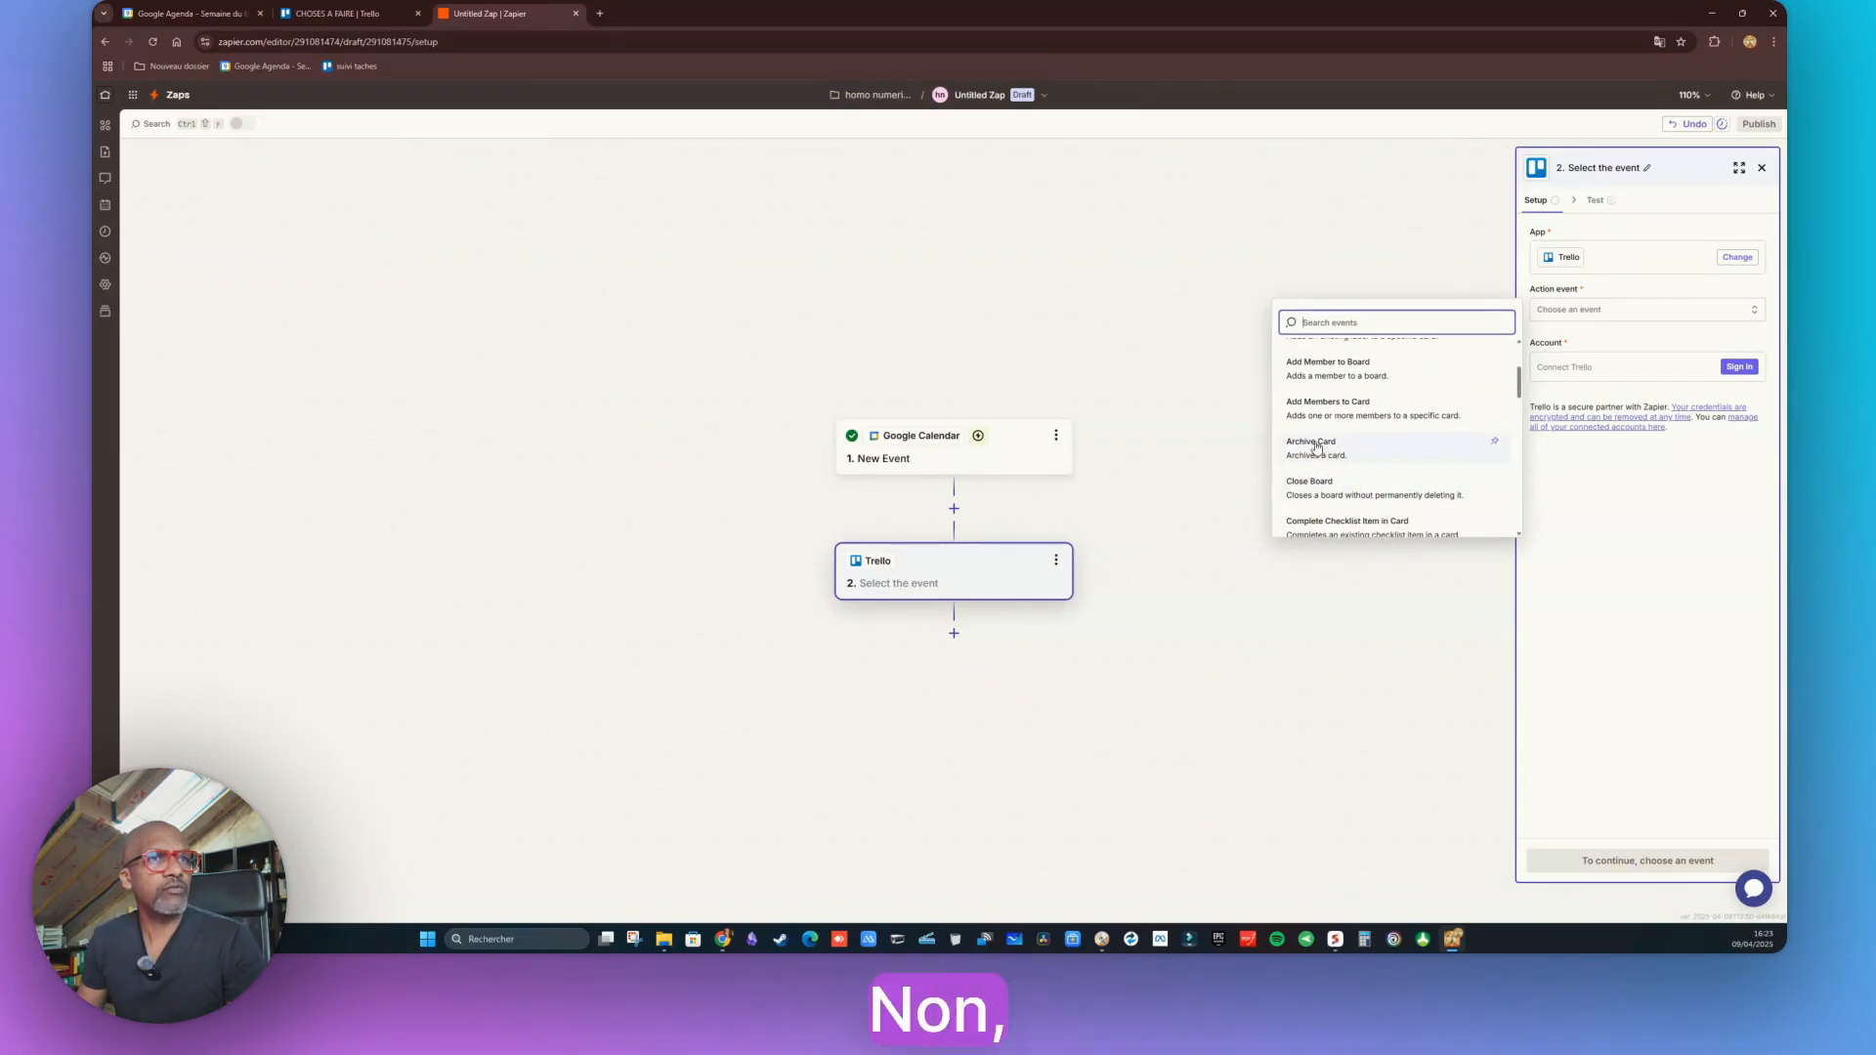
scroll(1350, 408, up, 1)
scroll(1348, 408, up, 2)
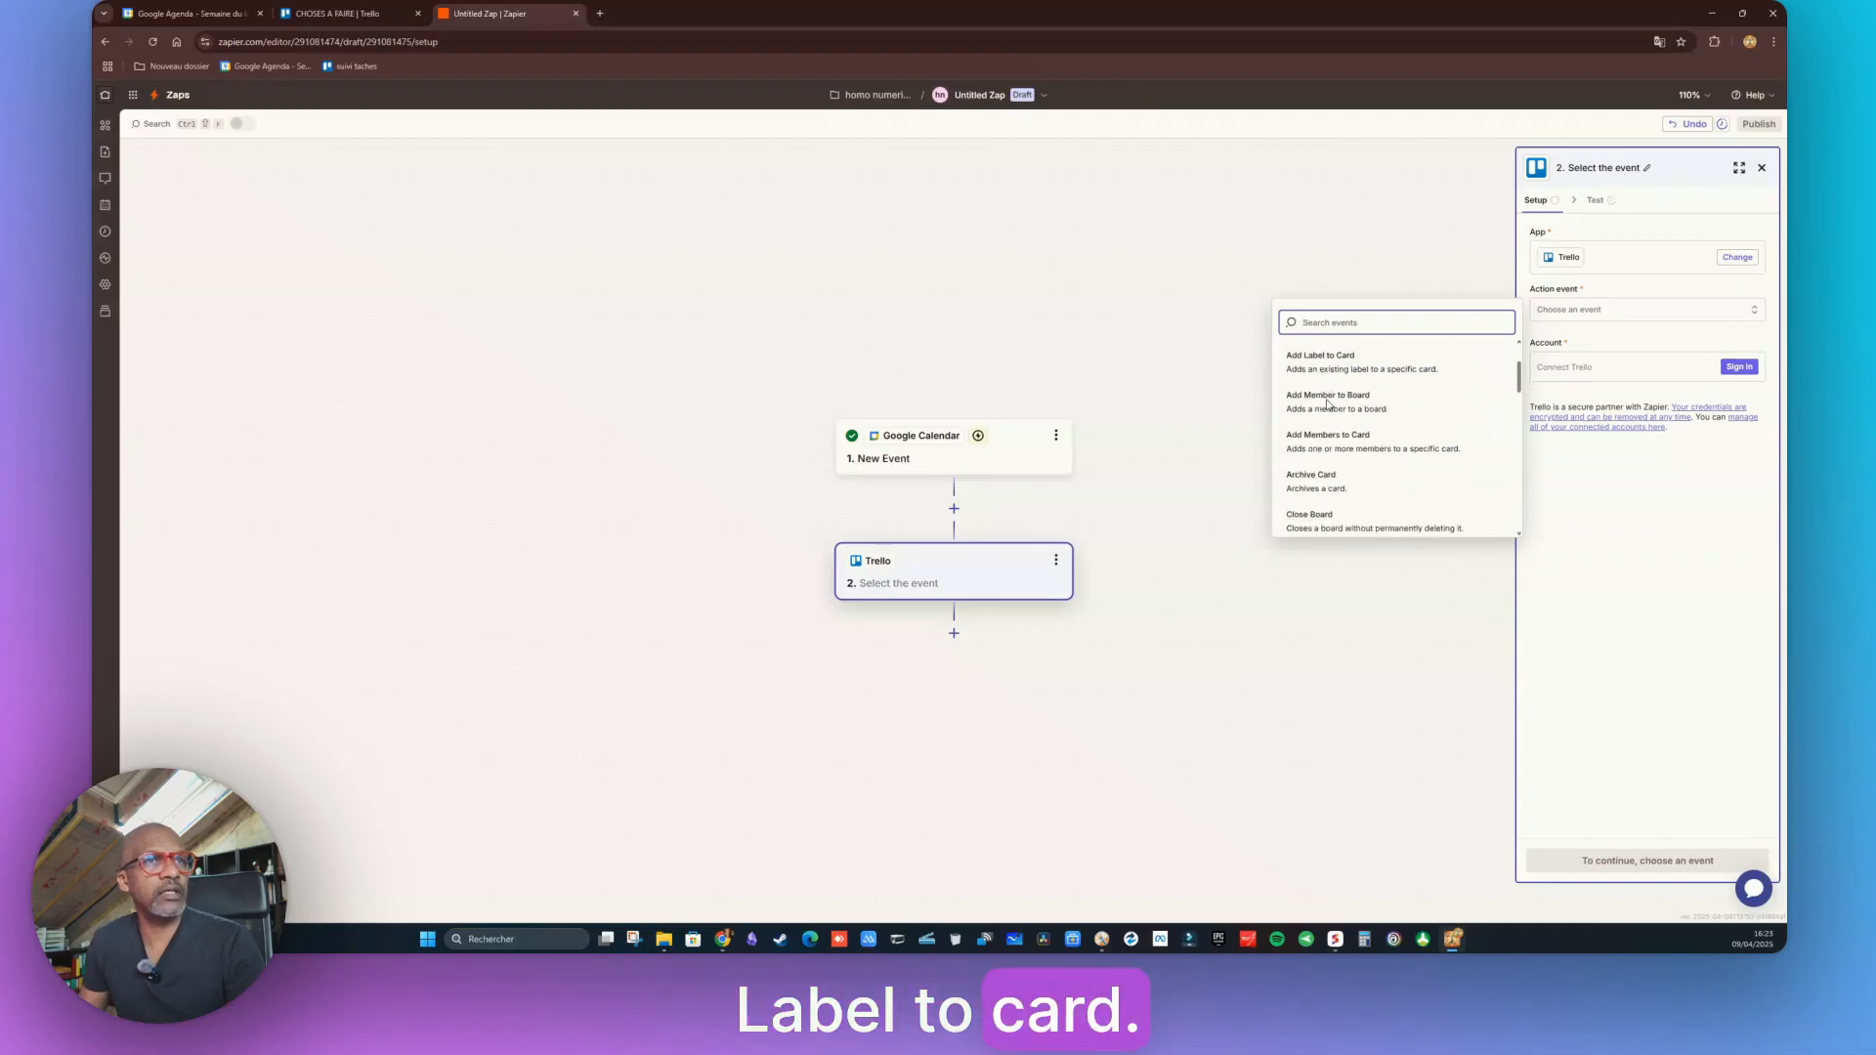
scroll(1337, 465, down, 3)
scroll(1343, 463, down, 2)
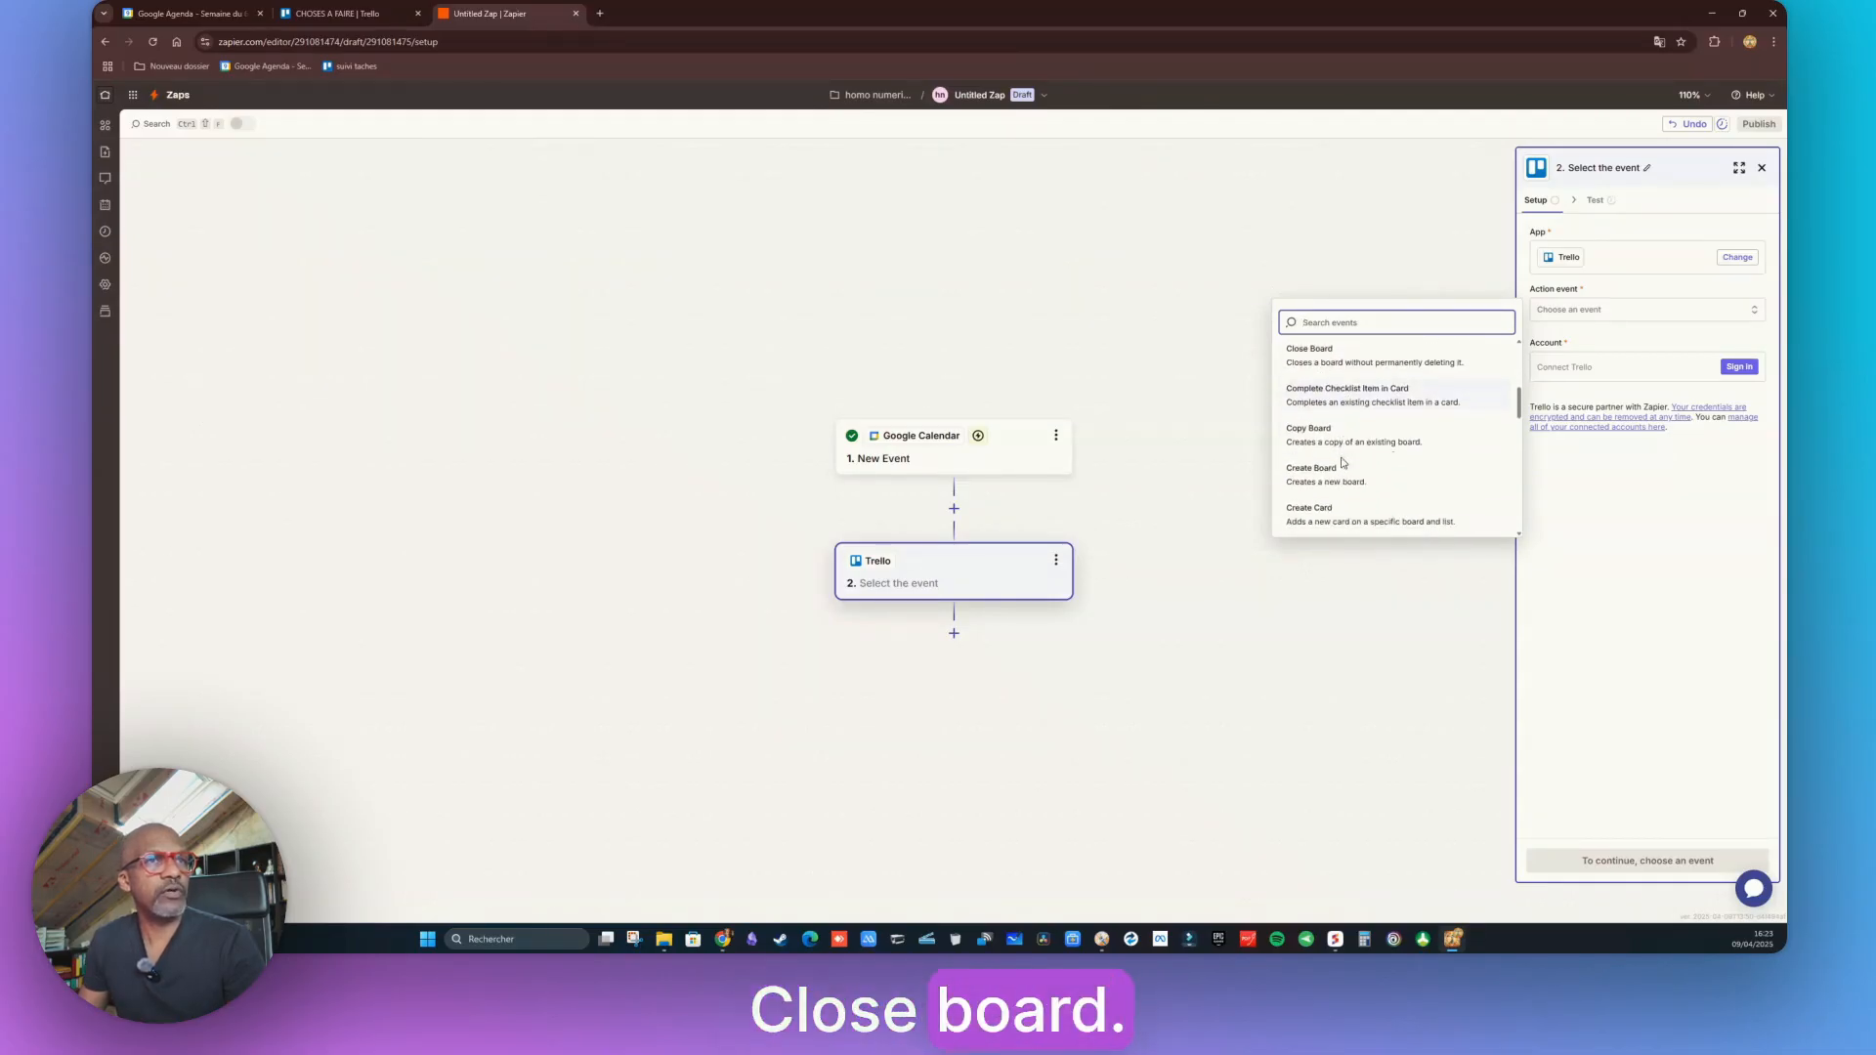
scroll(1314, 477, down, 1)
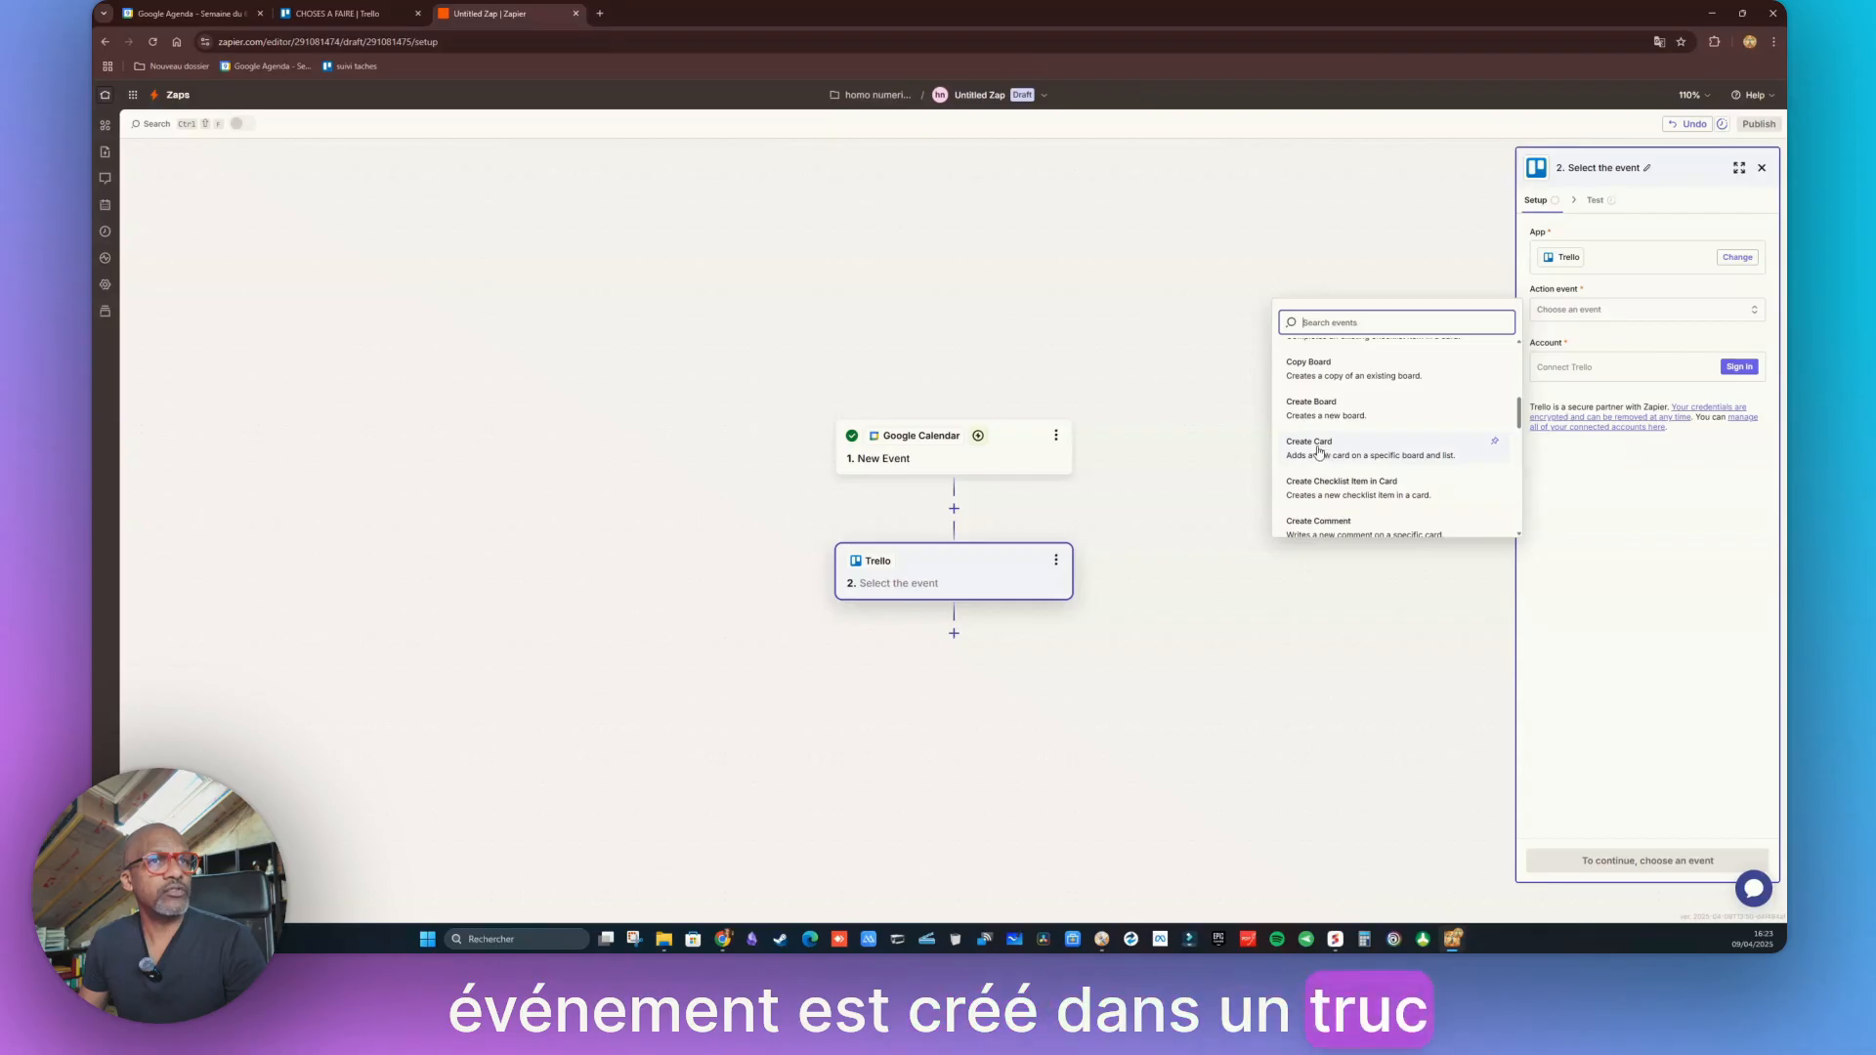
click(1320, 452)
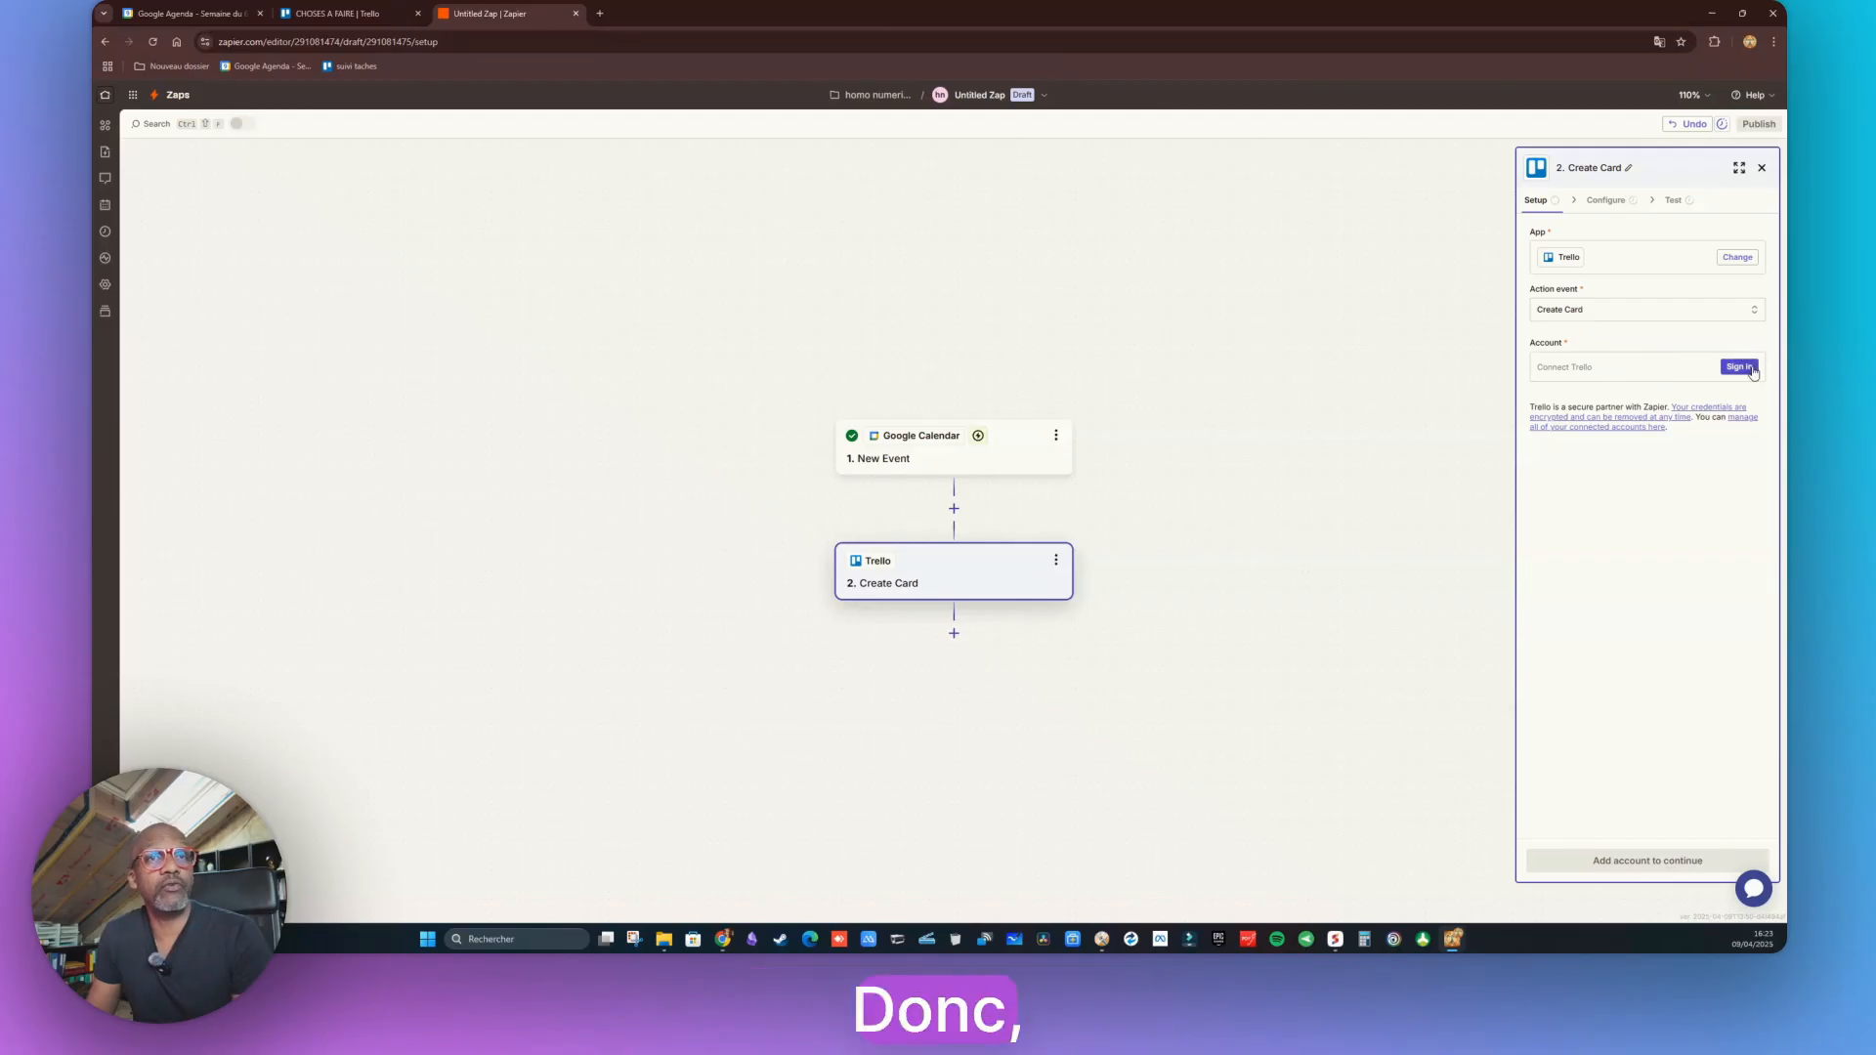
Sign in to Trello and authorize Zapier for the Create Card step
click(1739, 366)
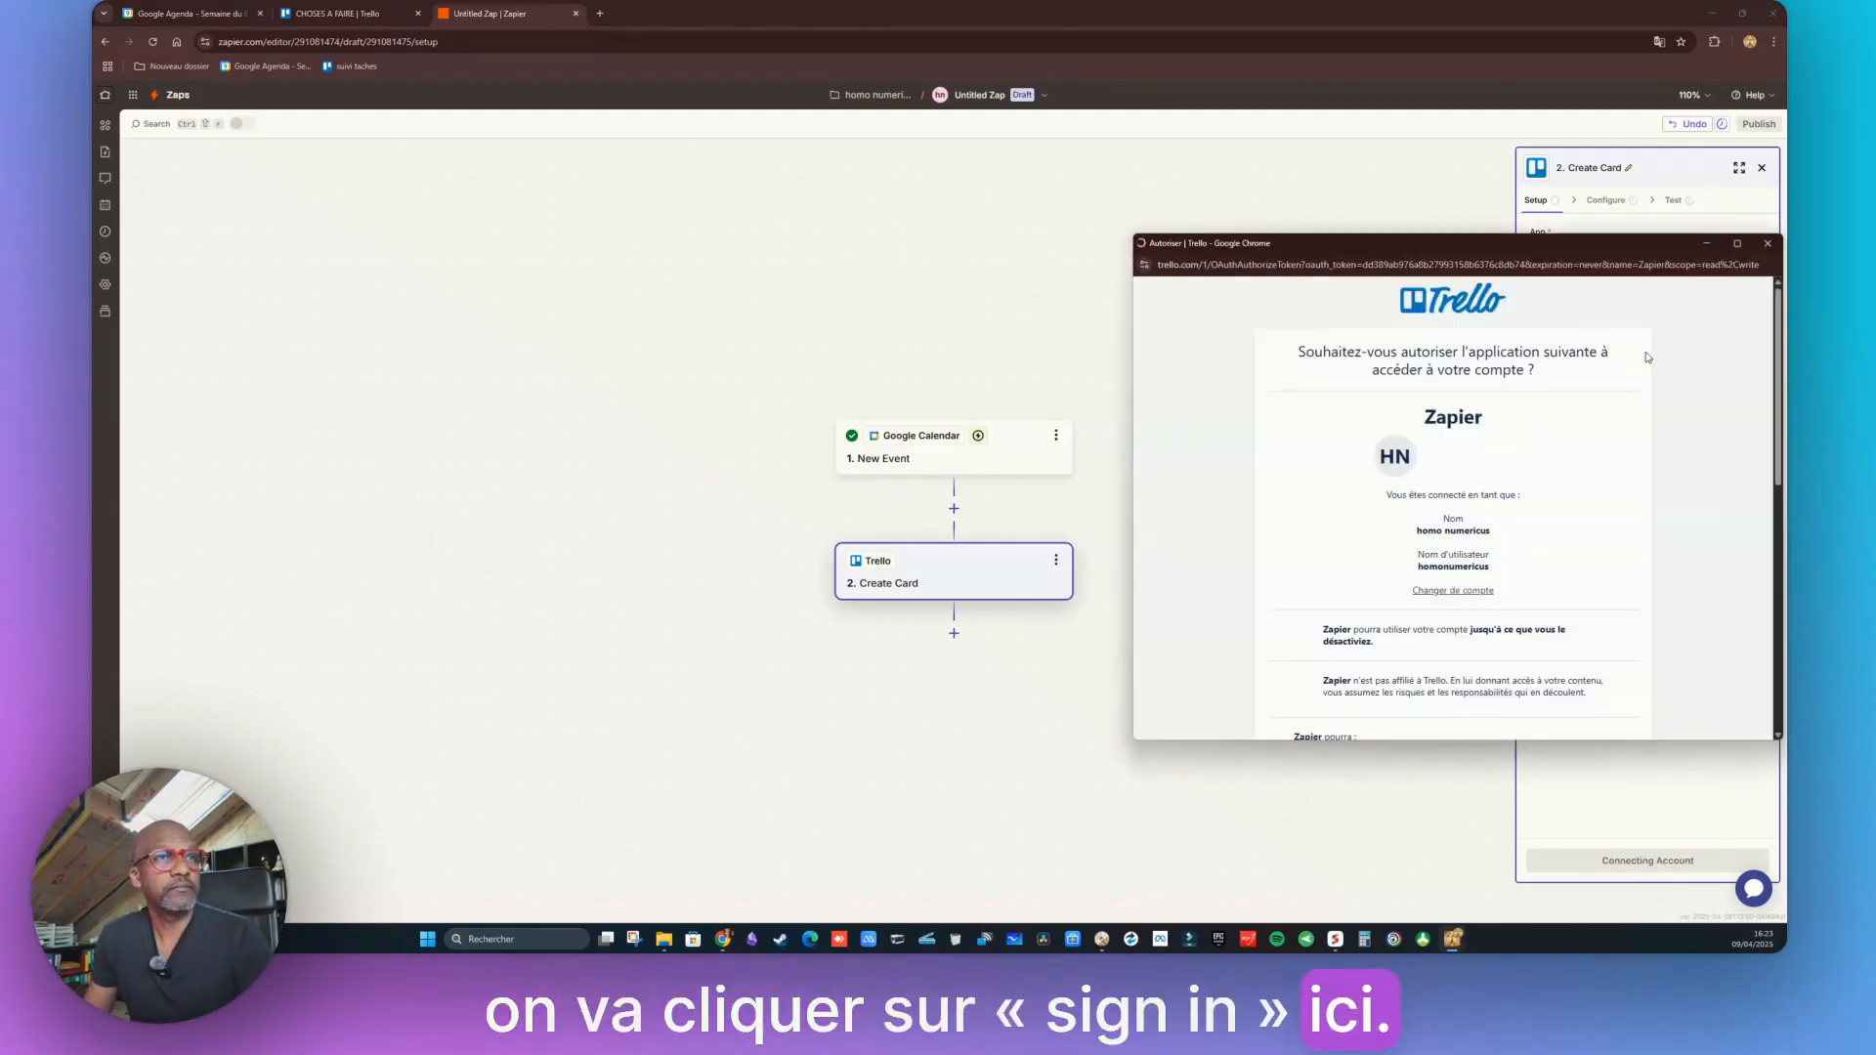
scroll(1463, 501, down, 10)
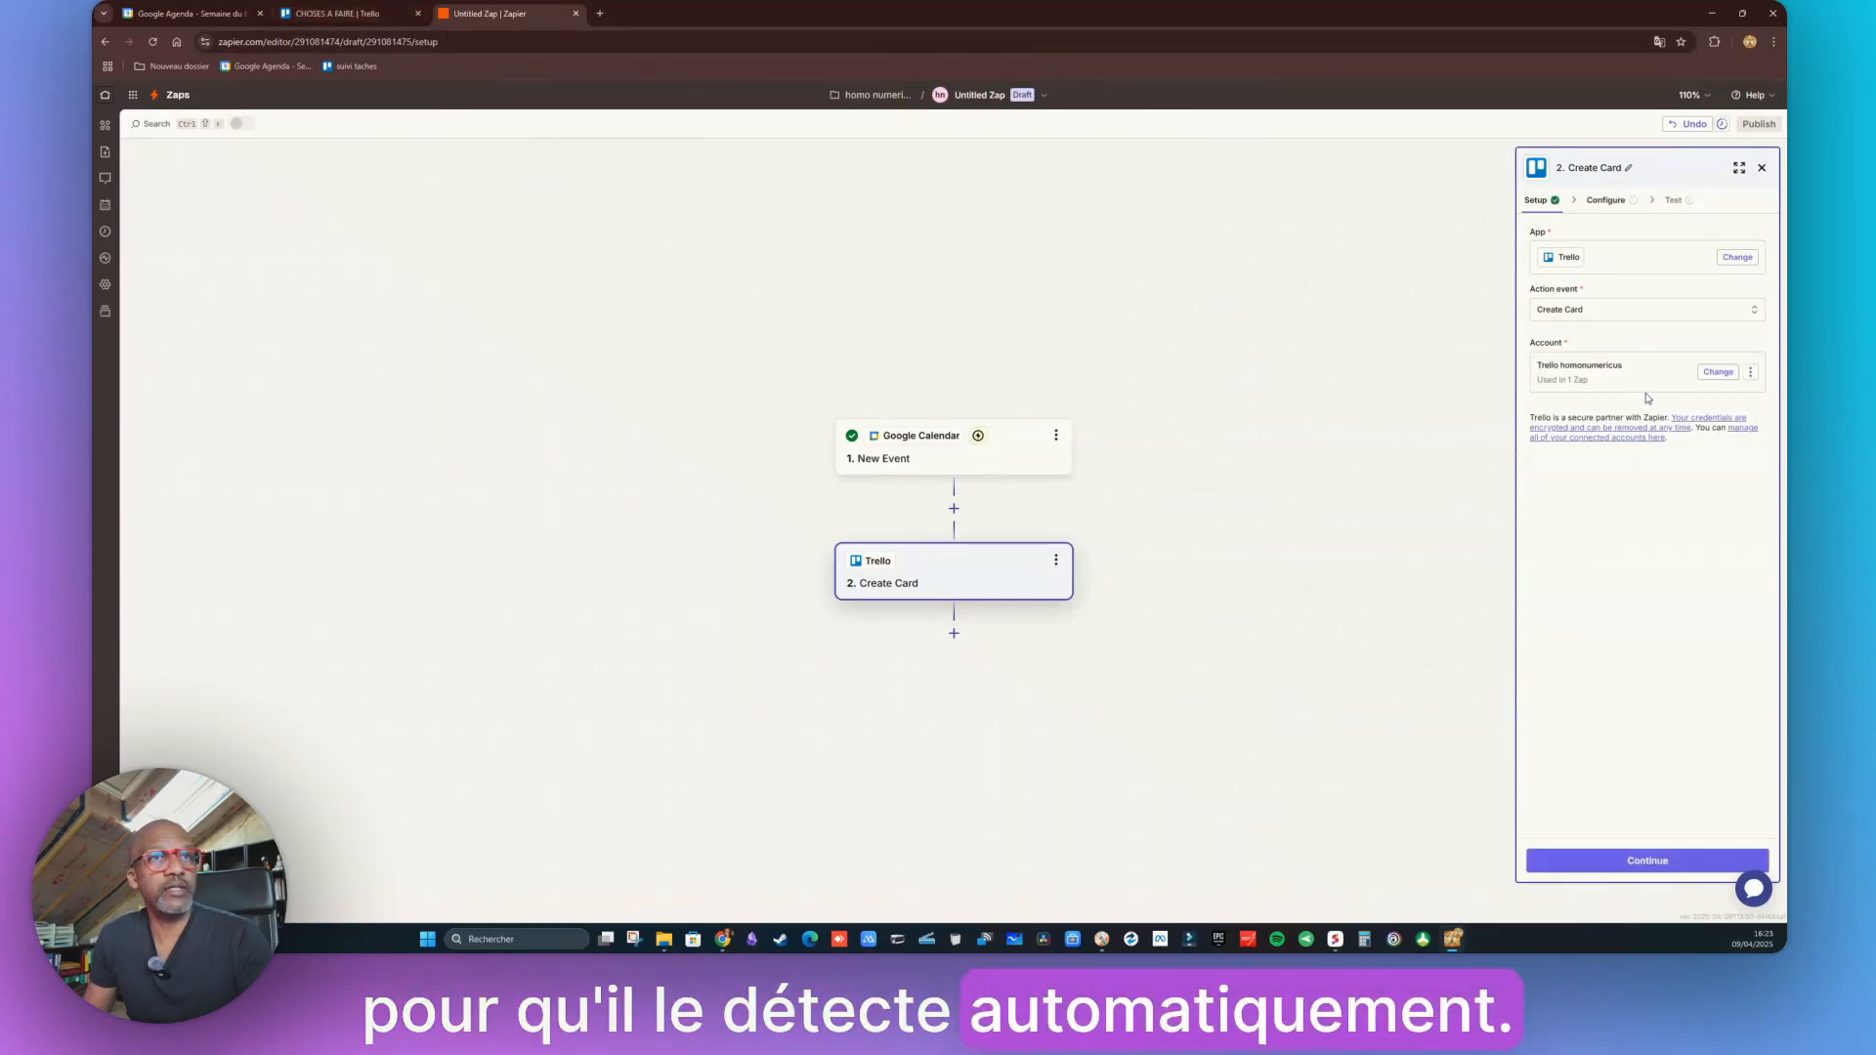
Set the Create Card destination to board CHOSES A FAIRE and list AGENDA
click(1657, 871)
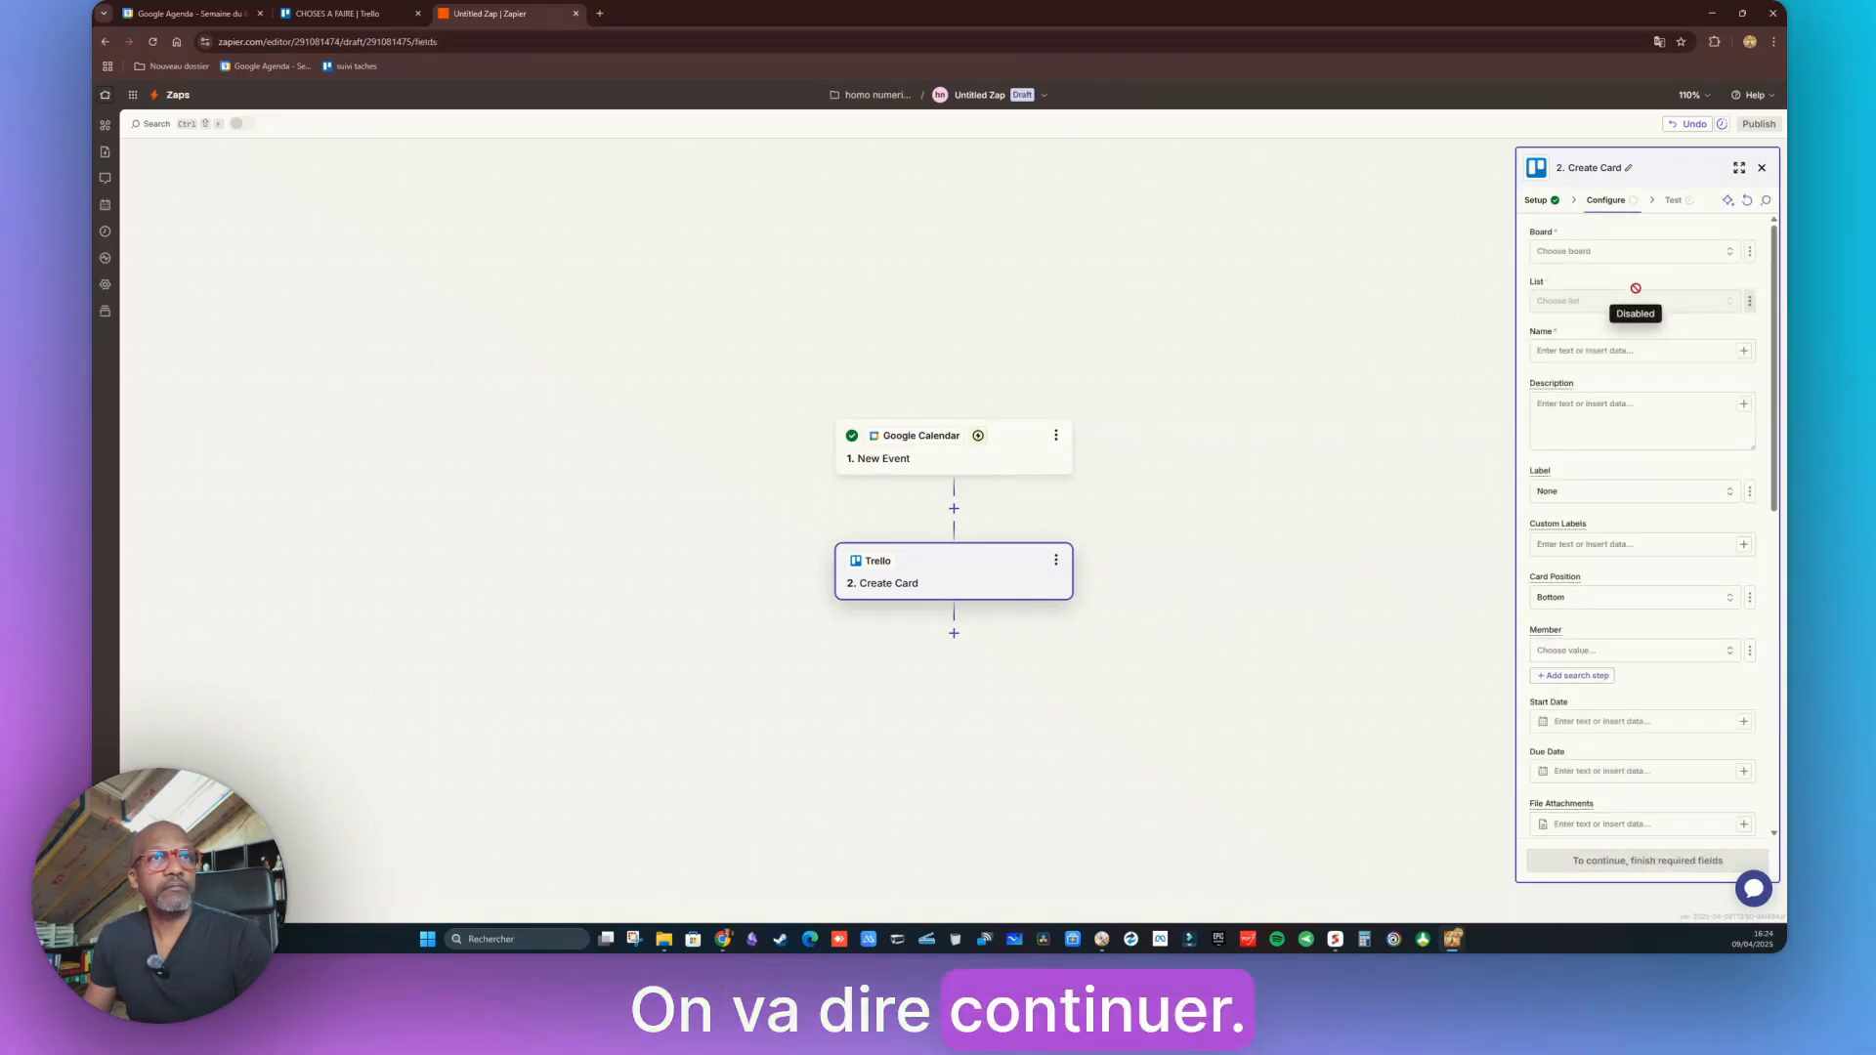
click(1731, 253)
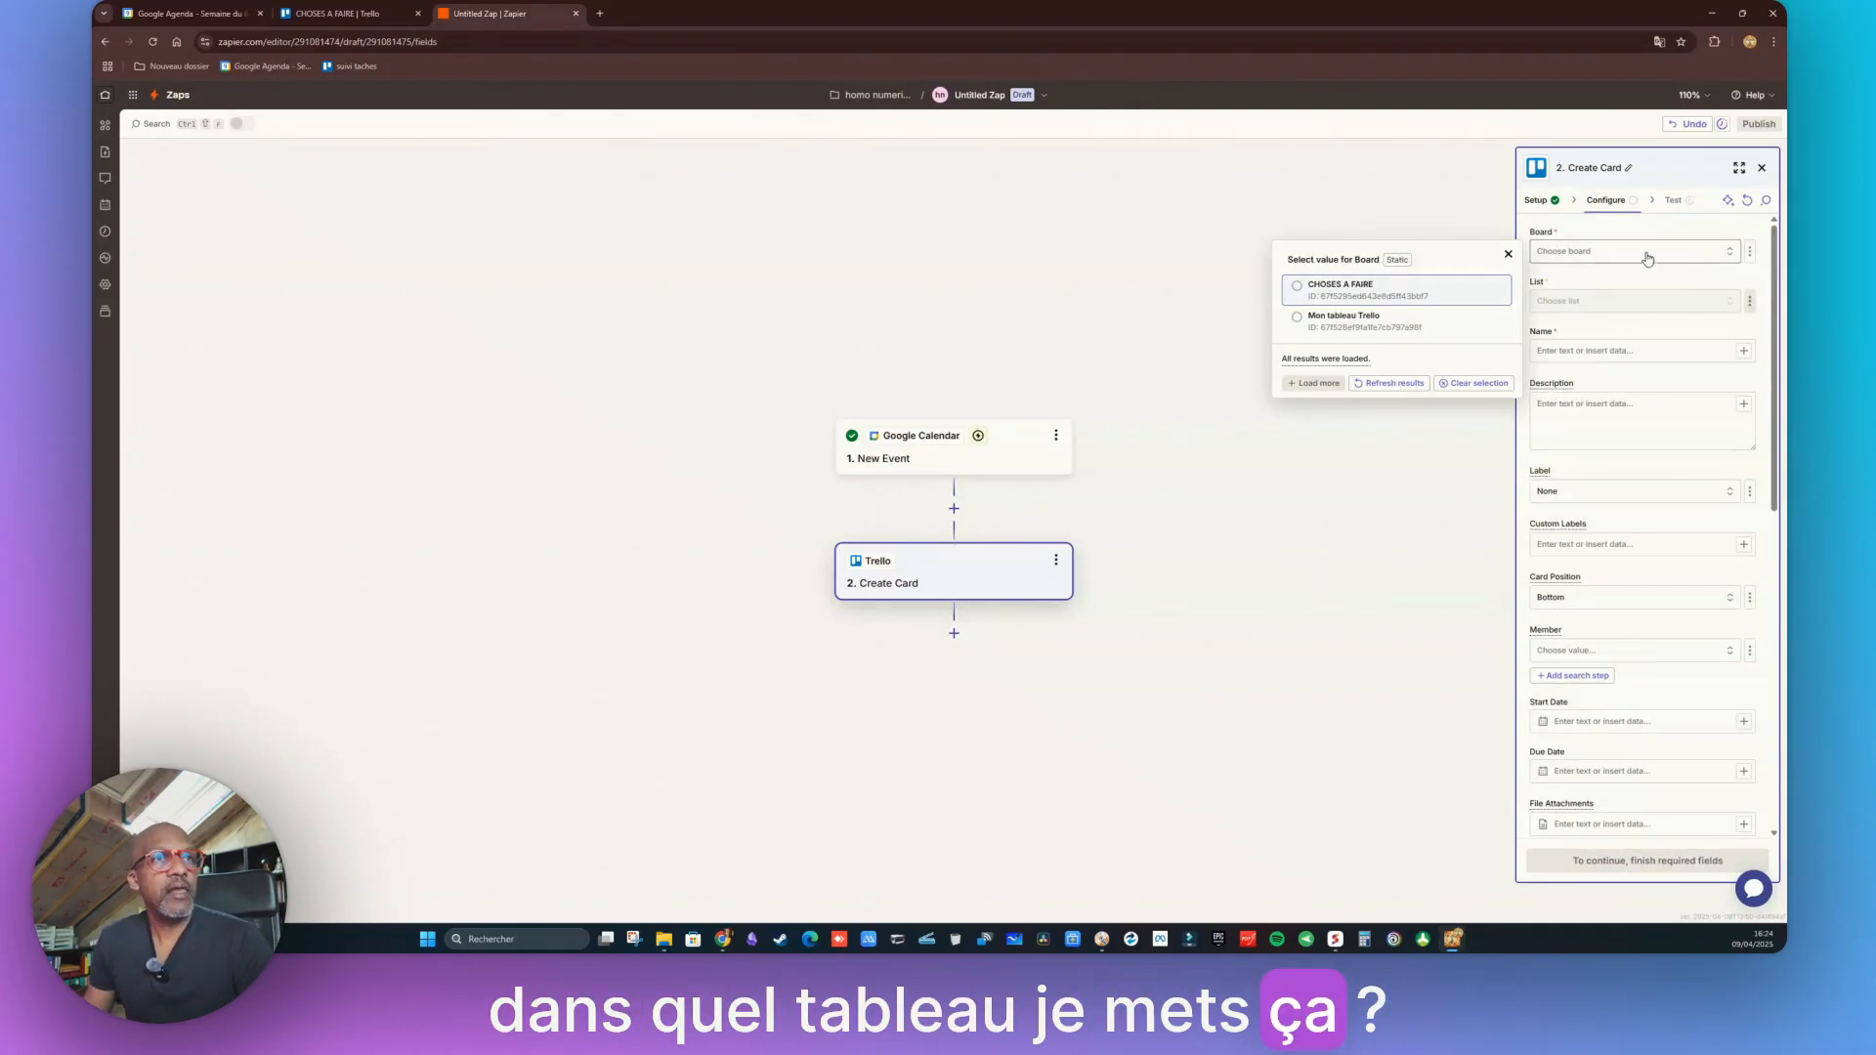
click(1292, 290)
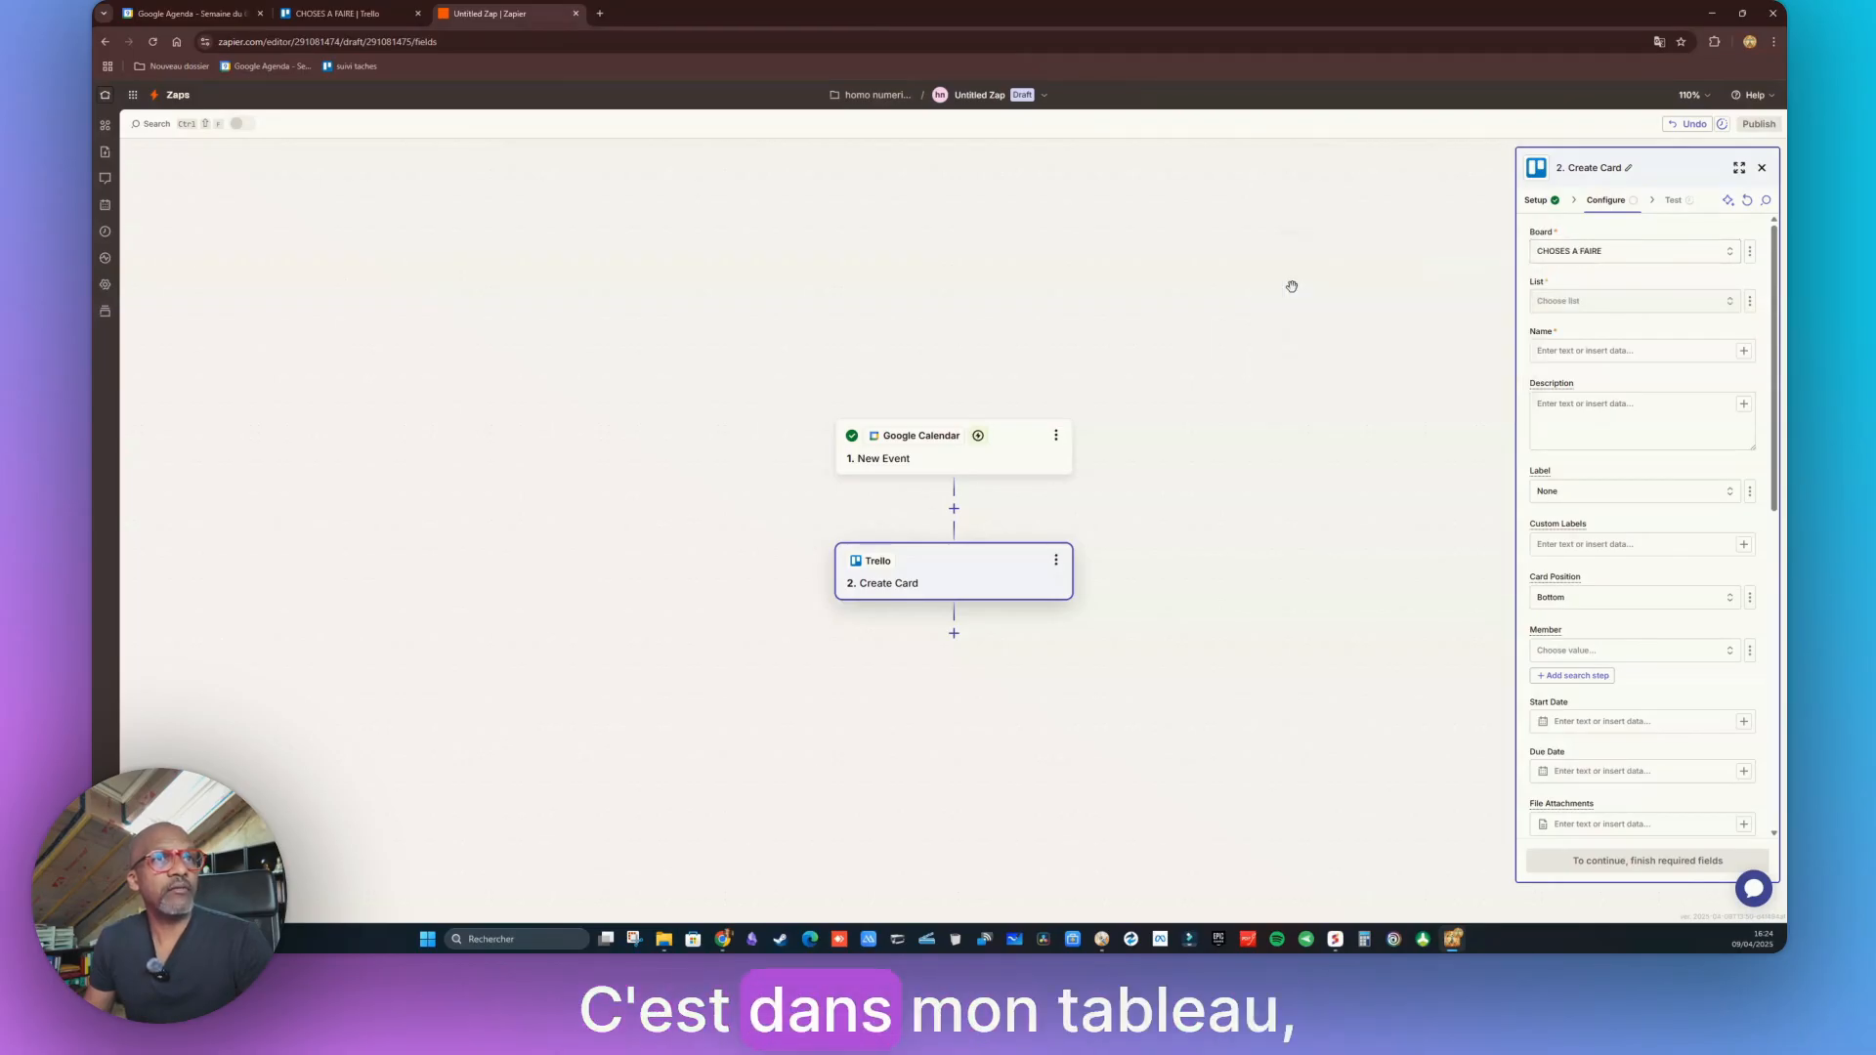
click(1733, 310)
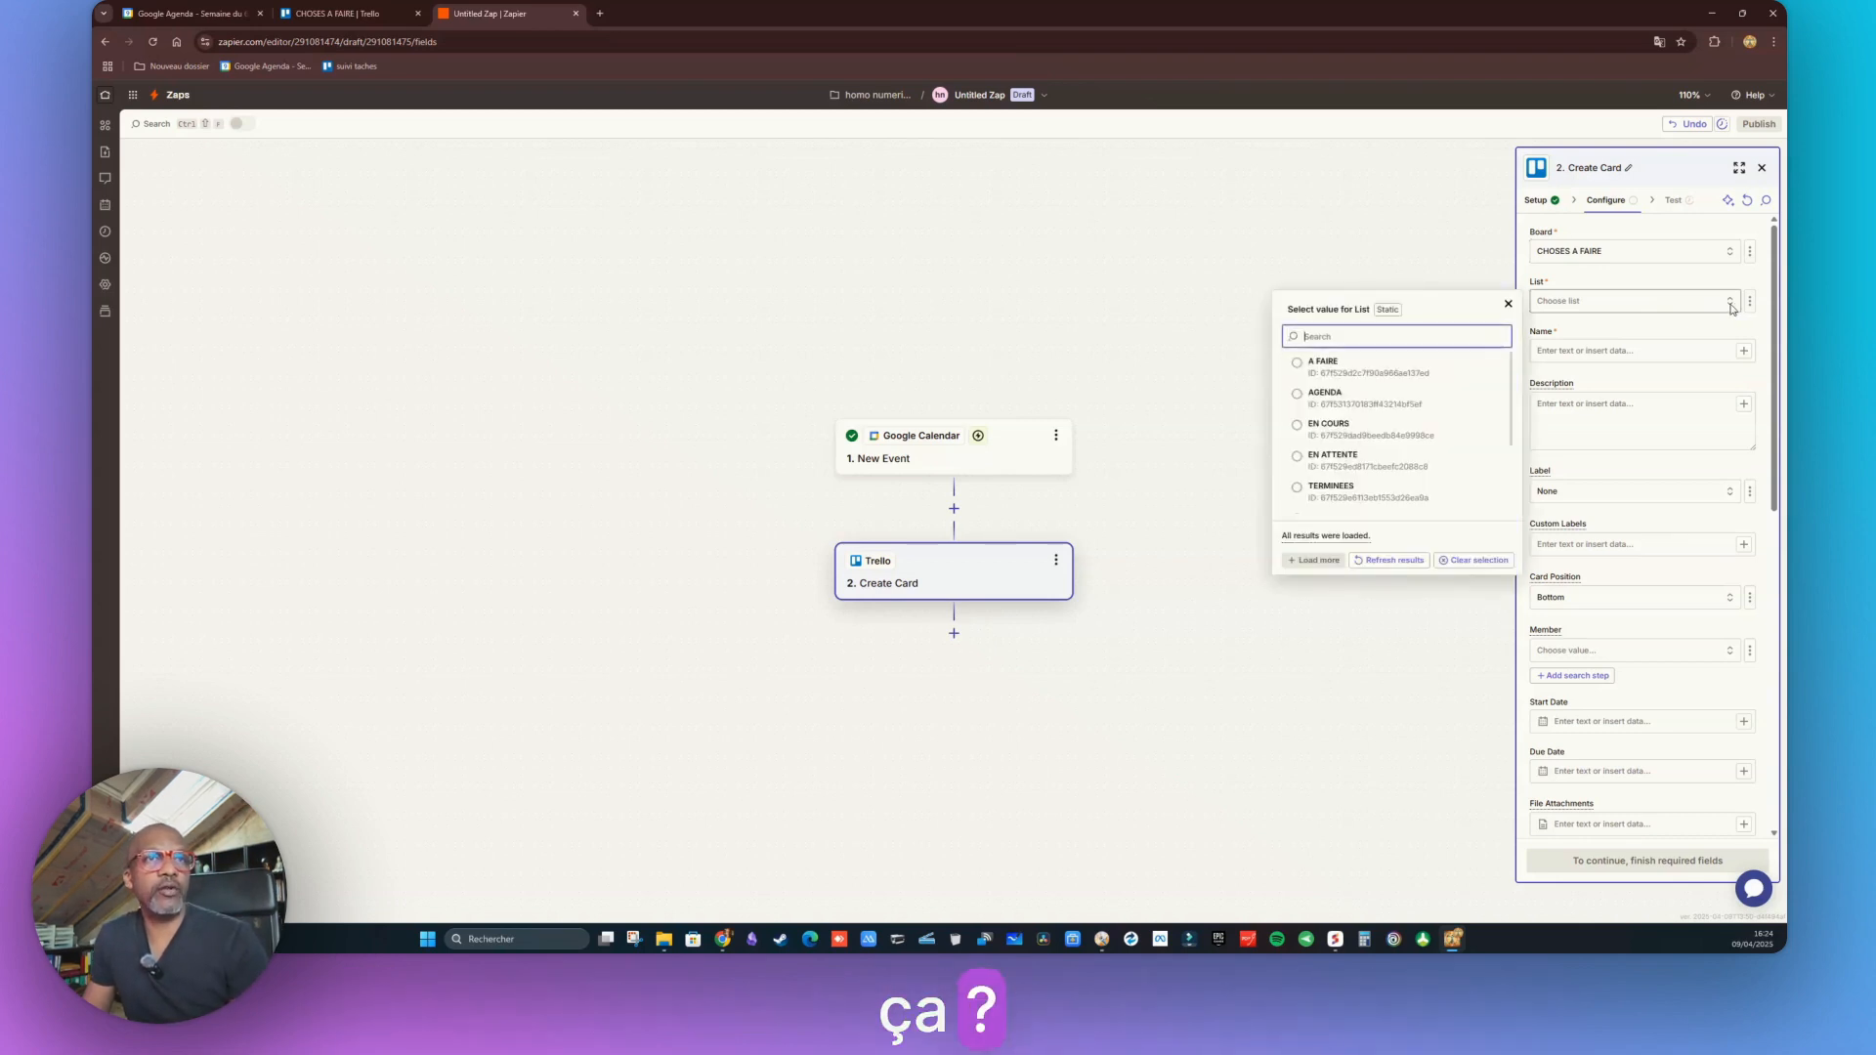
click(1298, 399)
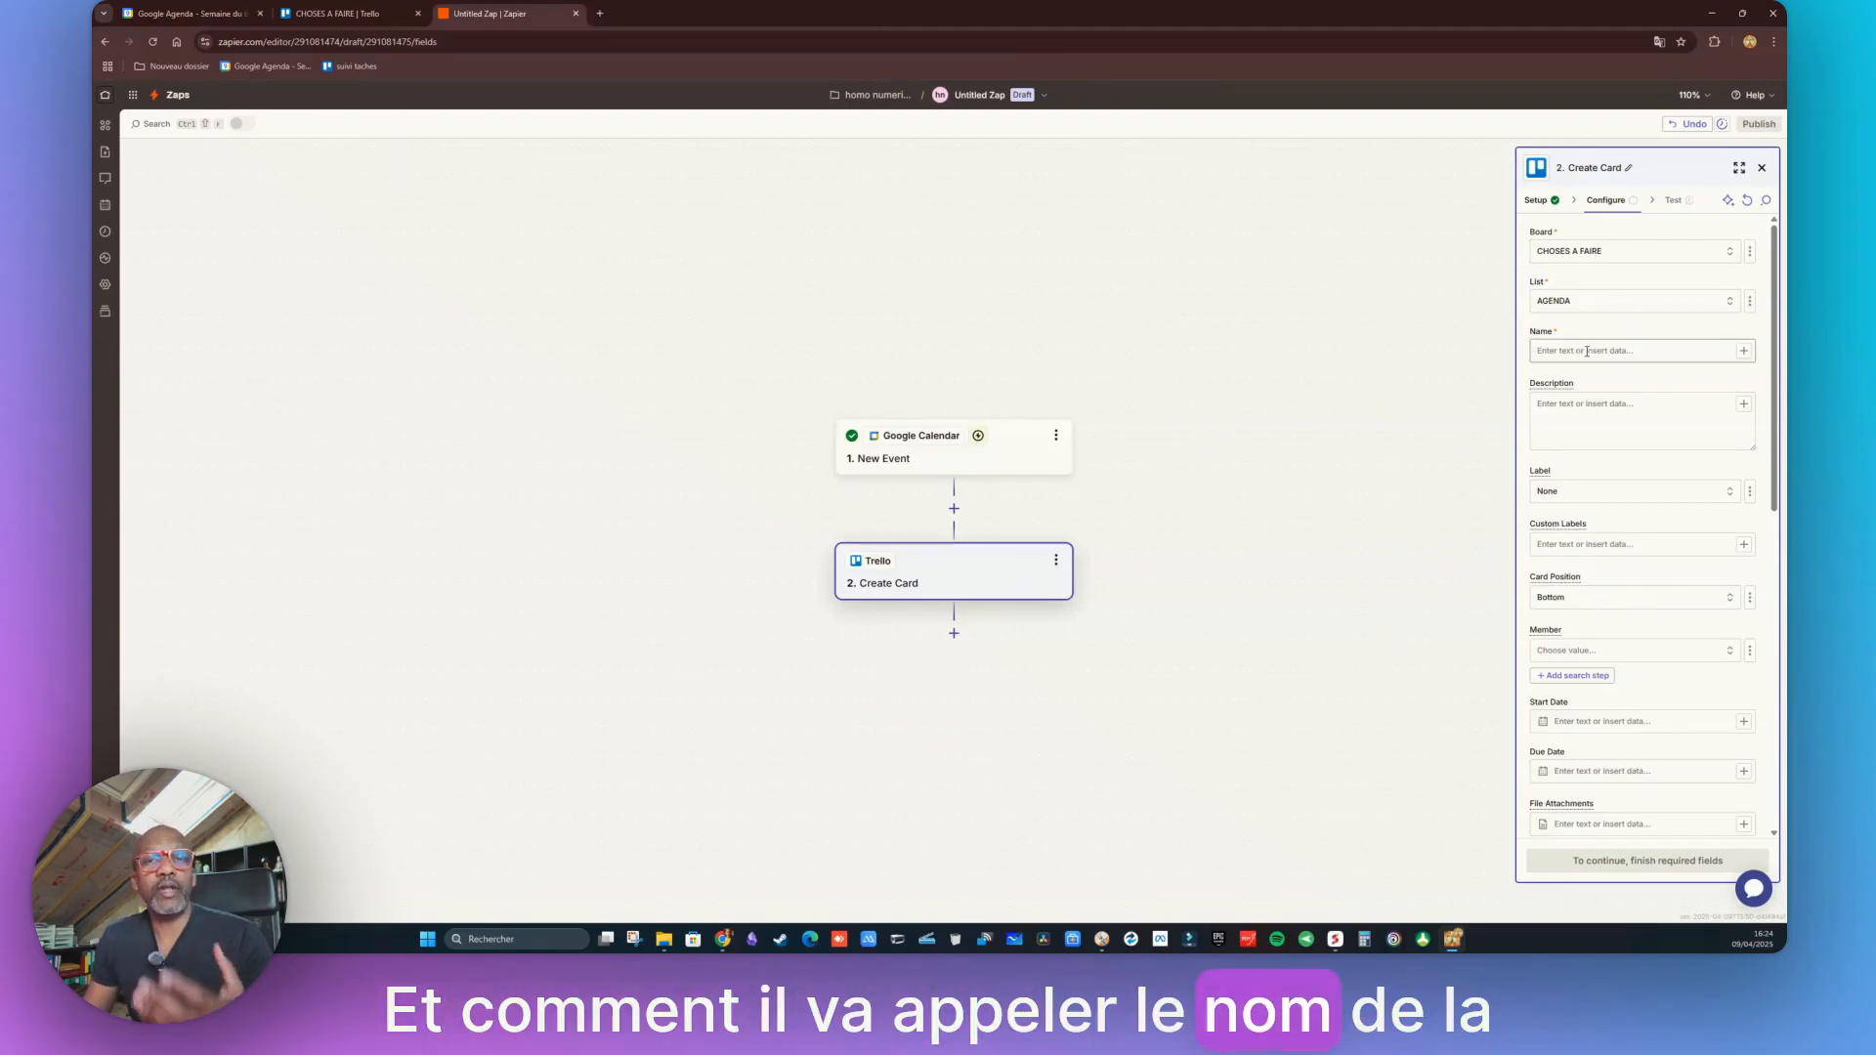
click(1745, 351)
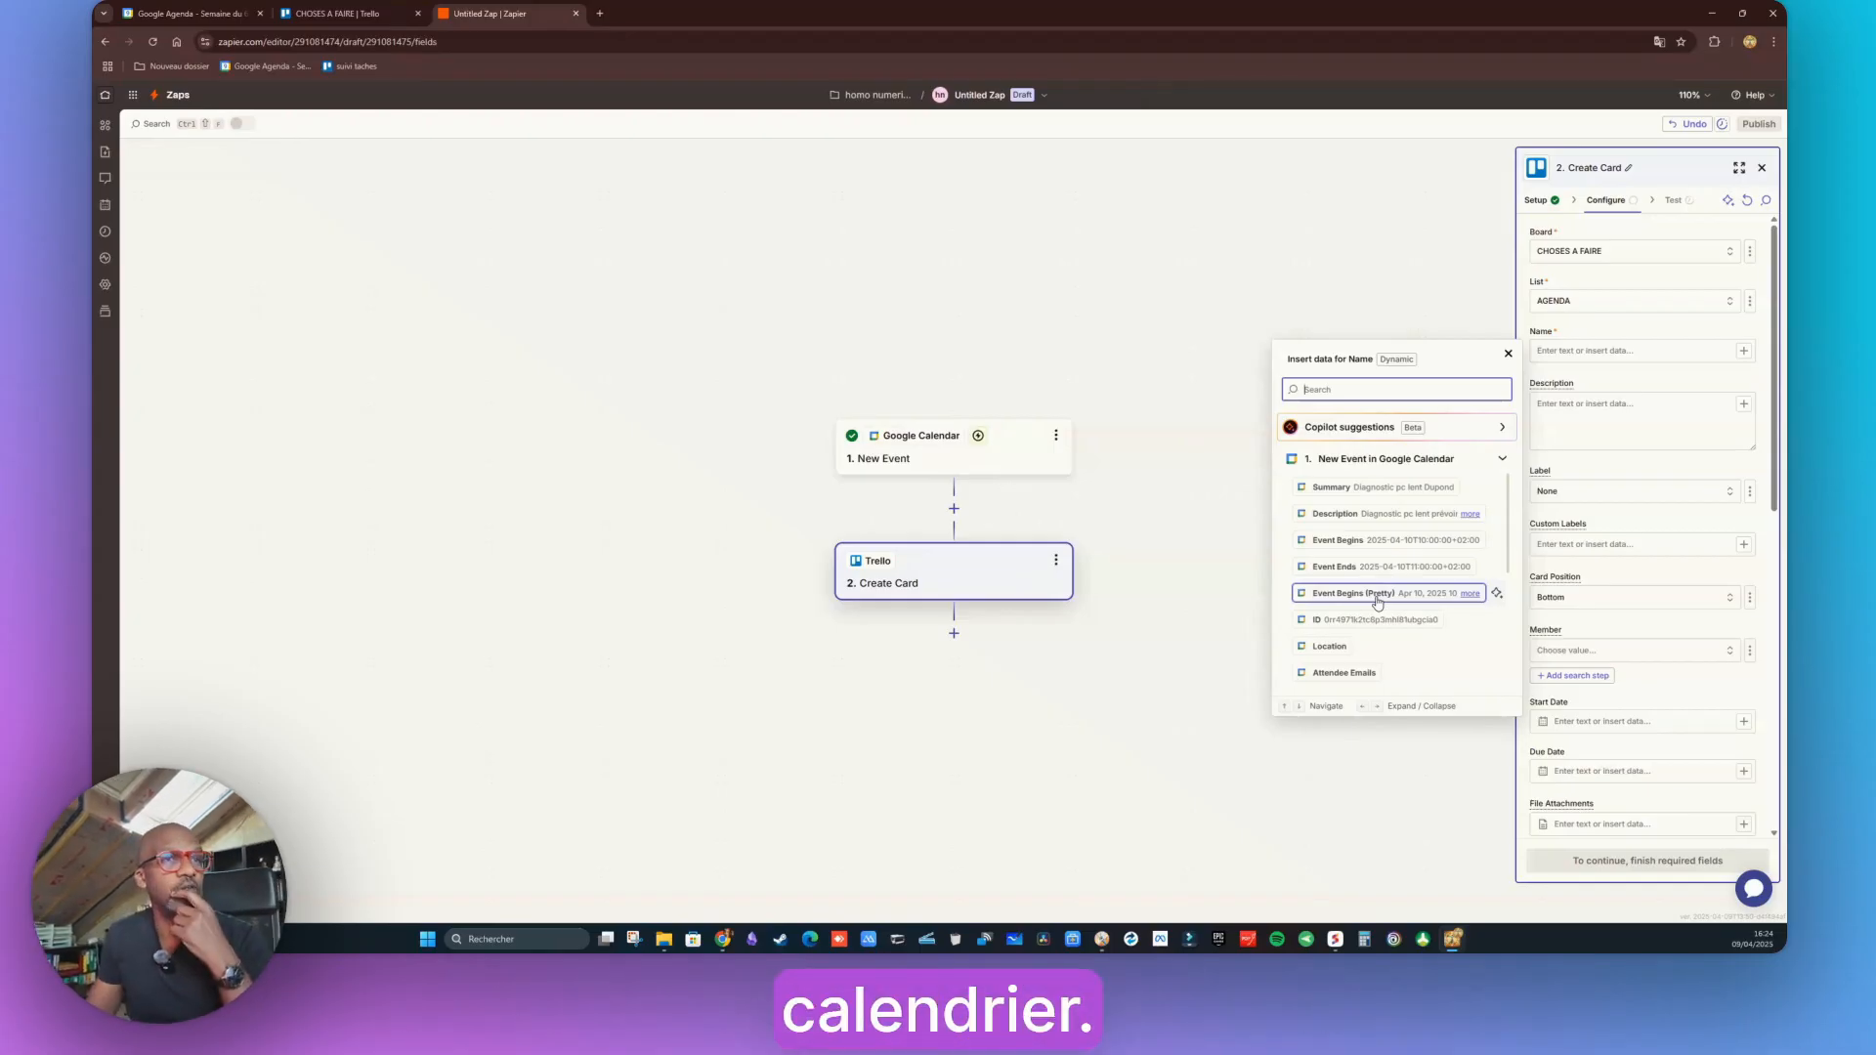
Map the card Name to the event's Summary and its Description to the event's Description
click(1378, 490)
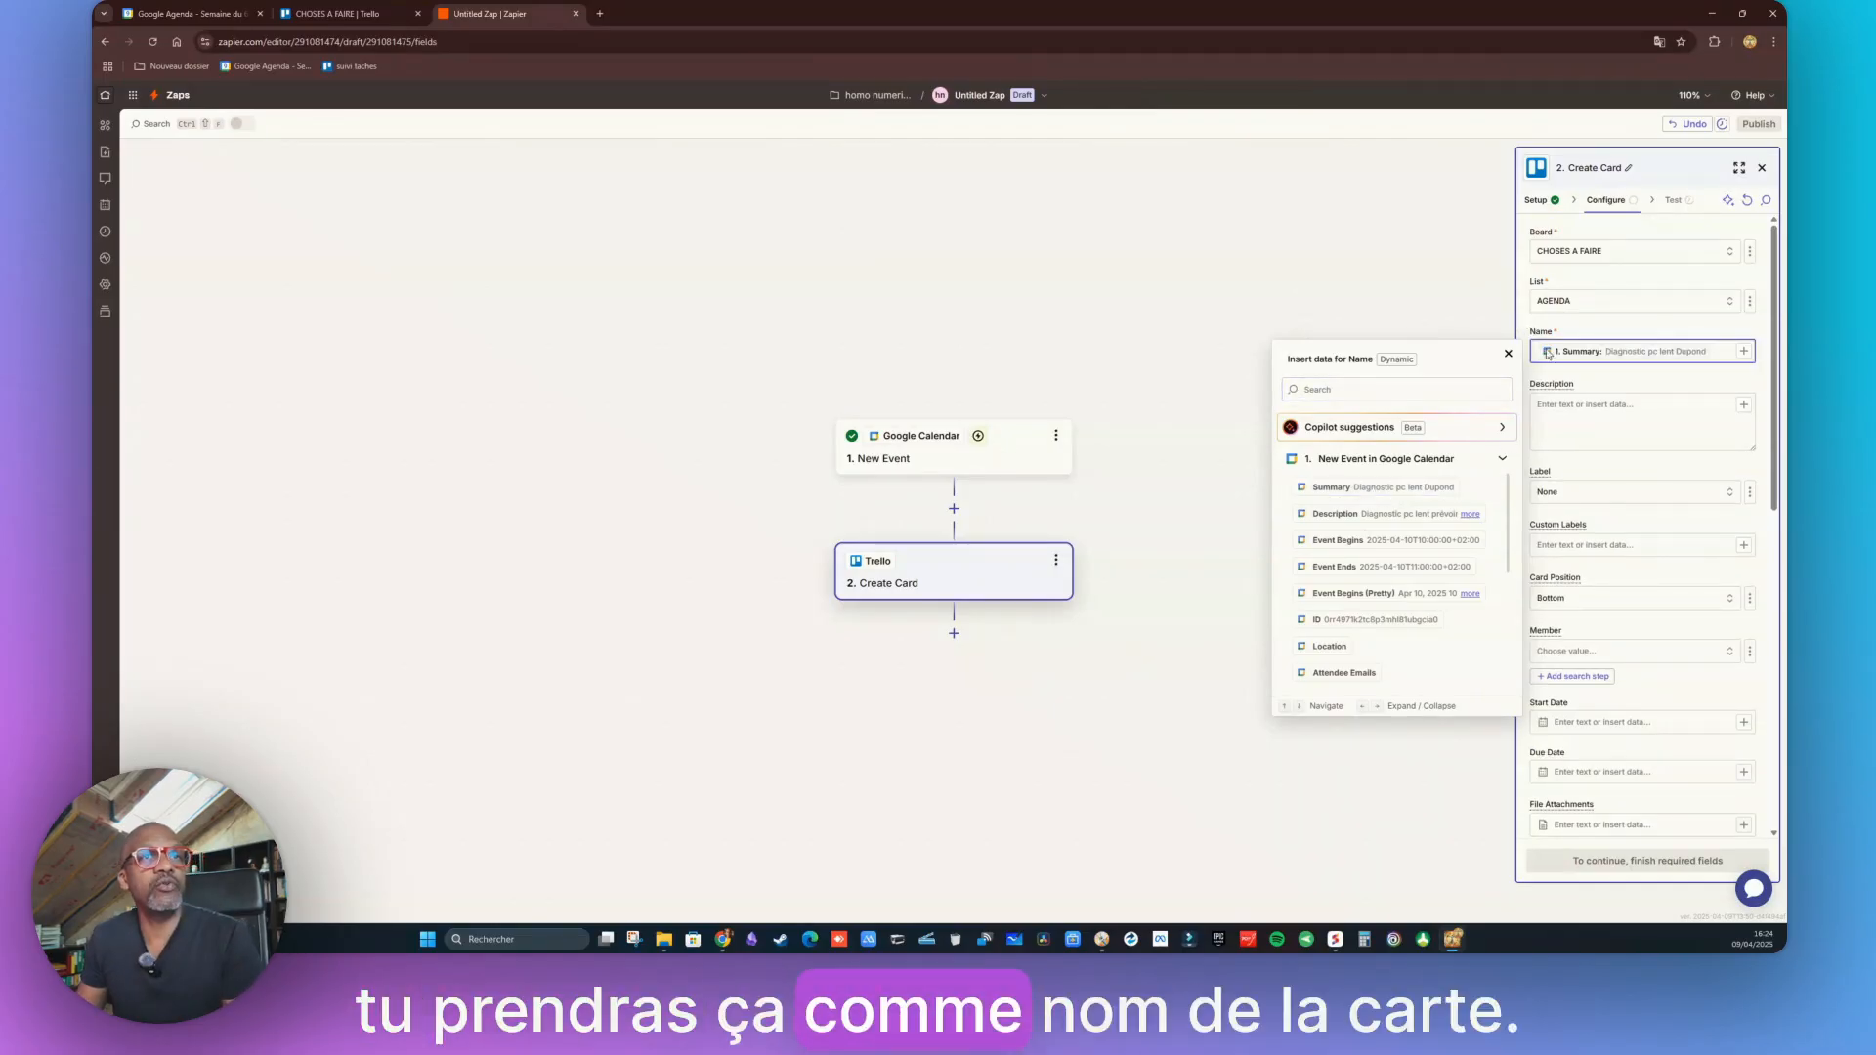
click(1745, 406)
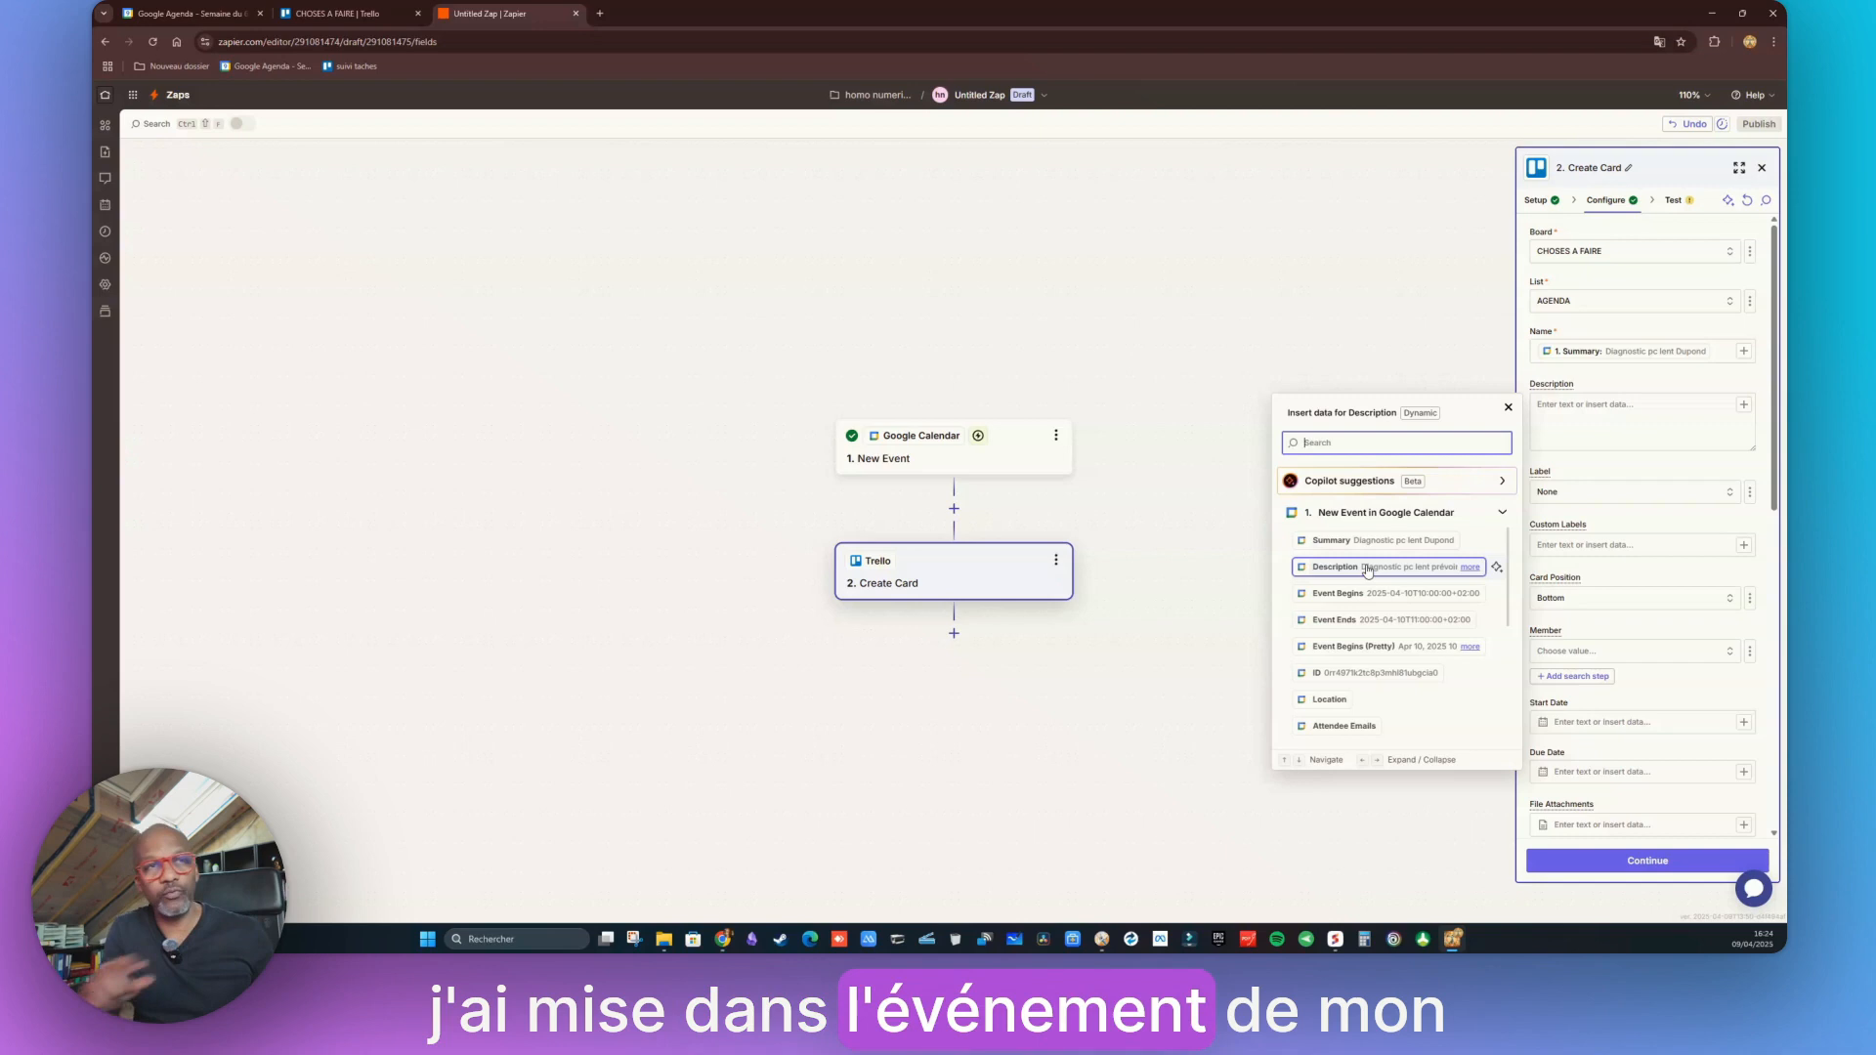
click(1367, 568)
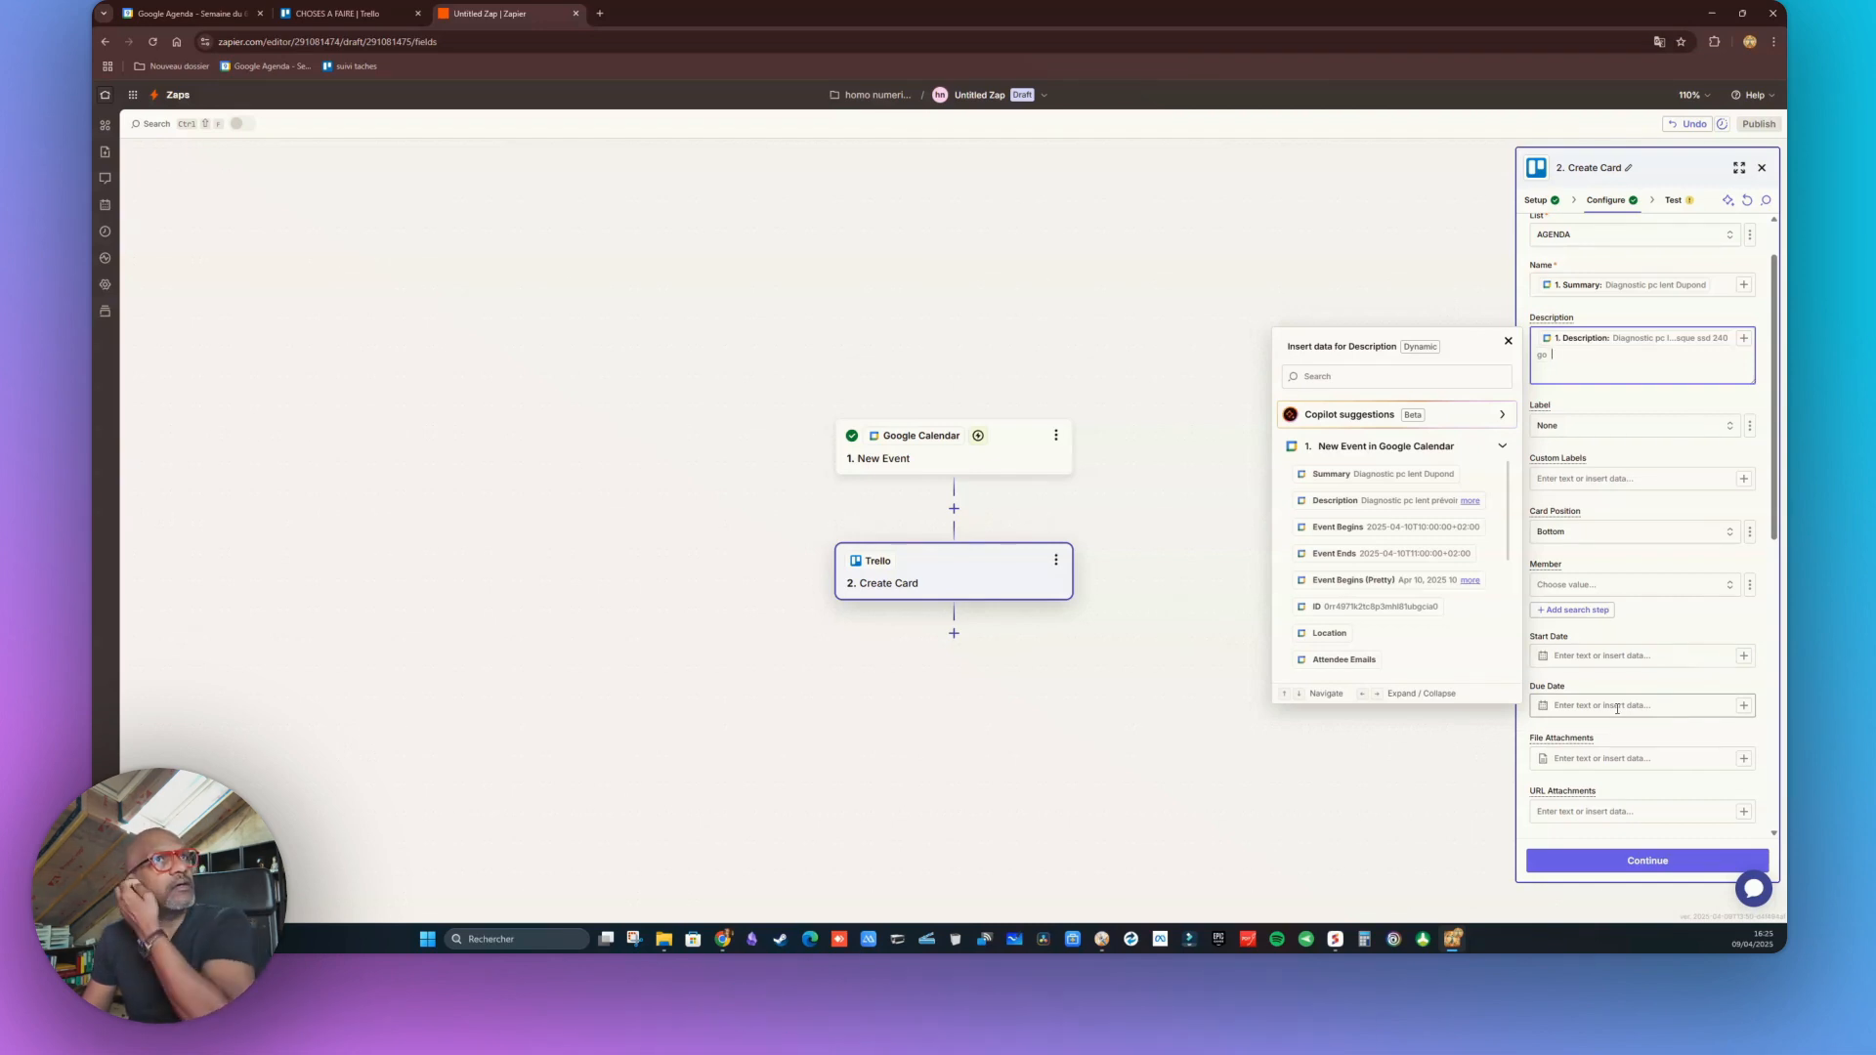
Map the card Start Date to Start Date Pretty and Due Date to Event Ends
click(1746, 658)
click(1746, 657)
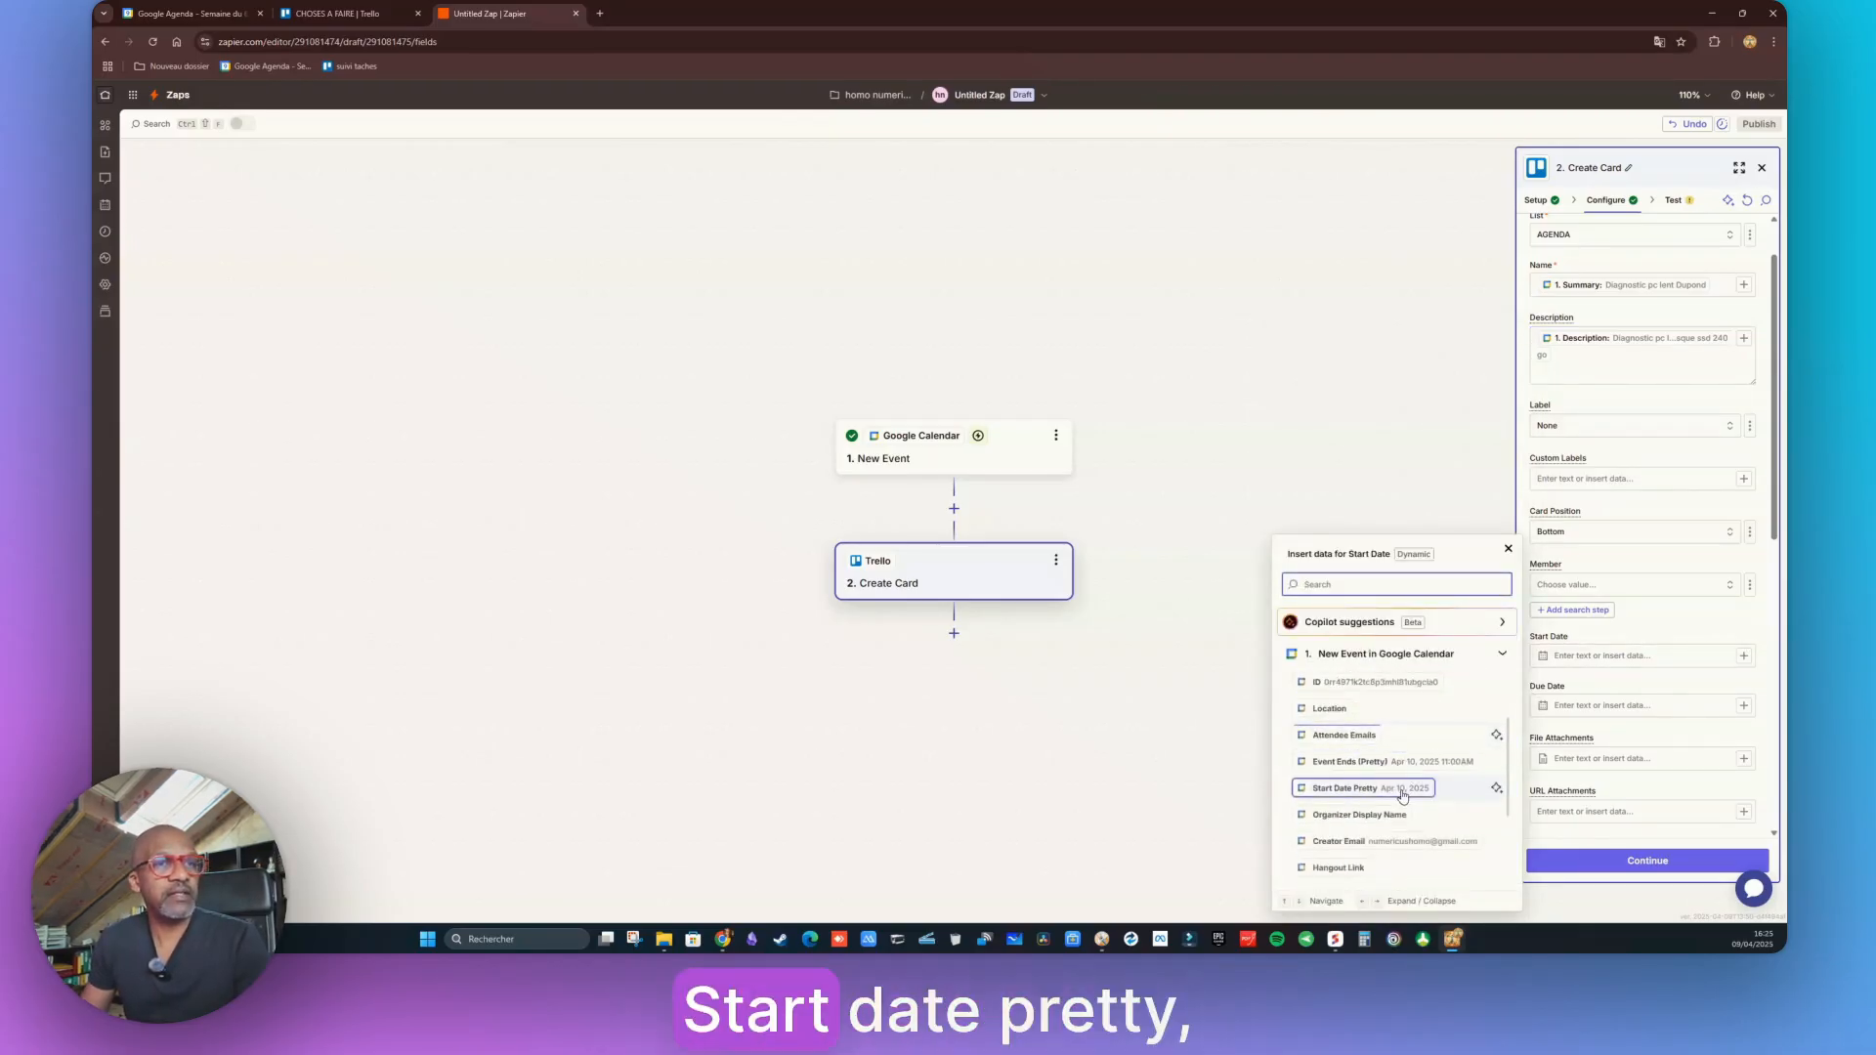
click(1370, 790)
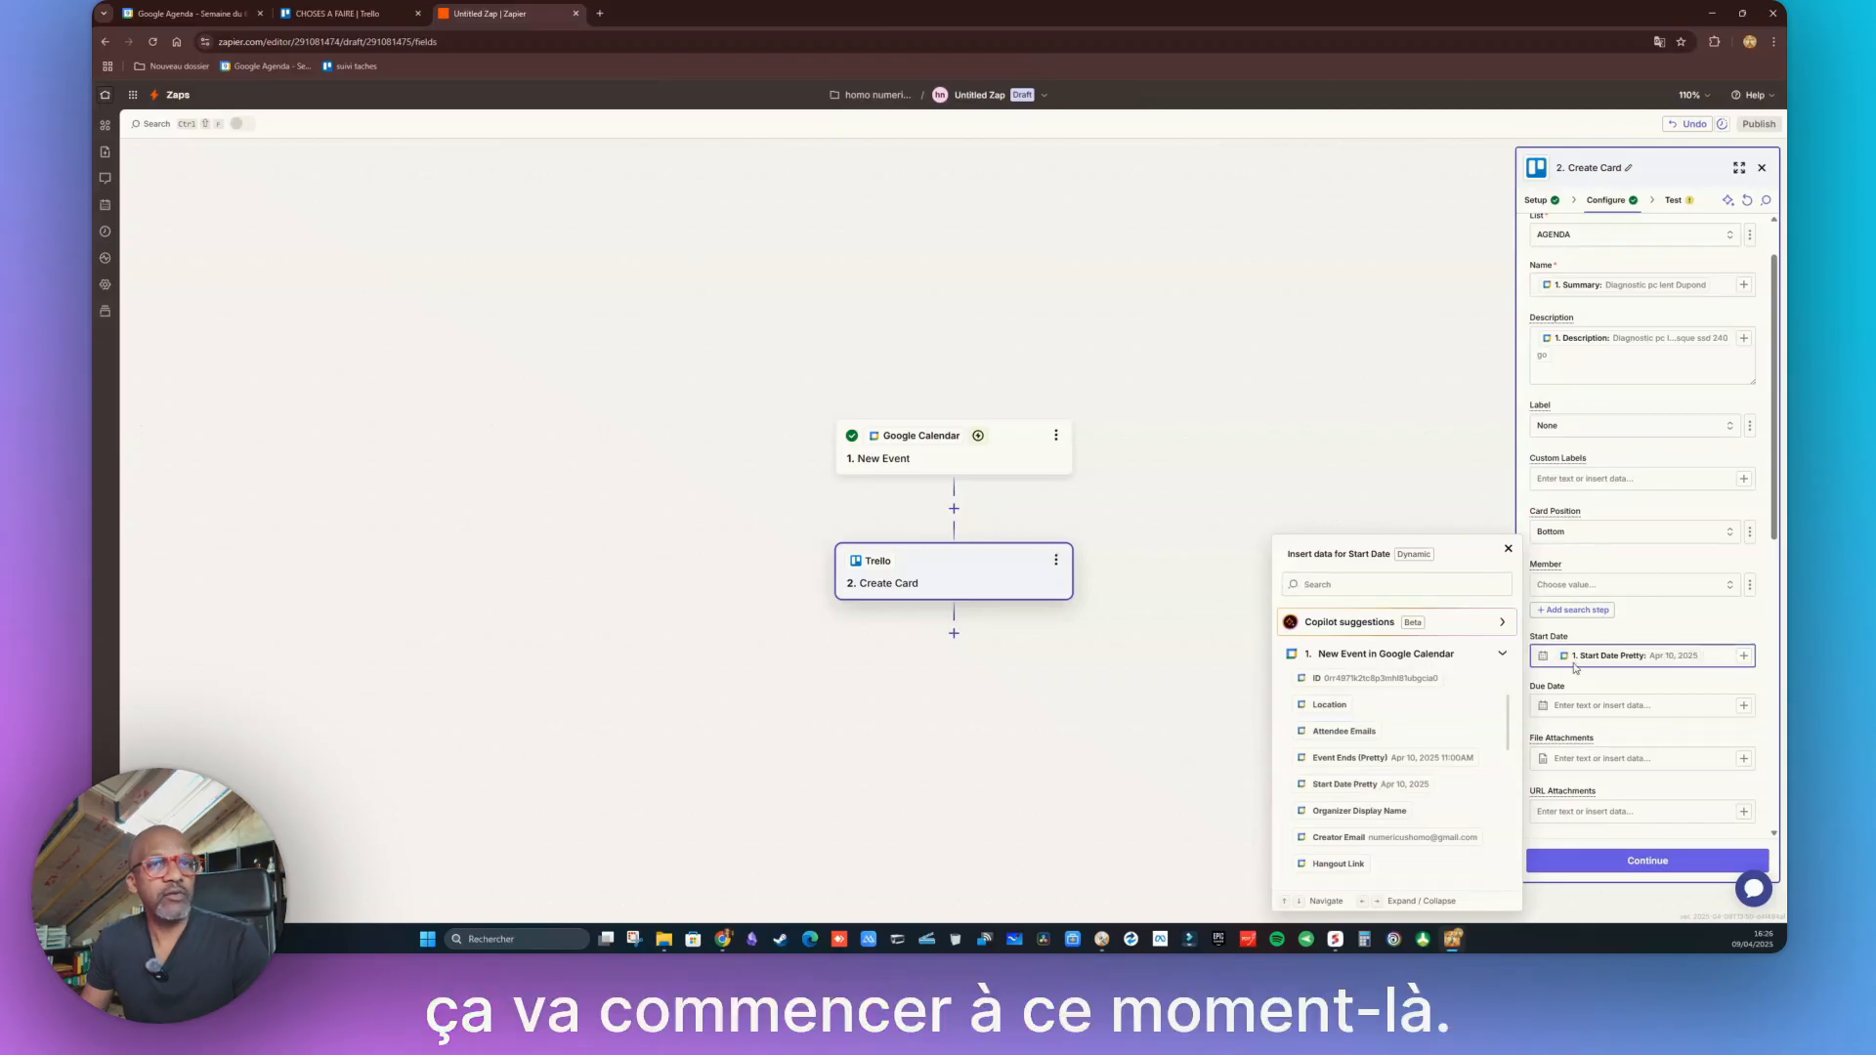
click(1547, 710)
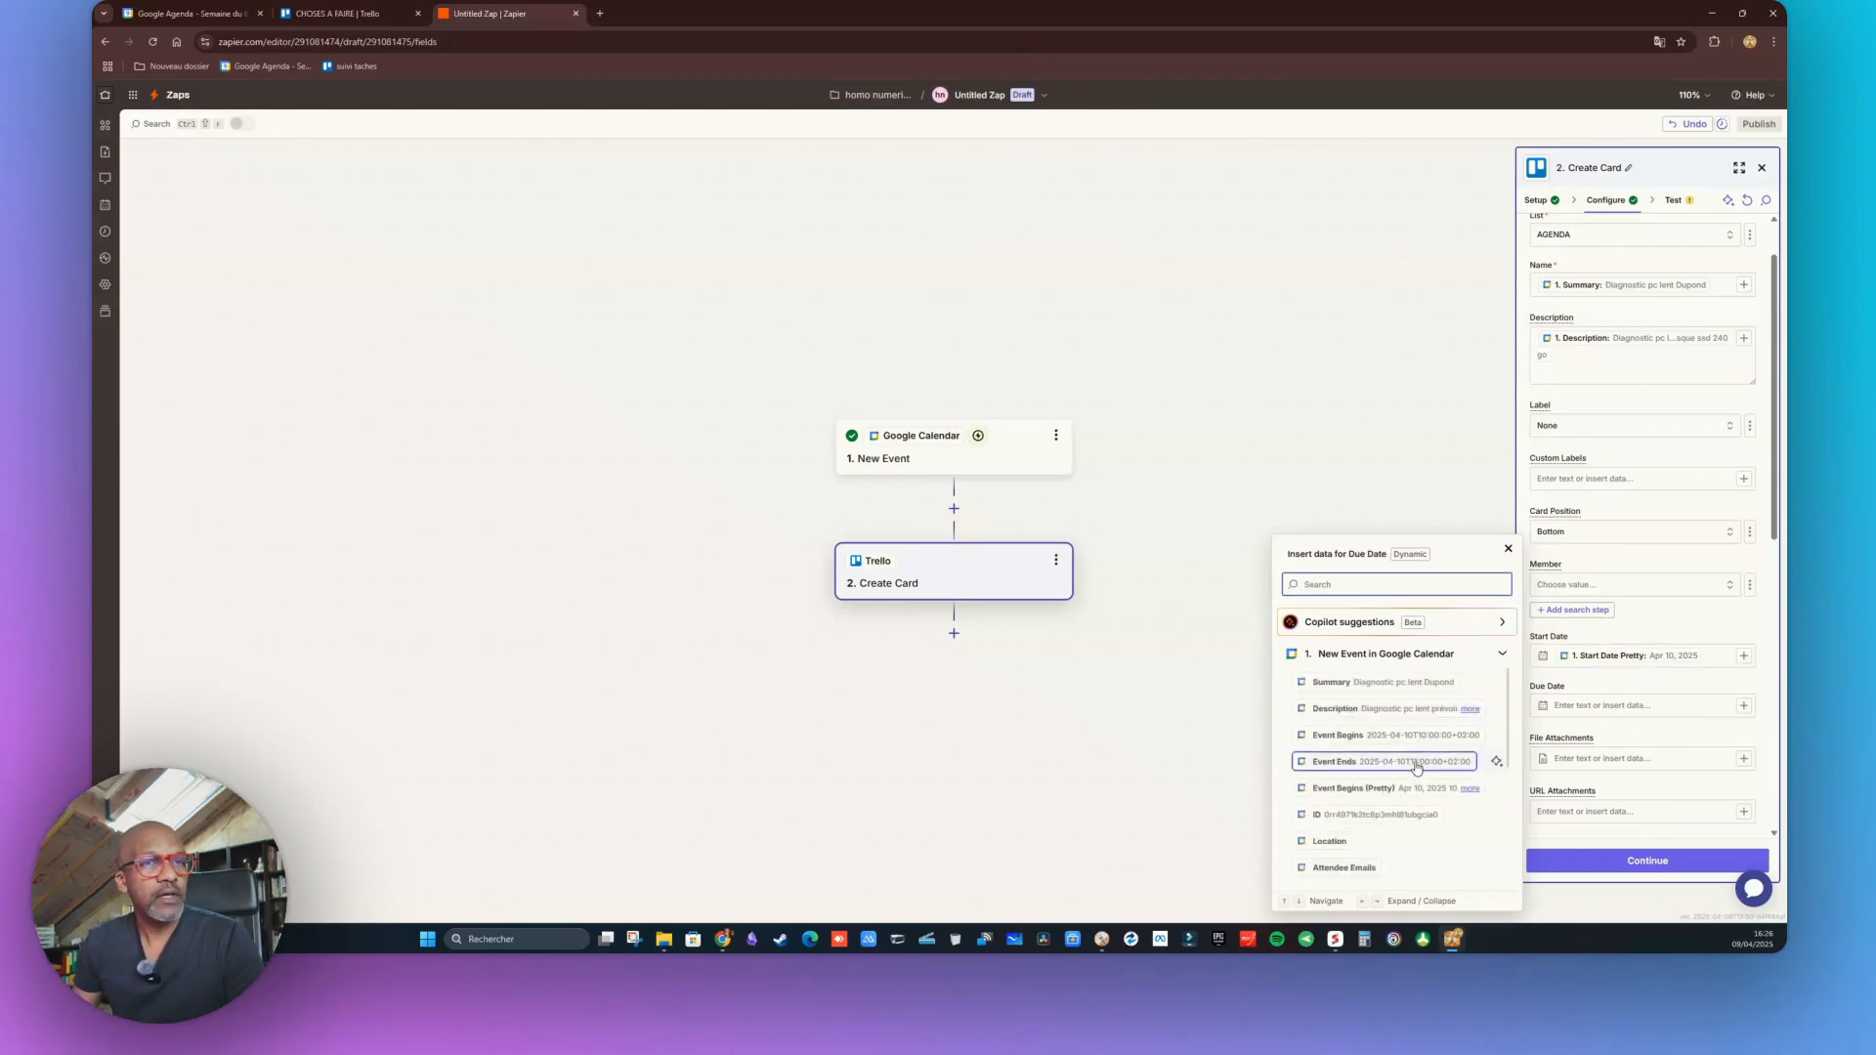
click(1386, 763)
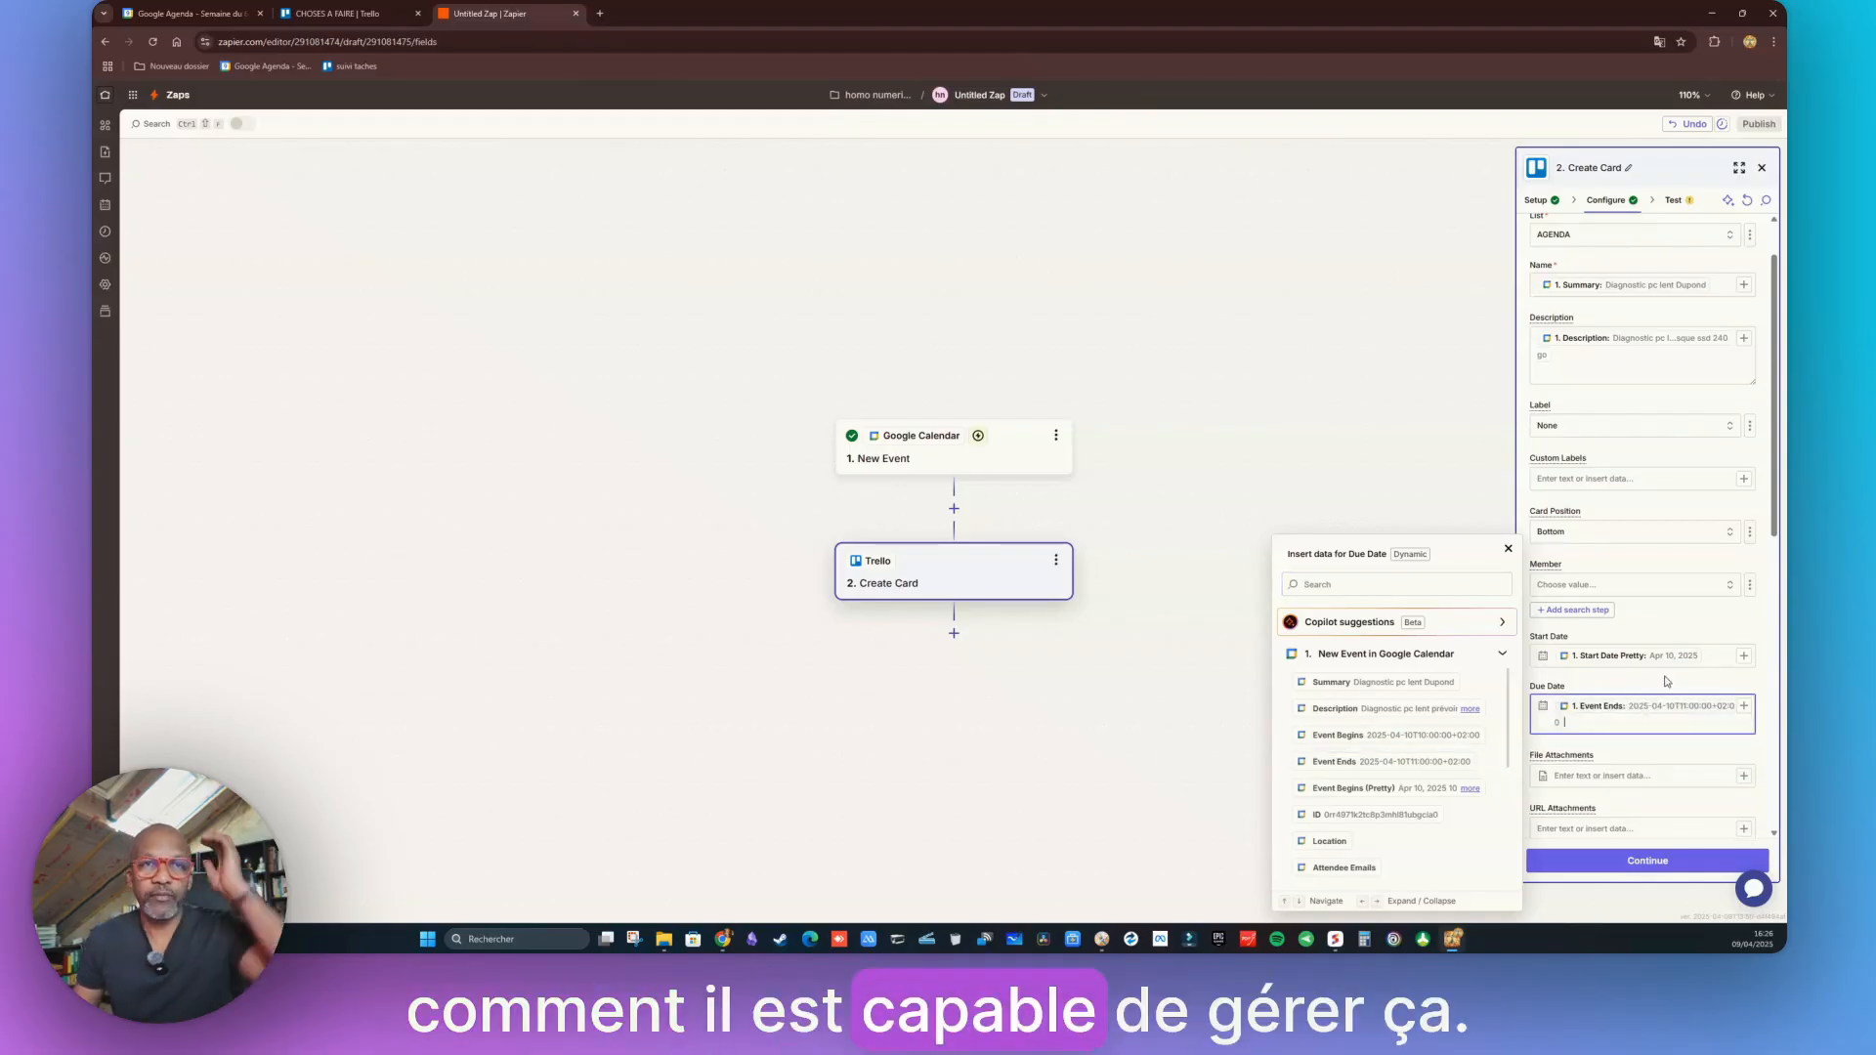
Replace the Start Date value with the event's Event Begins (Pretty)
click(1714, 656)
key(BackSpace)
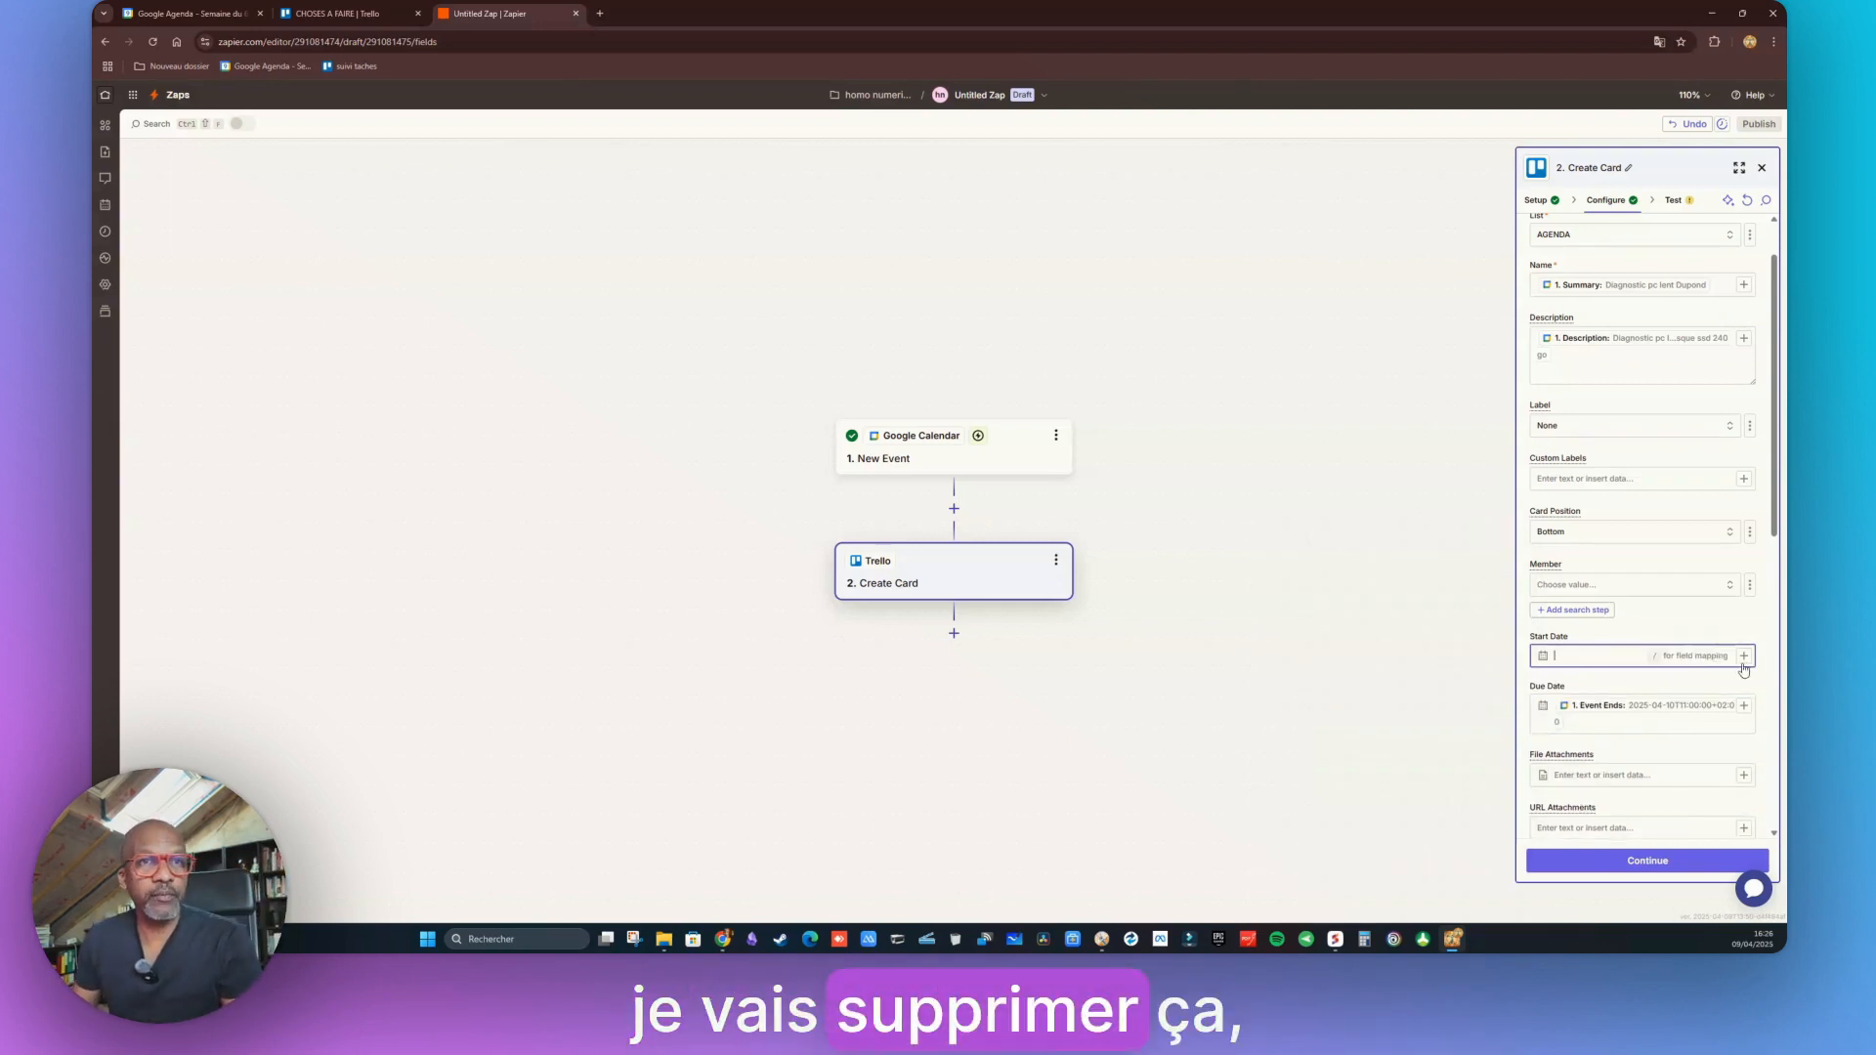
click(1744, 656)
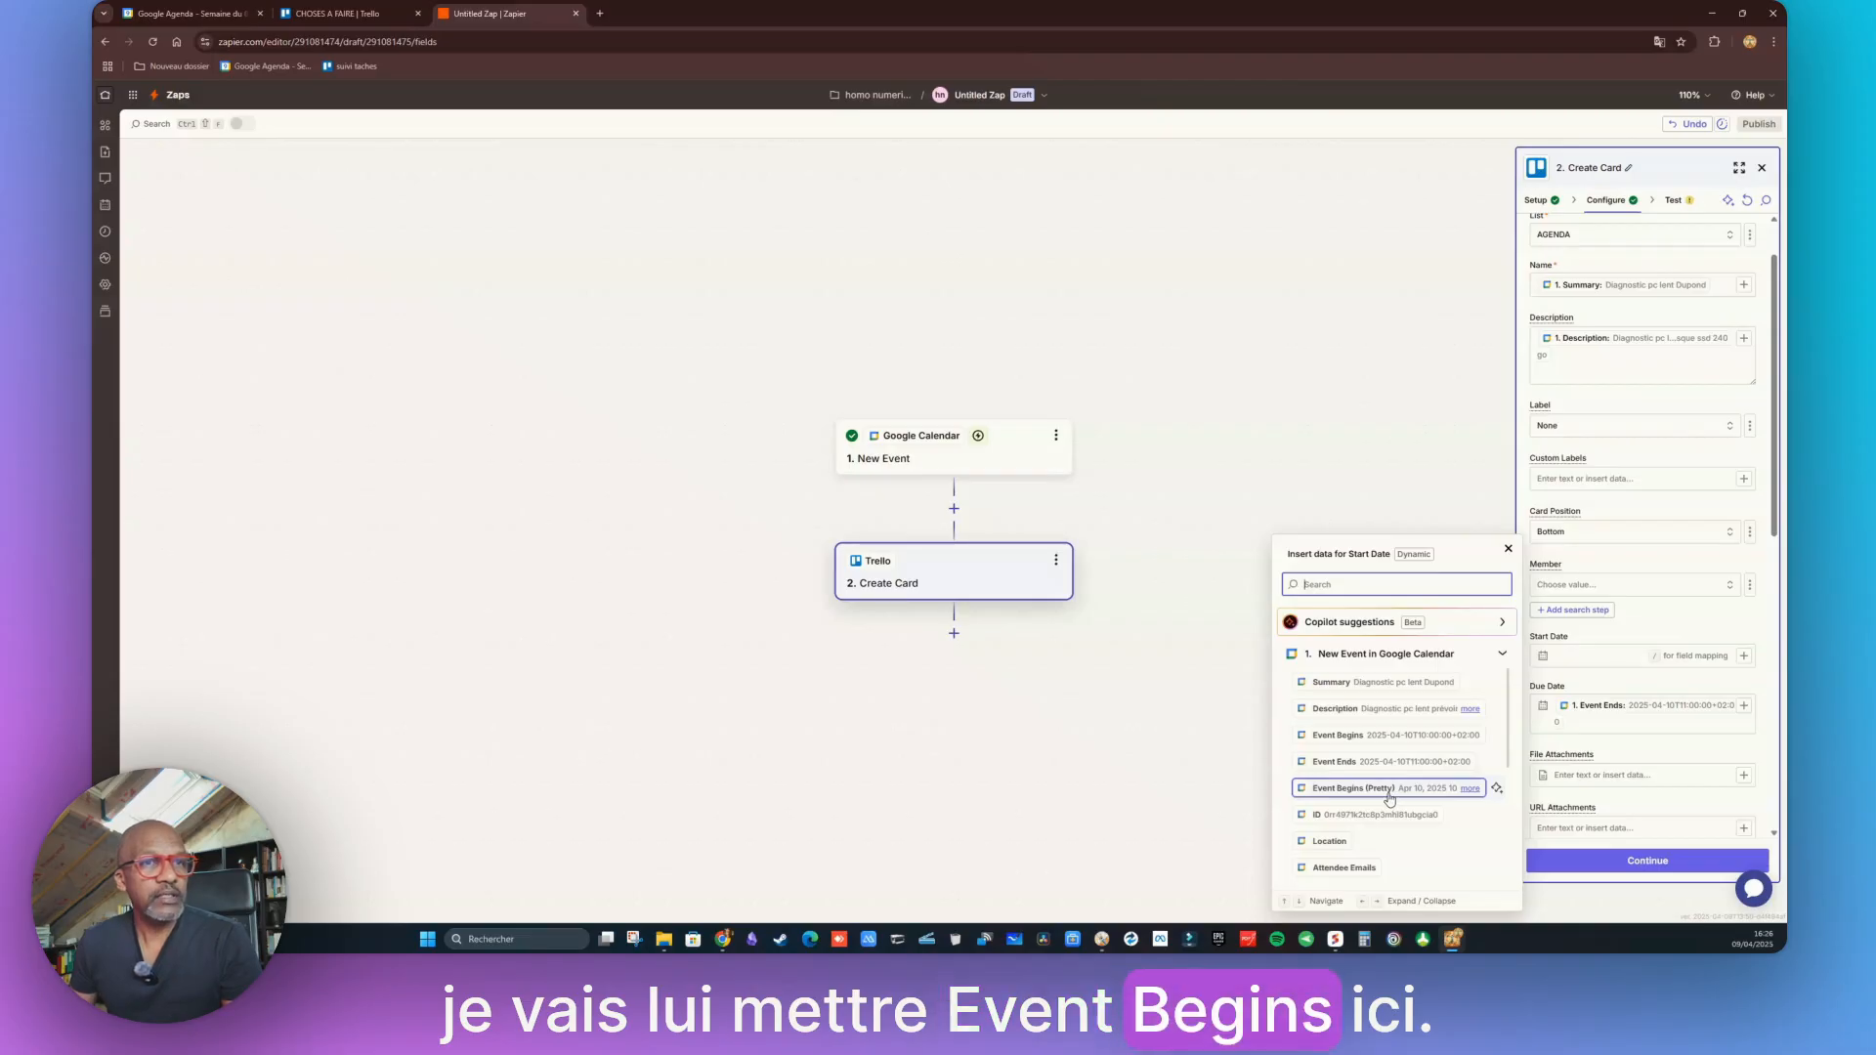
click(1389, 792)
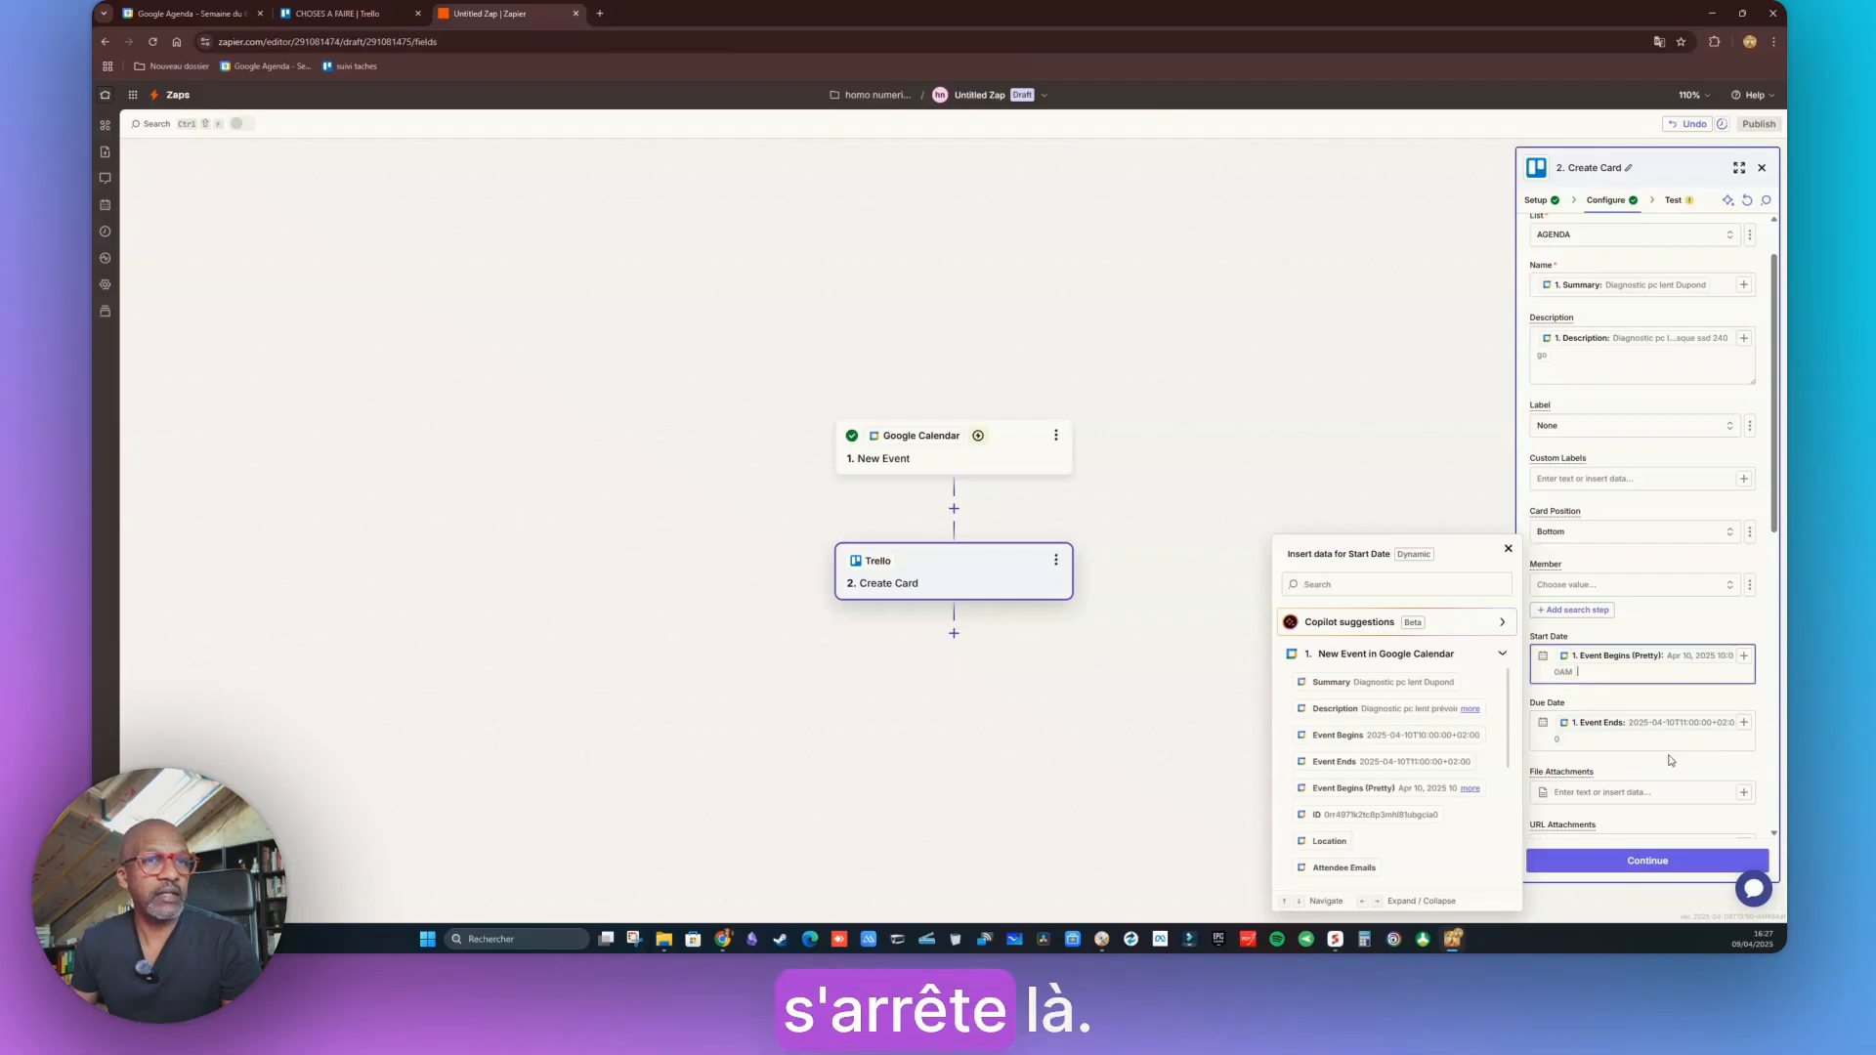
scroll(1671, 749, down, 2)
scroll(1666, 733, down, 2)
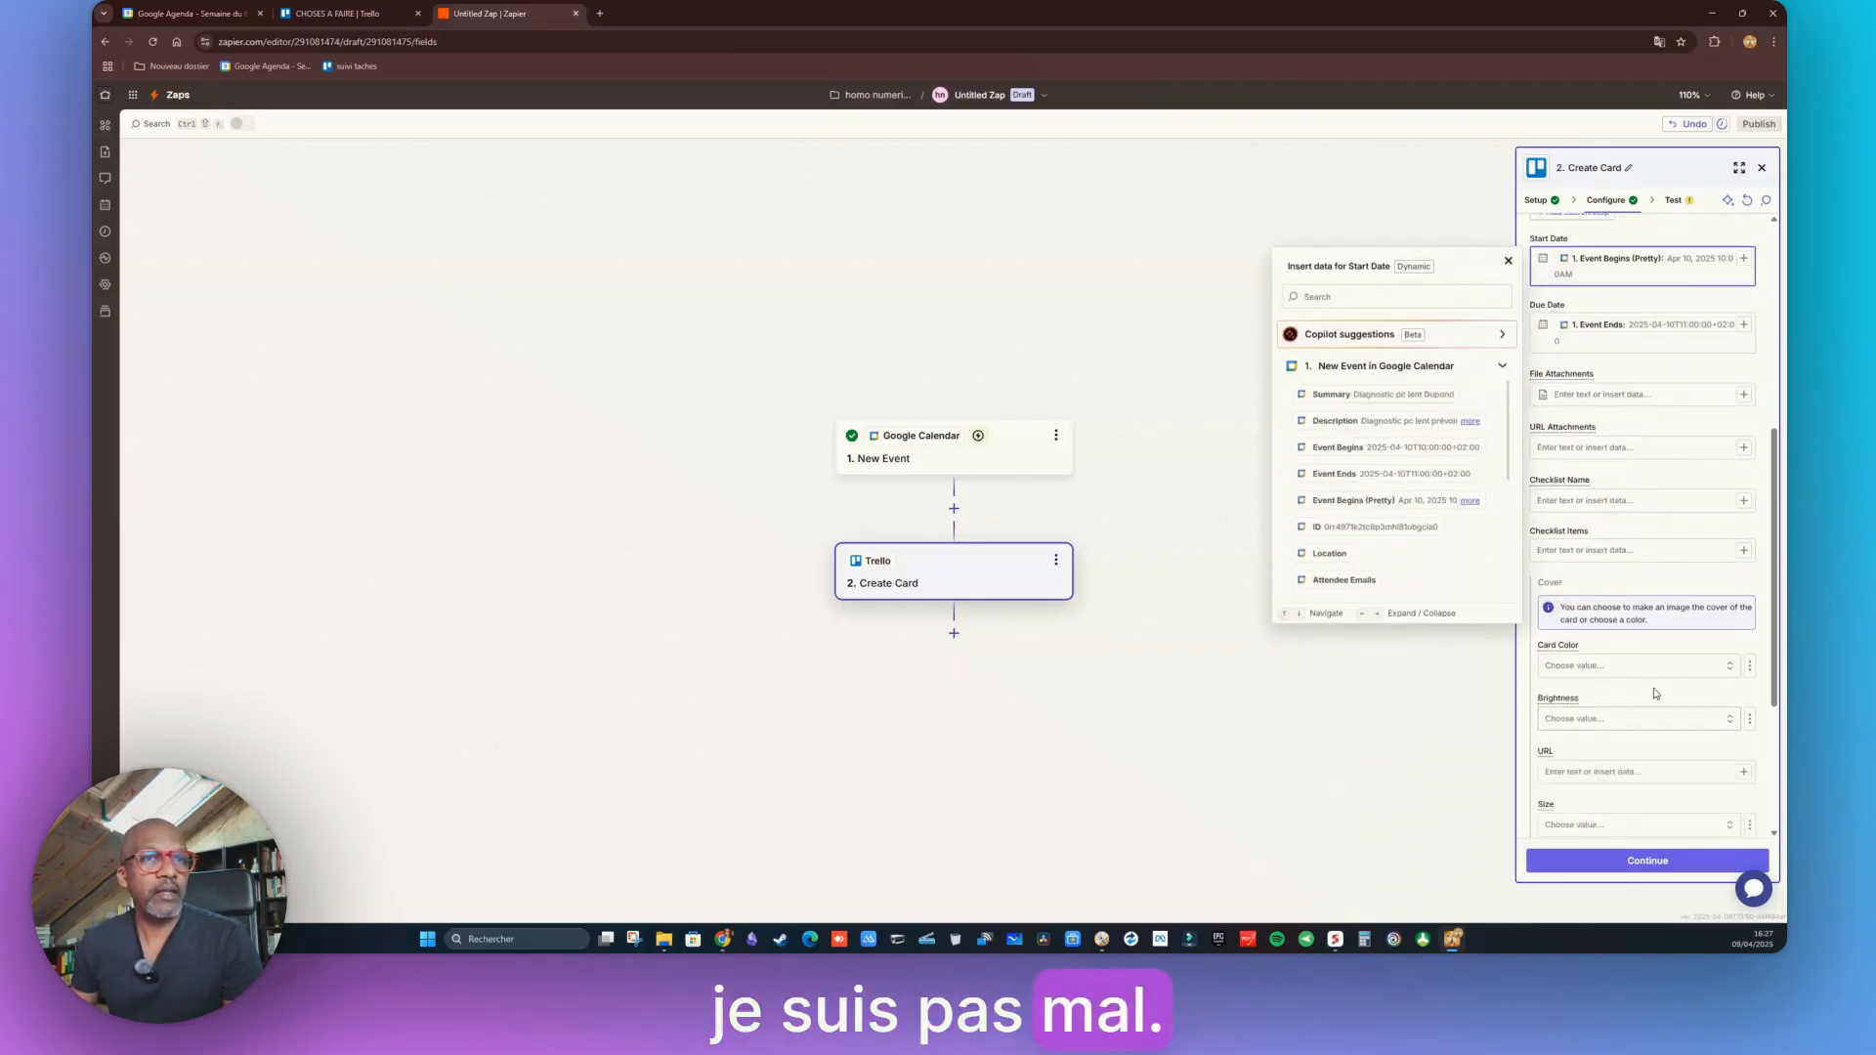
Skip the optional Create Card fields and continue to the test preview of the mapped card data
scroll(1665, 668, down, 2)
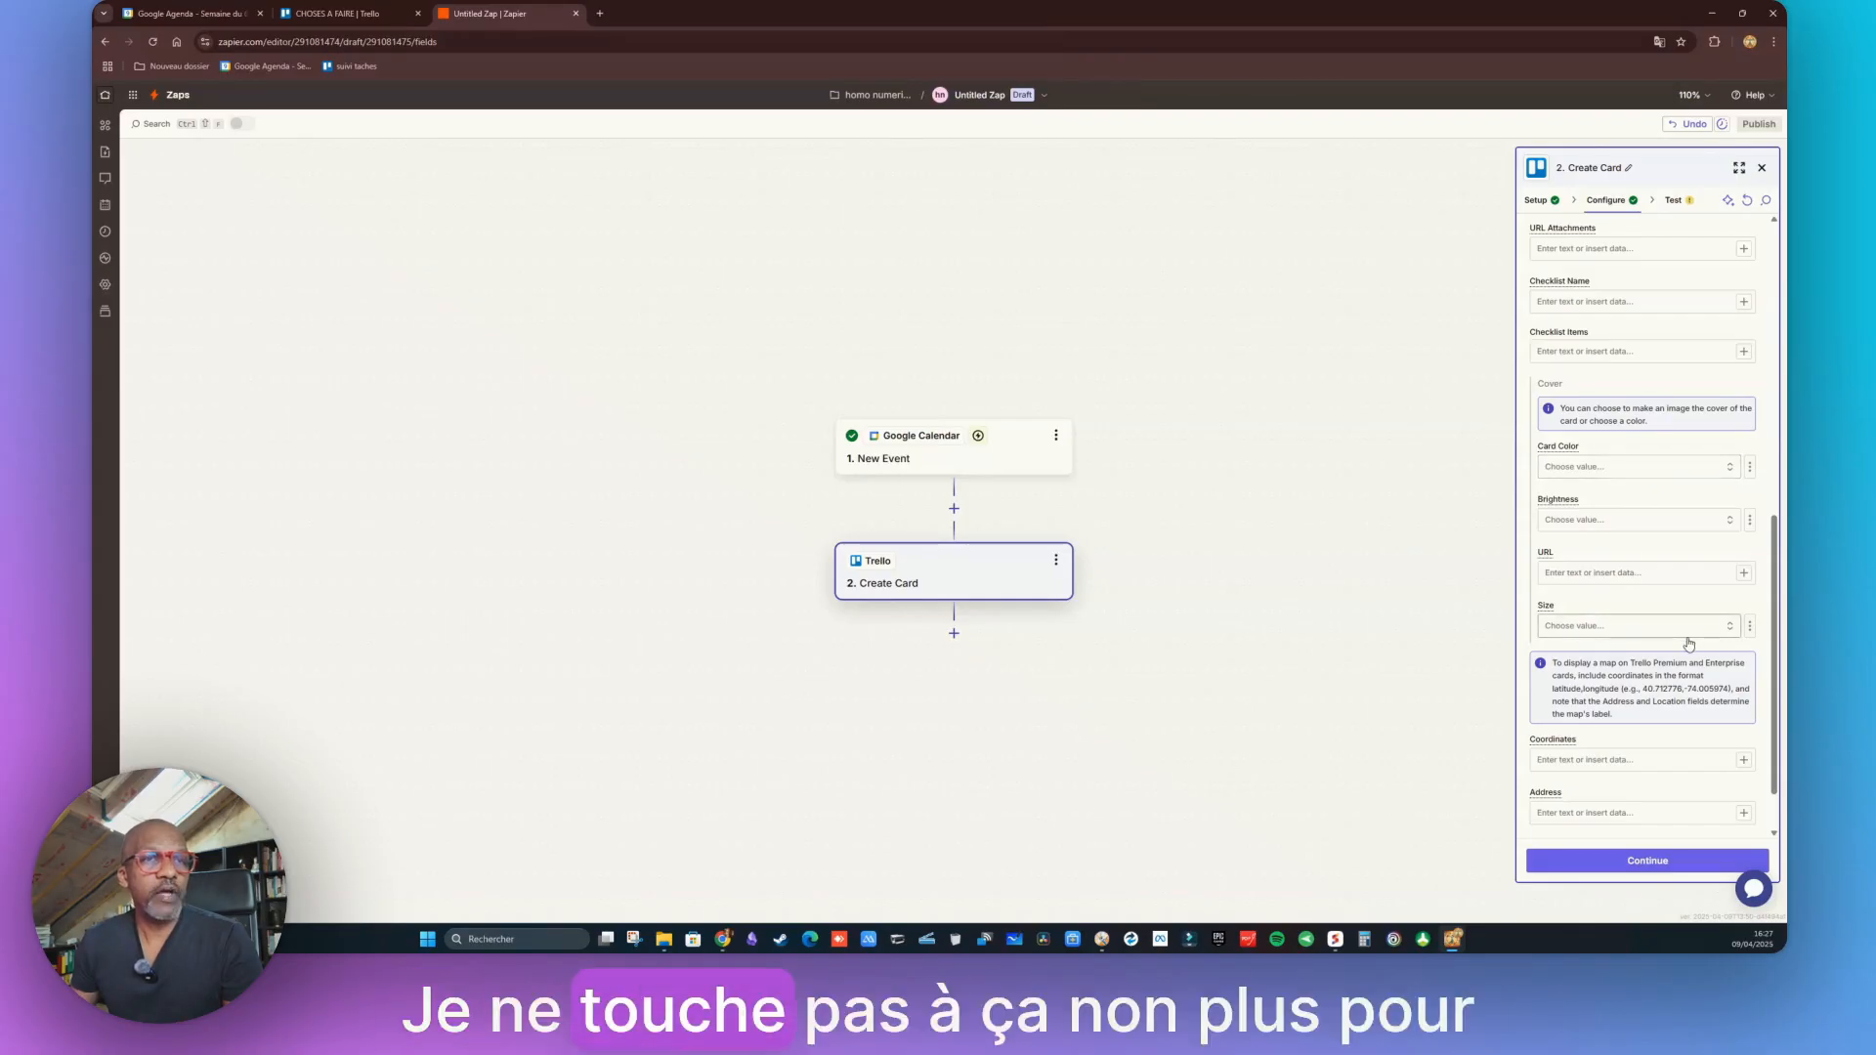
scroll(1642, 527, down, 1)
click(1648, 861)
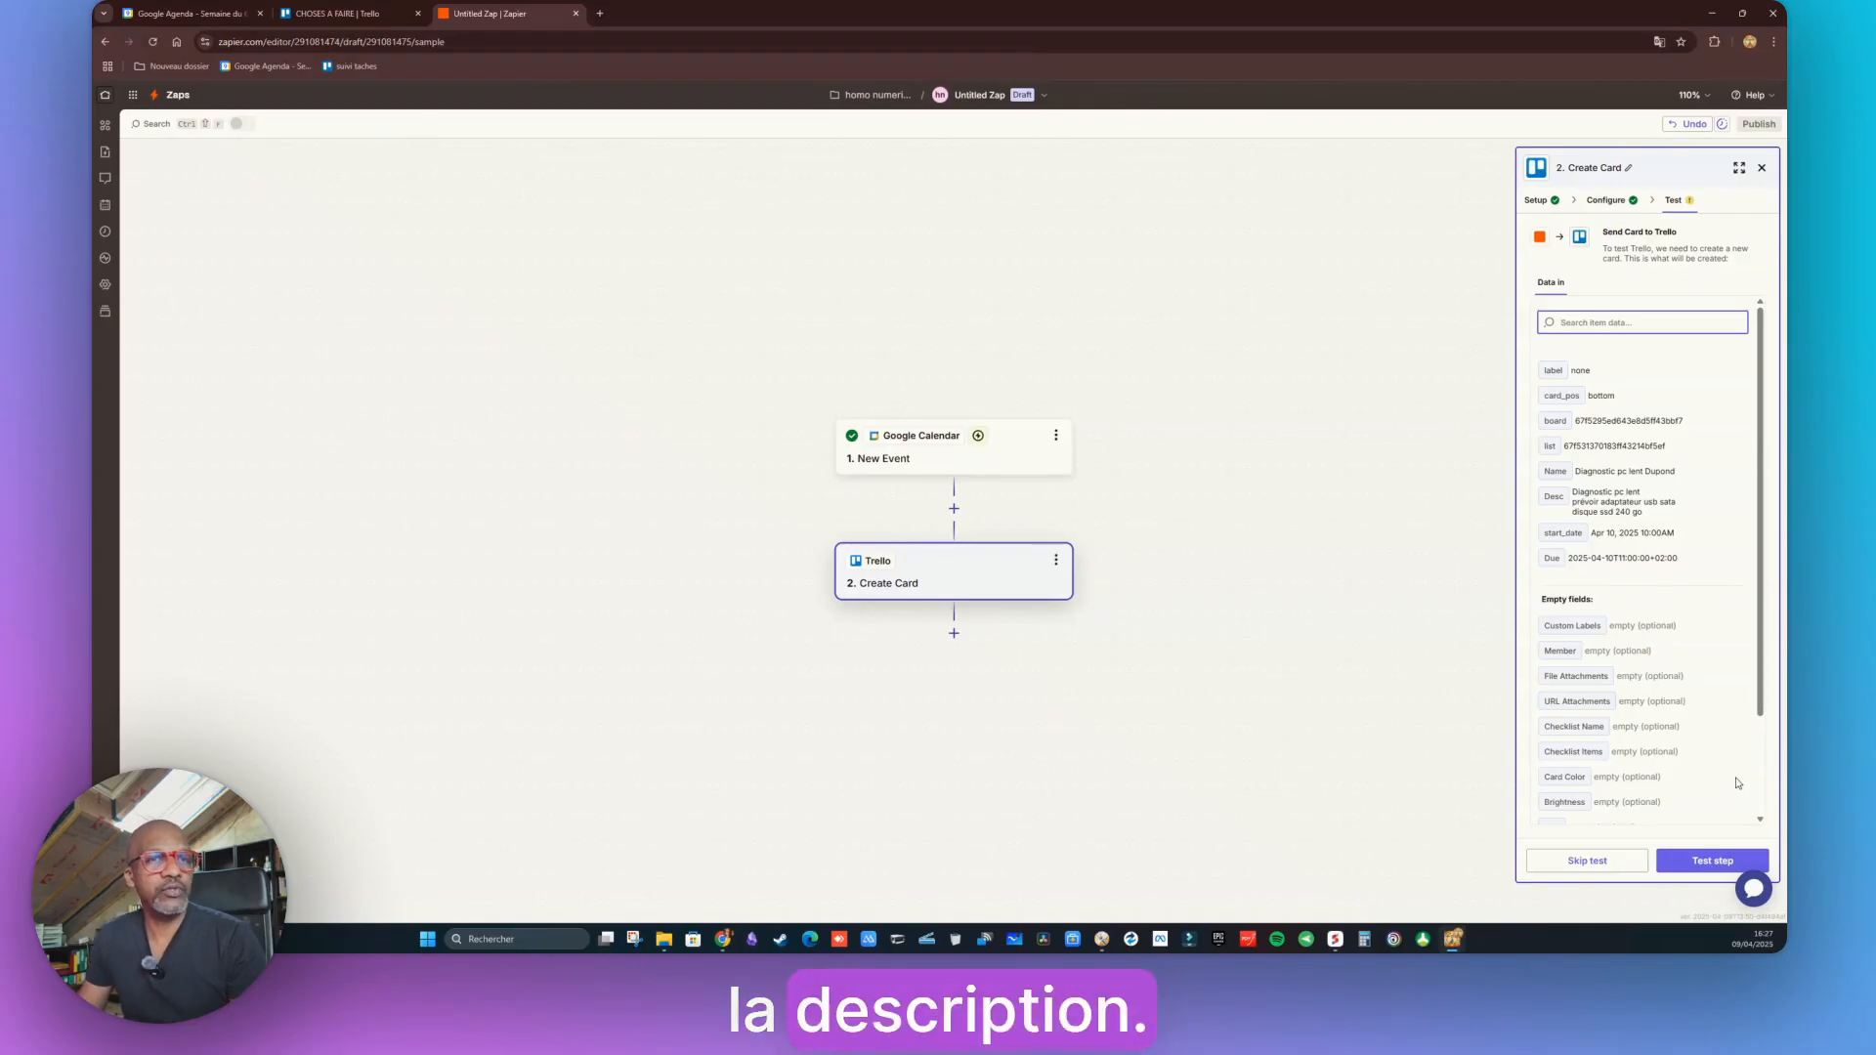
Send a test card to Trello, then bring up the CHOSES A FAIRE board
click(1710, 864)
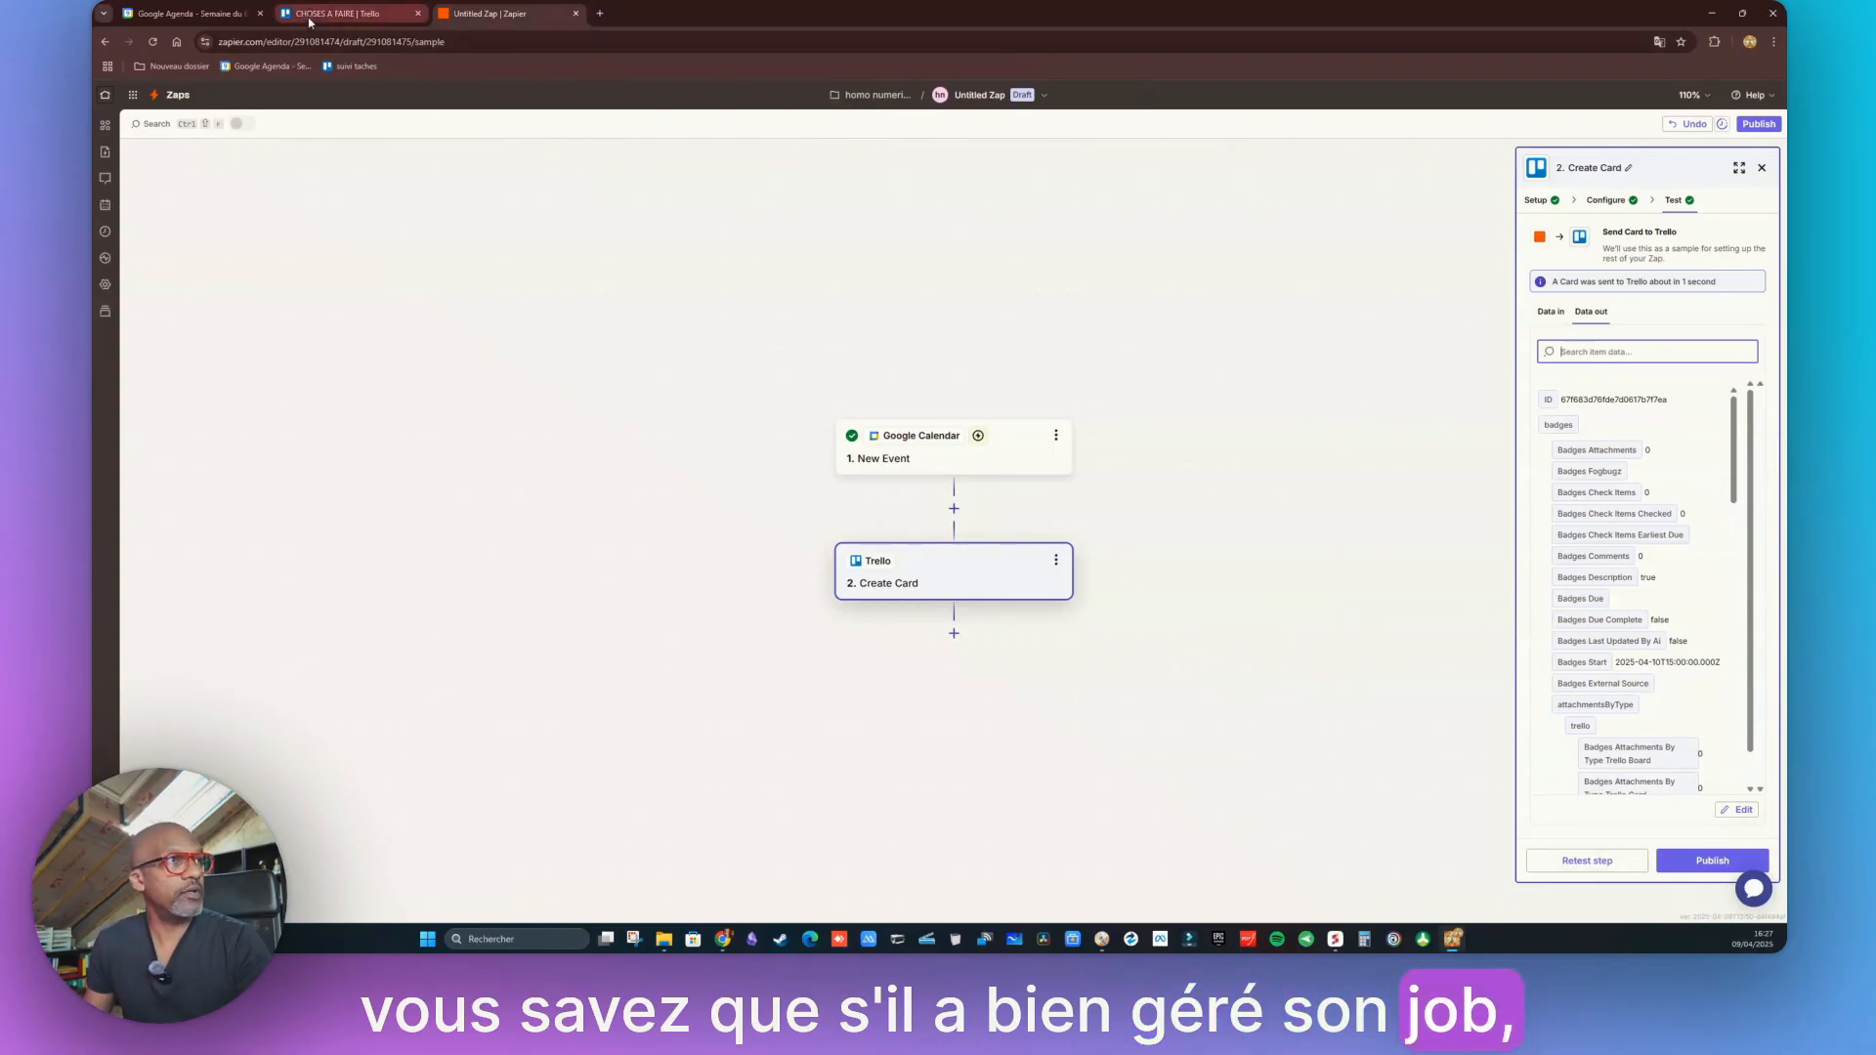
click(338, 13)
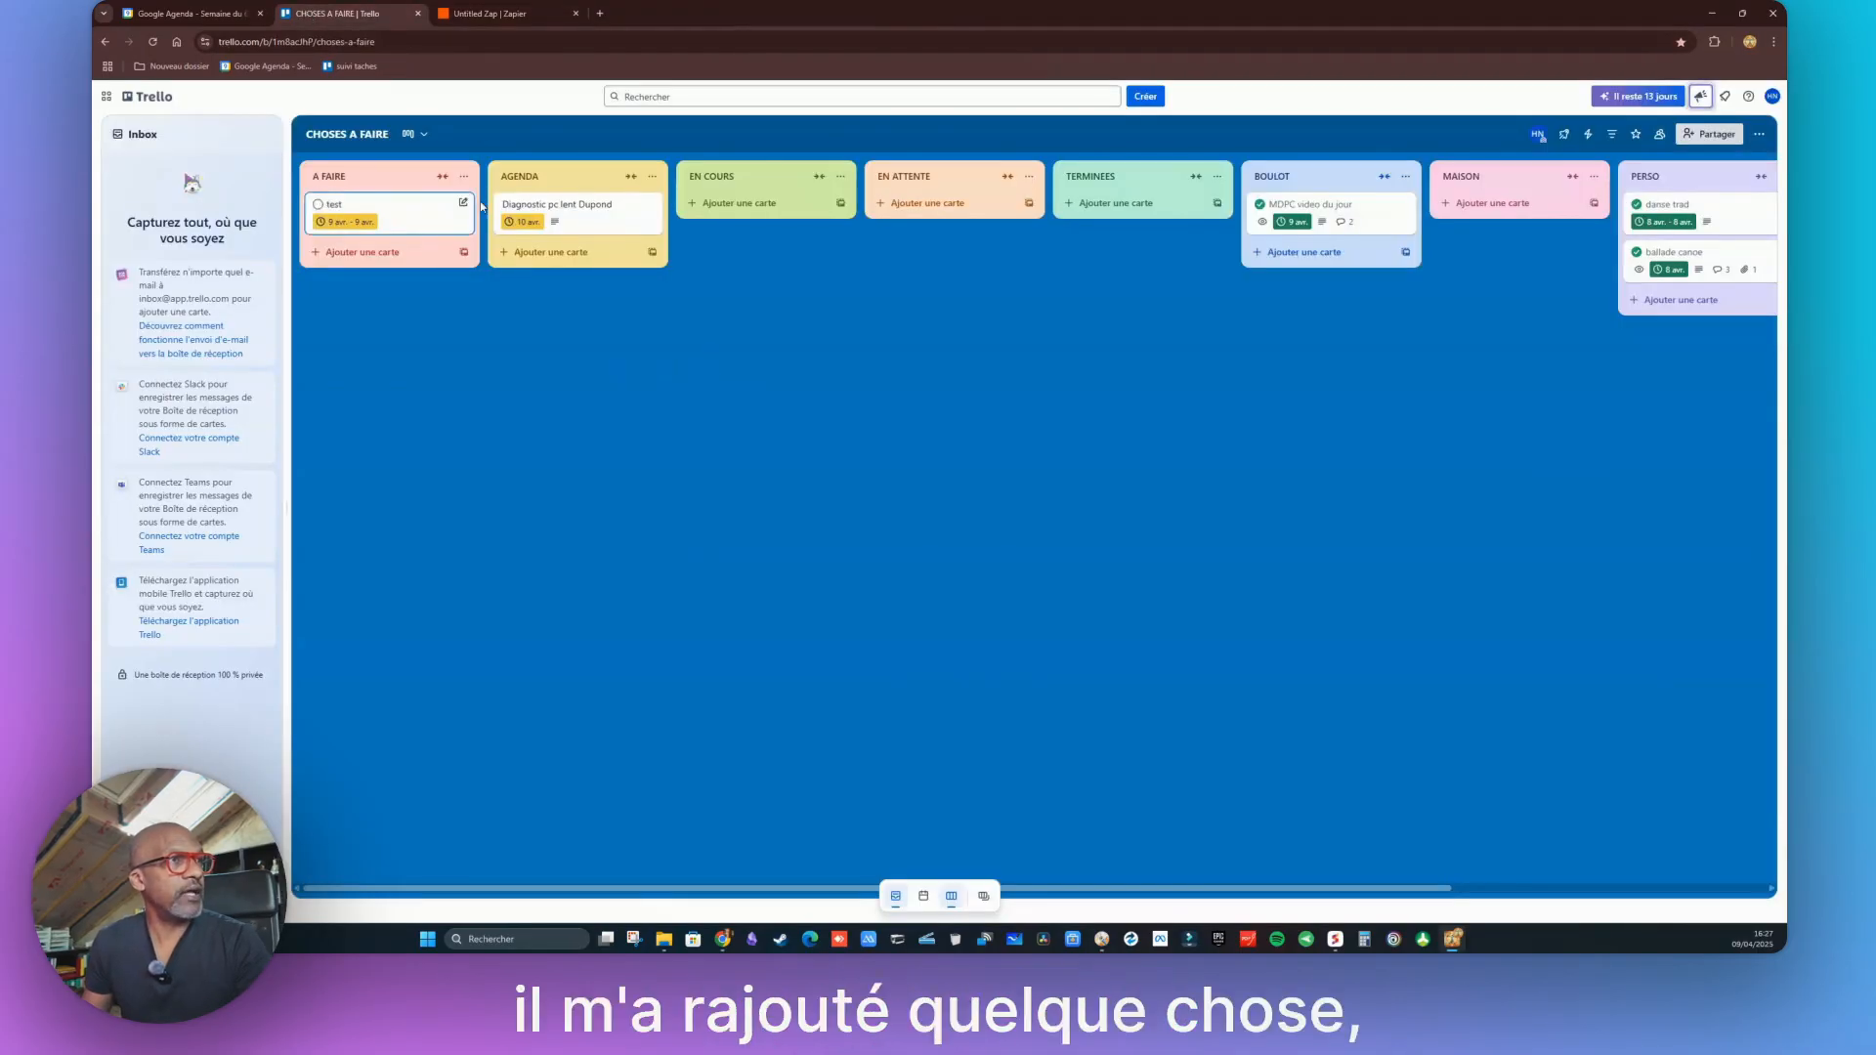
Compare the new AGENDA card's 10 April dates and description with the Google Agenda event
click(581, 218)
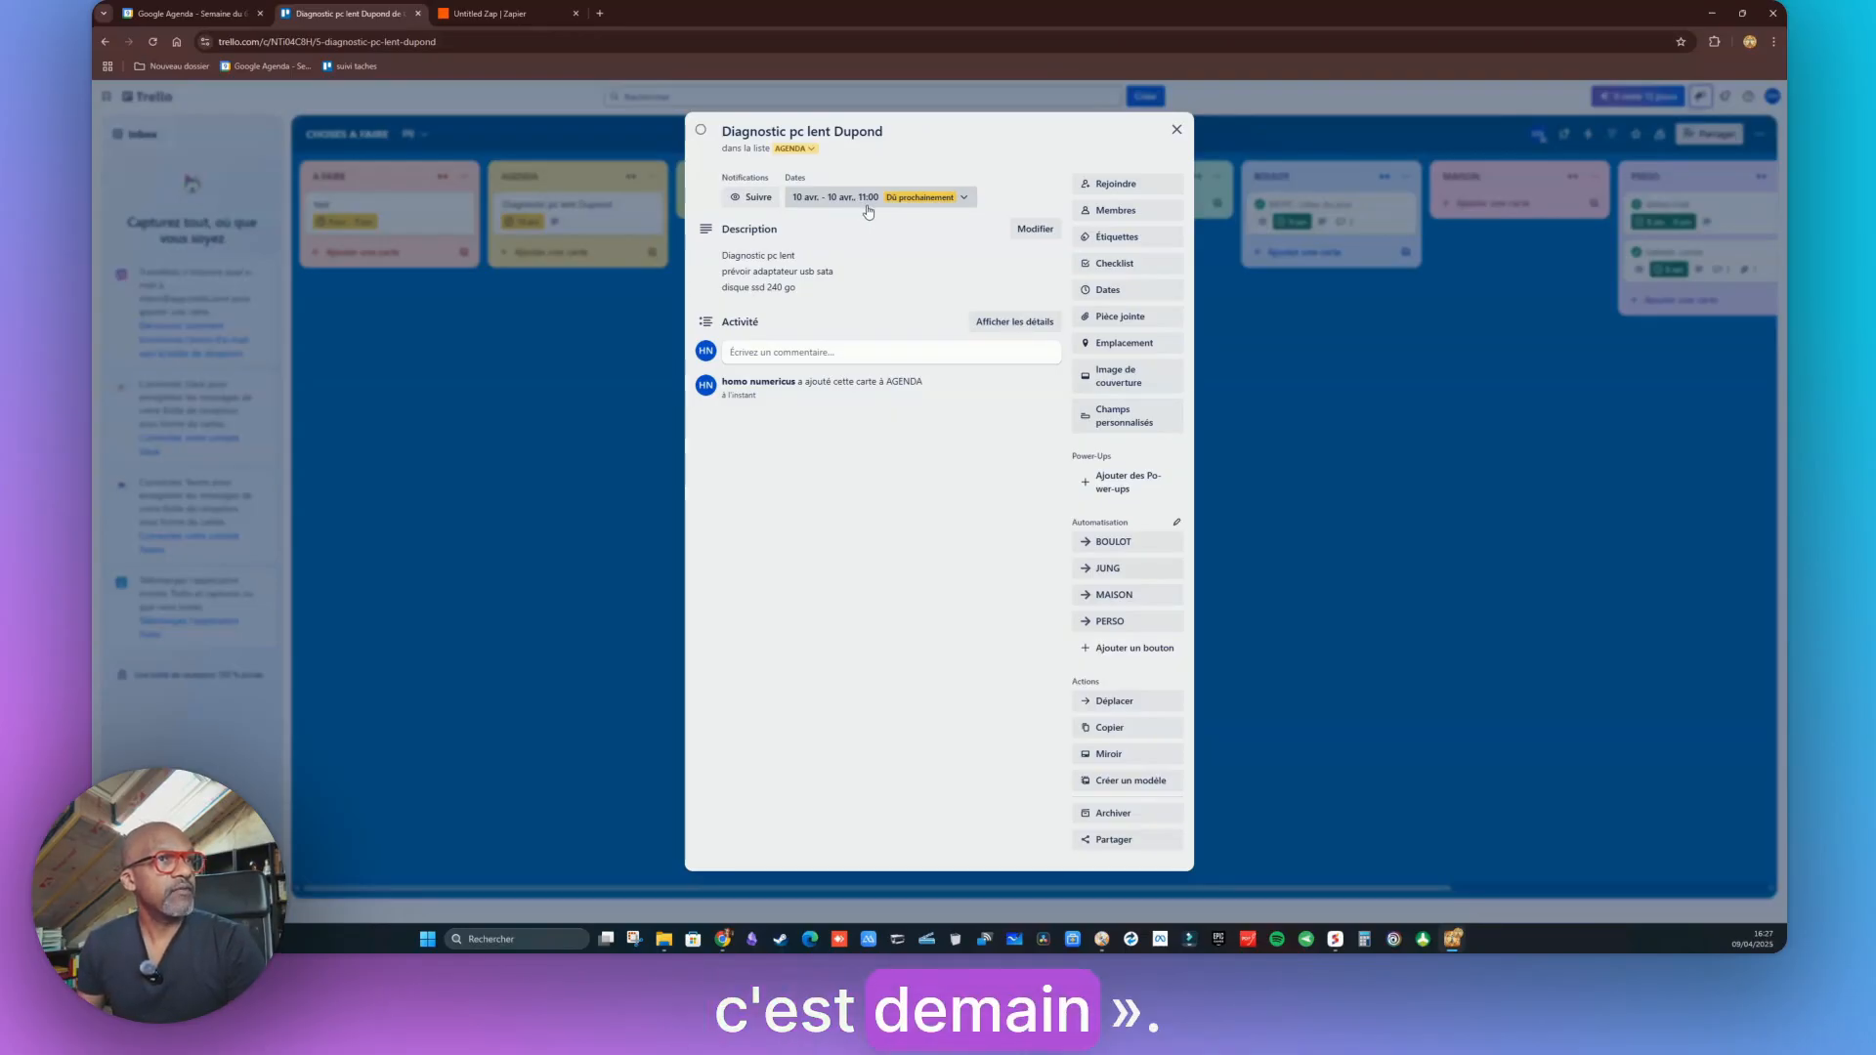
click(1113, 291)
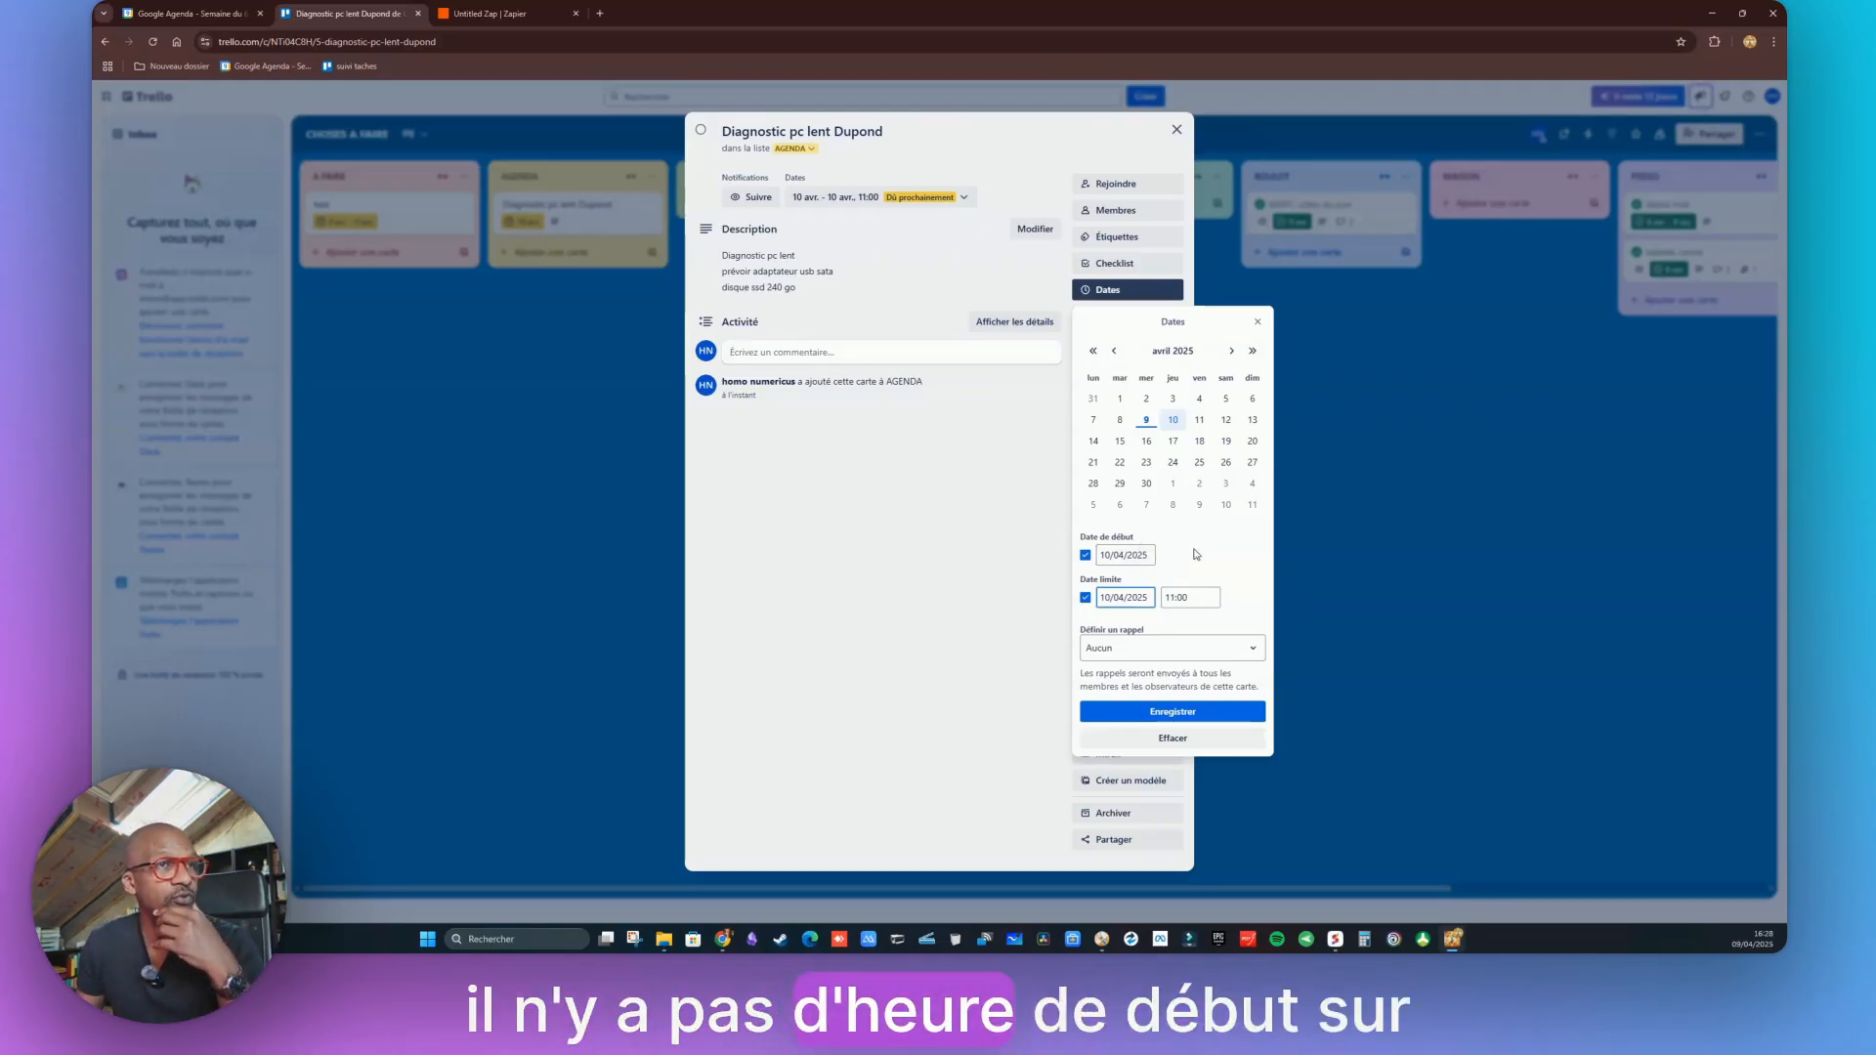
click(945, 291)
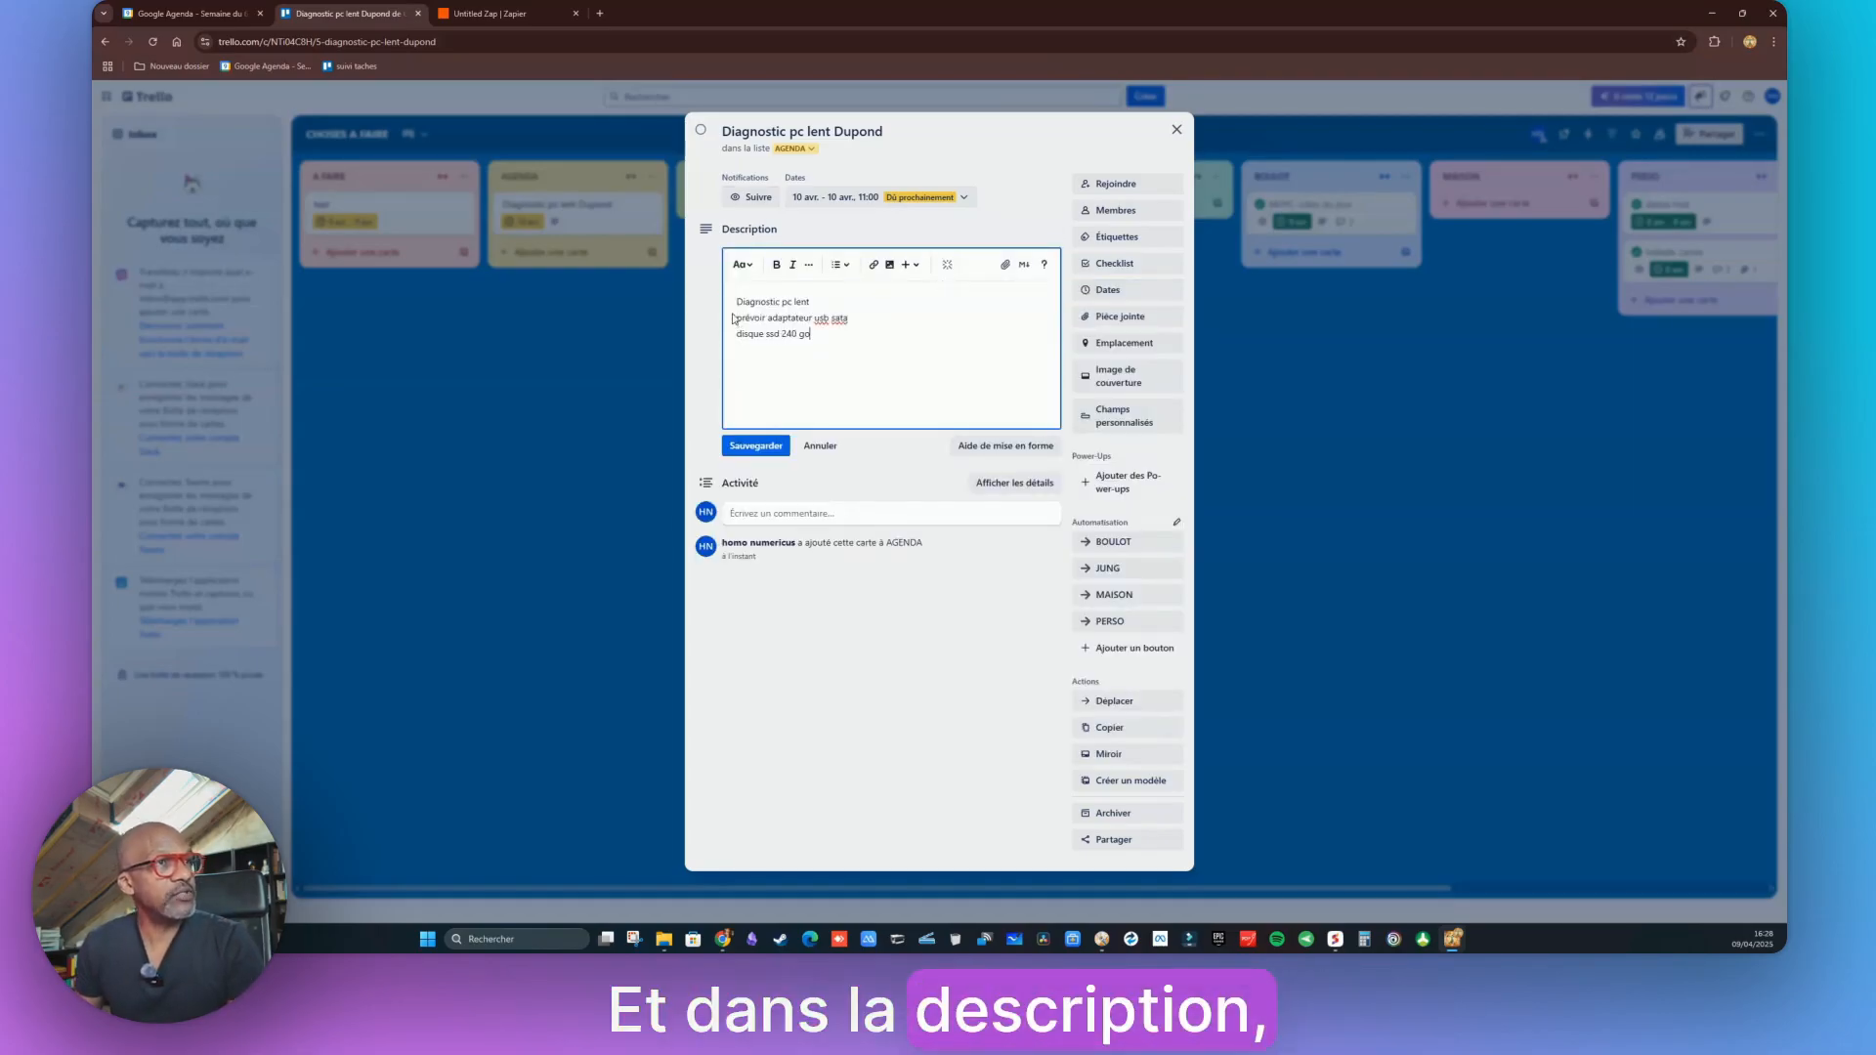
click(186, 13)
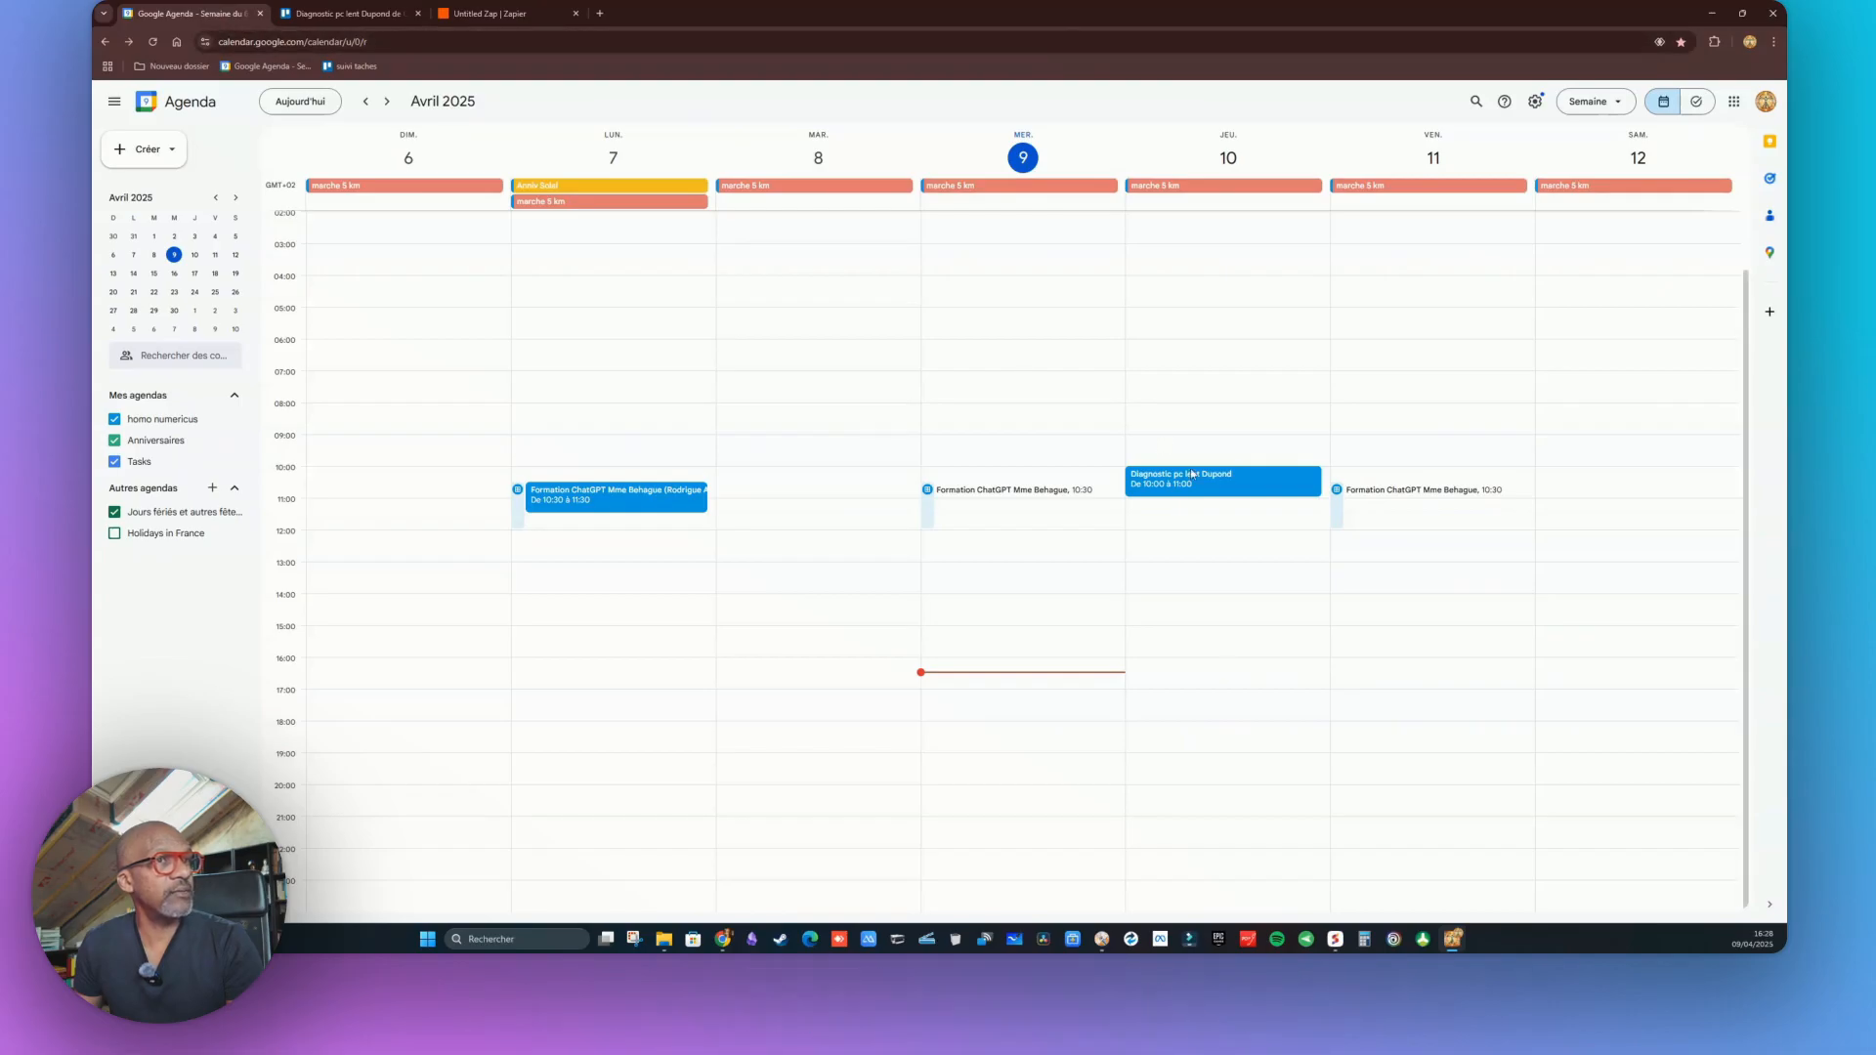
click(1190, 489)
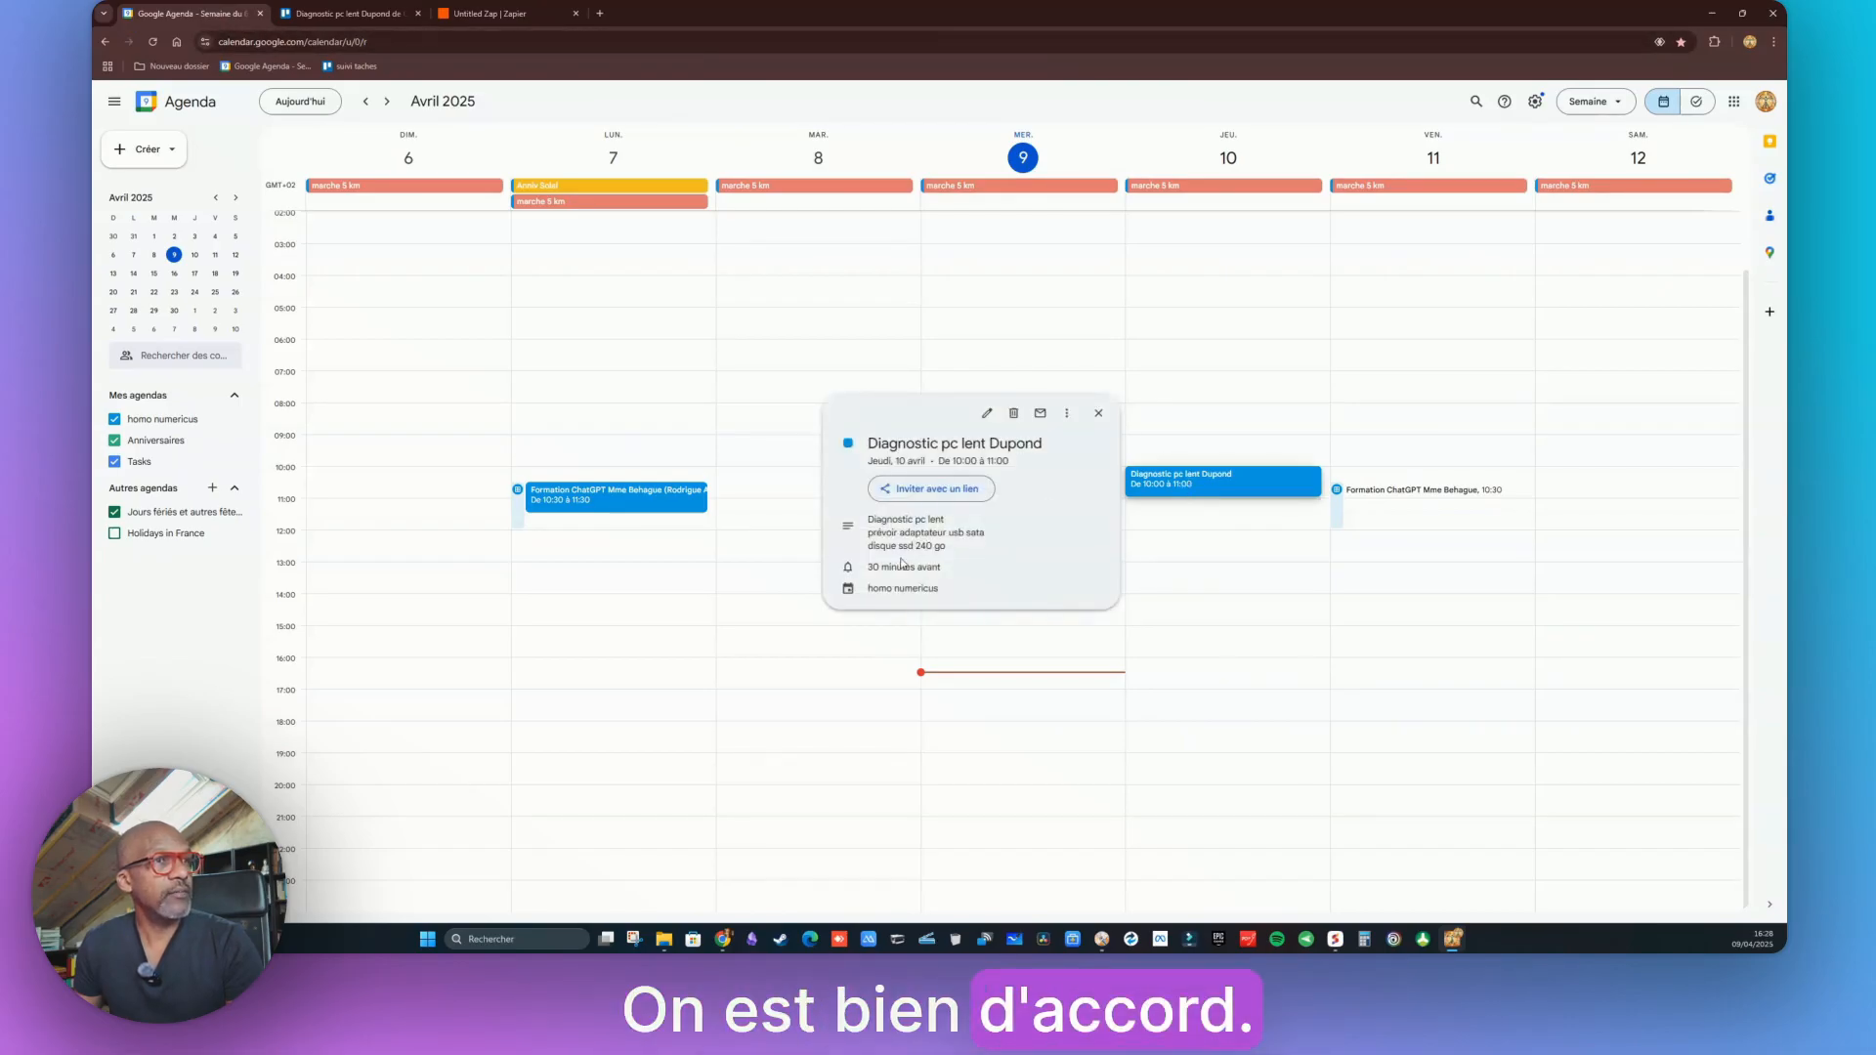
click(328, 13)
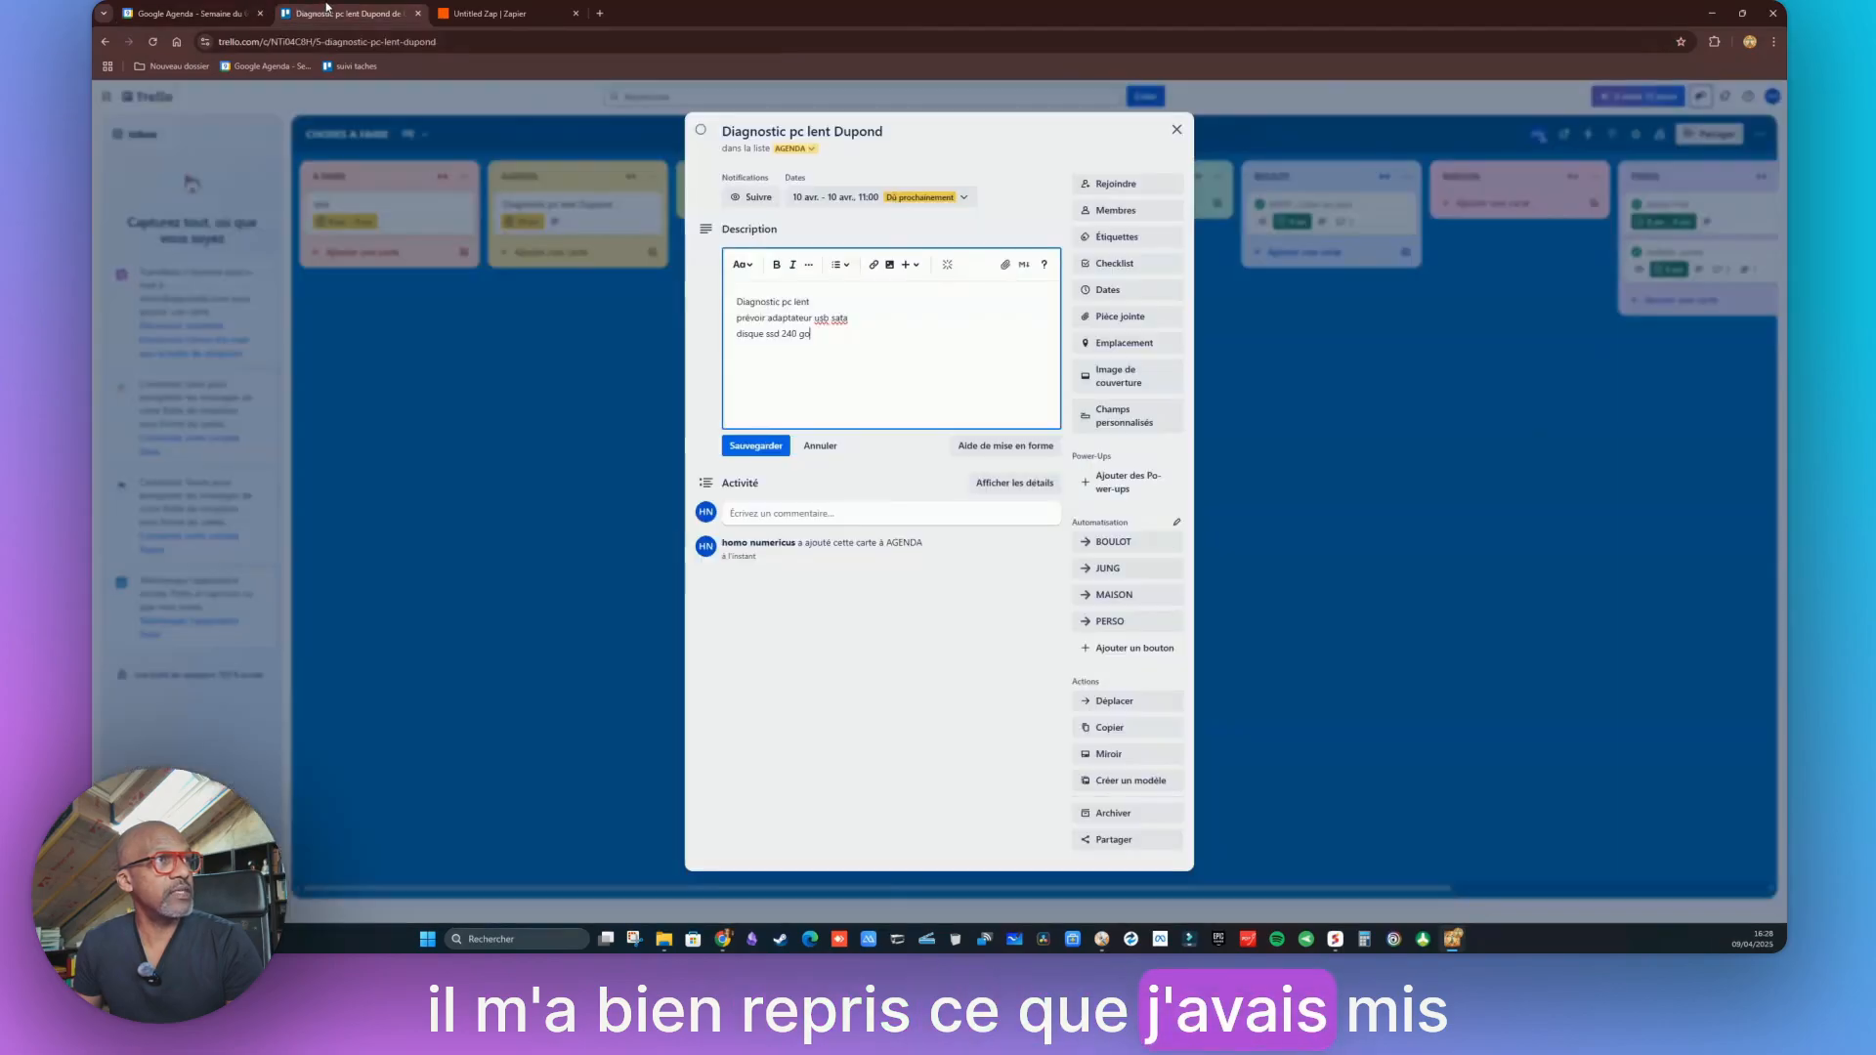
Close the Trello card, publish the Zap to switch it on, and go to My Zaps
click(1175, 136)
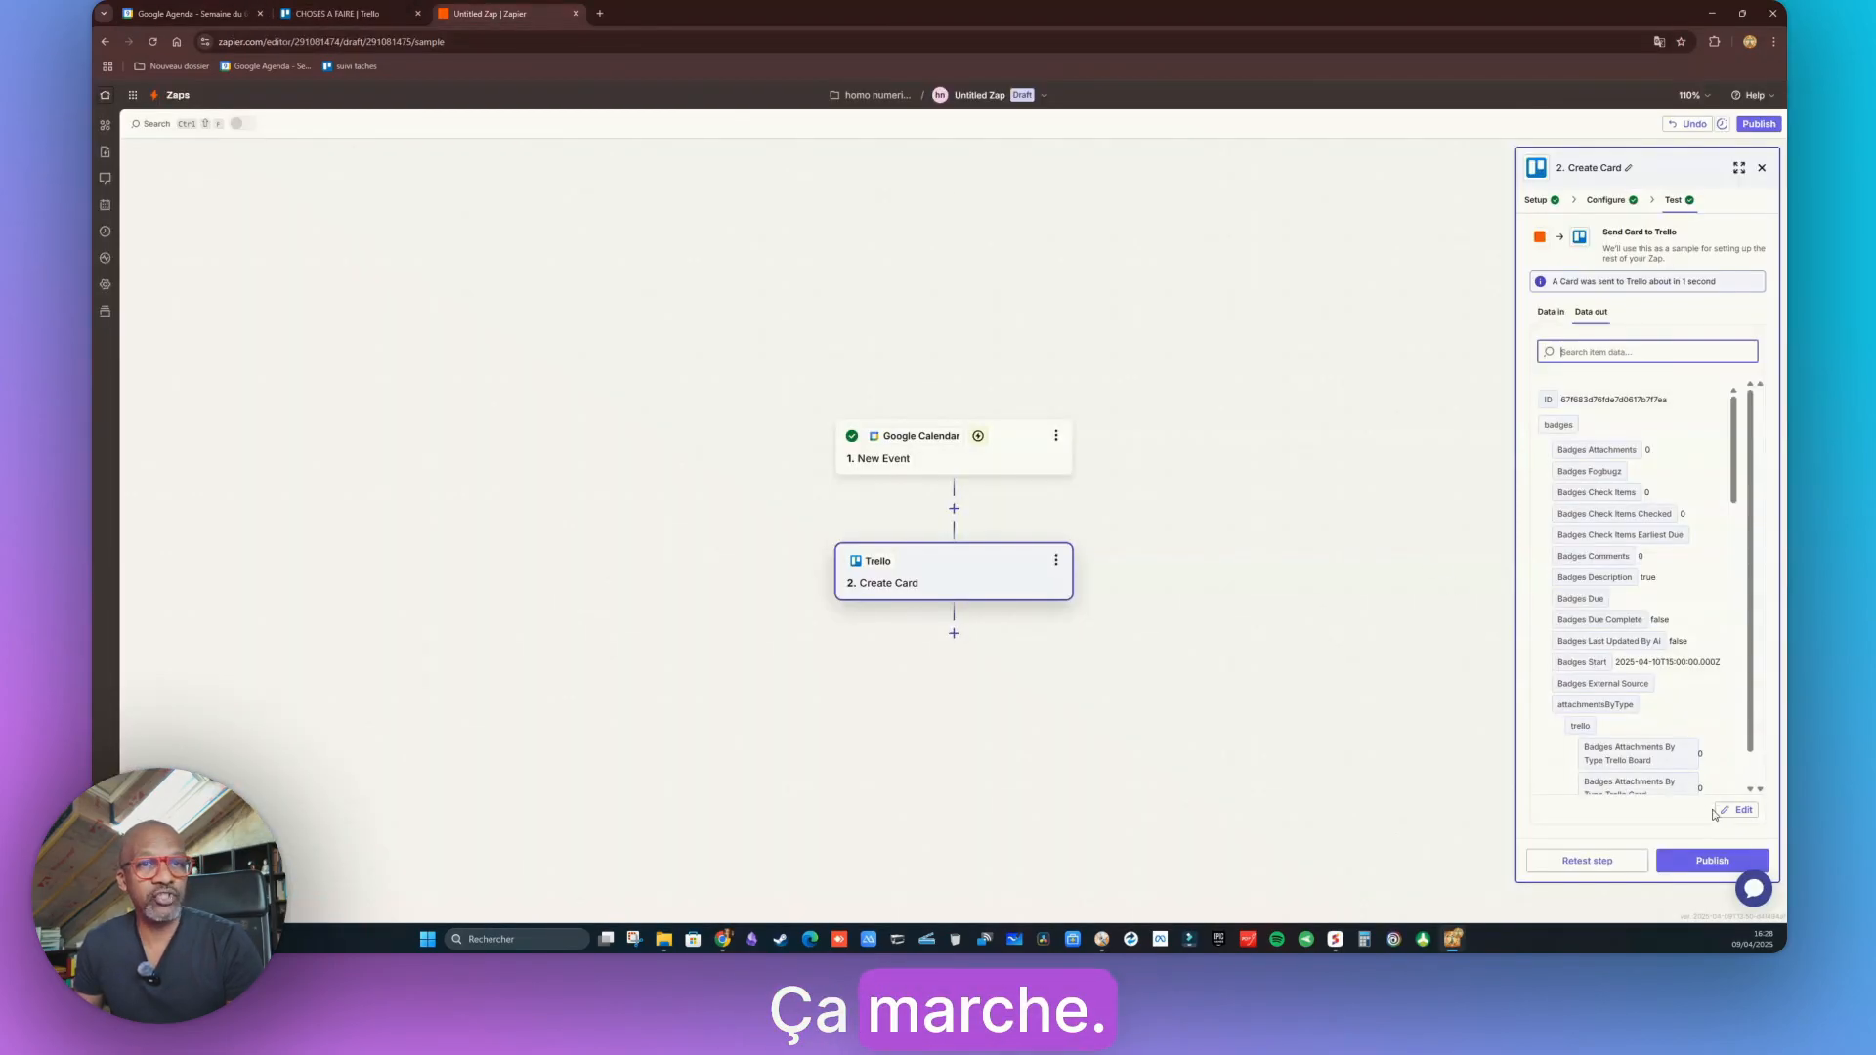
click(1712, 862)
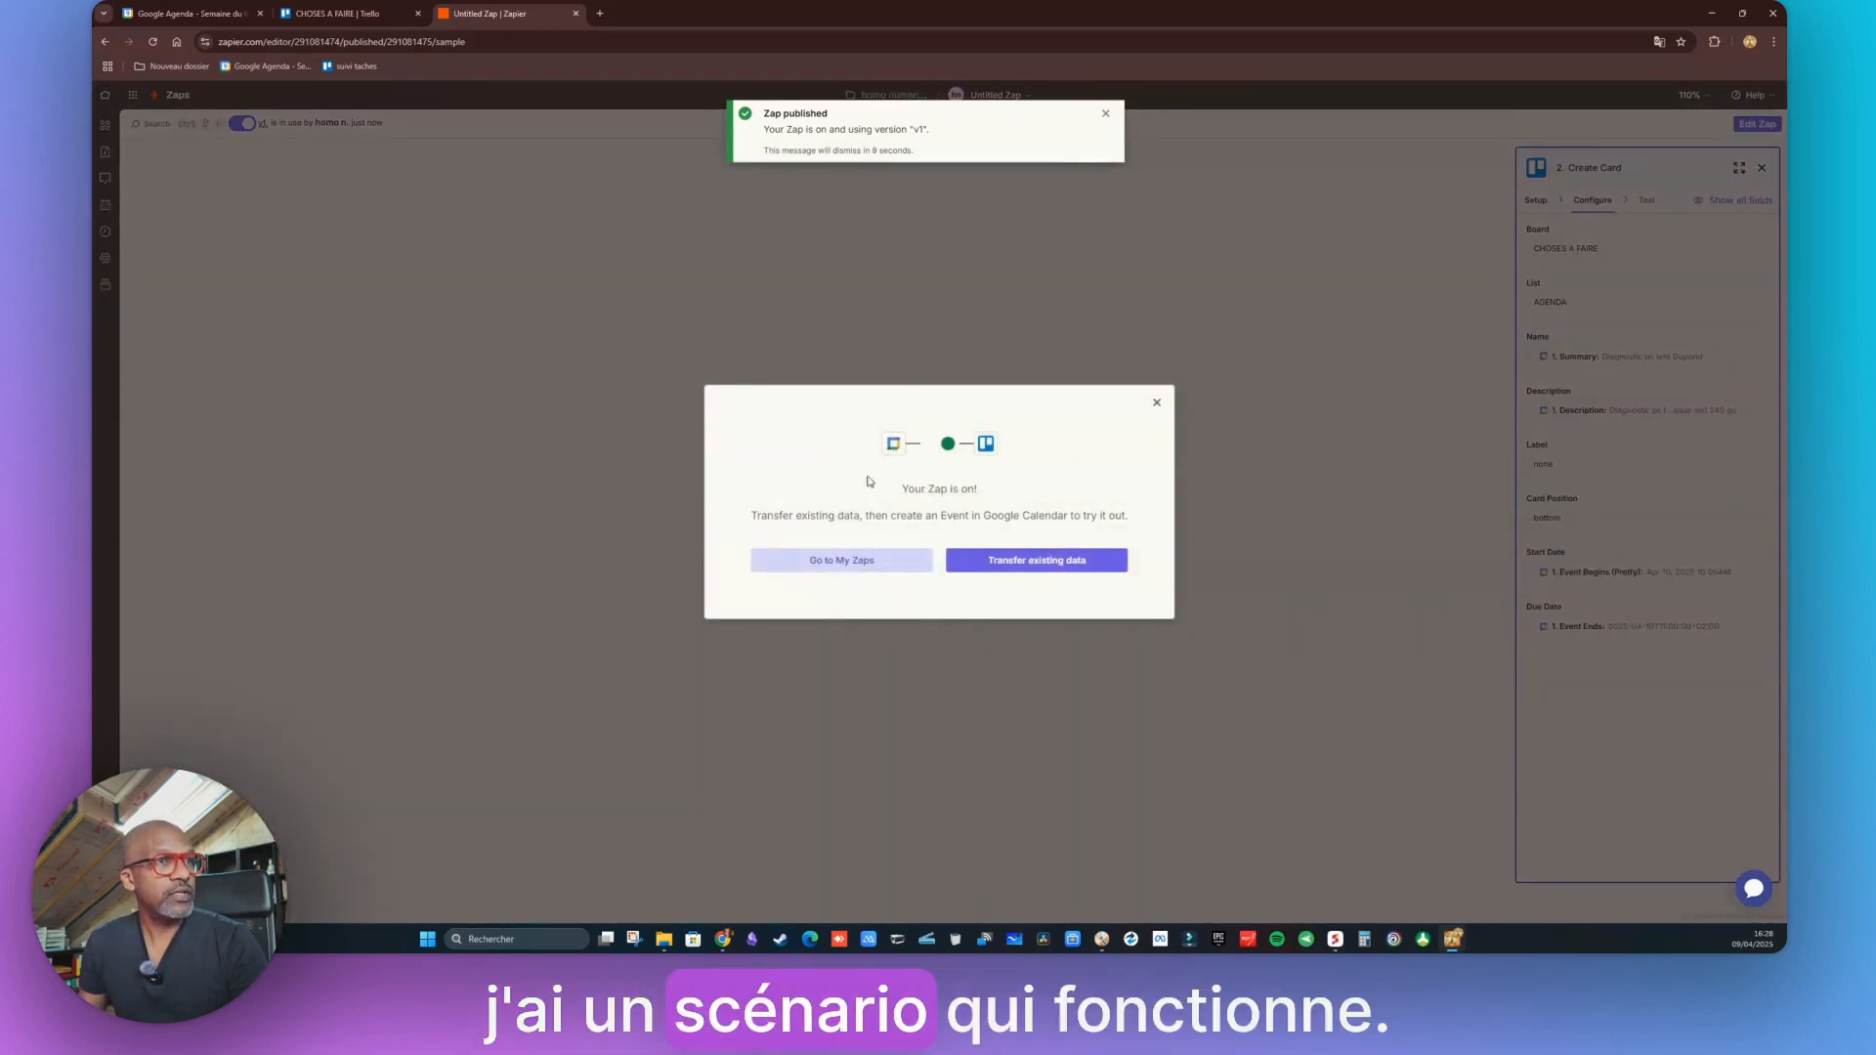
click(829, 562)
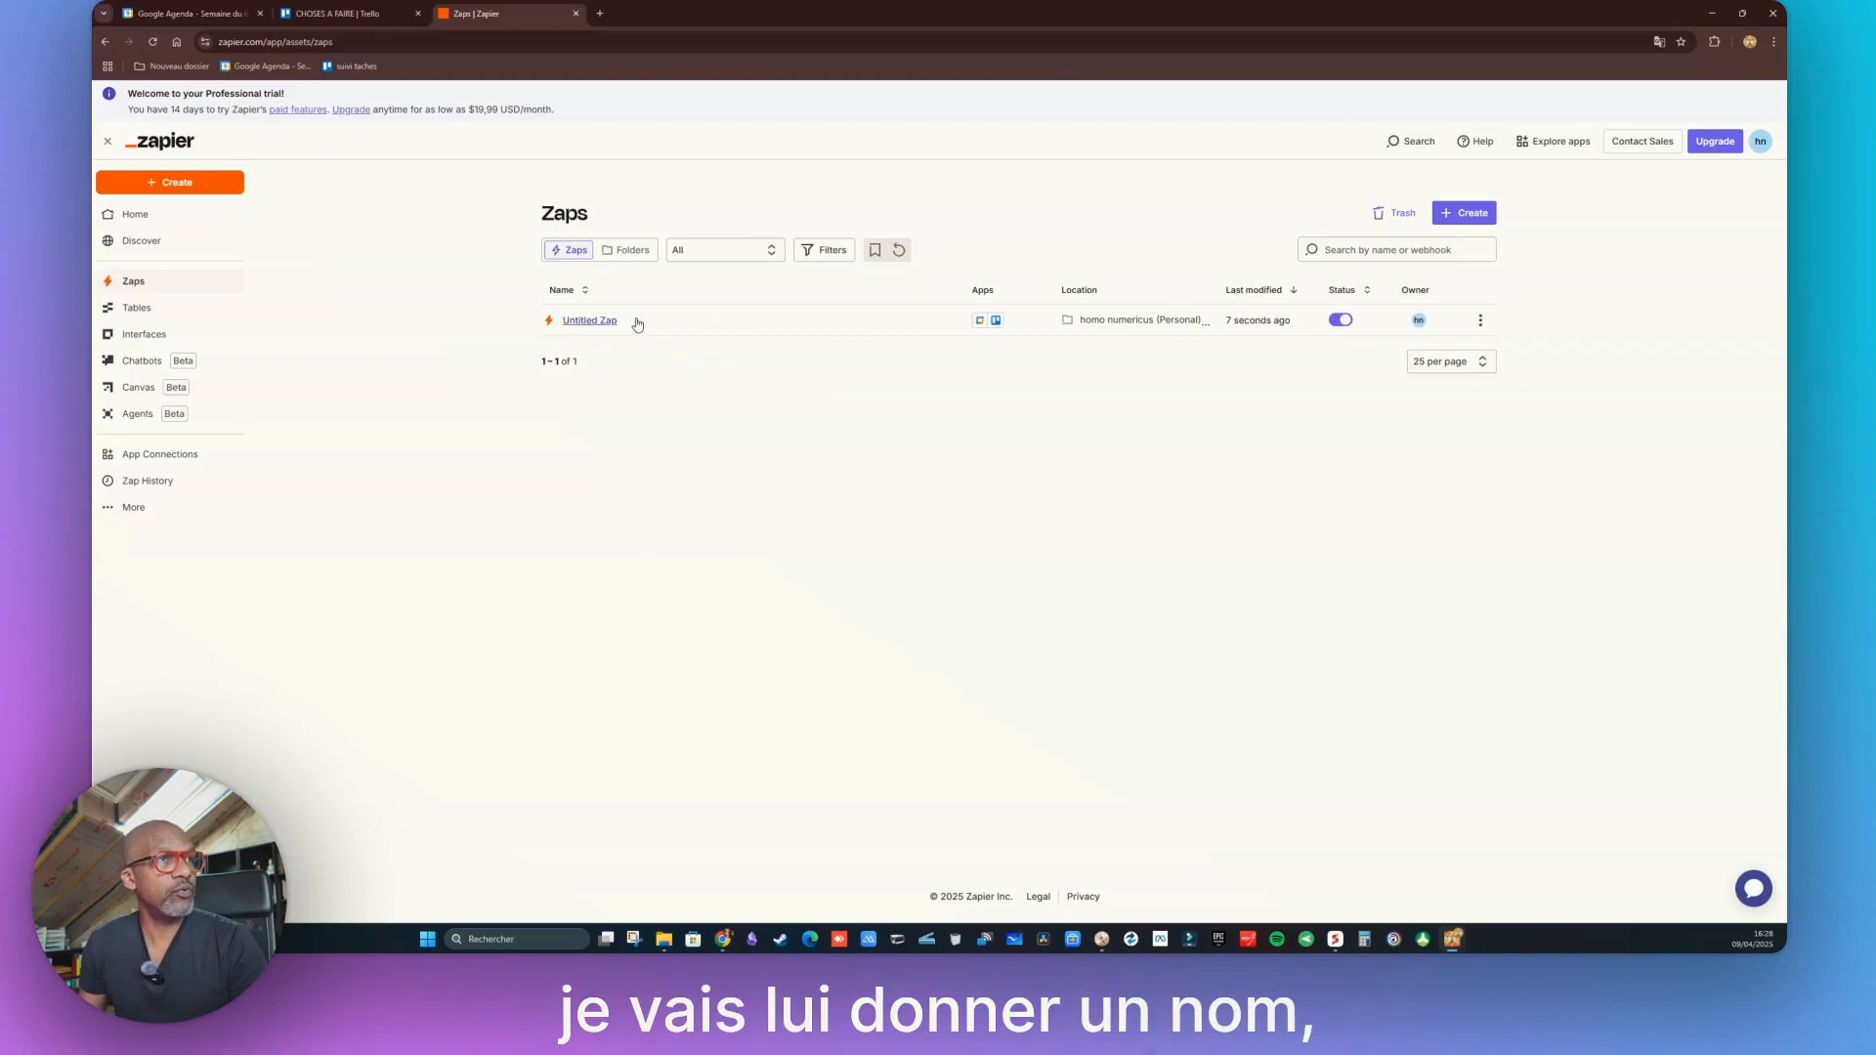
Rename the Untitled Zap to 'transforme un évènement du Google calendar en tache dans Trello'
click(1481, 322)
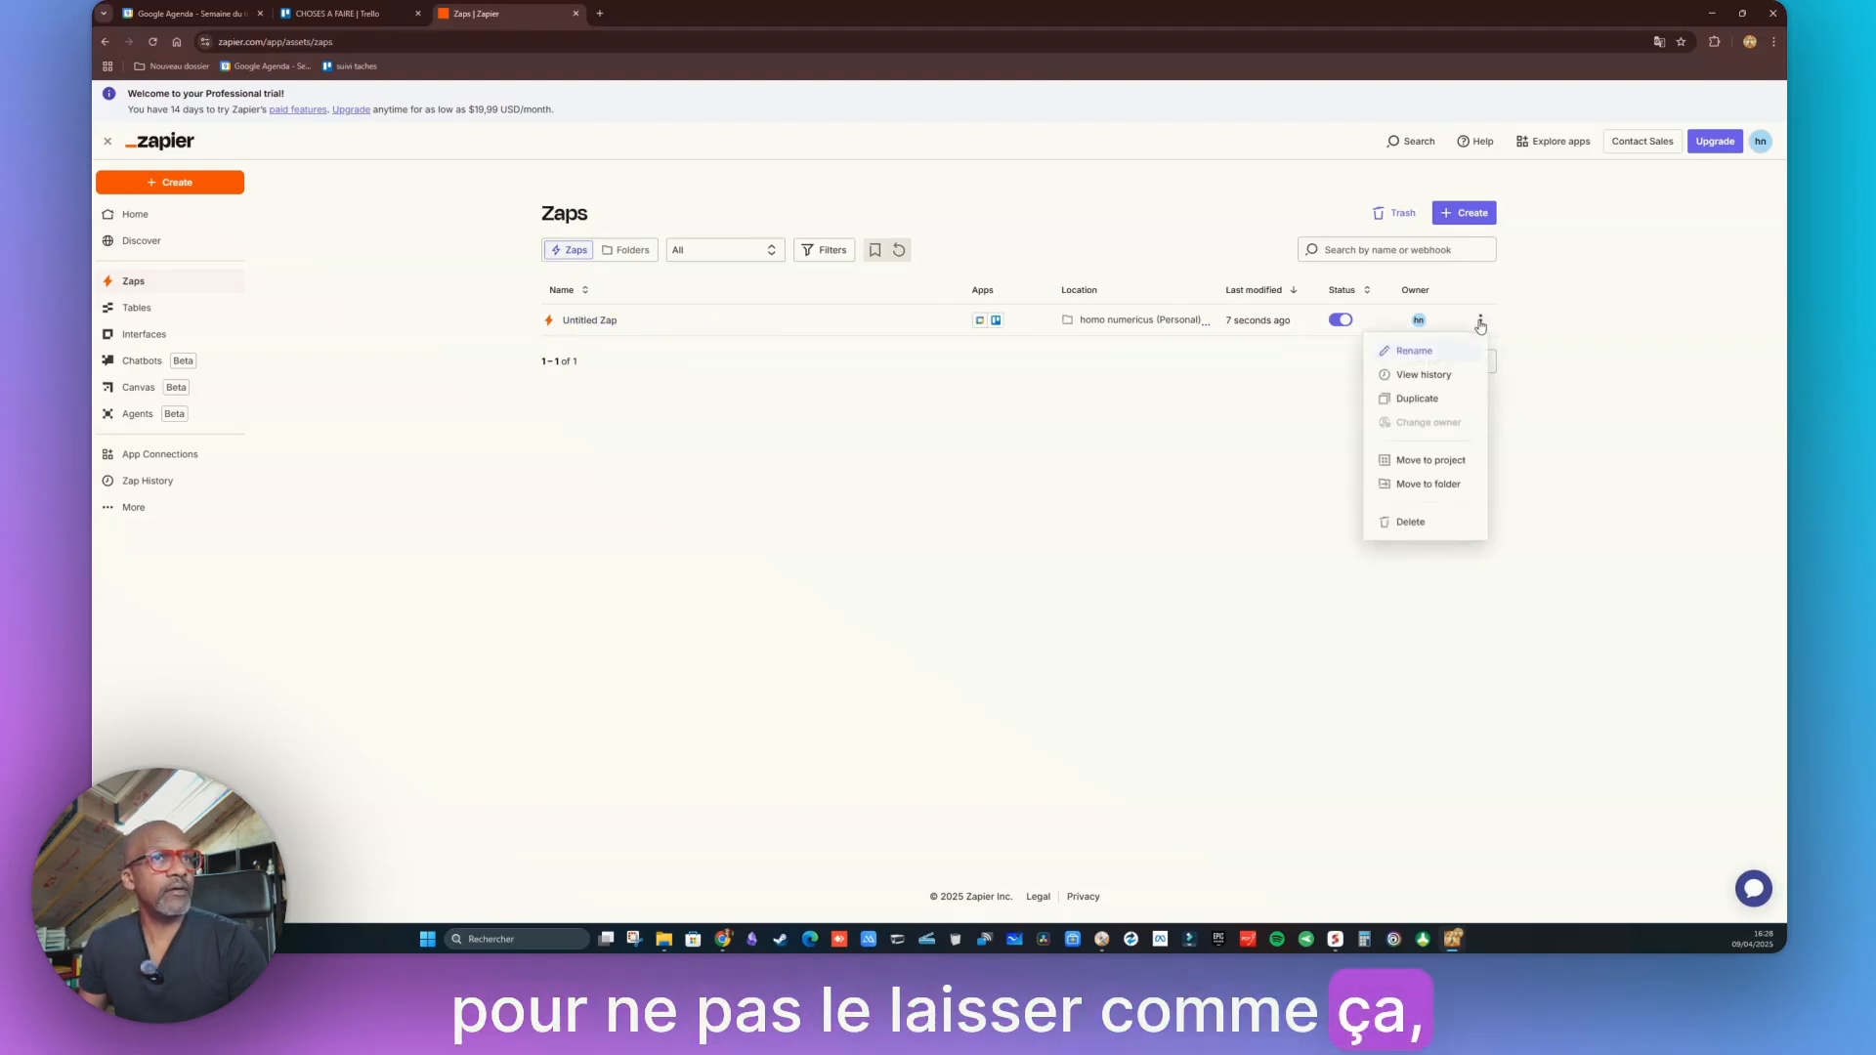
click(1415, 351)
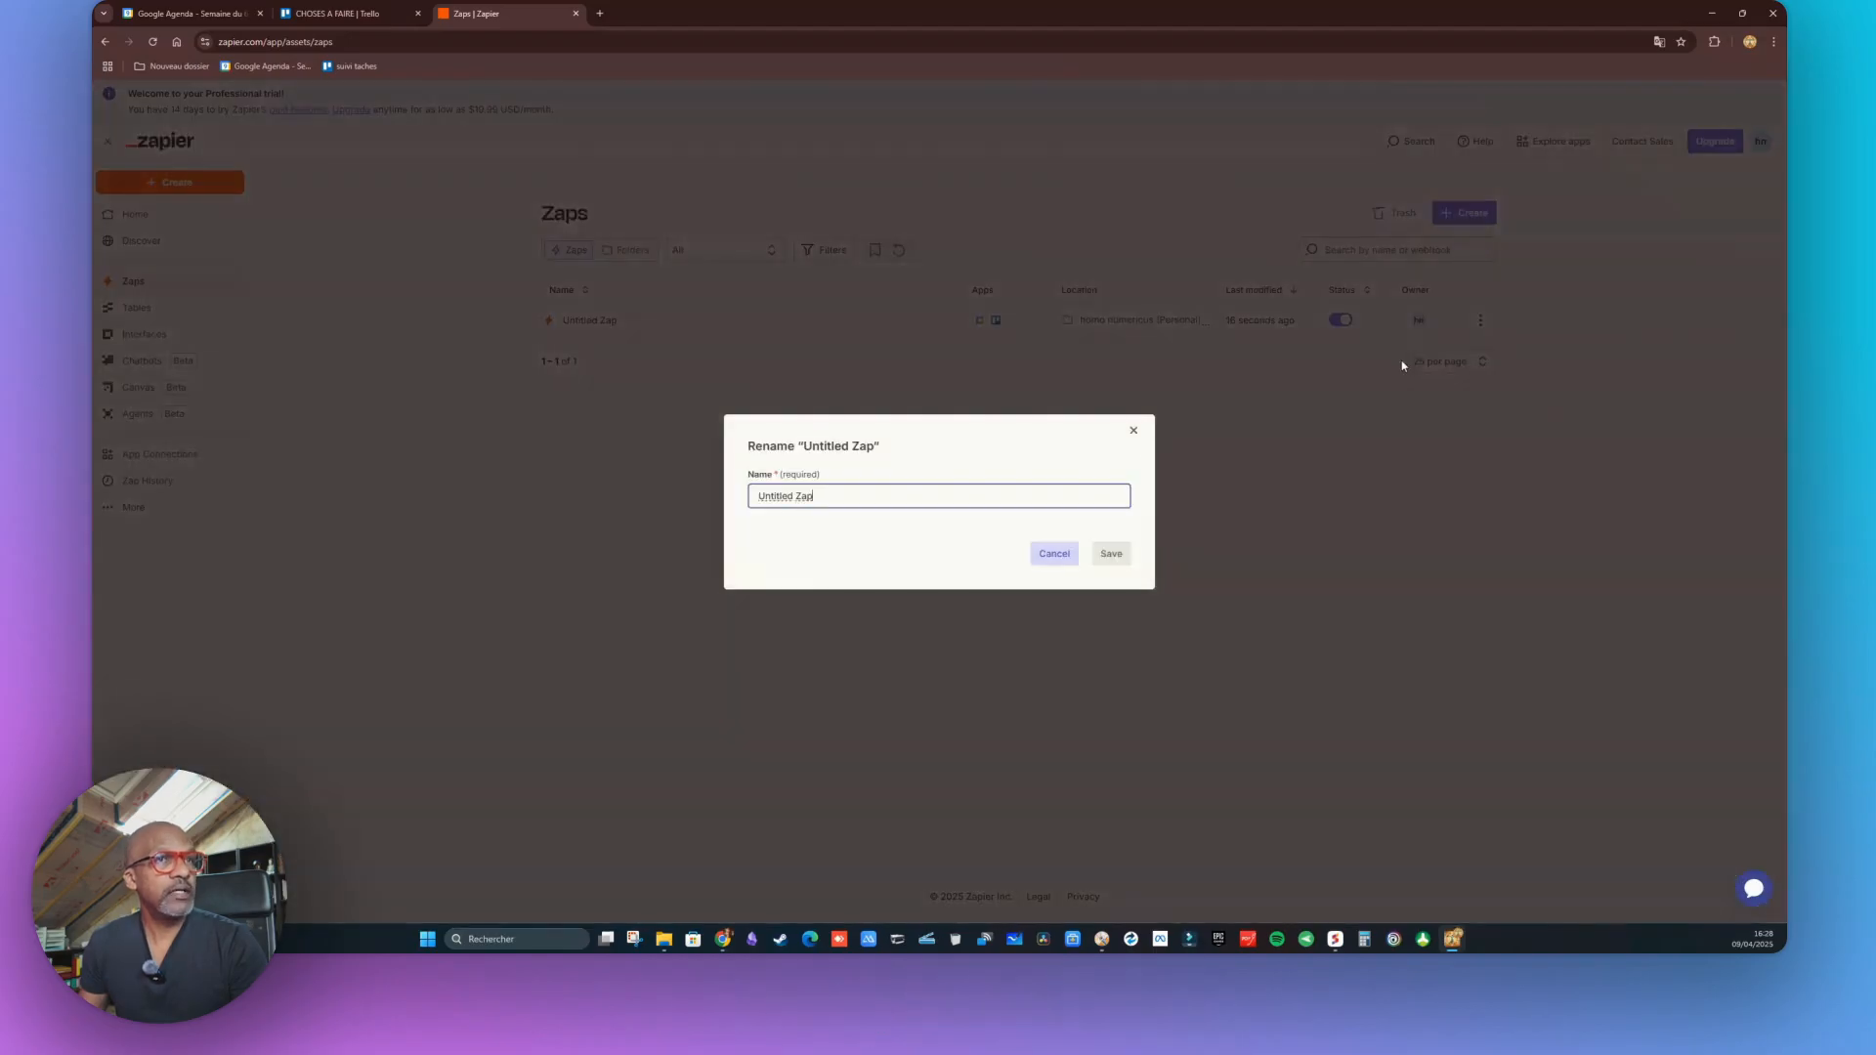
text(transfo)
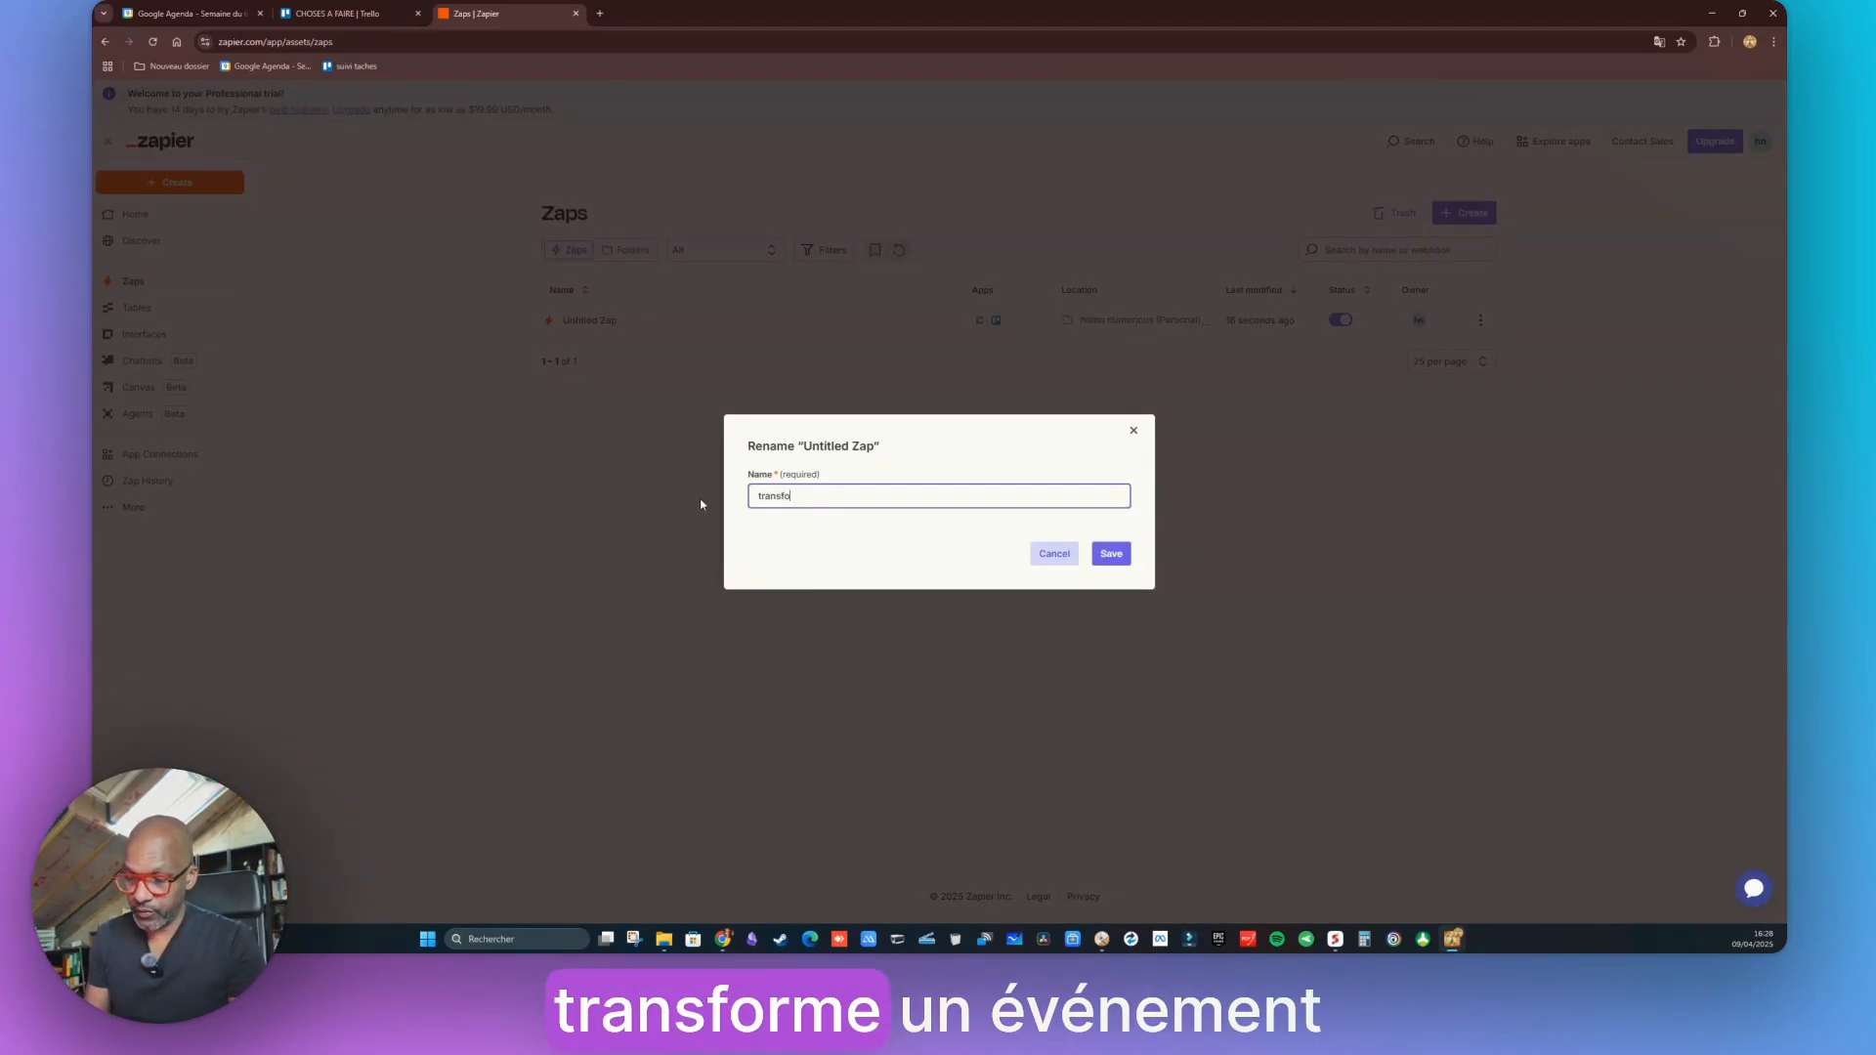
text(rme un )
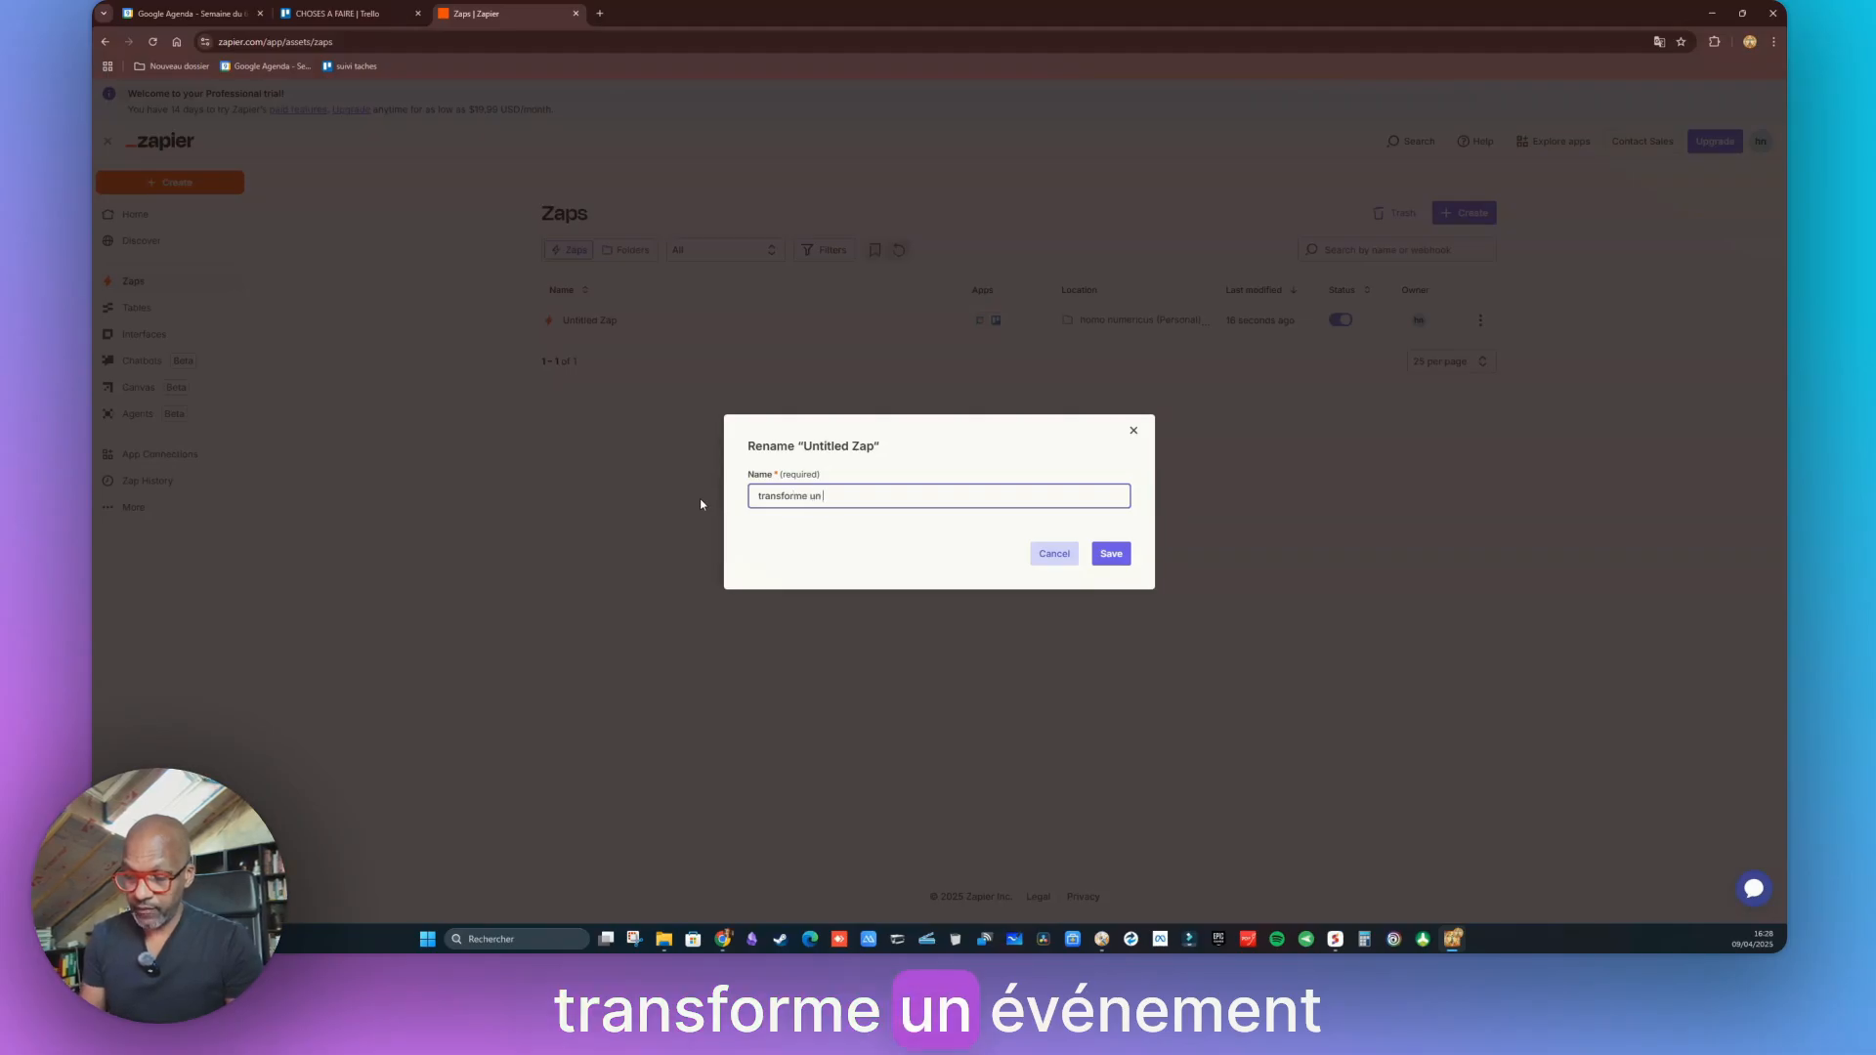
text(événement du )
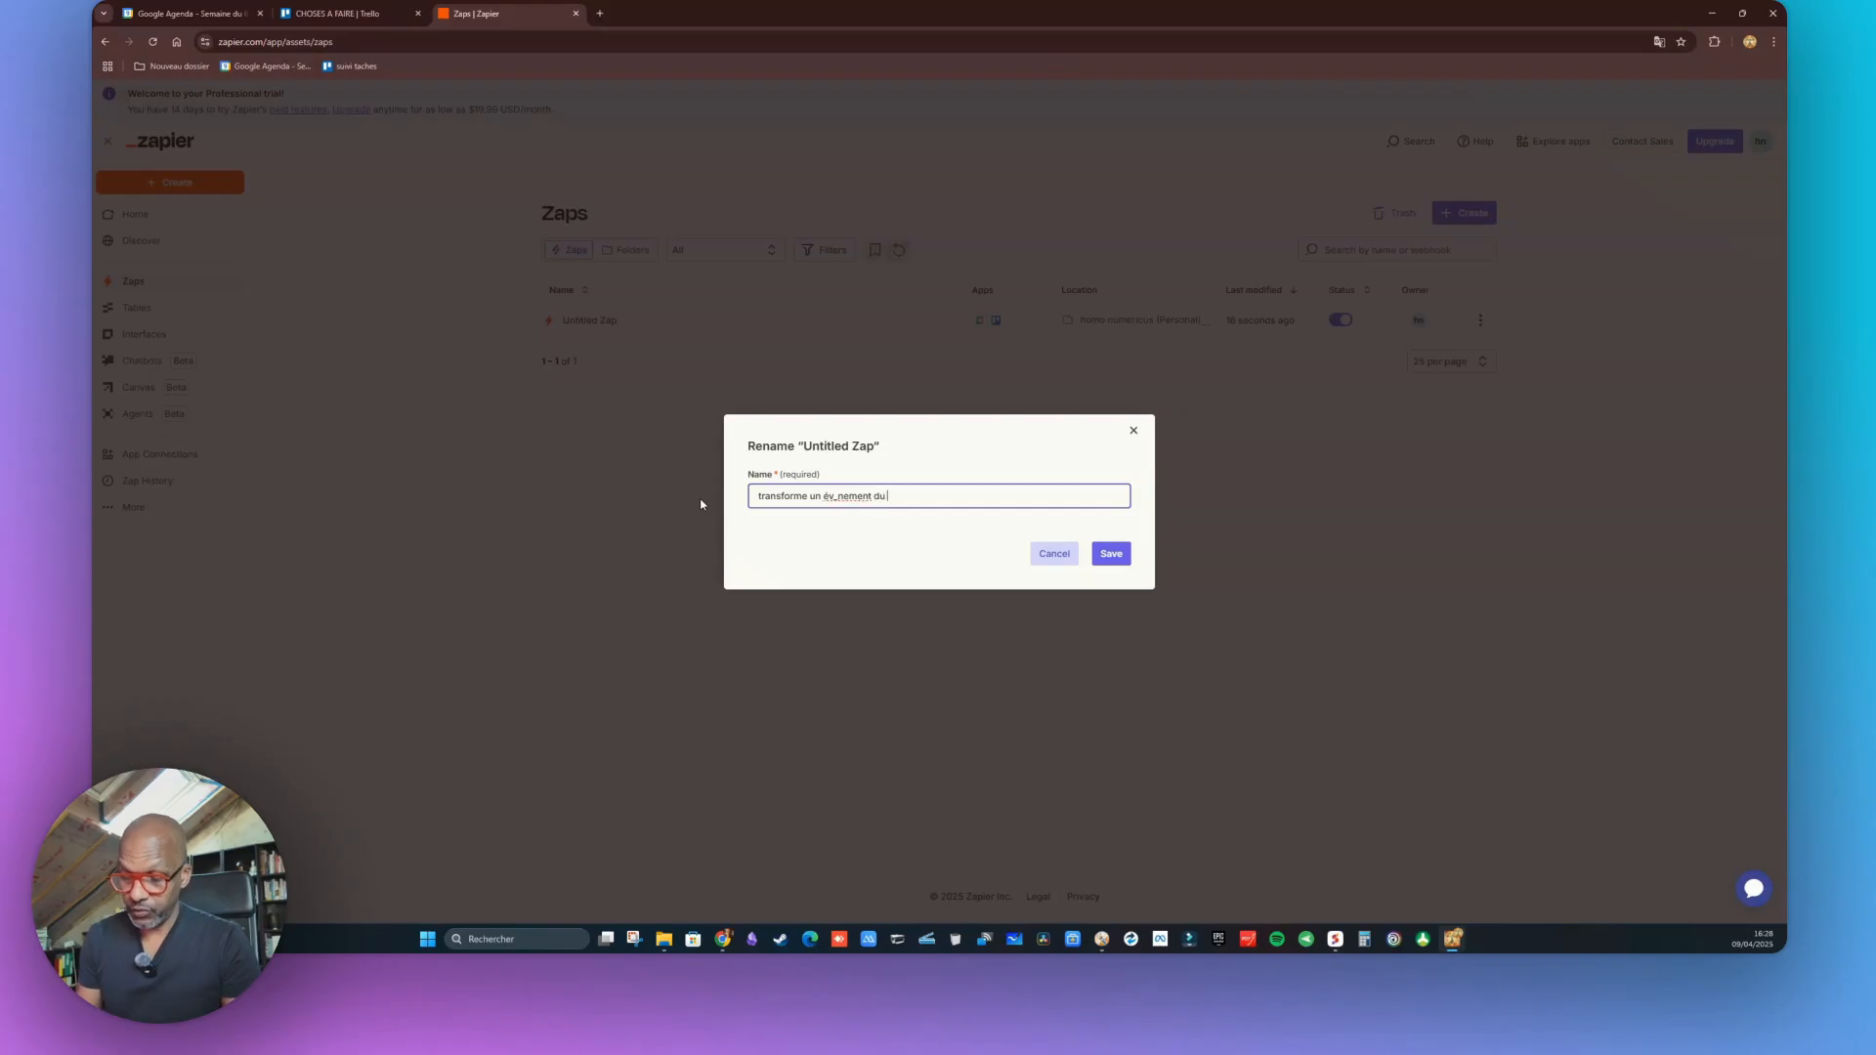
text(calendrier )
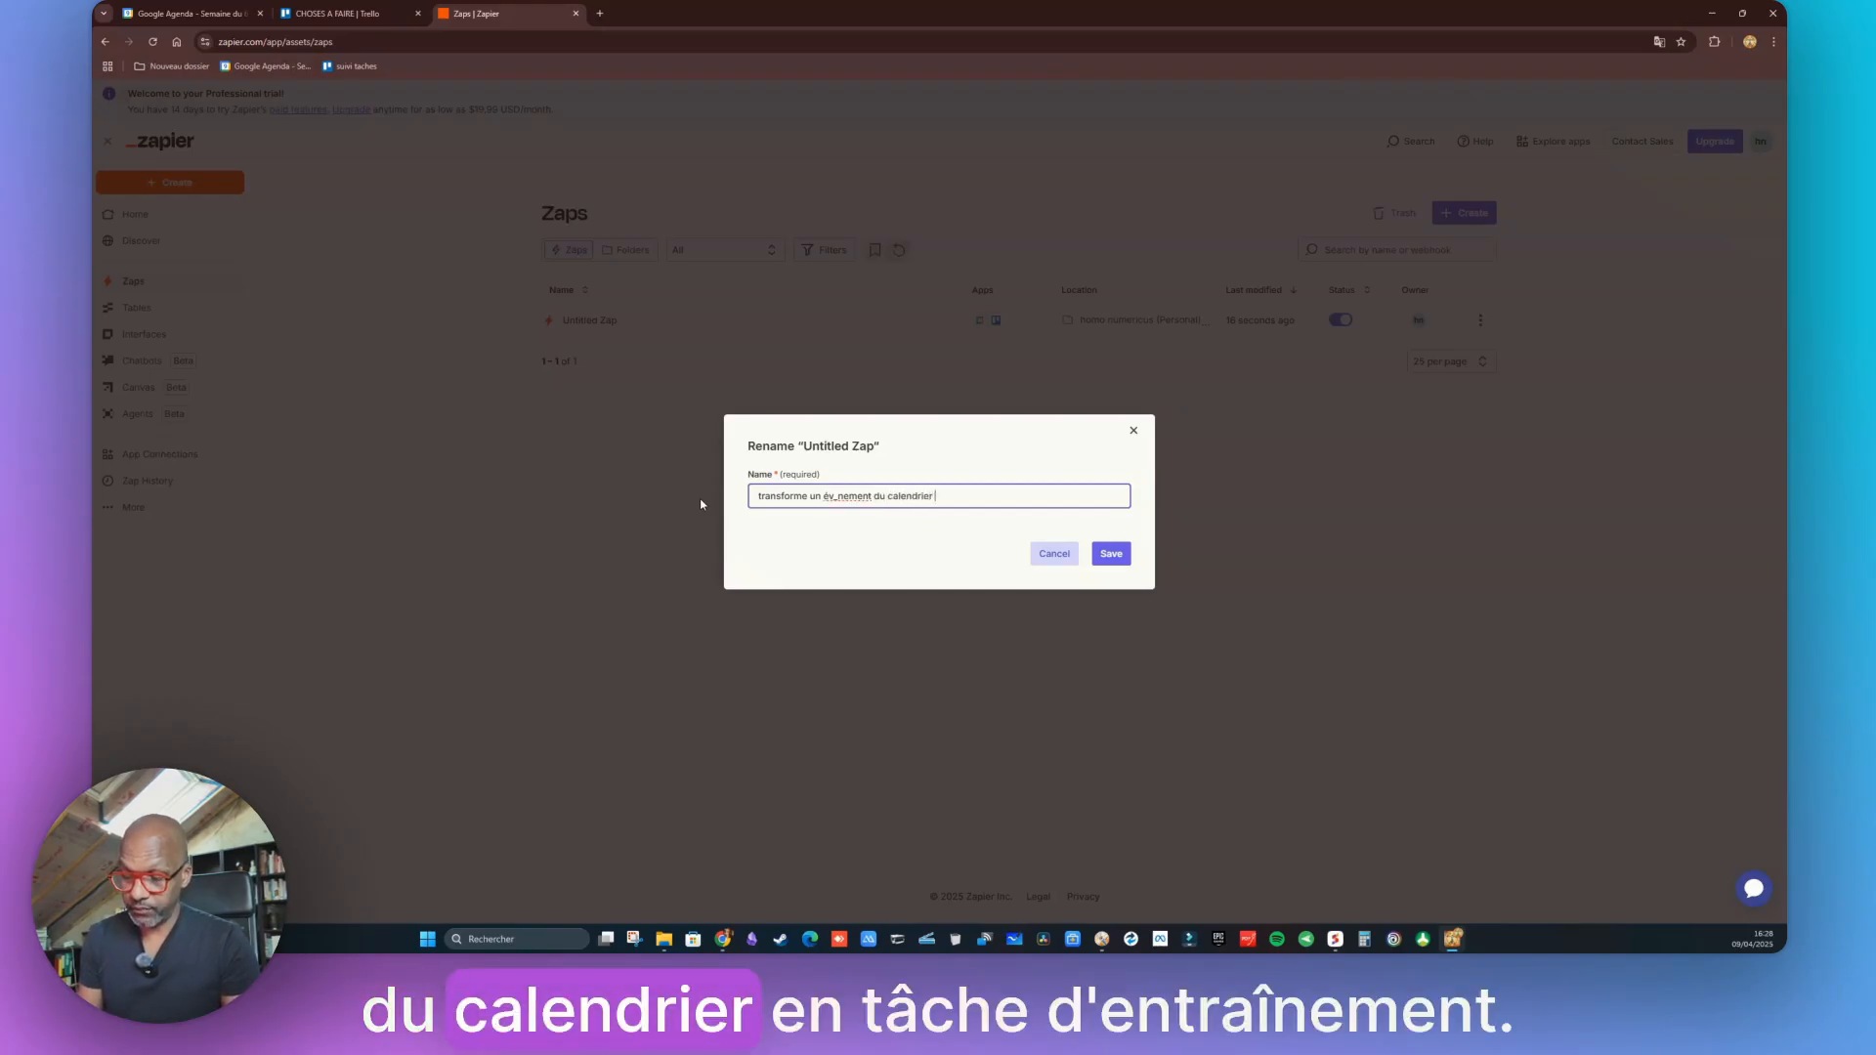
text(en tache )
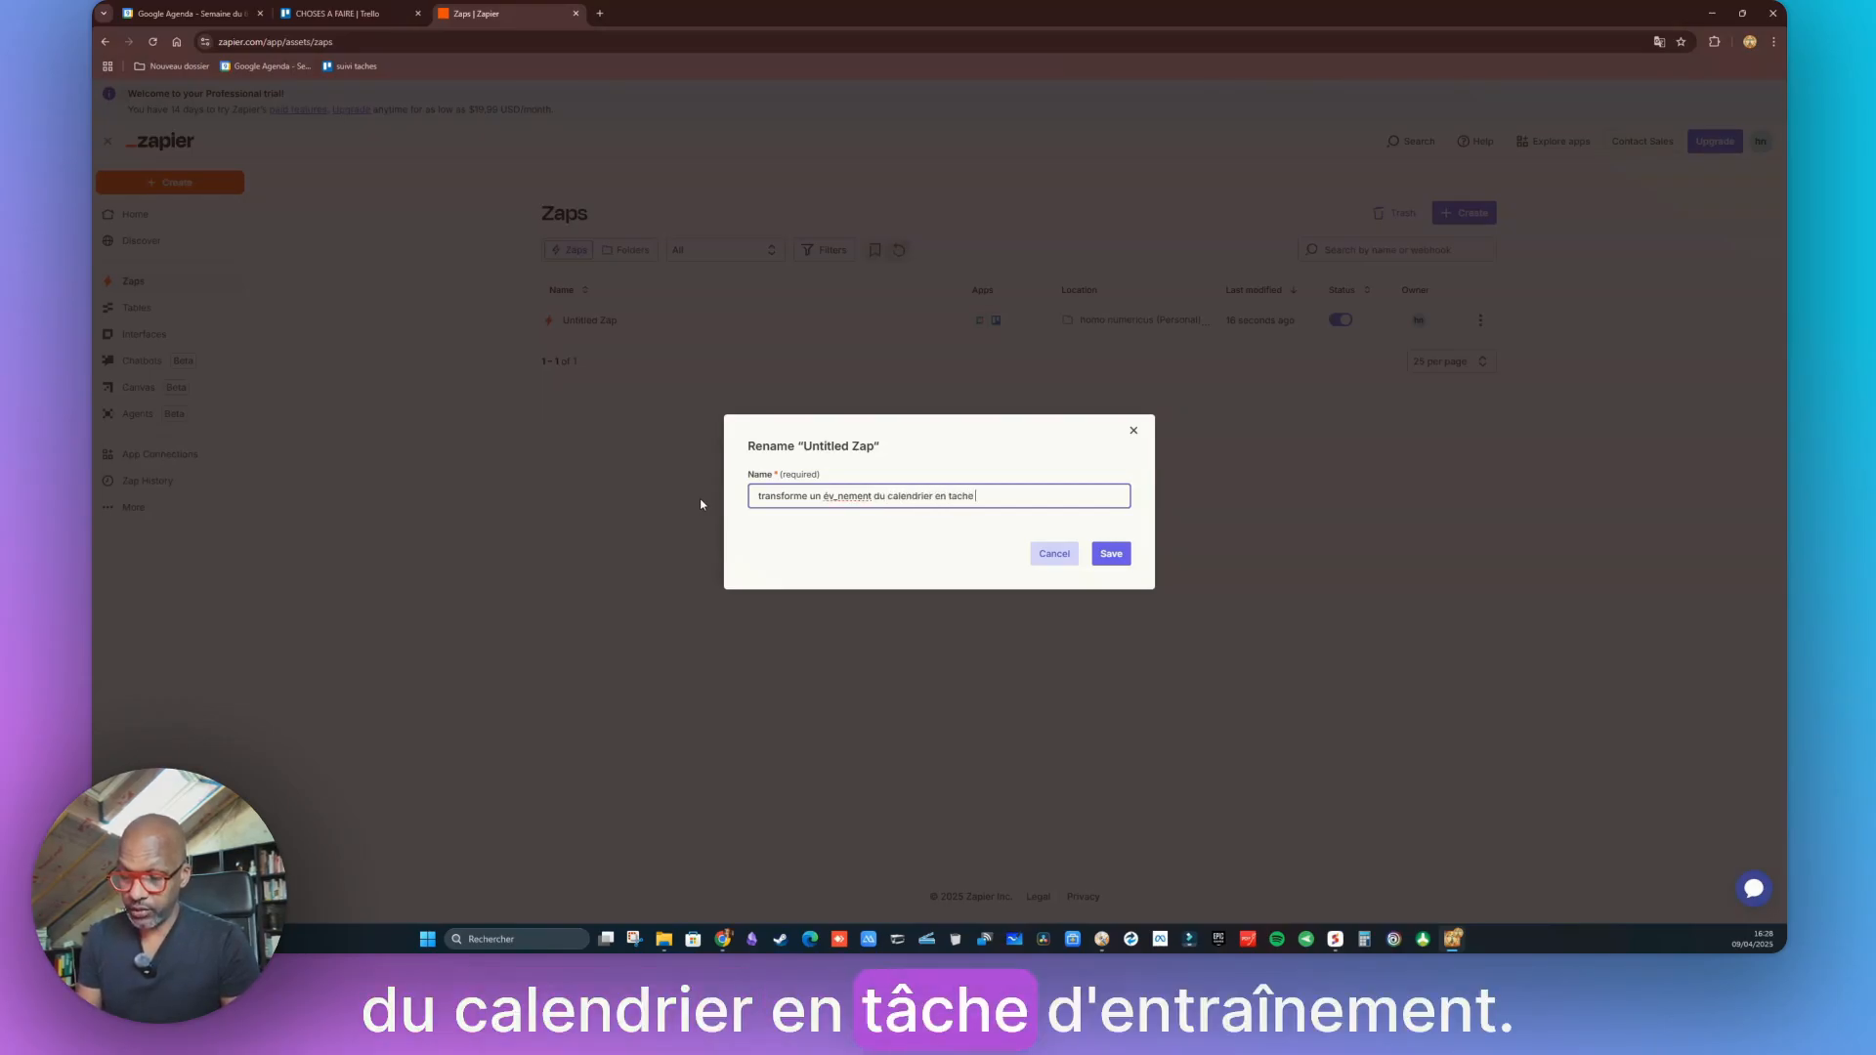
text(dans Trello)
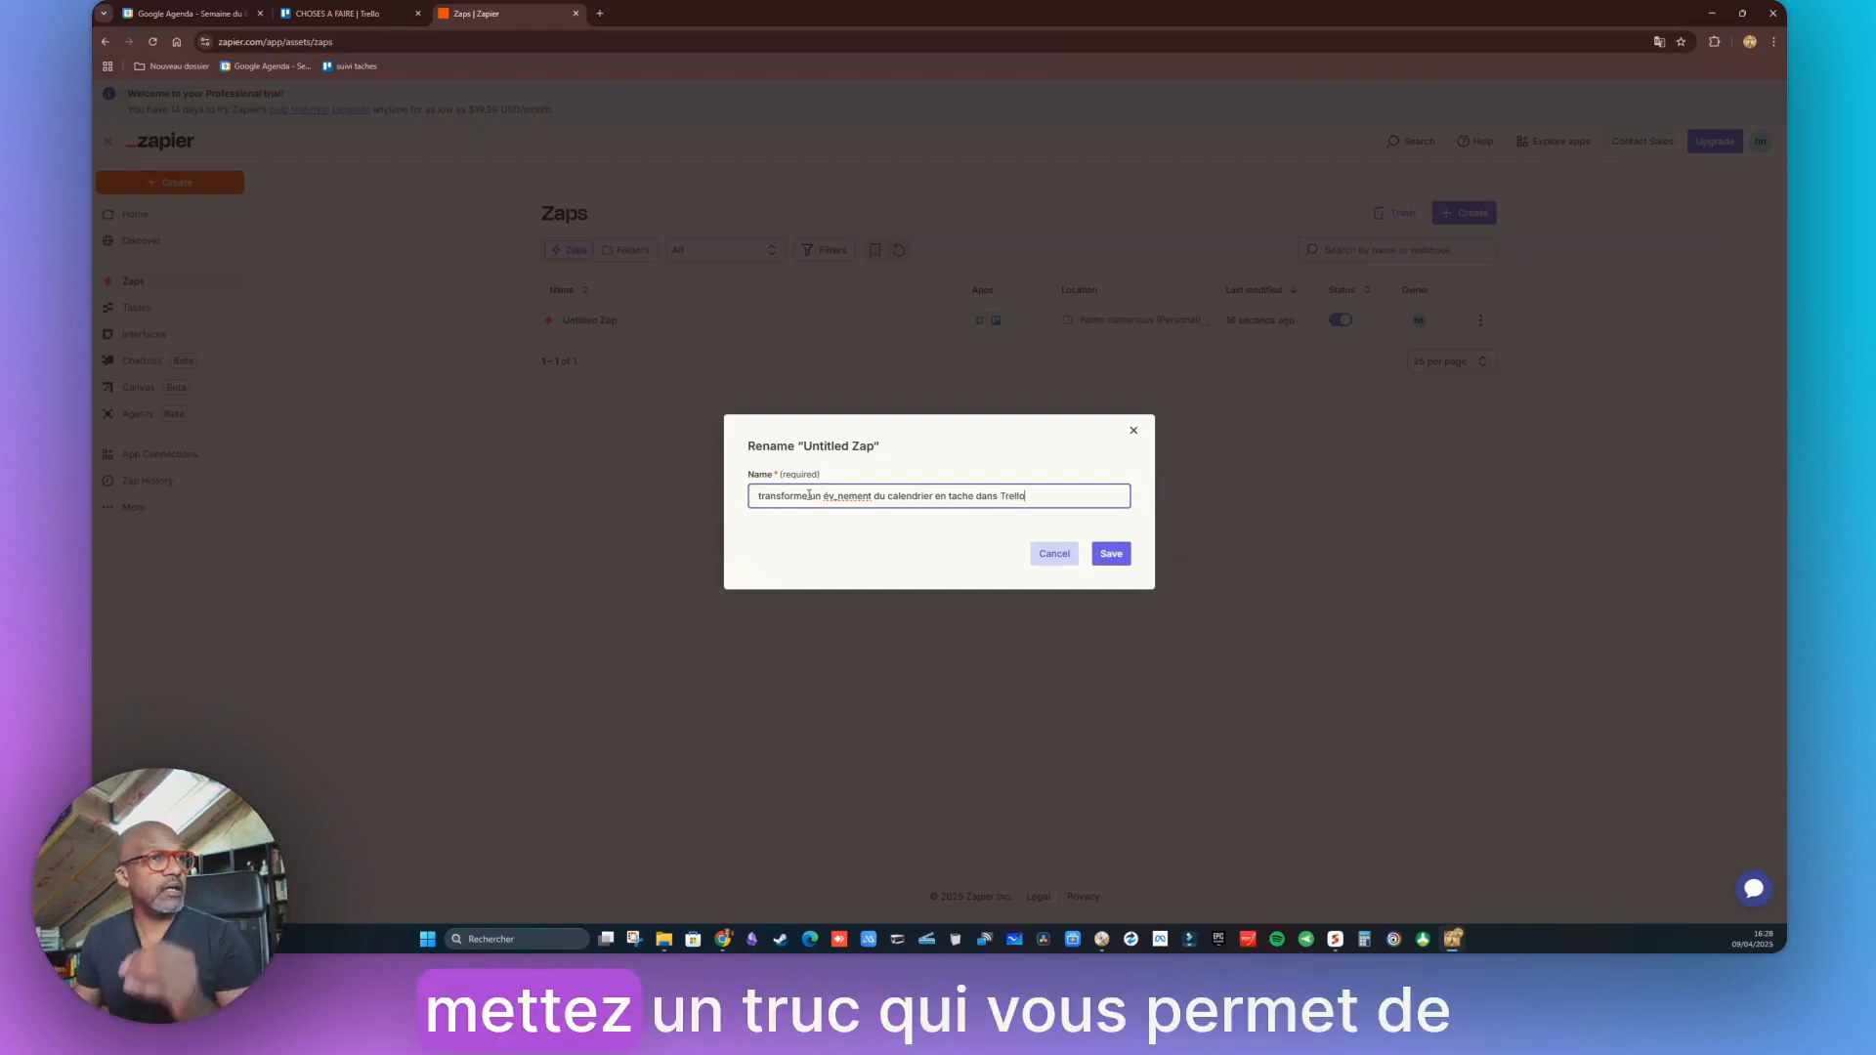
click(828, 496)
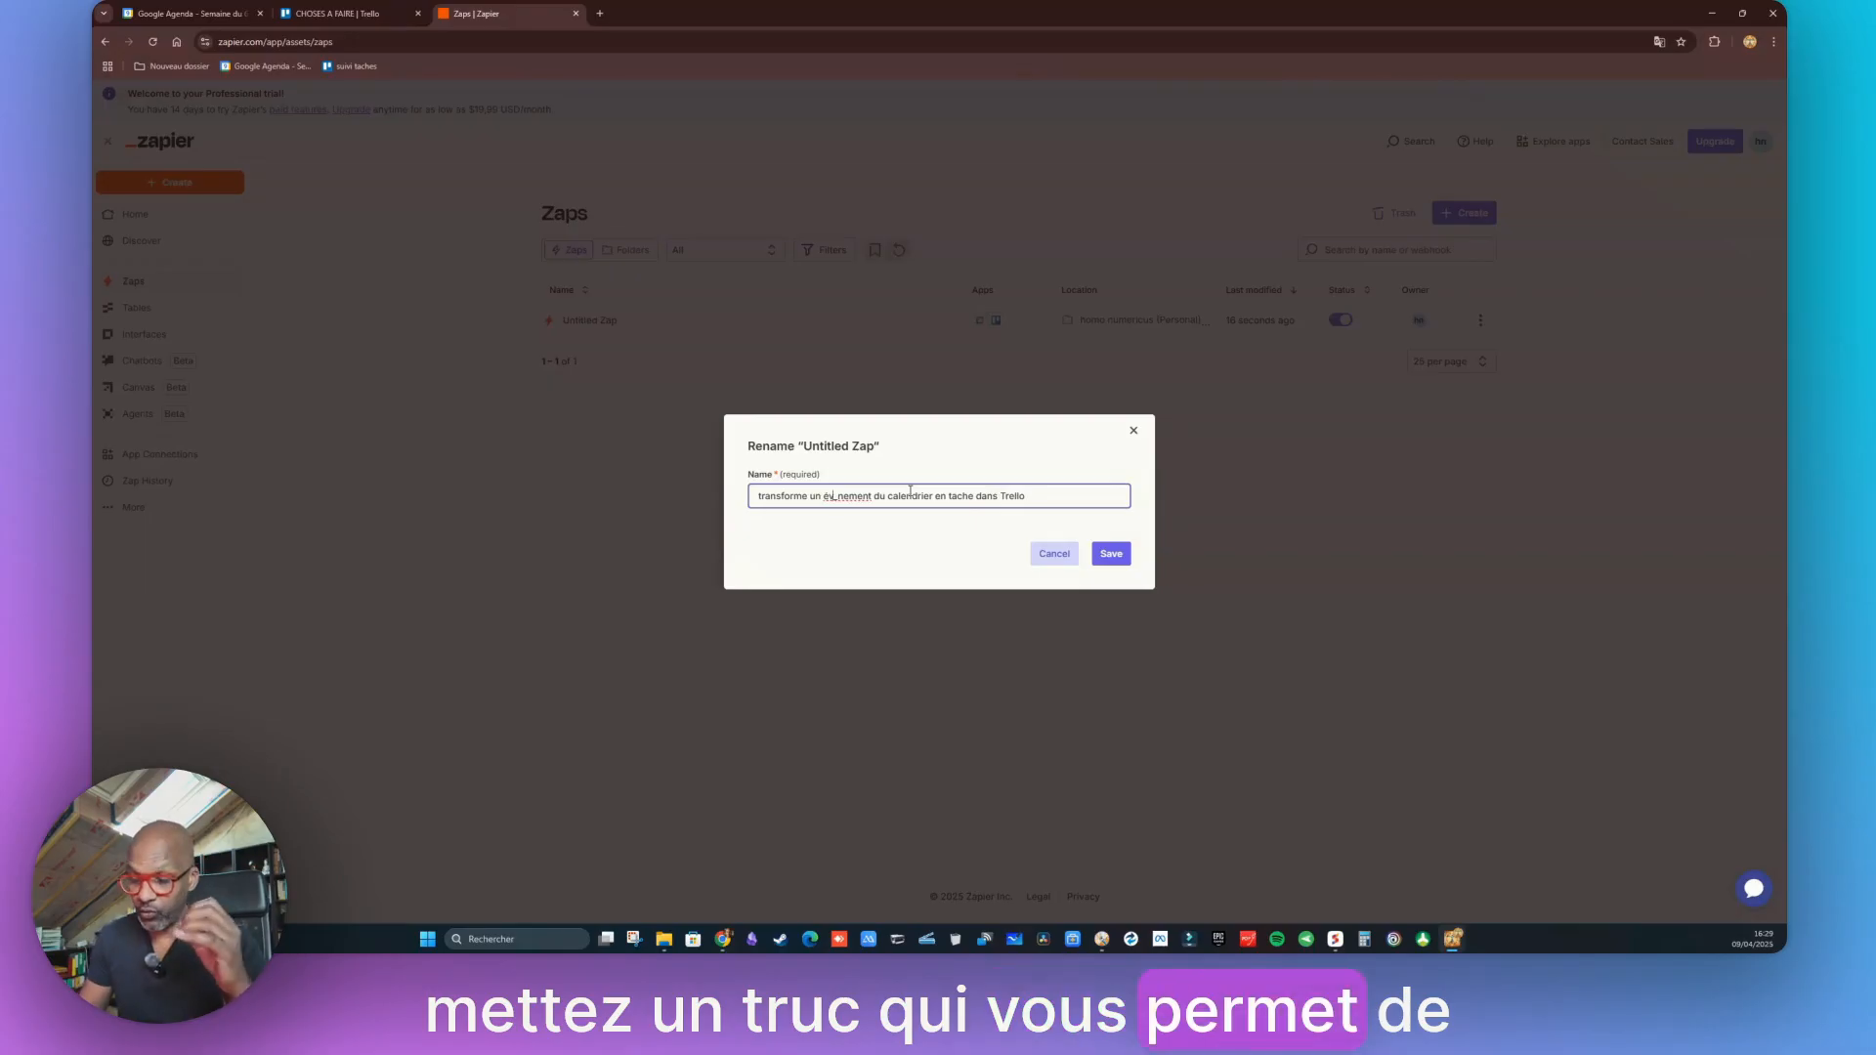
text(è)
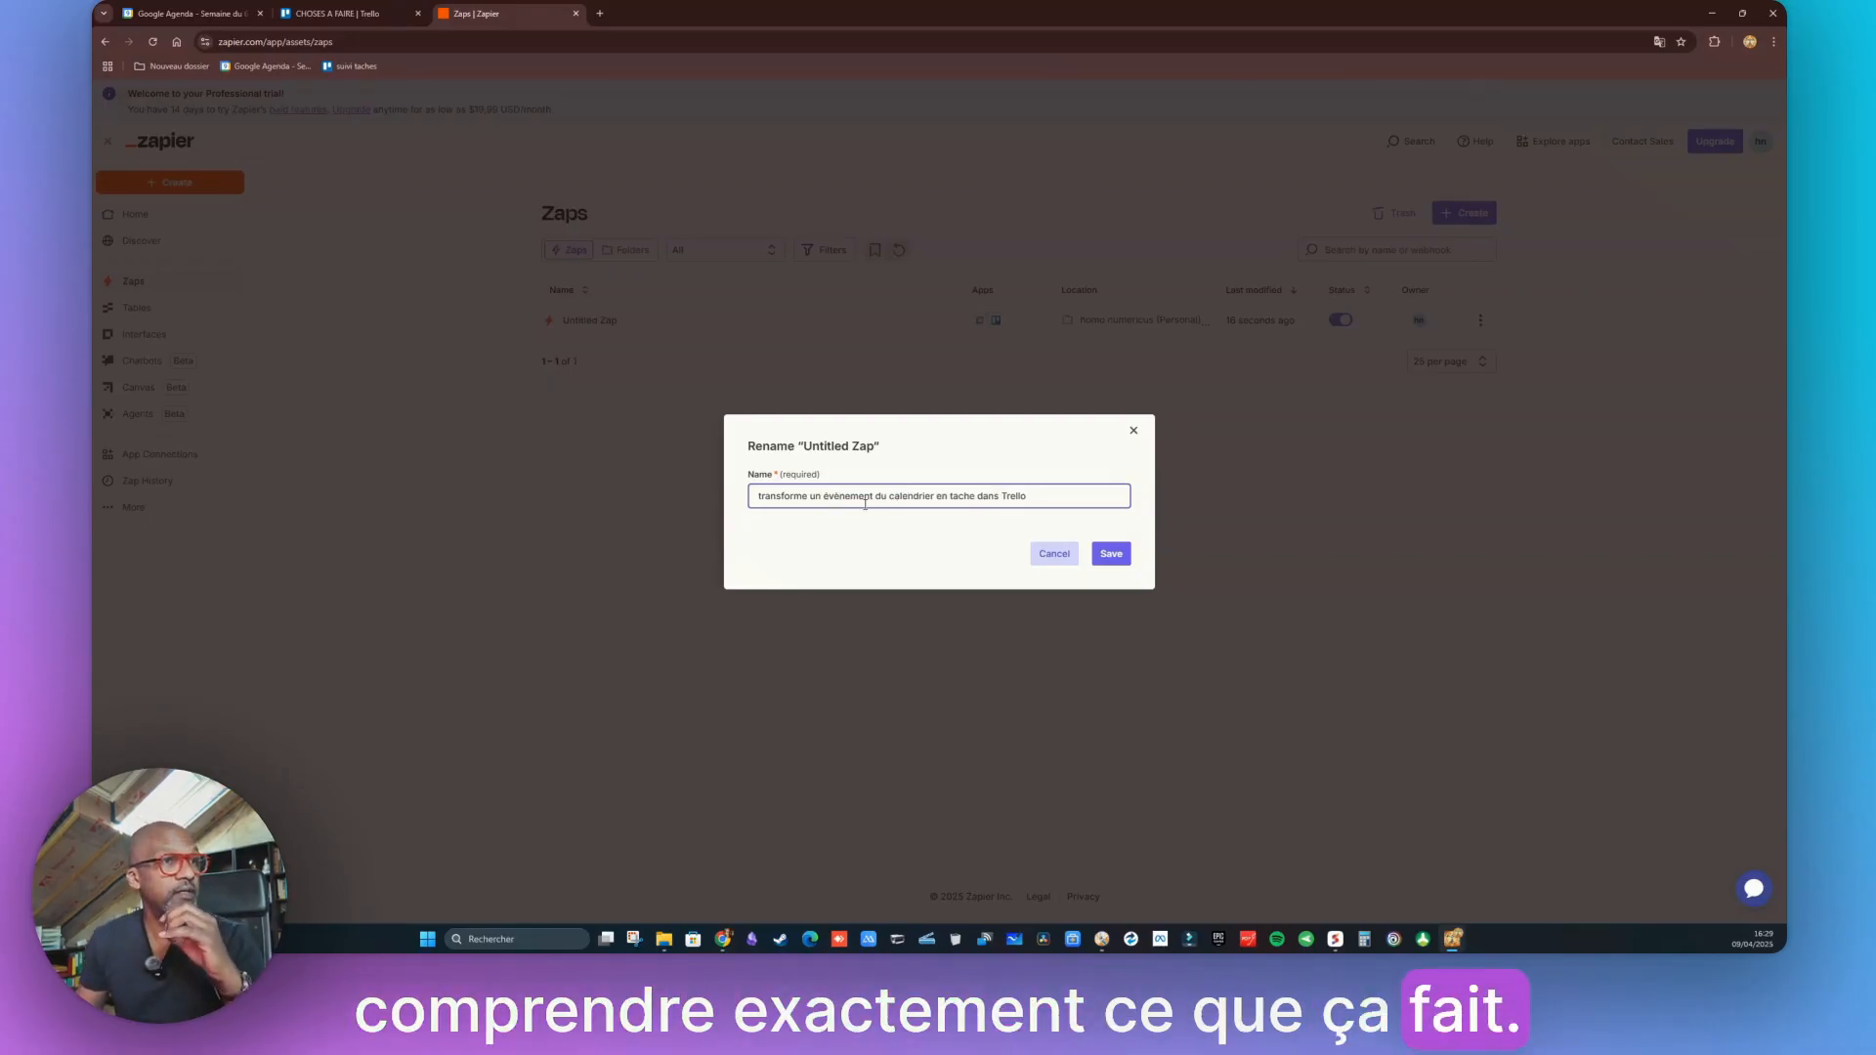
double_click(899, 498)
text(Google)
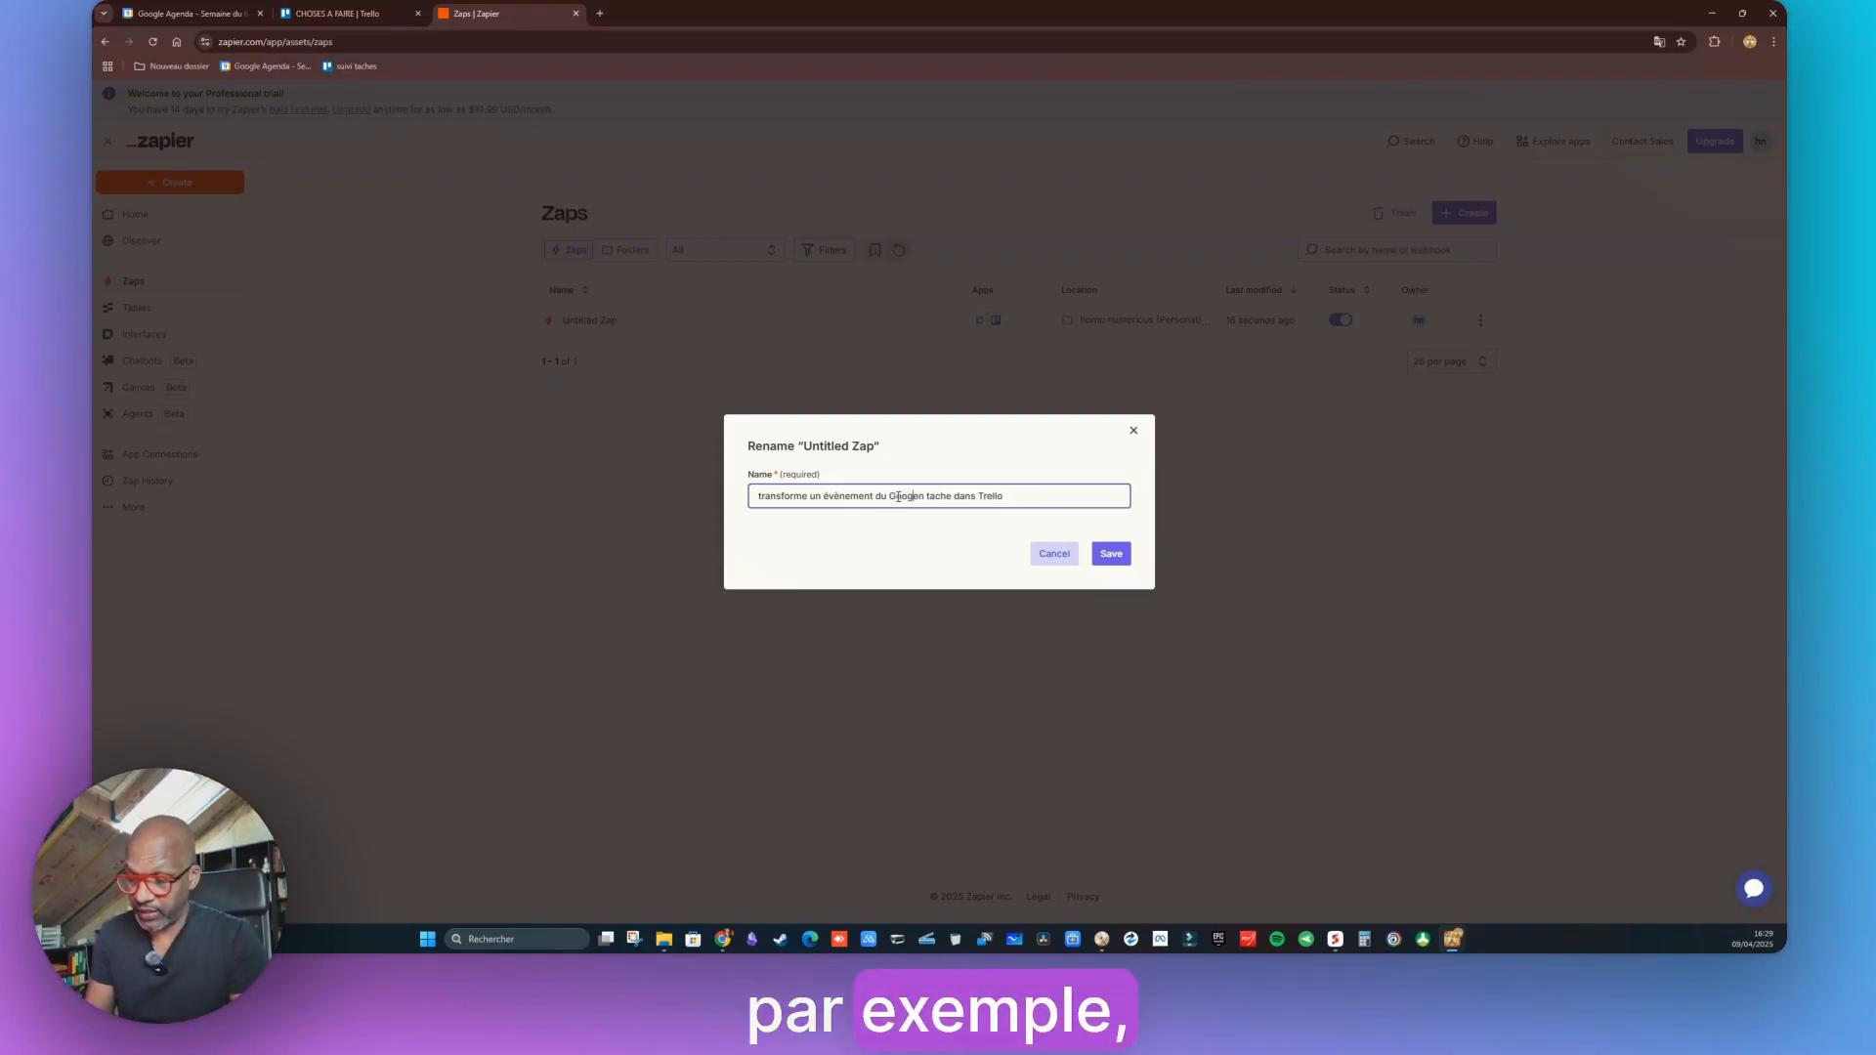
text( calendar e)
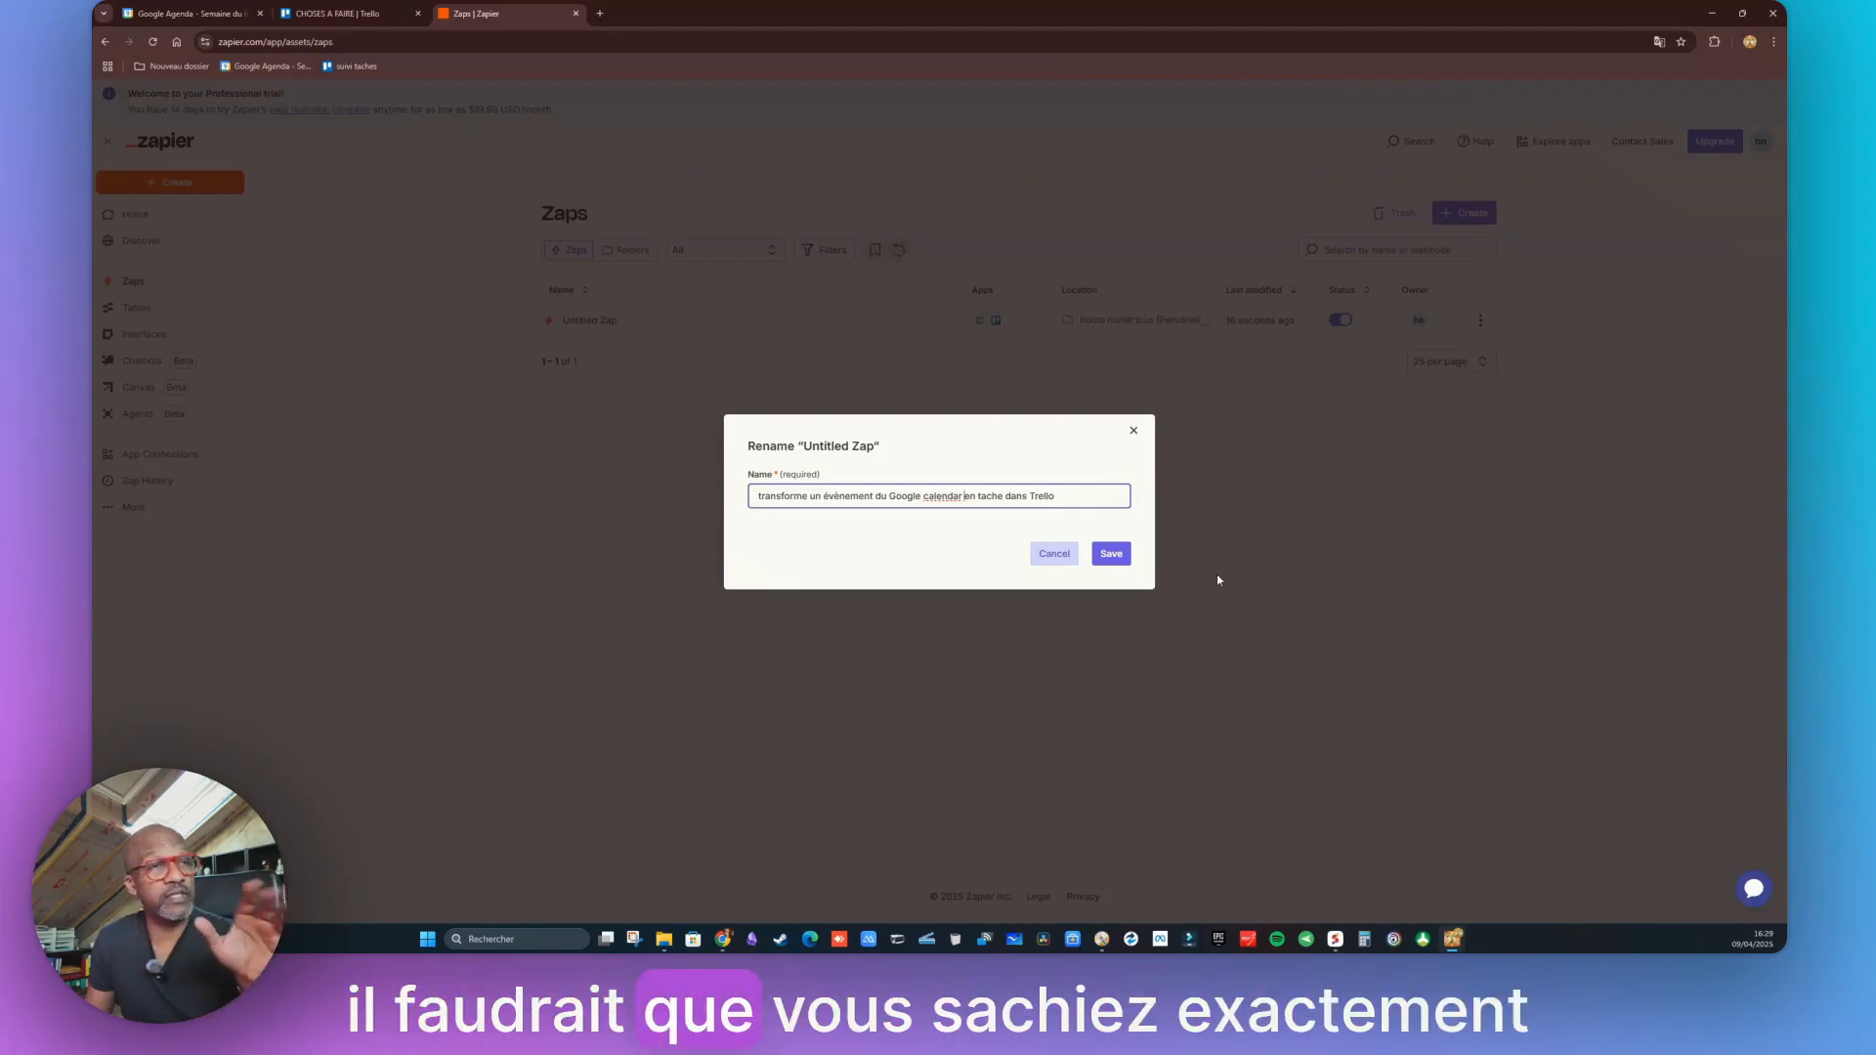
click(1113, 563)
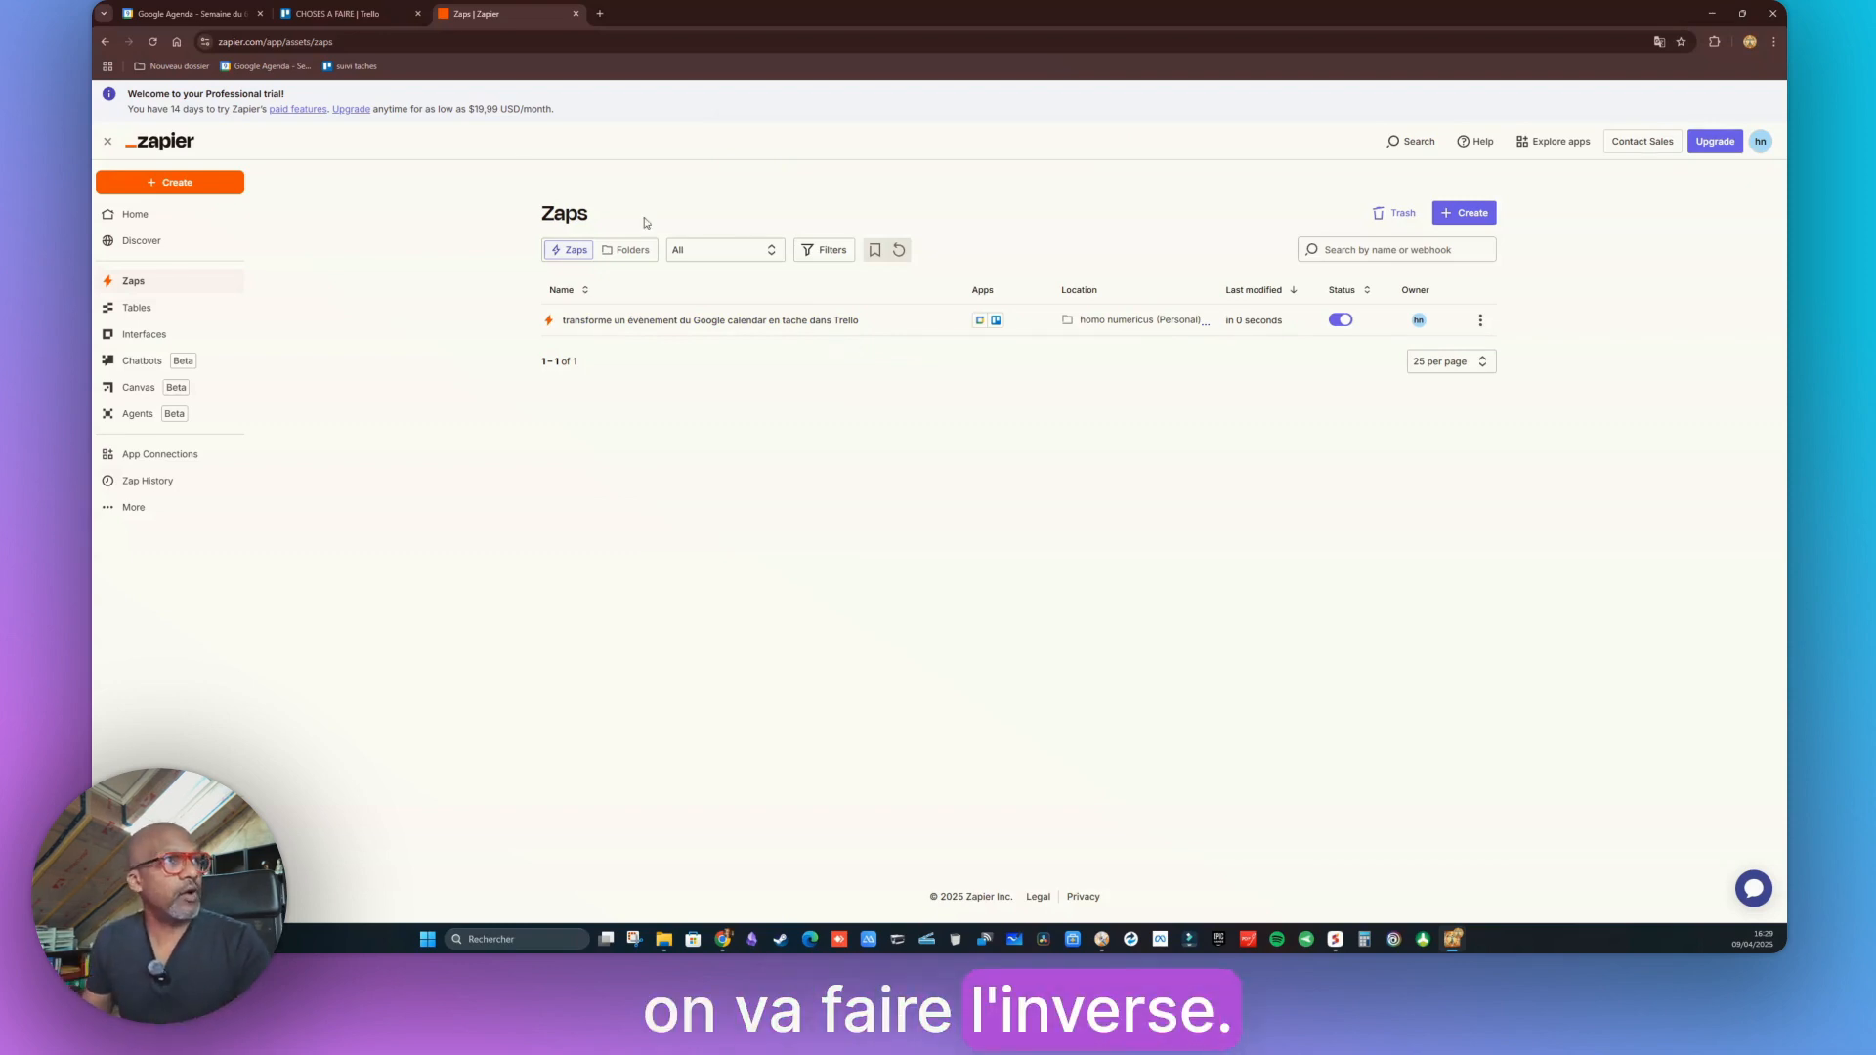
click(225, 14)
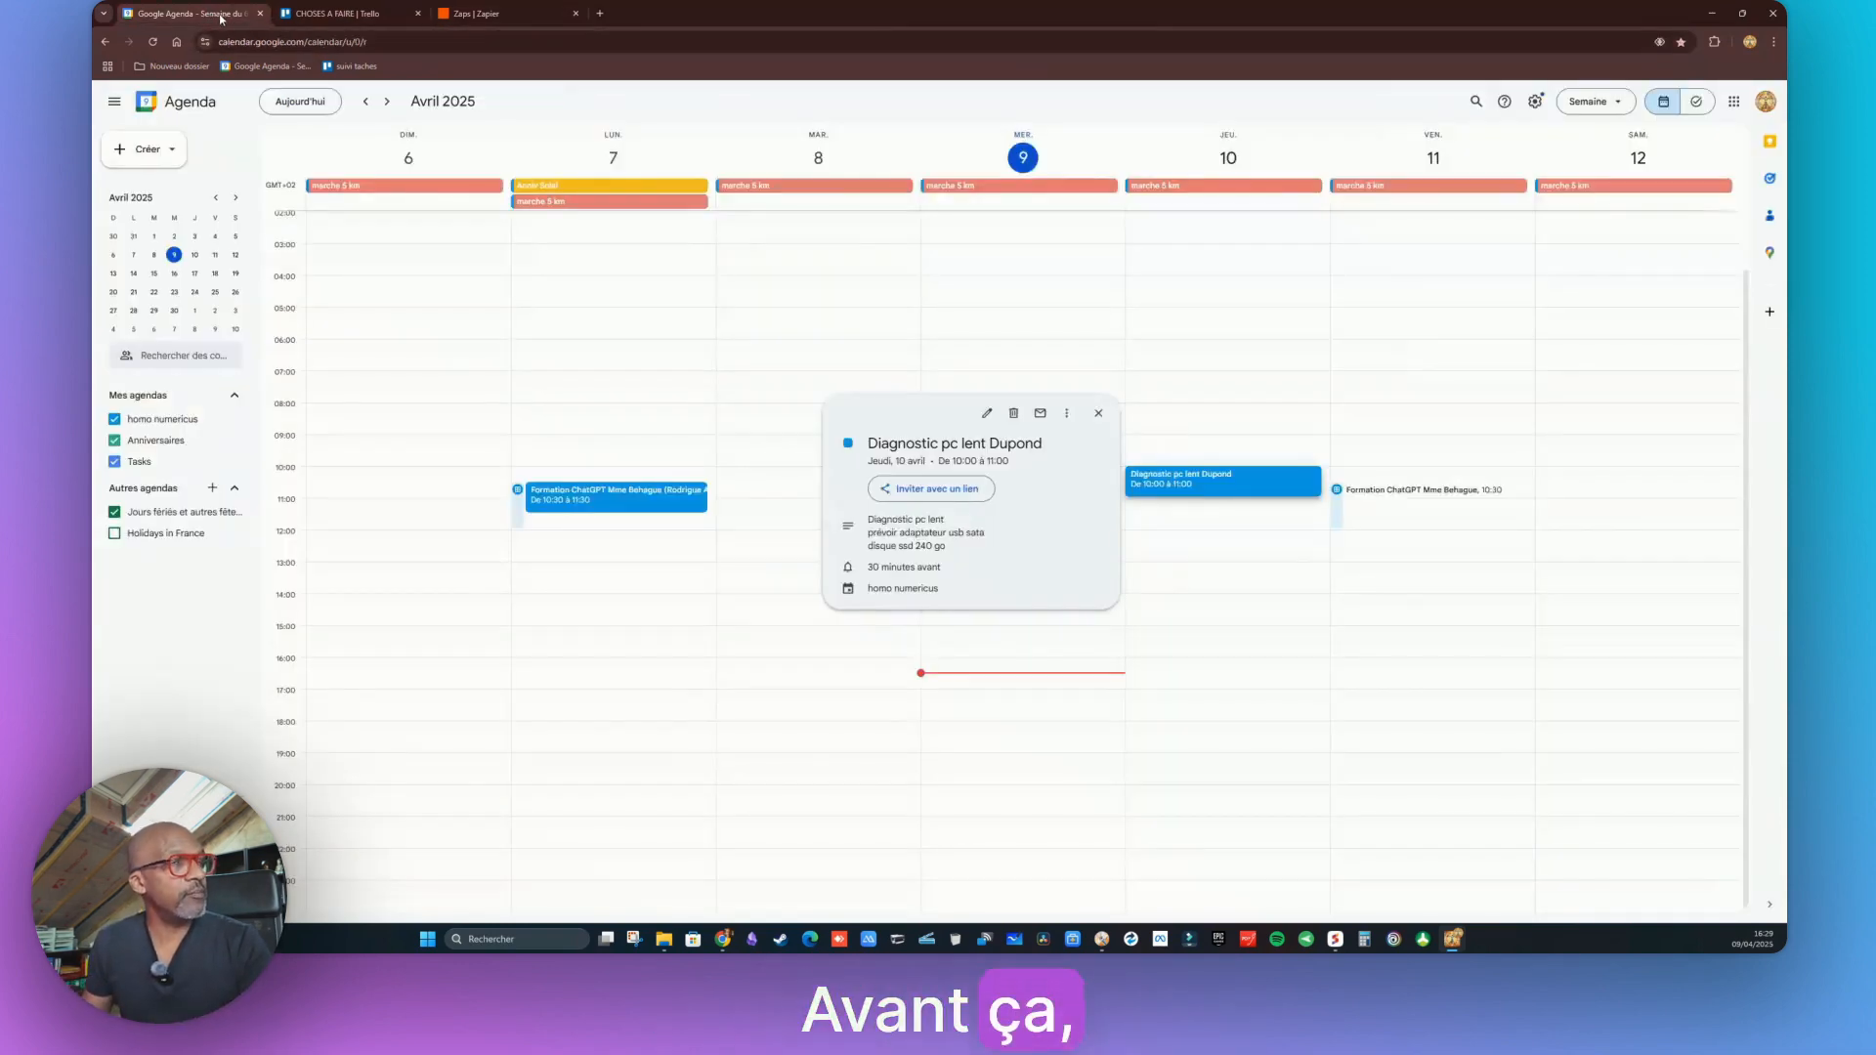
Create a Thursday 10 April 09:00 event 'Récupération pc … pour reconditionnement' with the client's name, and open its full editor
click(1103, 361)
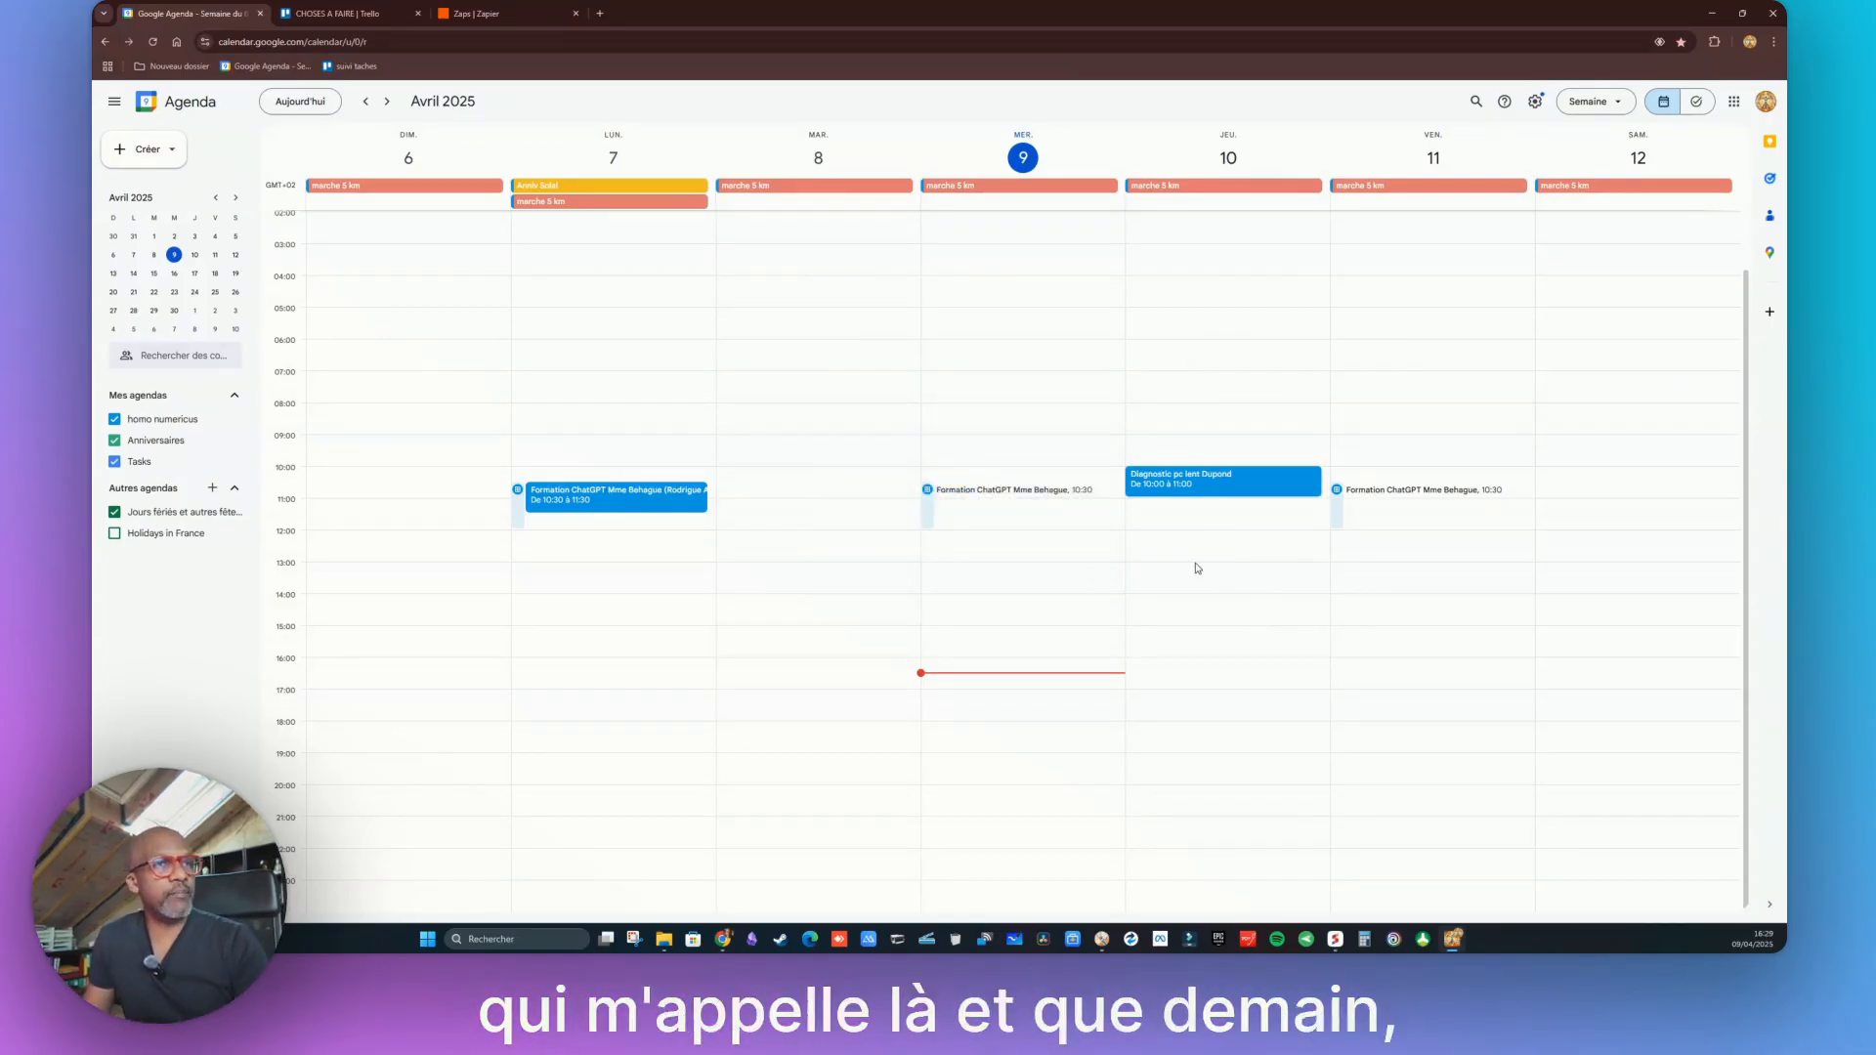
click(1142, 445)
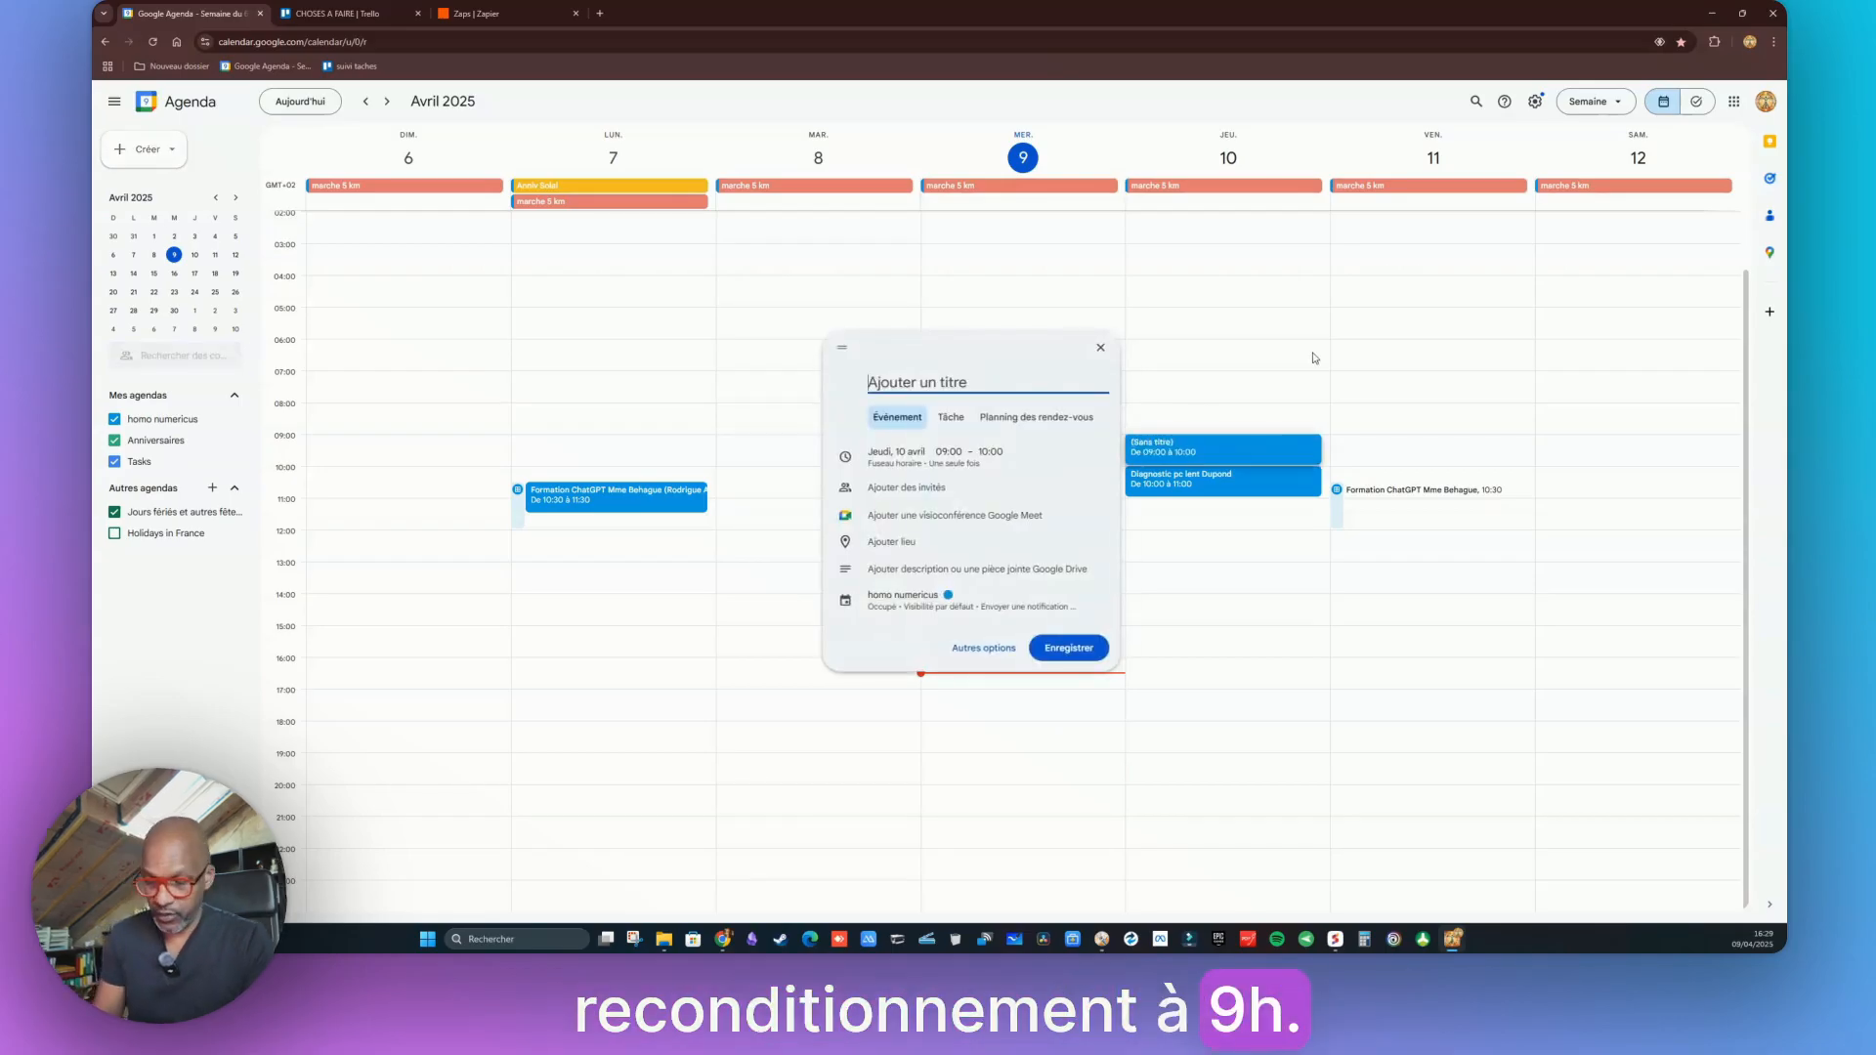
text(Récupération pc)
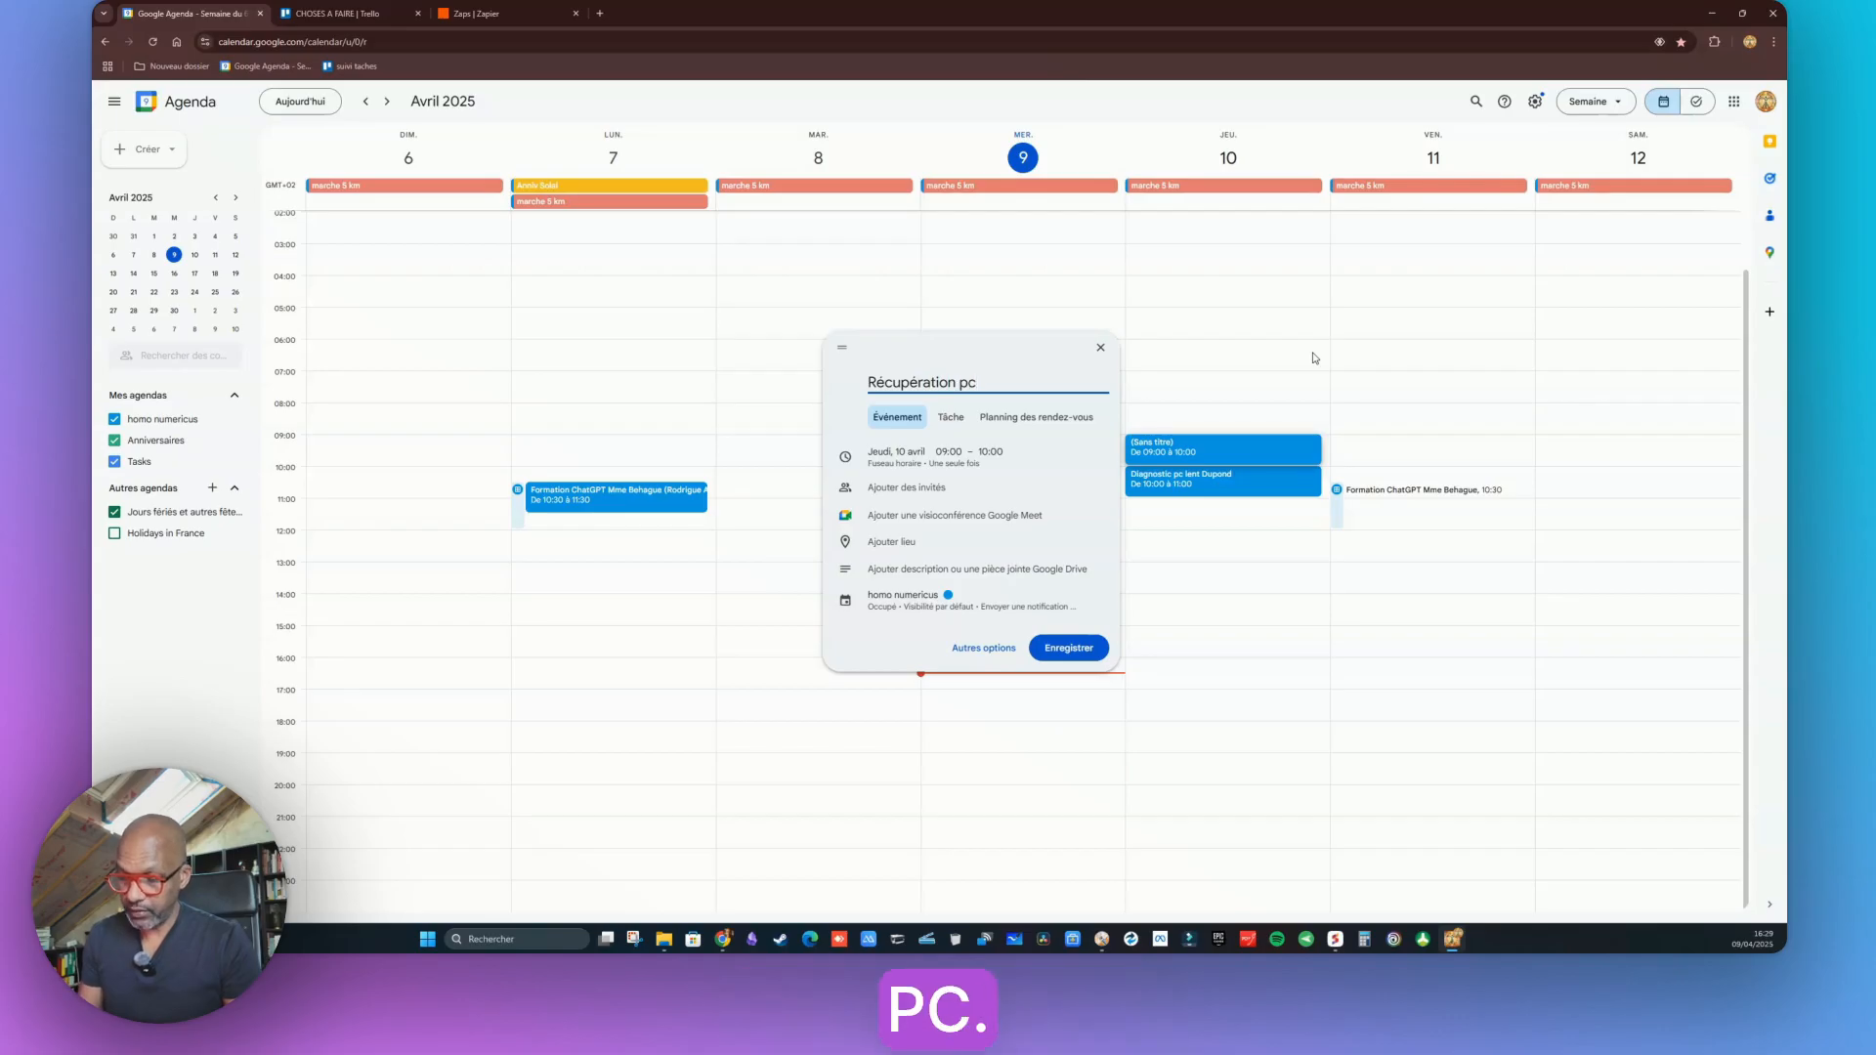
text( Mme)
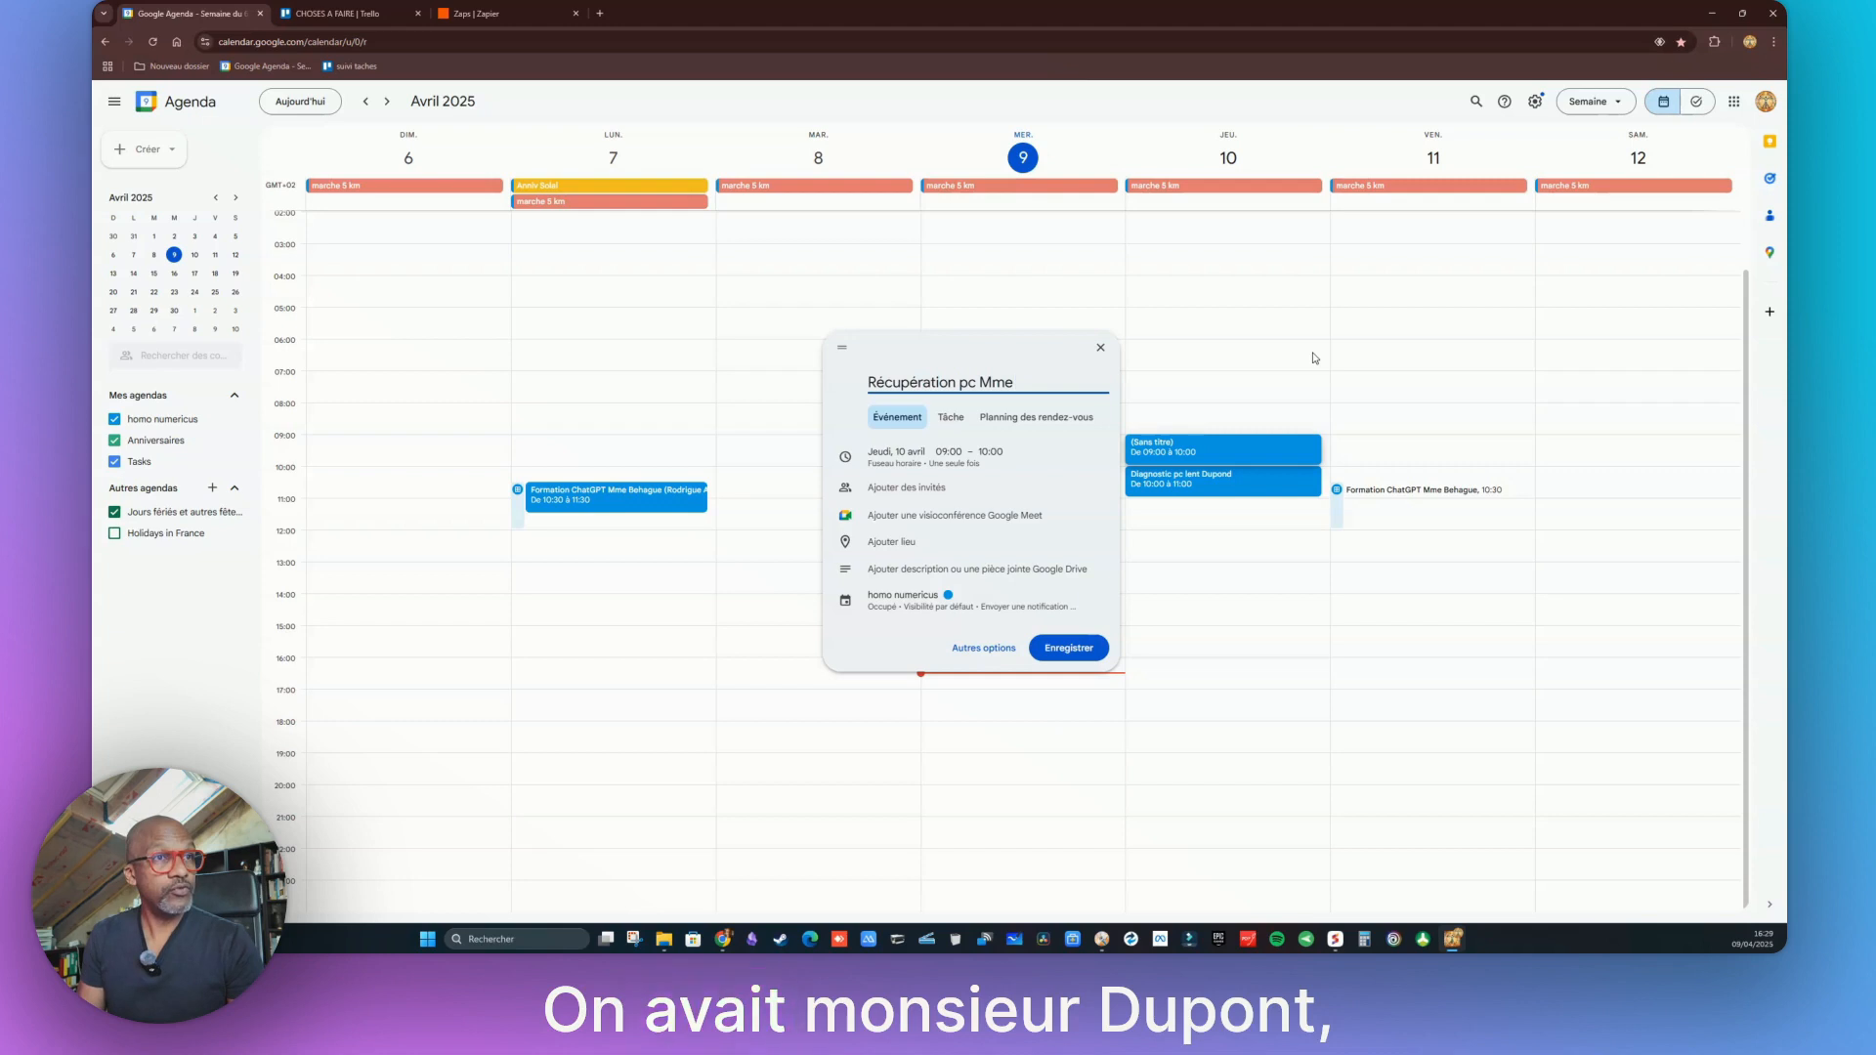
text( Duran)
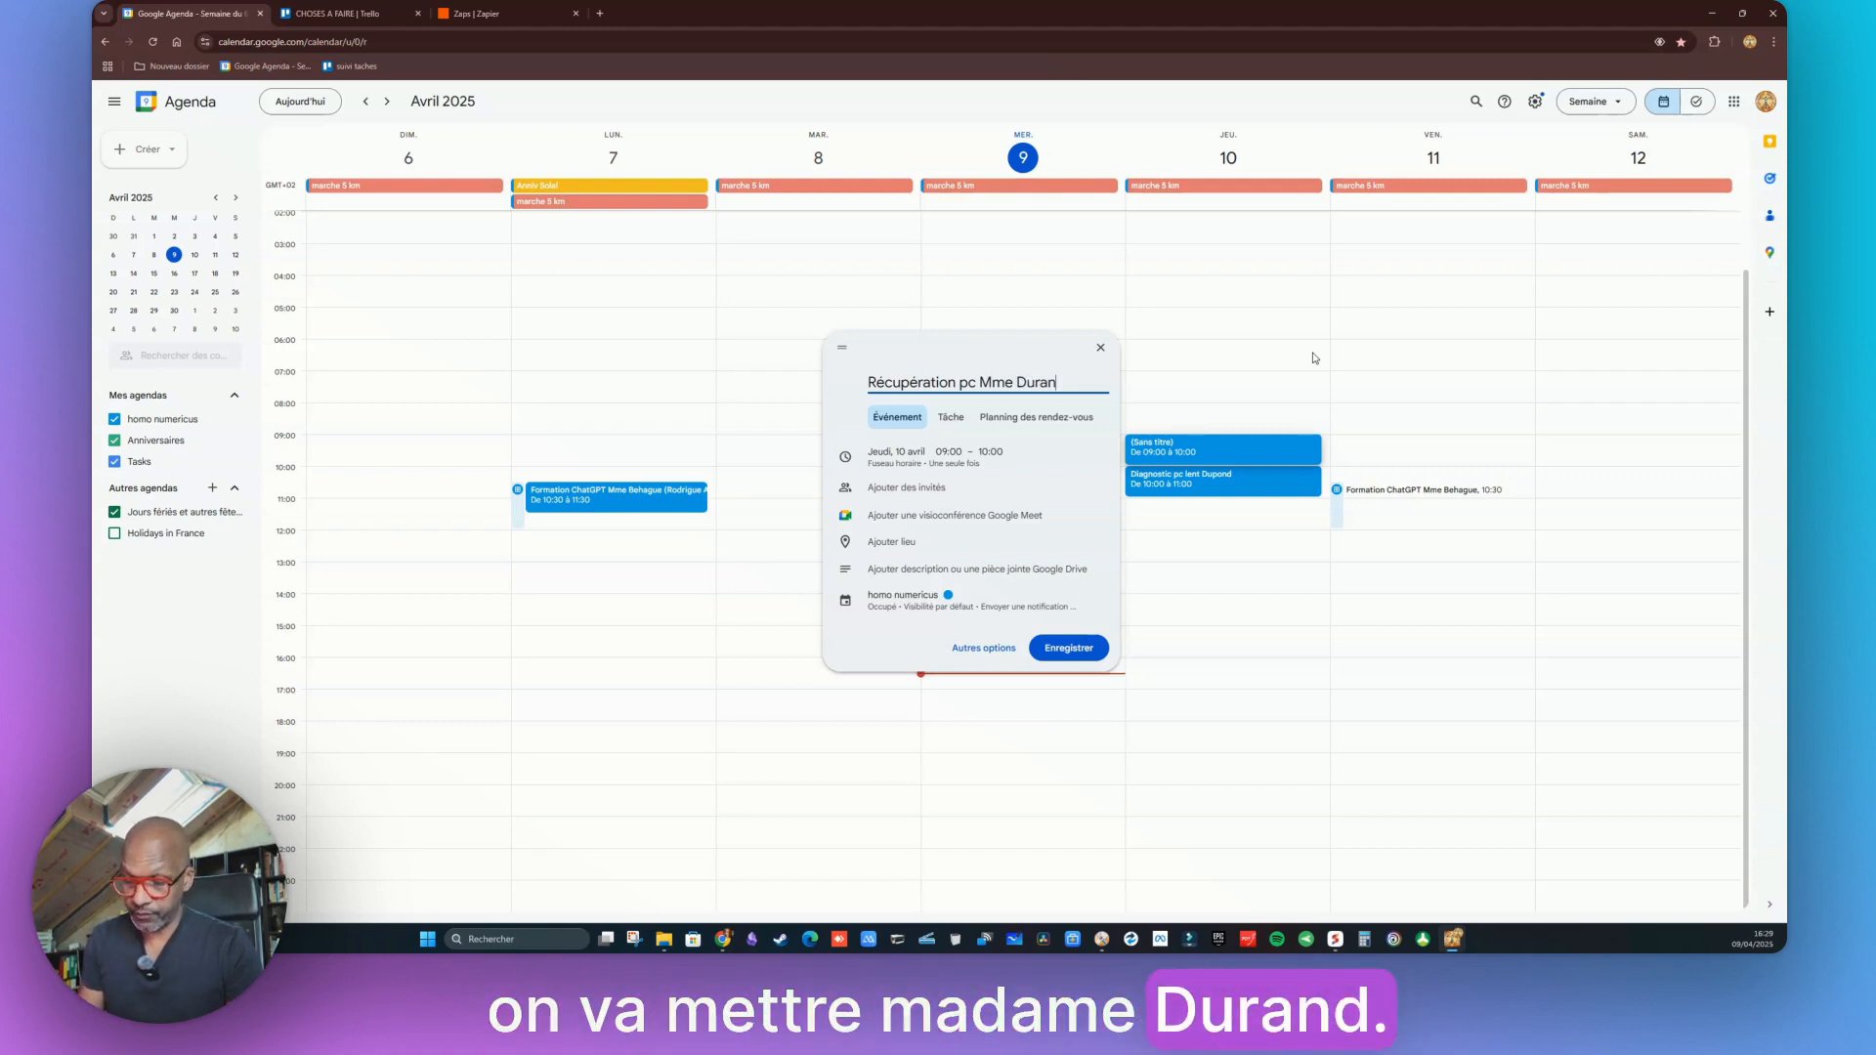
text(d pour reconditi)
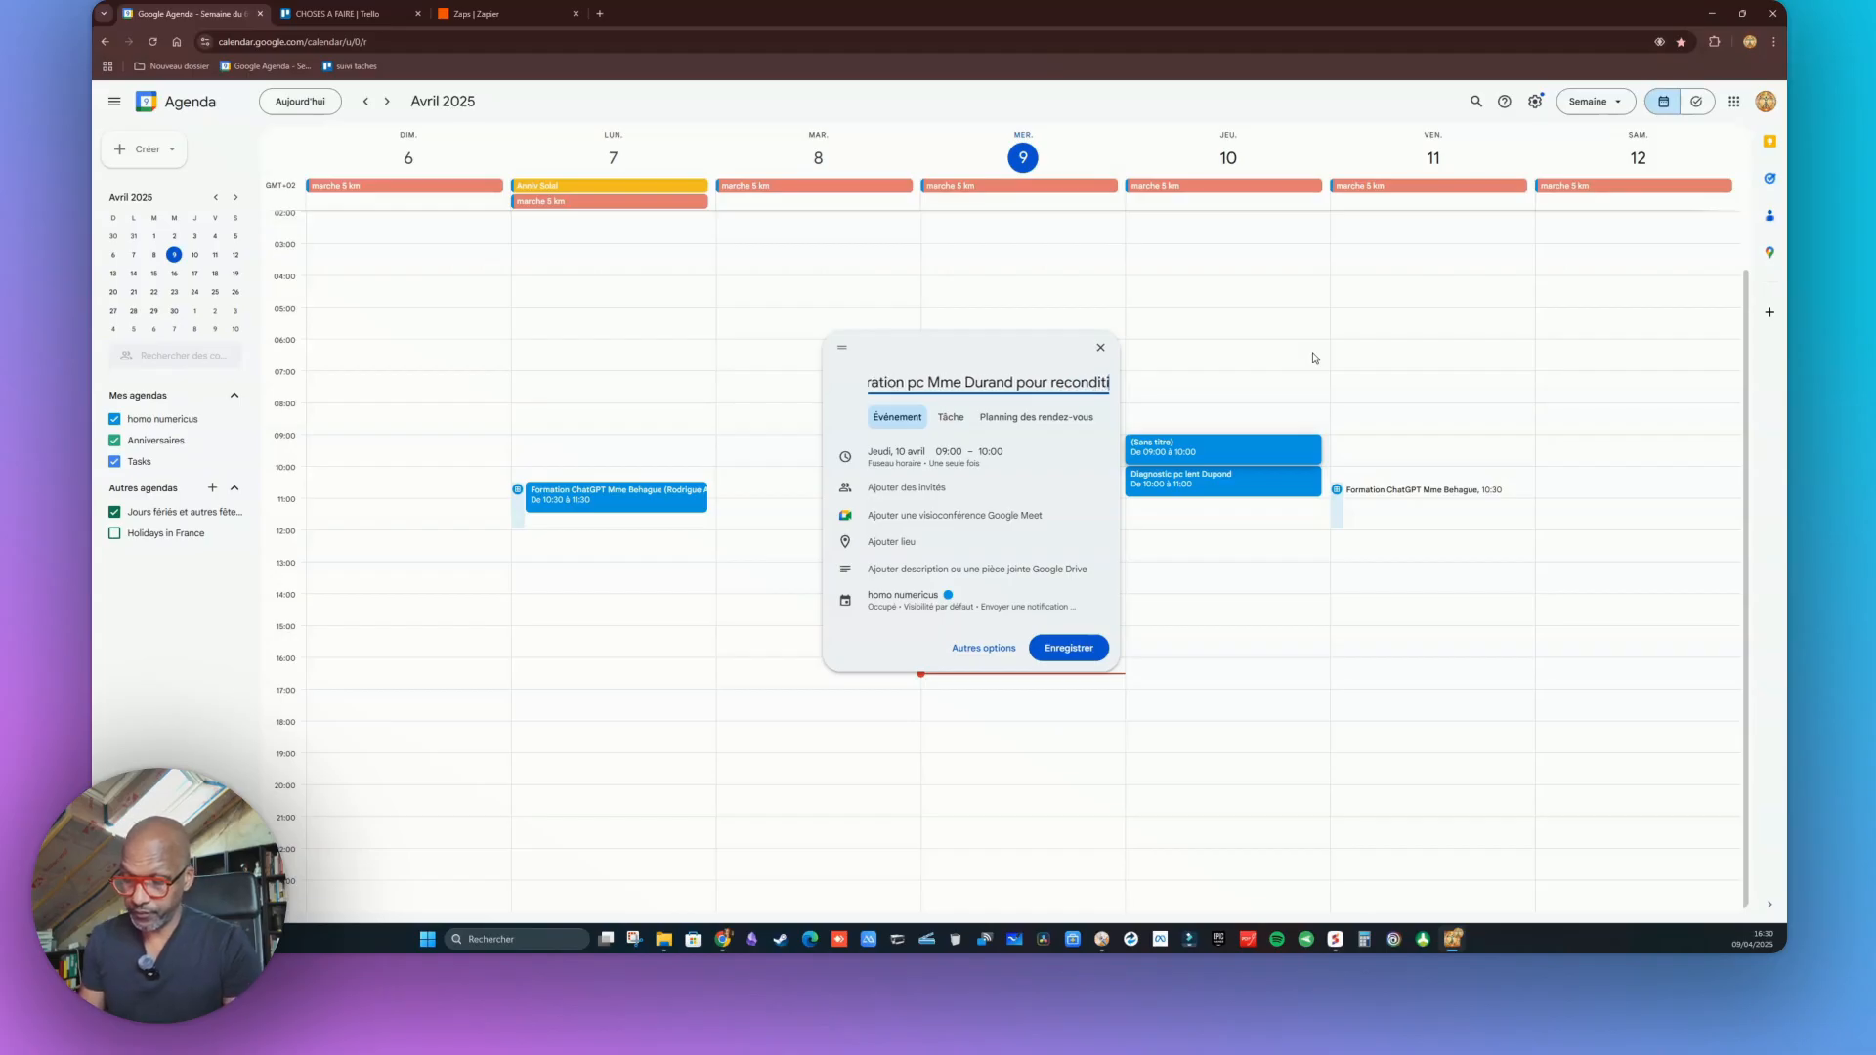
text(onnement W11)
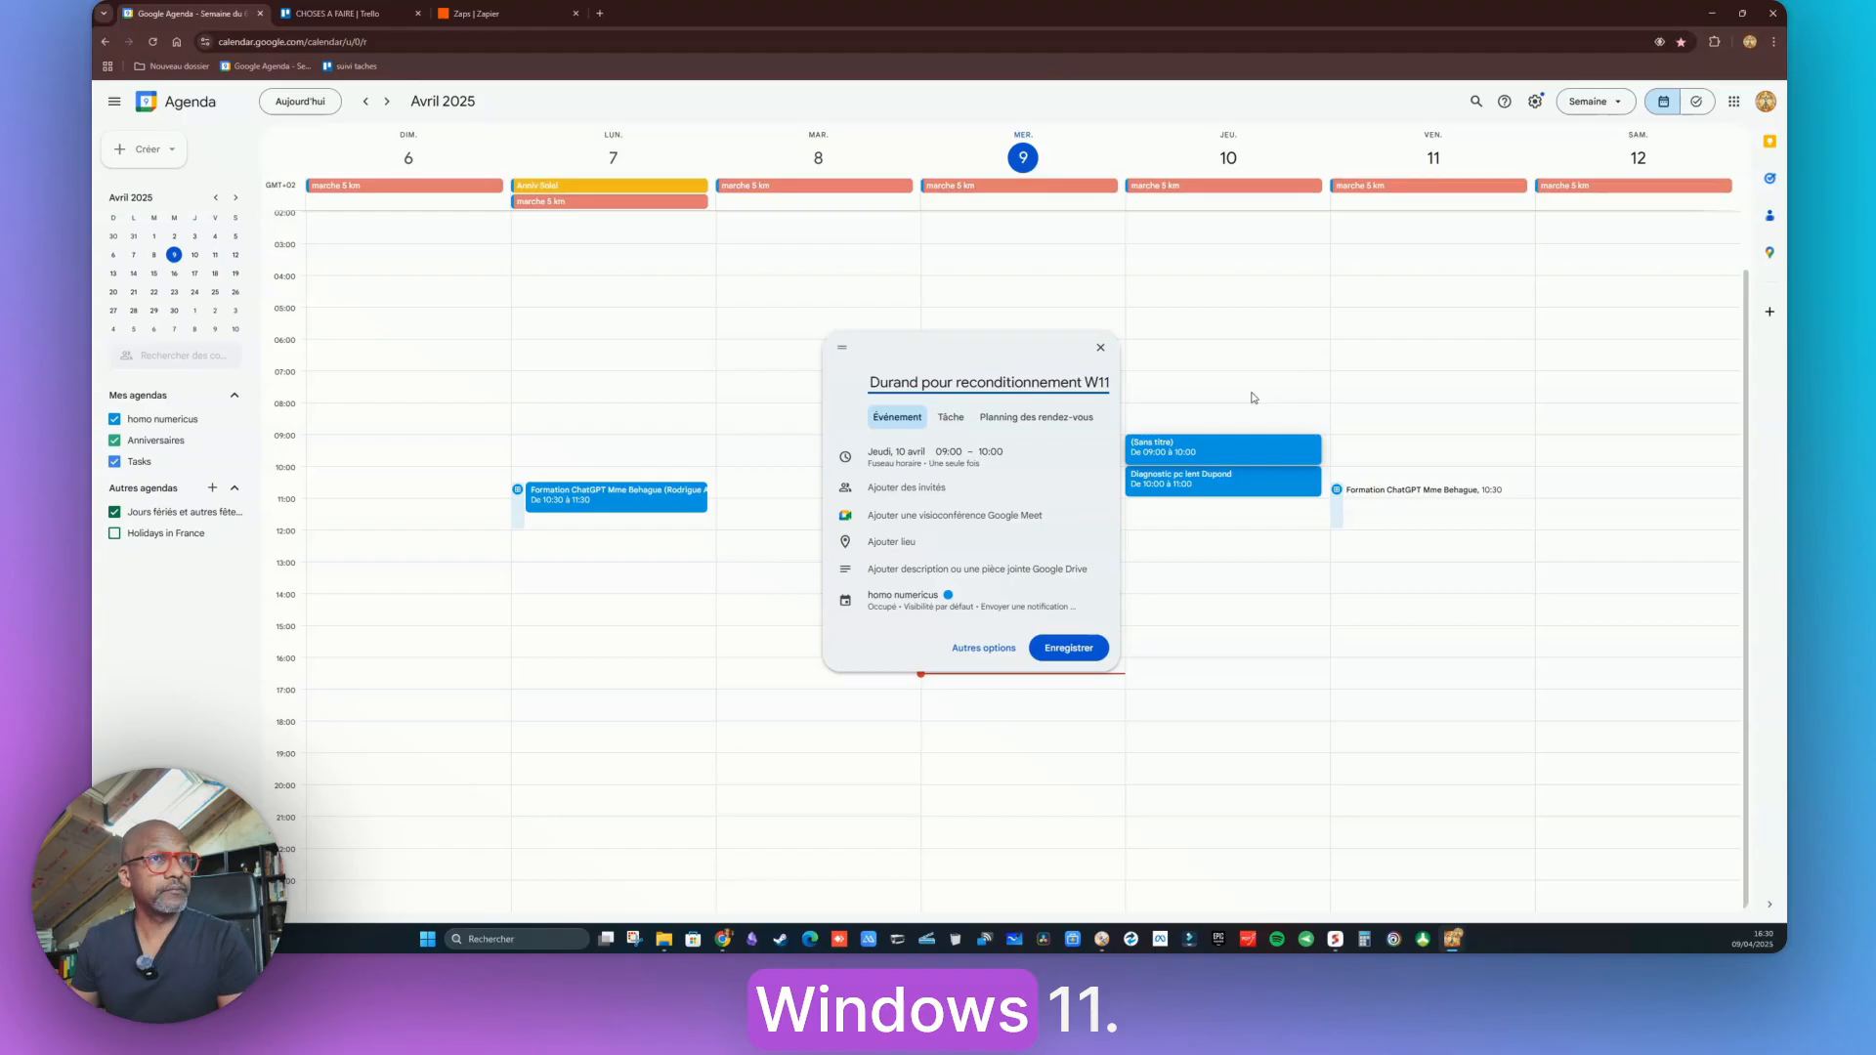
key(ctrl+shift+Left)
key(BackSpace)
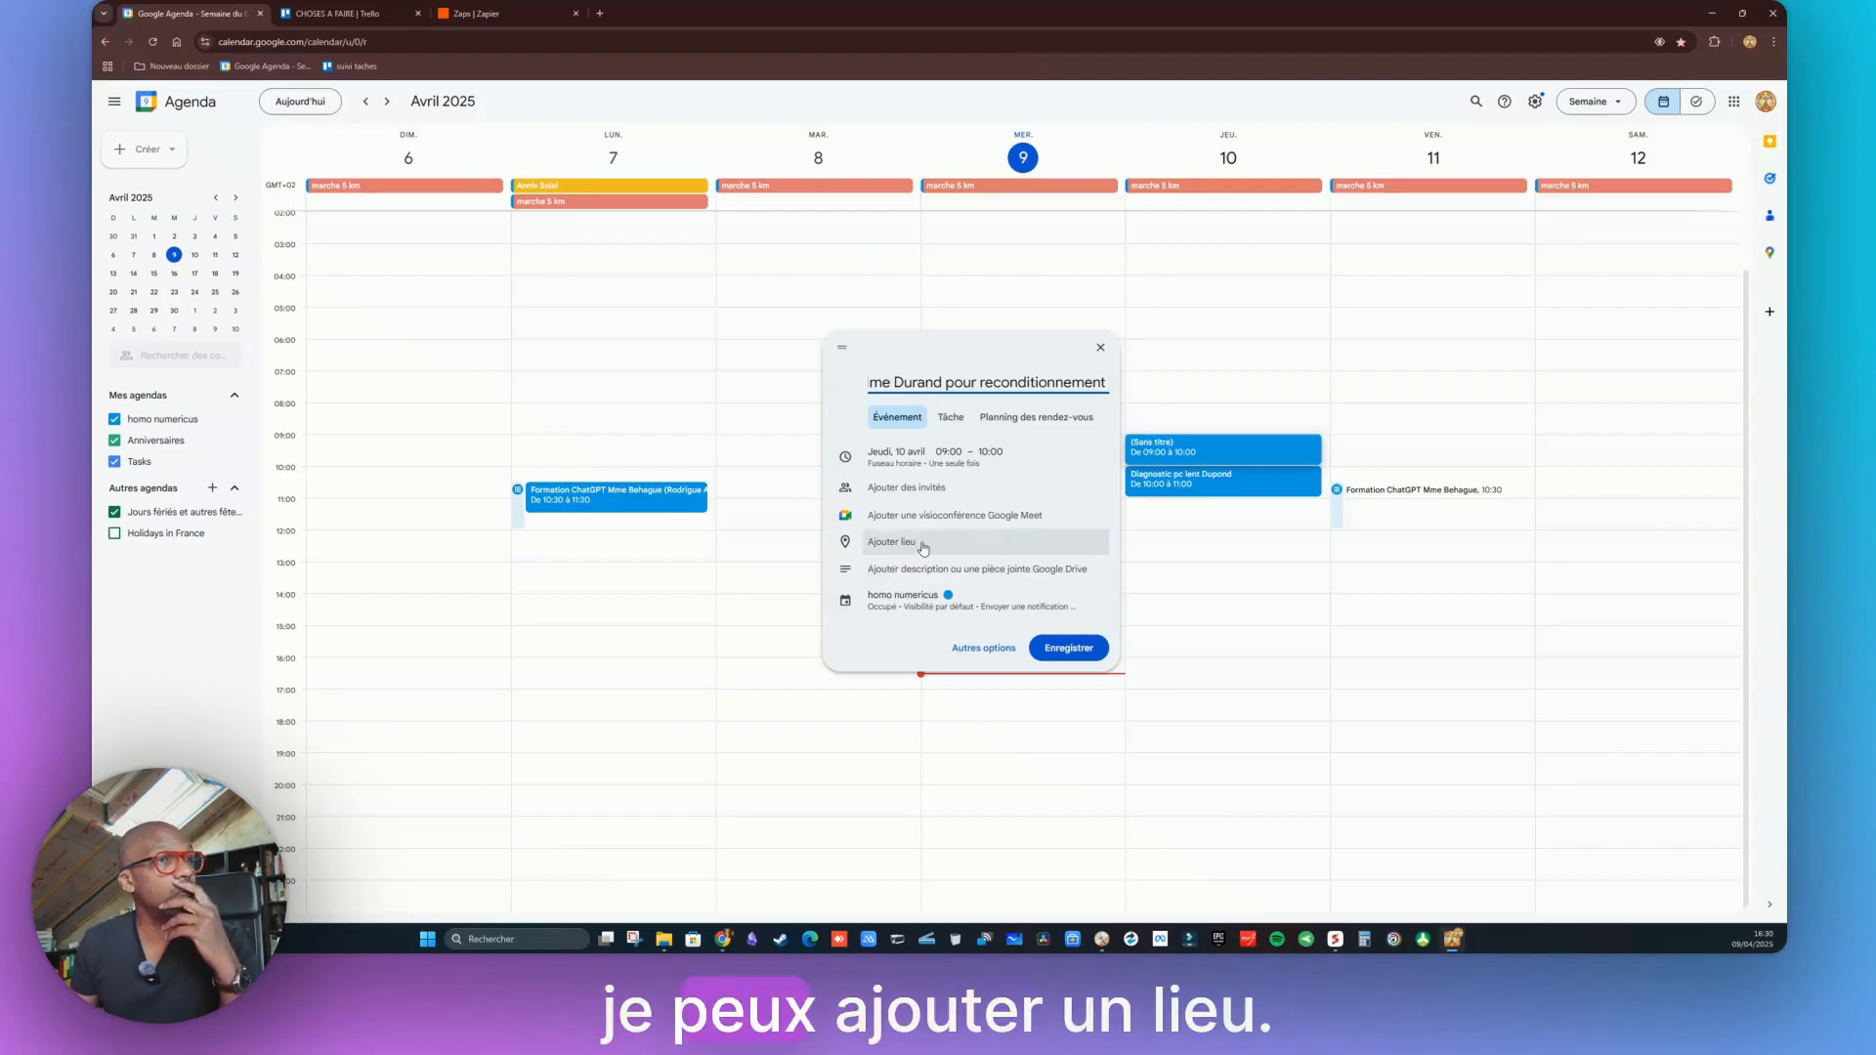
click(984, 648)
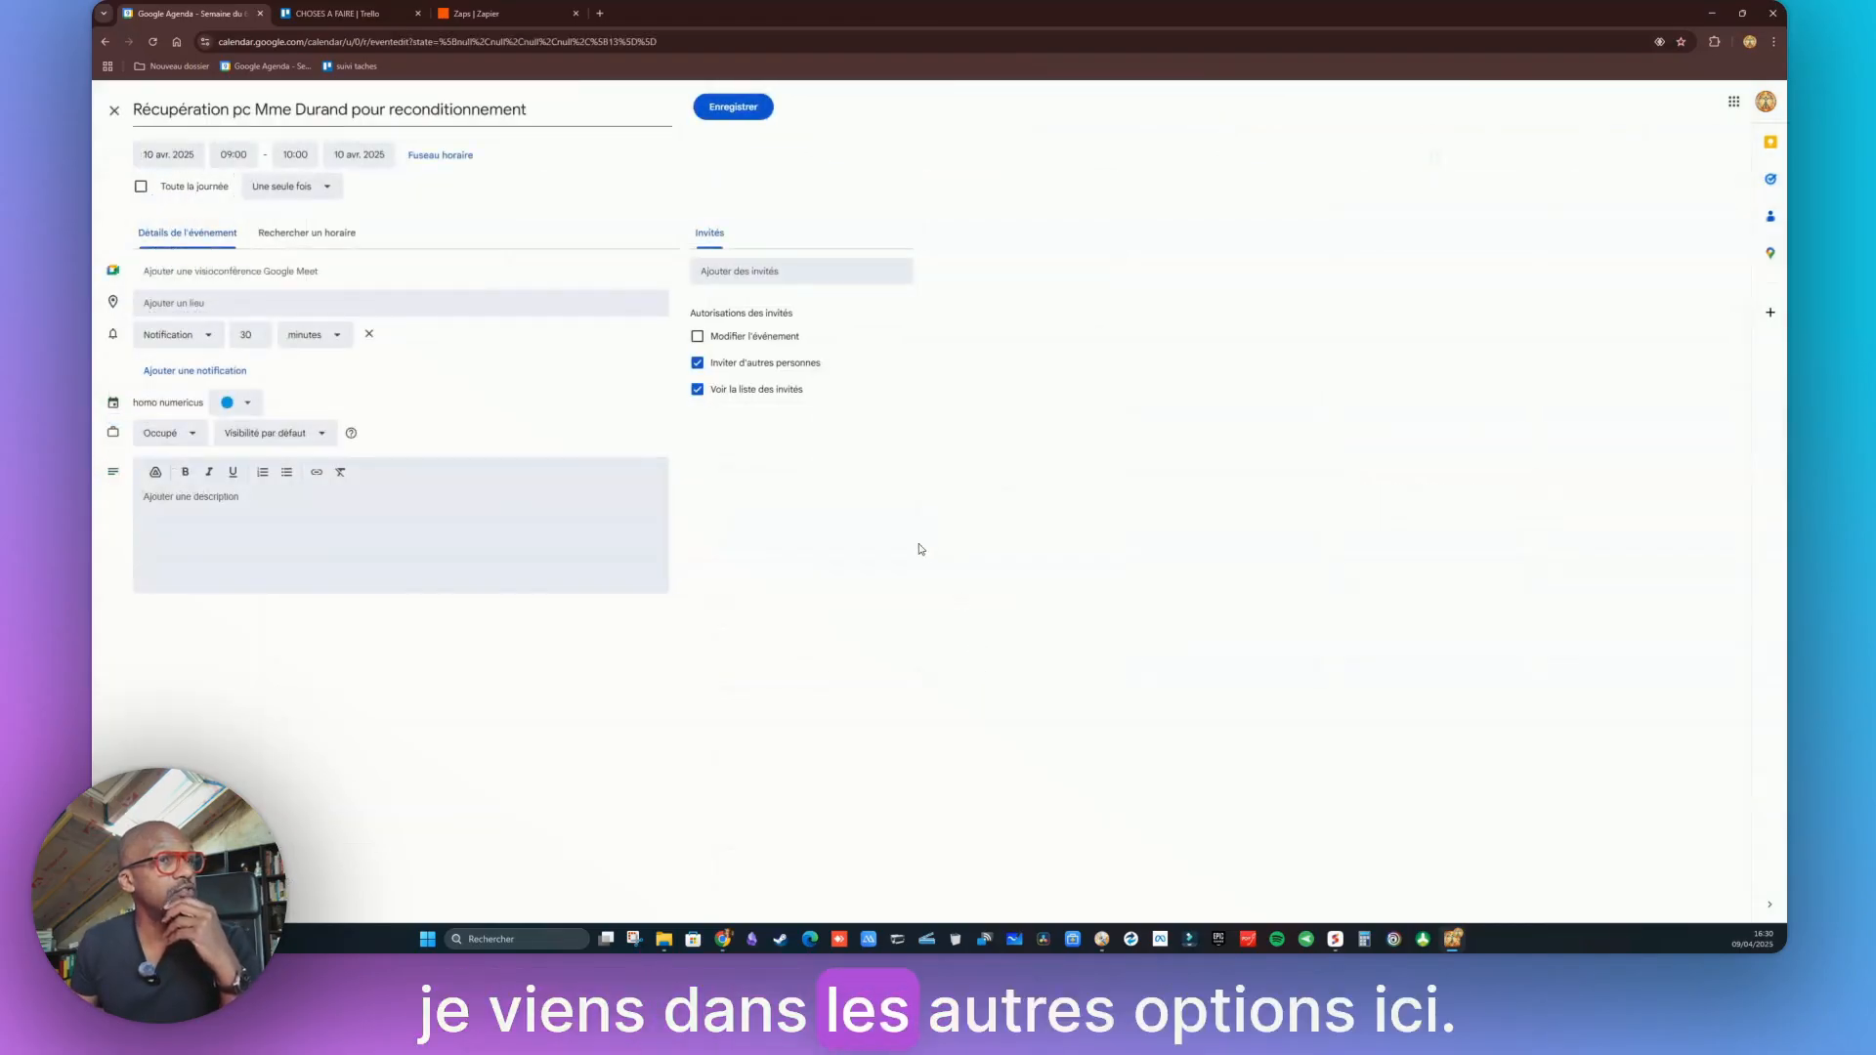
Describe the W11 reconditioning with a 240 GB SSD, add the client's phone number, and save
click(179, 499)
text(recondiot)
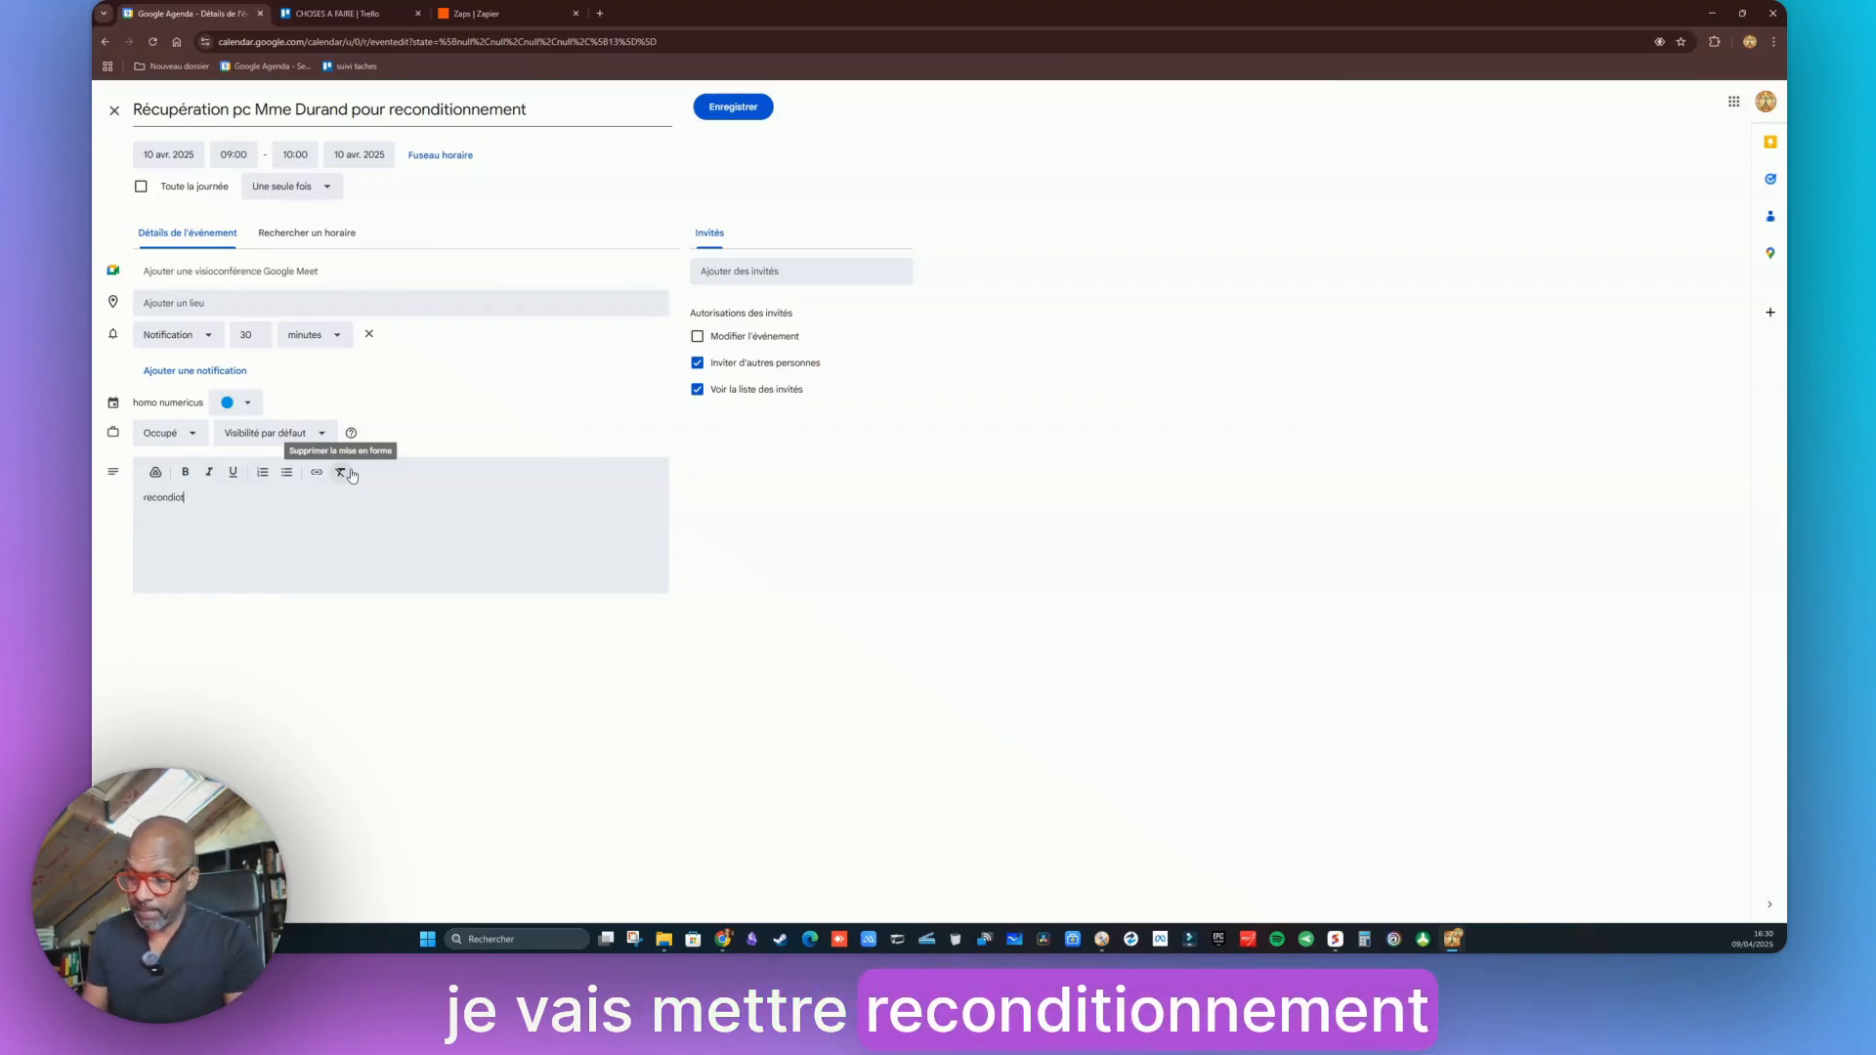
text(onnemlent)
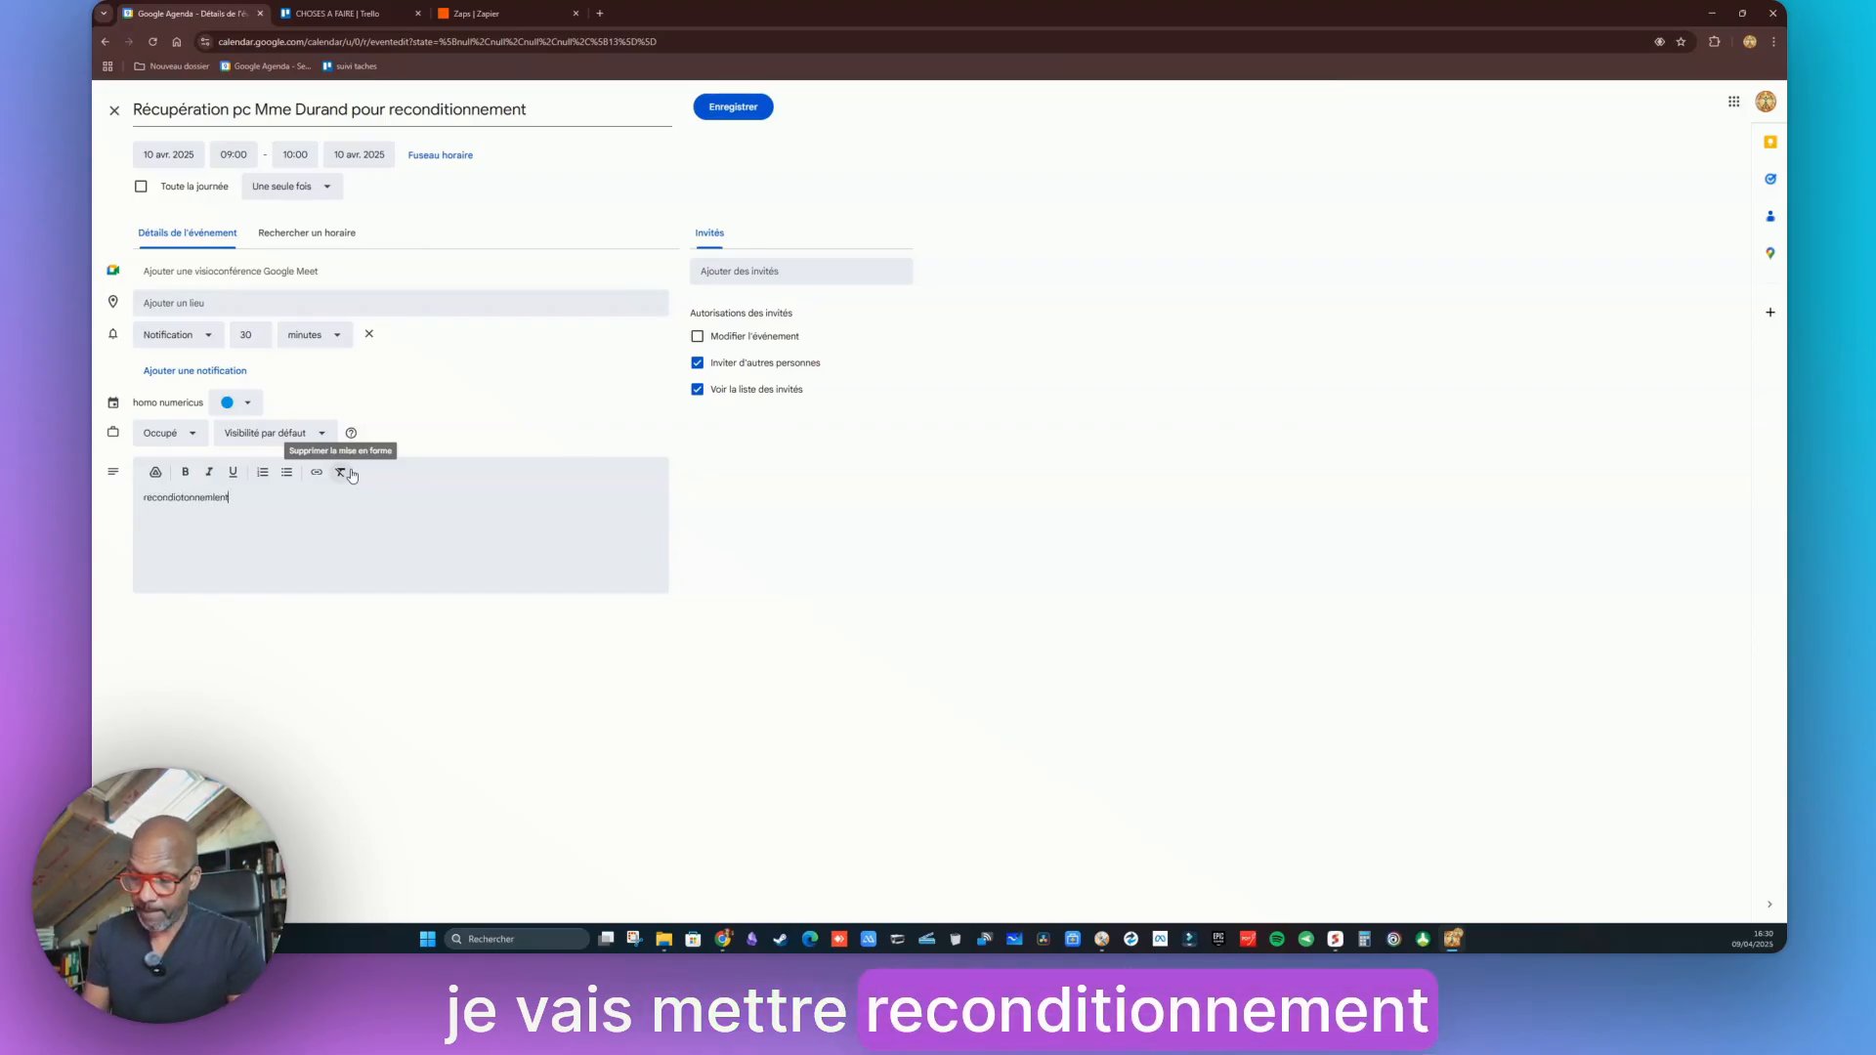
text( pc w11)
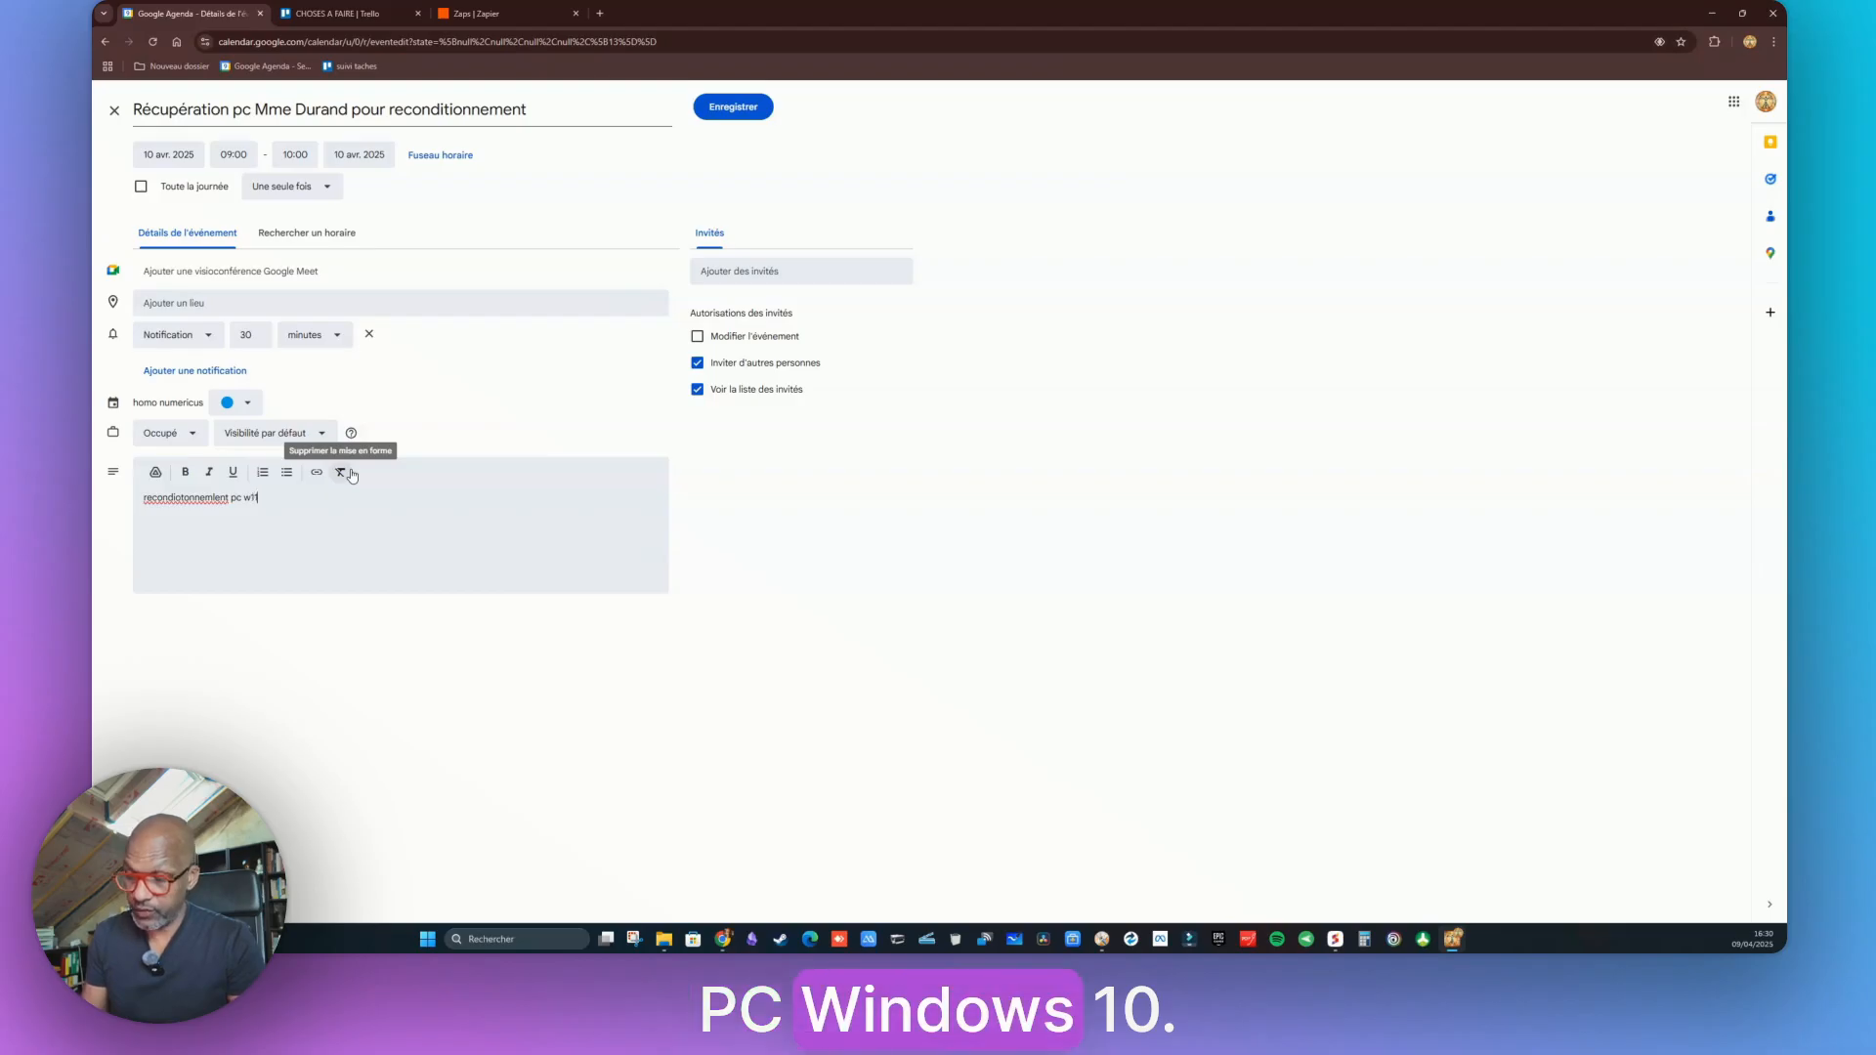
text( en )
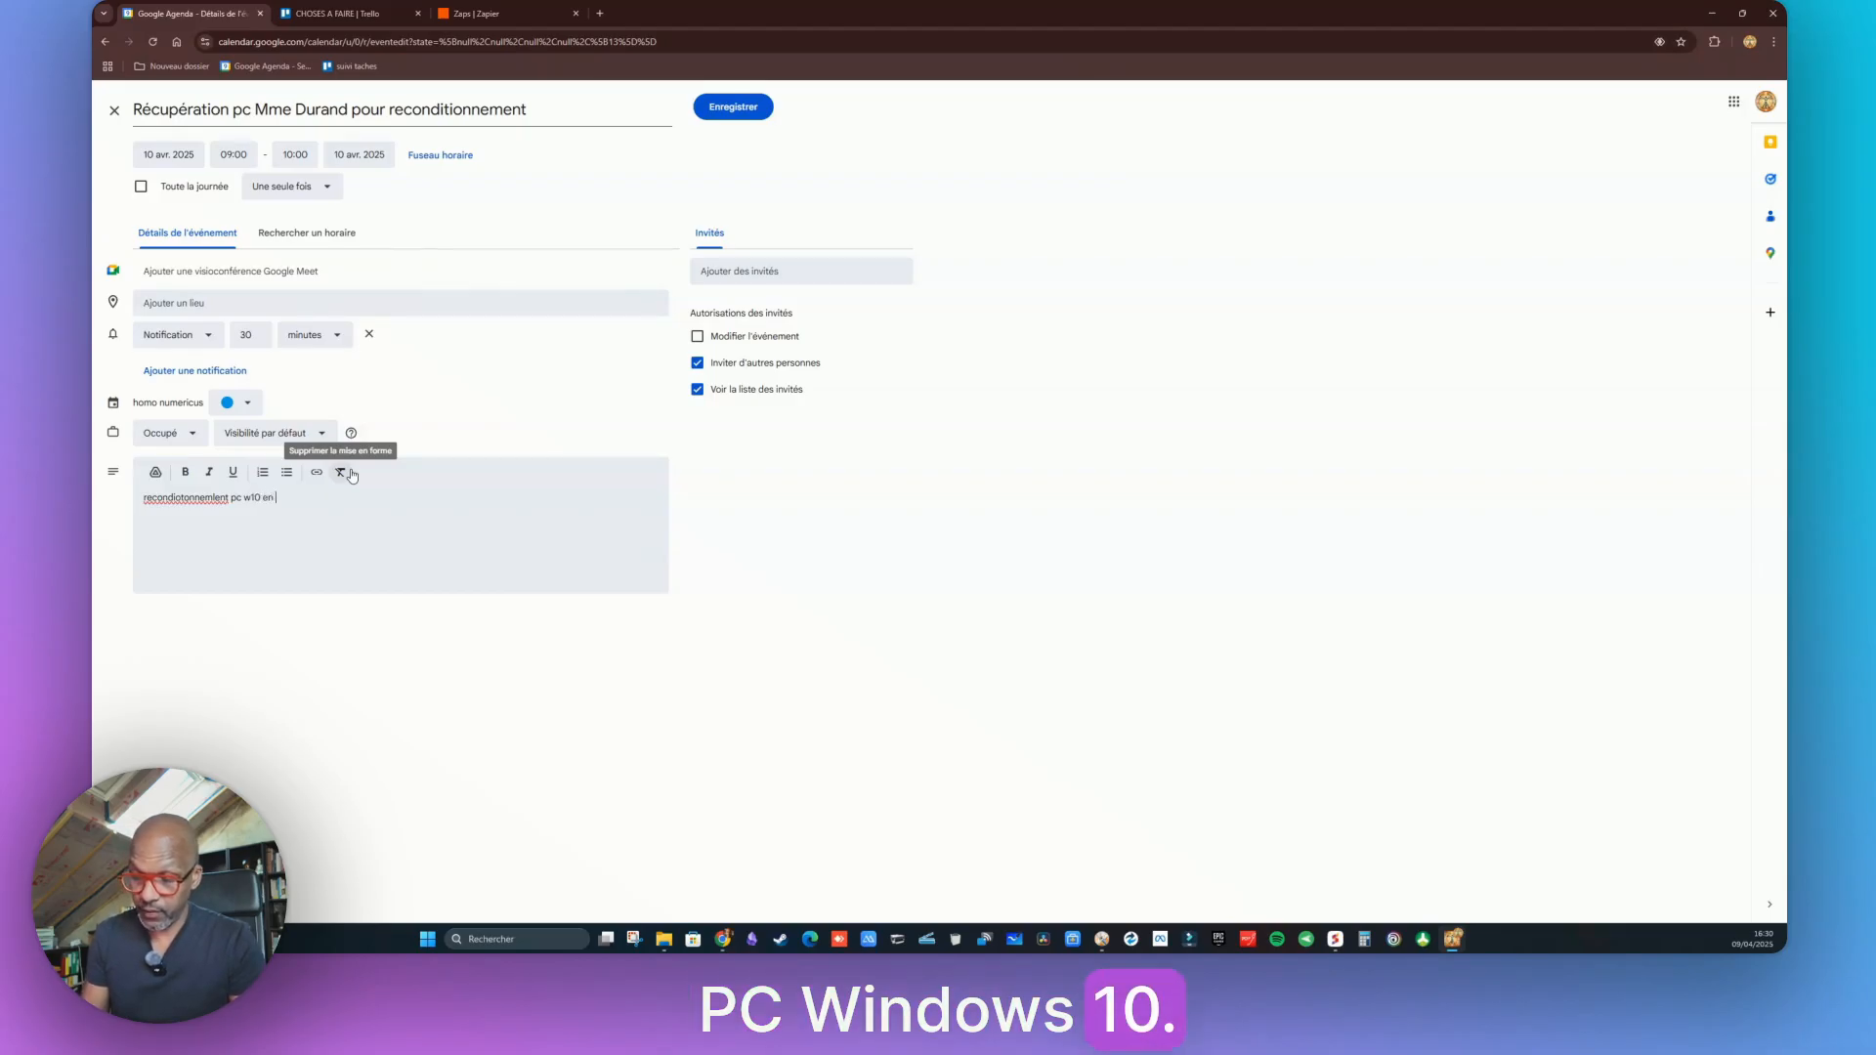
text(W11)
text(avec)
text( dis)
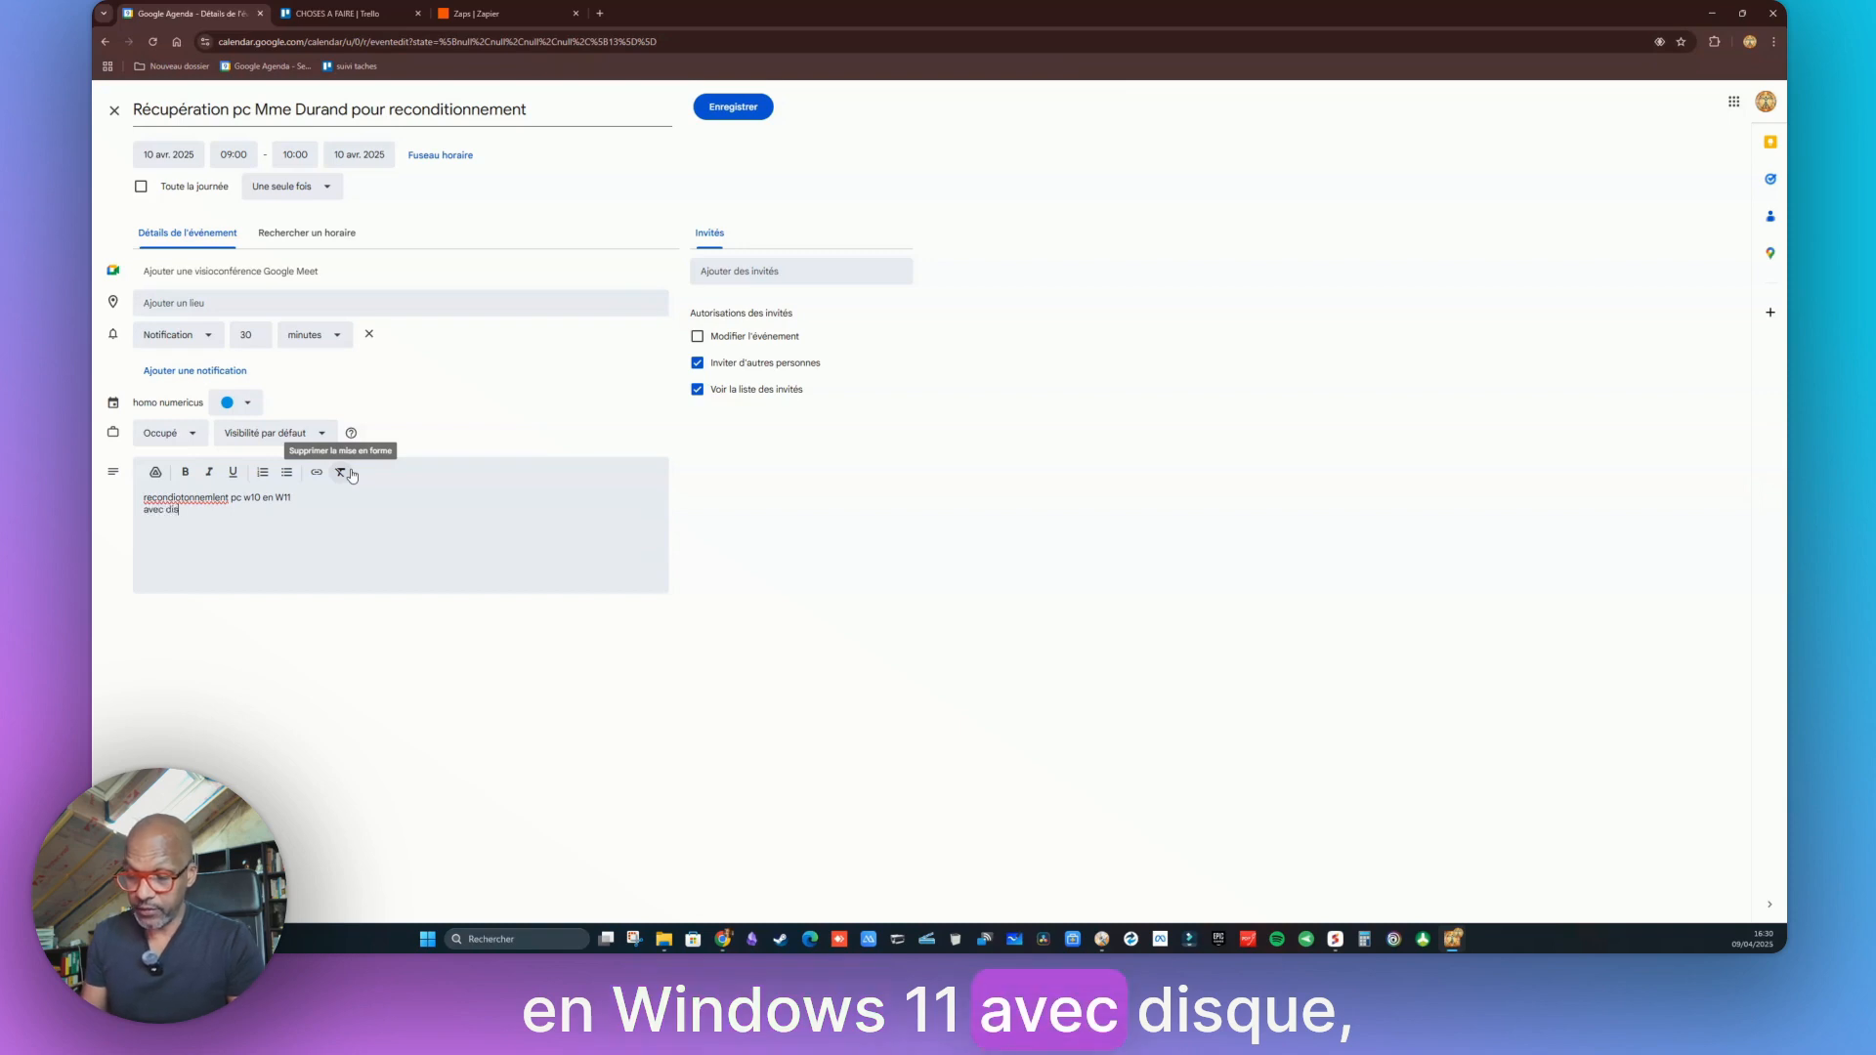
text(qeu)
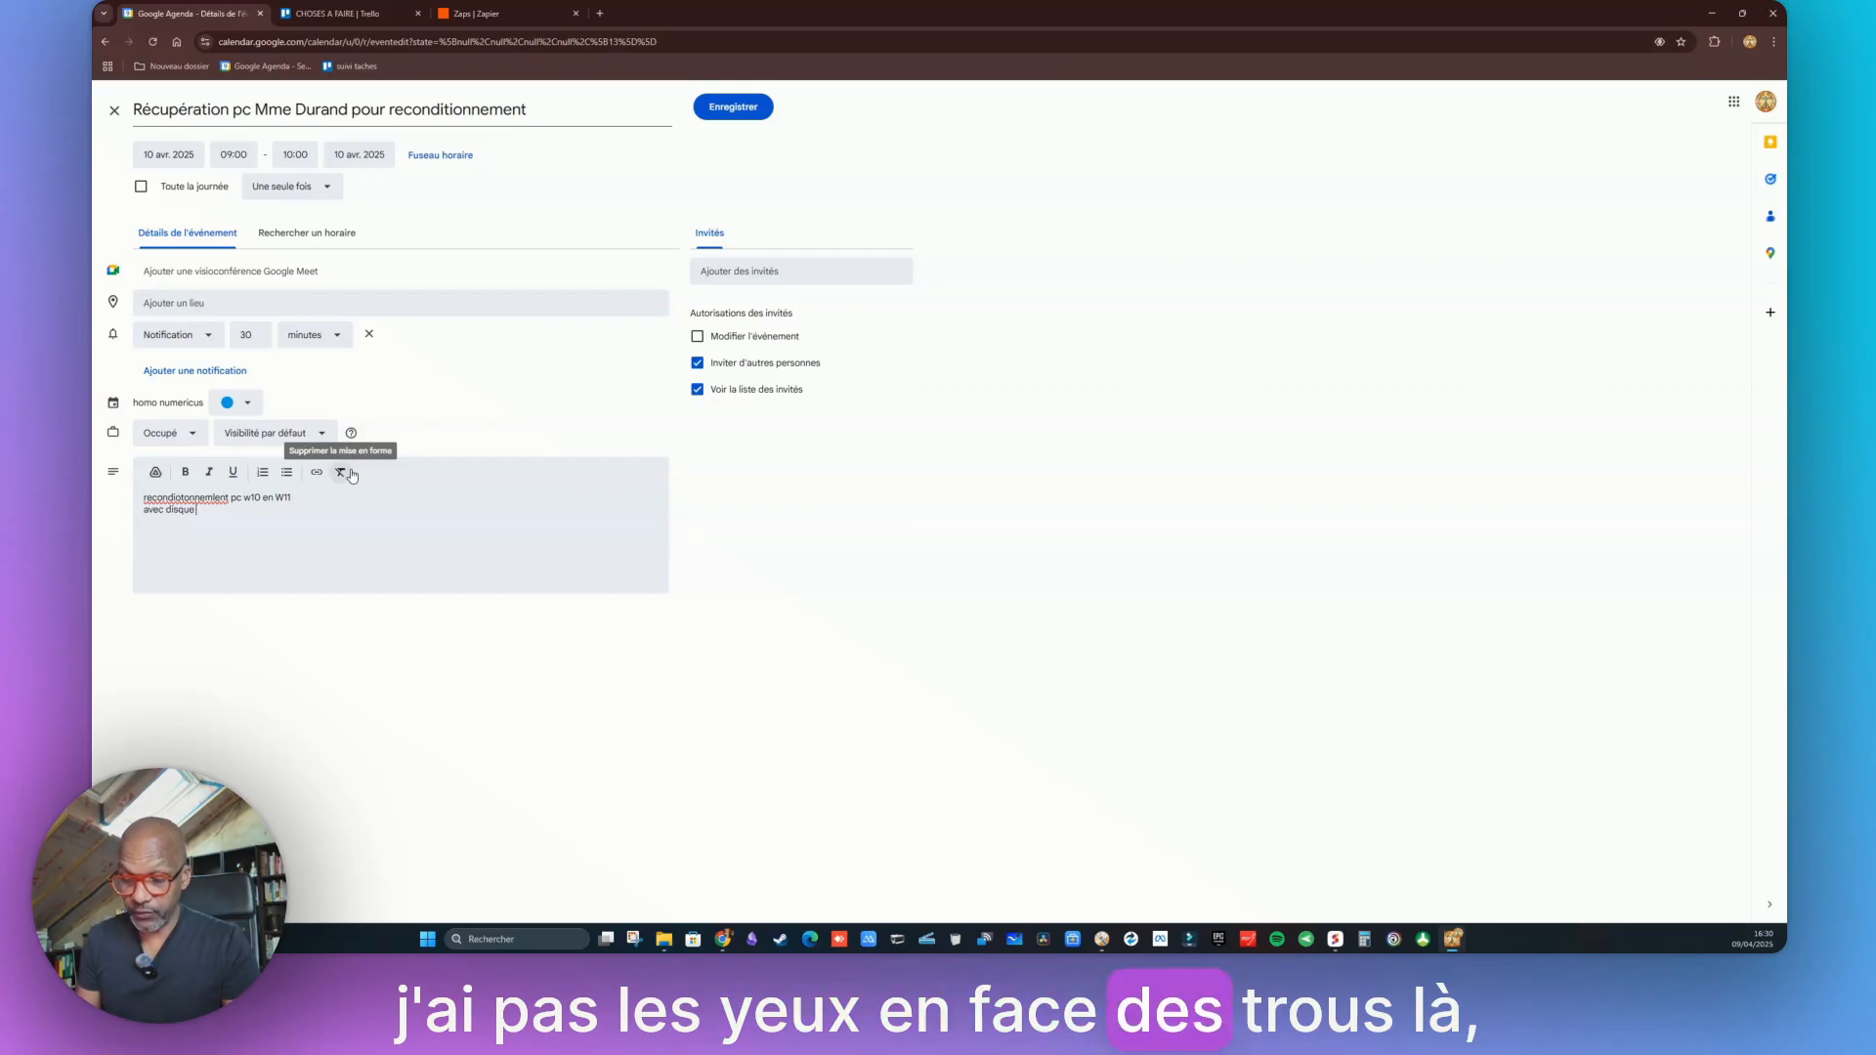
text(ue SSD 24)
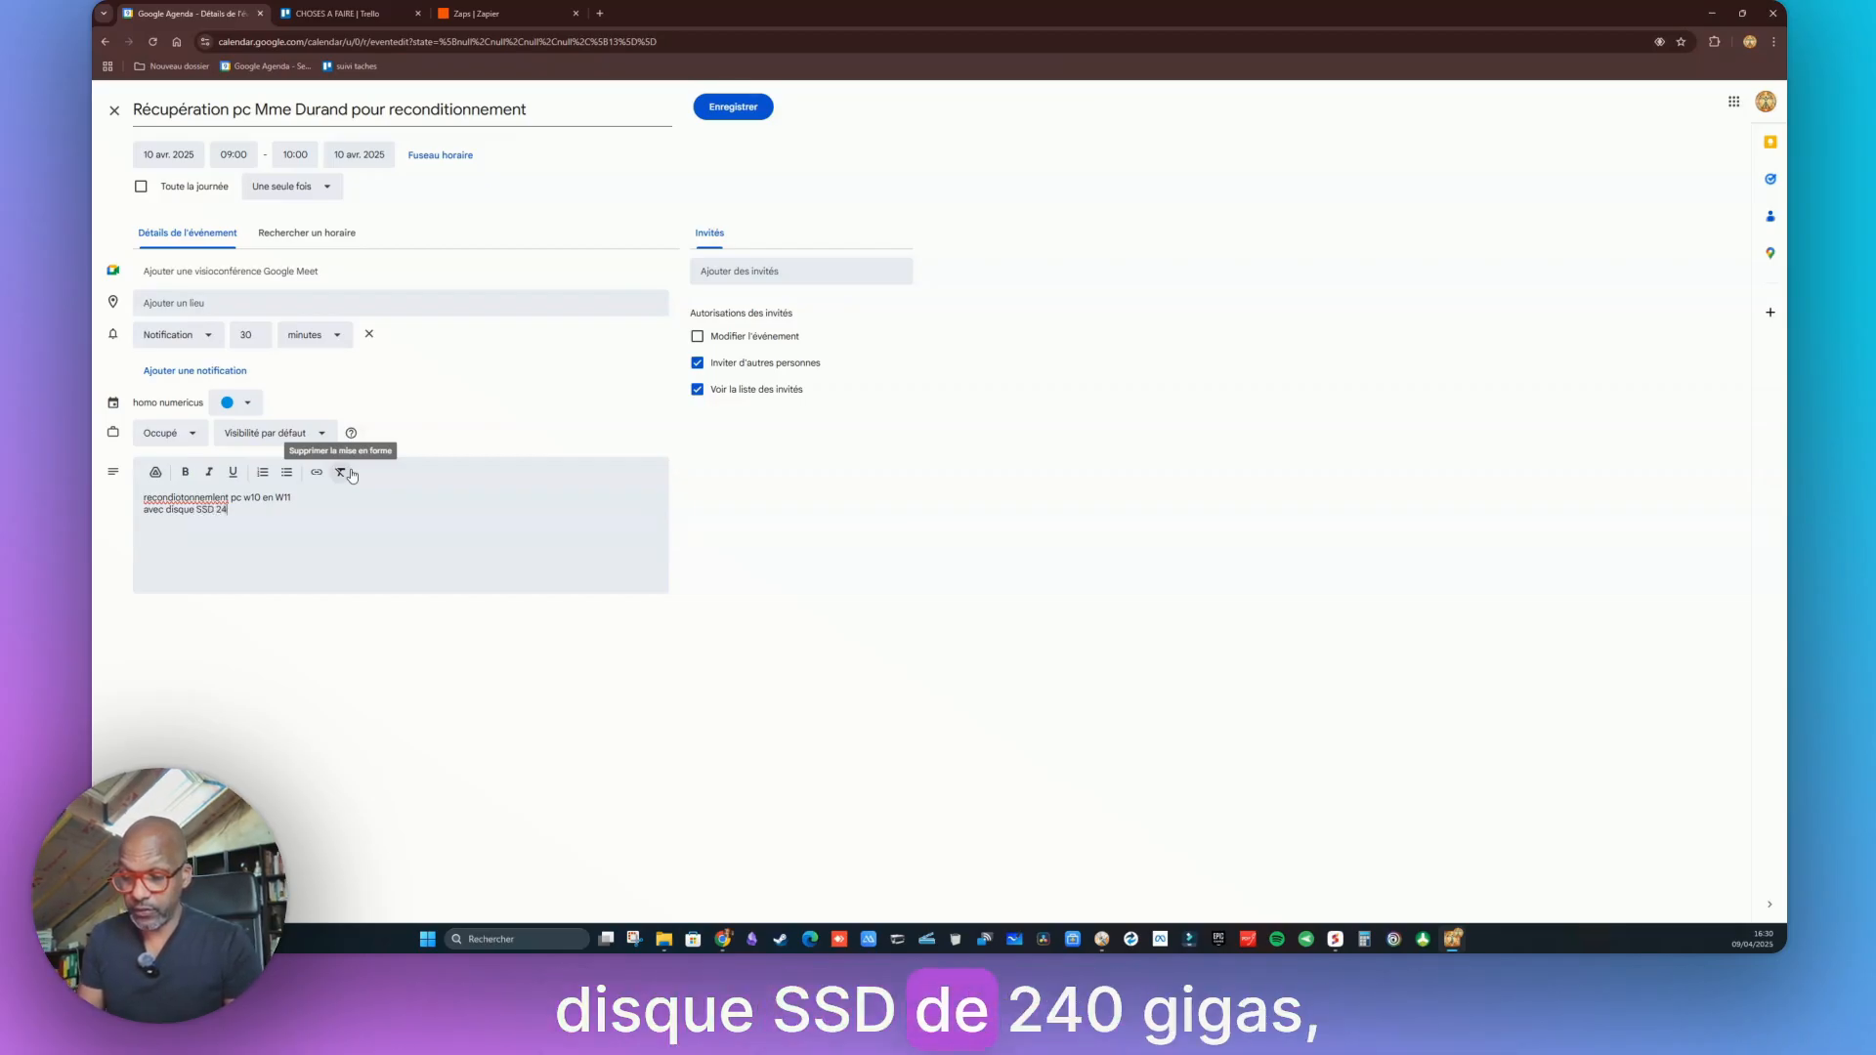
text(0GO)
key(Return)
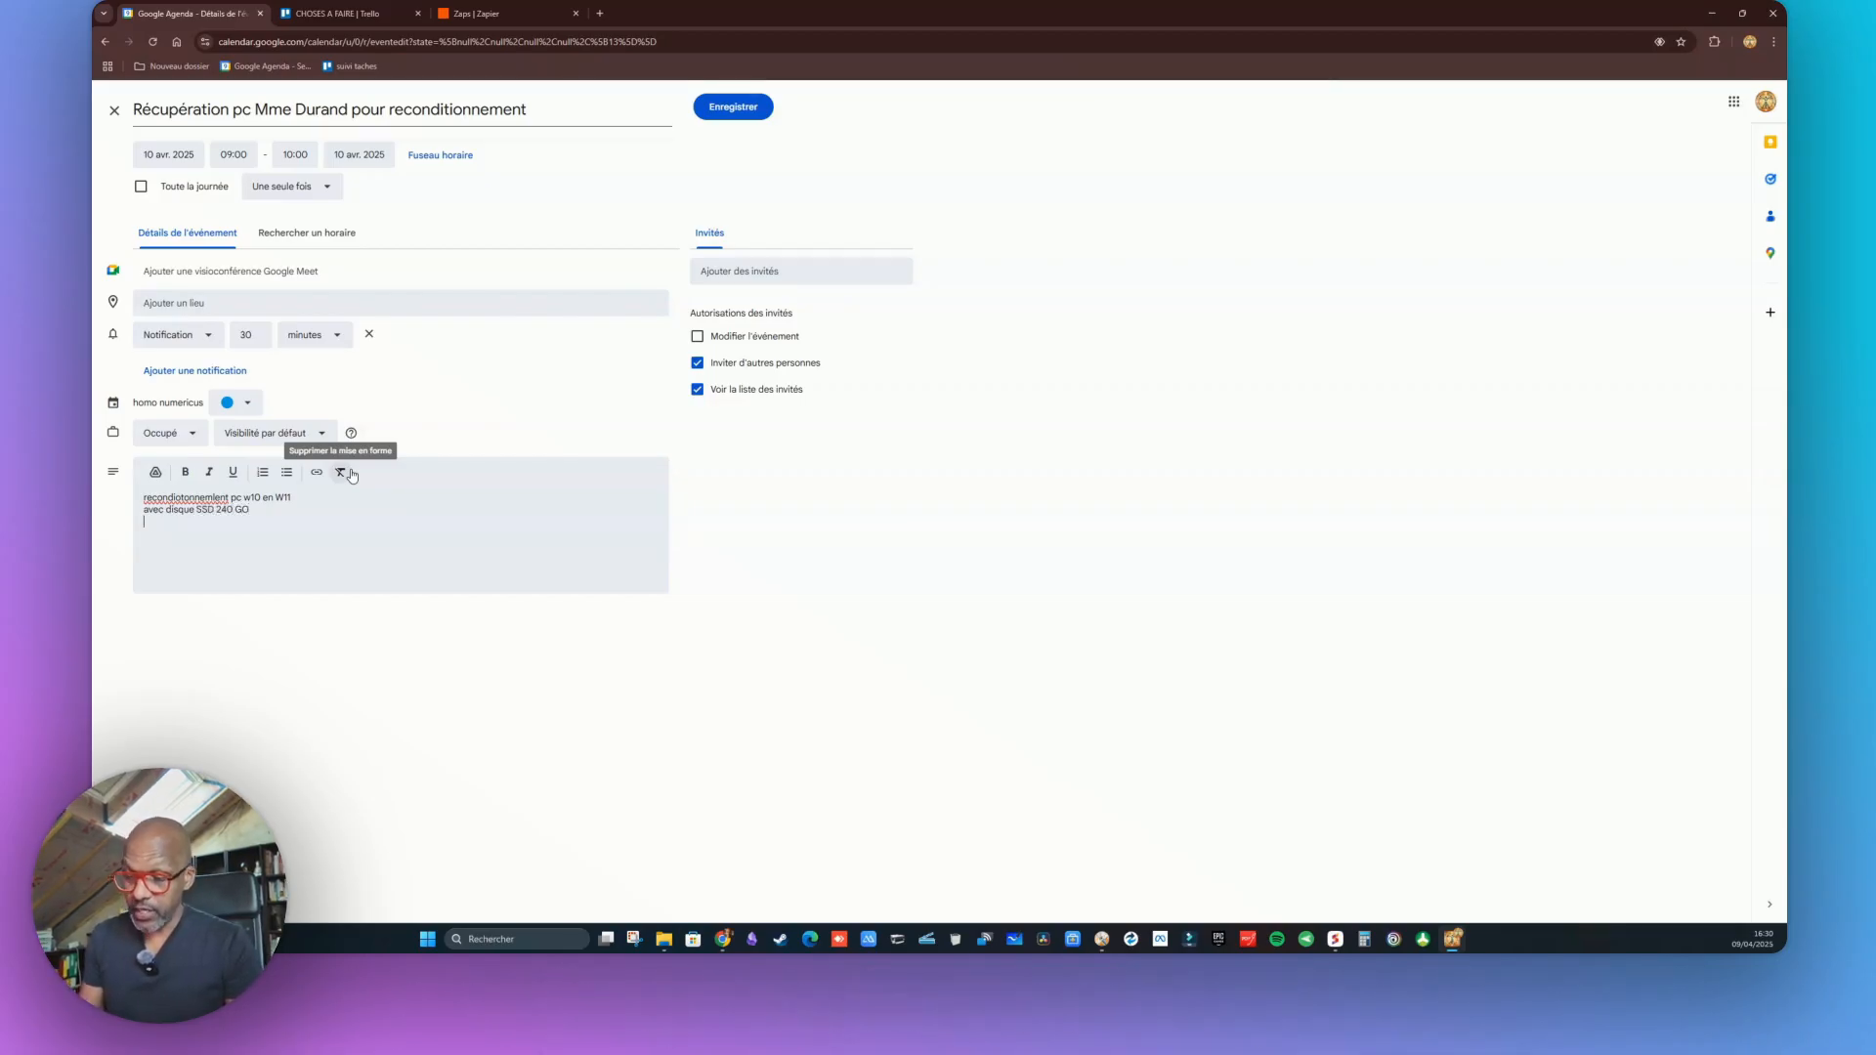
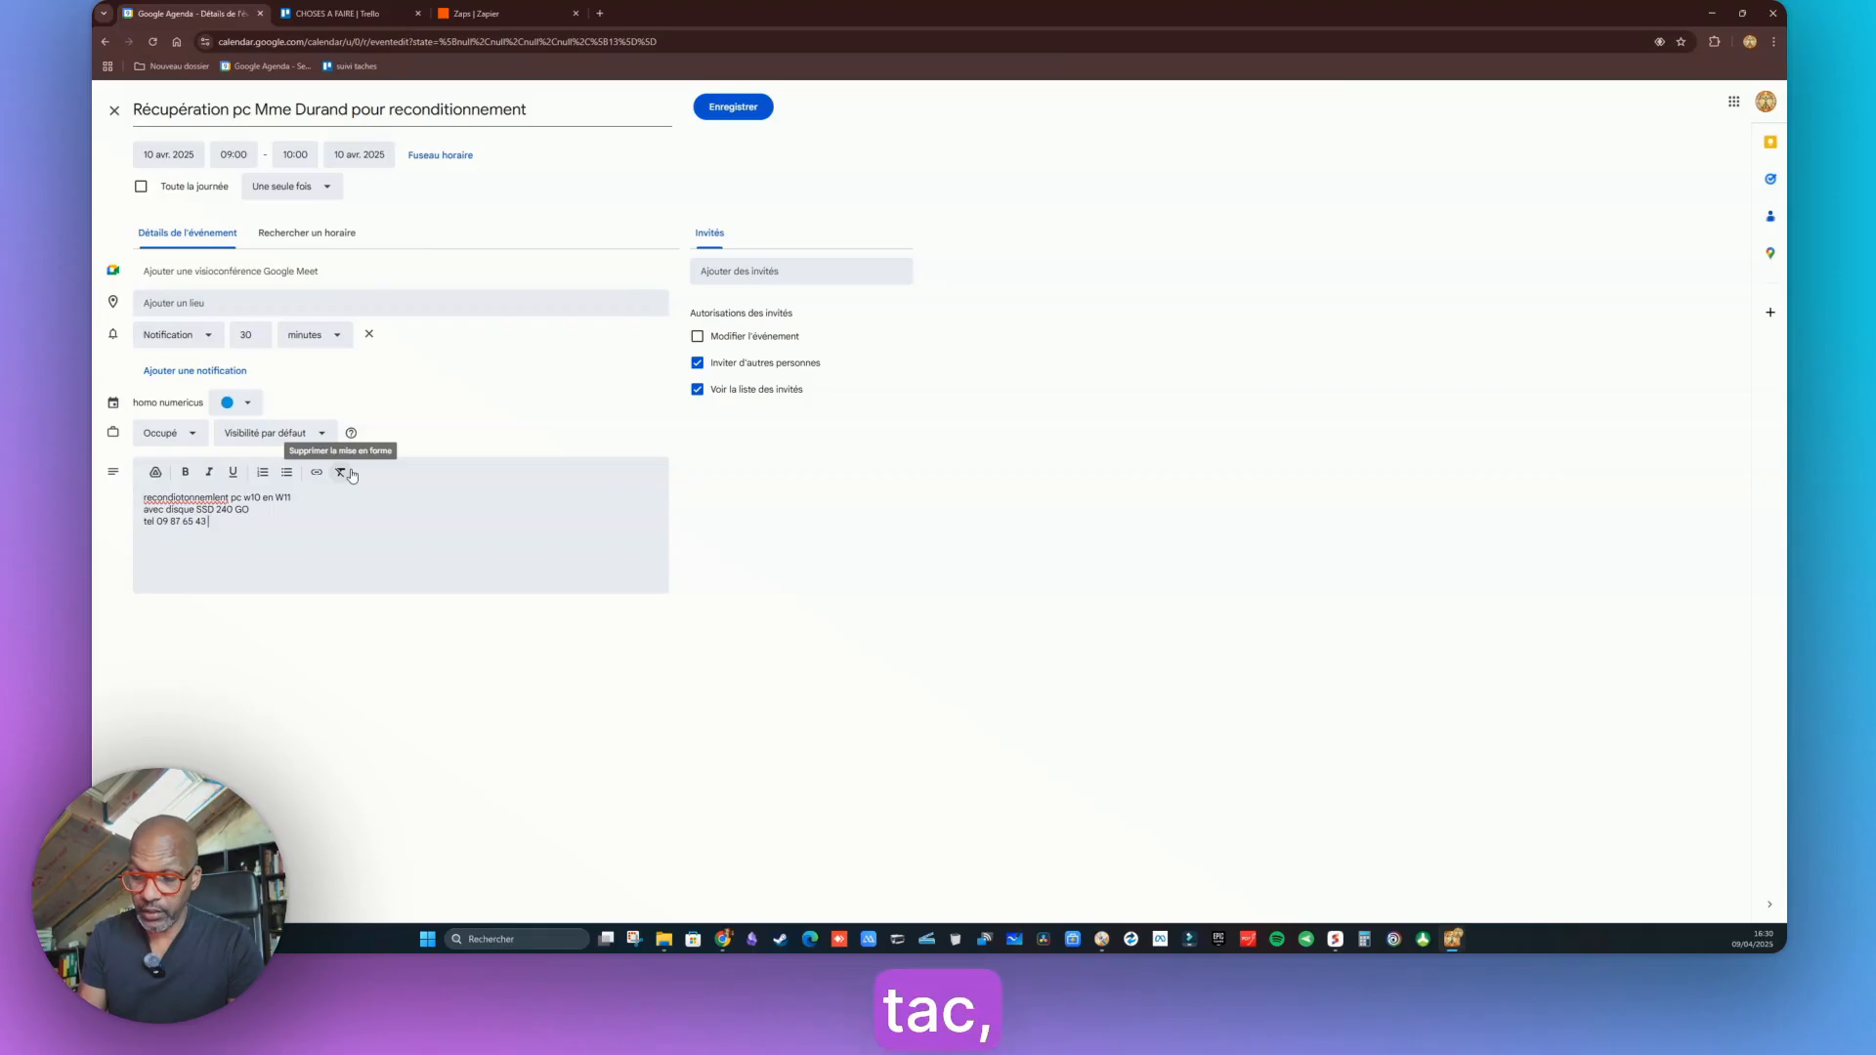
click(742, 109)
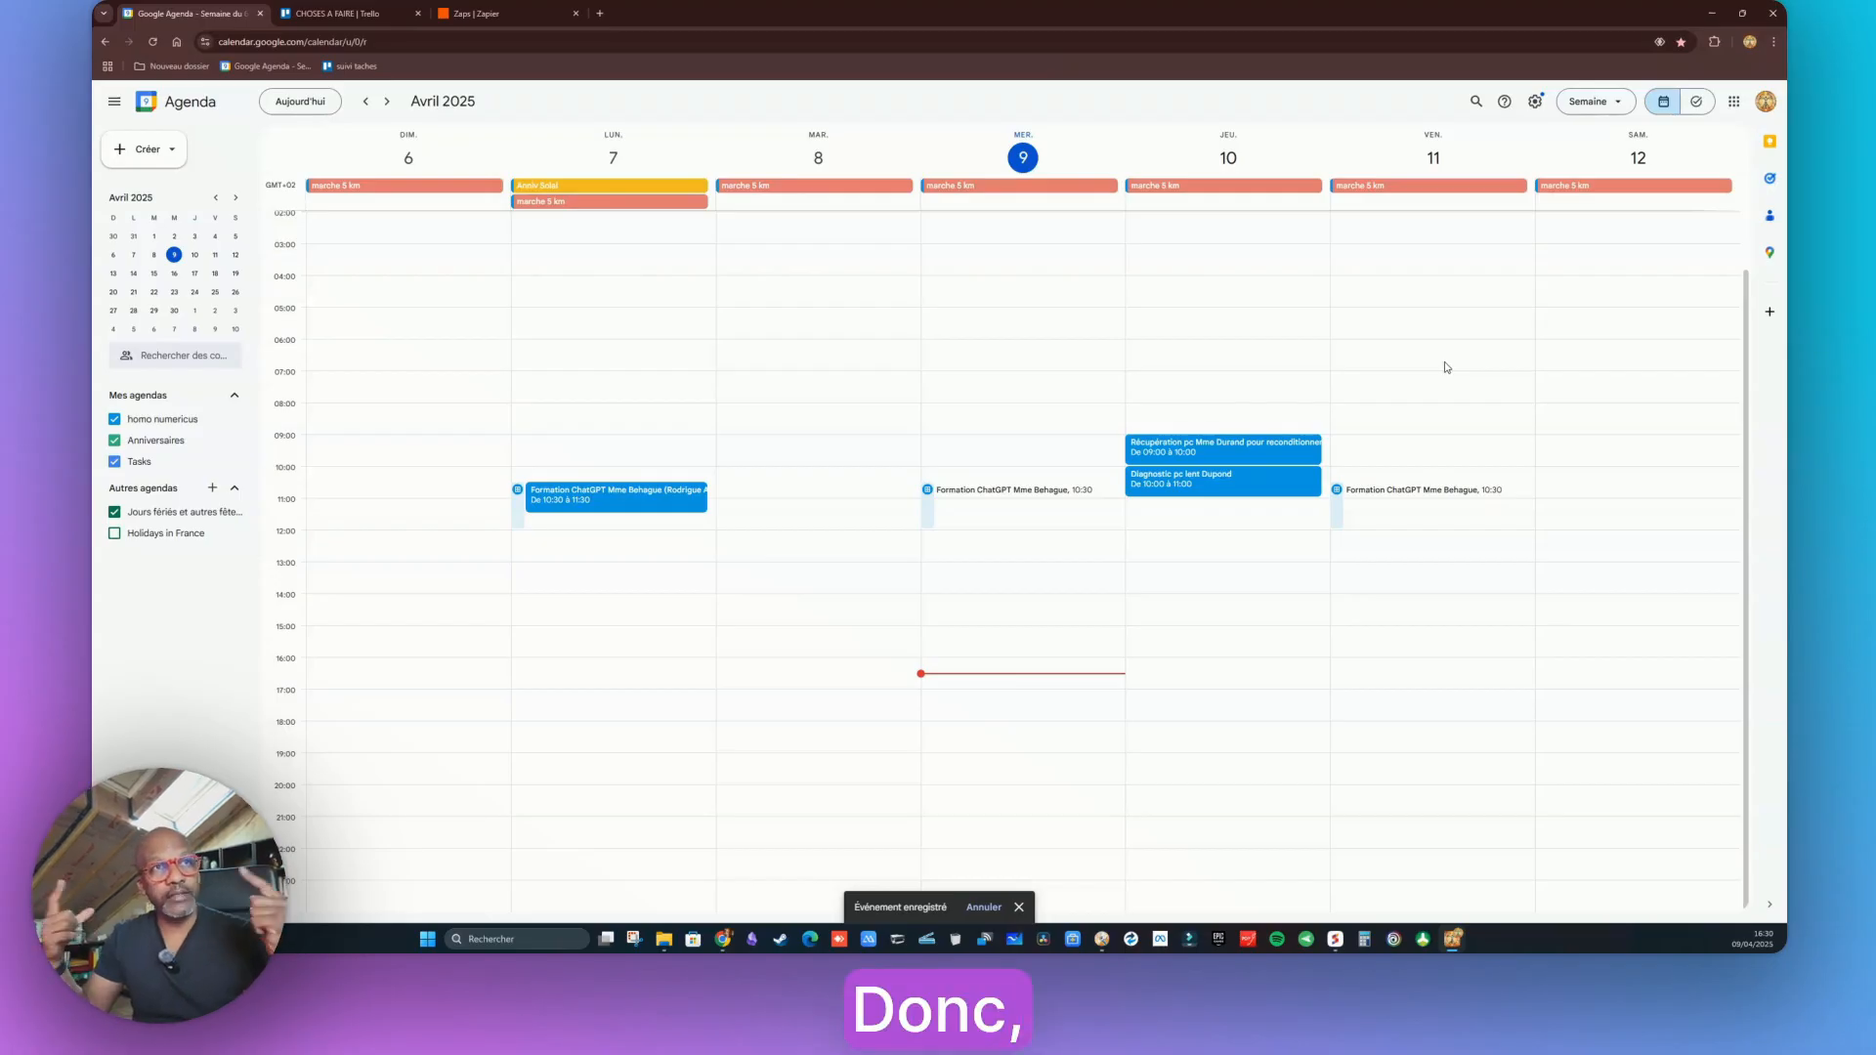
Check the Zaps list, then view the Trello board's new AGENDA card dated 10 April
click(496, 12)
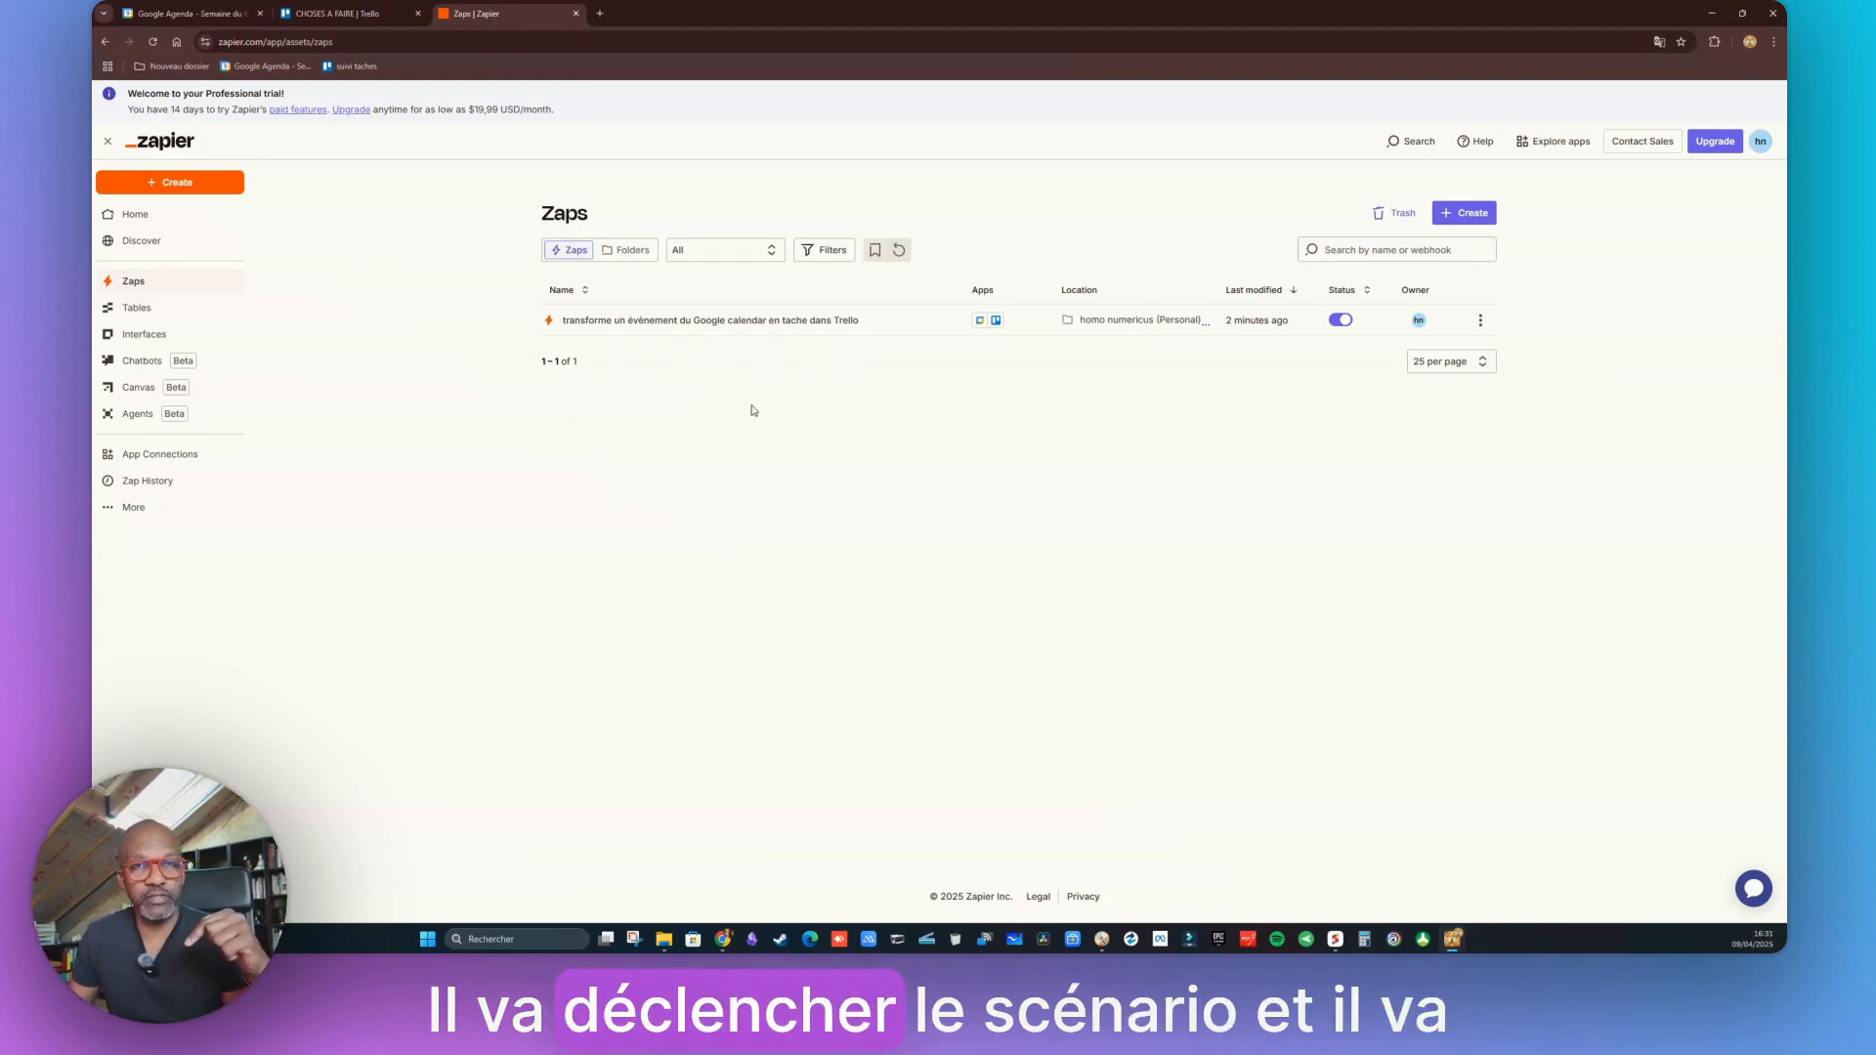
click(337, 12)
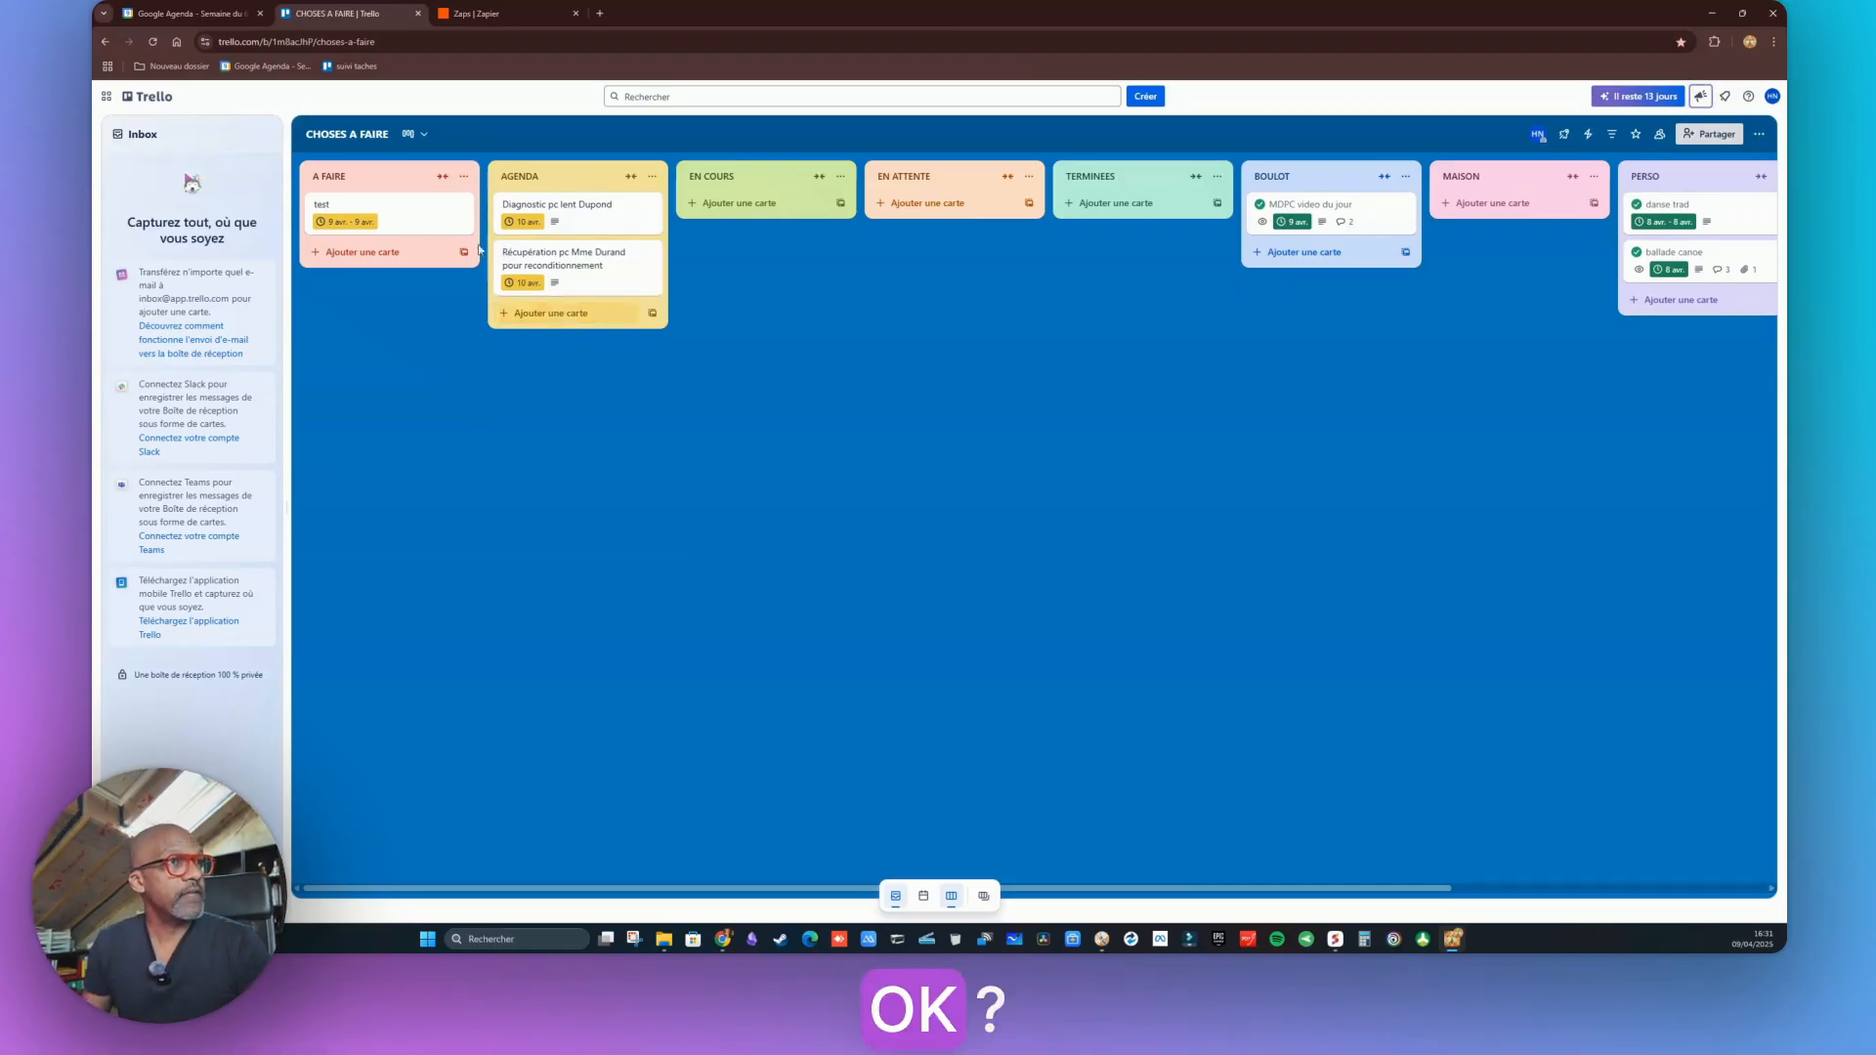
Drag the Récupération pc card from AGENDA into EN COURS
mouse_move(536, 227)
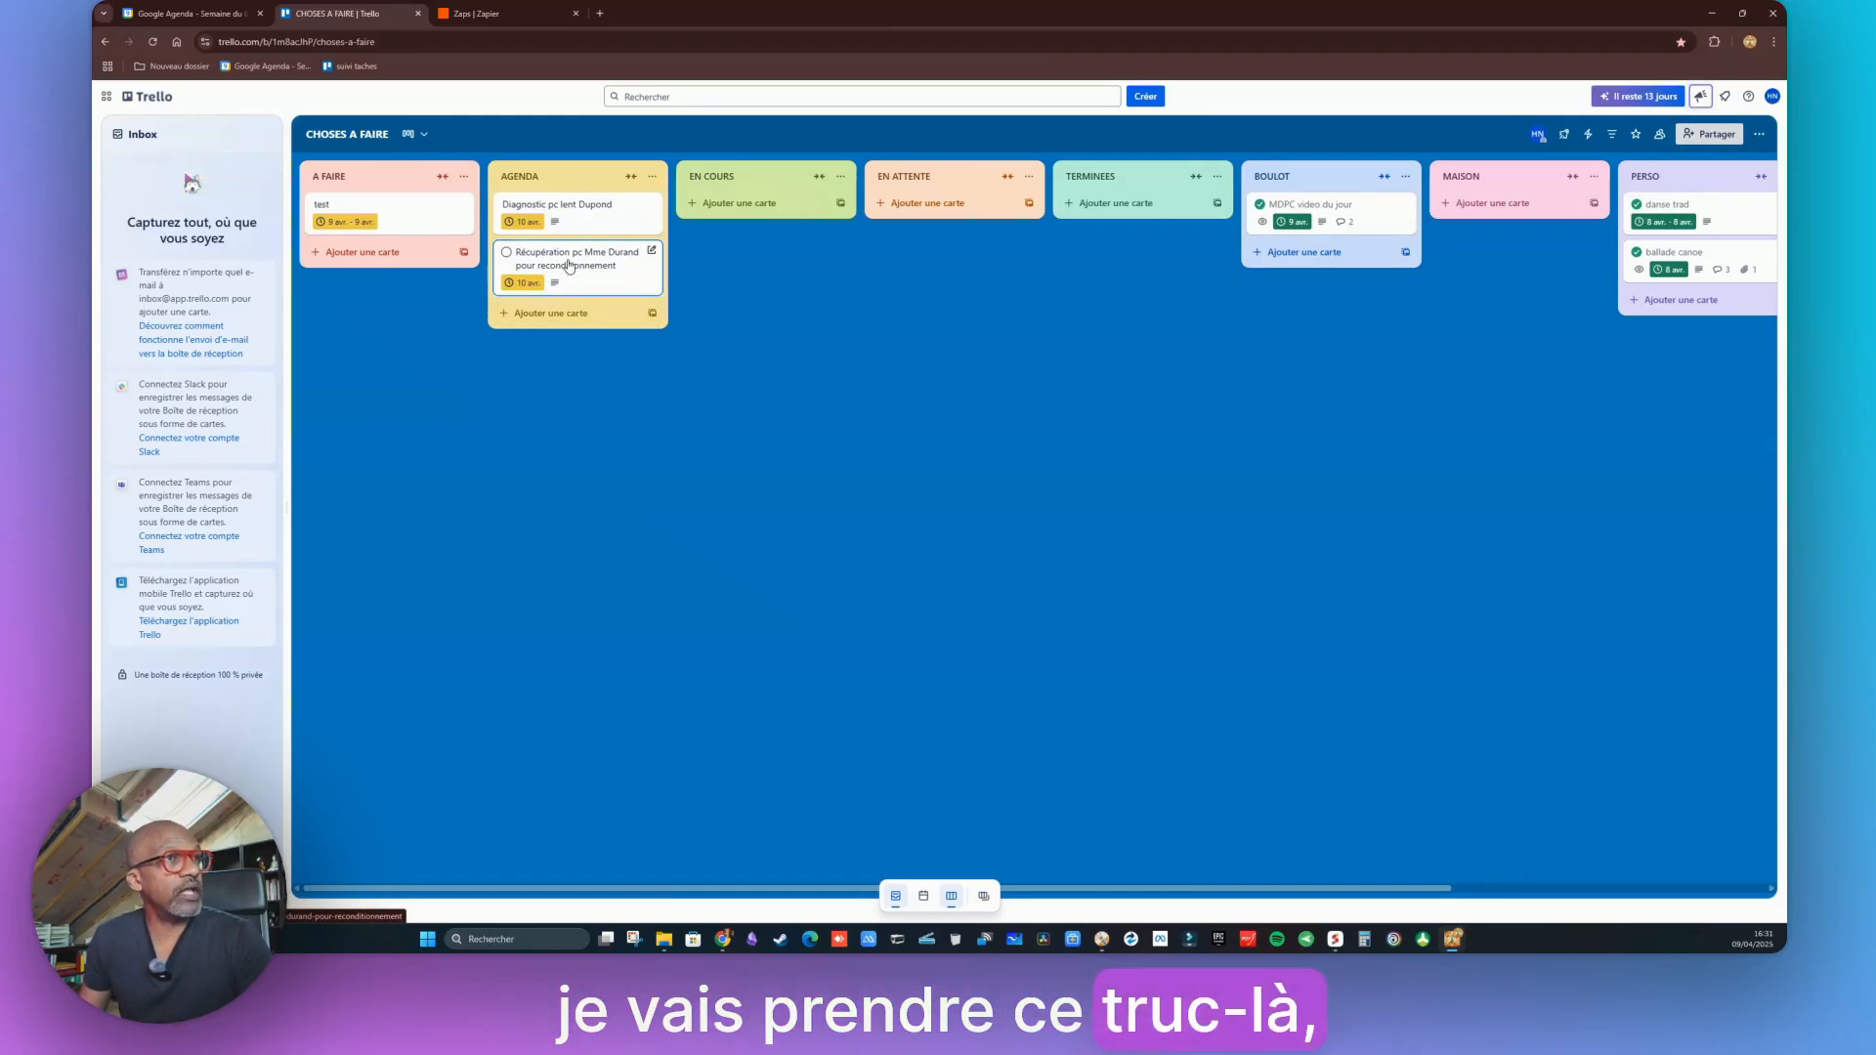
drag(568, 266, 760, 215)
Mark the PC reconditioning card complete and apply the BOULOT automation button
click(760, 215)
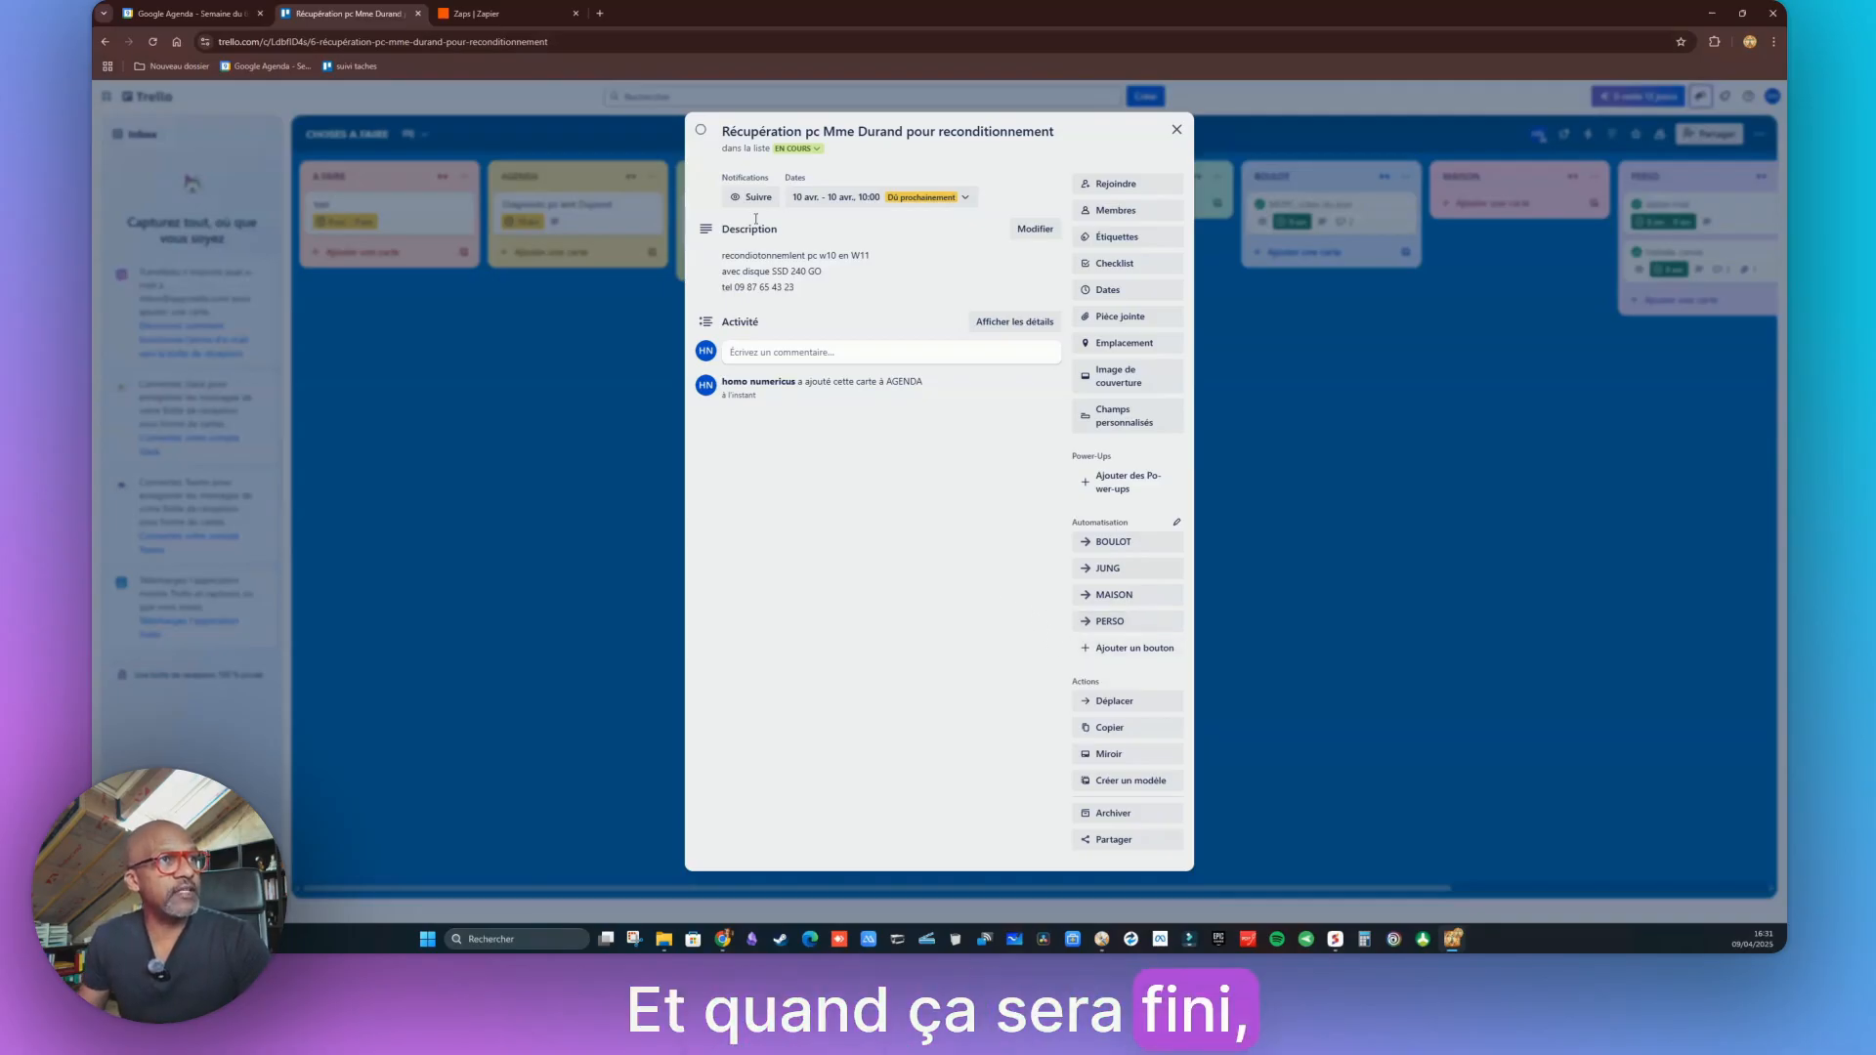
click(701, 131)
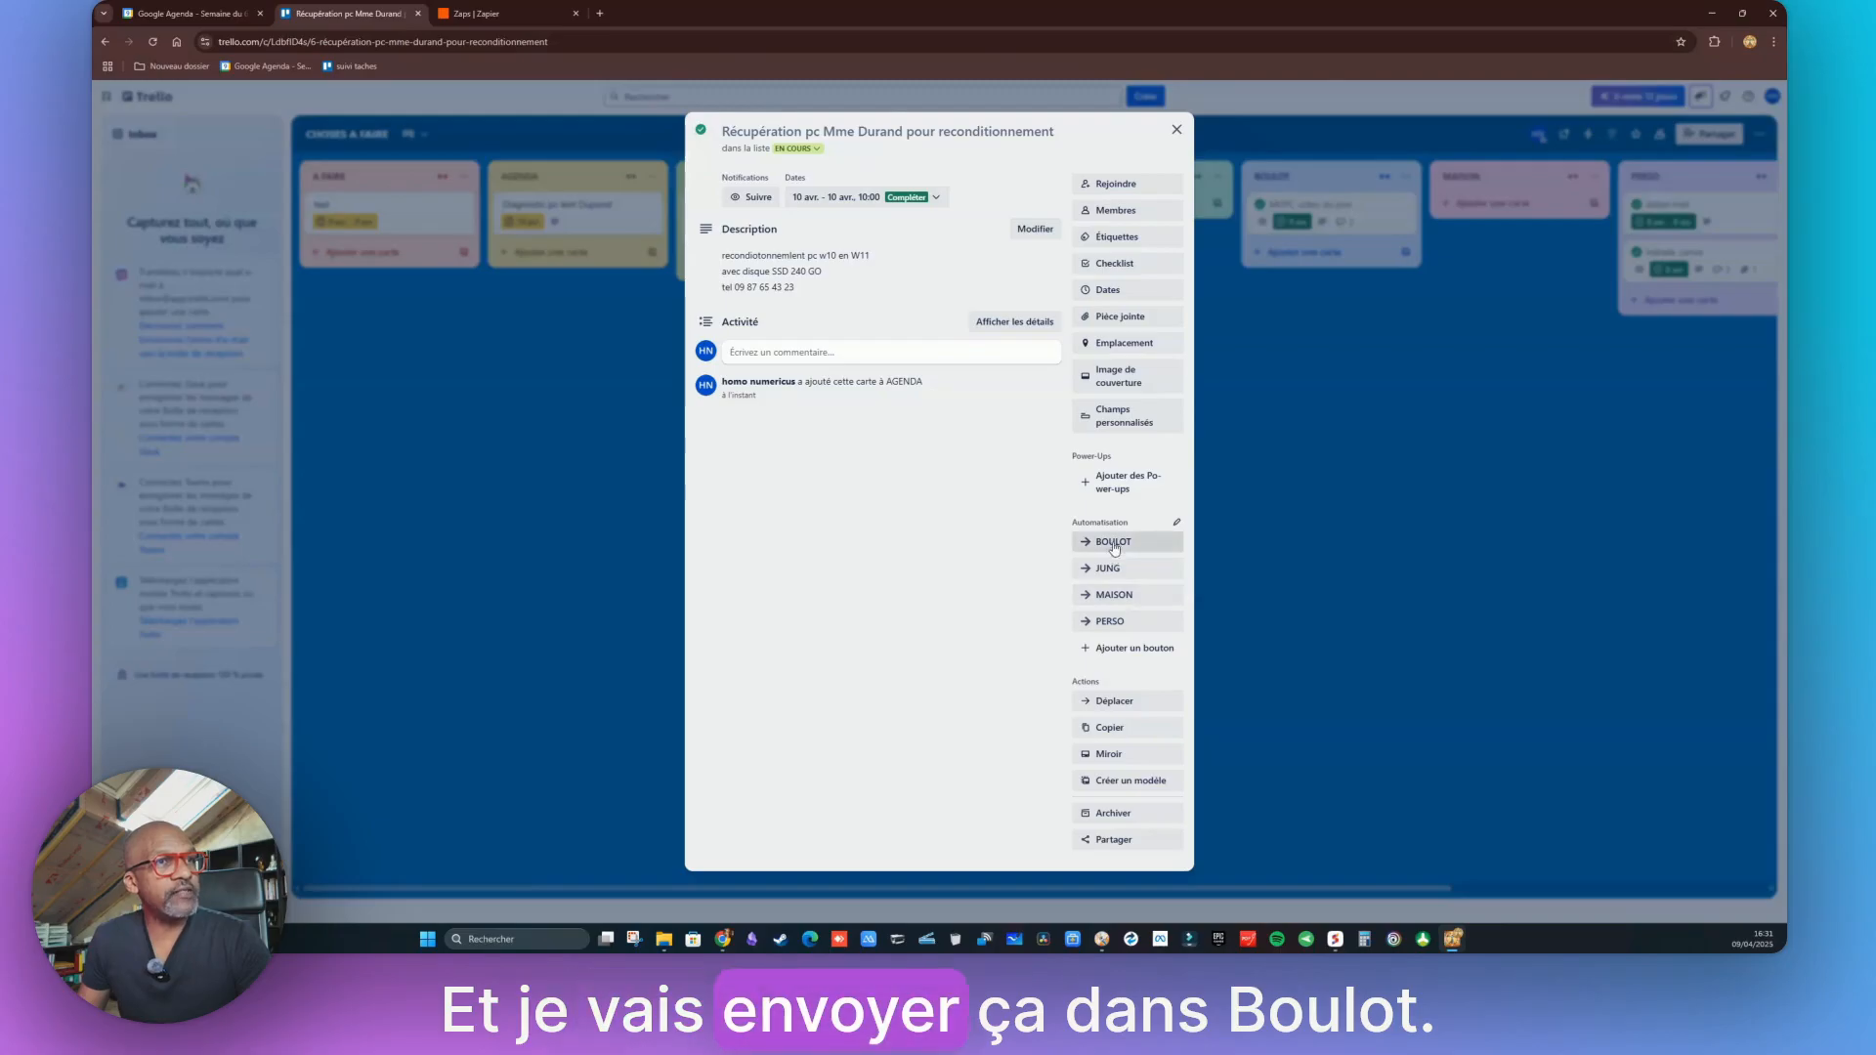
click(1114, 542)
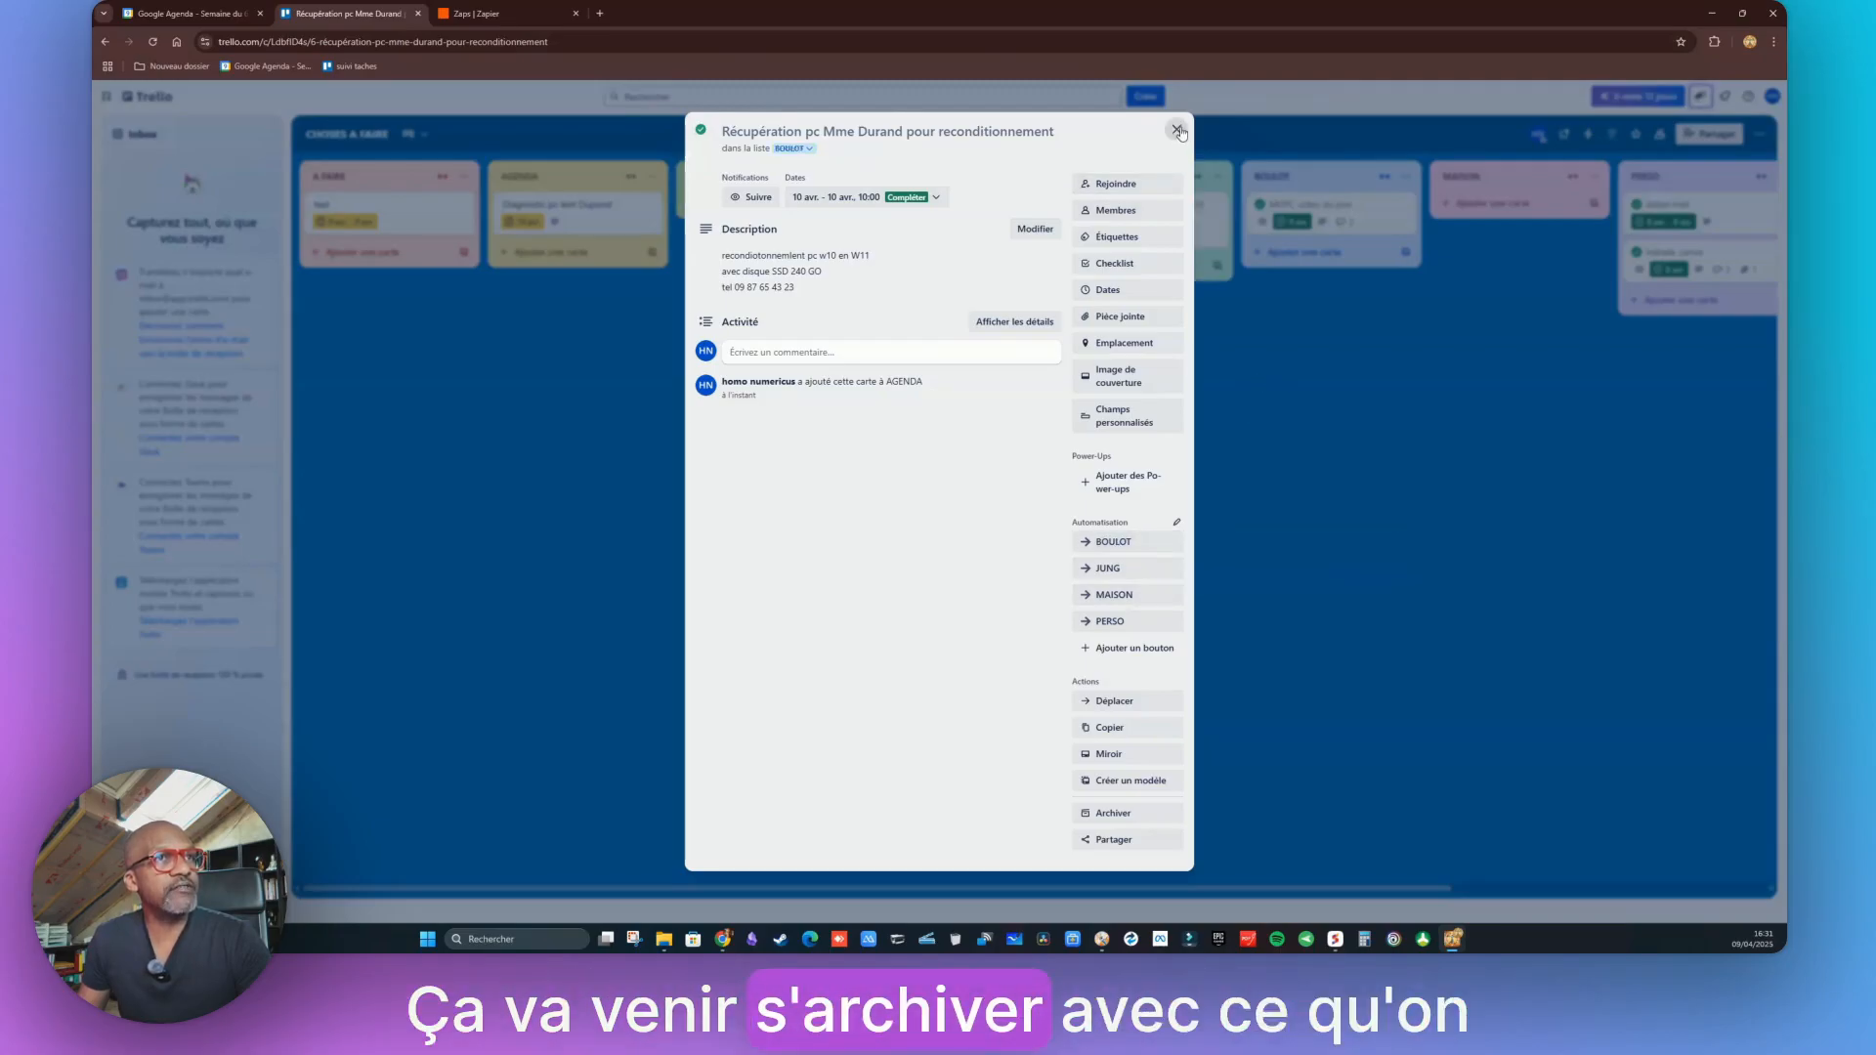
click(1177, 129)
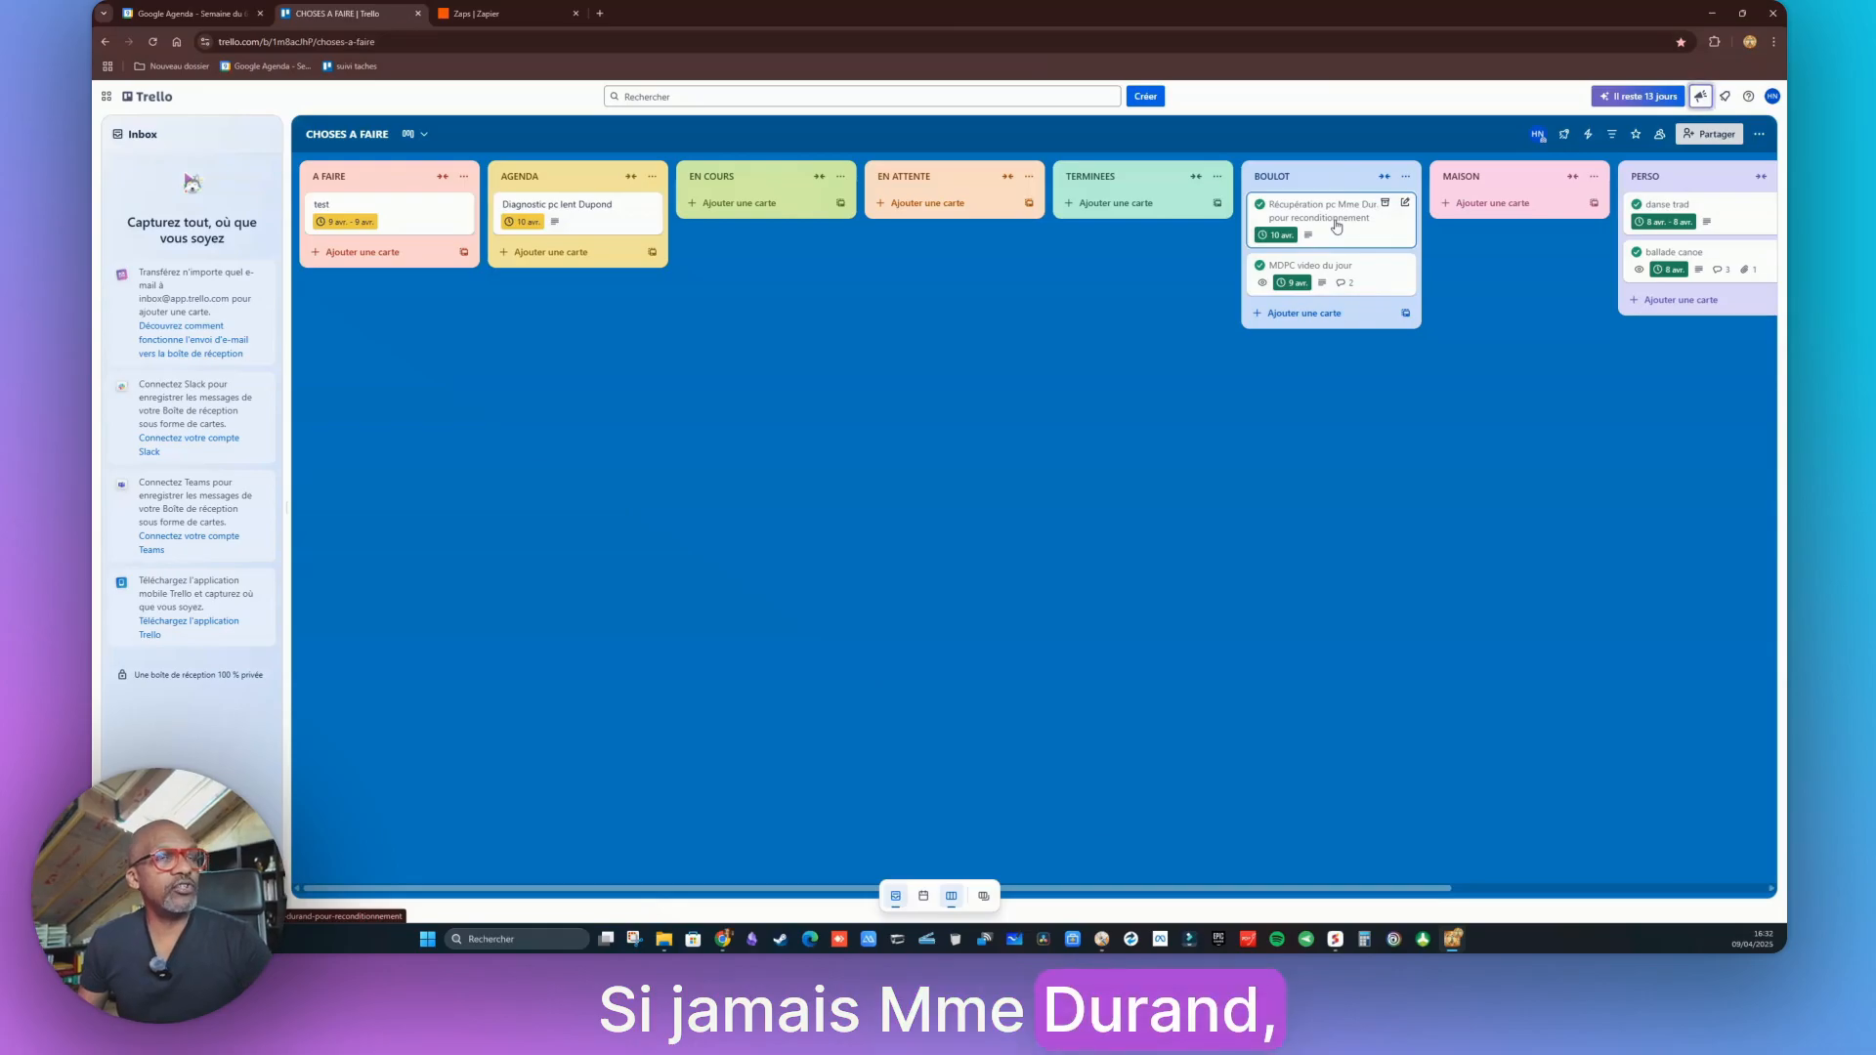
Move the completed card into the EN ATTENTE list and check its details
drag(1336, 215, 919, 244)
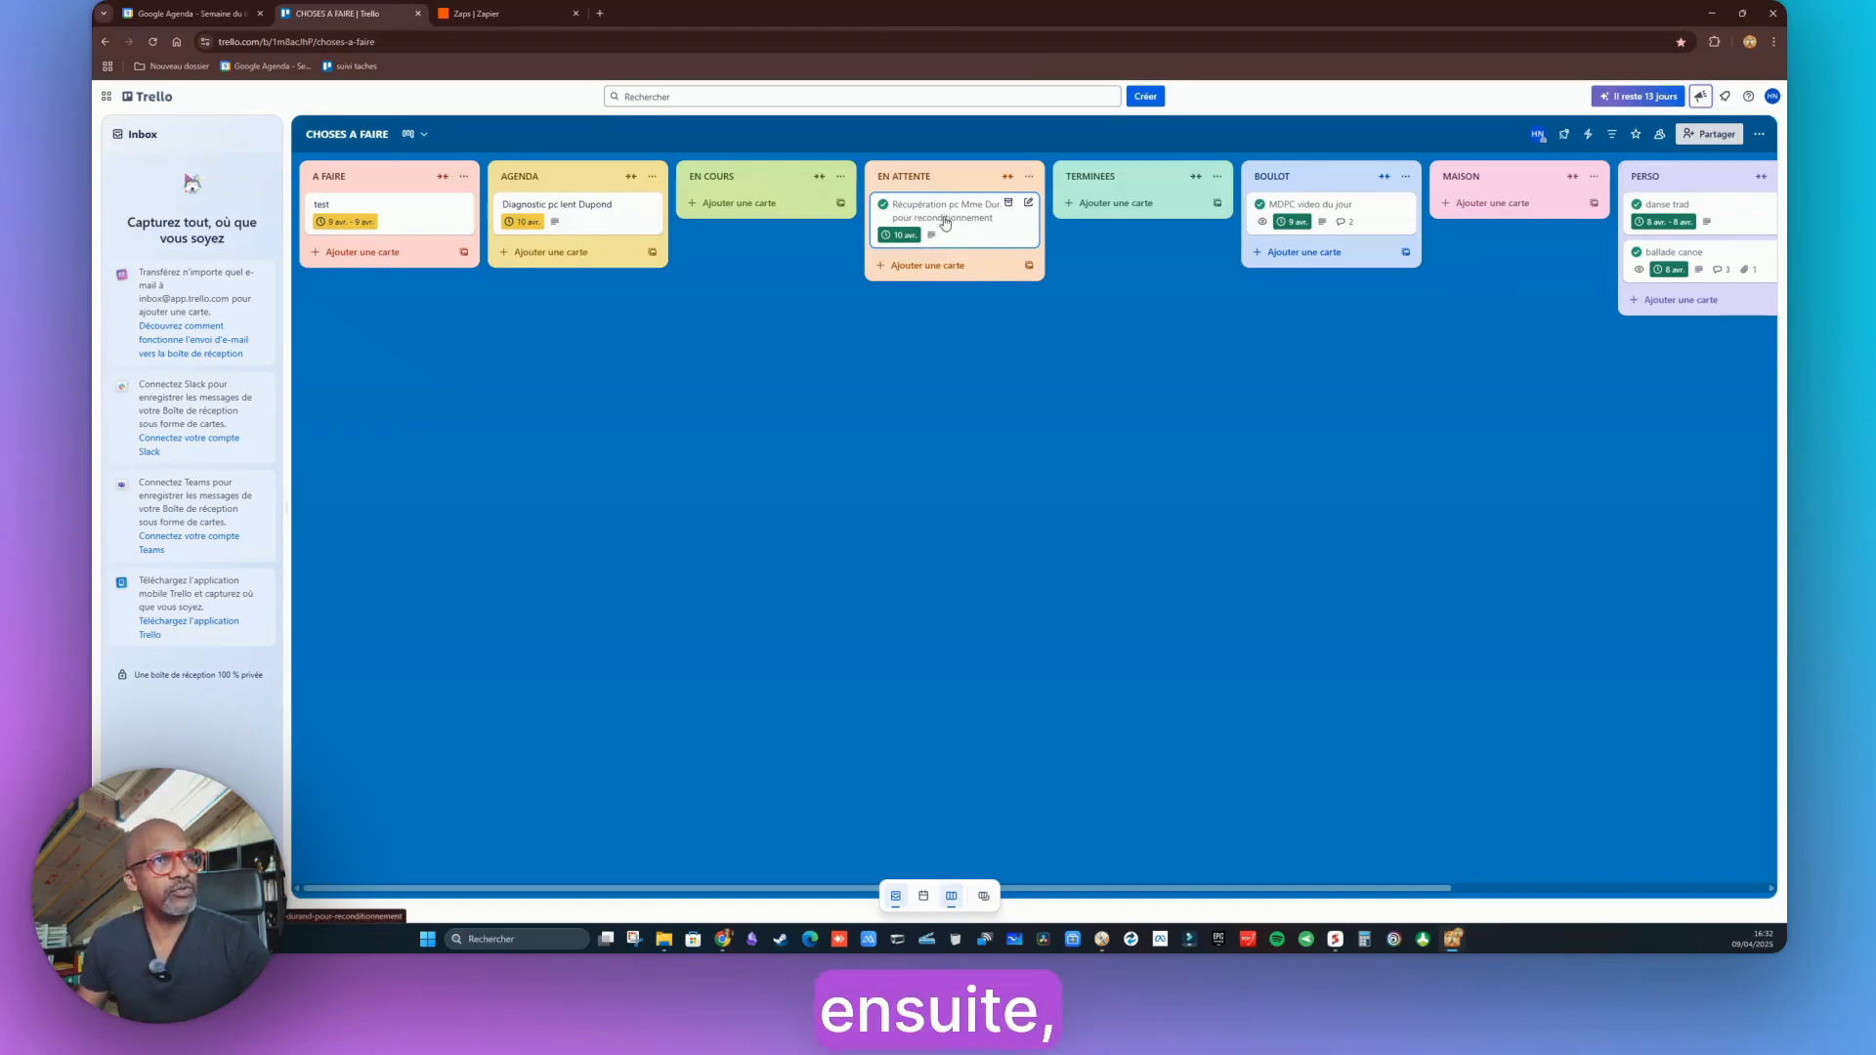
click(935, 227)
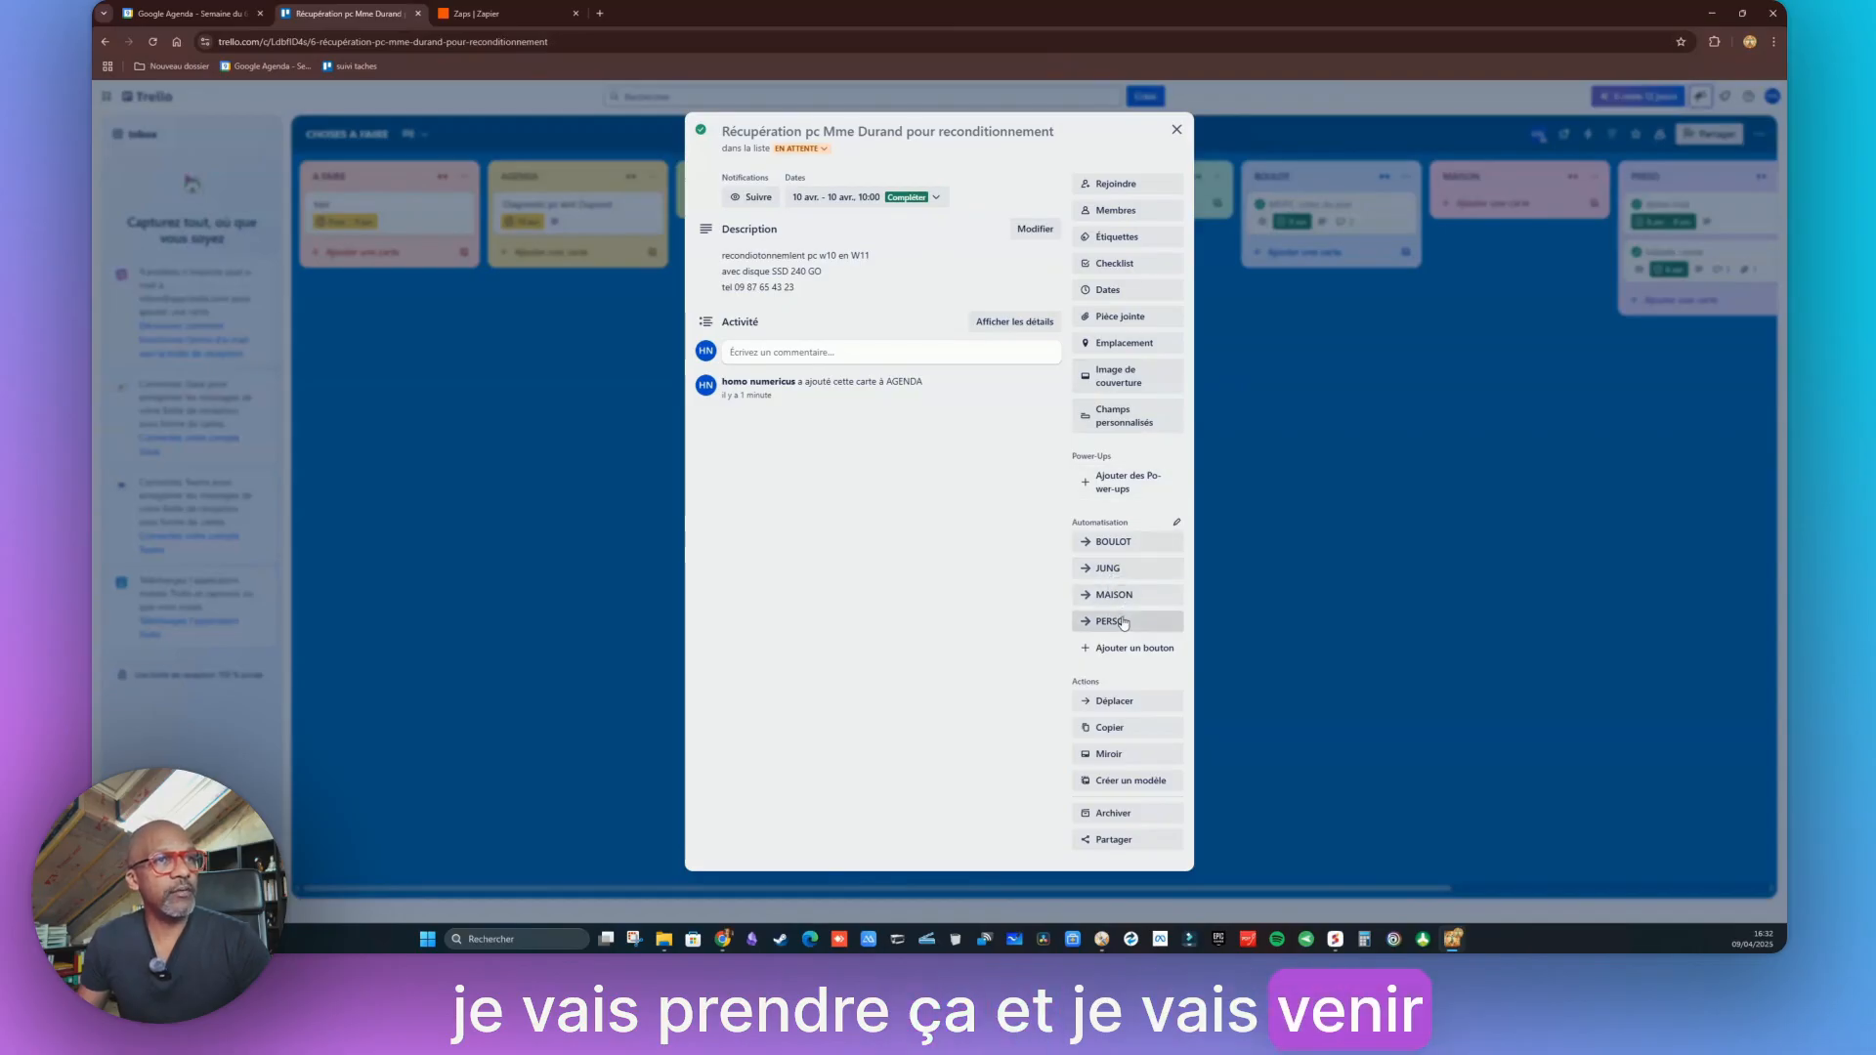
click(1294, 455)
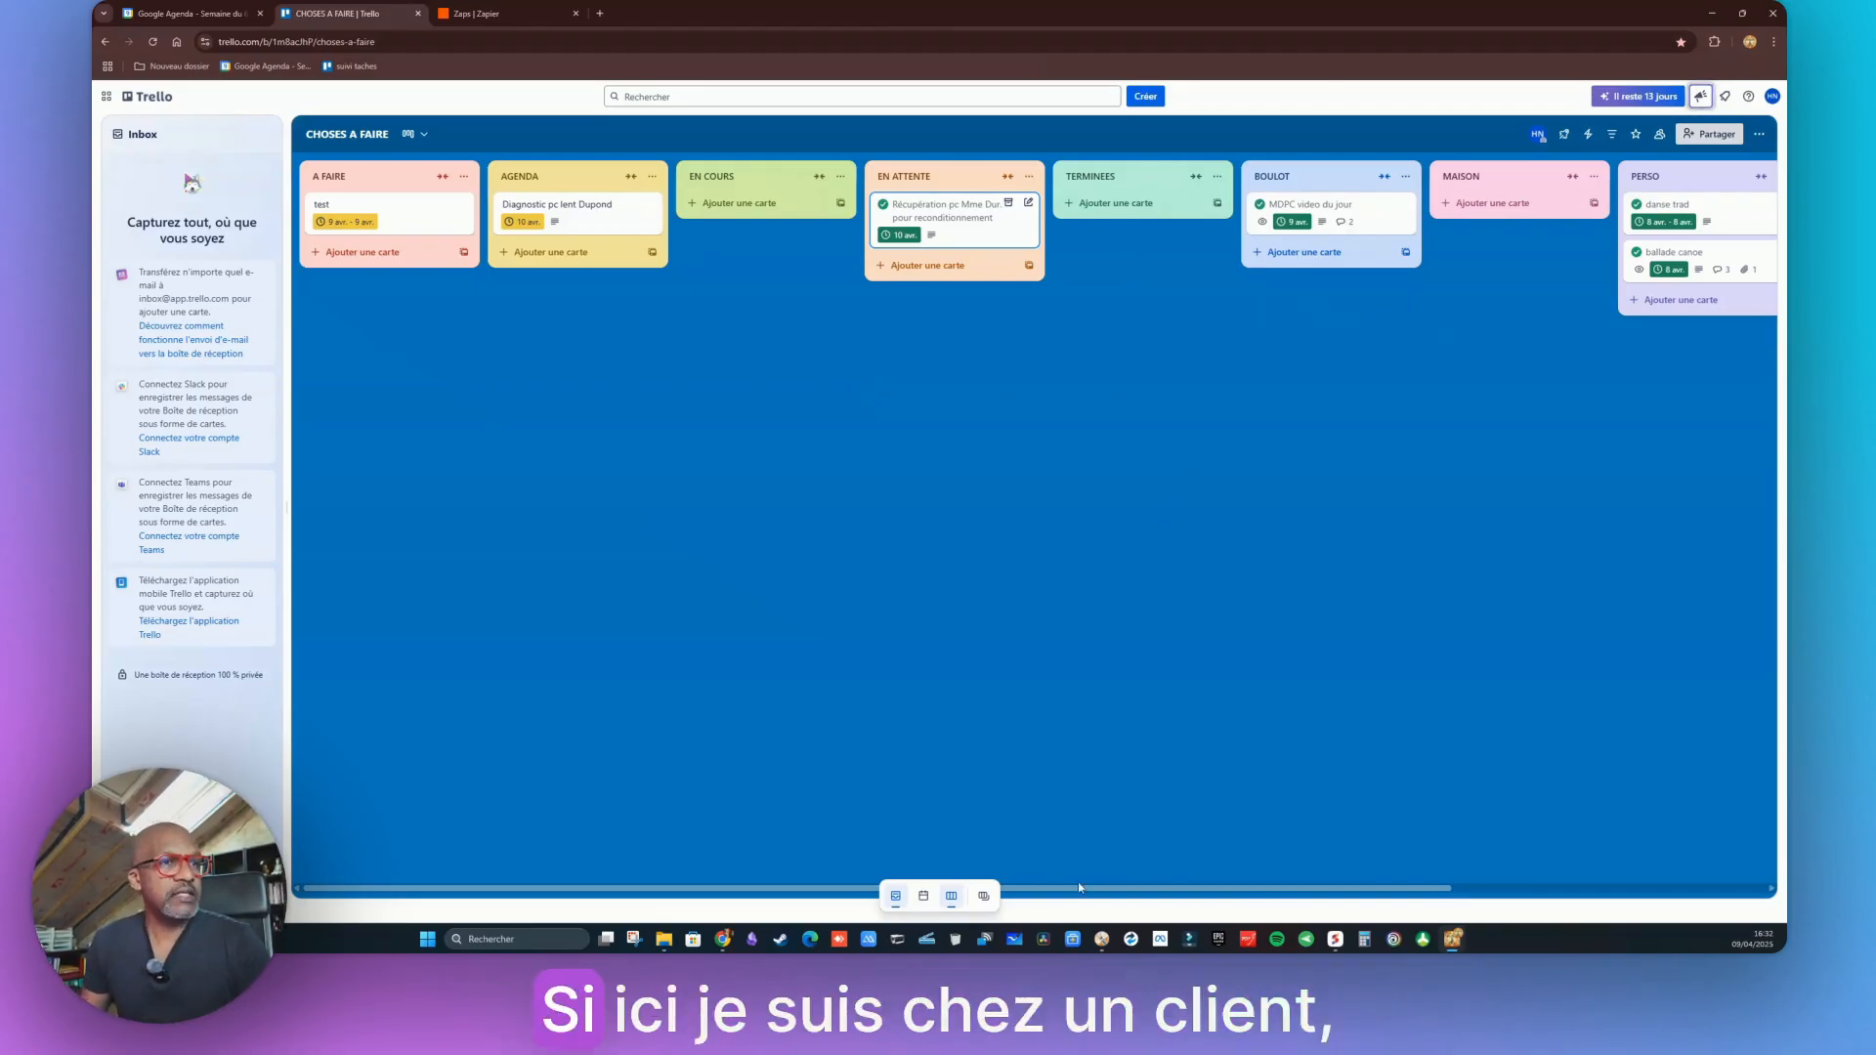
drag(1085, 884, 1433, 842)
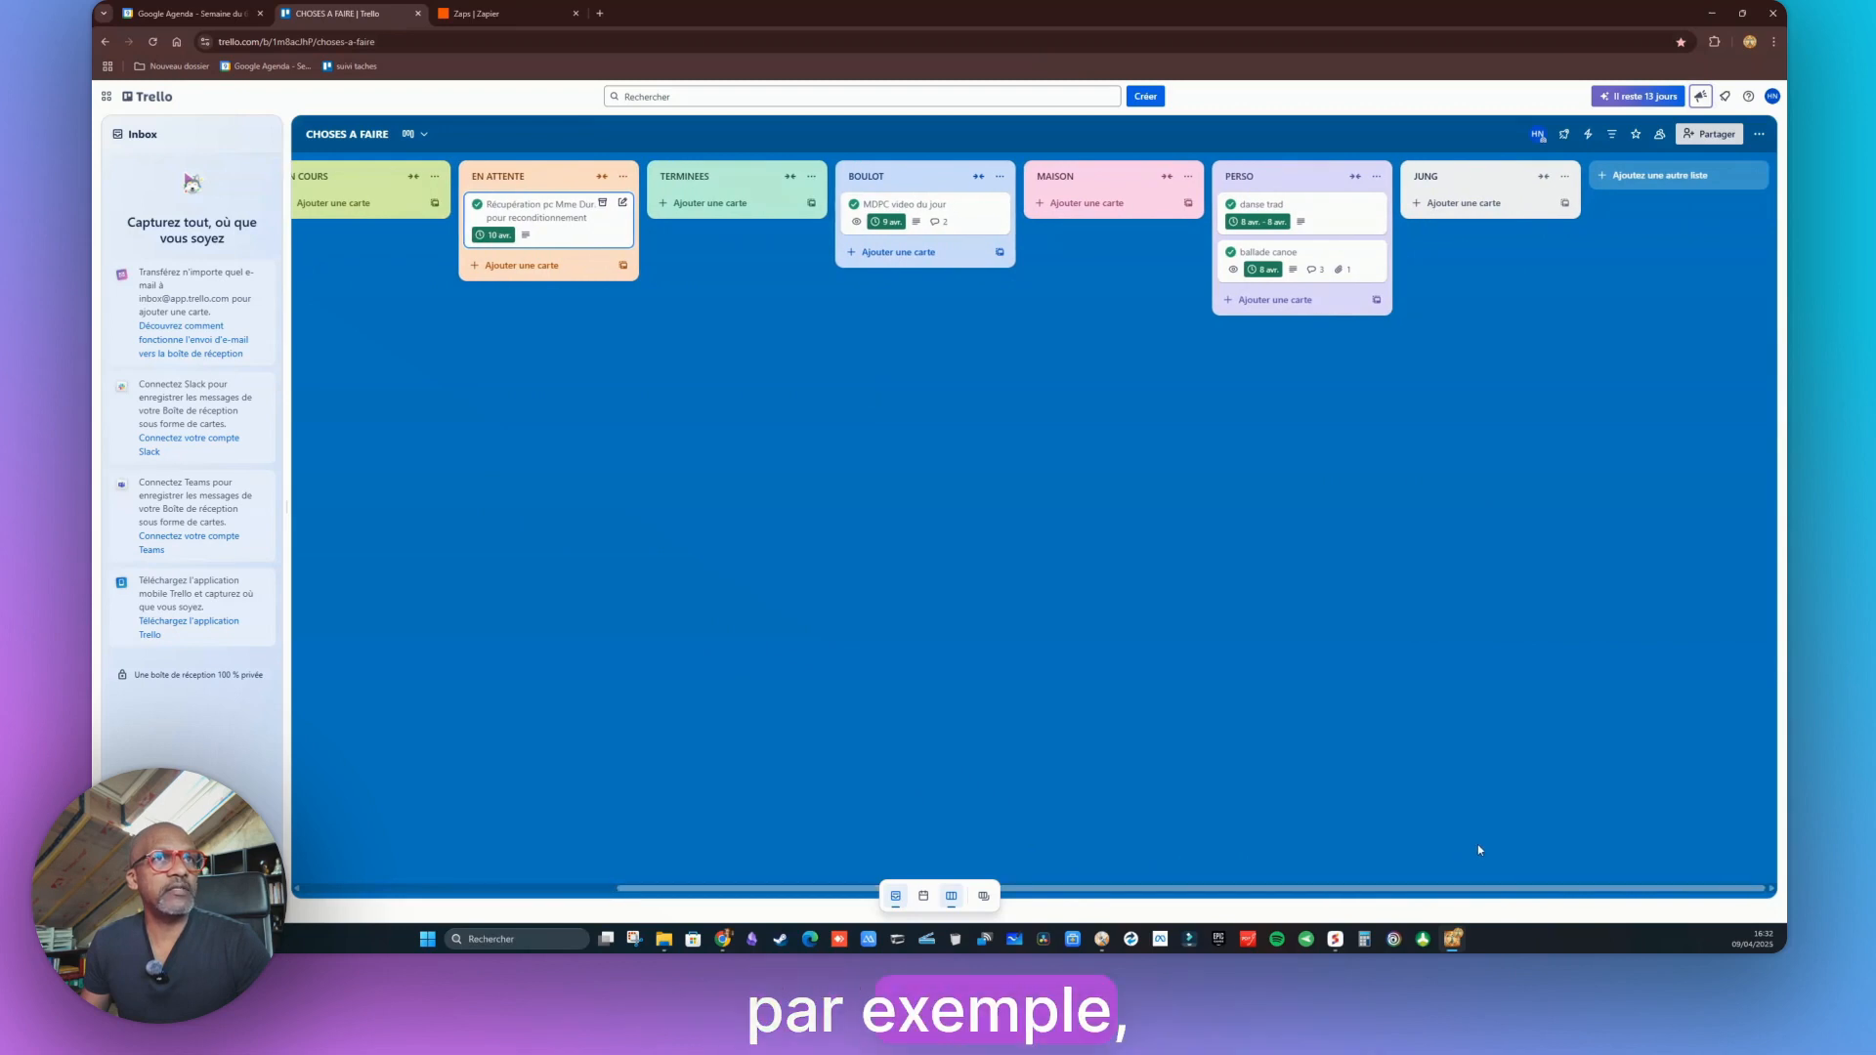
Add a new list named for the doctor client's practice at the end of the board
click(1675, 178)
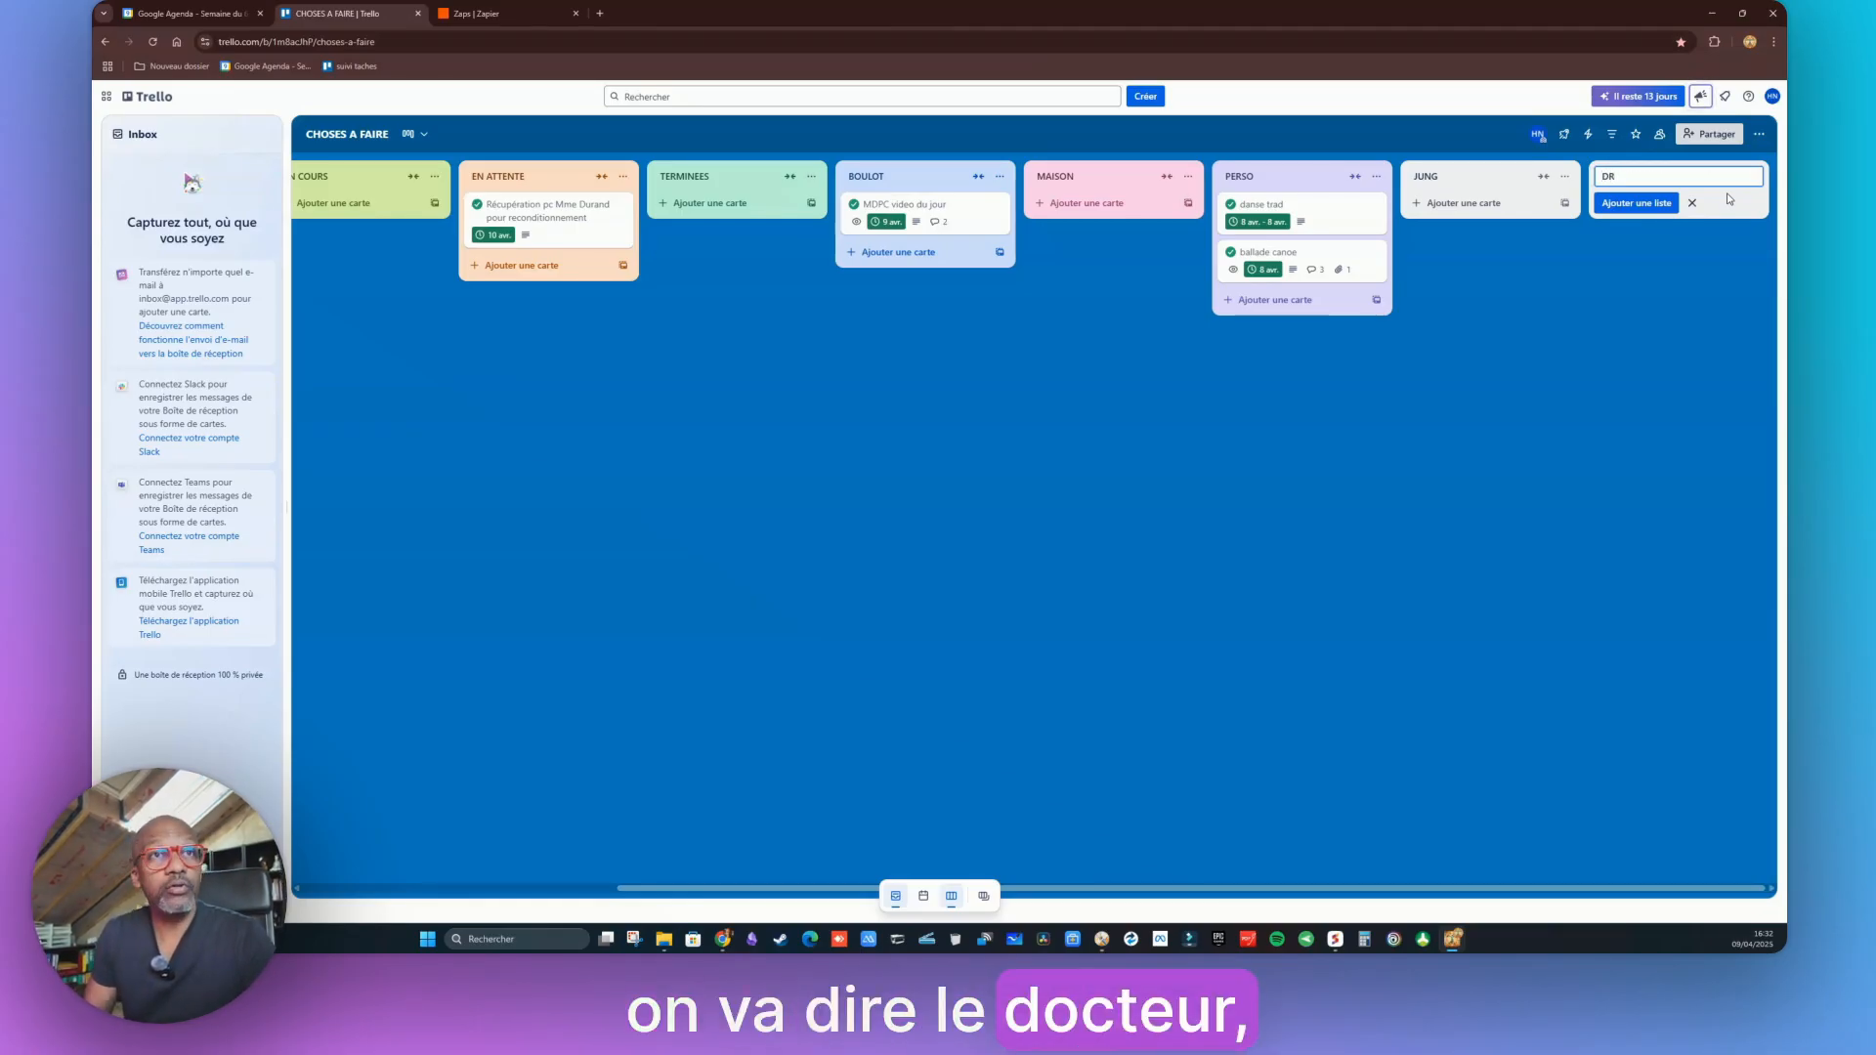
text(JEAN)
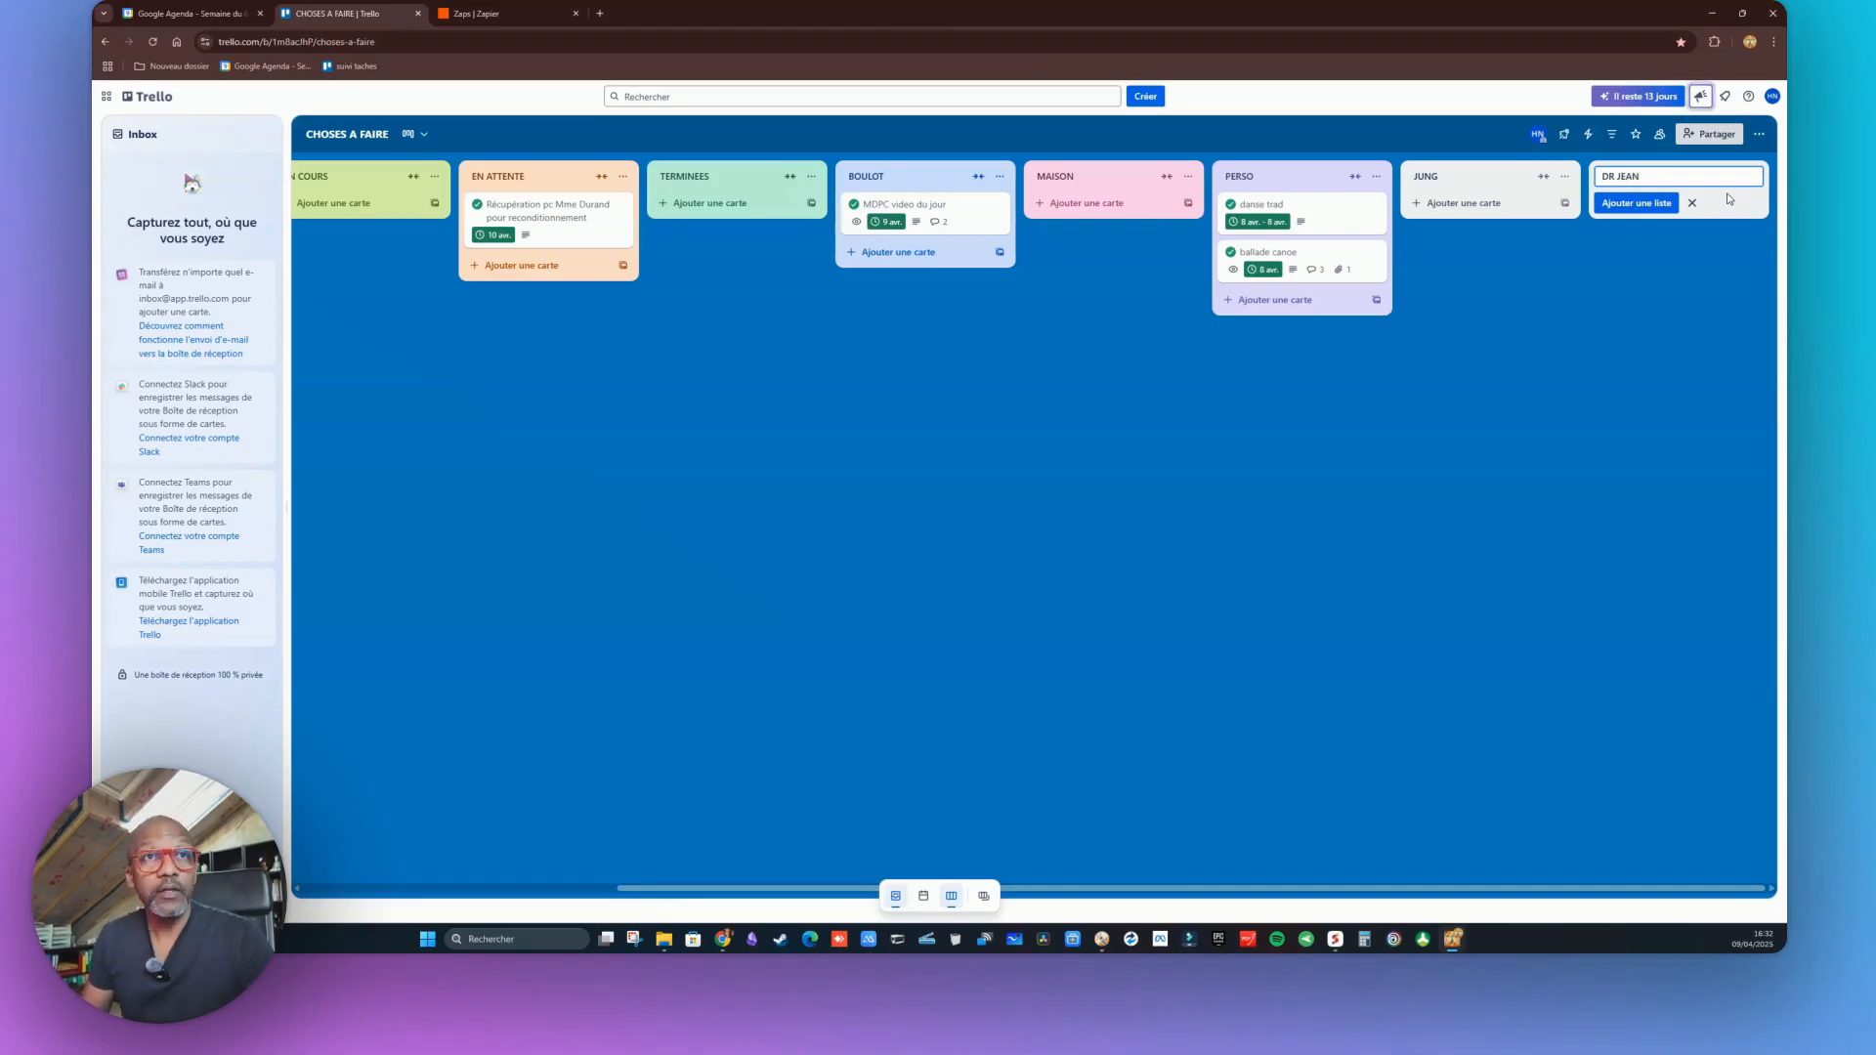
text( CABINET)
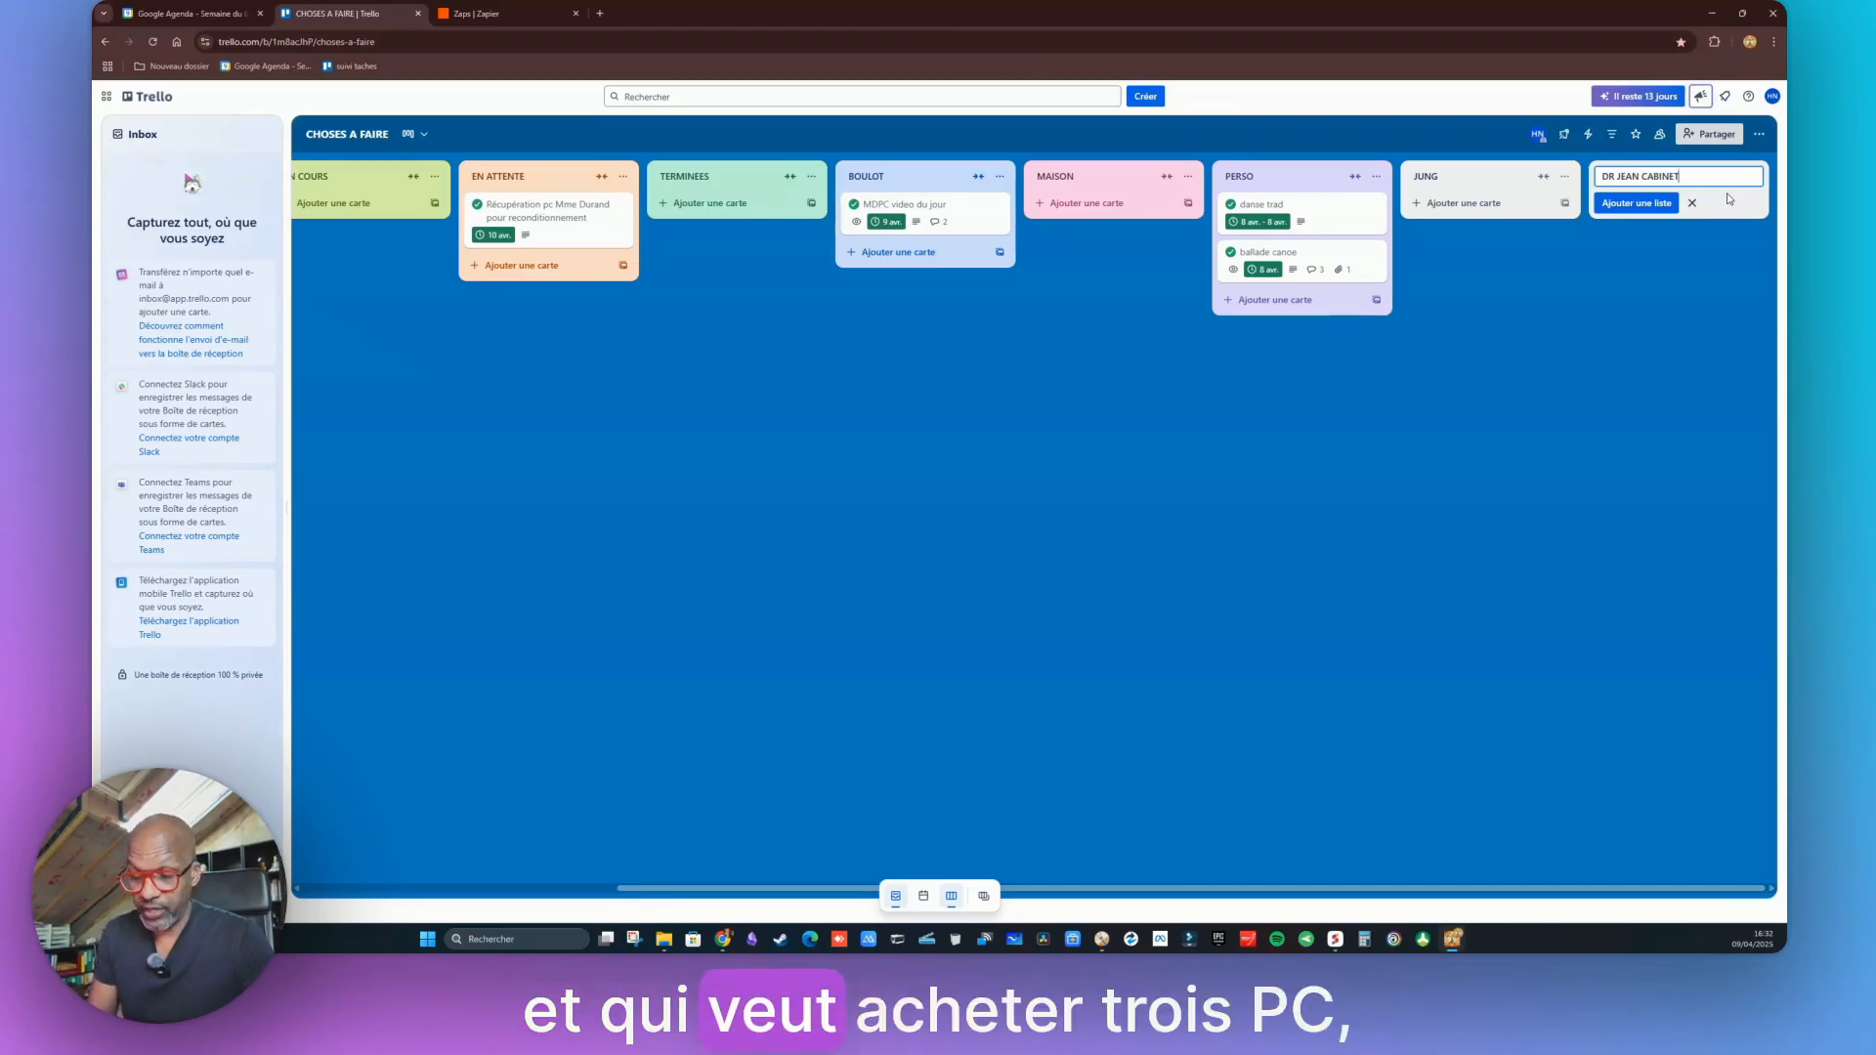
click(1641, 204)
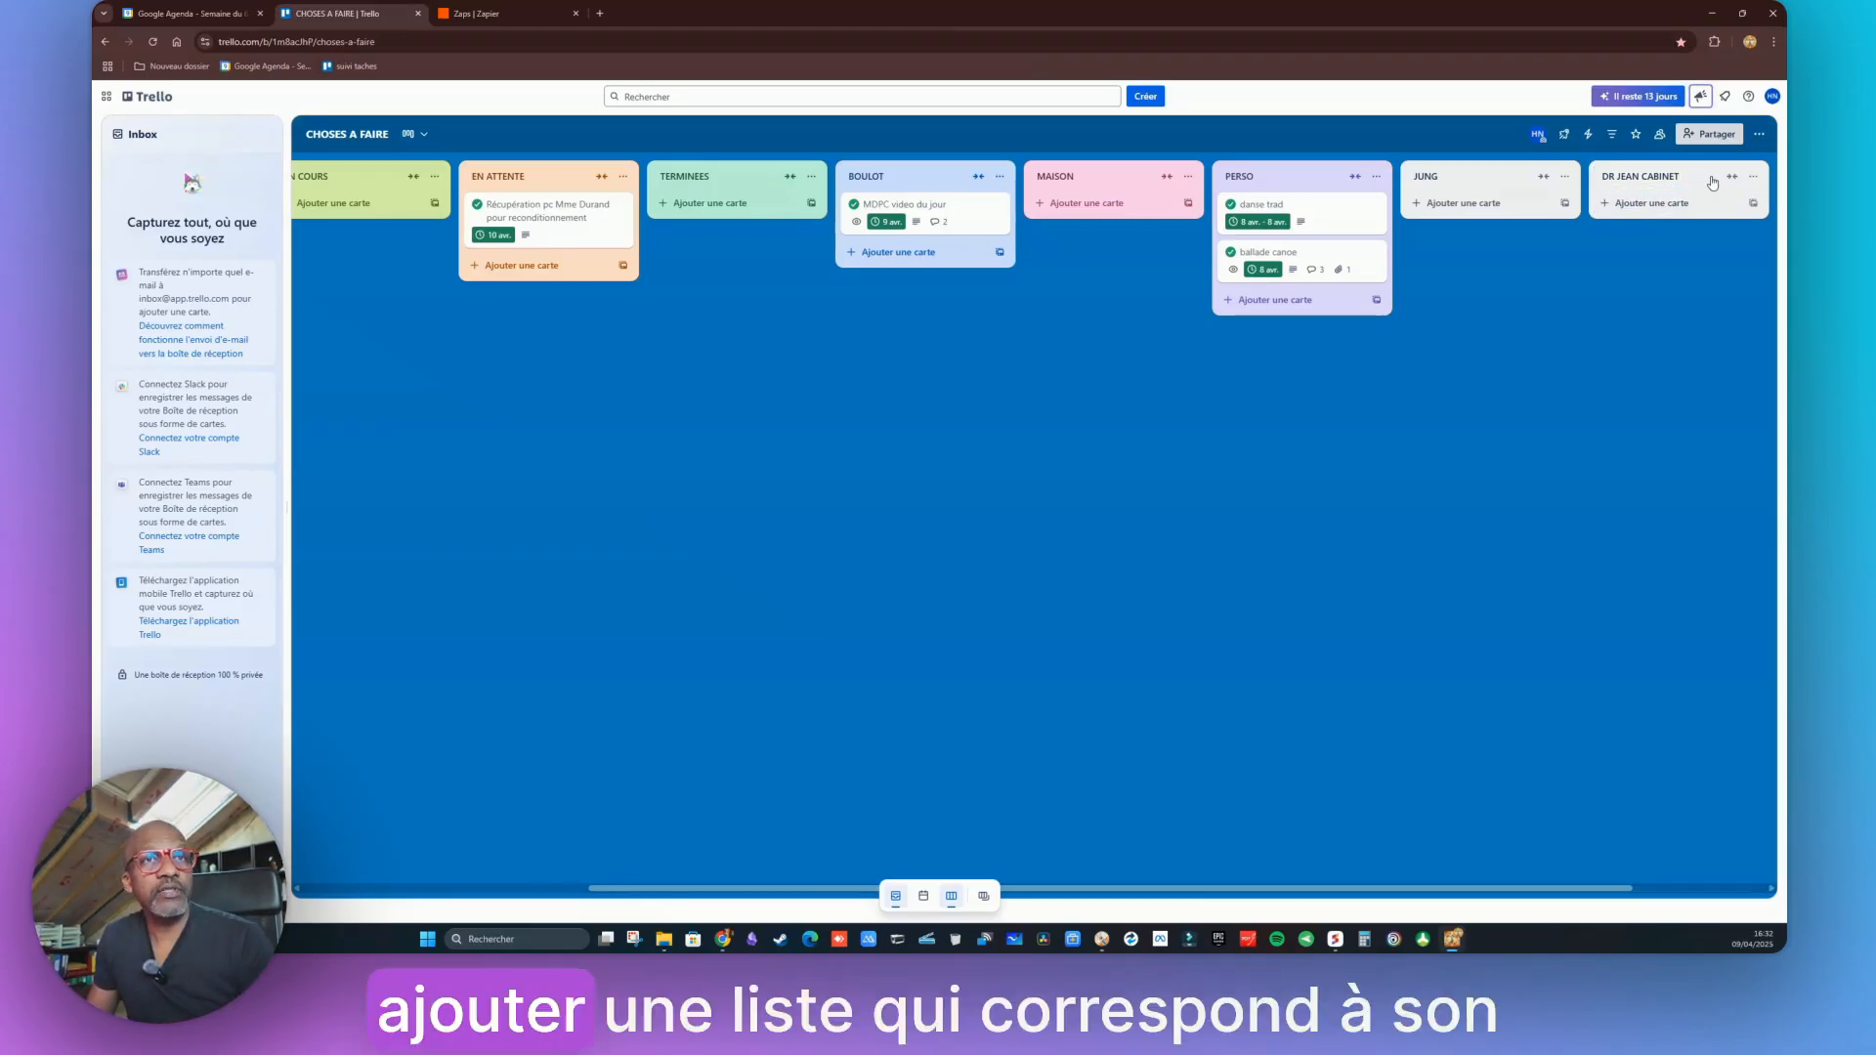
Add cards 'Conseil achat PC', 'Installation PC et configuration Wifi' and 'Formation Word et ChatGPT'
click(1640, 205)
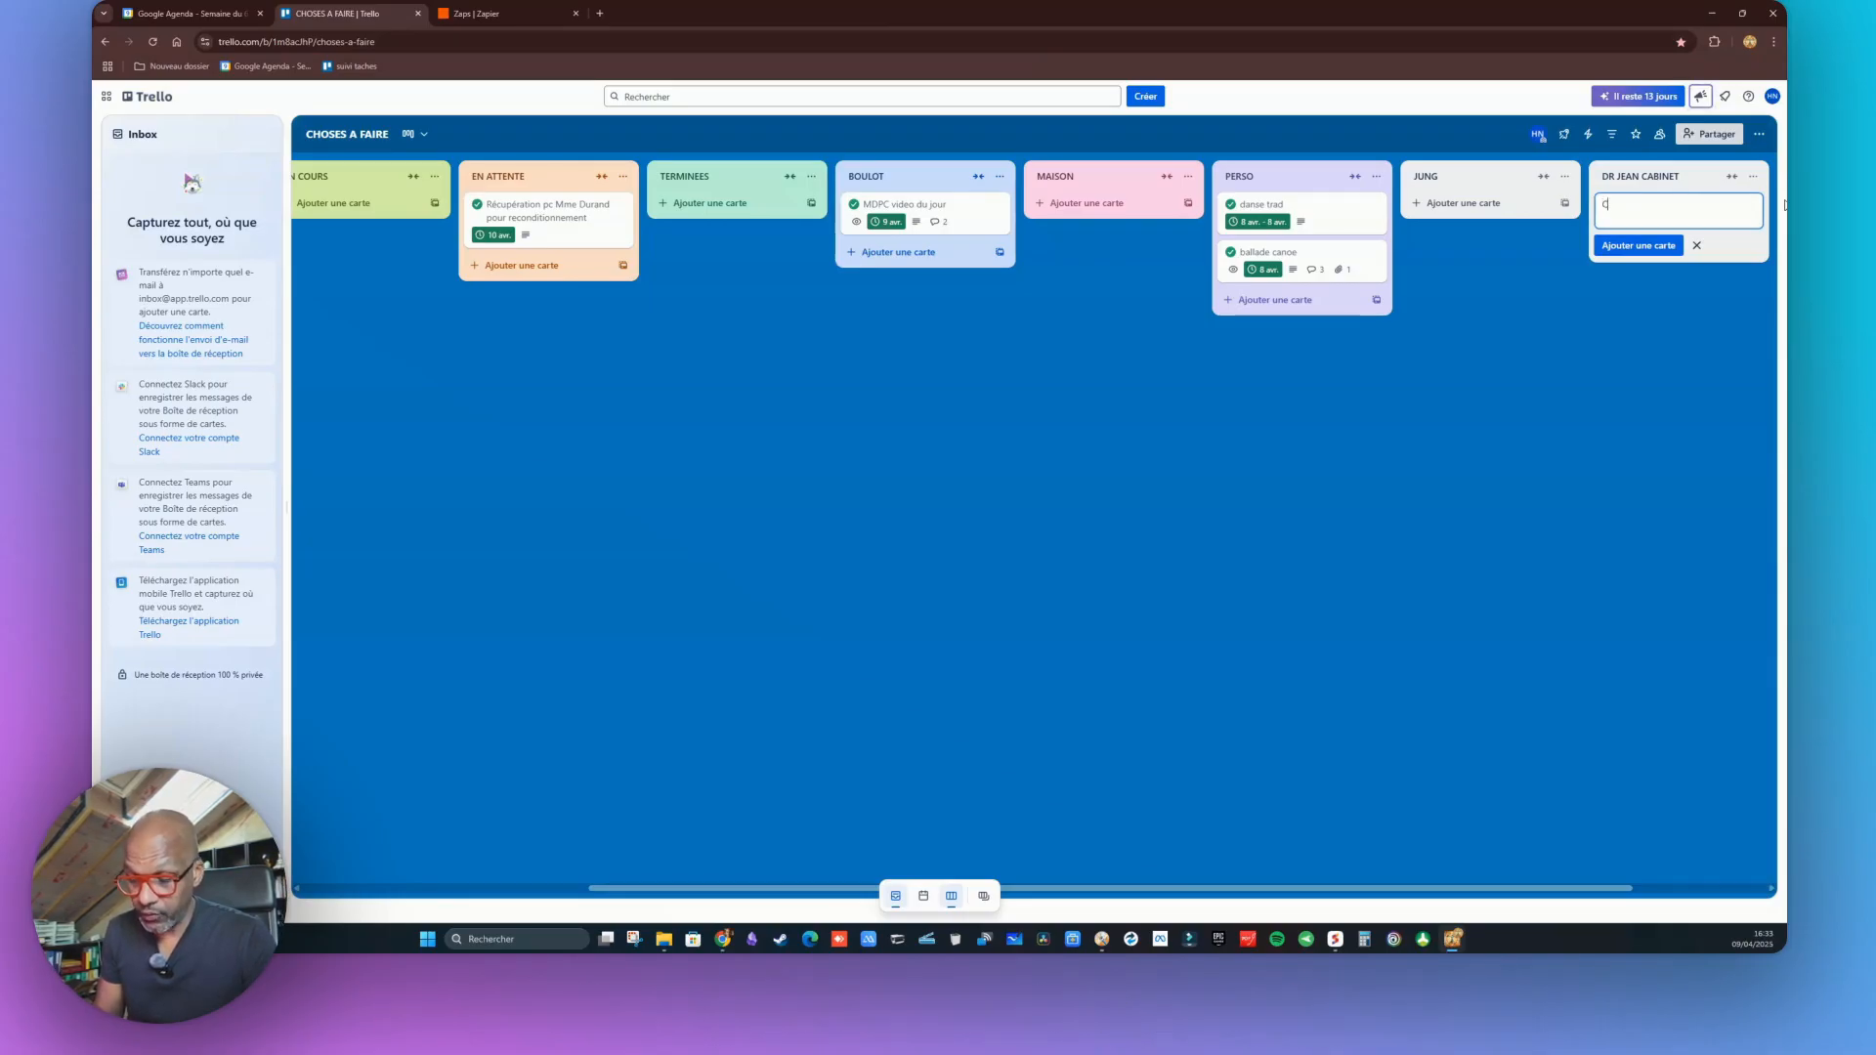
text(Conseil achat)
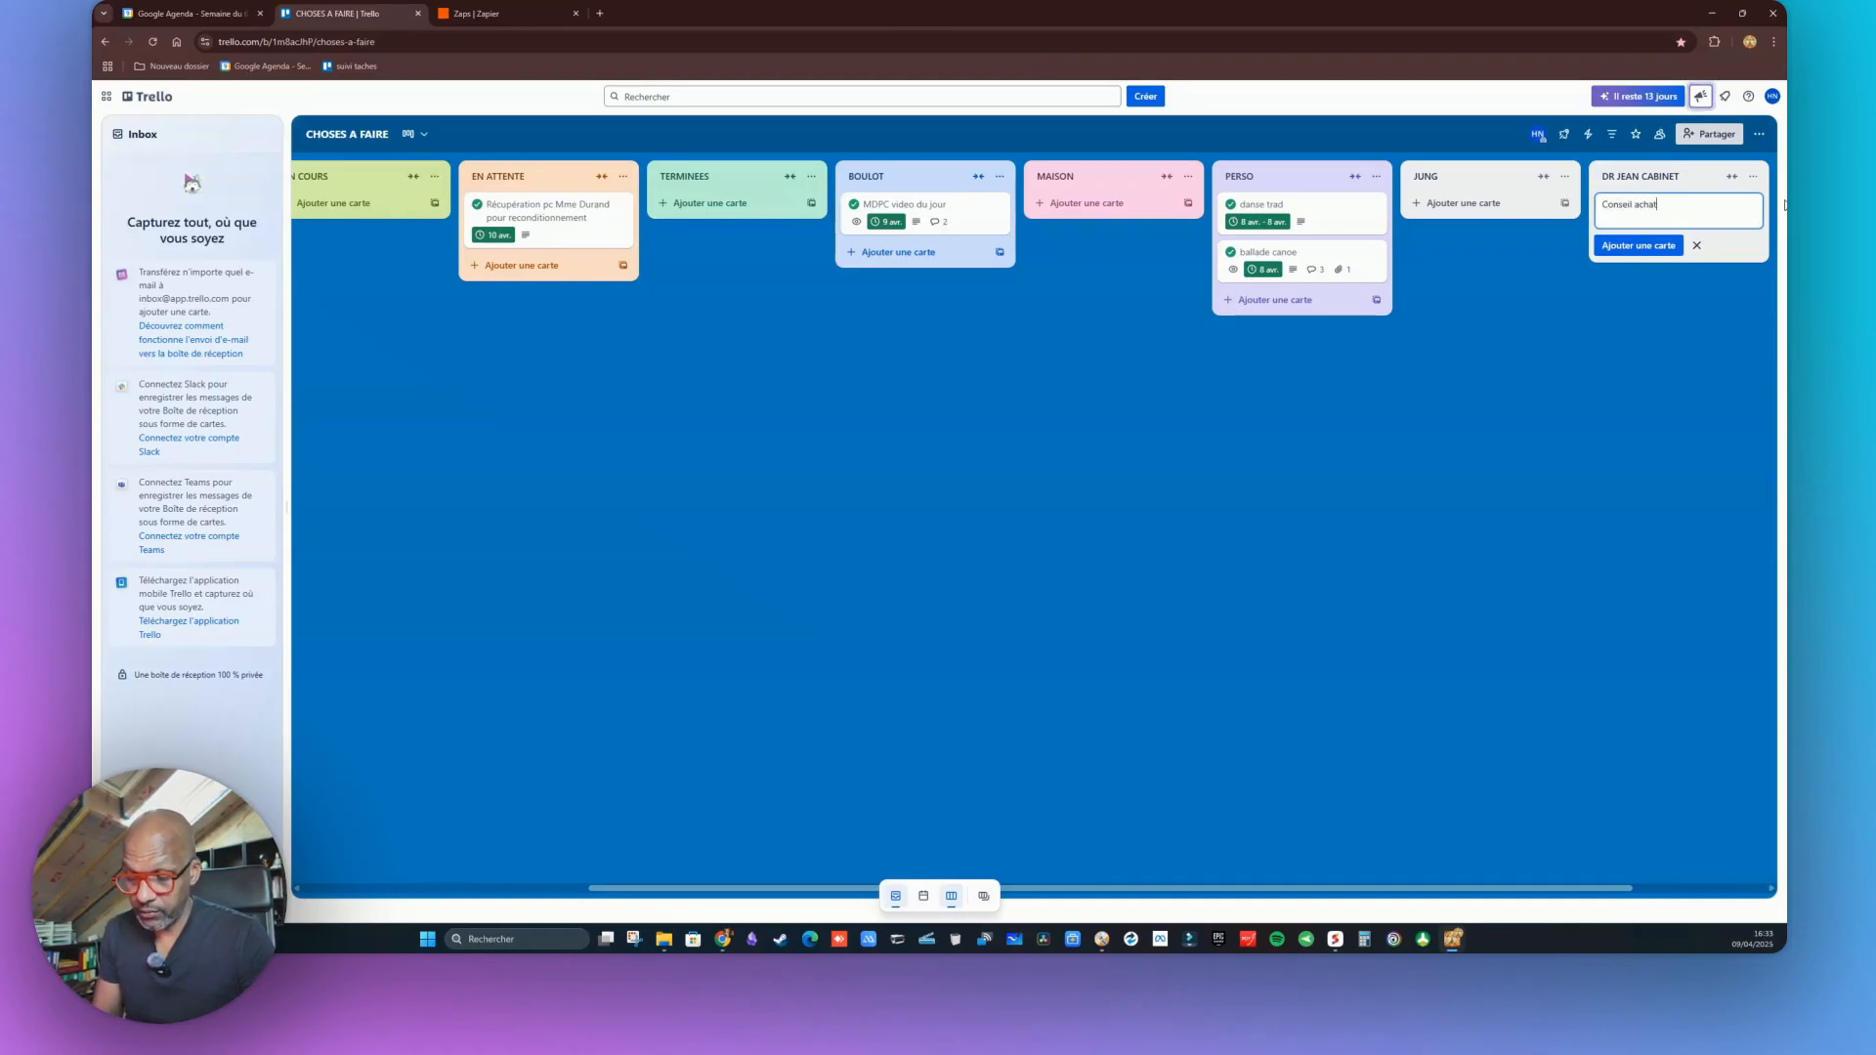
text( PC)
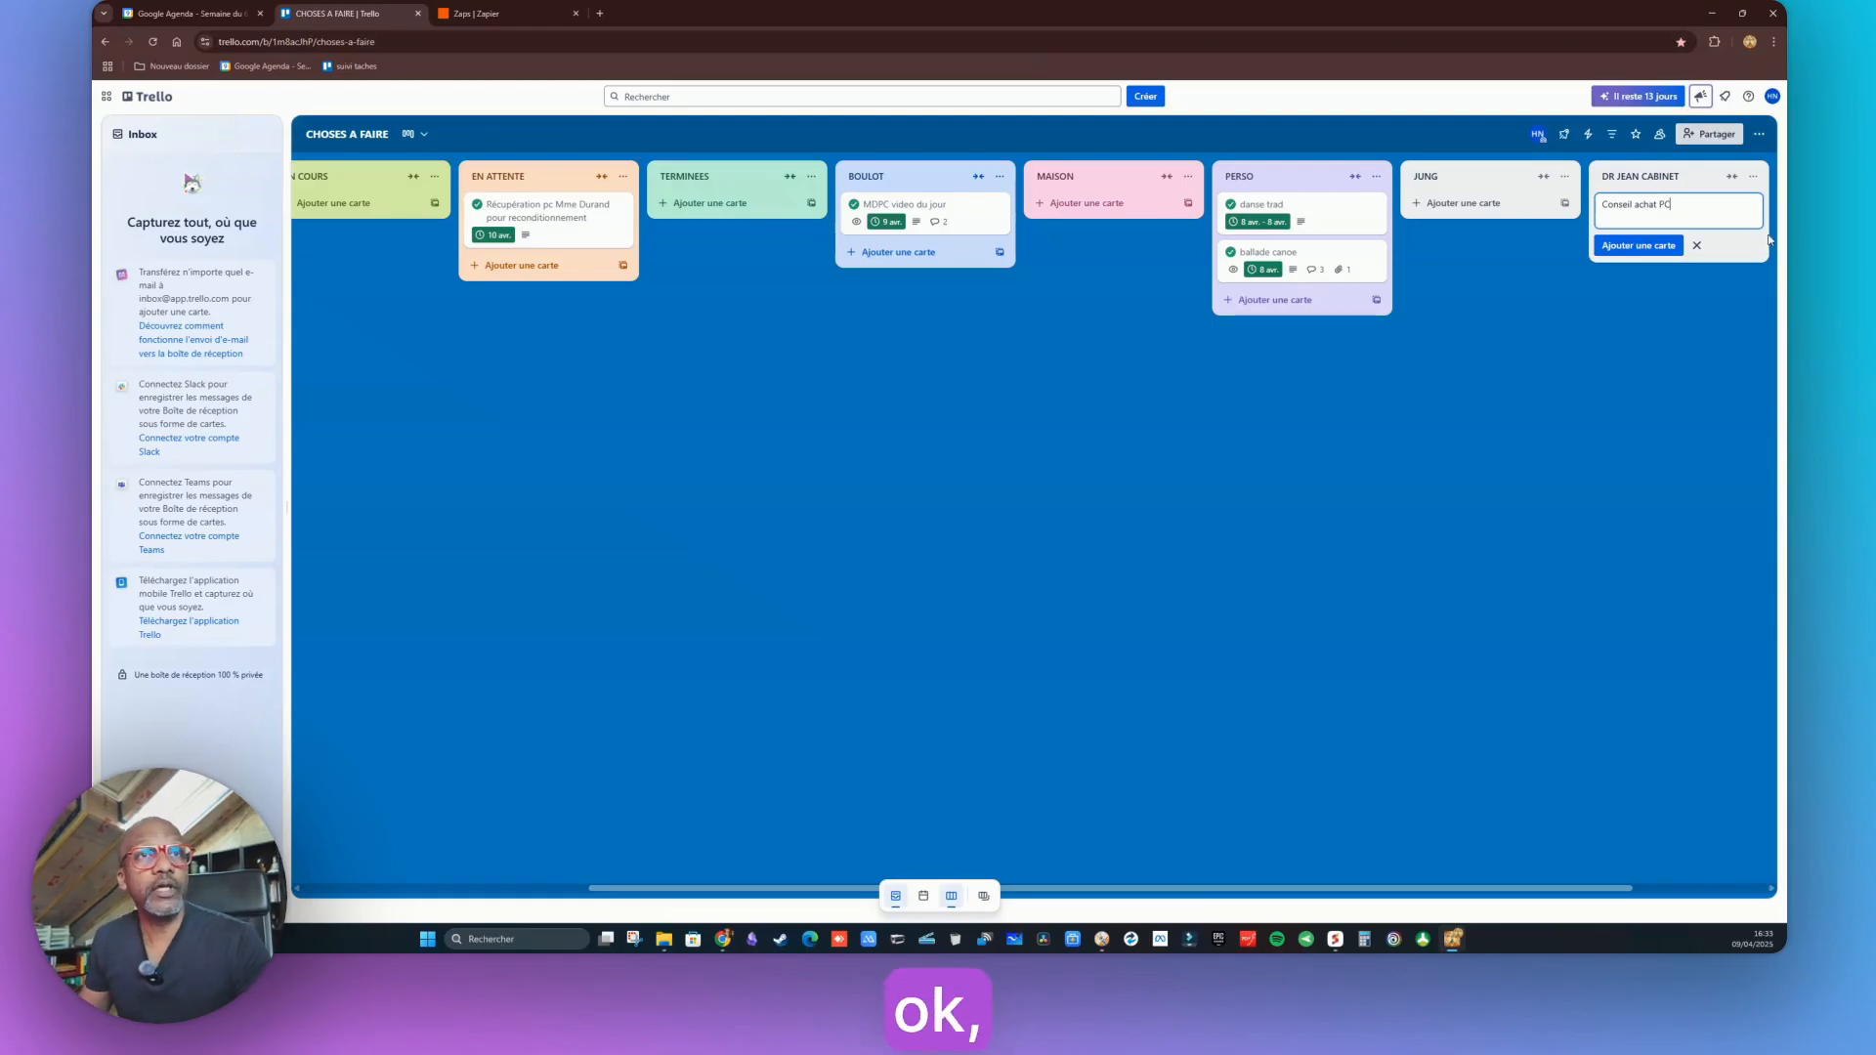
click(1647, 237)
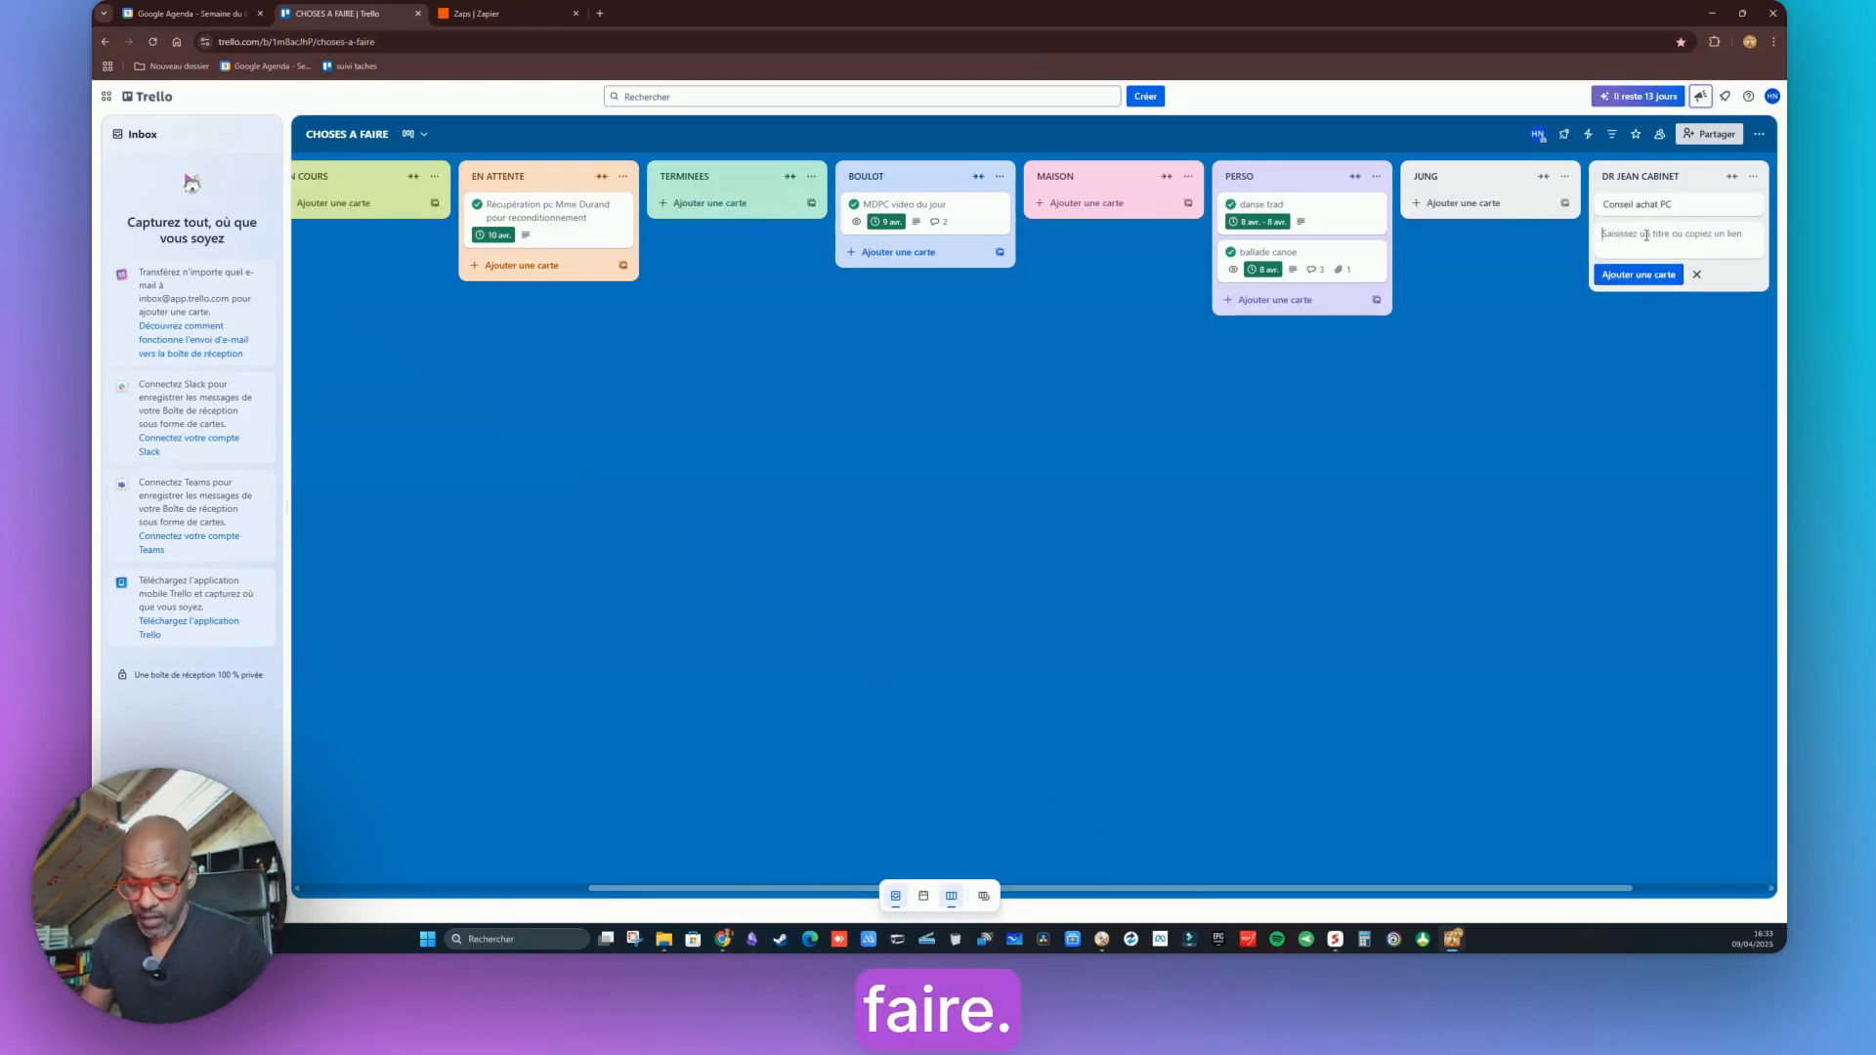
text(Insta)
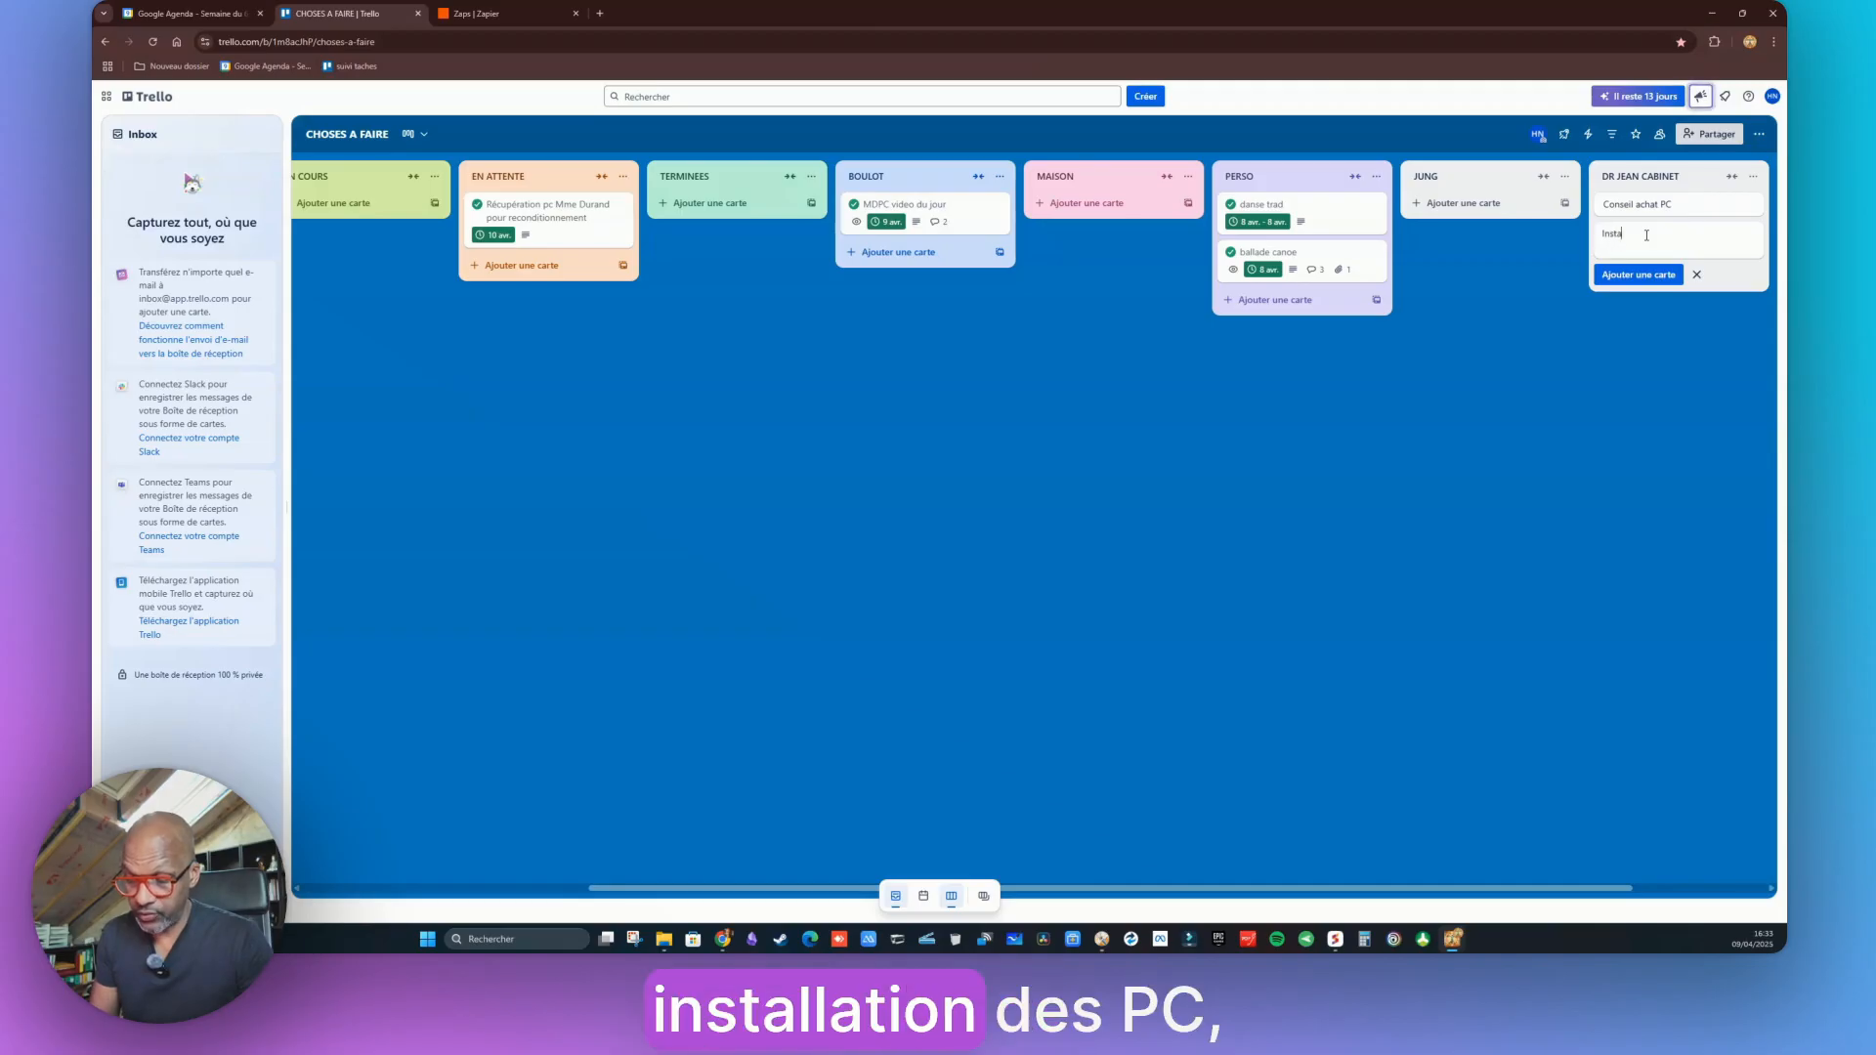
text(llation PC)
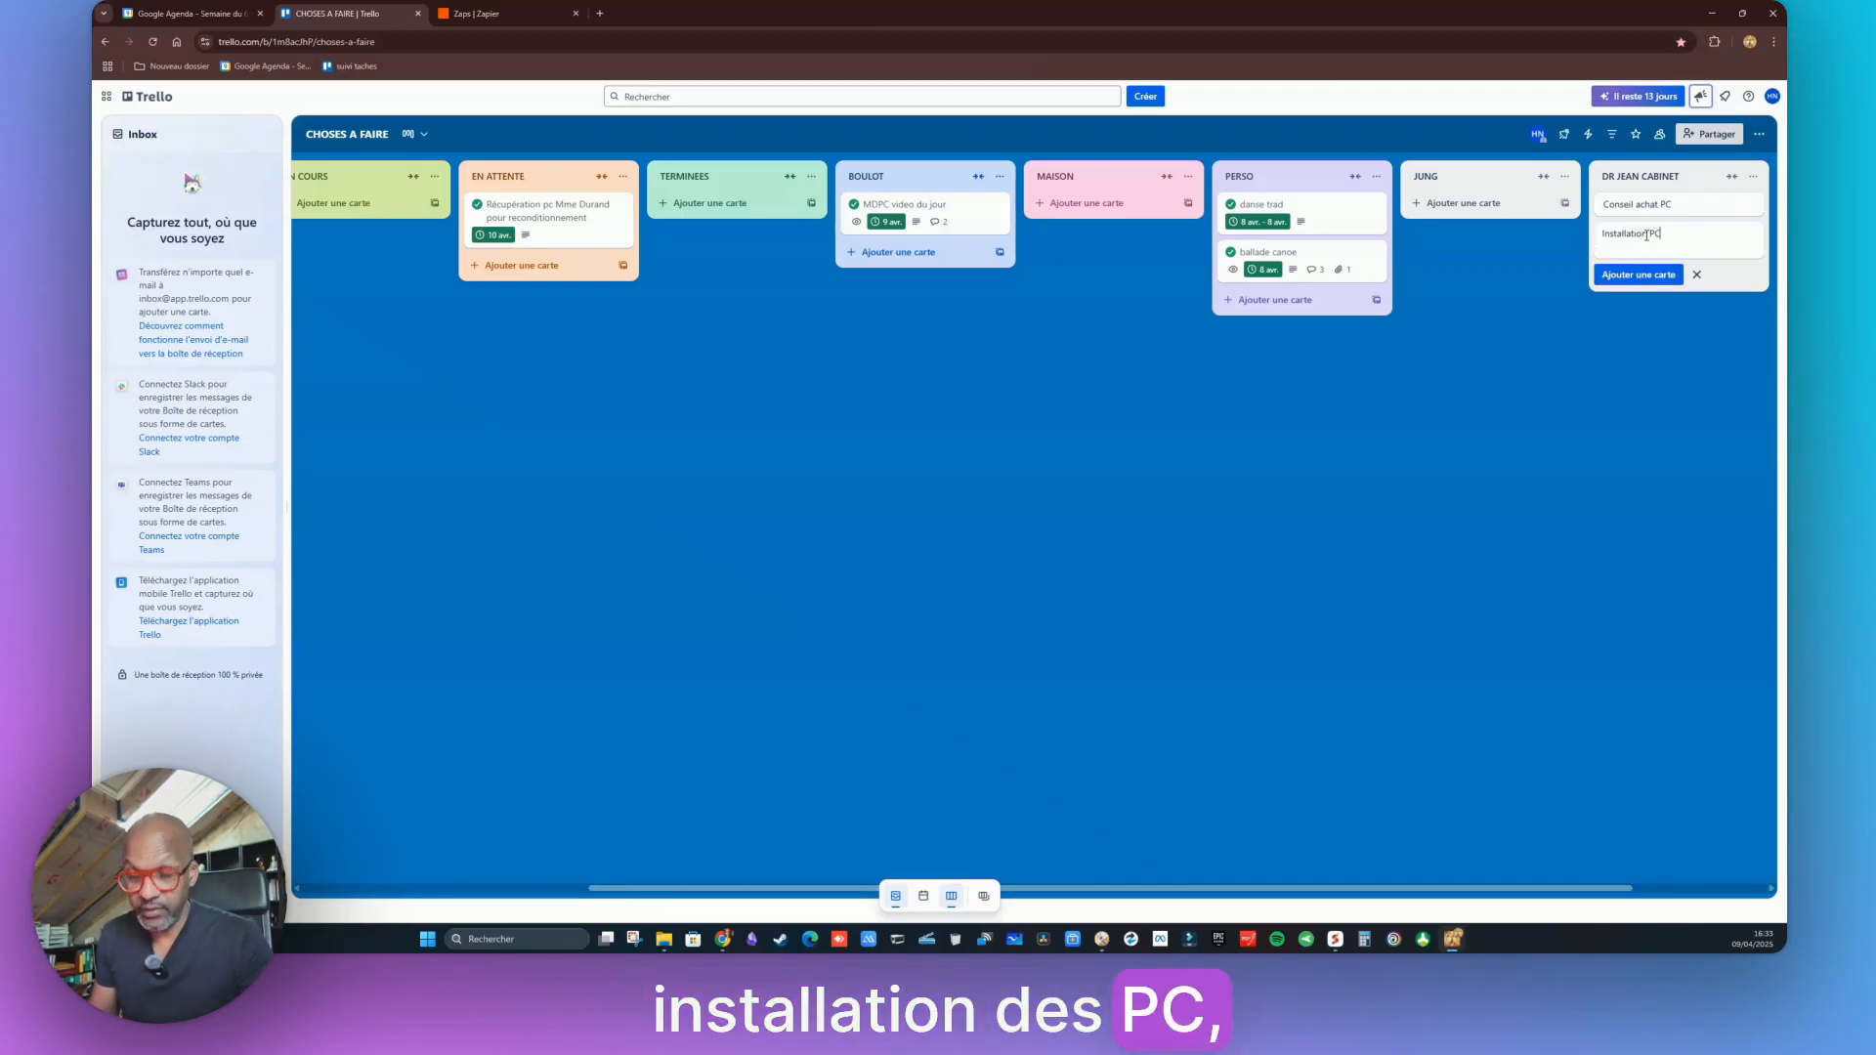
text( e)
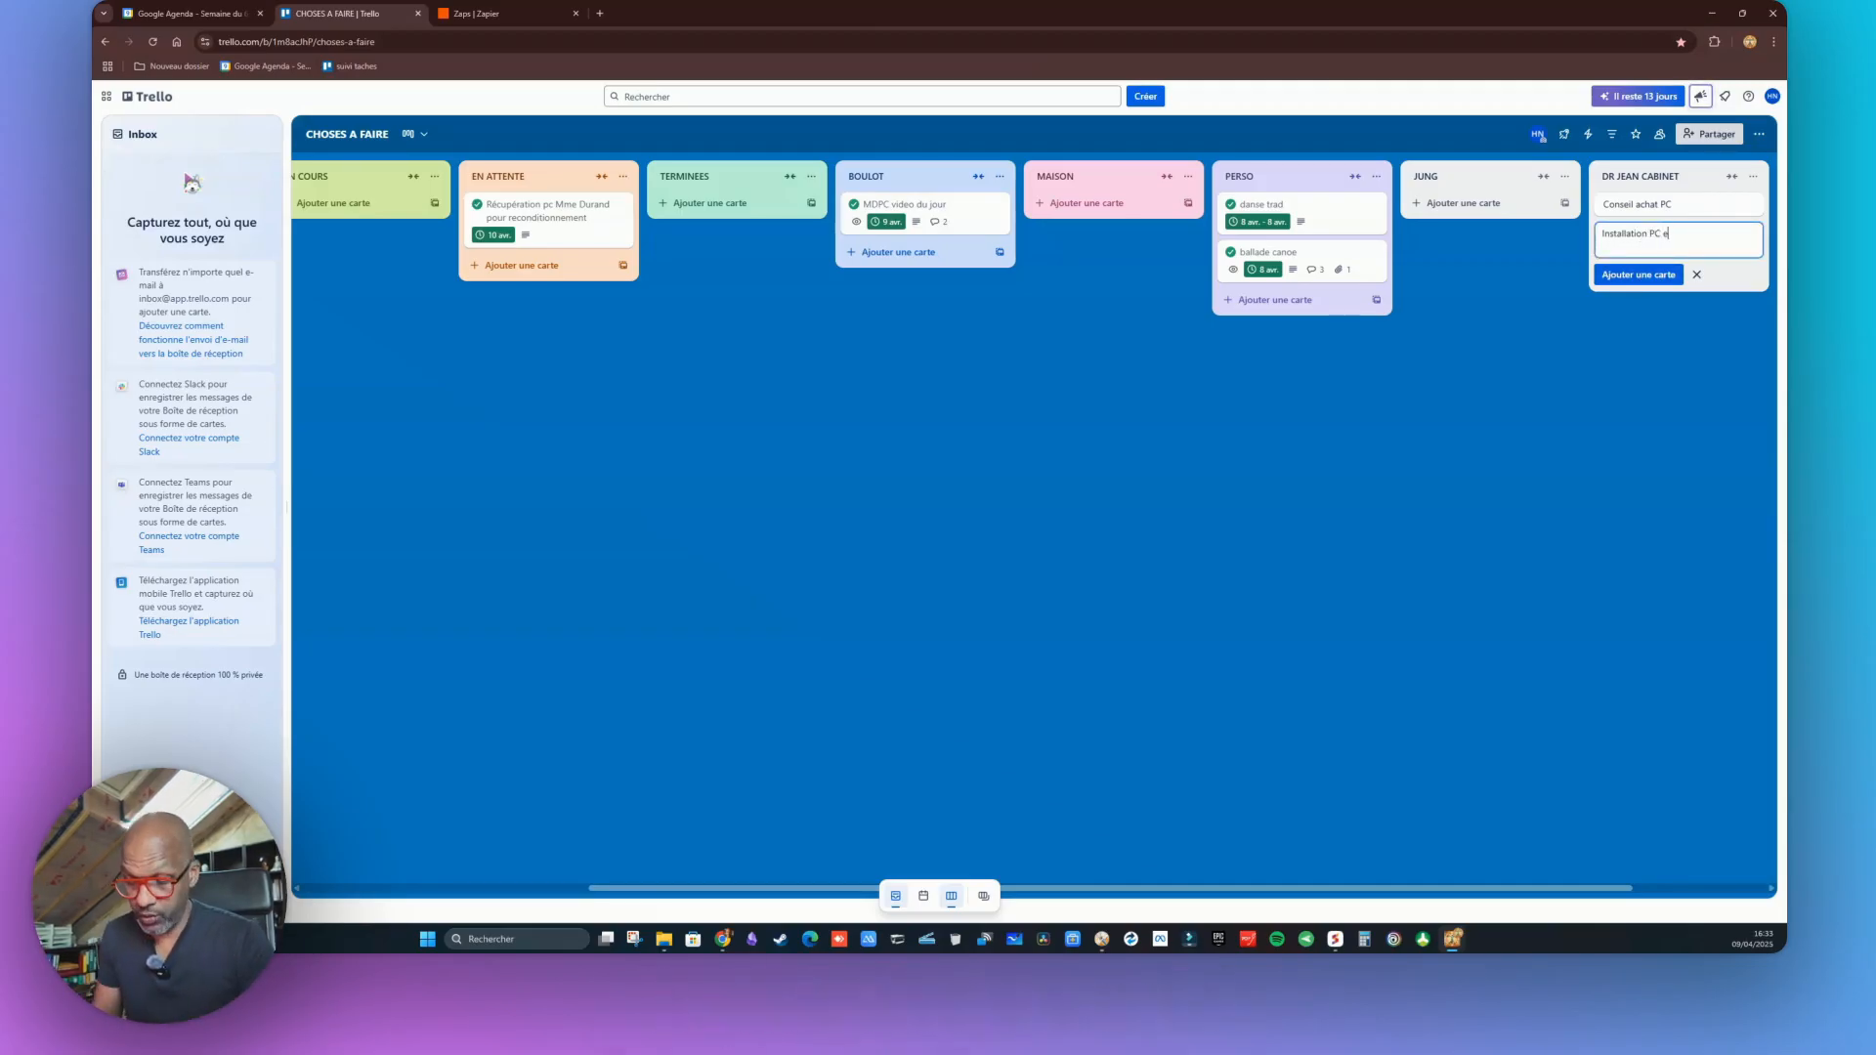
text(t configuration )
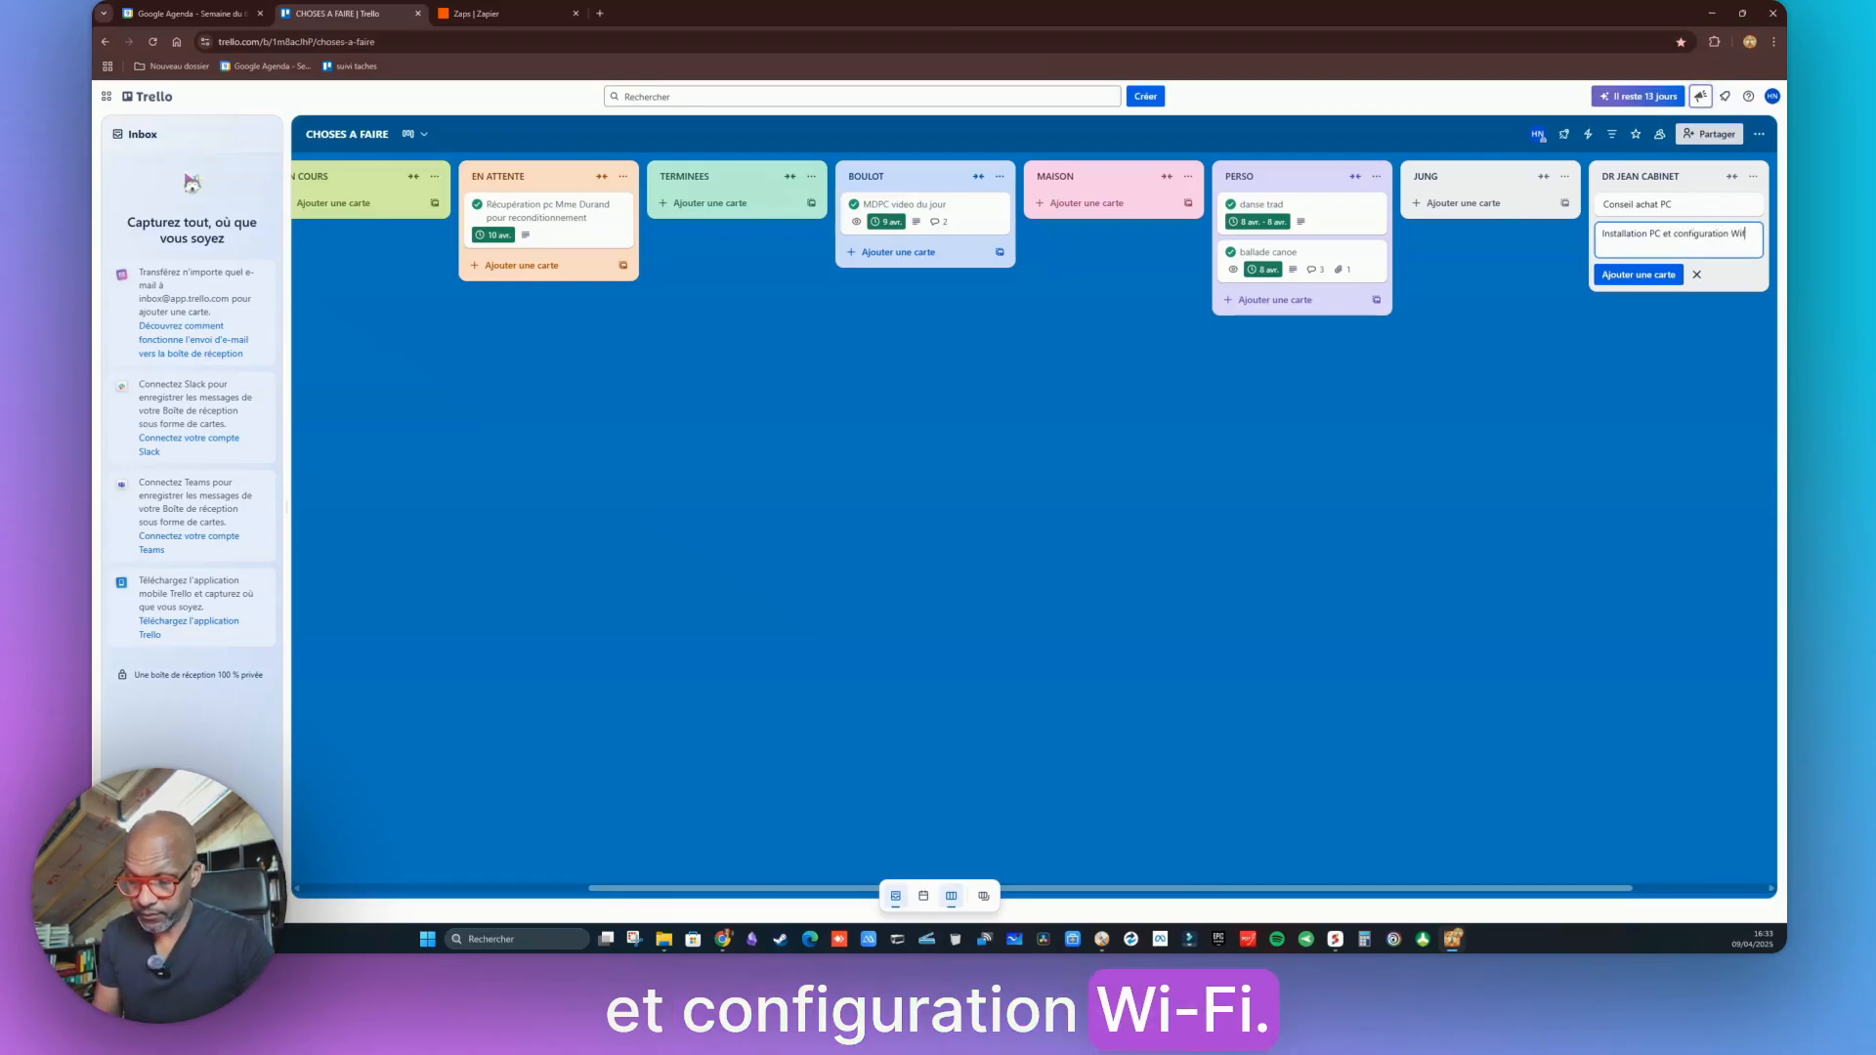
text(Wifi)
key(Return)
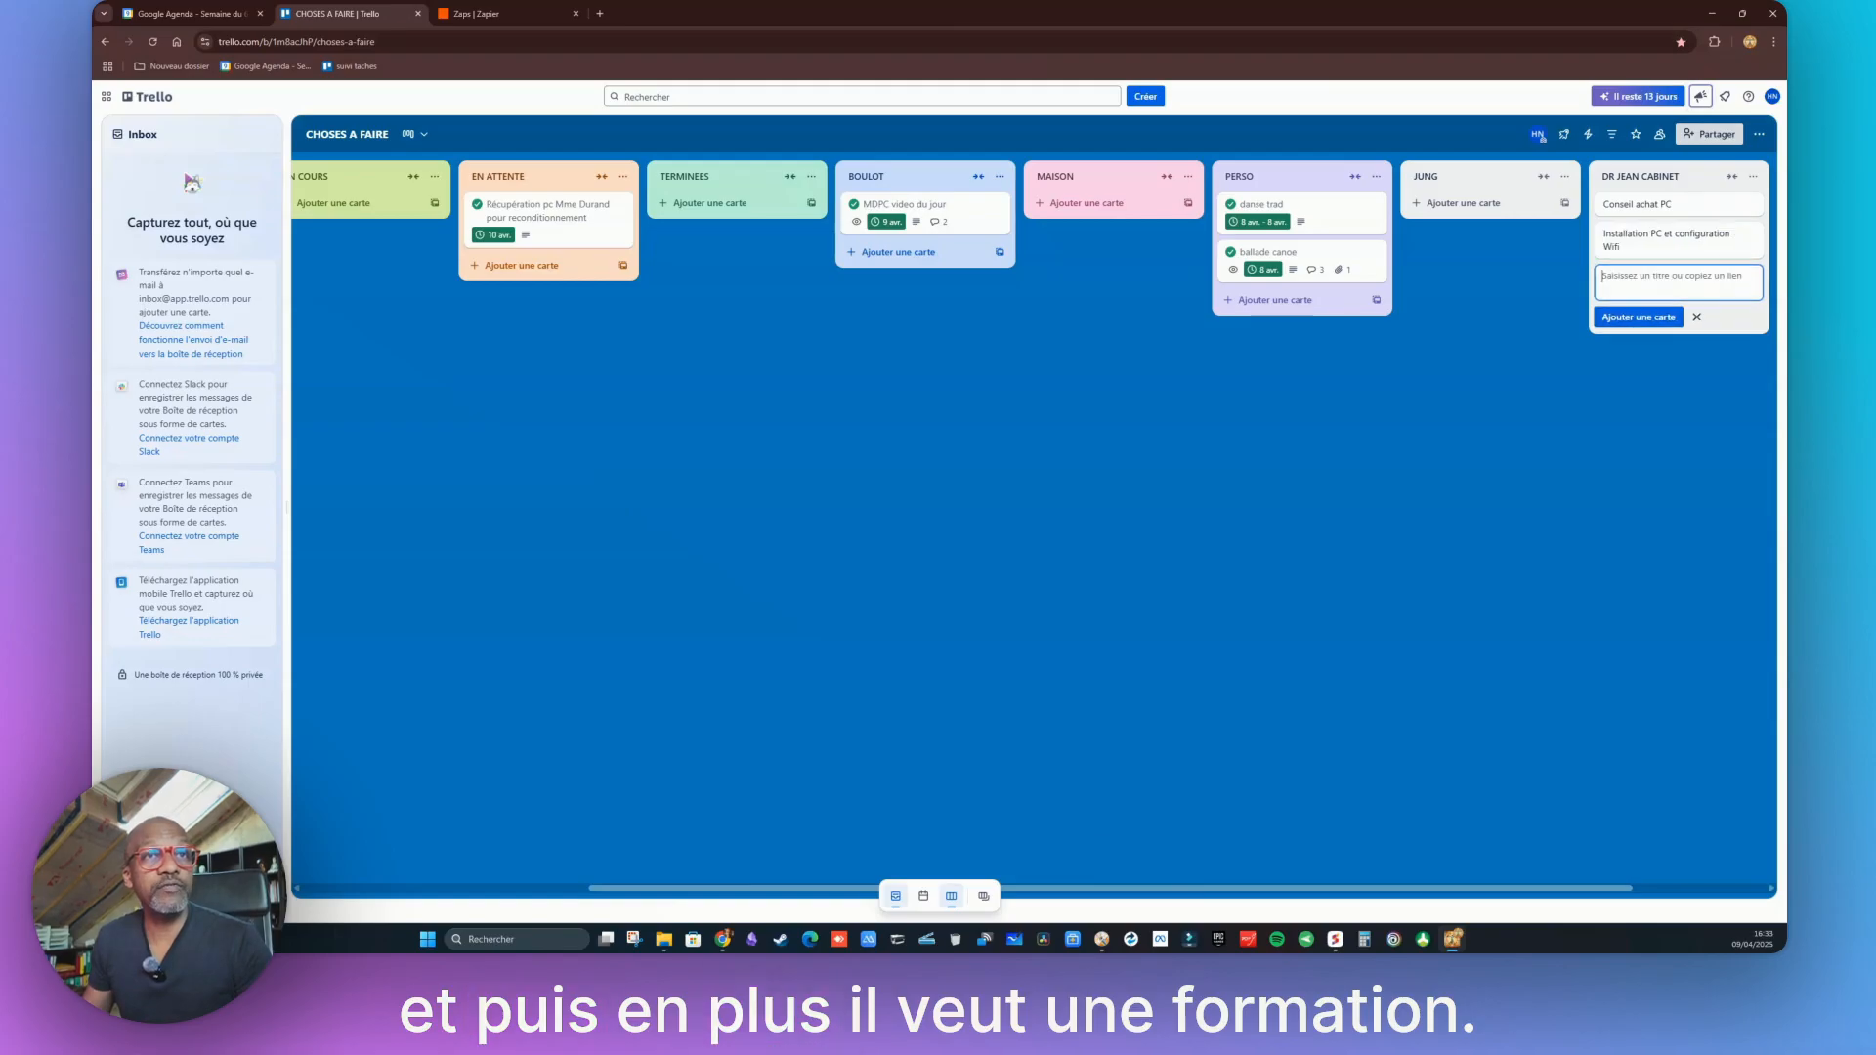
text(Formation W)
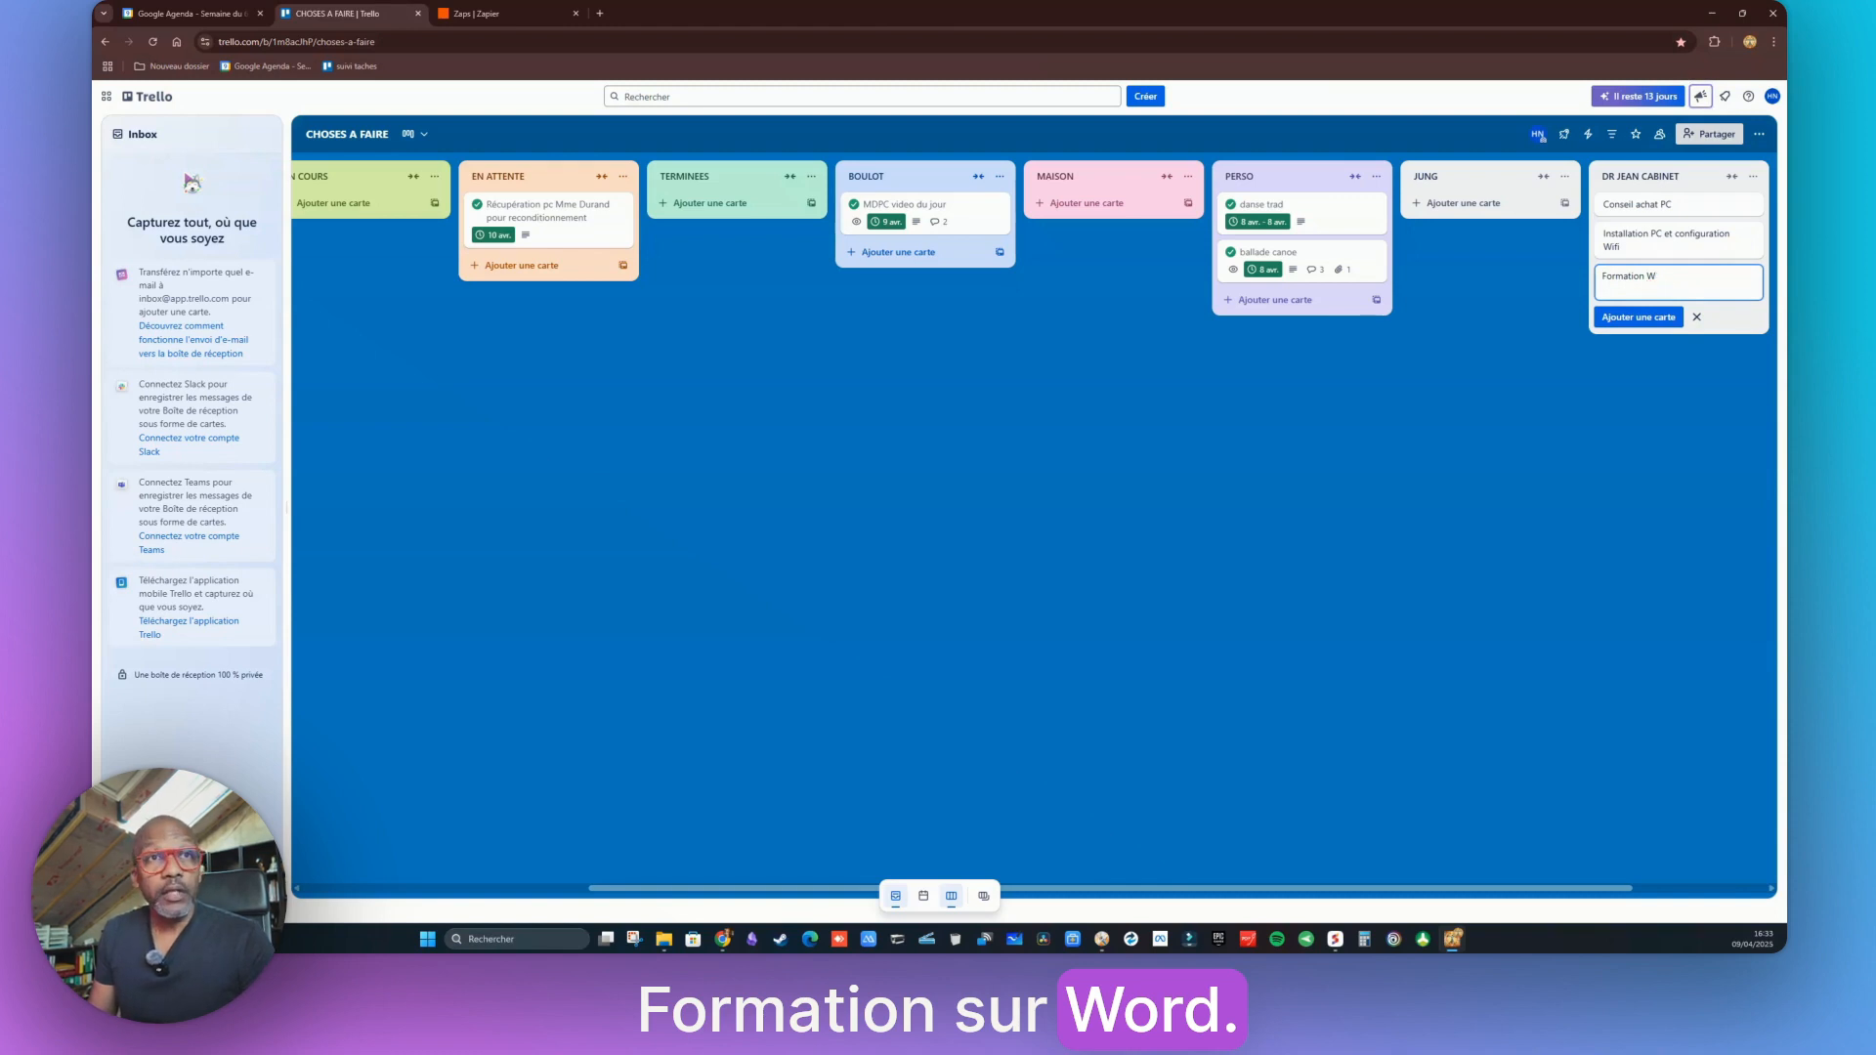
text(Ordord et C)
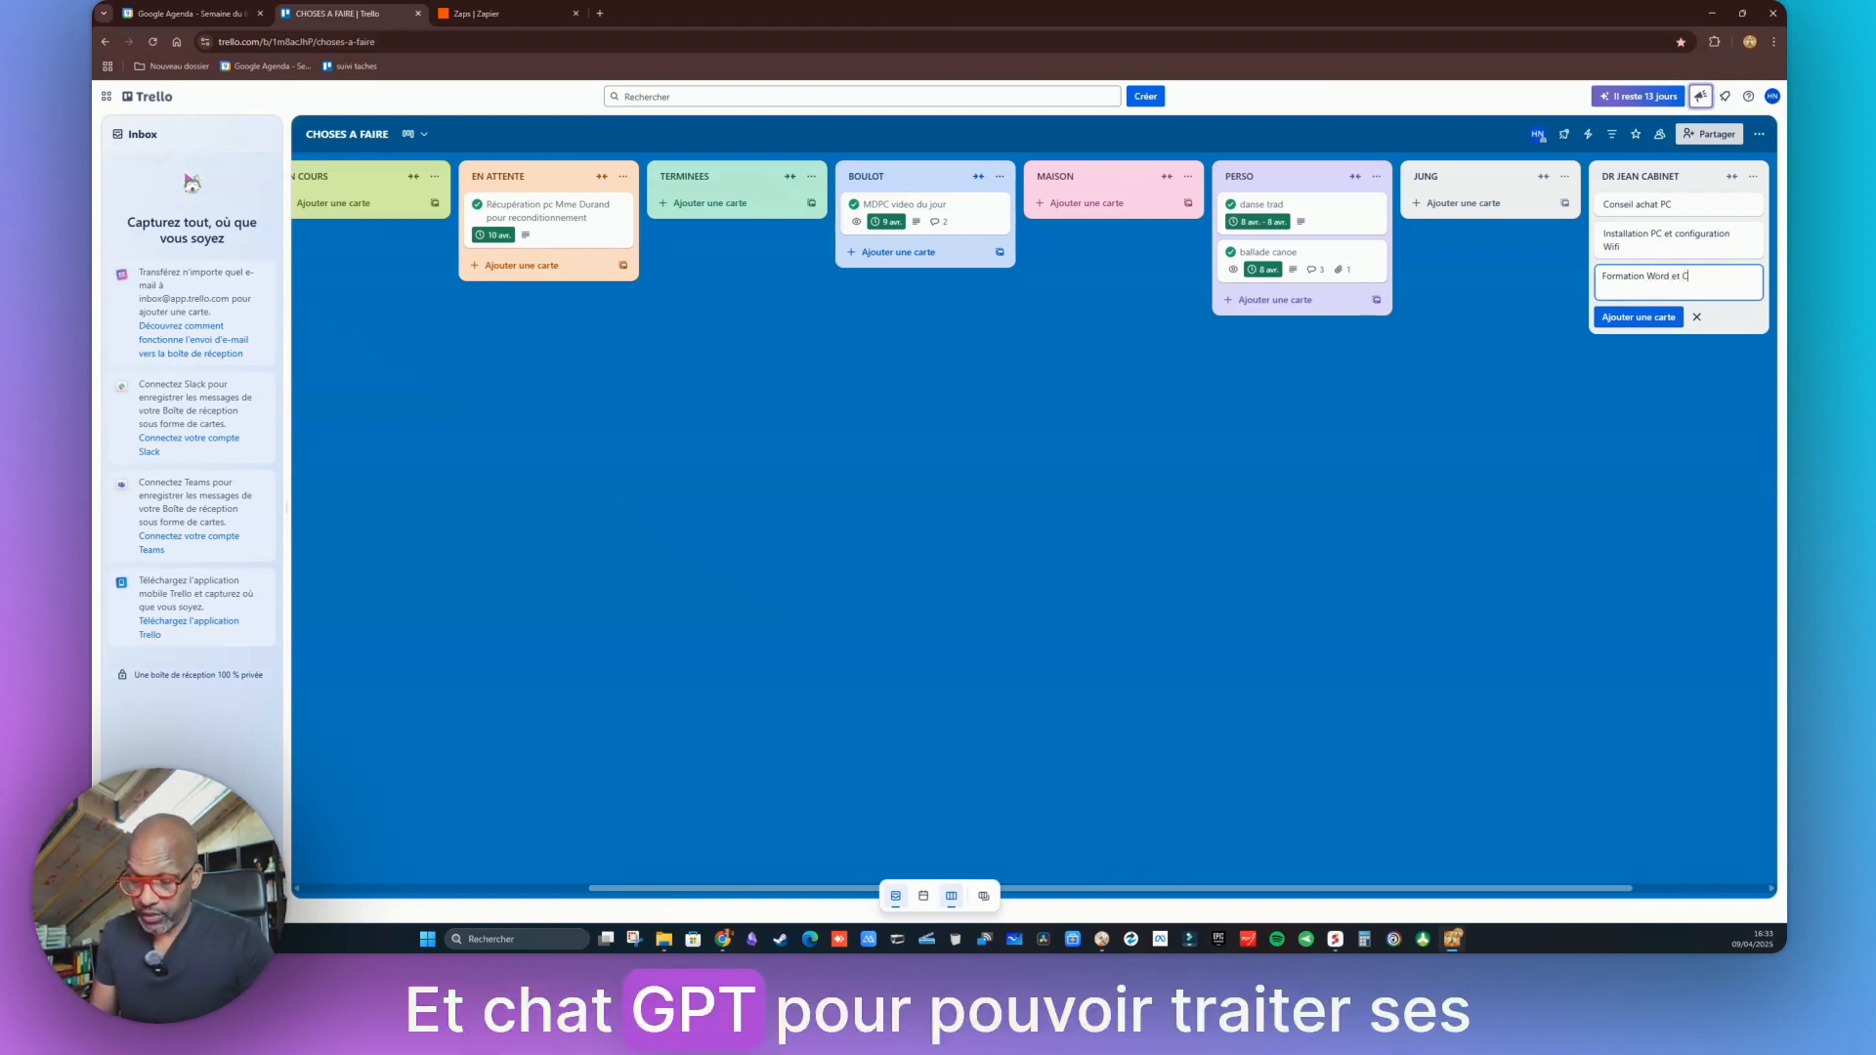
text(hatGPT)
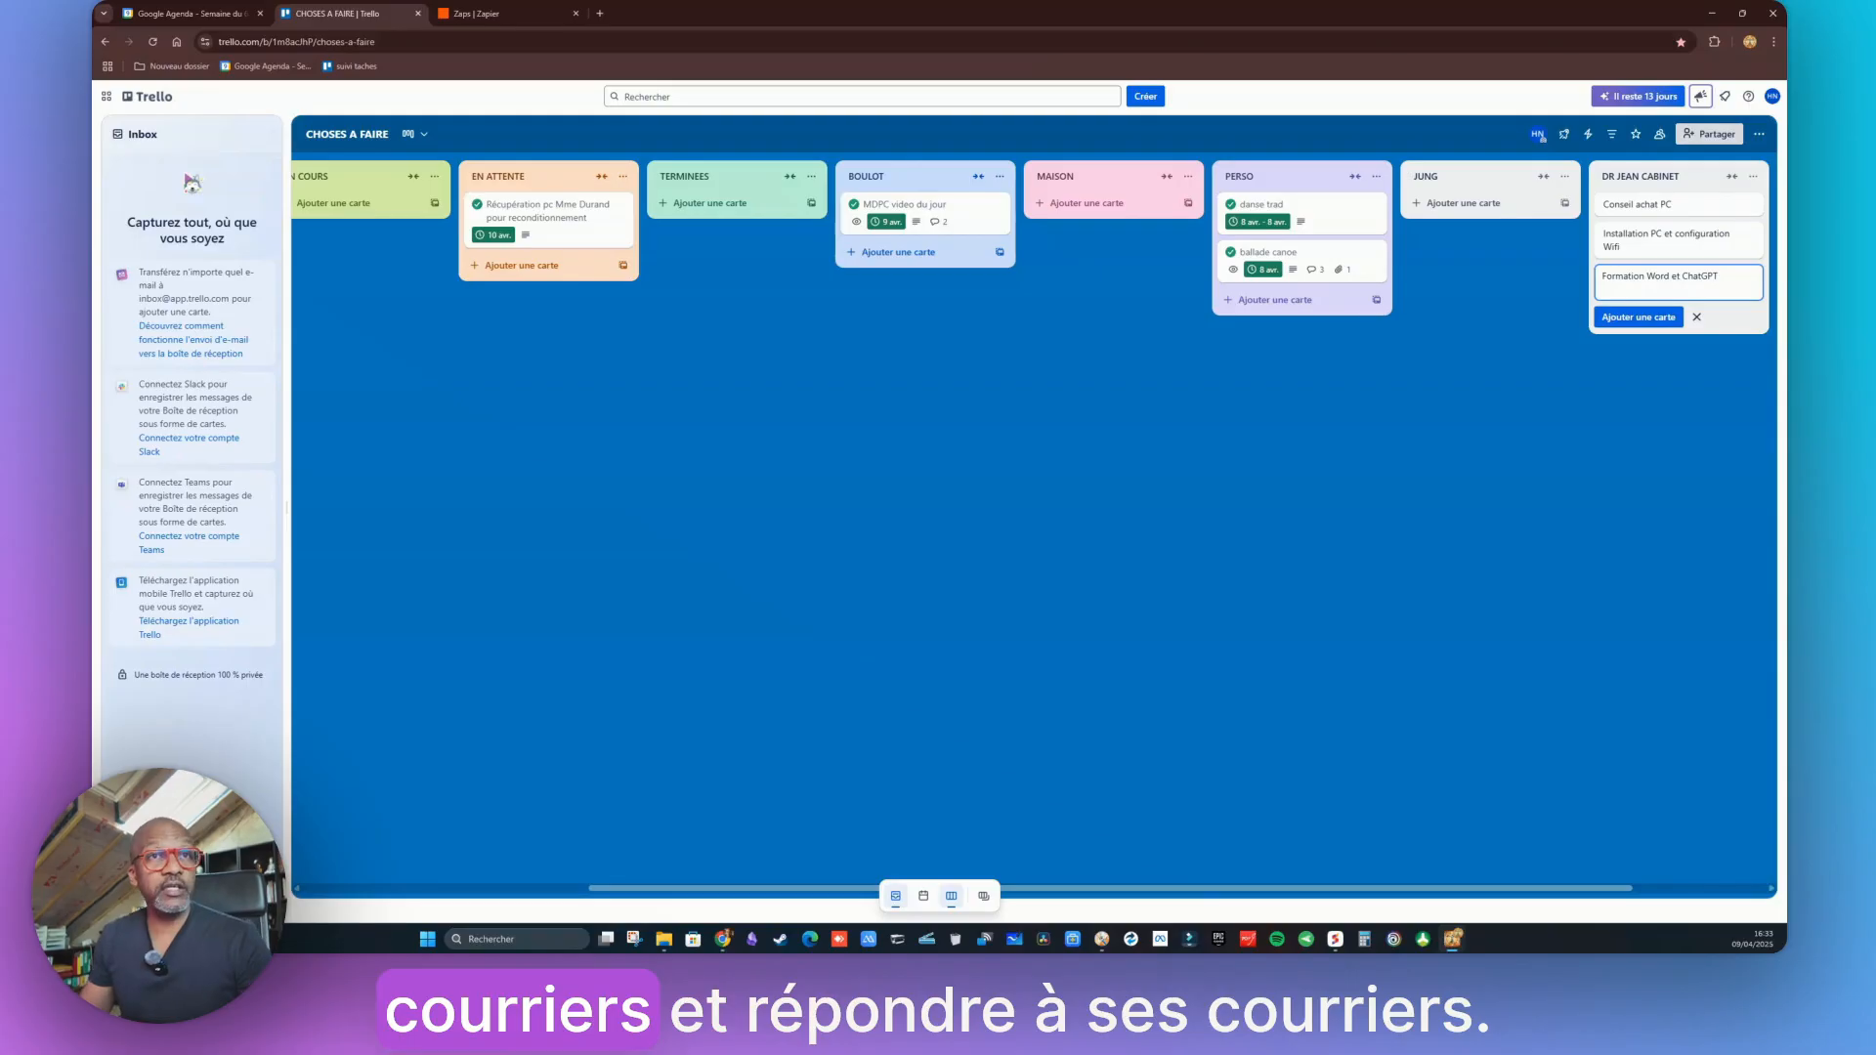
click(1650, 317)
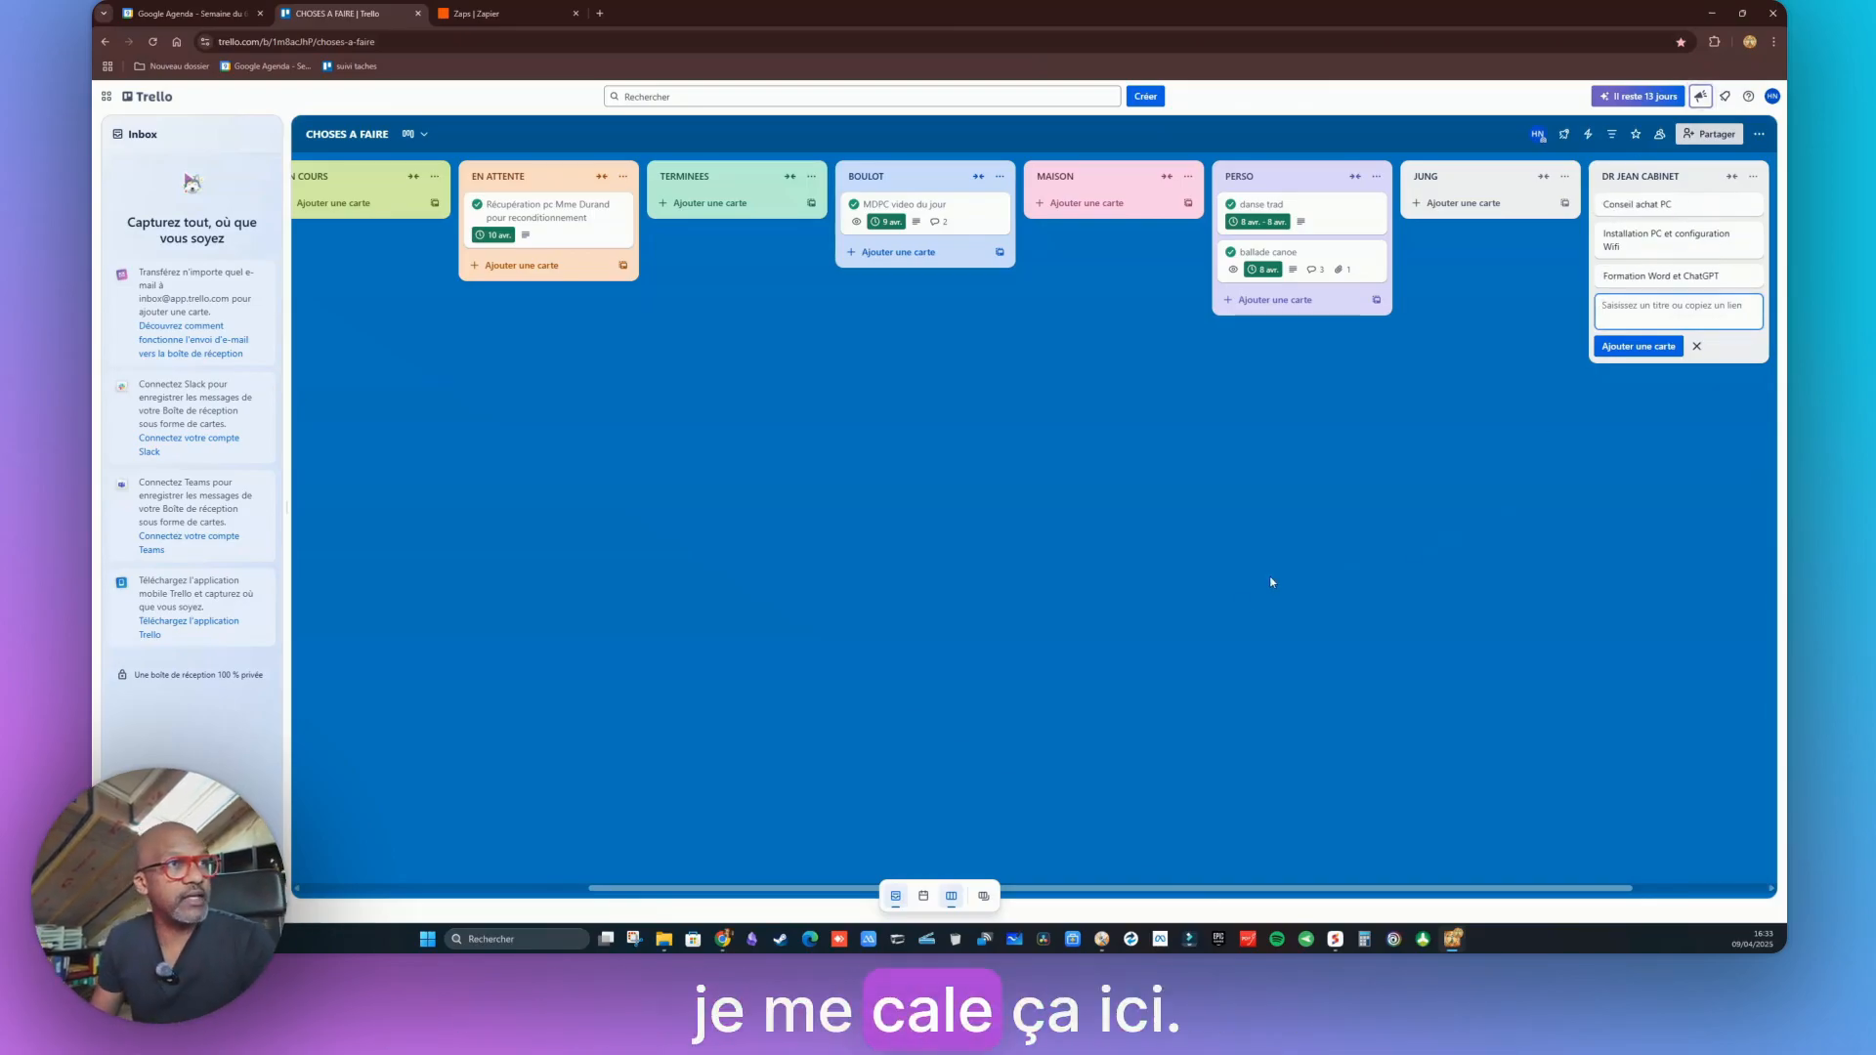
Scroll the Trello board back to the AGENDA list, then return to the Zapier Zaps page
drag(1081, 890, 1118, 903)
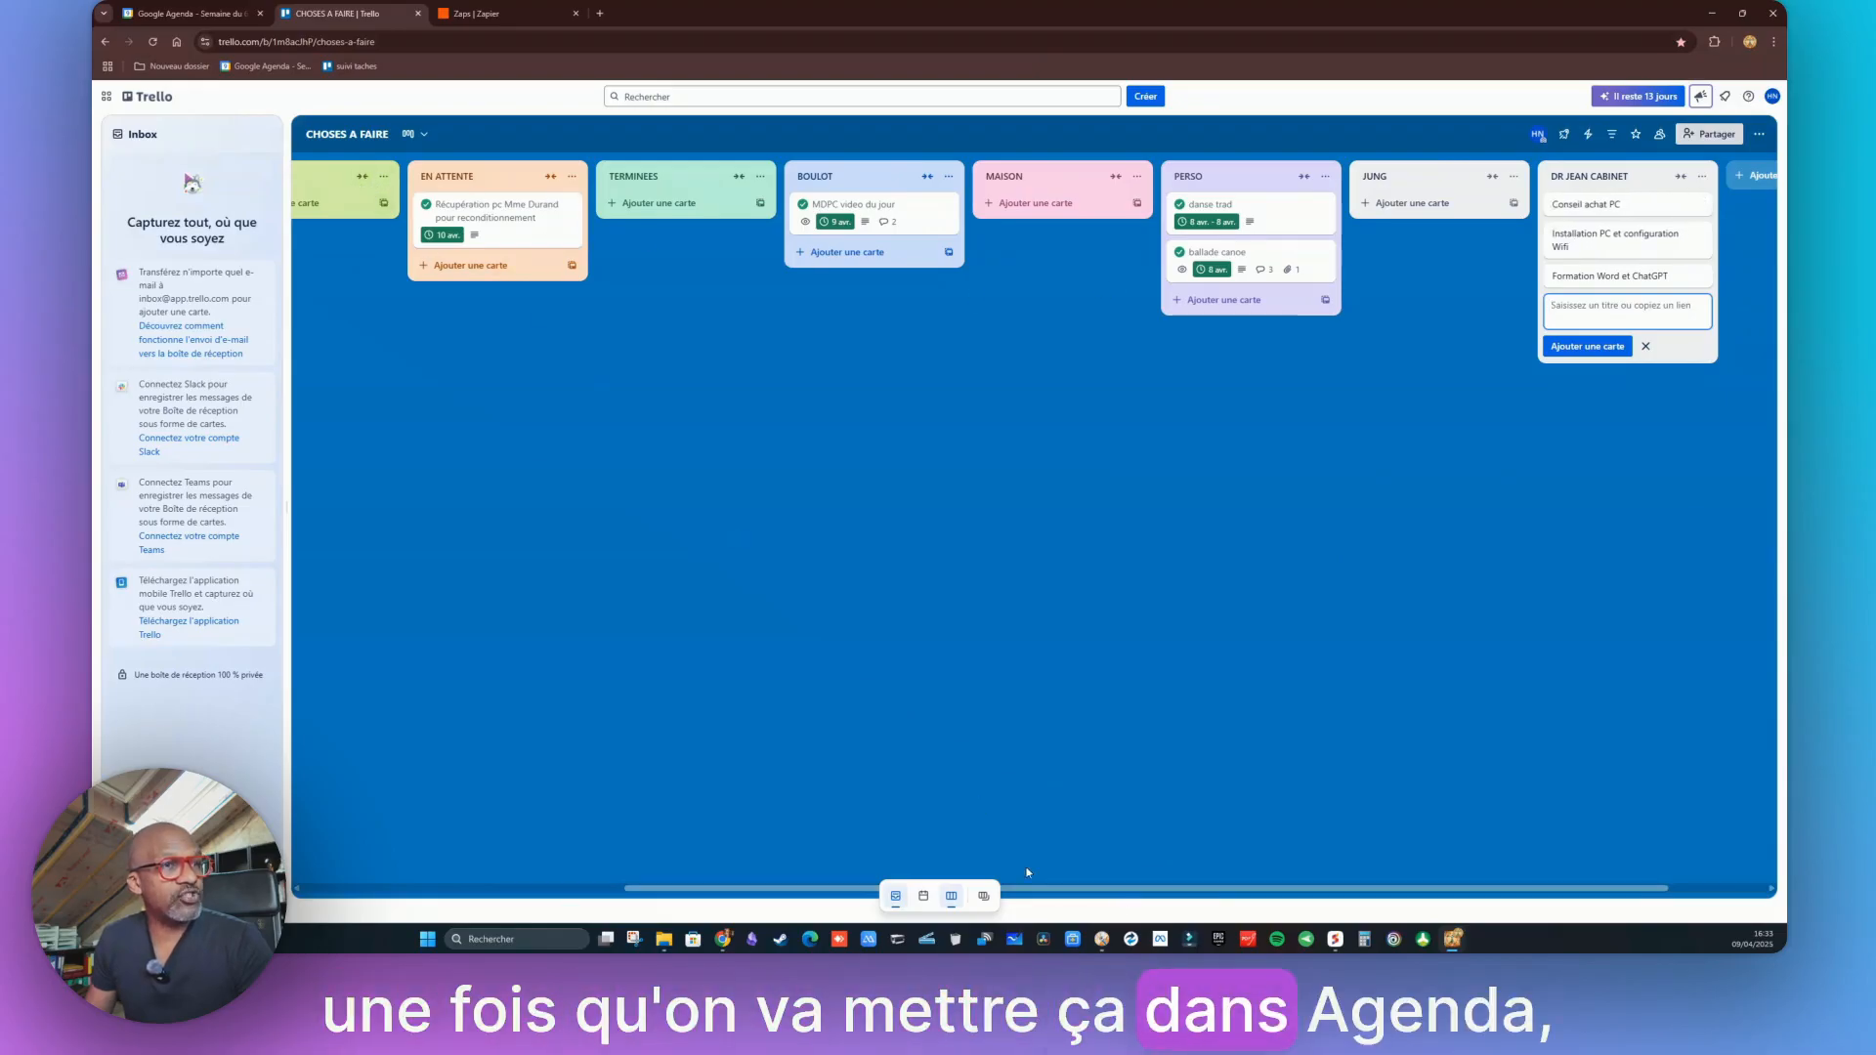
drag(1051, 895, 781, 893)
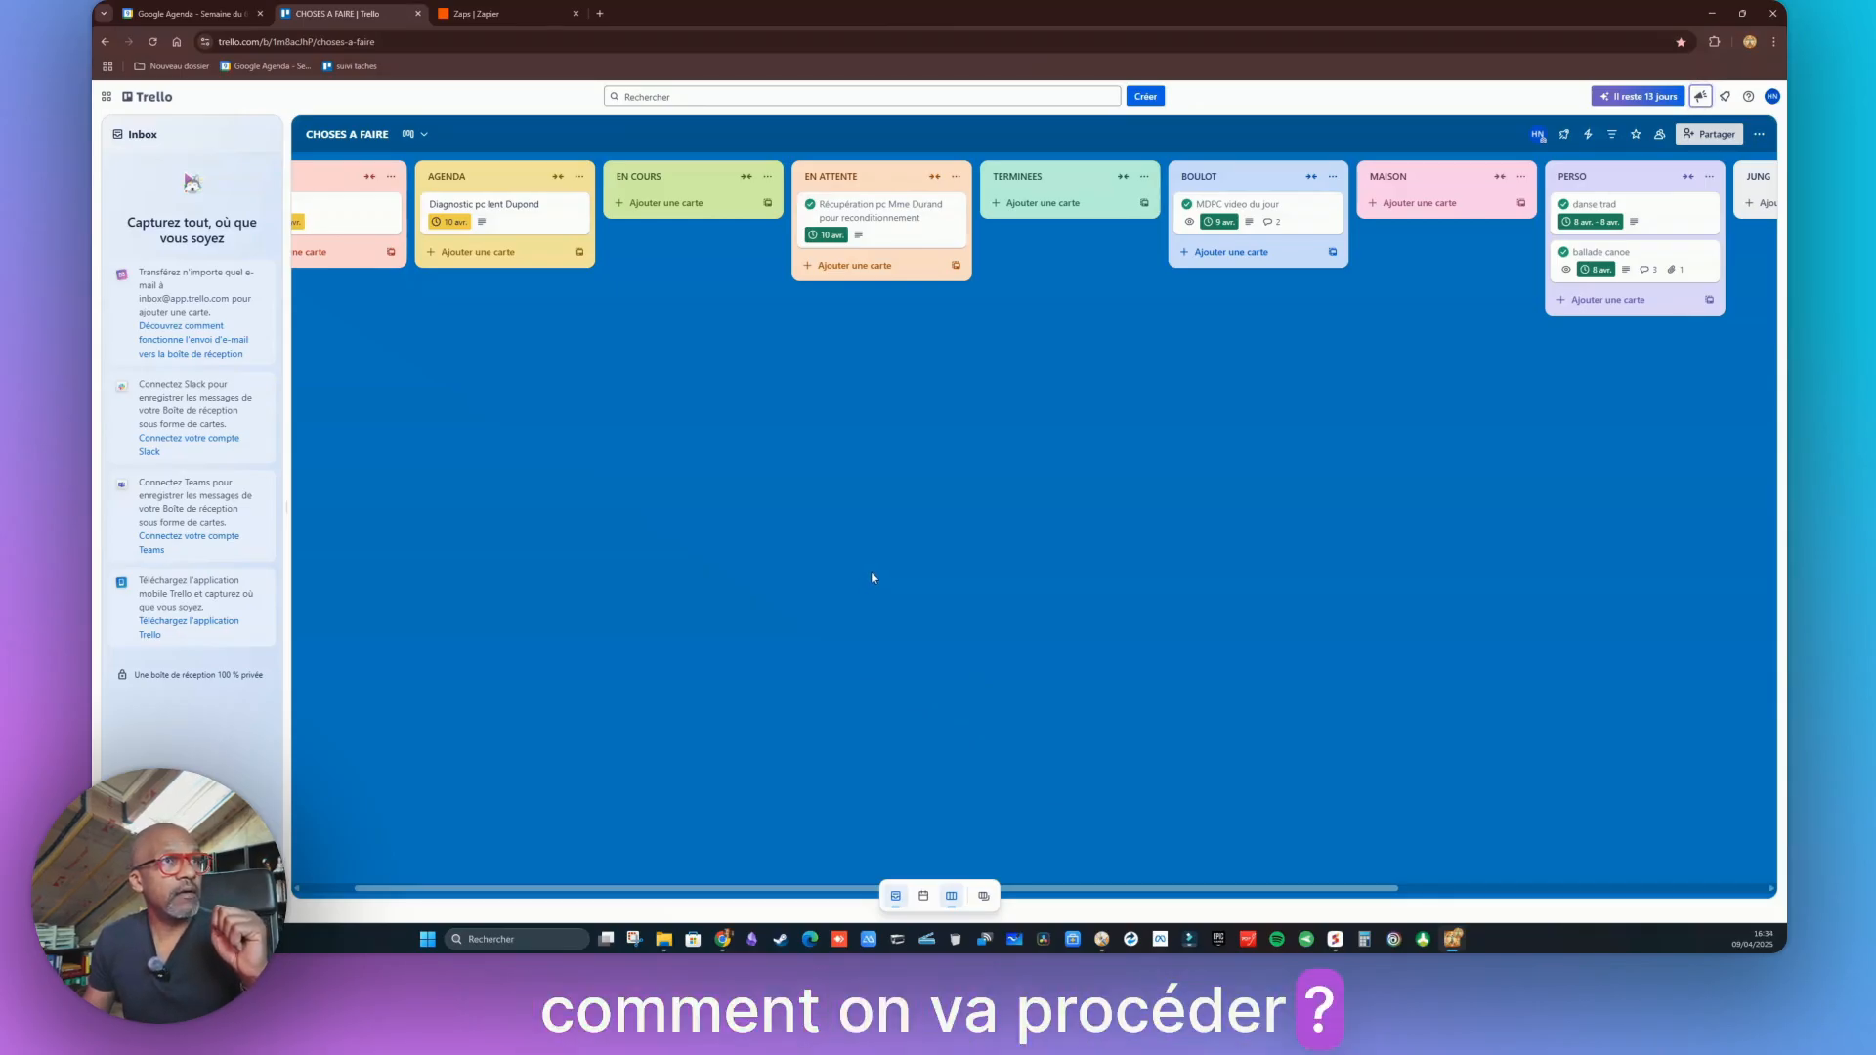
key(ctrl+Tab)
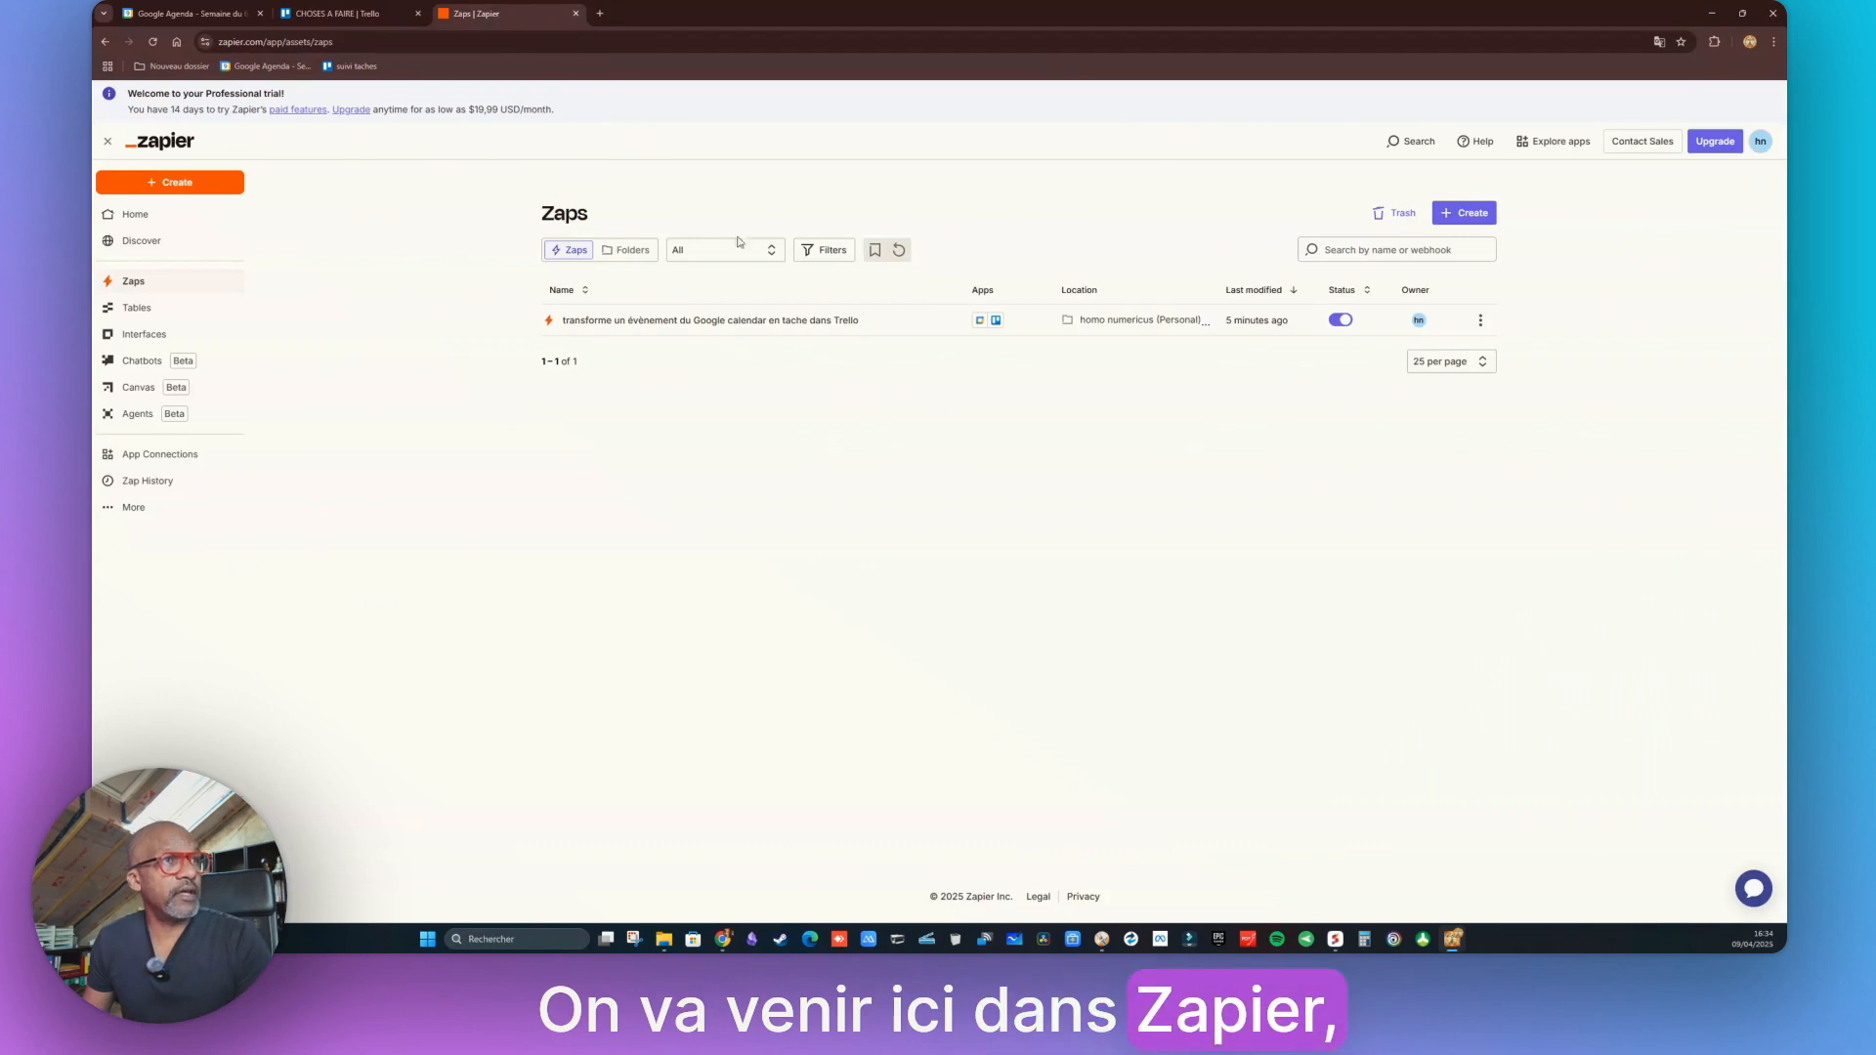
Create a new Zap named 'Créer un evenement dans Google Calendar quand je déplace une tache Trello dans AGENDA'
click(1481, 217)
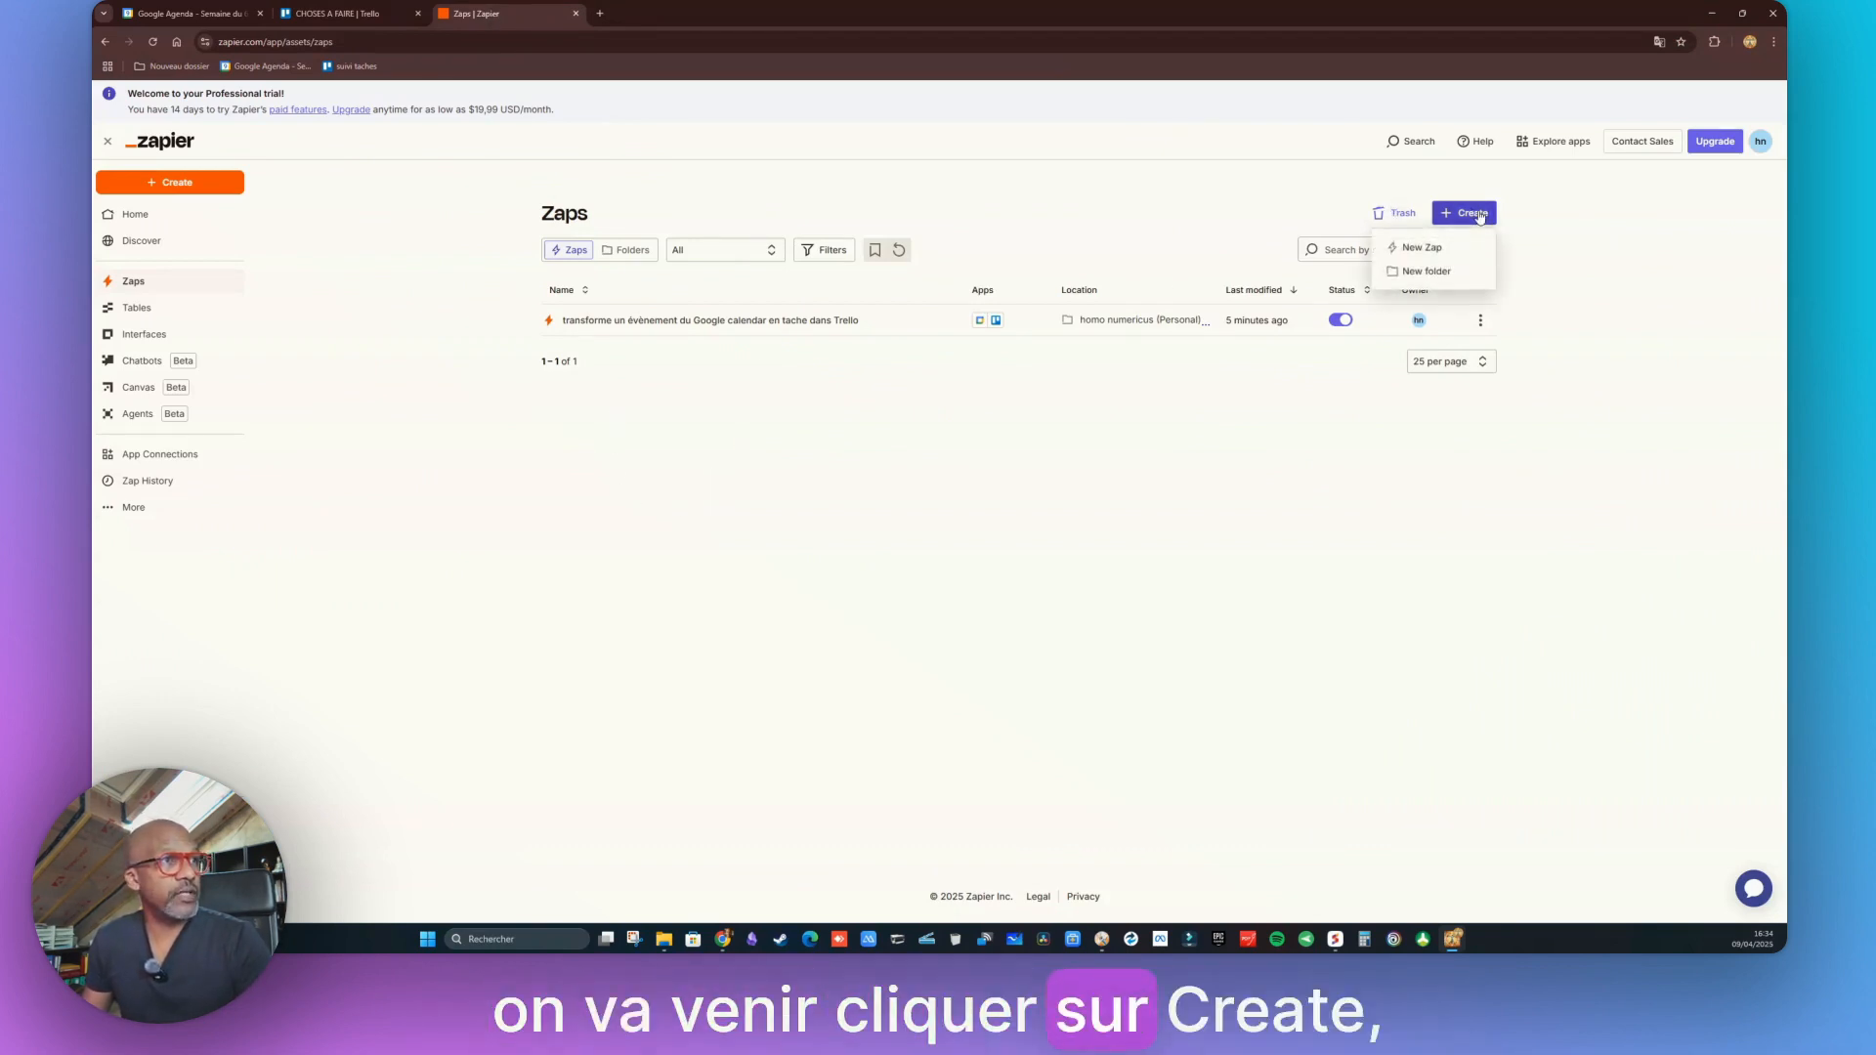
click(1424, 253)
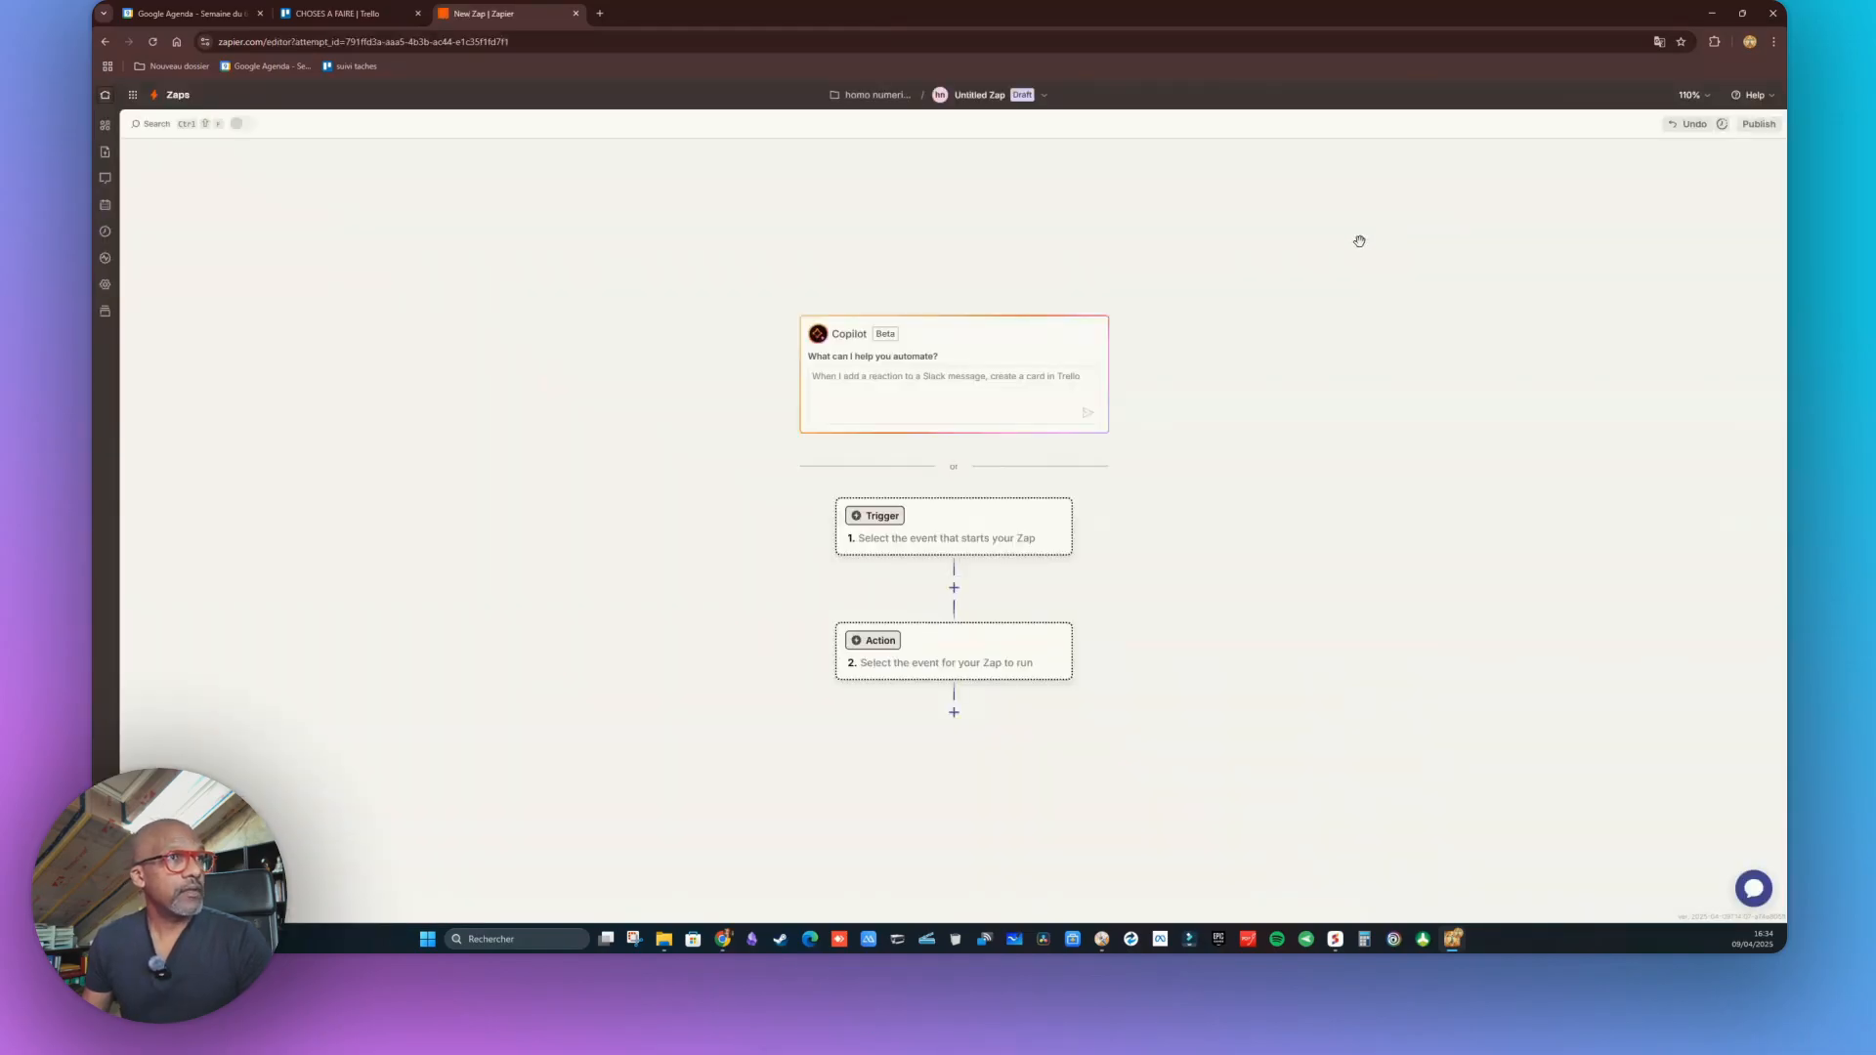
click(969, 97)
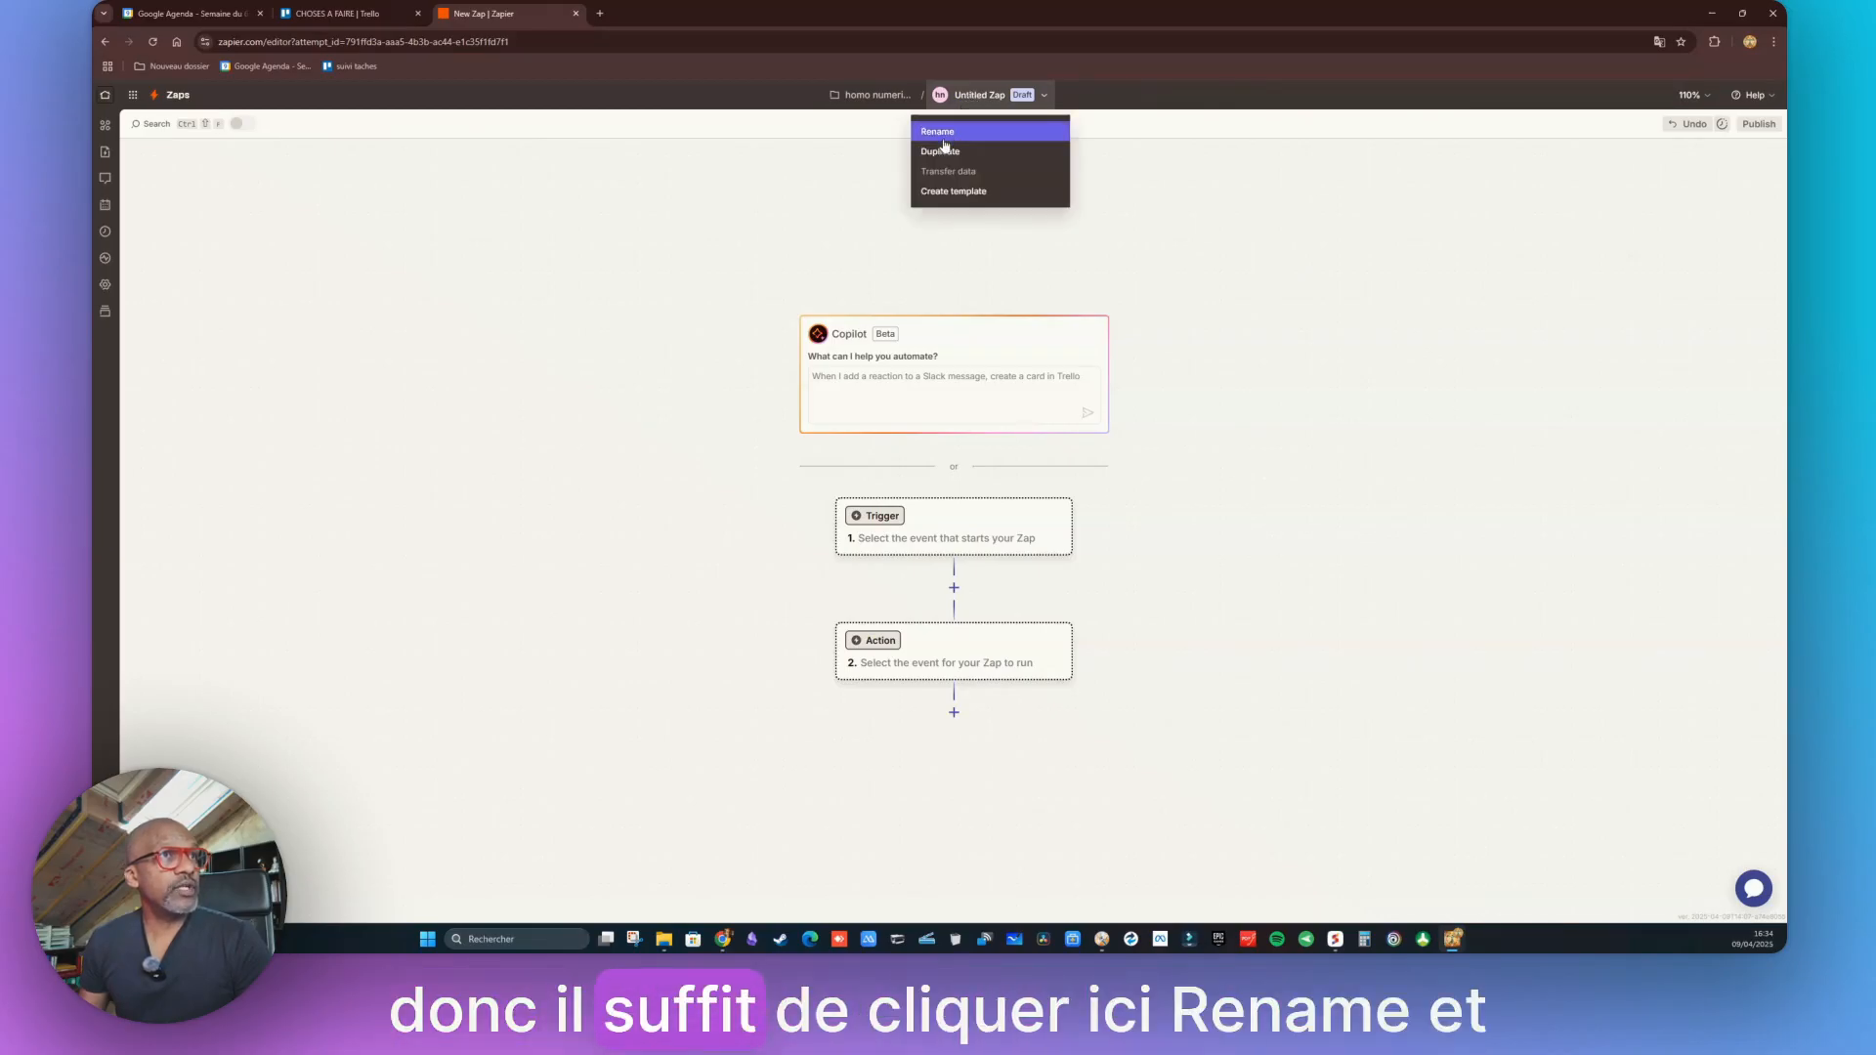
click(940, 132)
text(Créer)
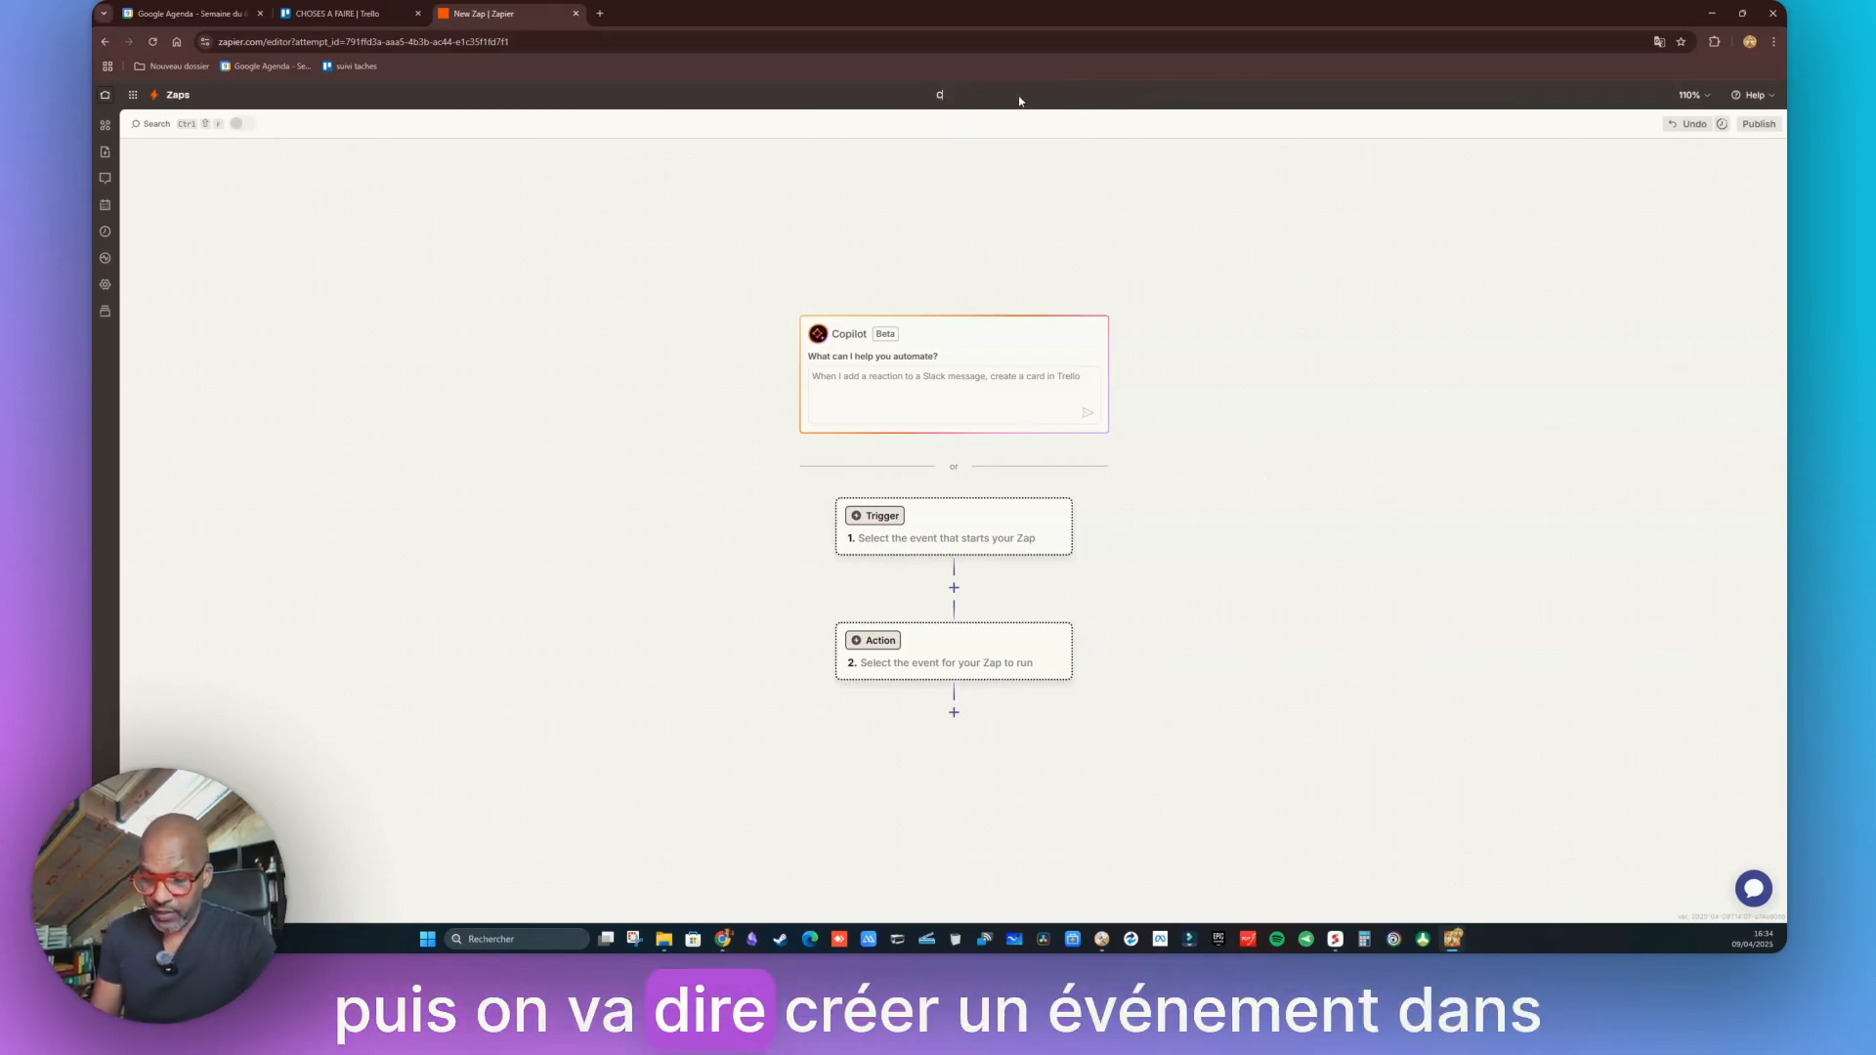
text( un evene)
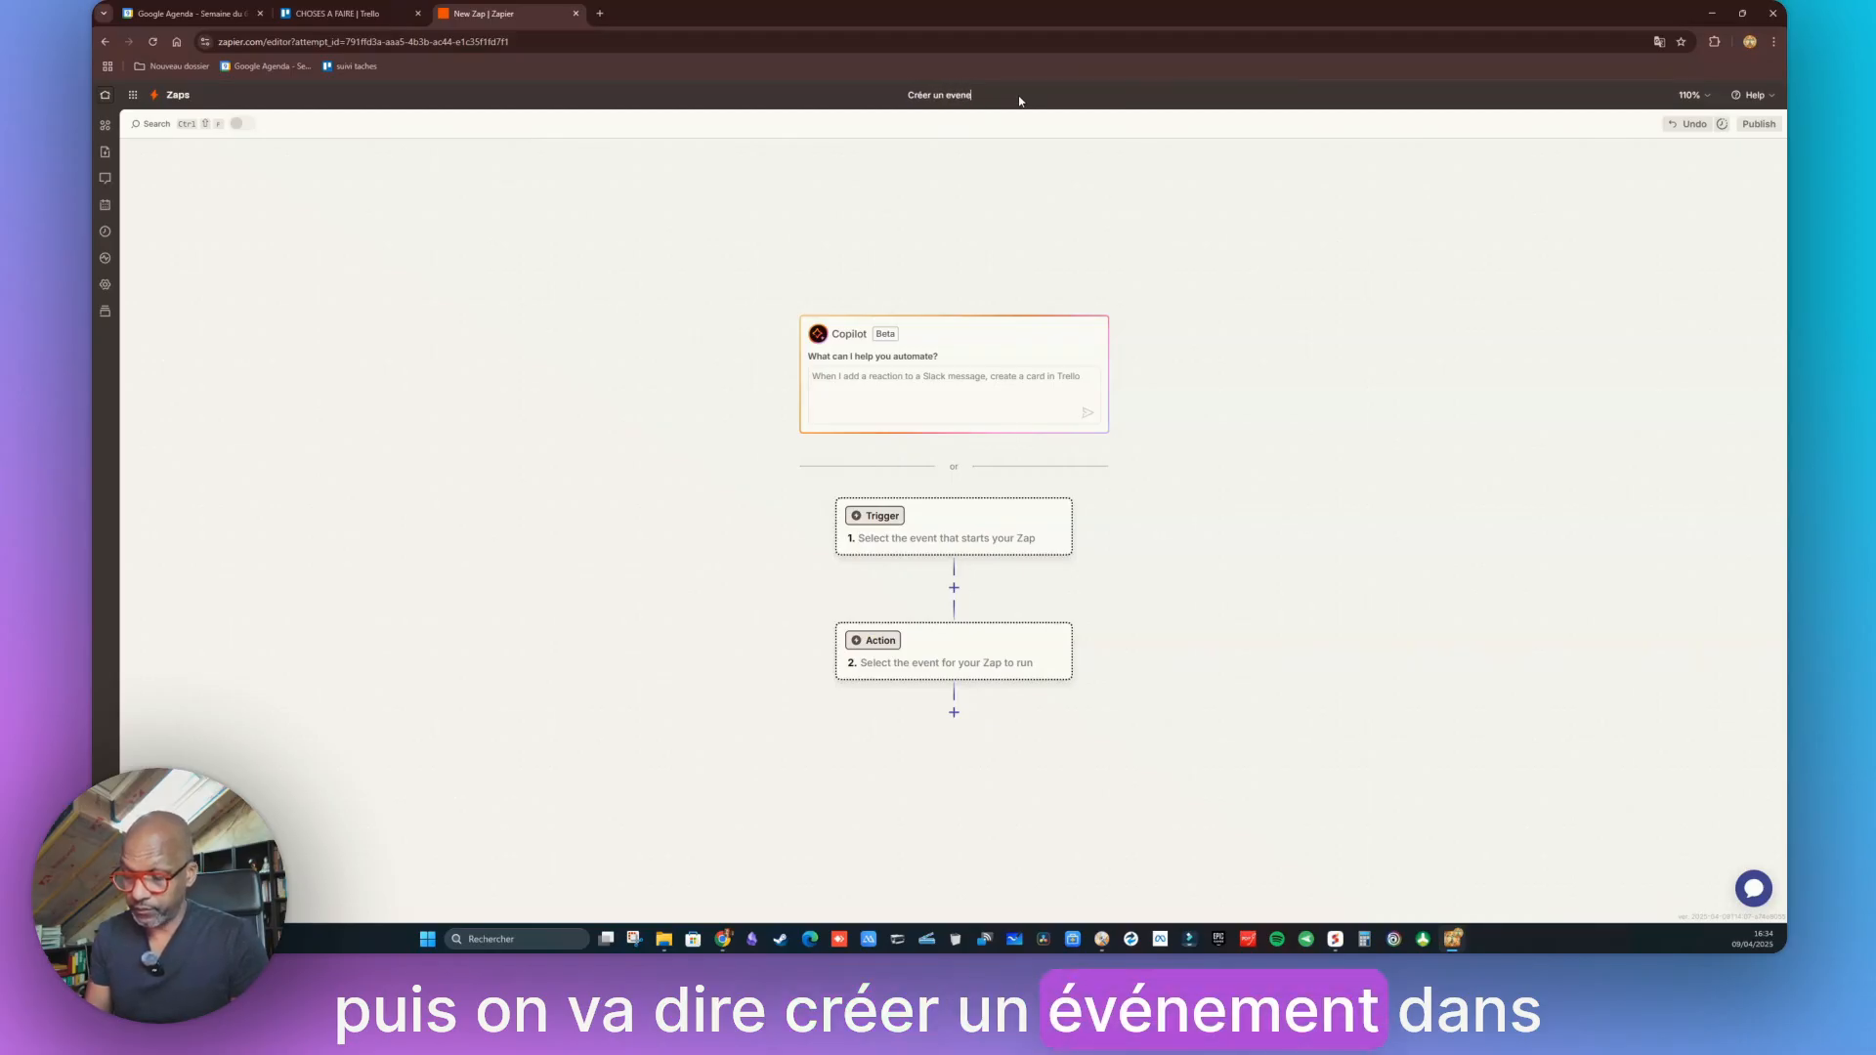
text(ment dans Google Cal)
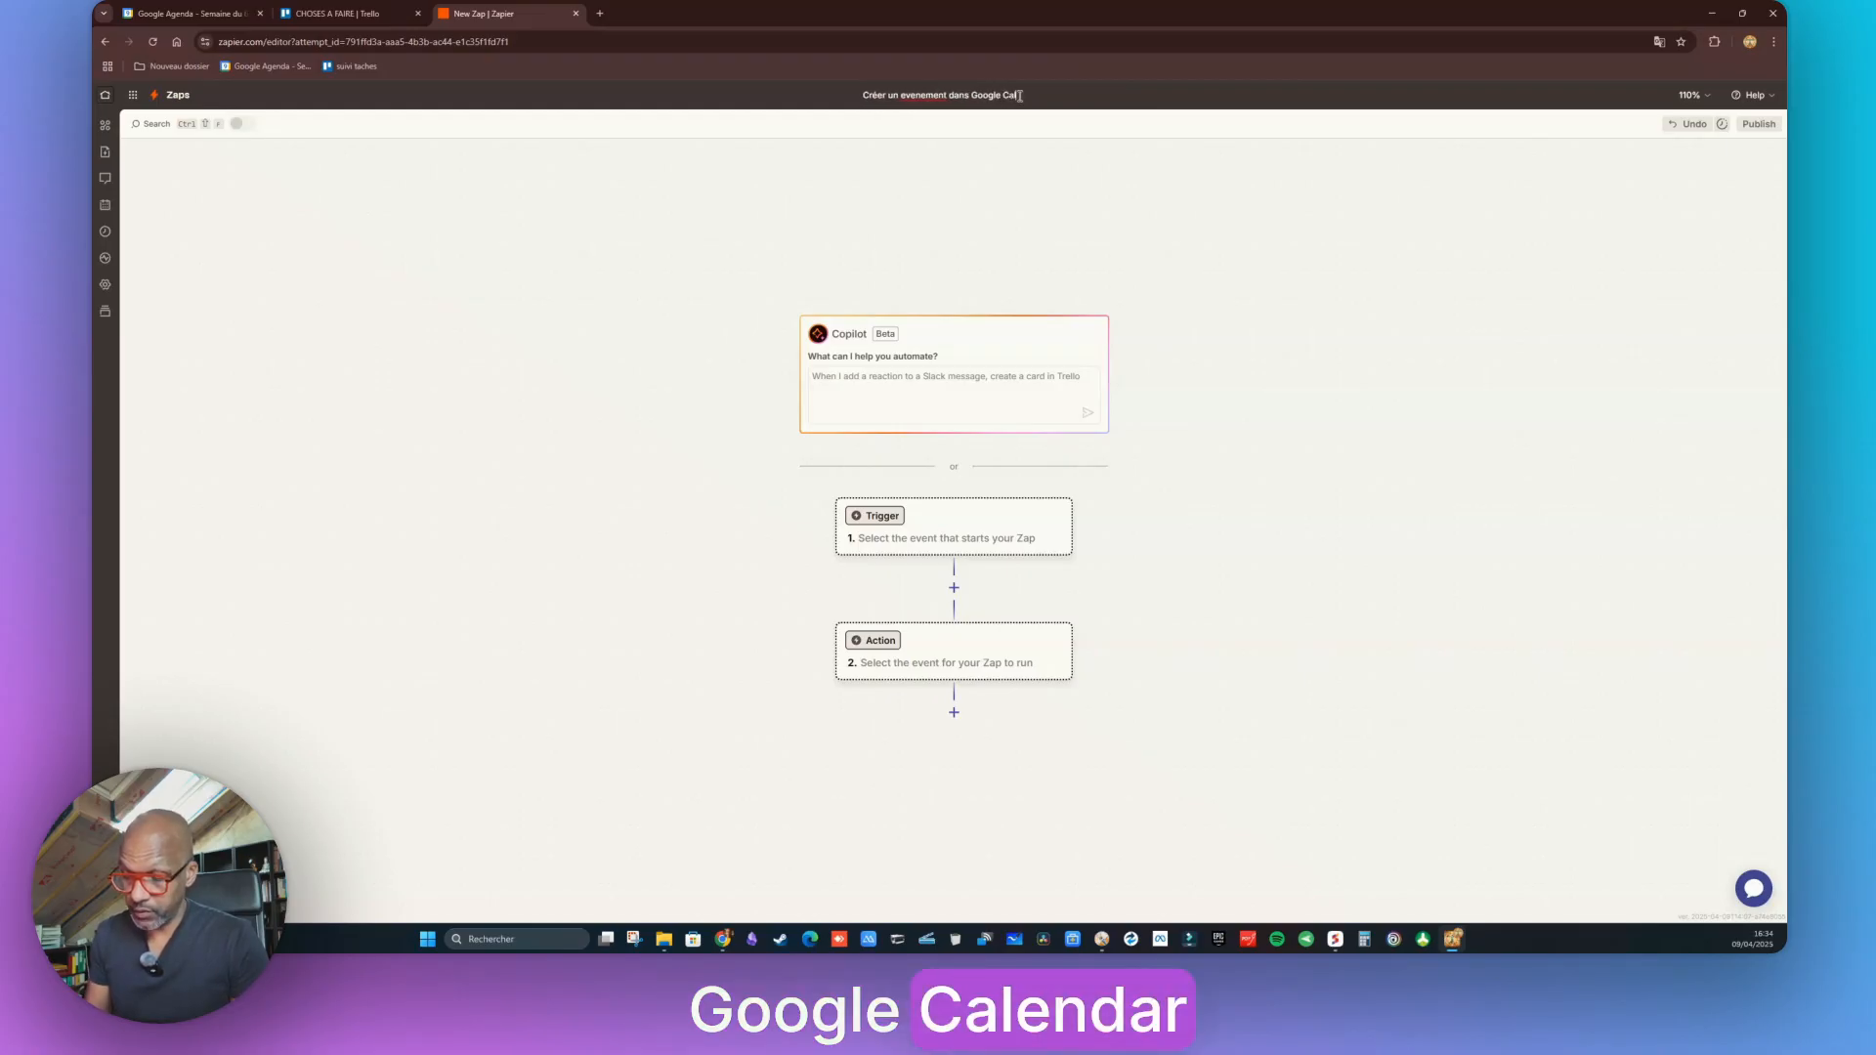
text(endar quand)
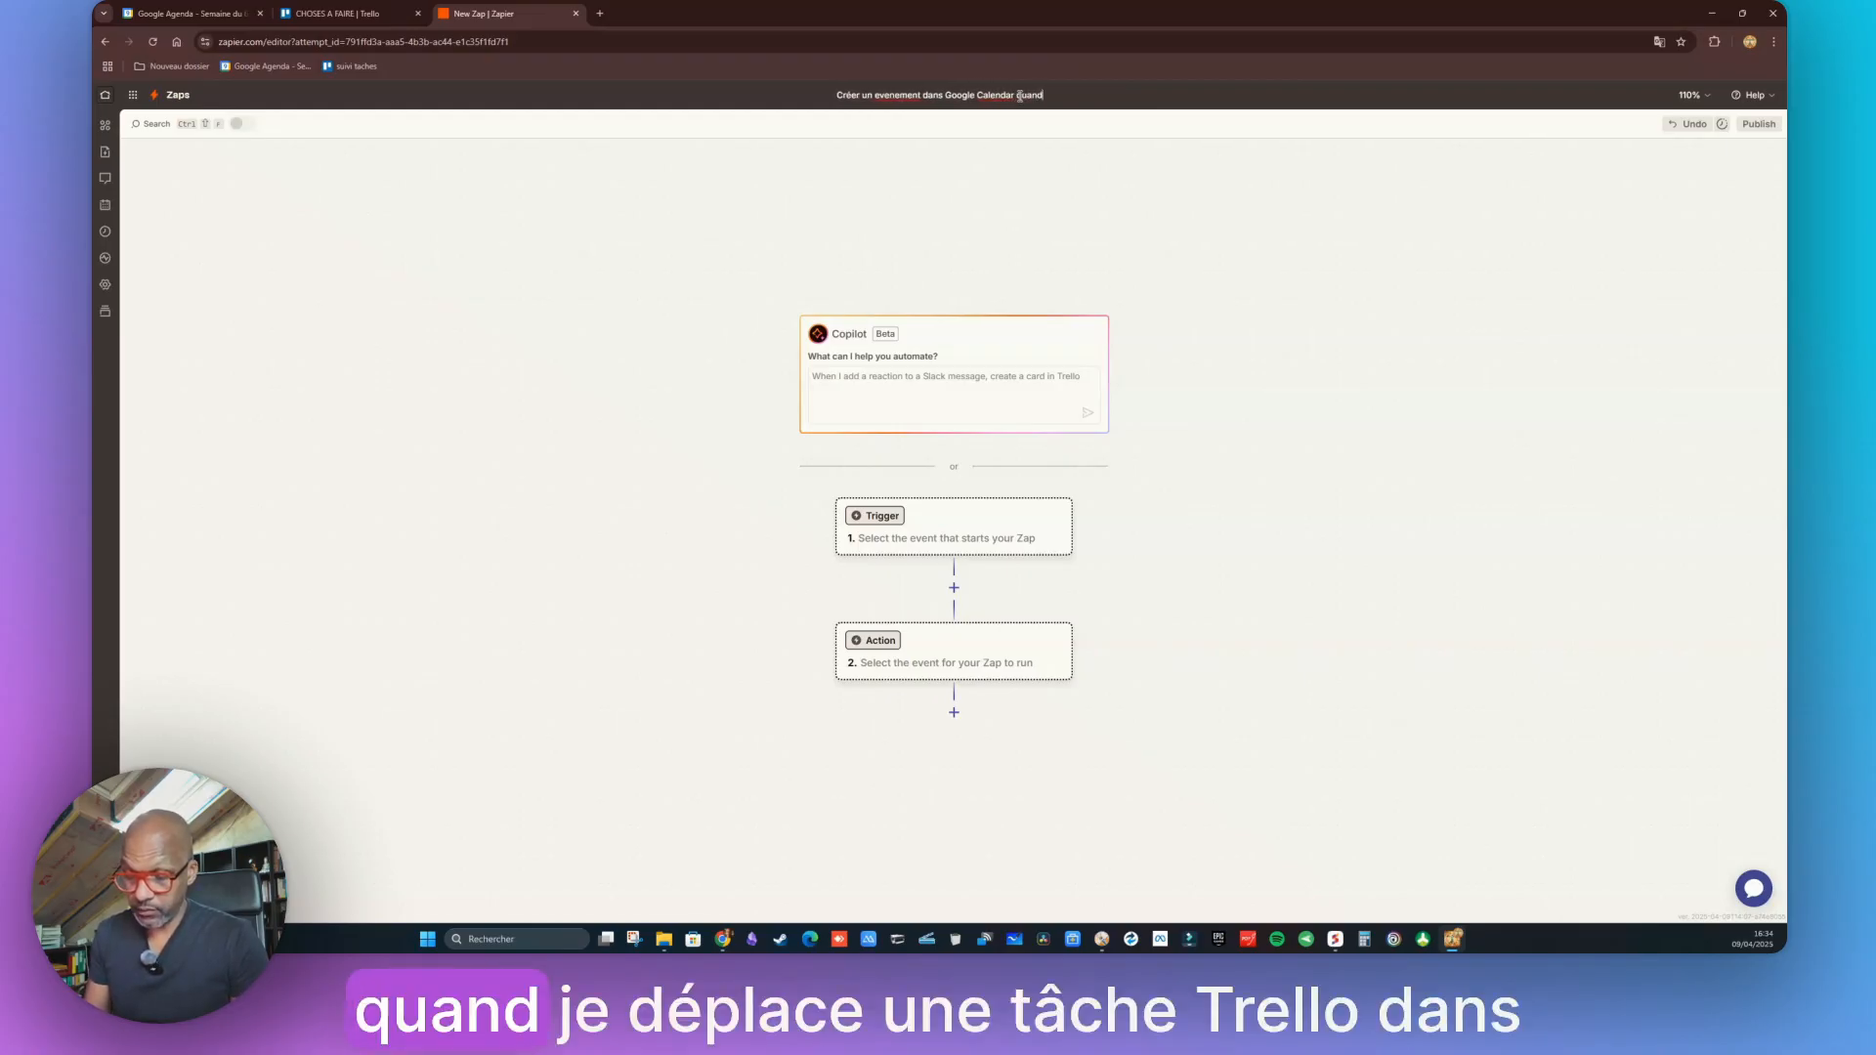
text( je dépla)
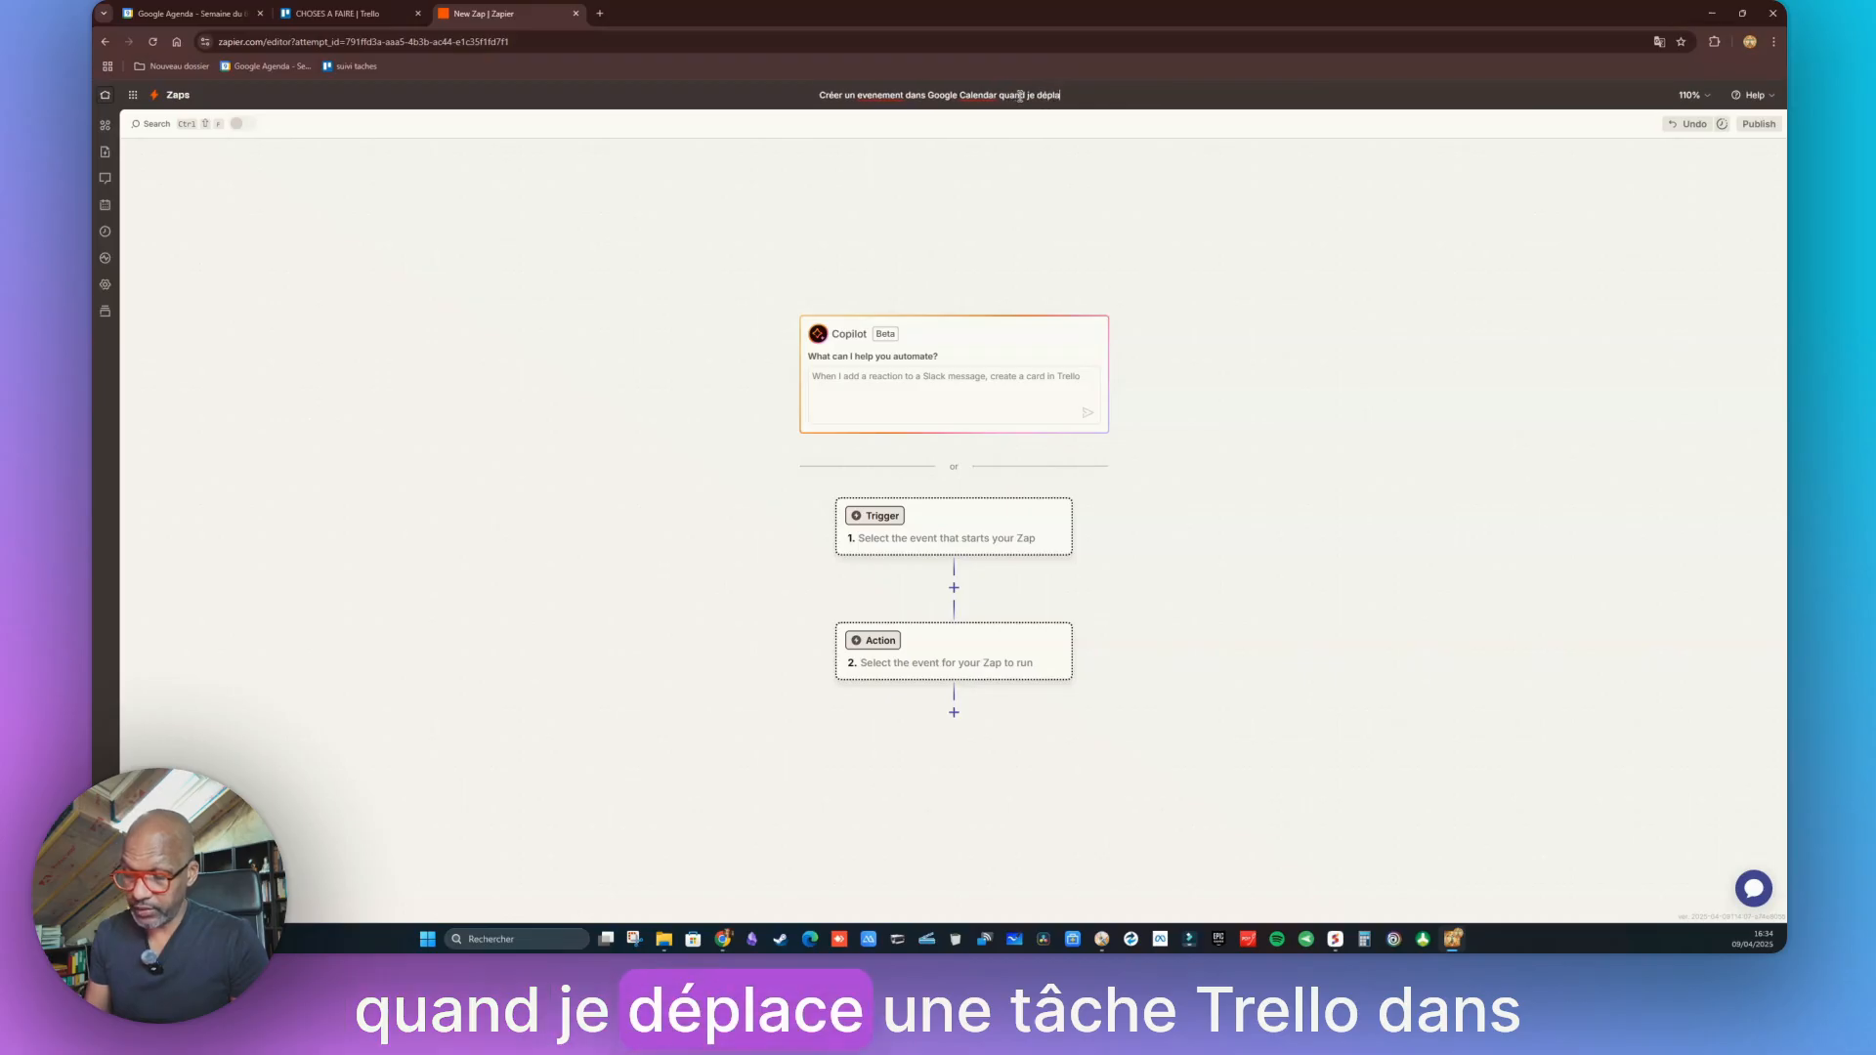
text(ce un e tache Tre)
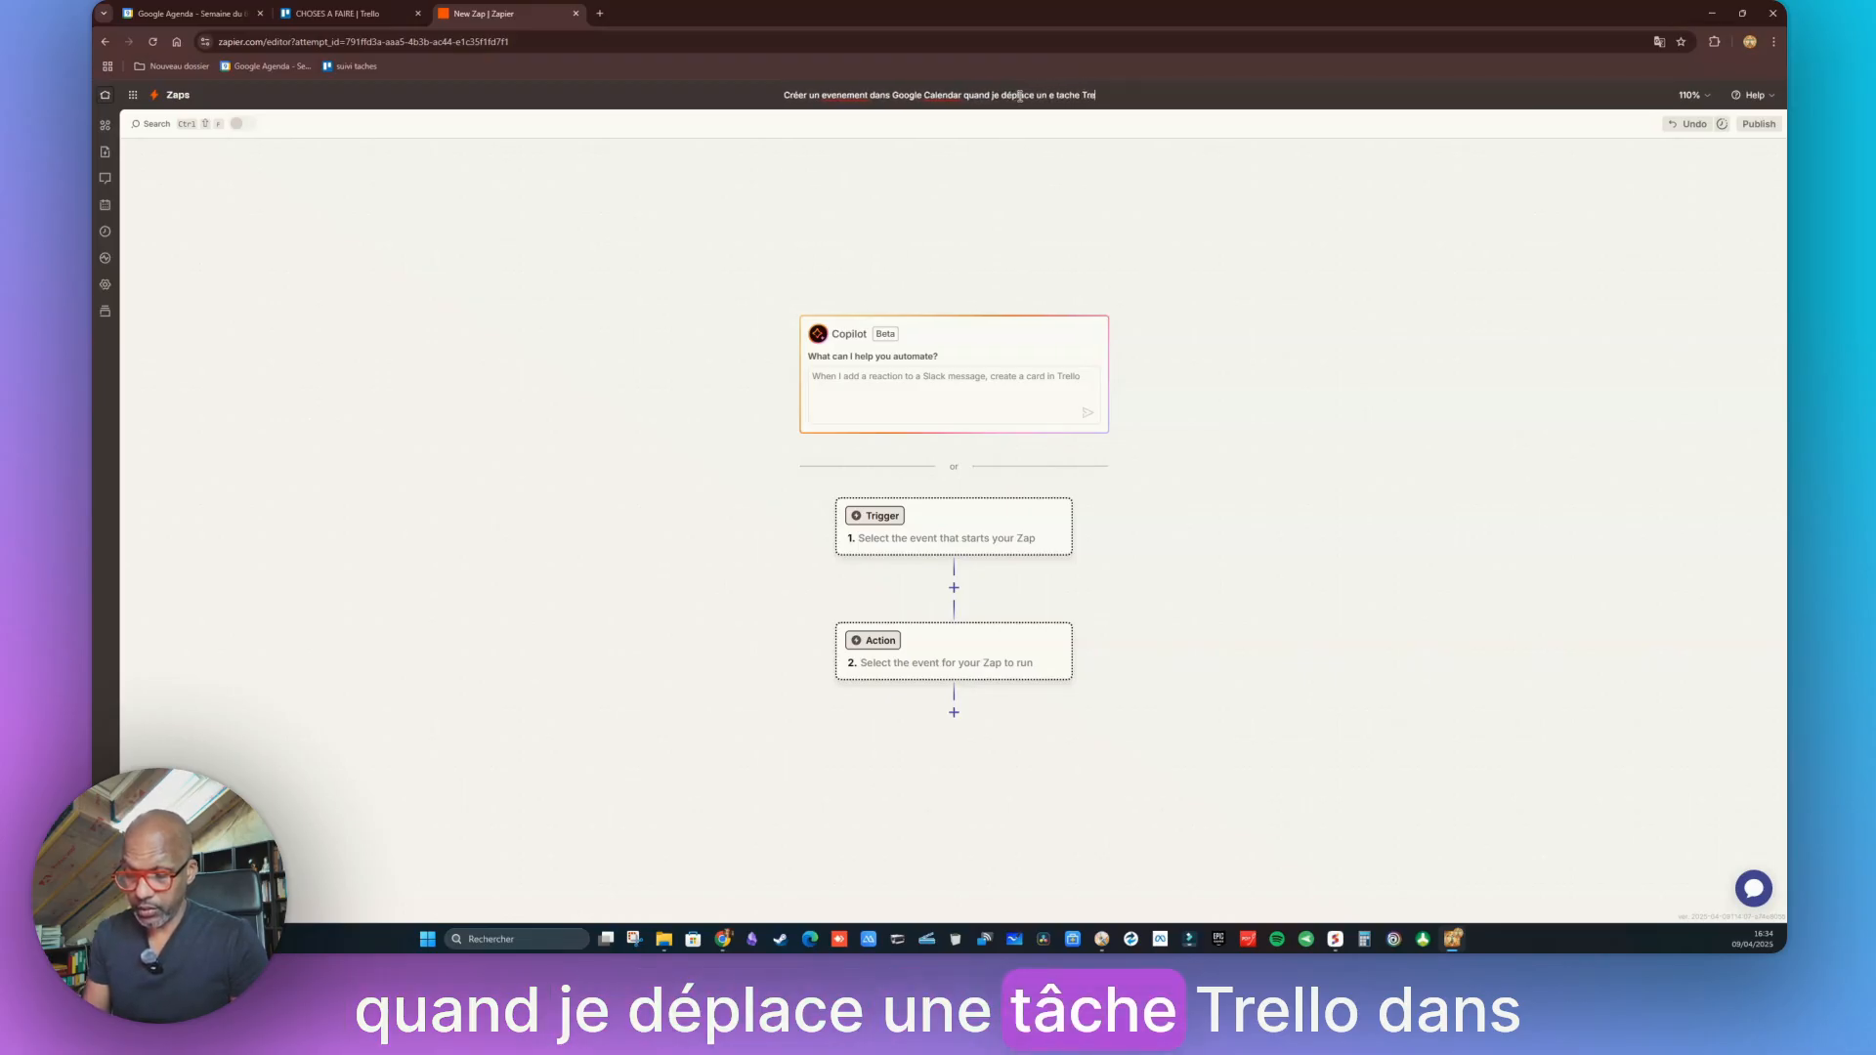
text(llo dans A)
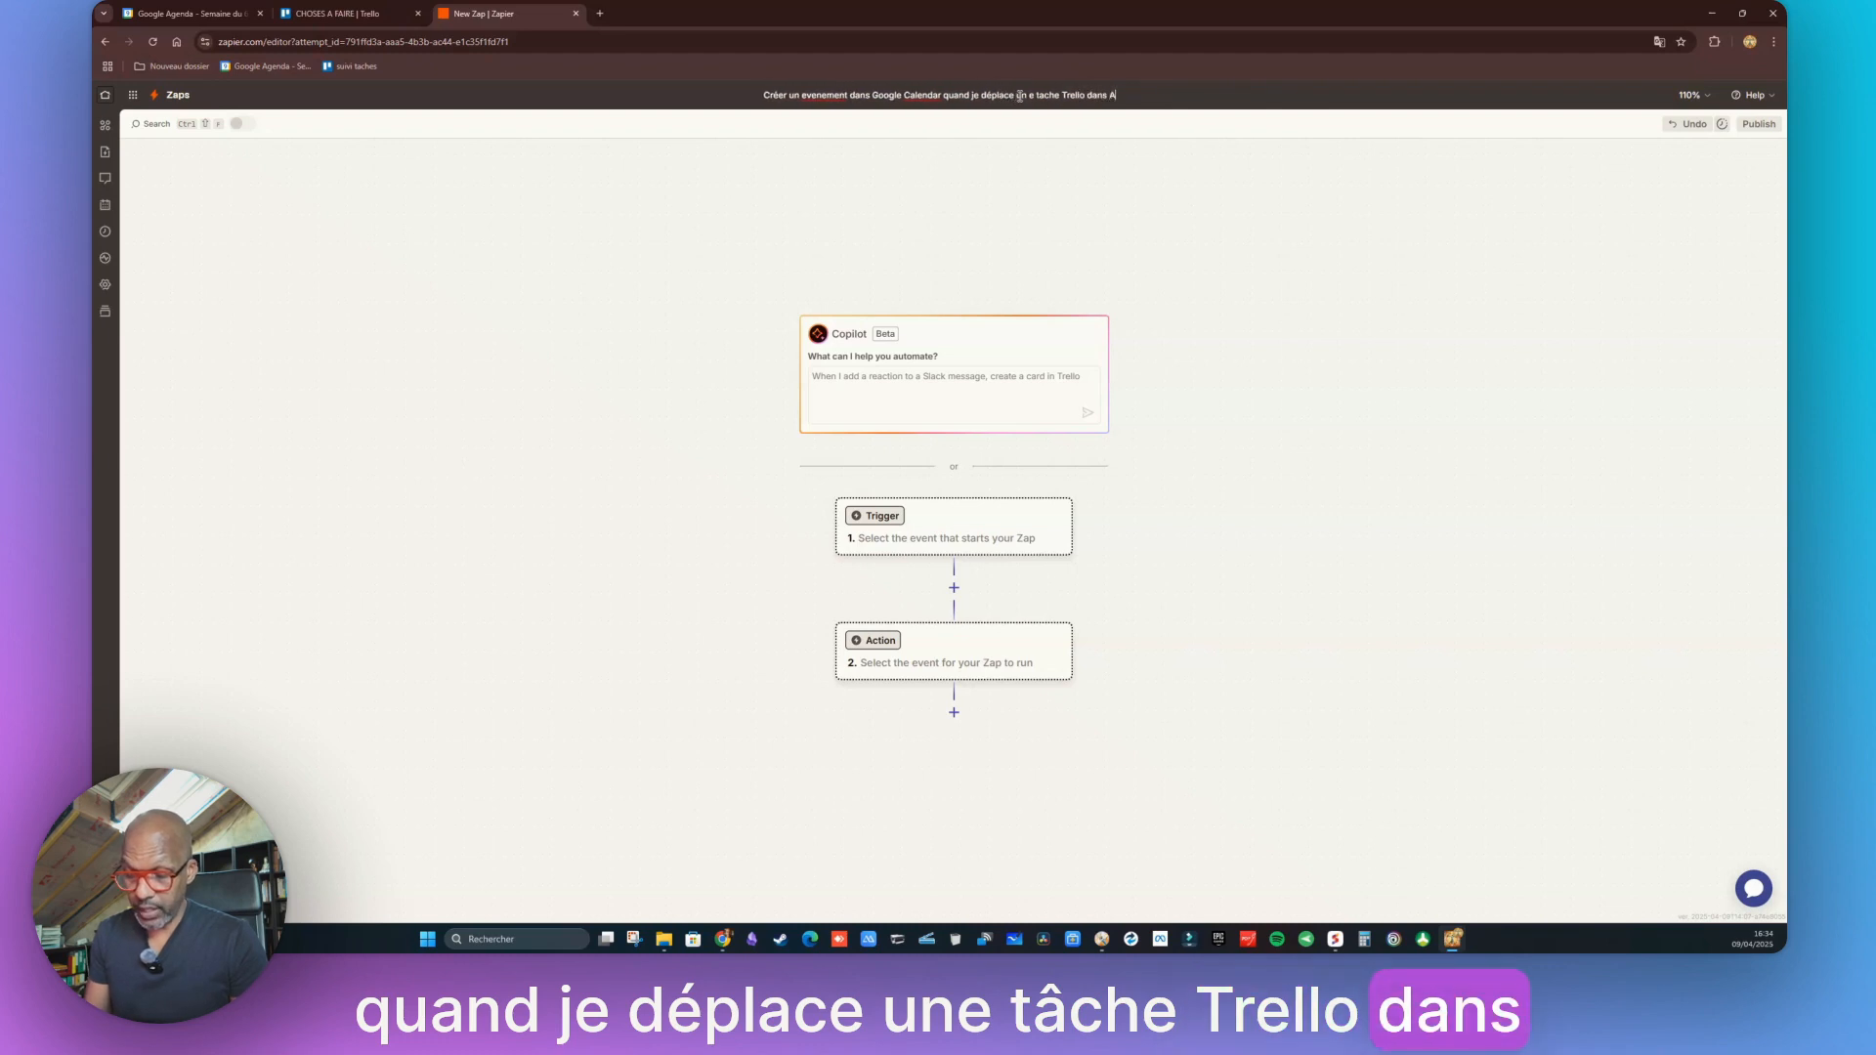
text(GENDA)
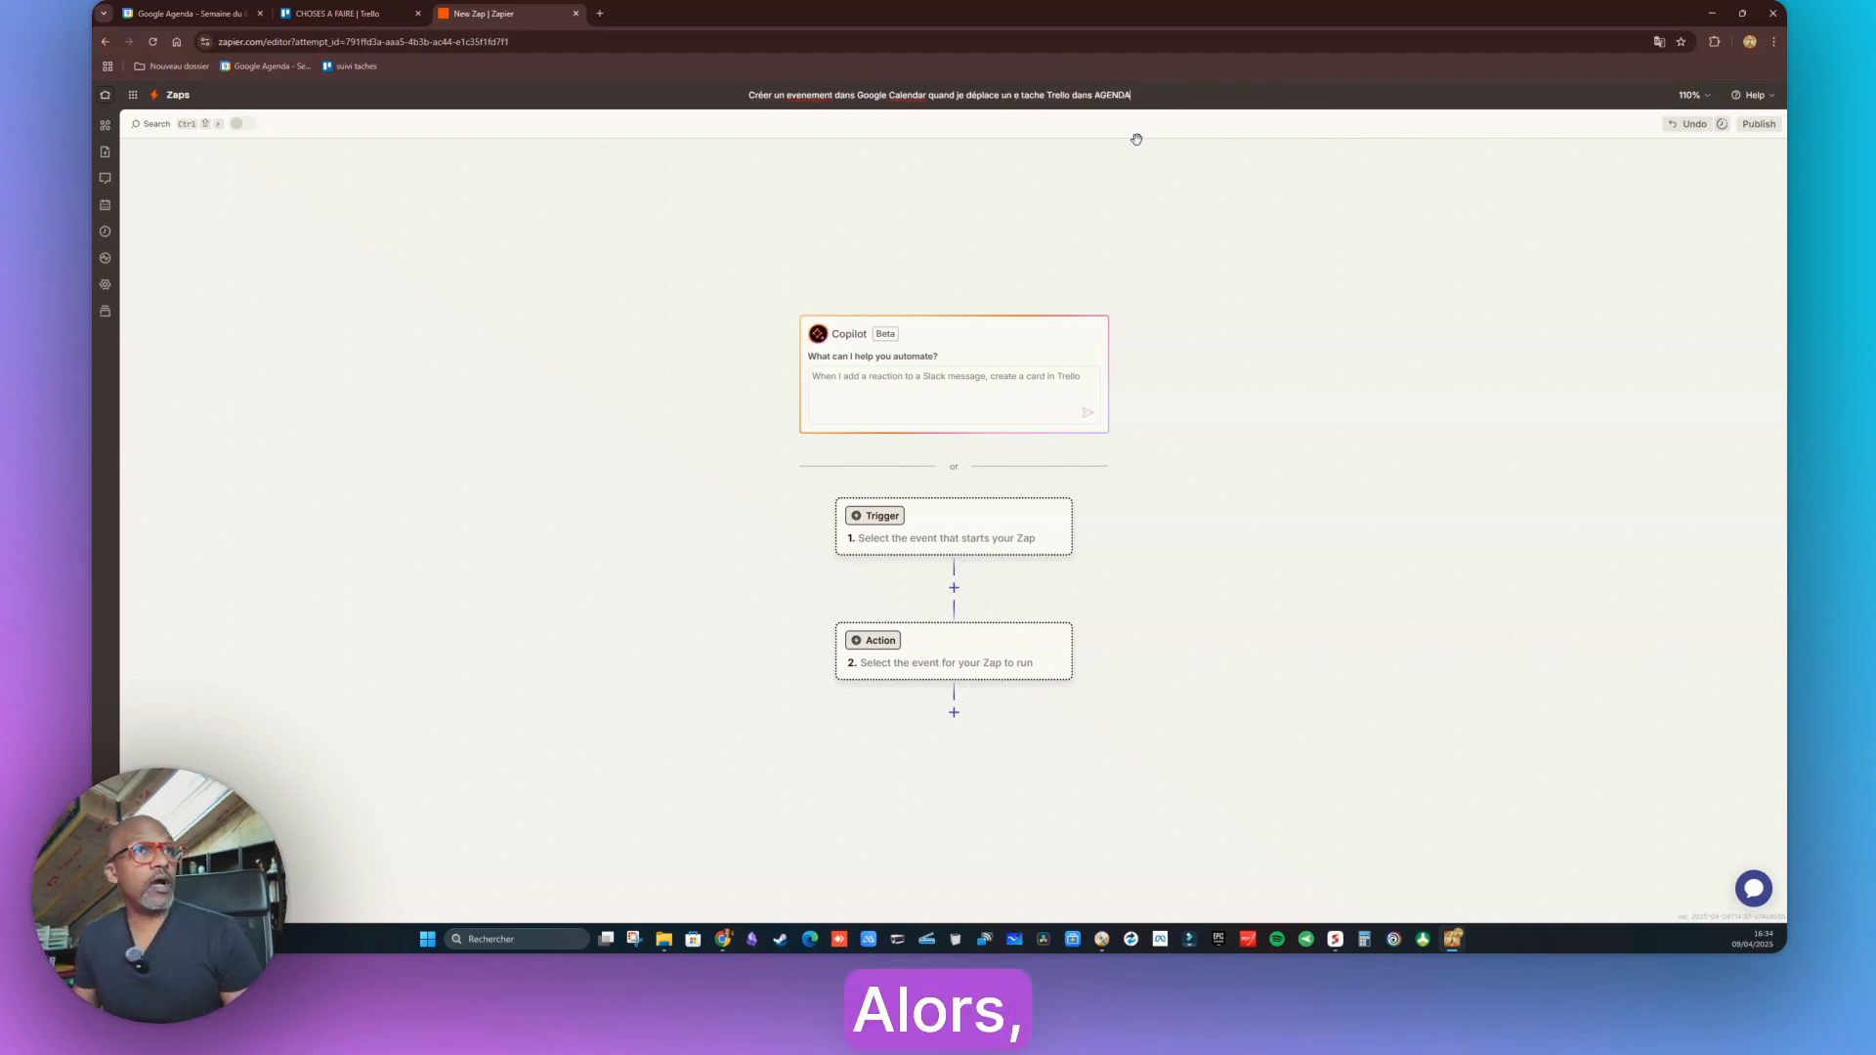
click(1307, 288)
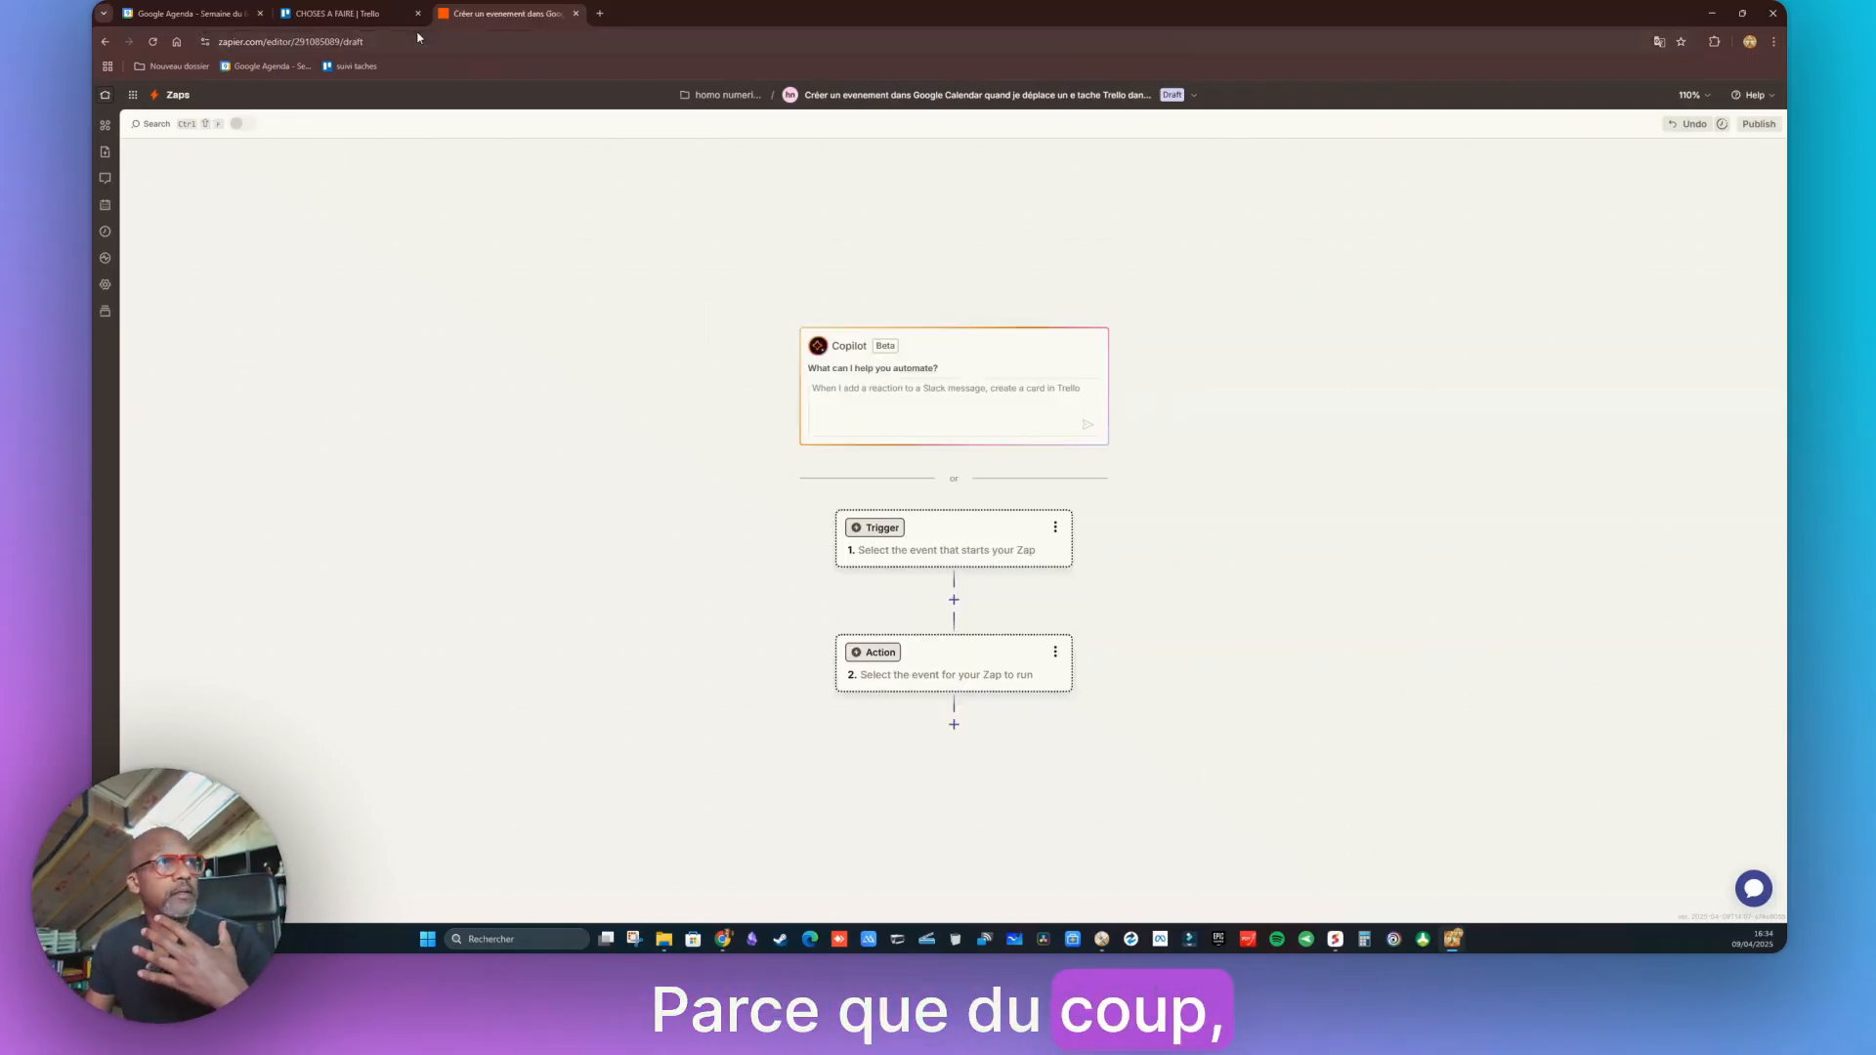
click(353, 21)
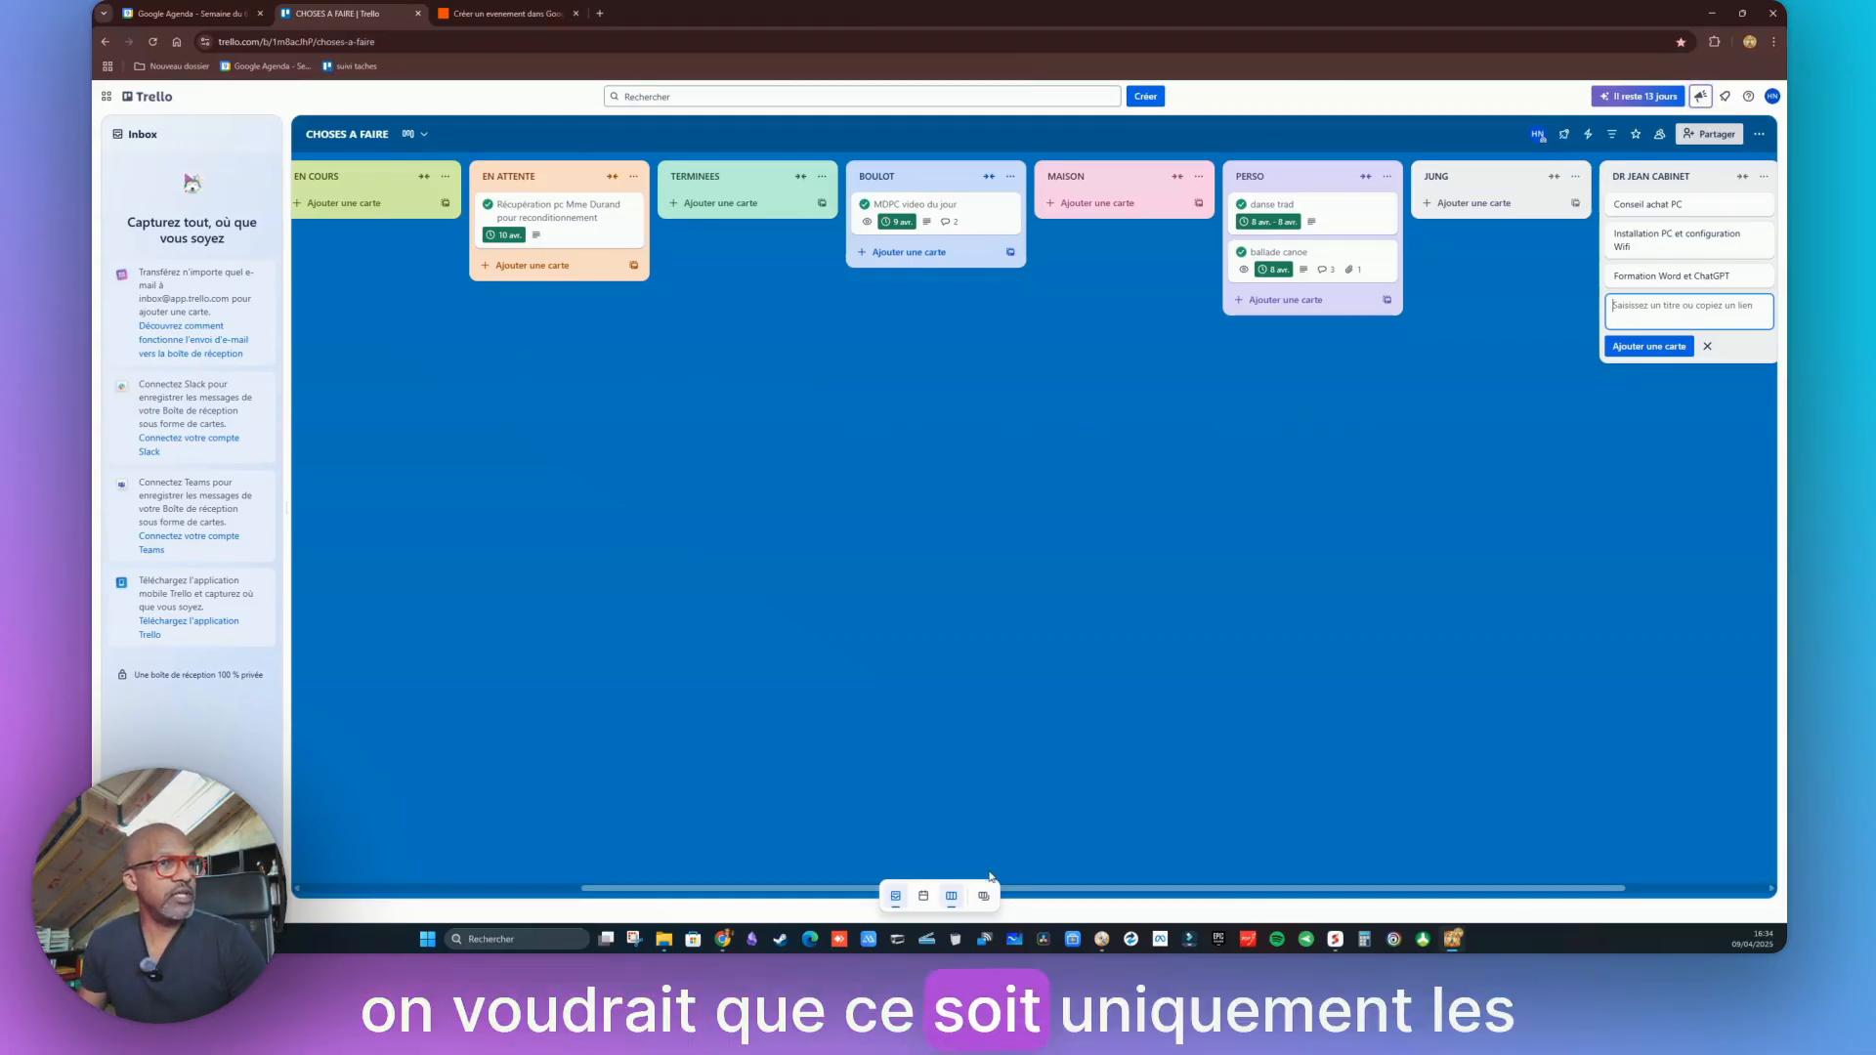
Scroll the Trello board to the A FAIRE and AGENDA lists, then return to the draft Zap
drag(1024, 890, 746, 889)
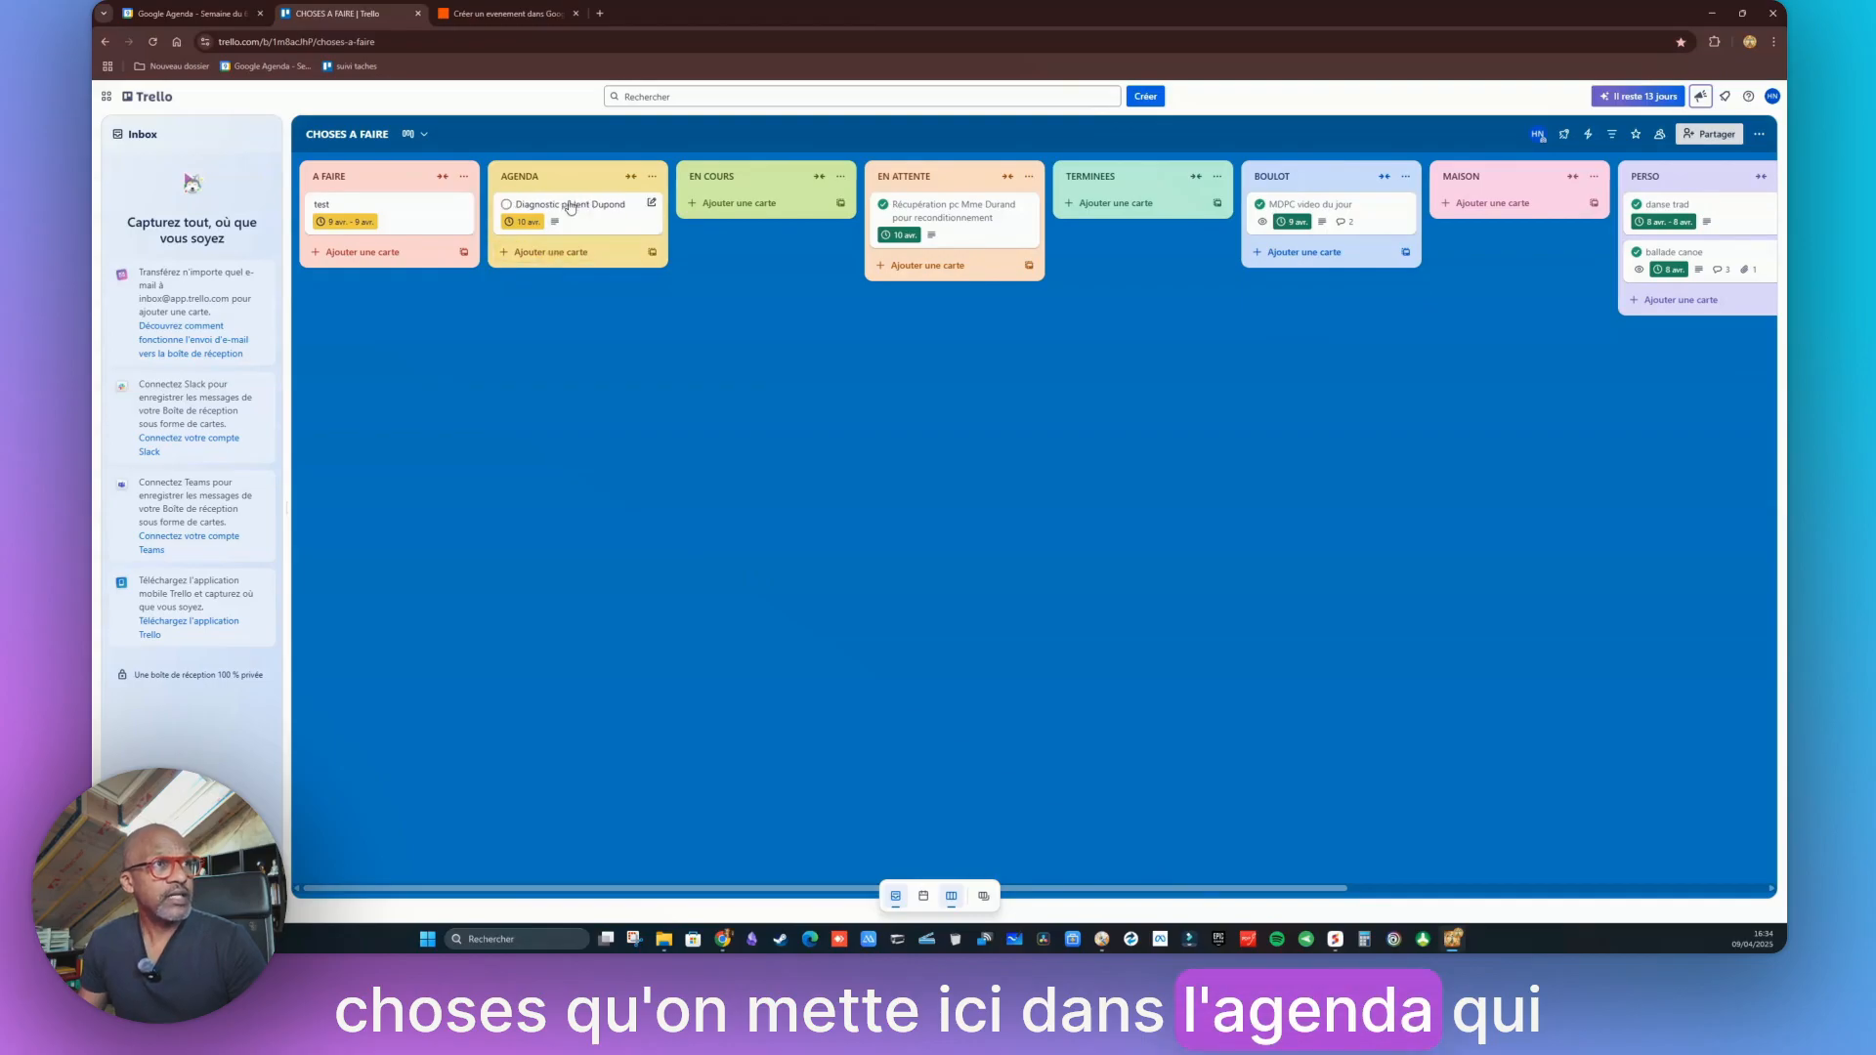
click(435, 10)
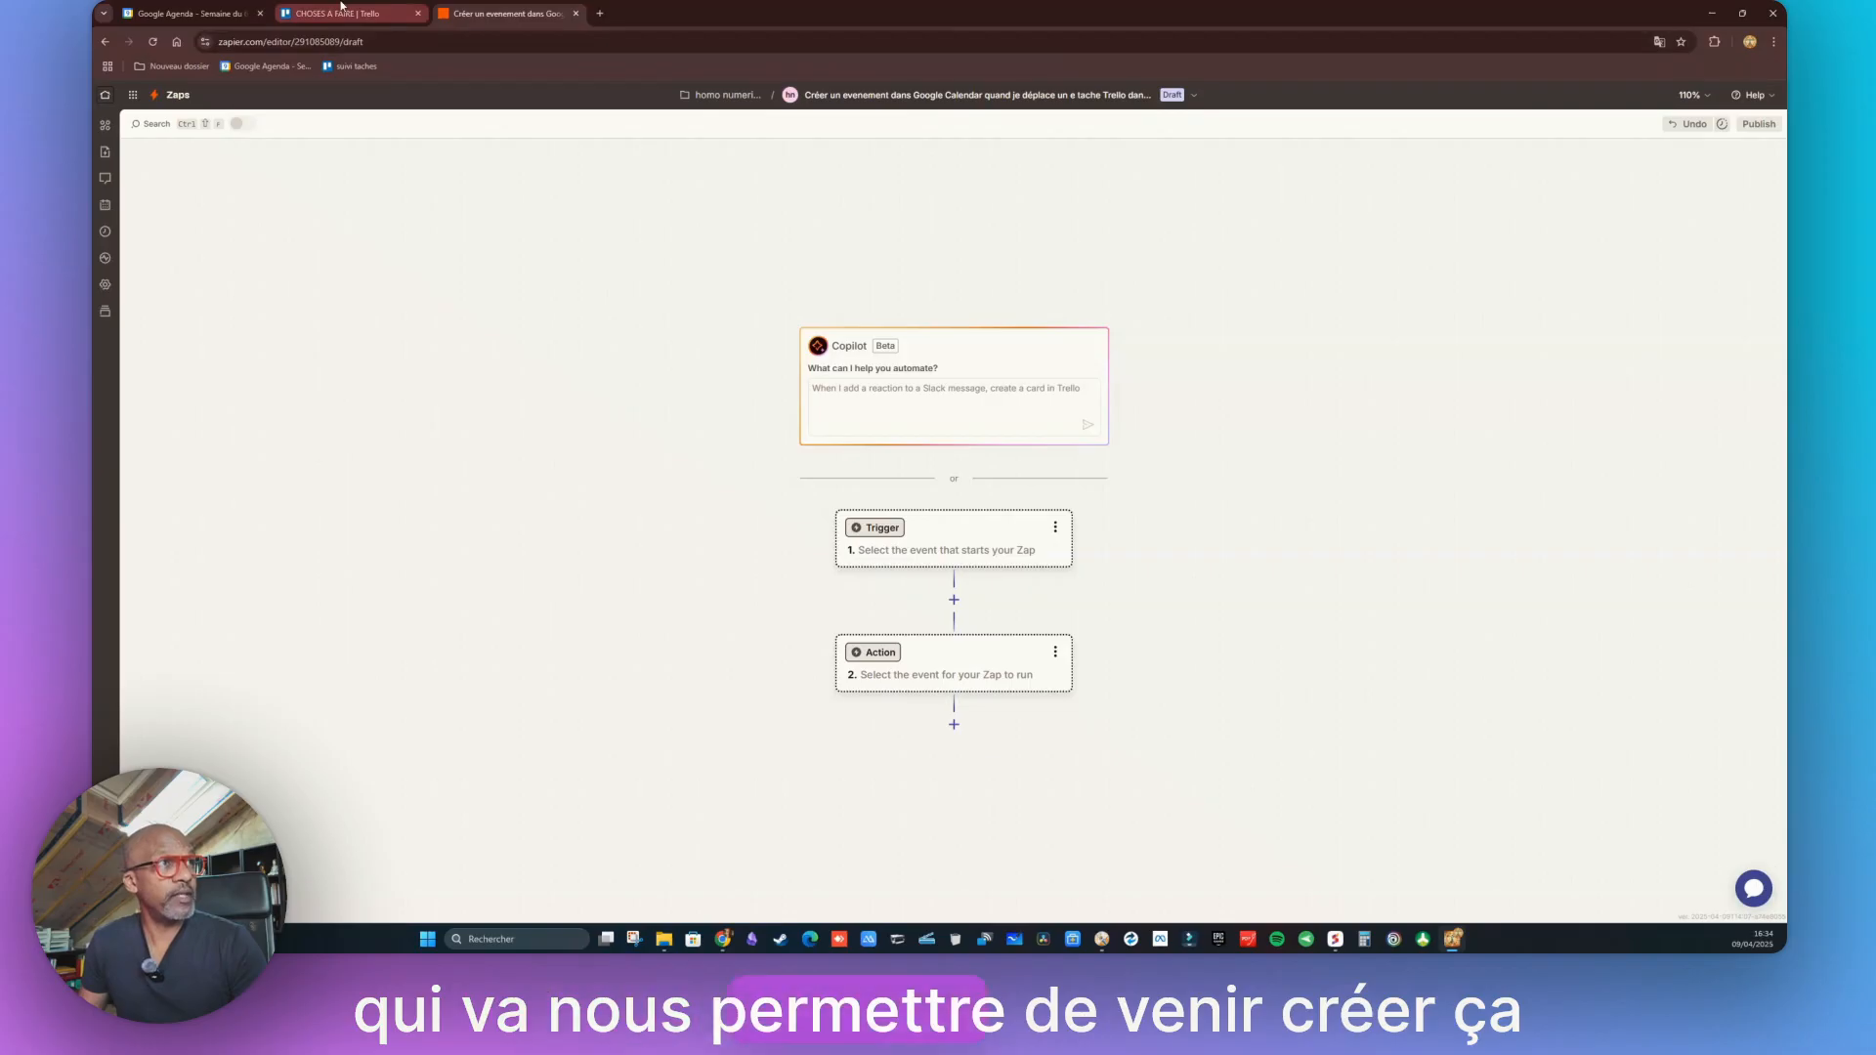
Check the April 2025 week in Google Calendar, then return to the CHOSES A FAIRE board
click(186, 13)
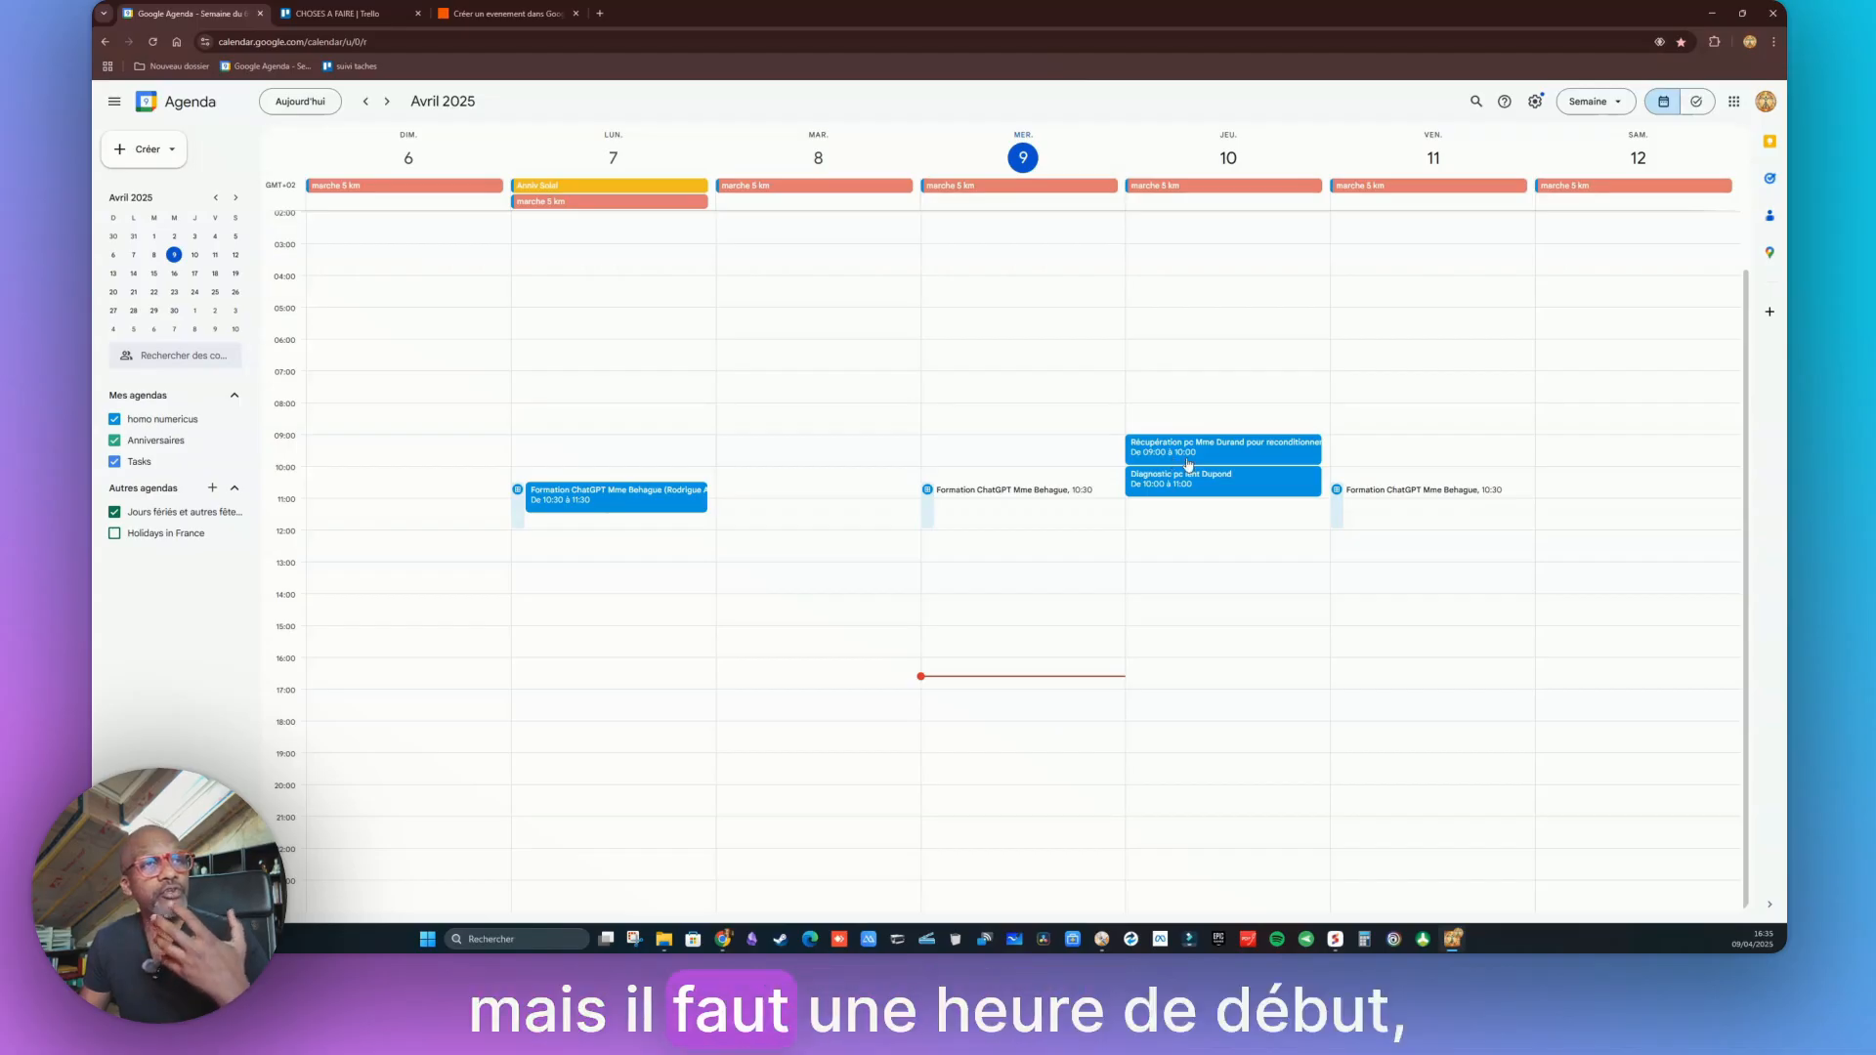
click(337, 12)
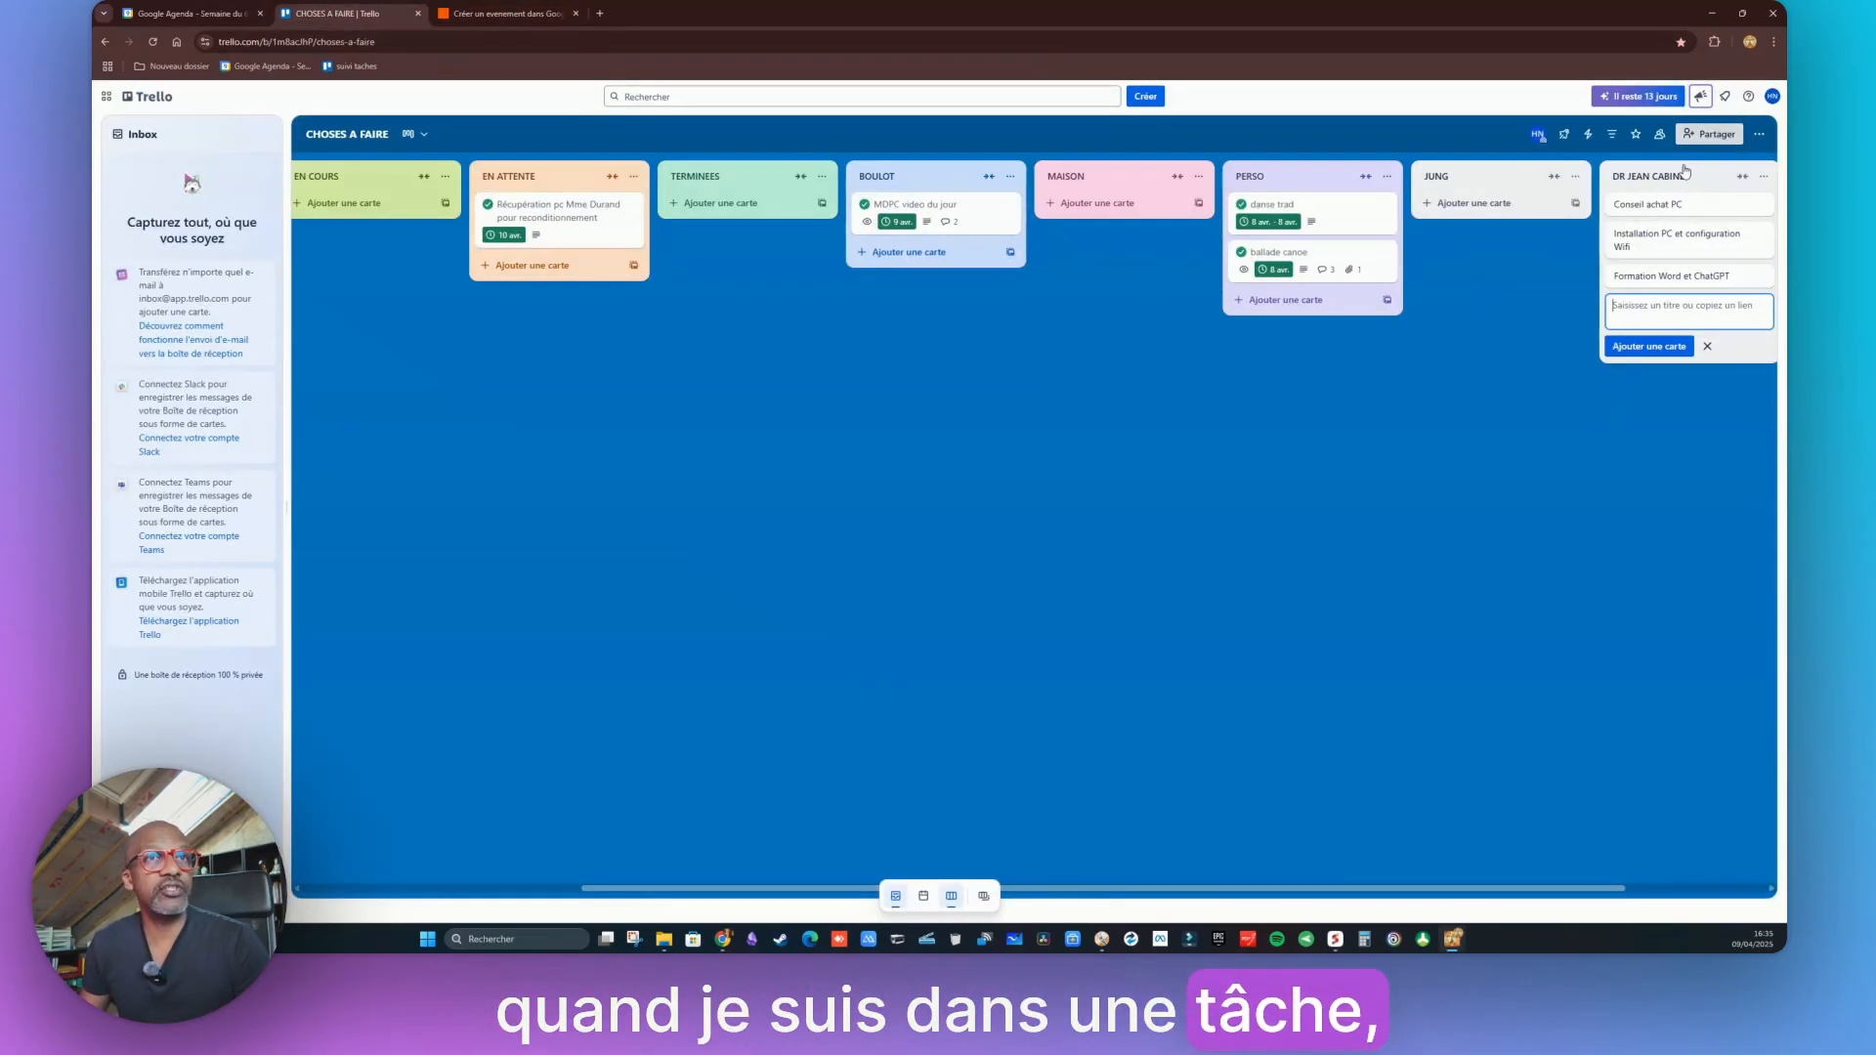
Set the Conseil achat PC card's start and due dates to 11/04/2025, due at 11:00
click(1672, 205)
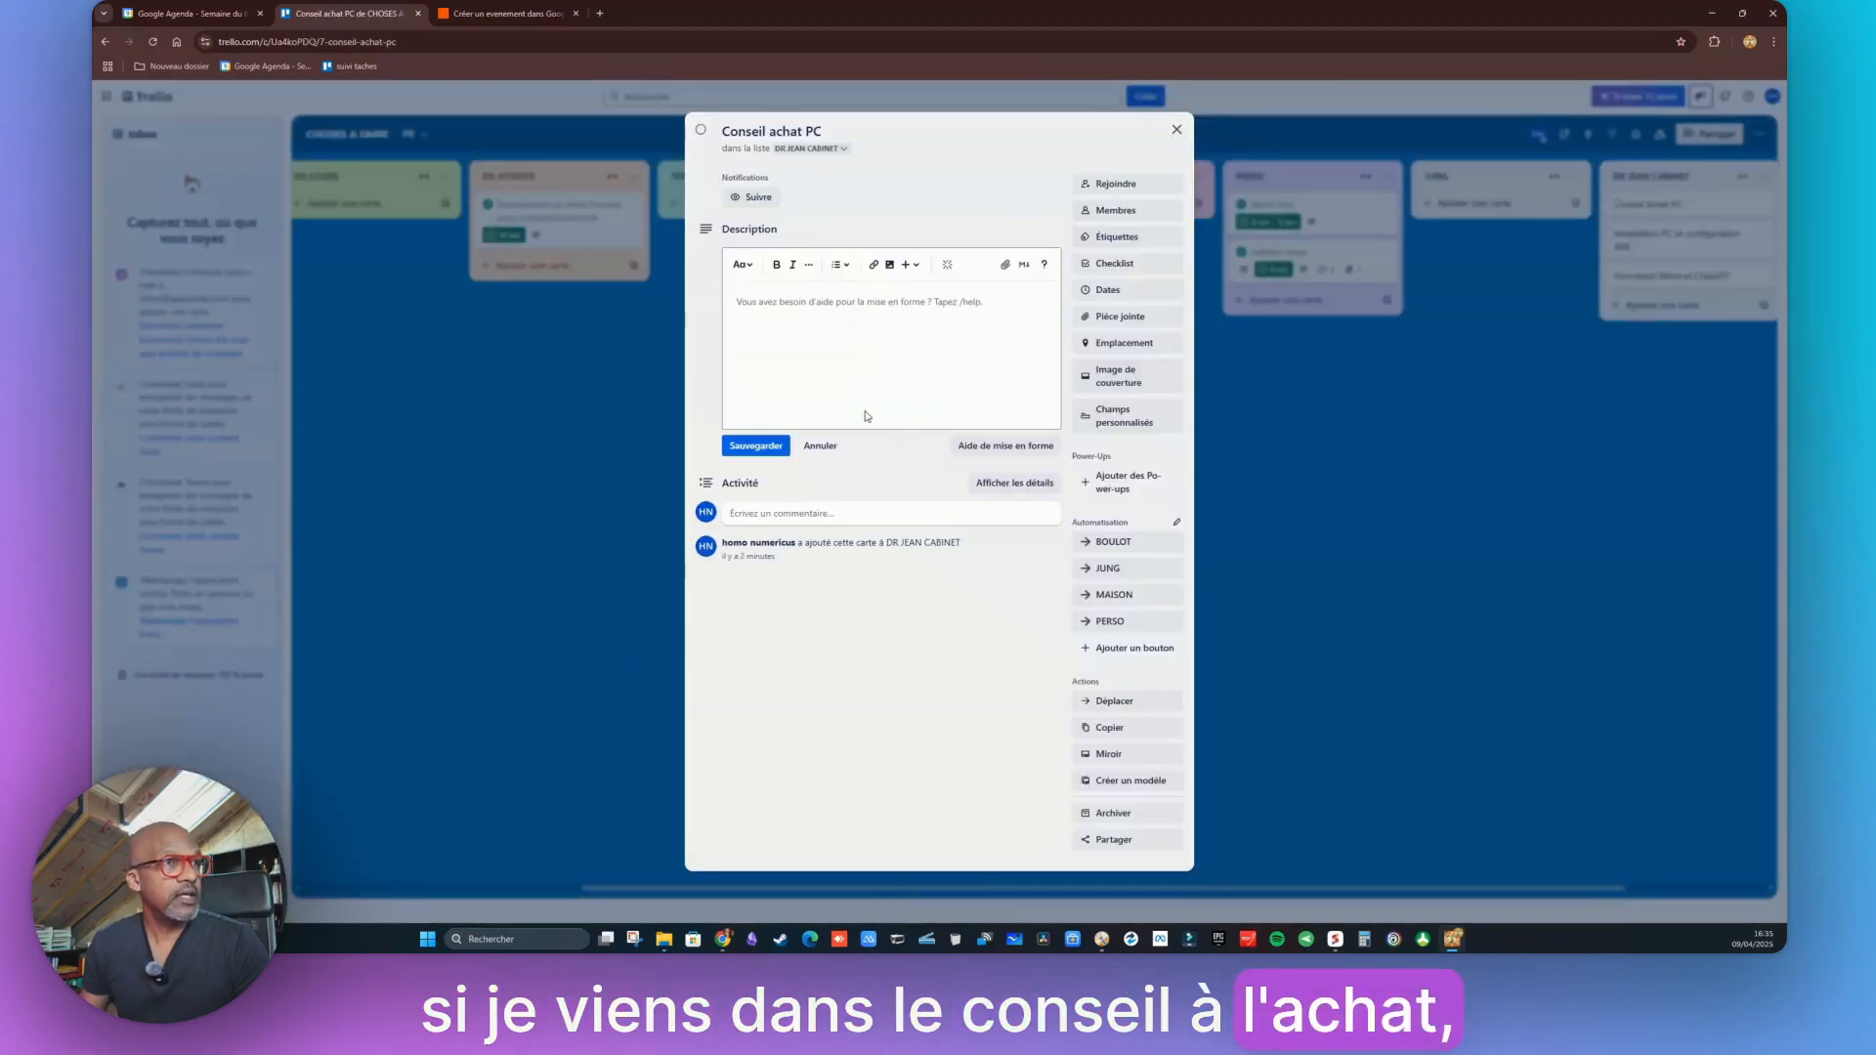
click(1103, 293)
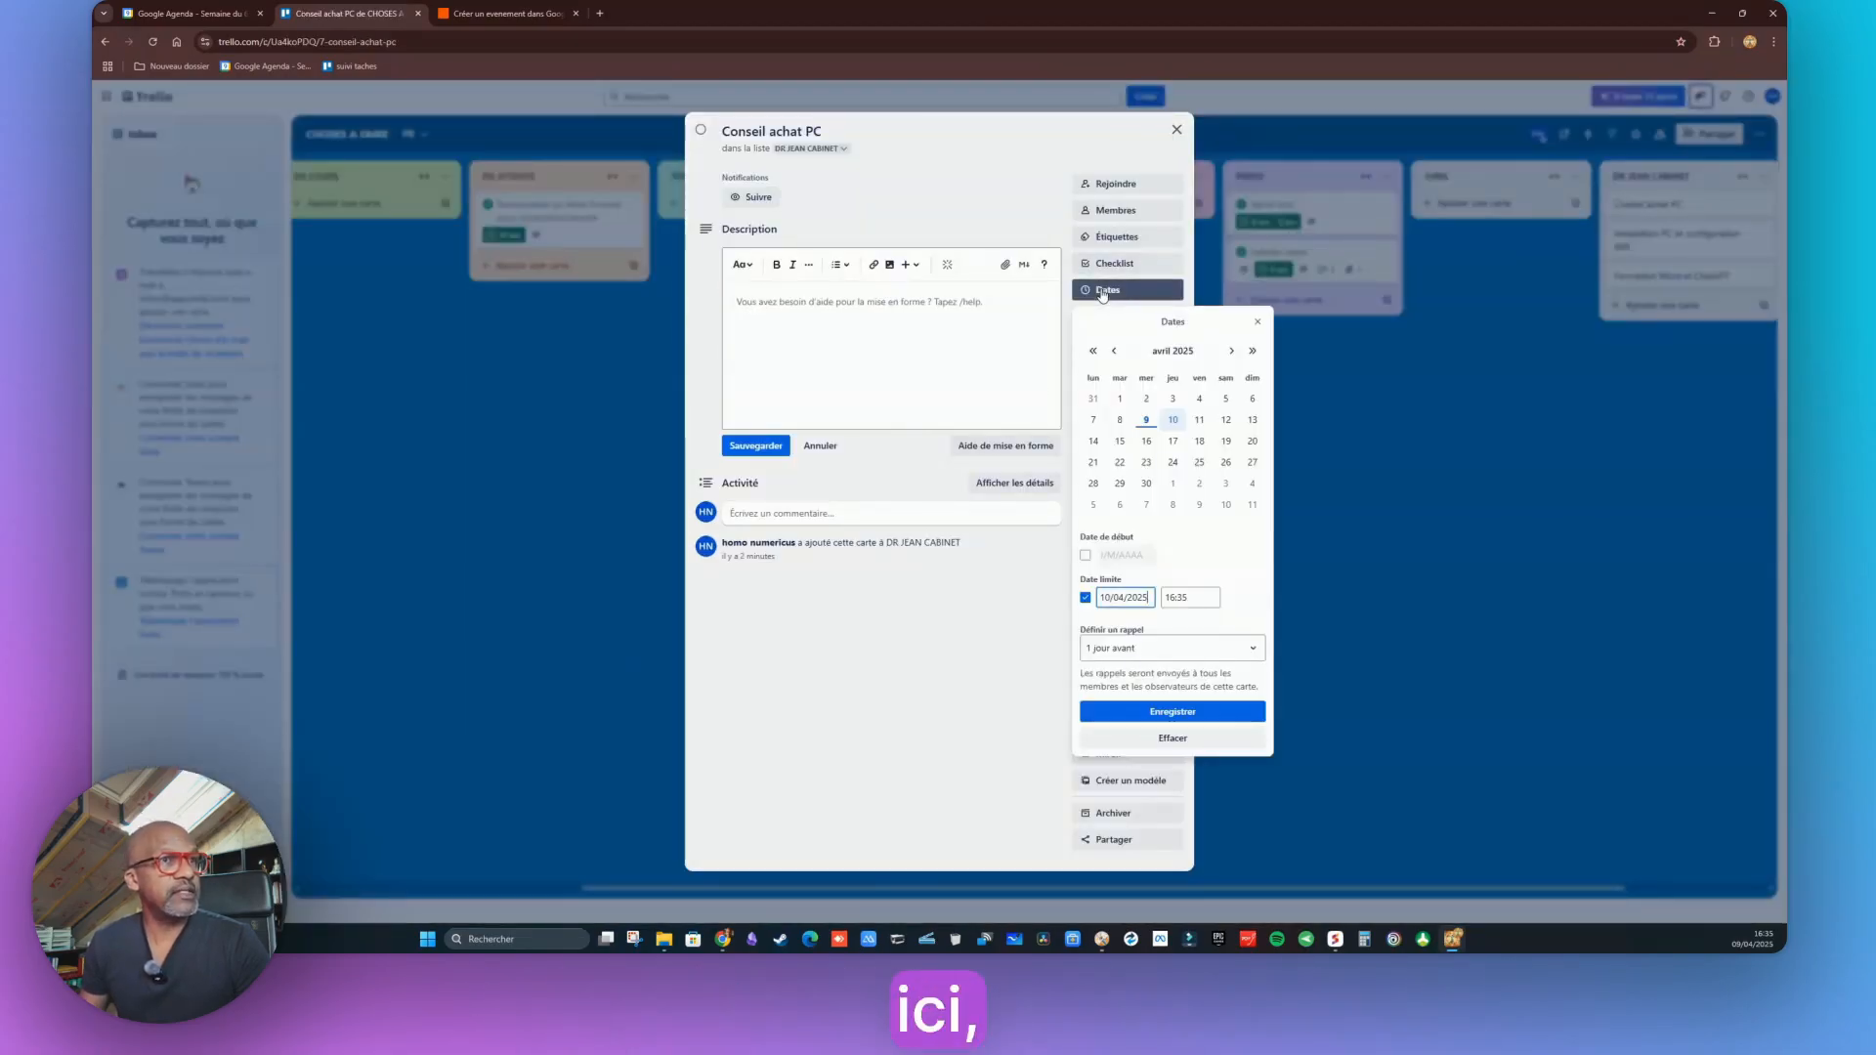
click(1085, 555)
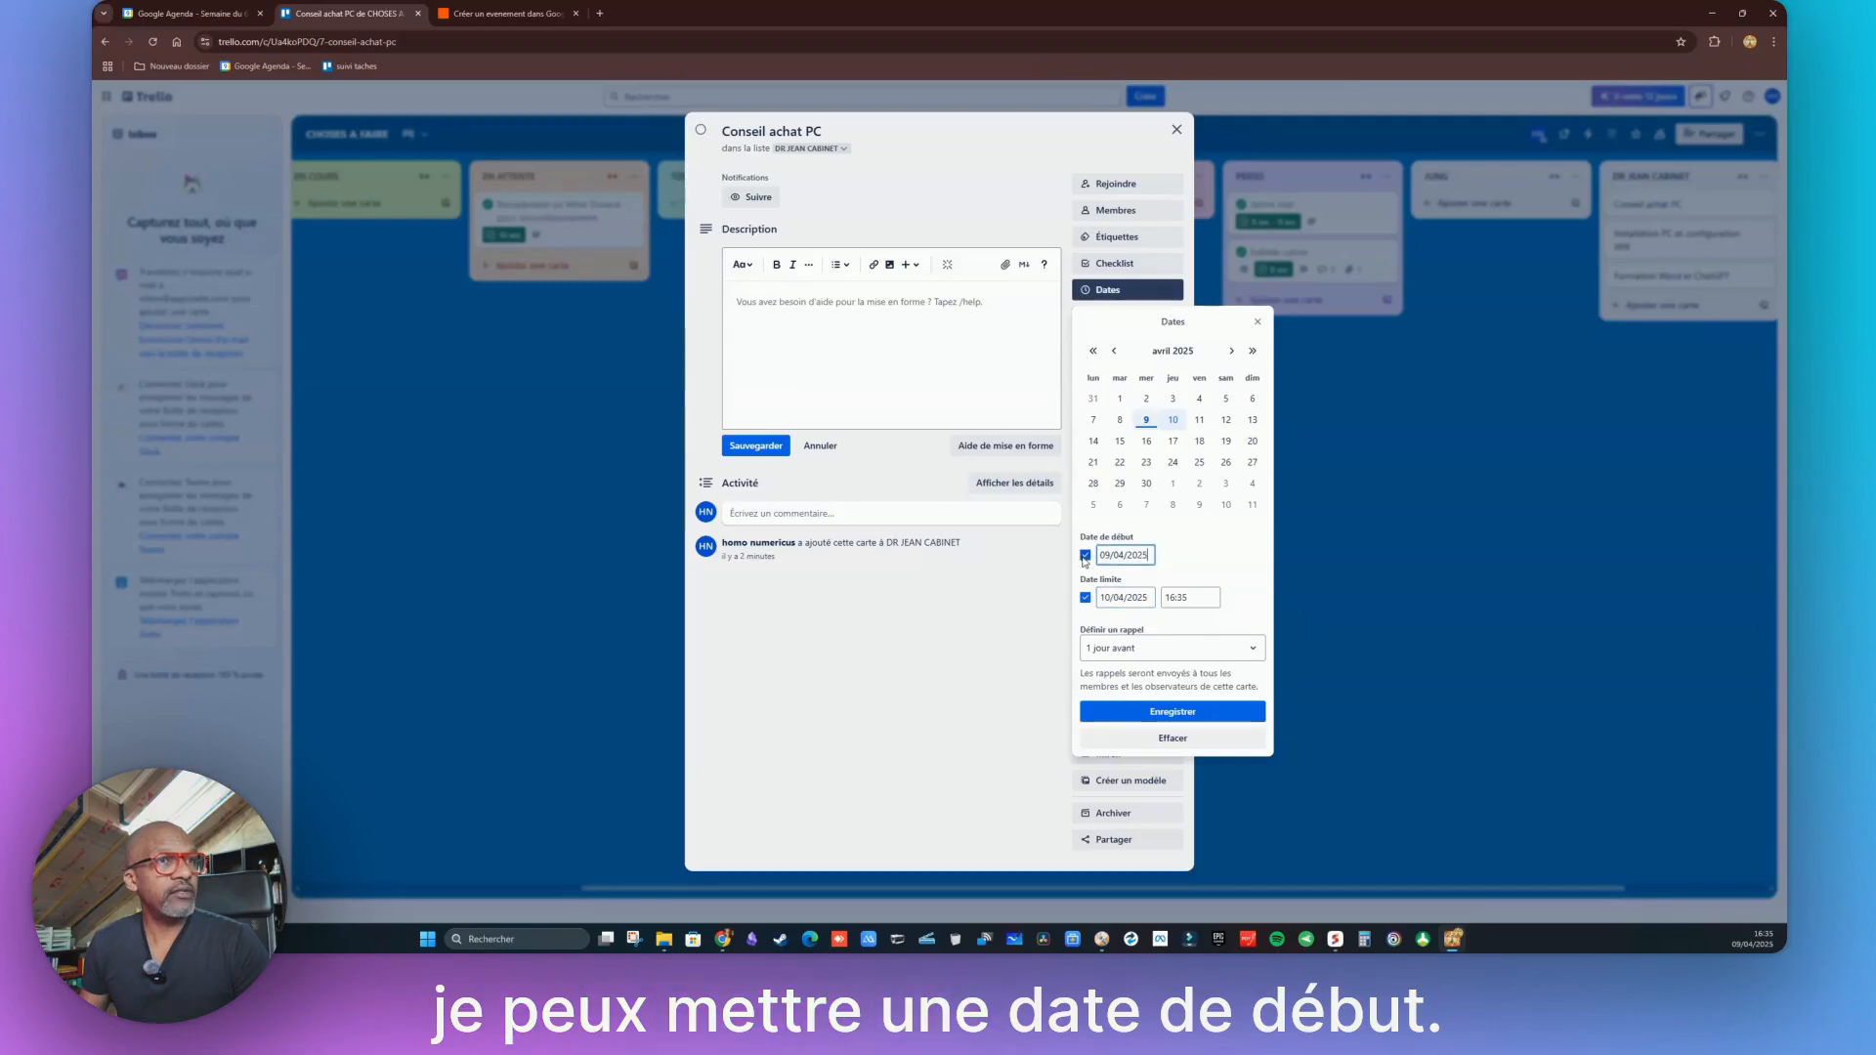
click(1198, 426)
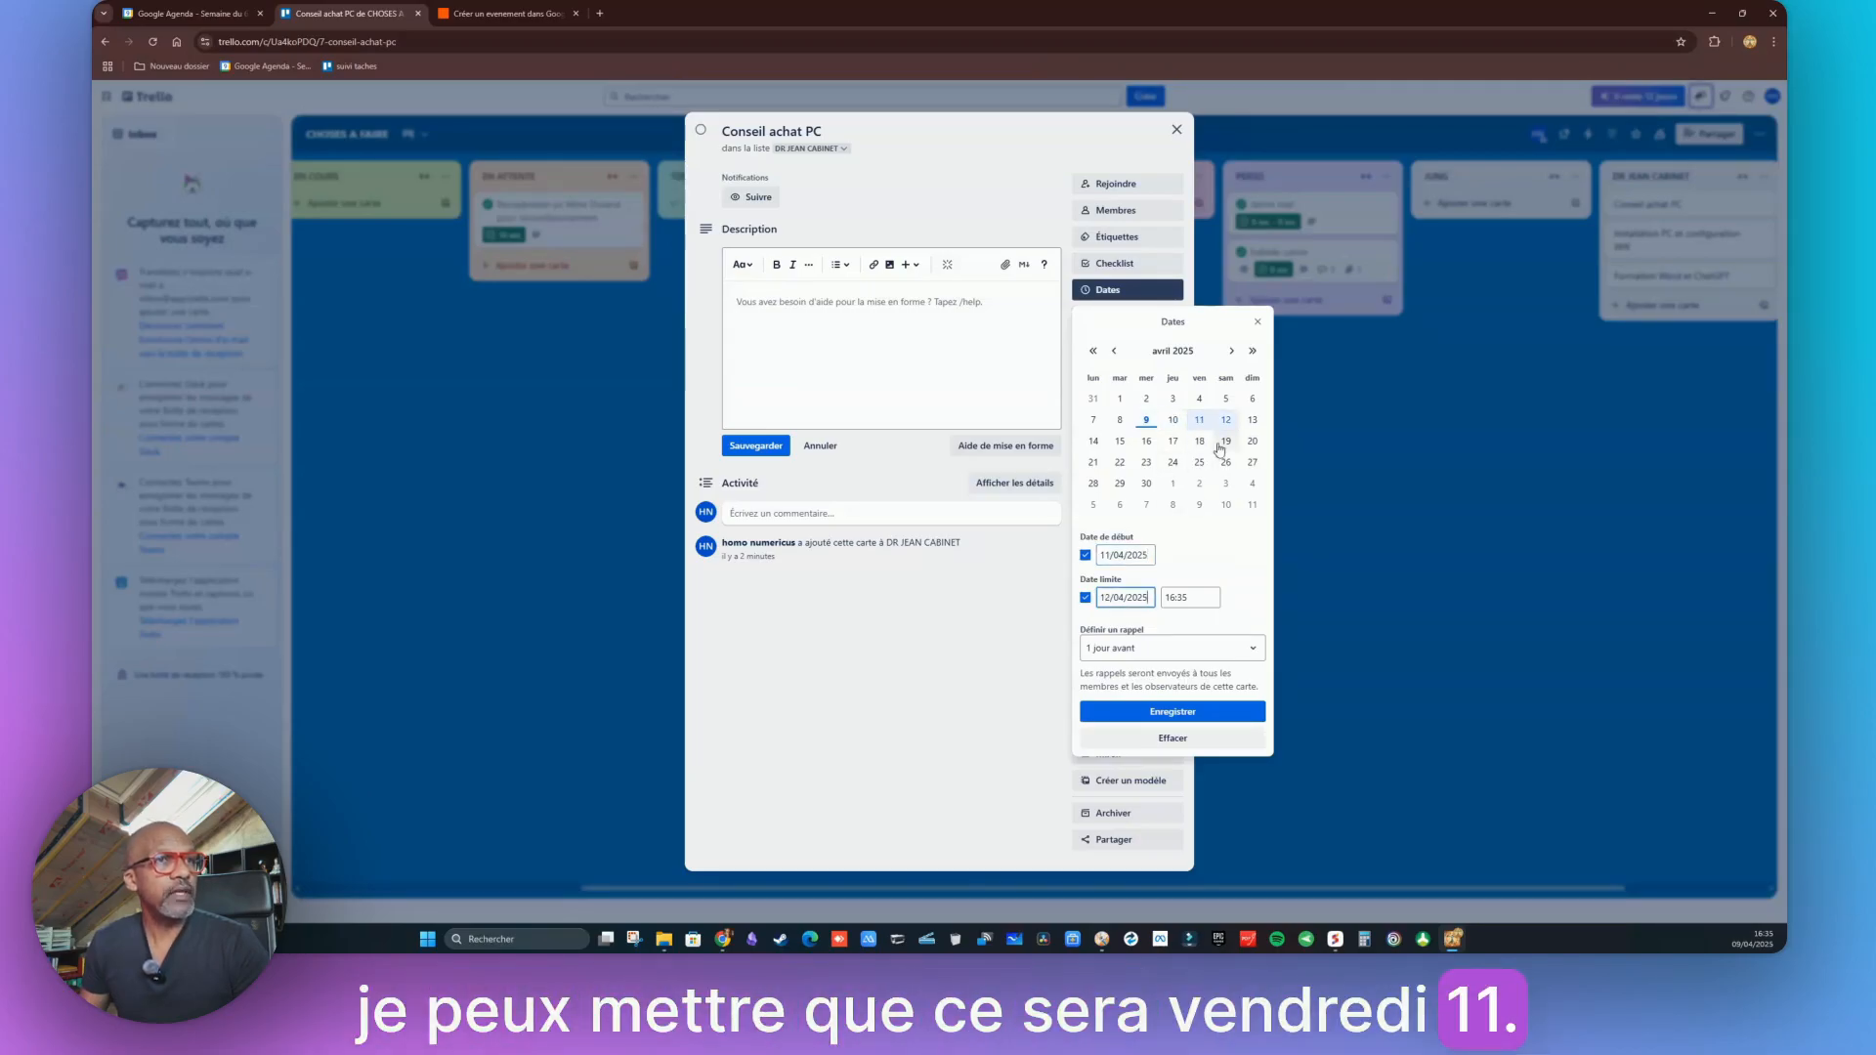
click(1199, 422)
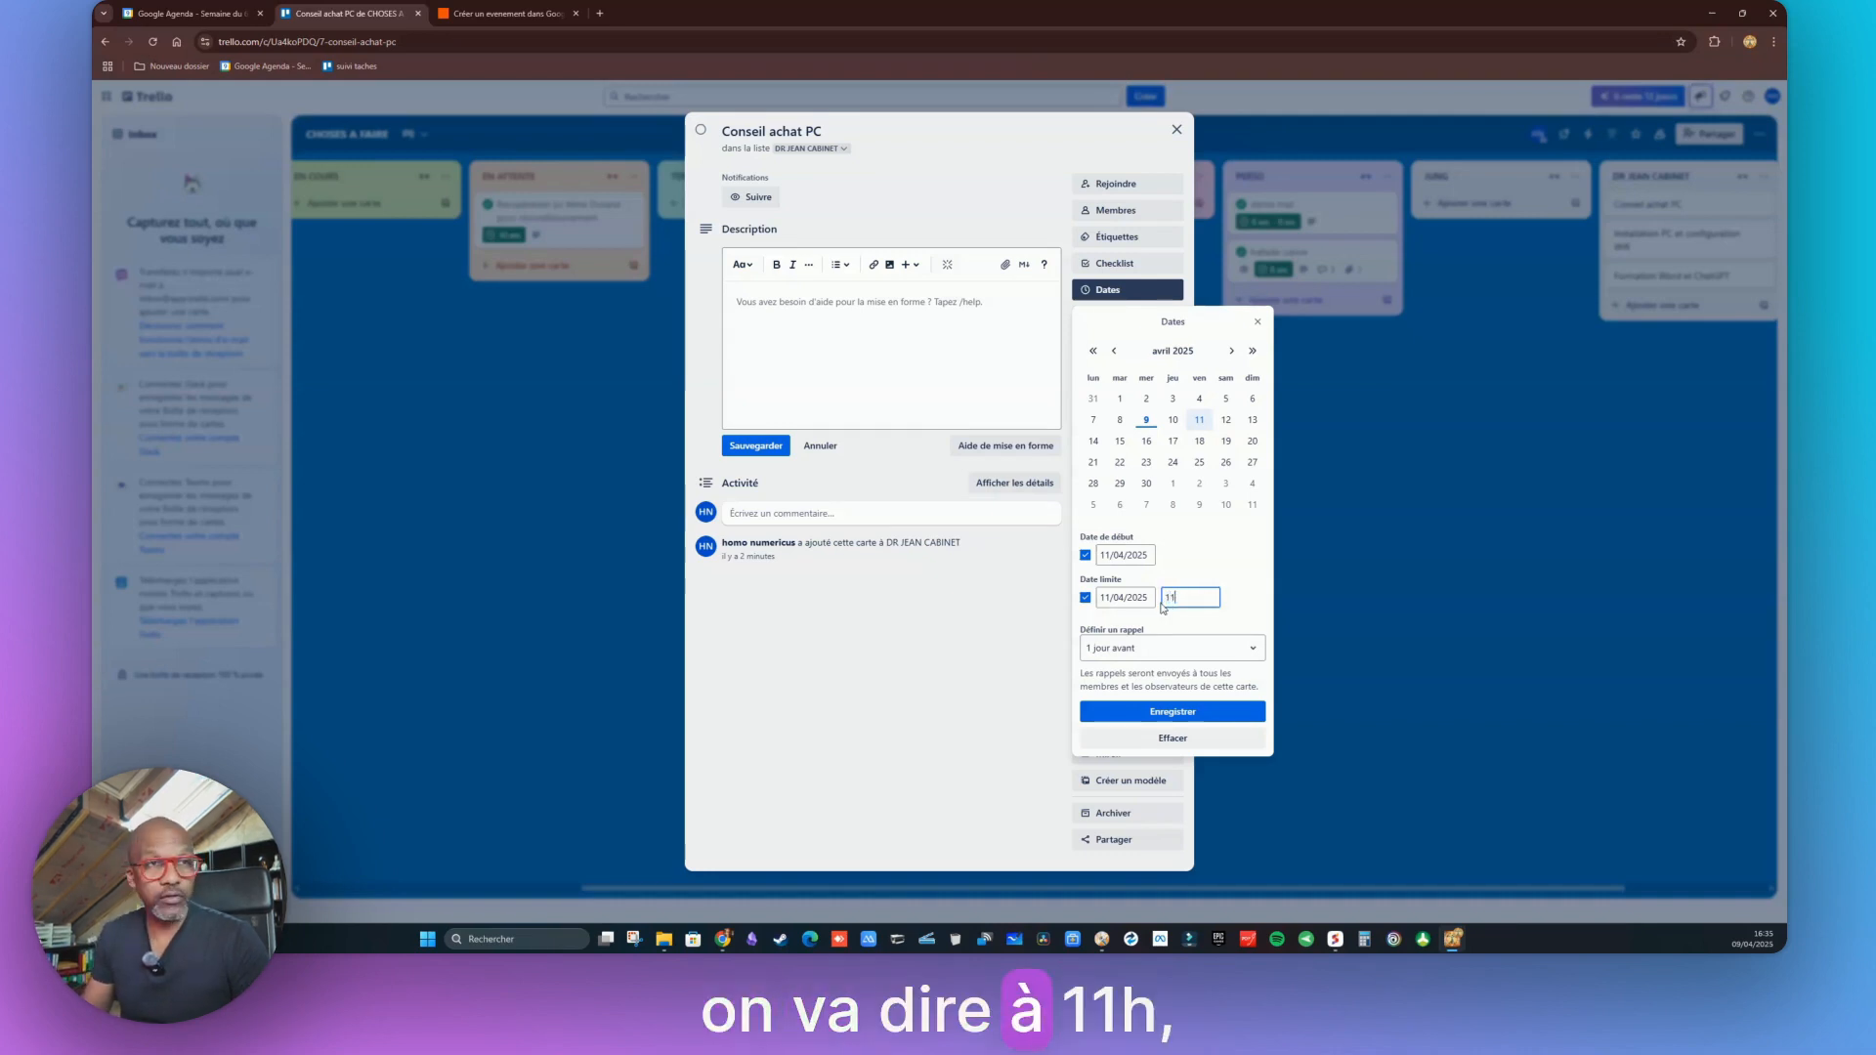
text(00)
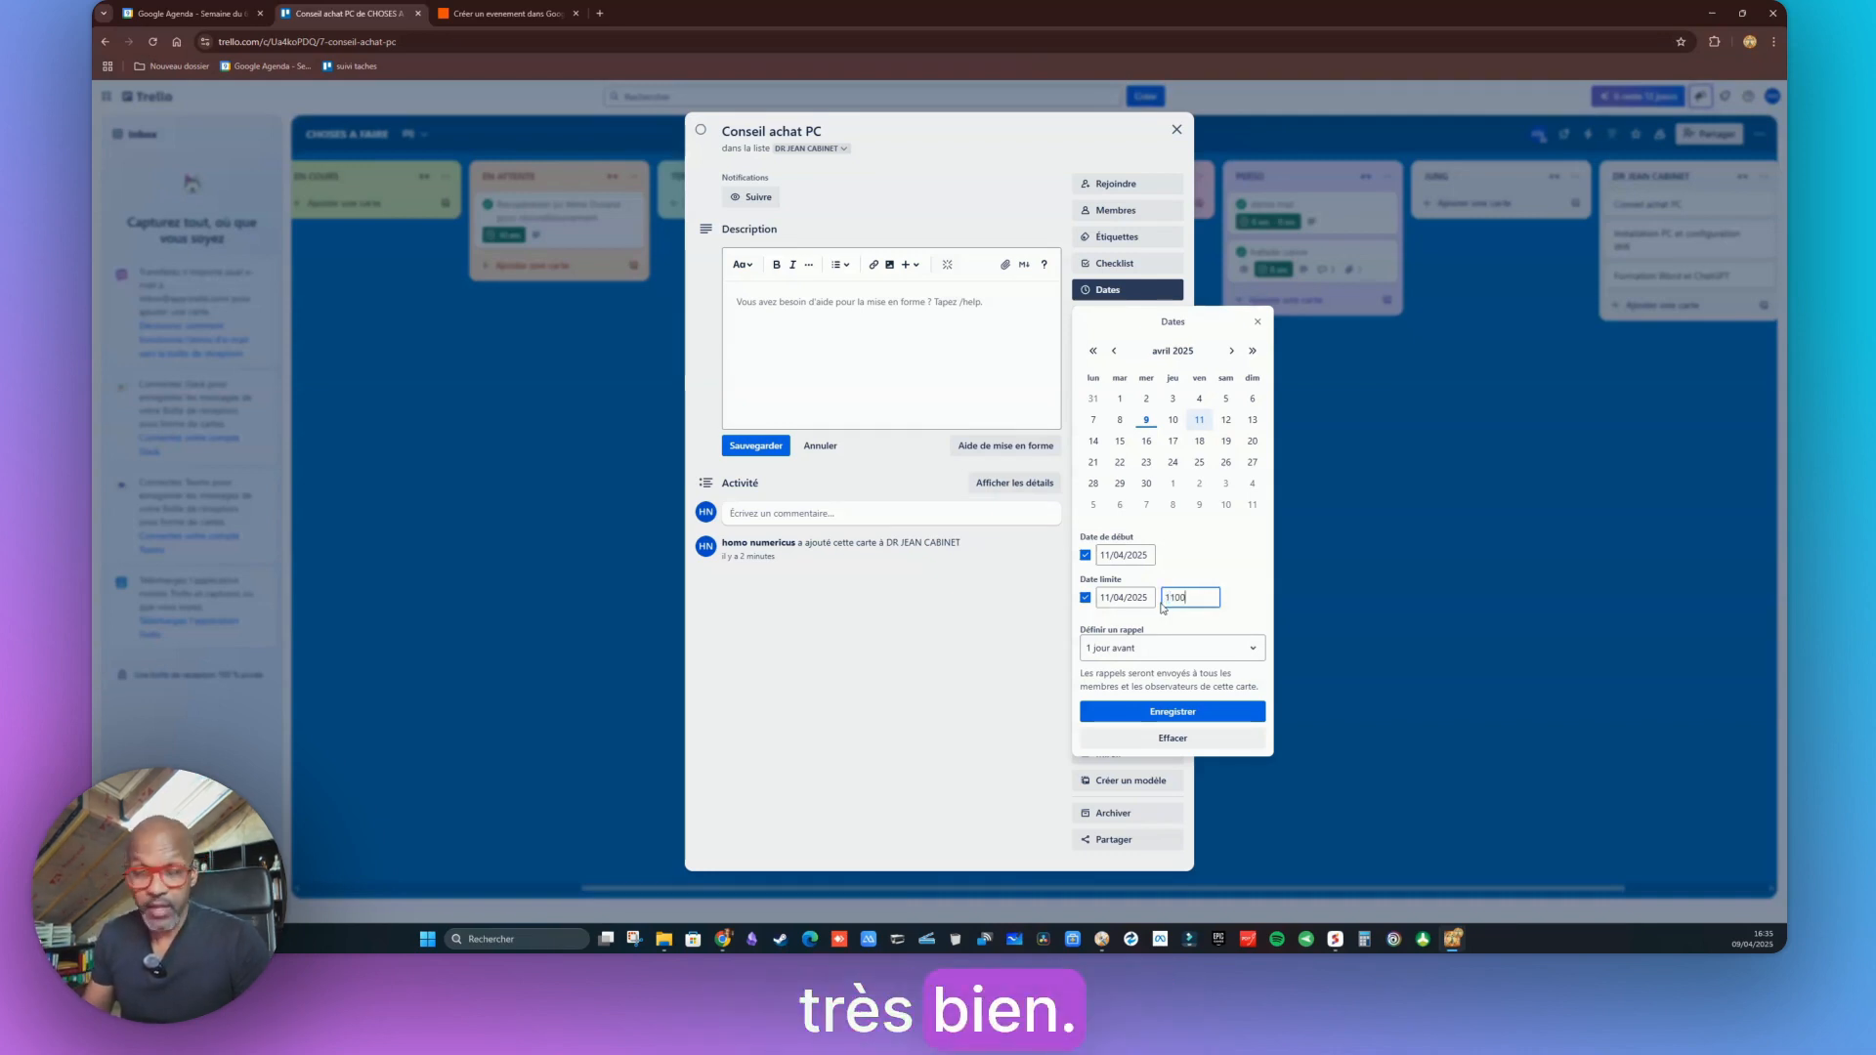
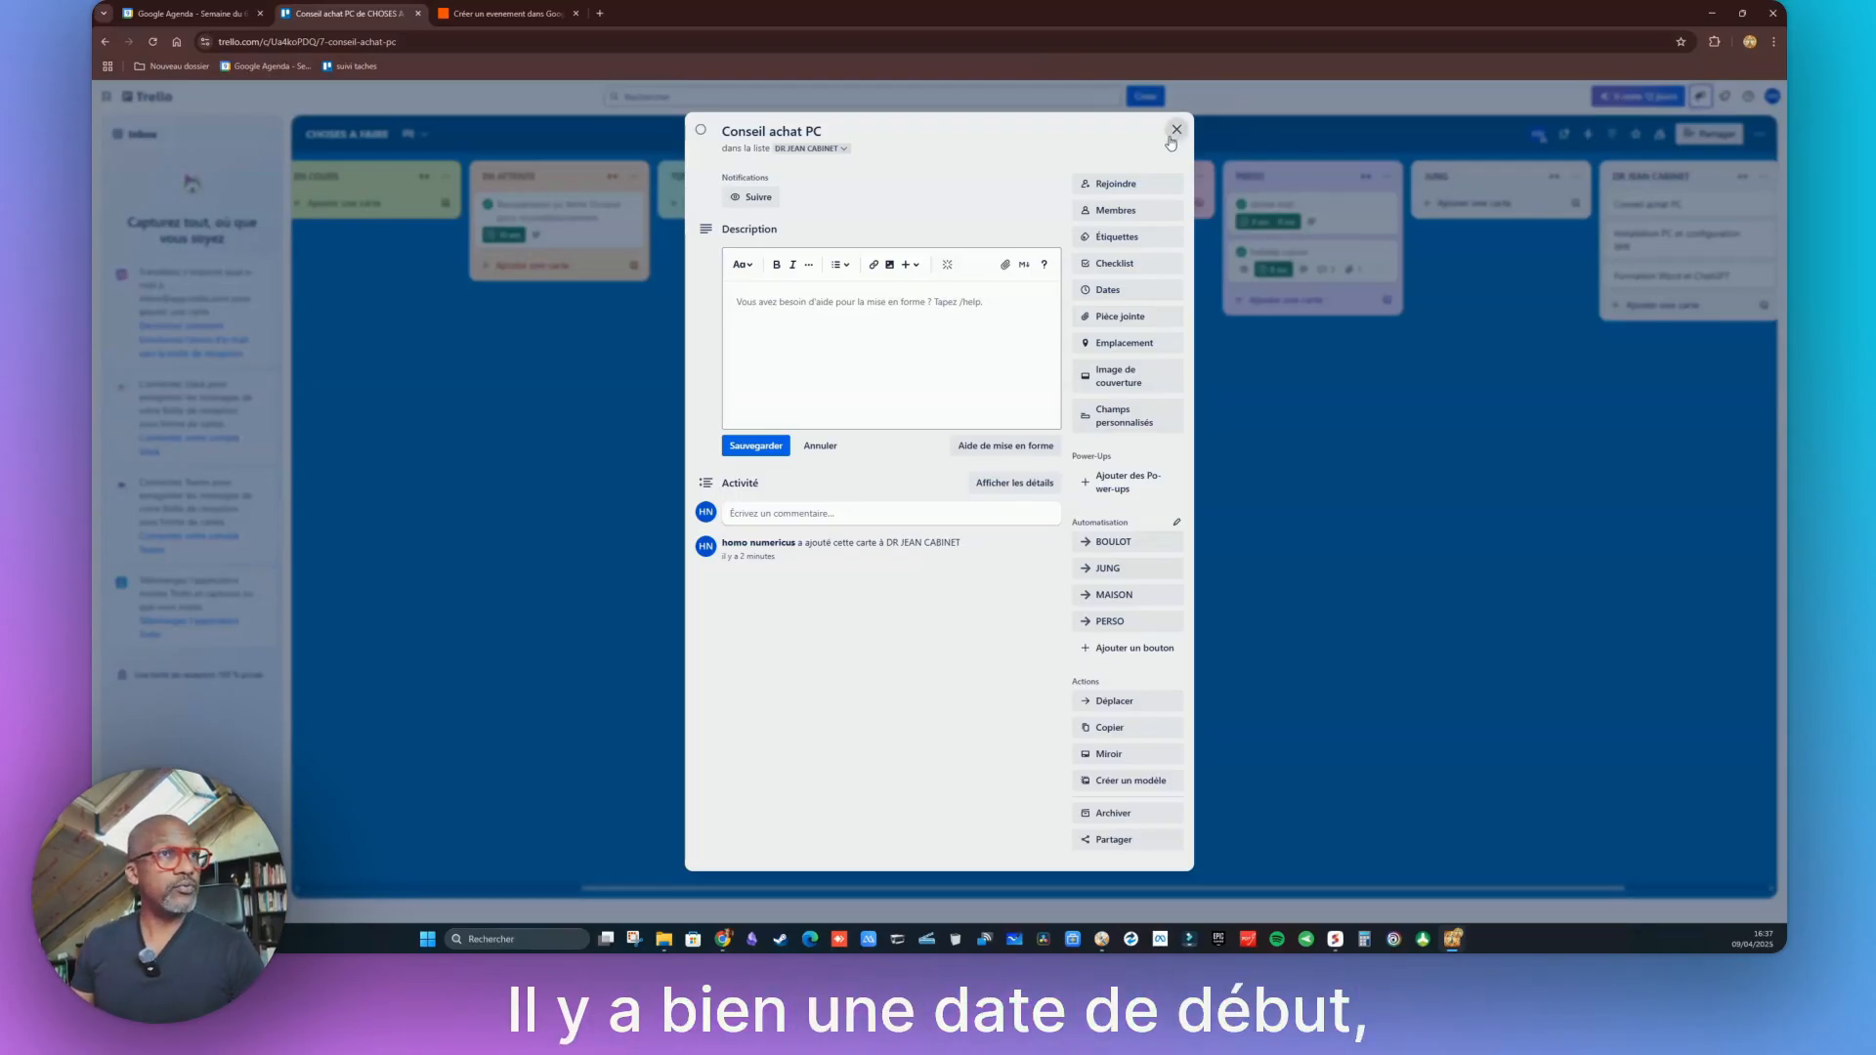
Reopen the Conseil achat PC card to confirm its 11 April 09:00–11:00 dates, then close it
click(1176, 129)
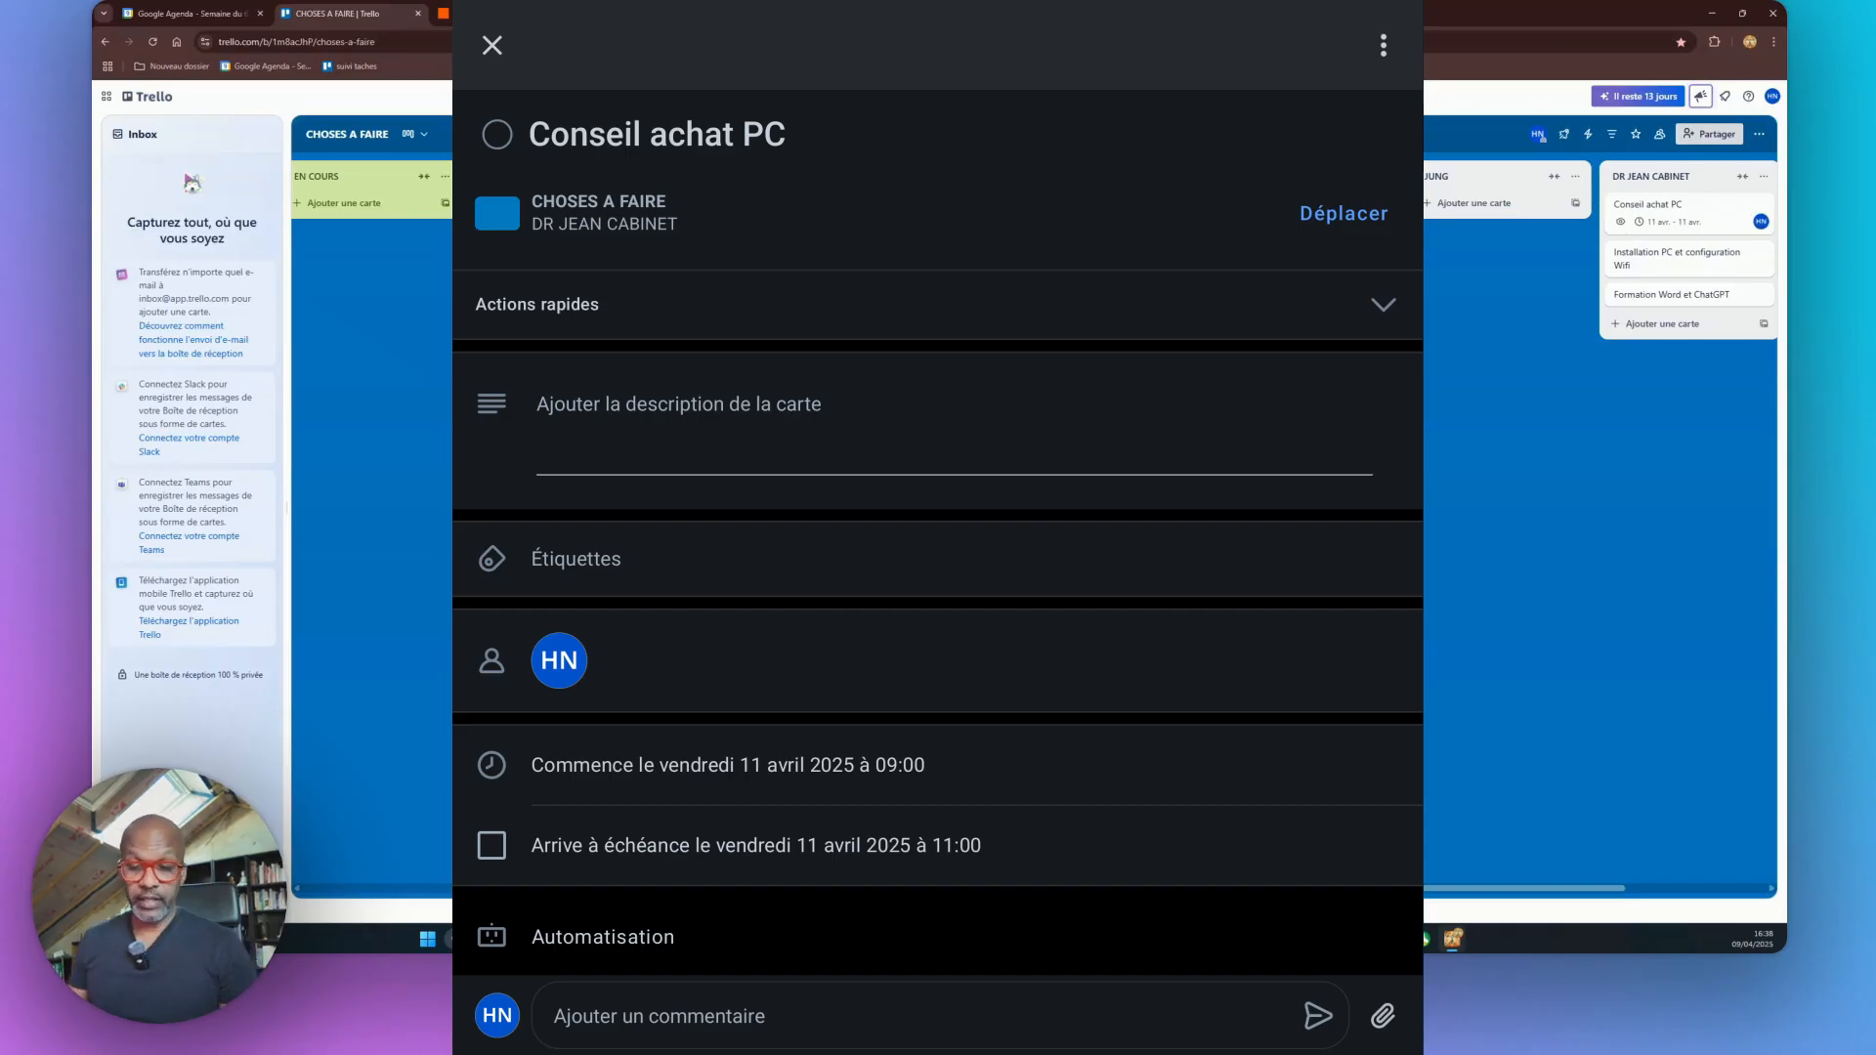
click(1662, 206)
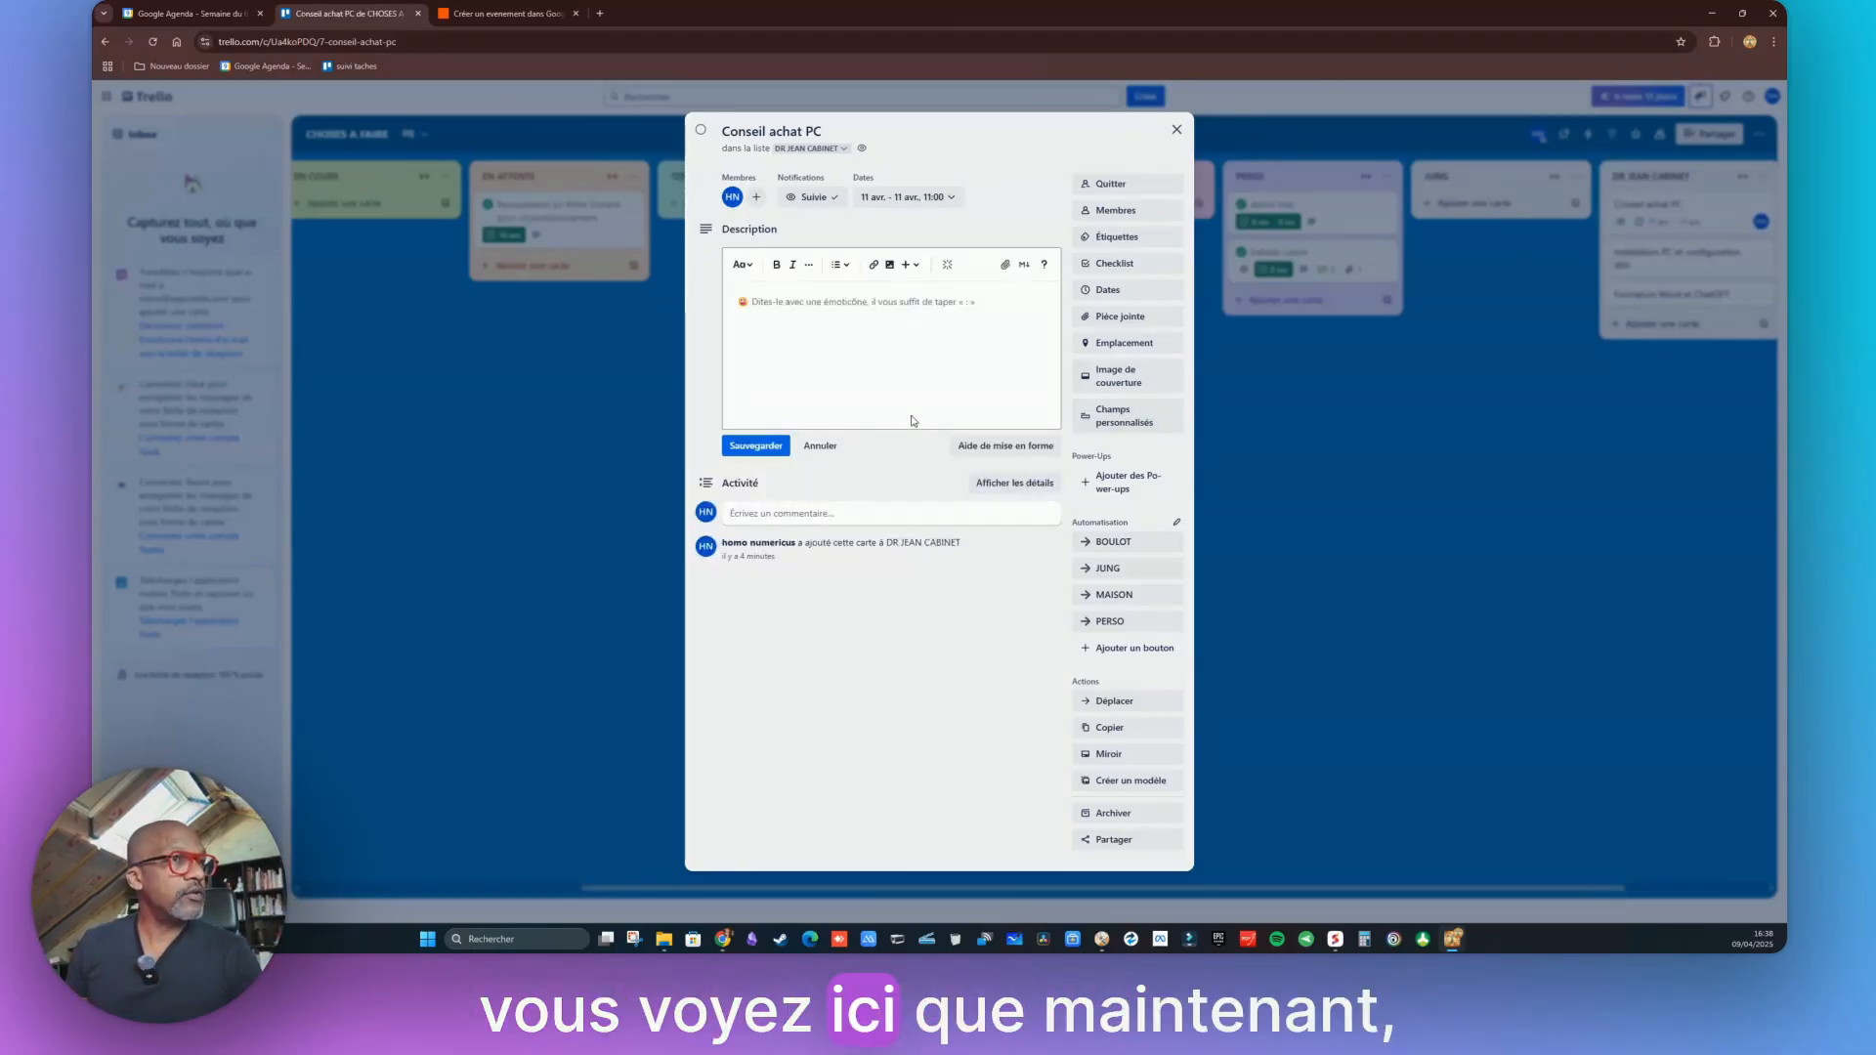
click(1105, 292)
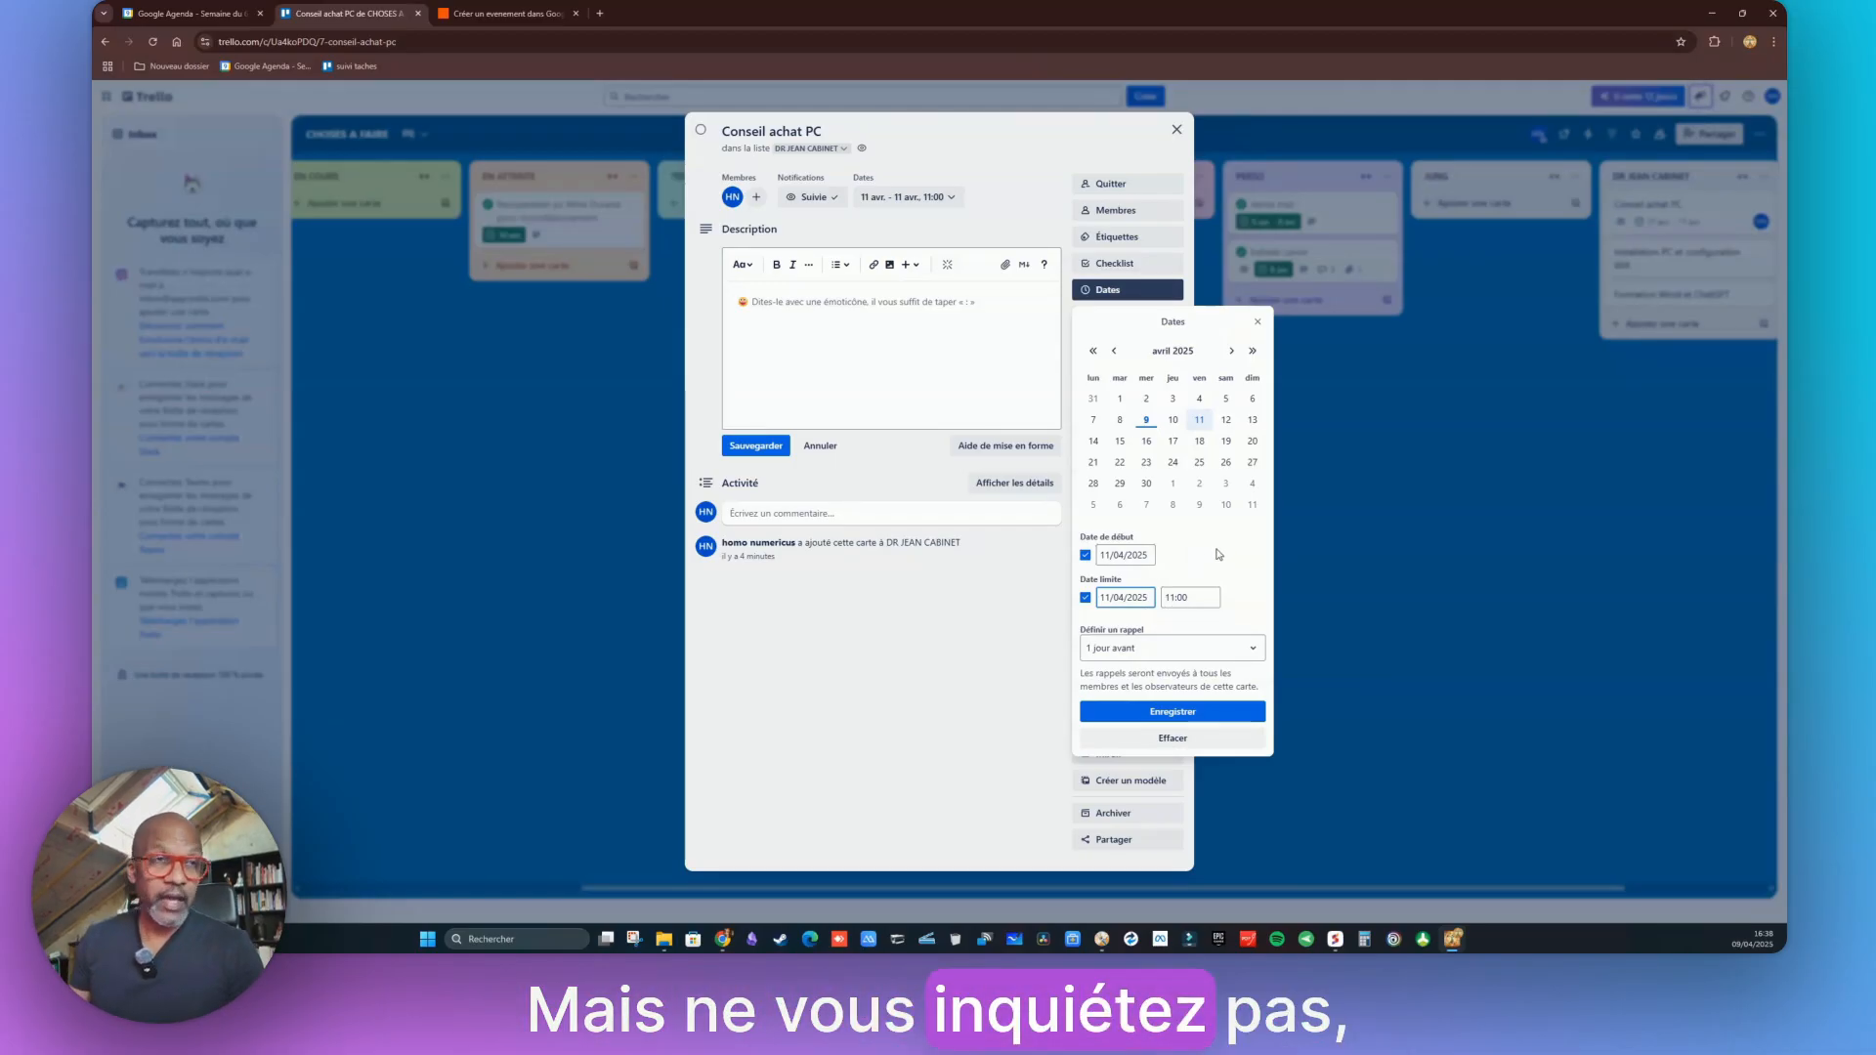
click(1259, 323)
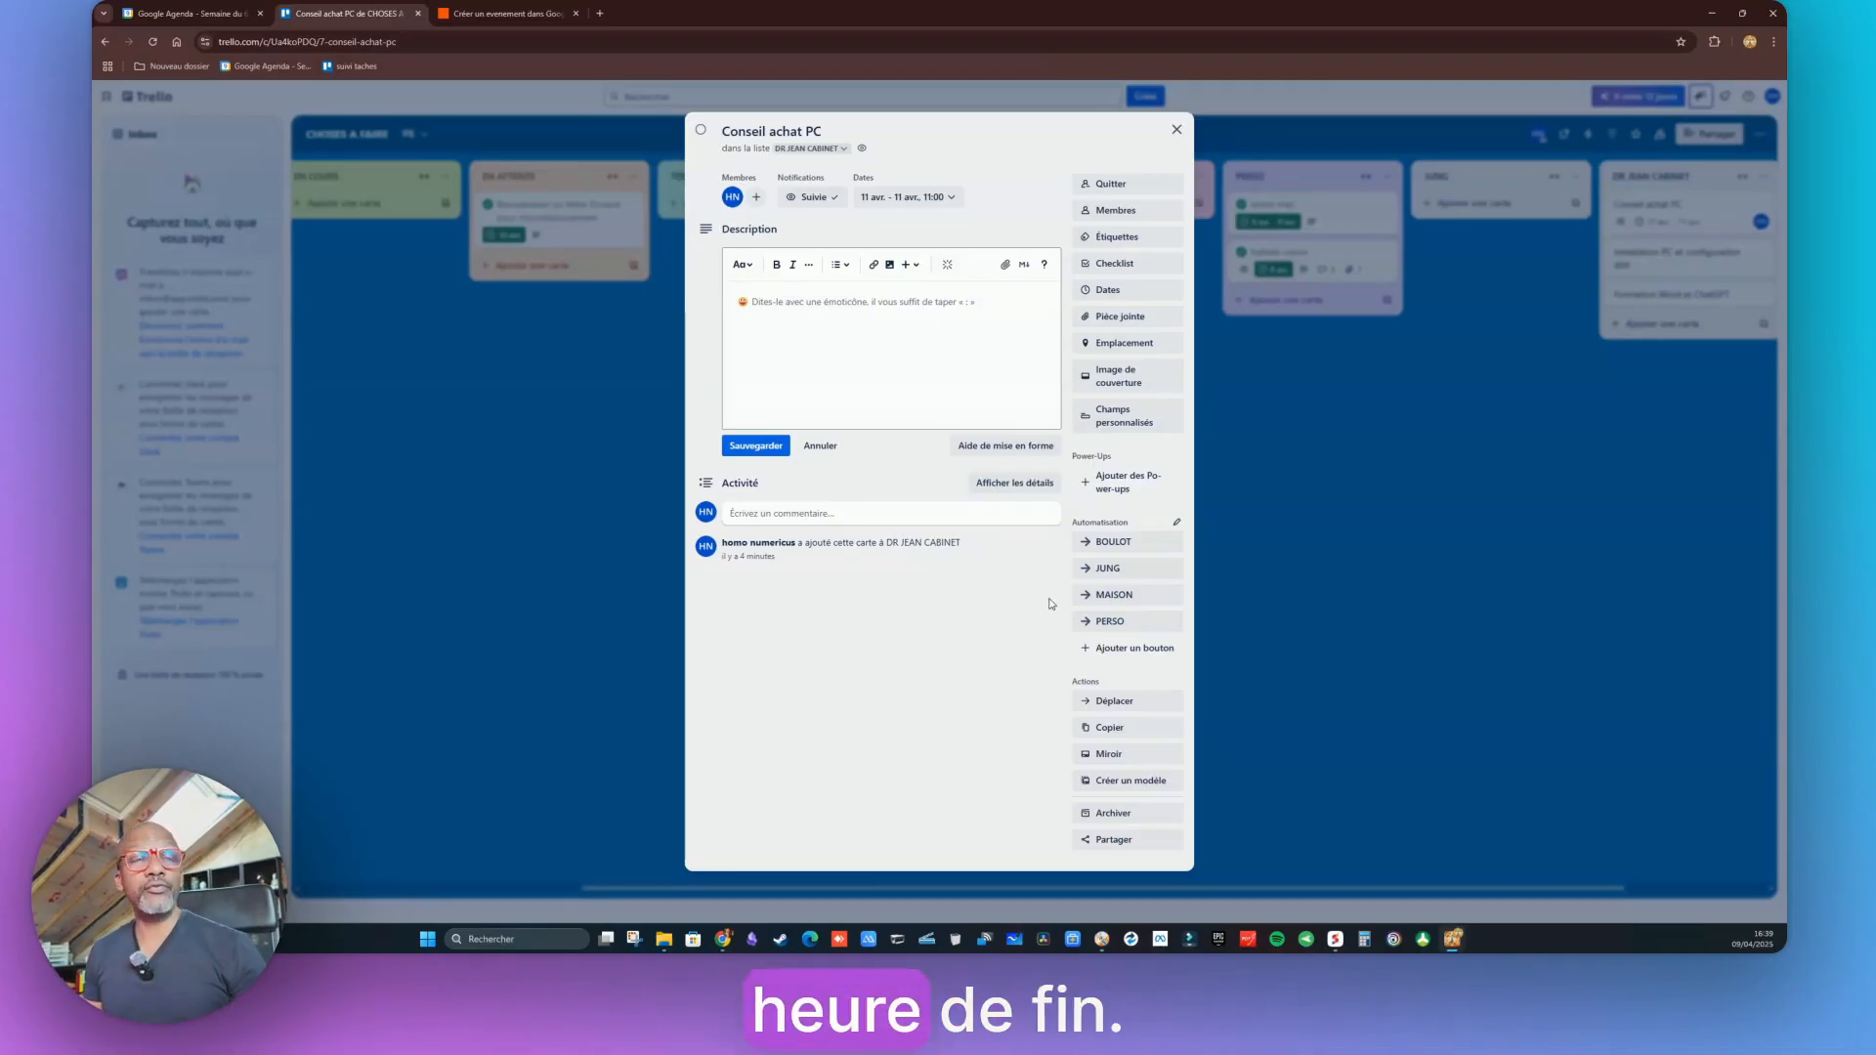
click(1175, 132)
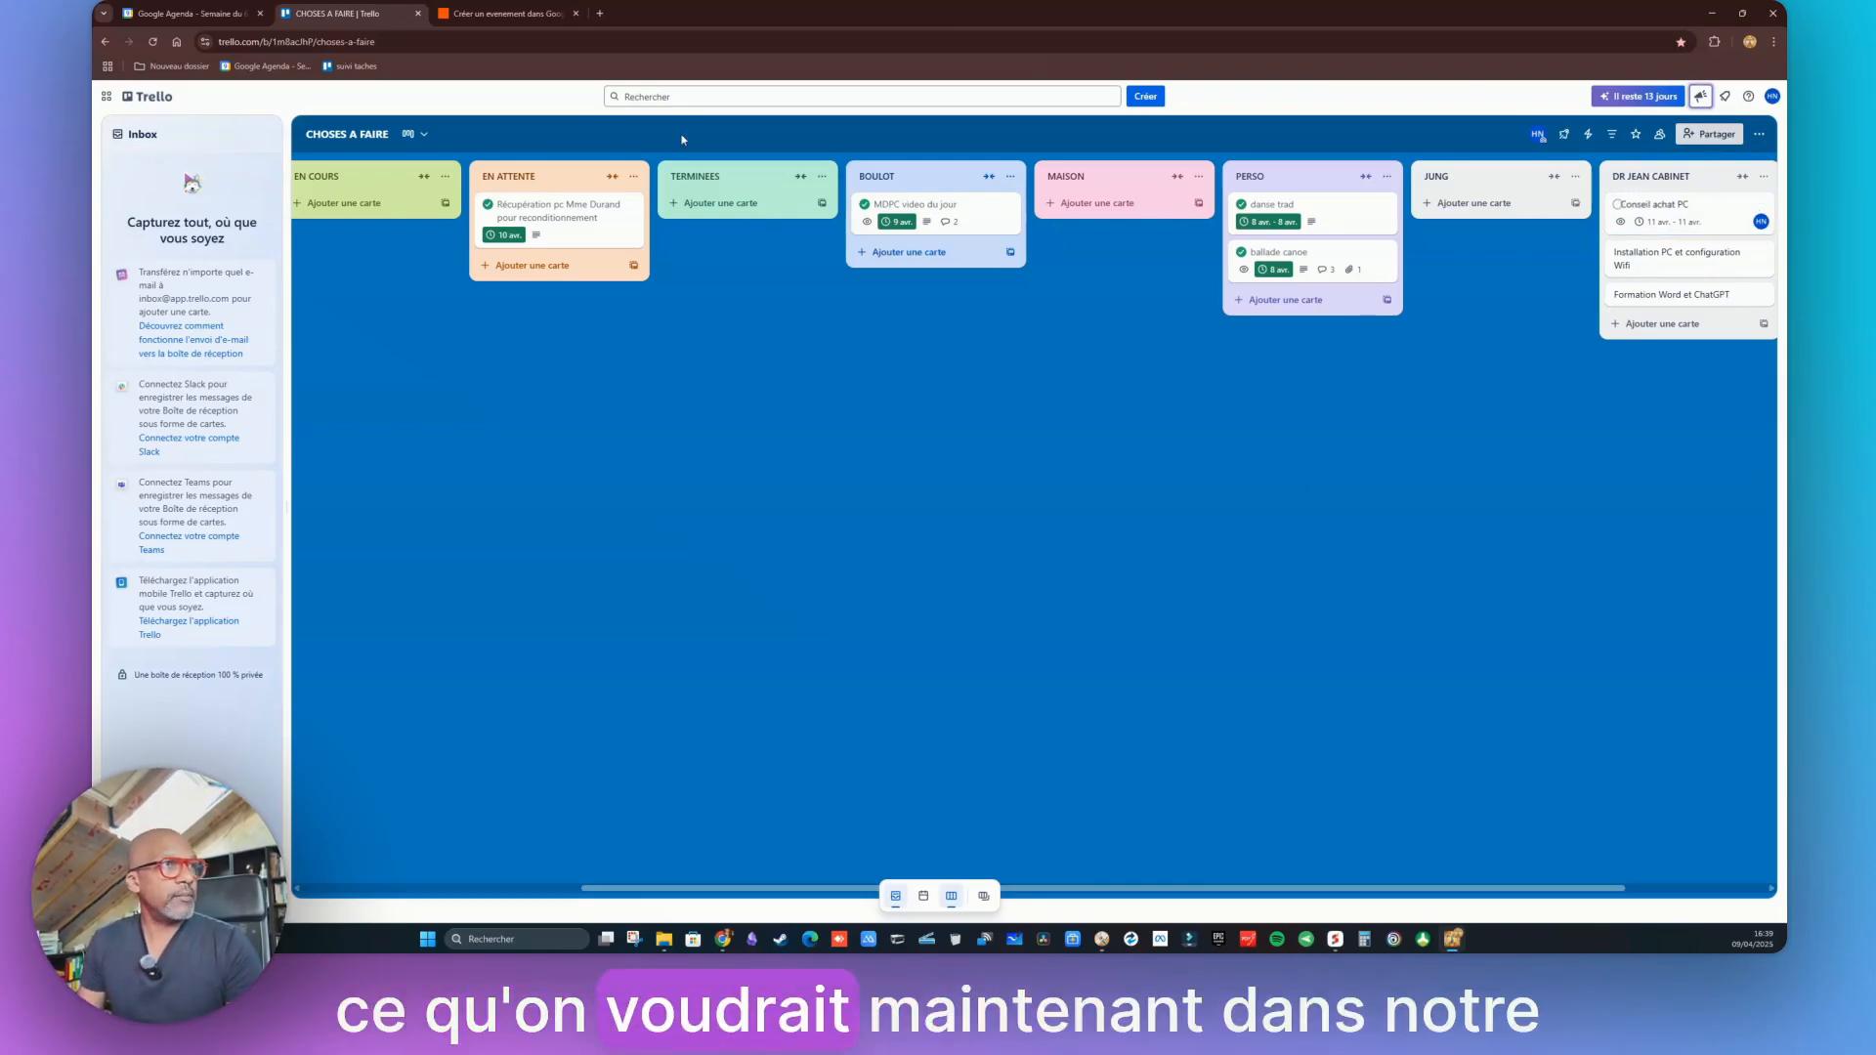
Set the Zap's trigger to Trello's Card Moved to List event
key(ctrl+Tab)
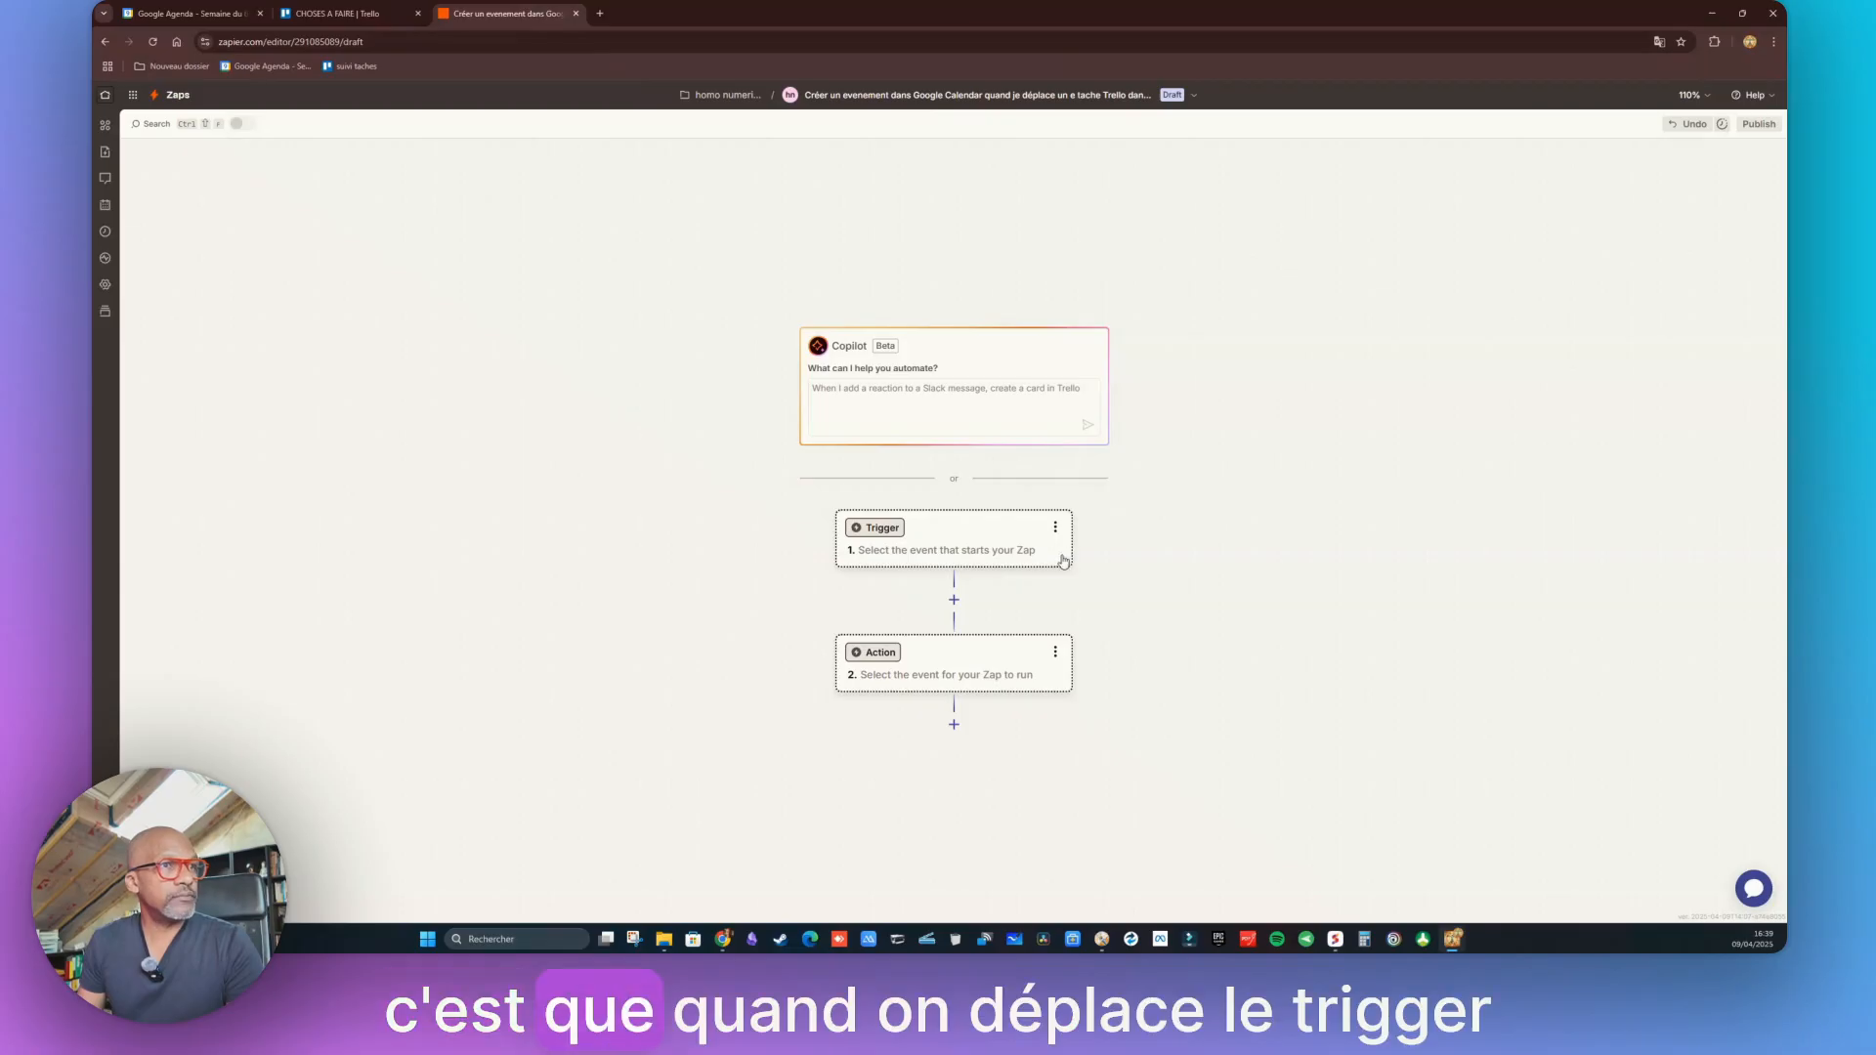
click(882, 536)
click(827, 409)
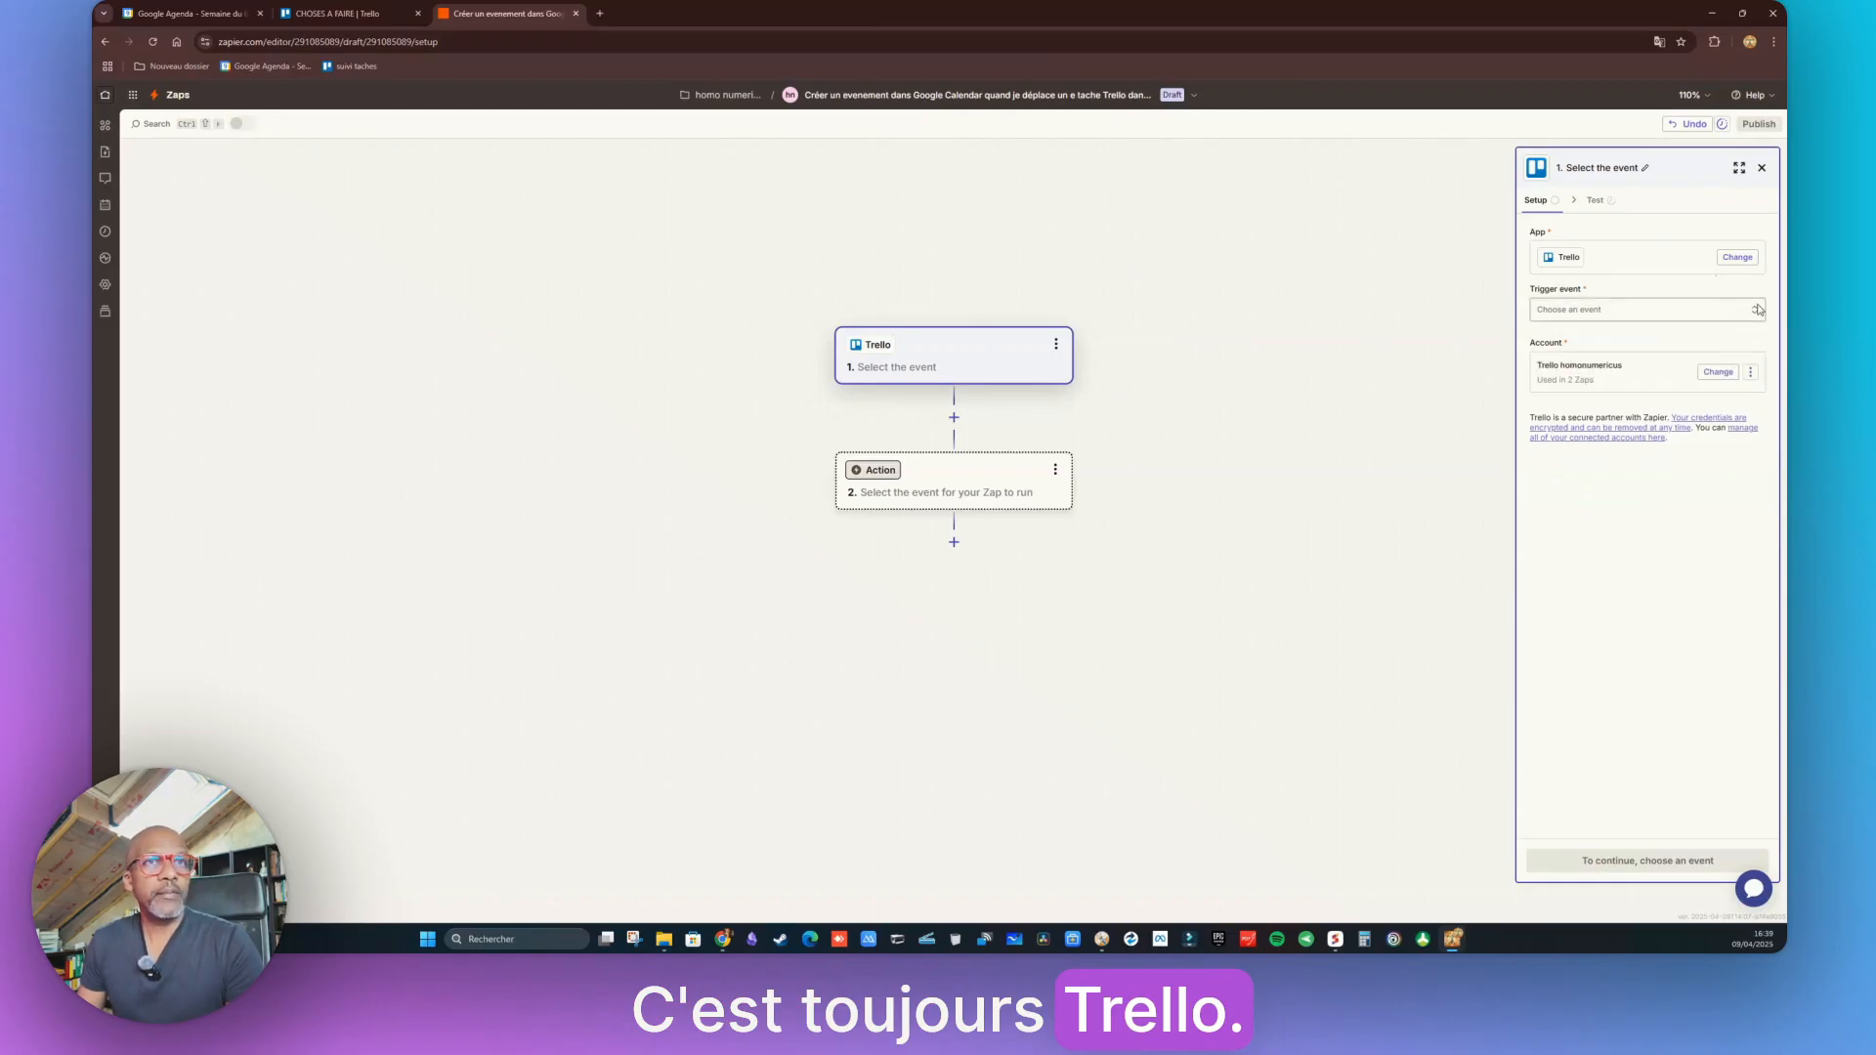
click(1736, 309)
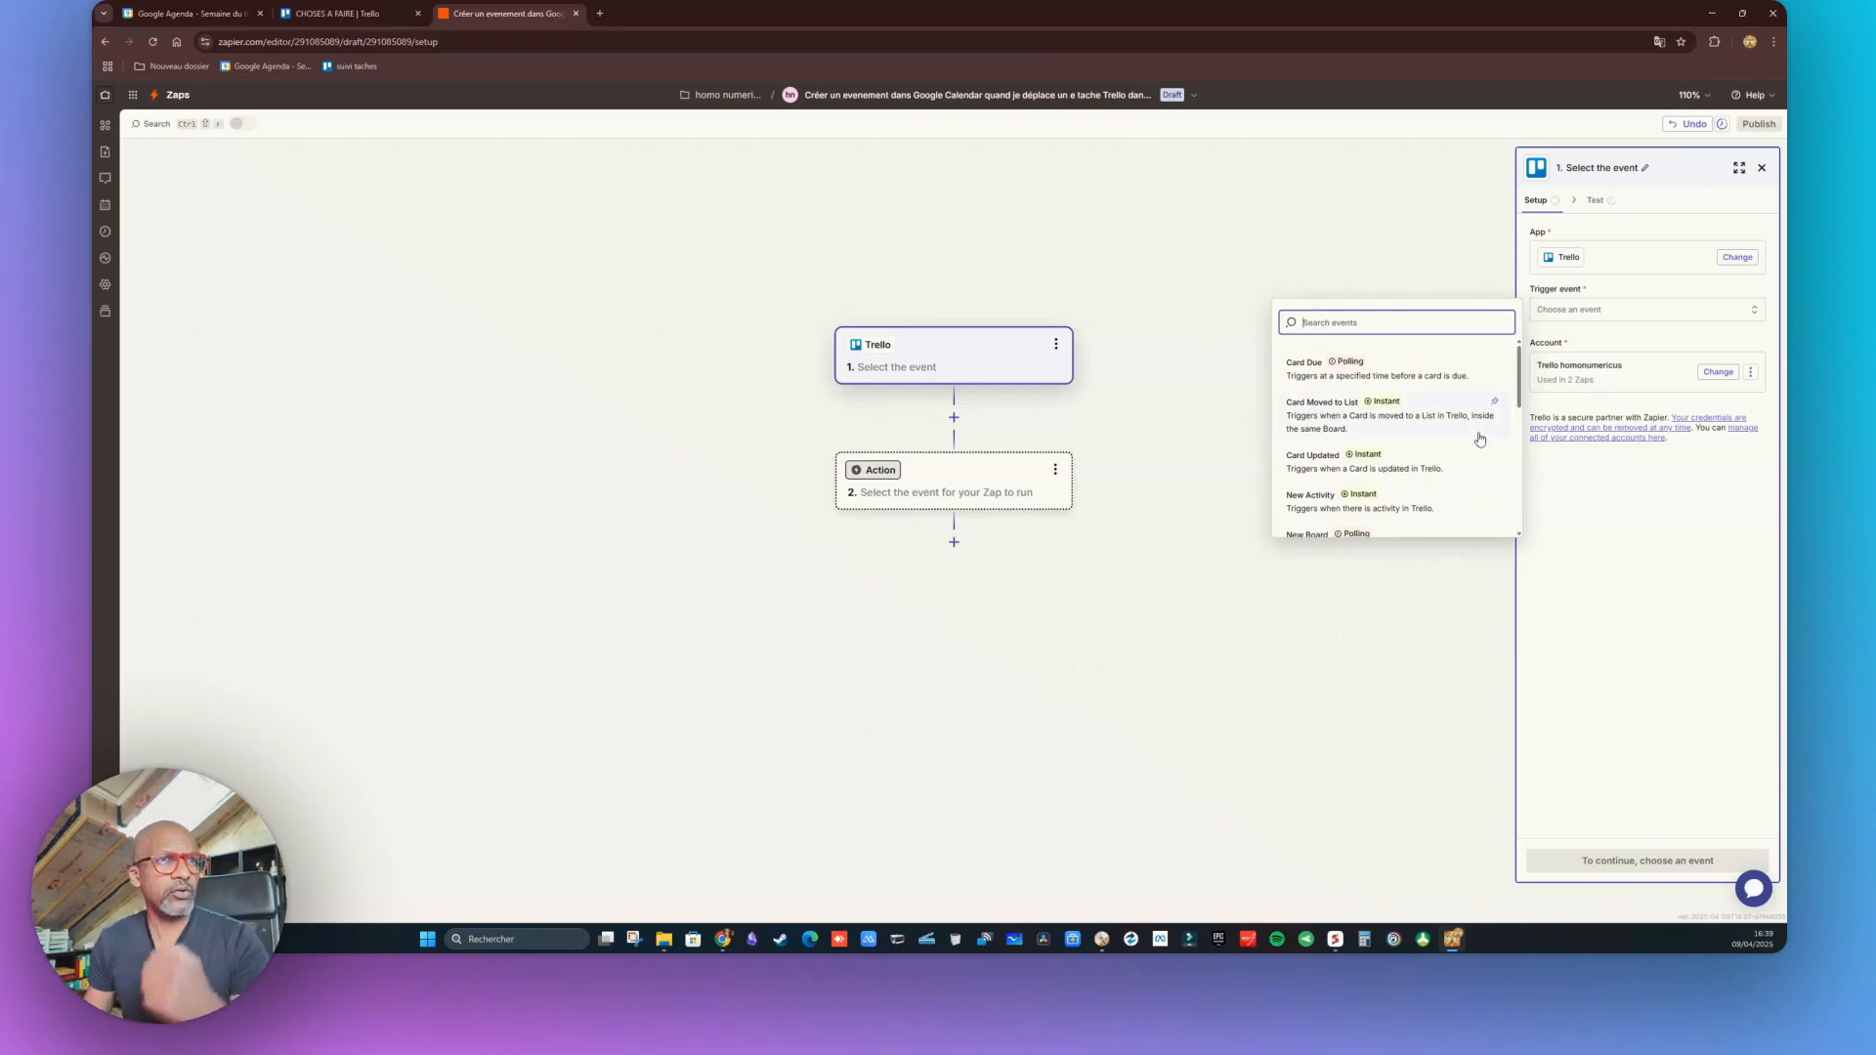
scroll(1419, 414, down, 3)
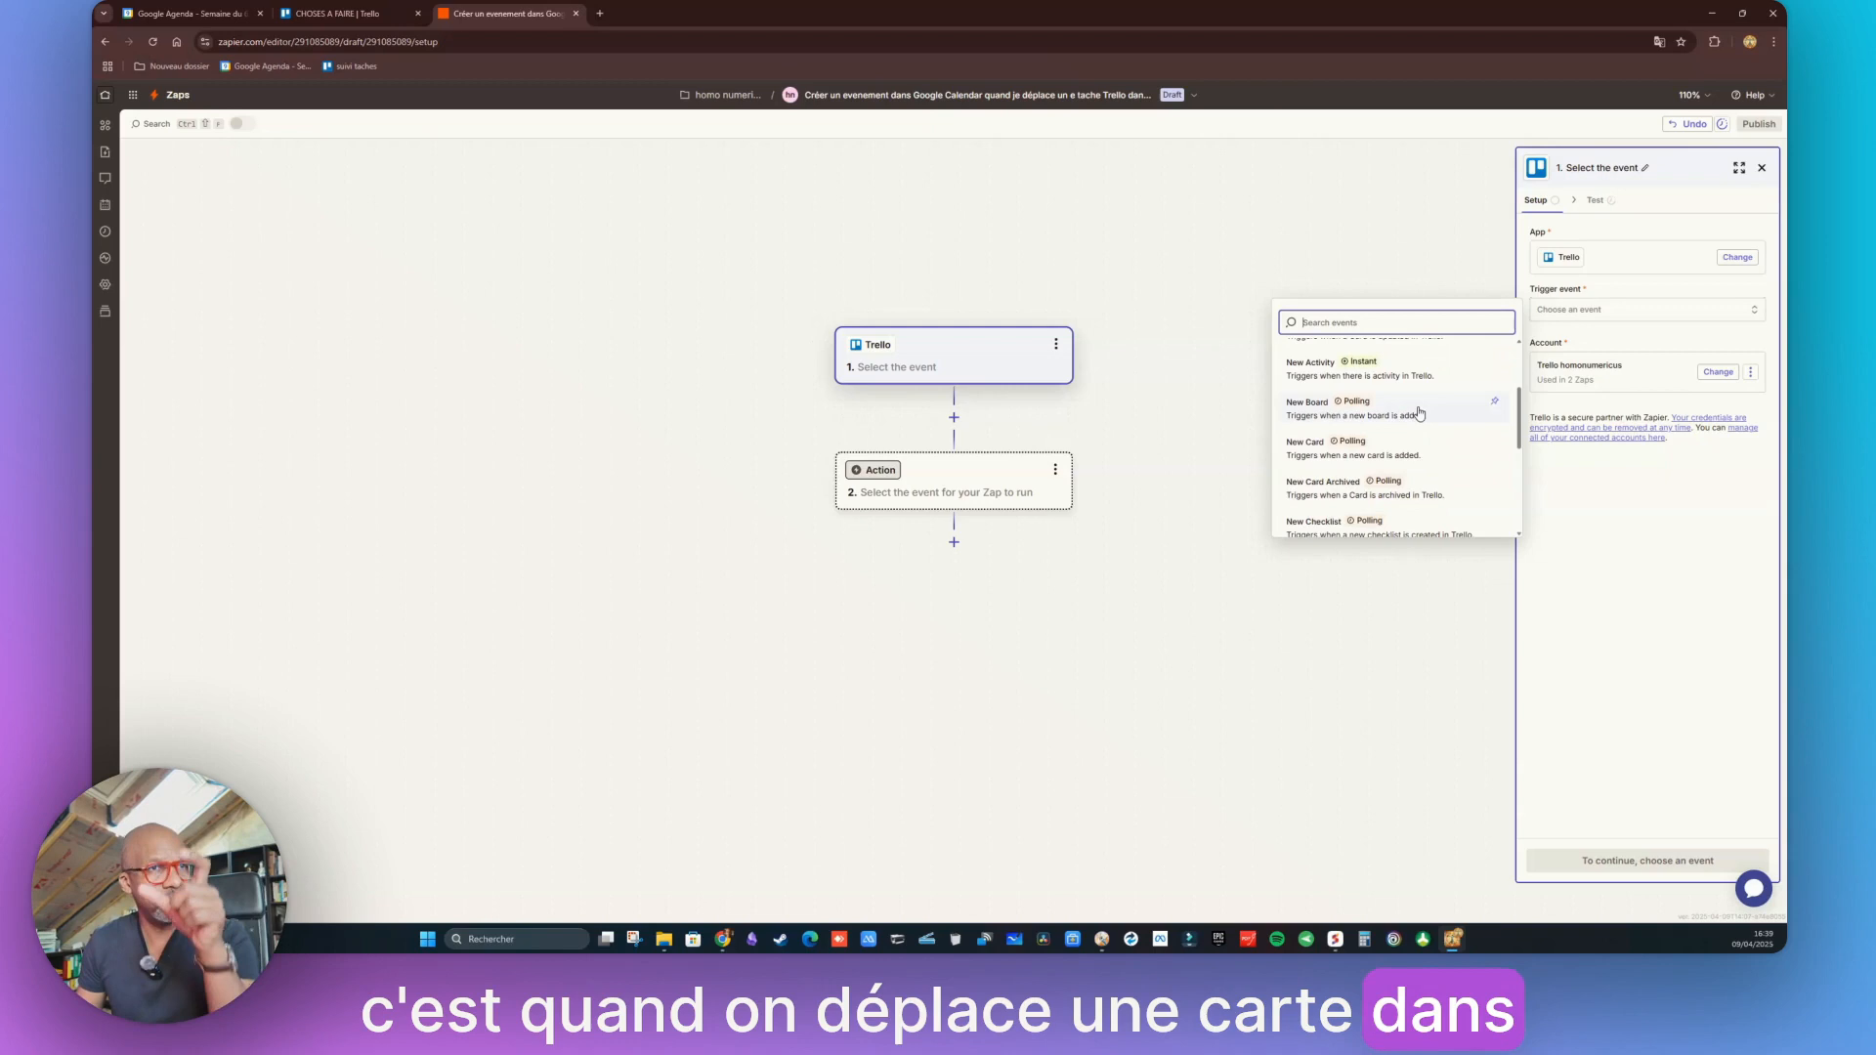
scroll(1419, 415, down, 3)
scroll(1419, 414, down, 3)
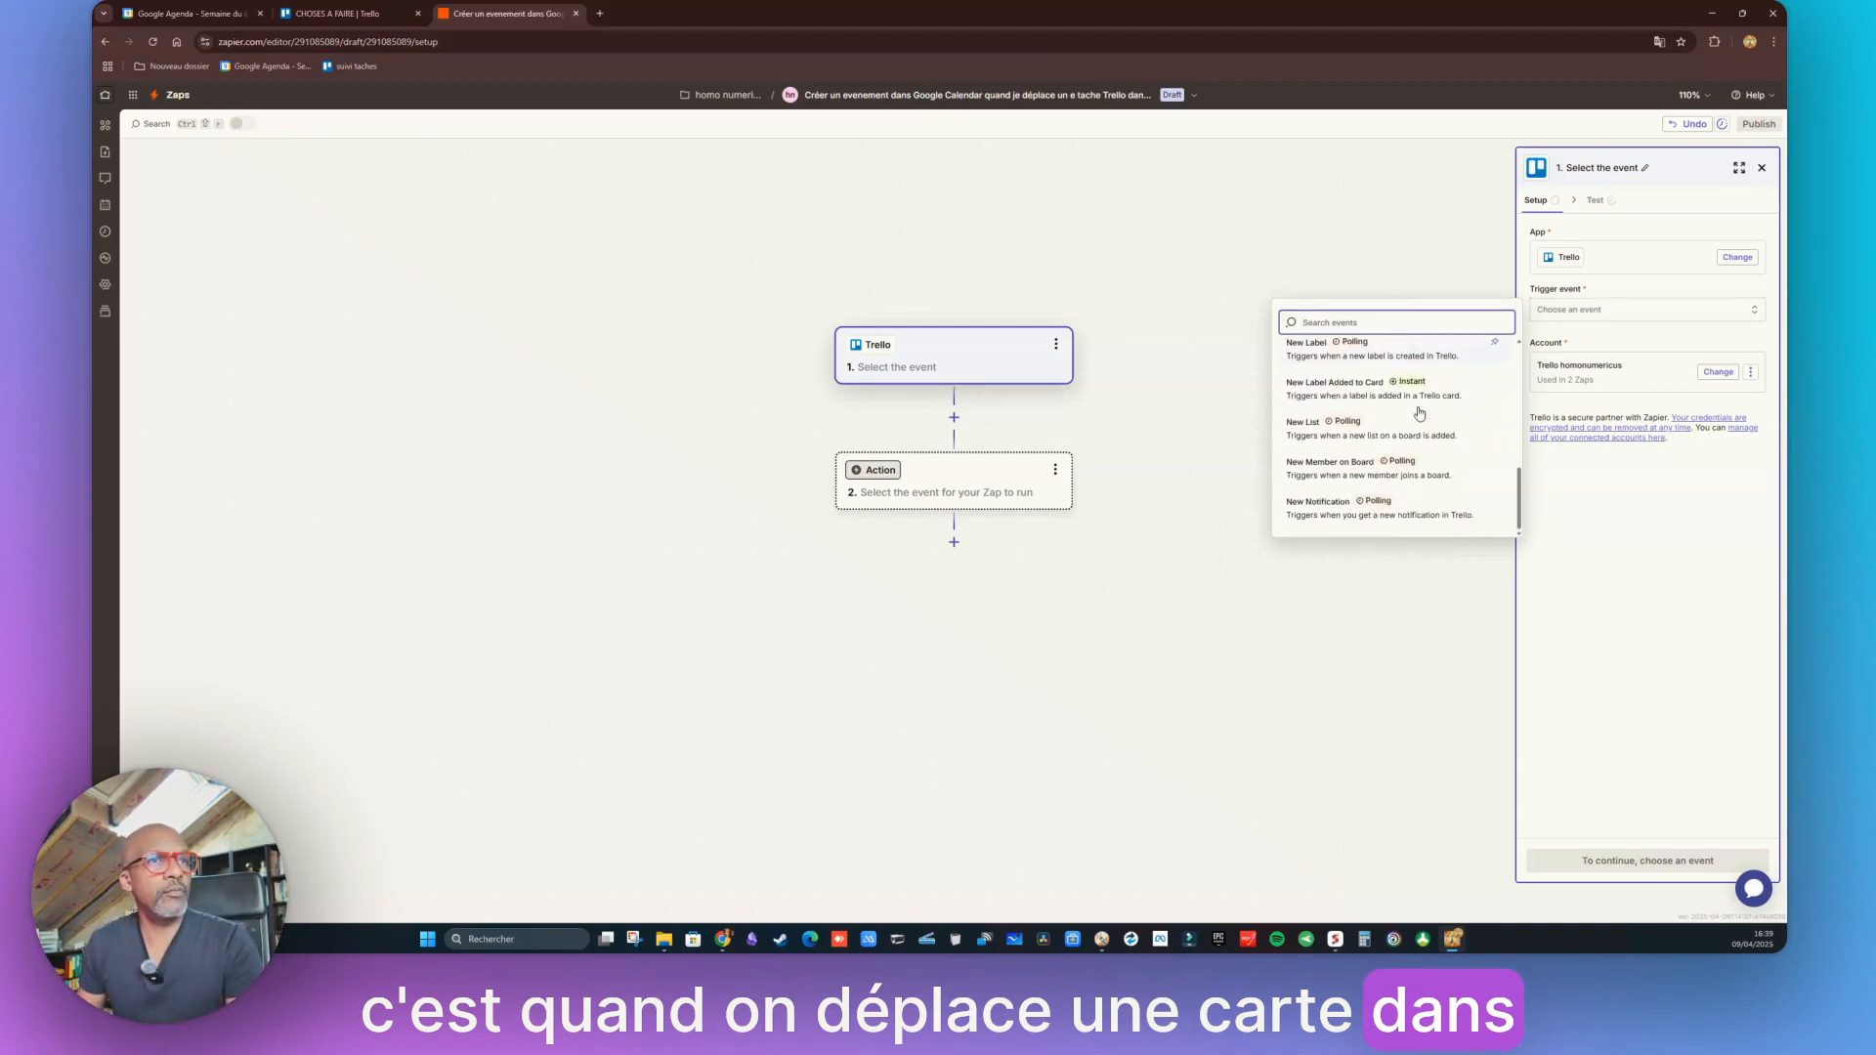
scroll(1419, 420, up, 8)
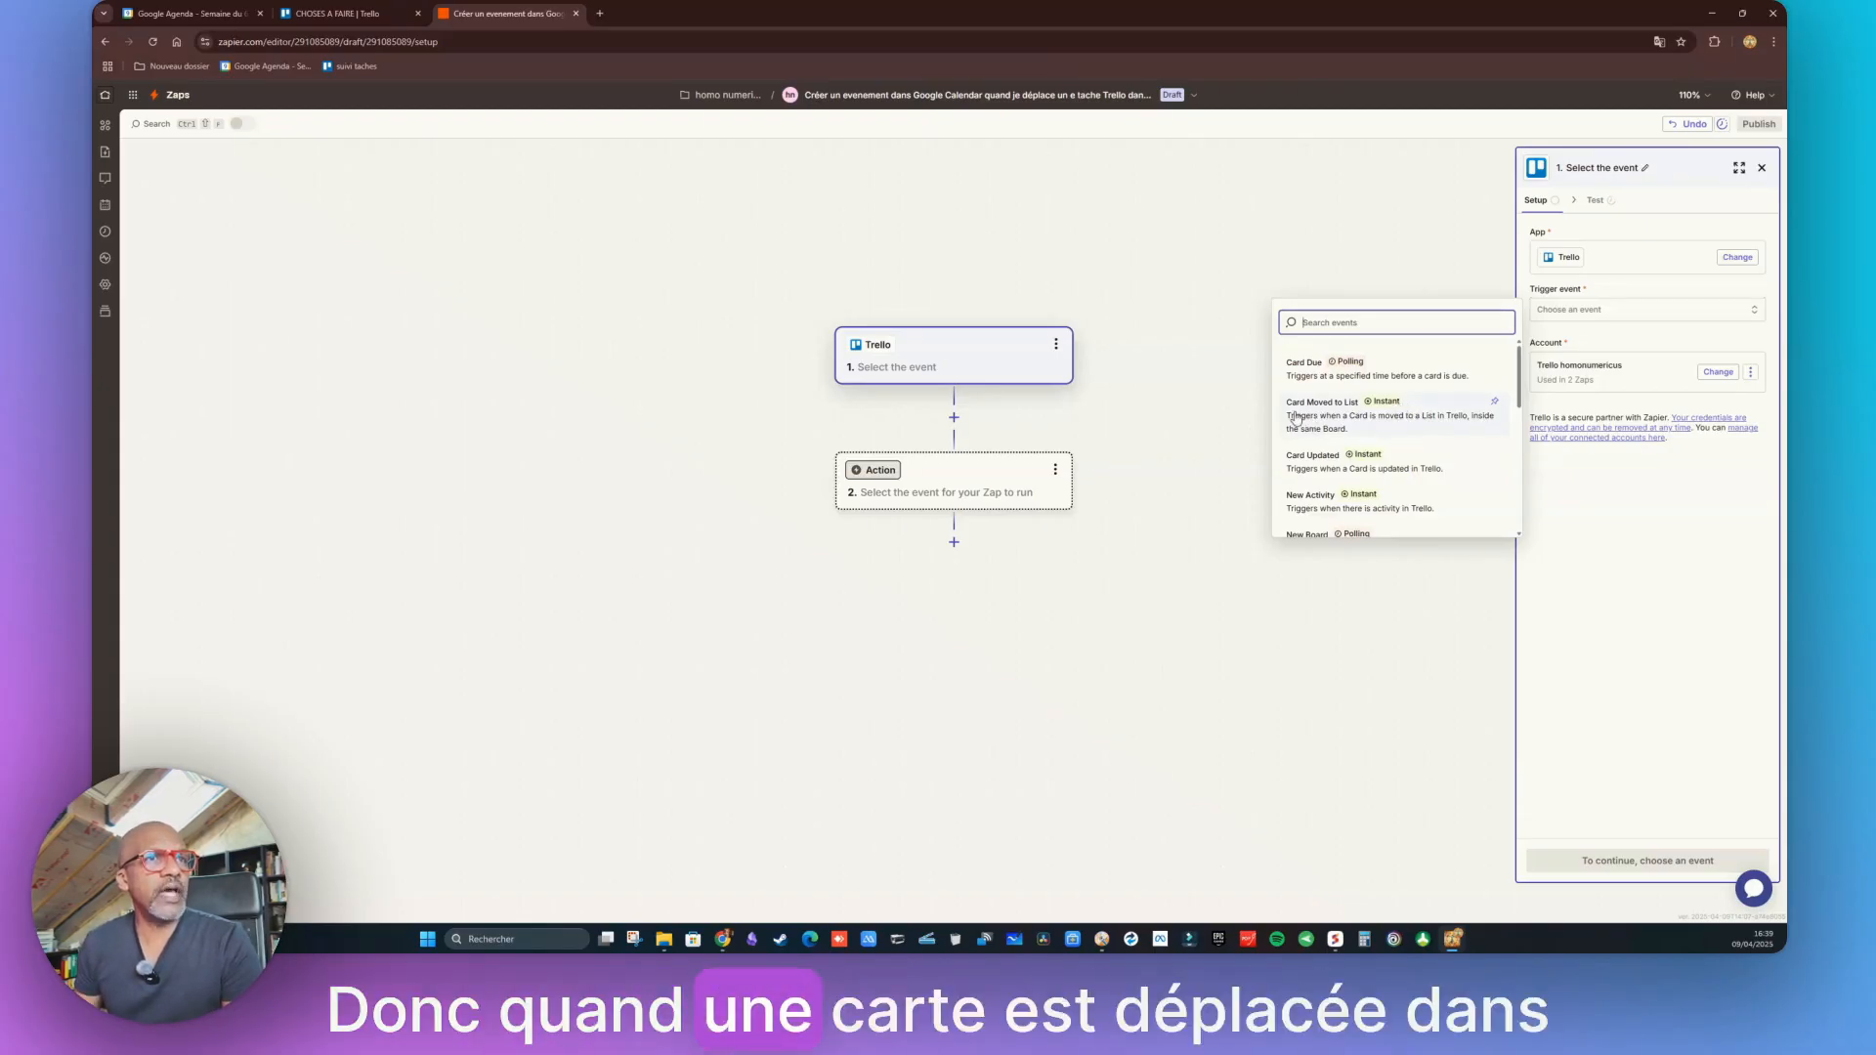
click(1362, 416)
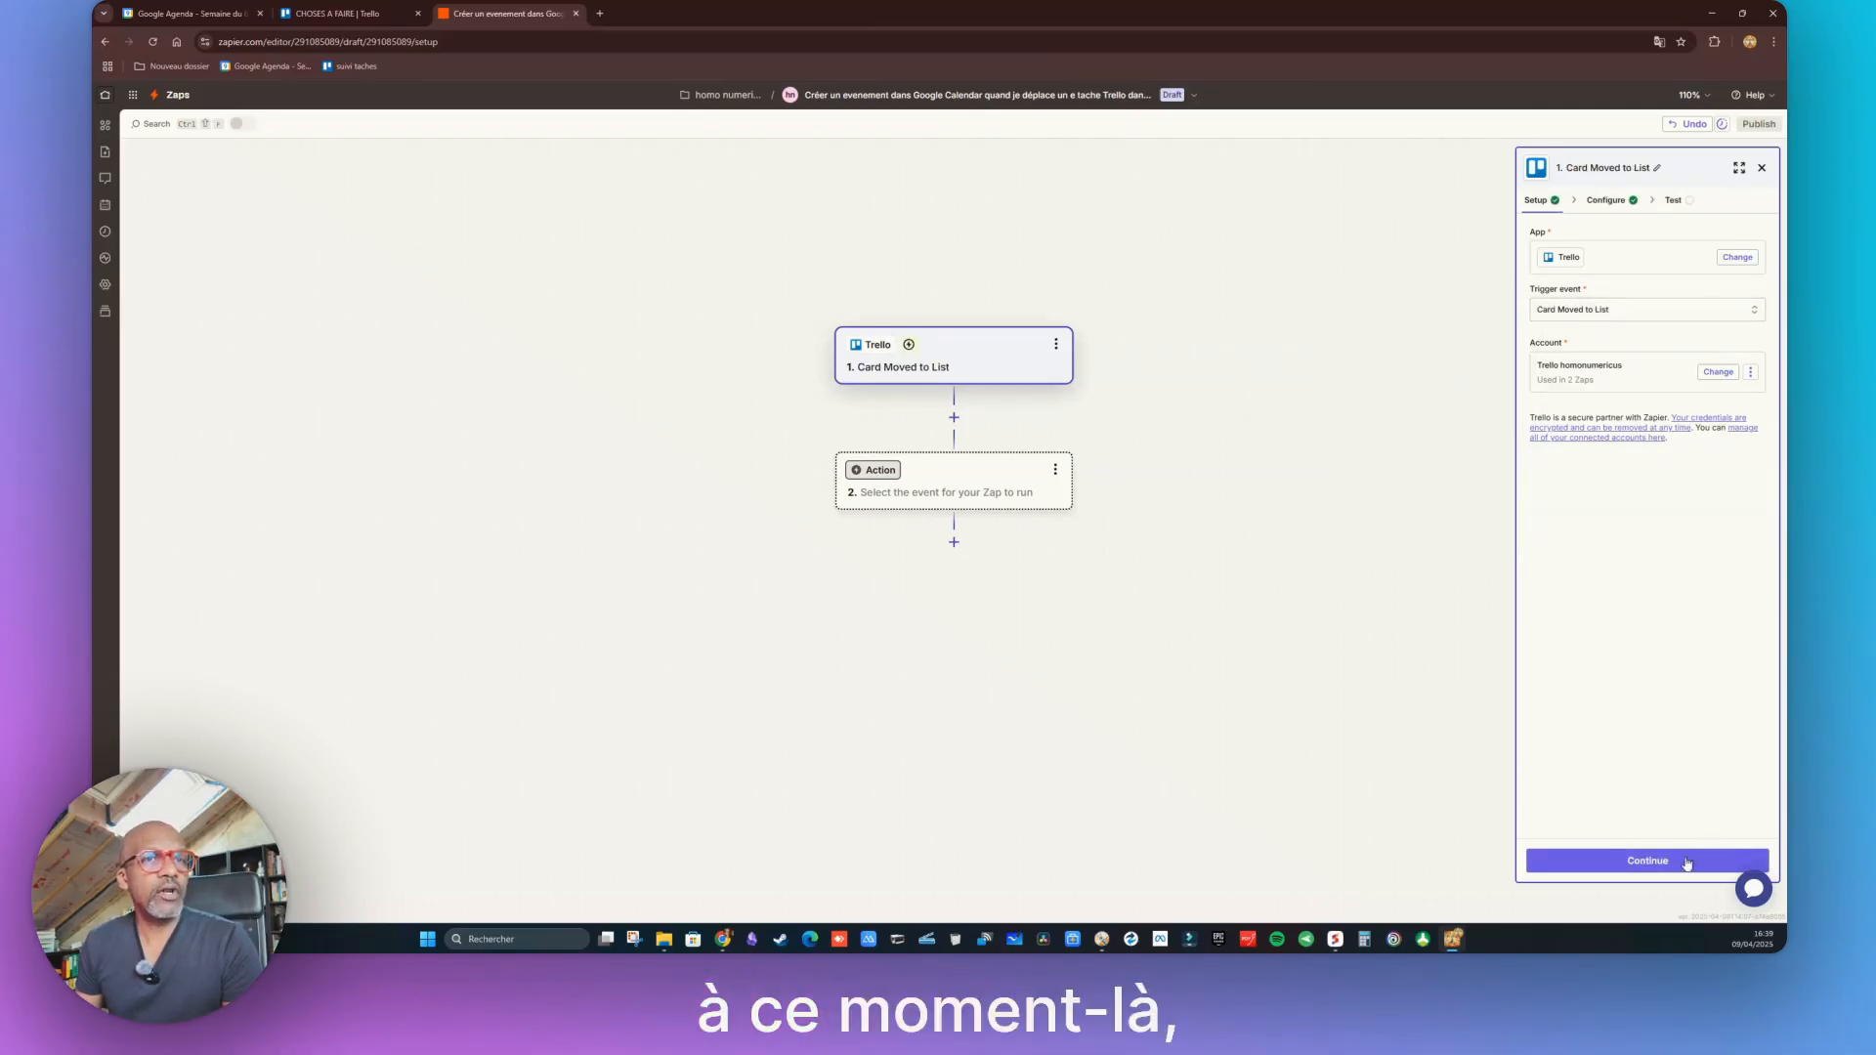
Watch the AGENDA list on the CHOSES A FAIRE board, then bring up the Trello board
click(1652, 861)
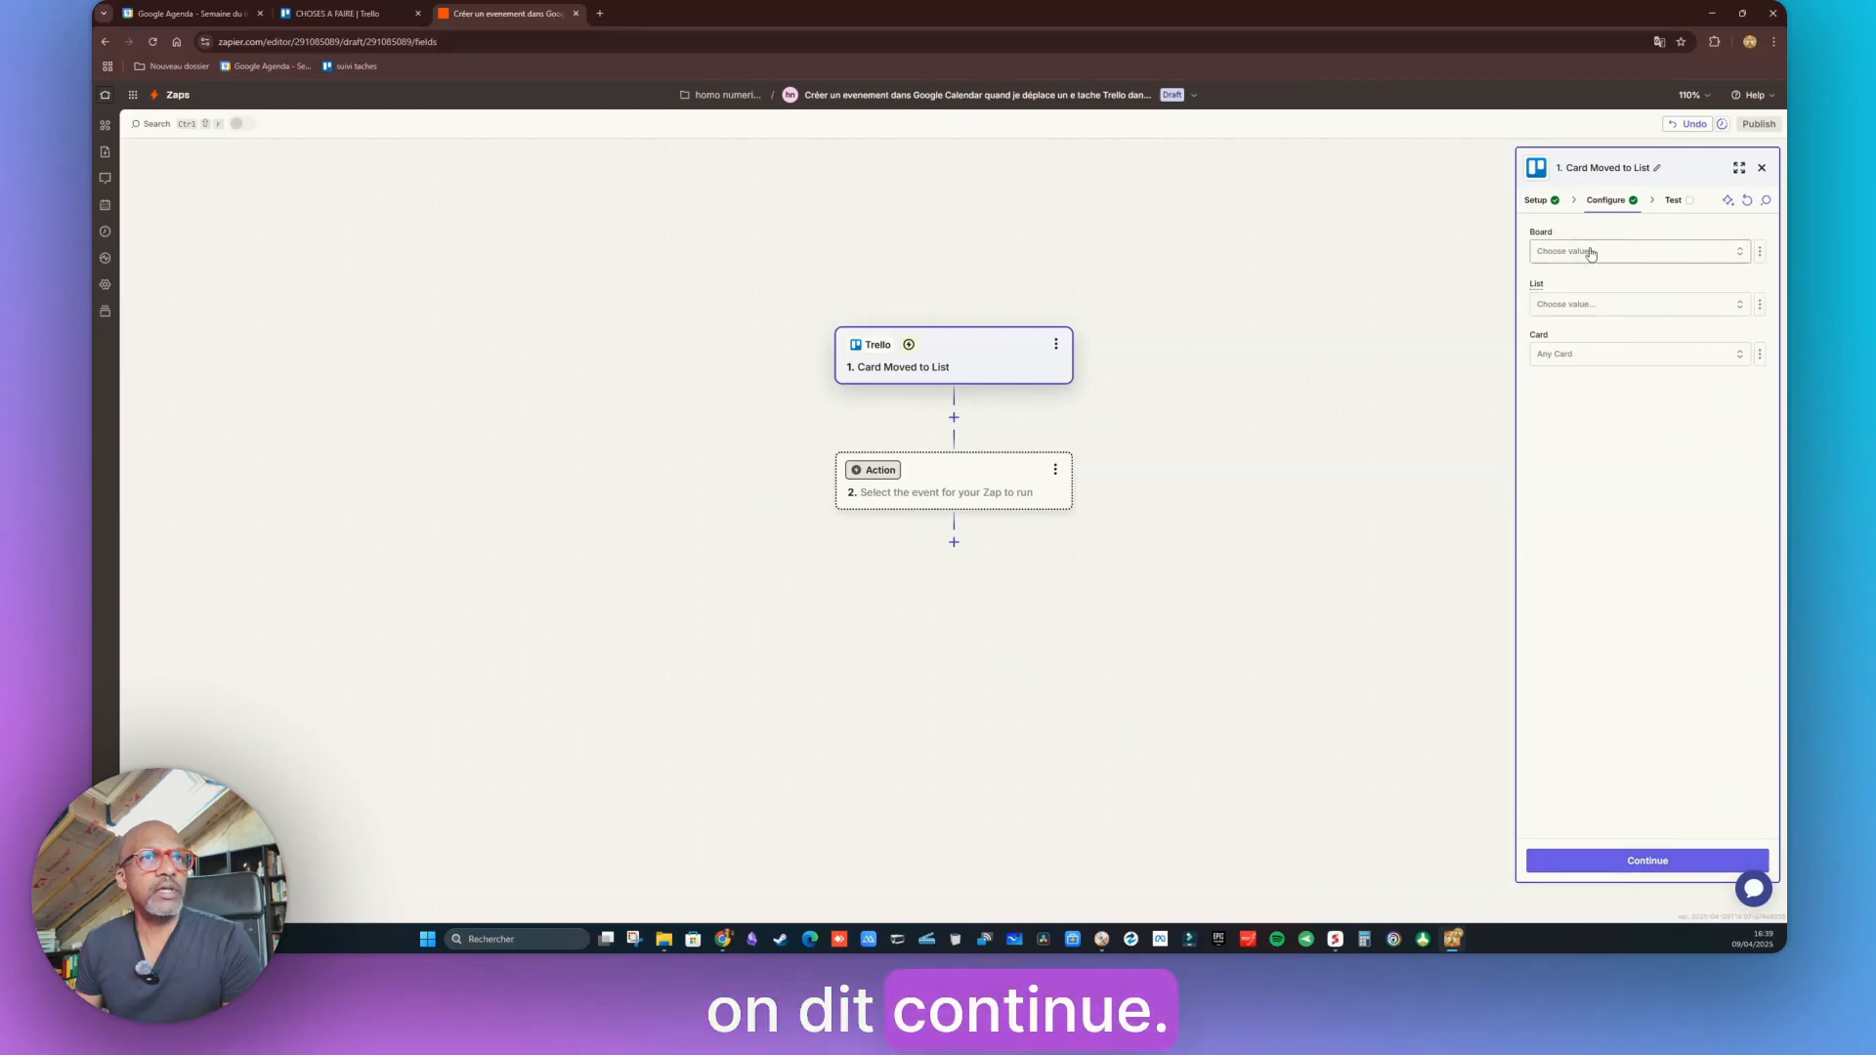
click(1638, 251)
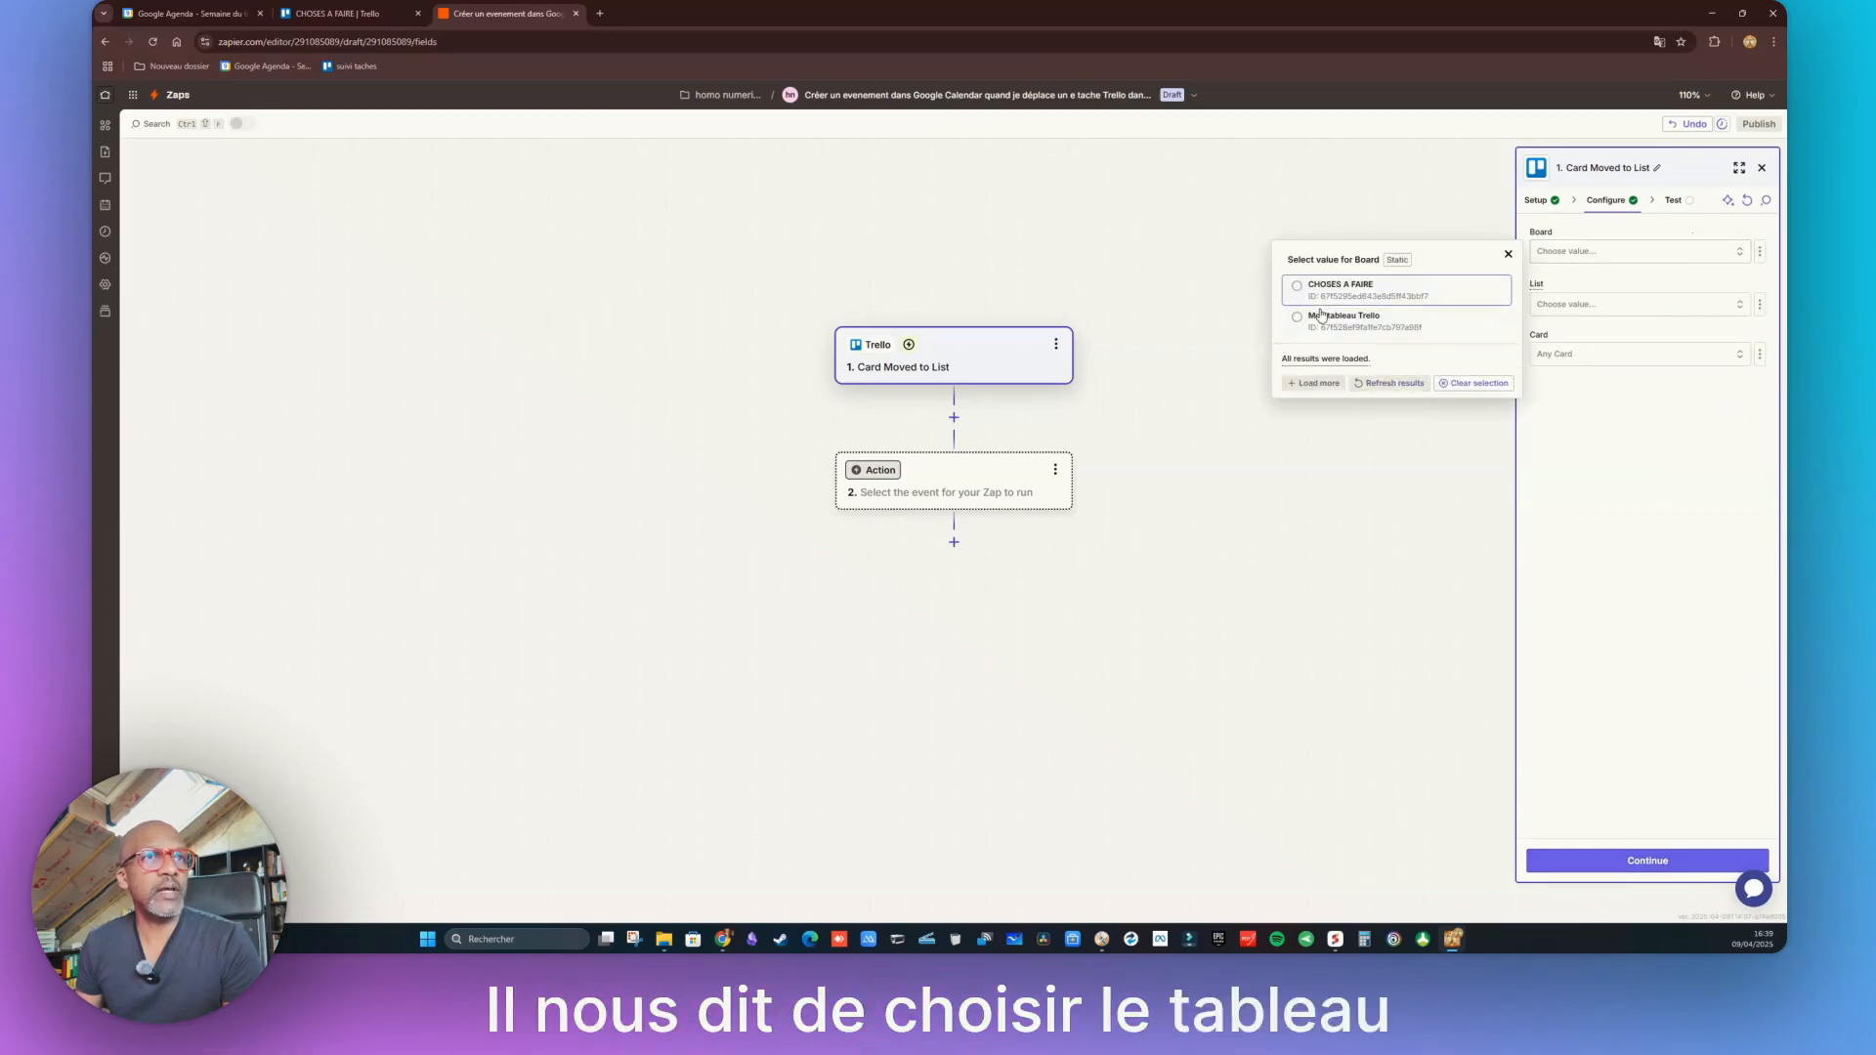
click(1314, 293)
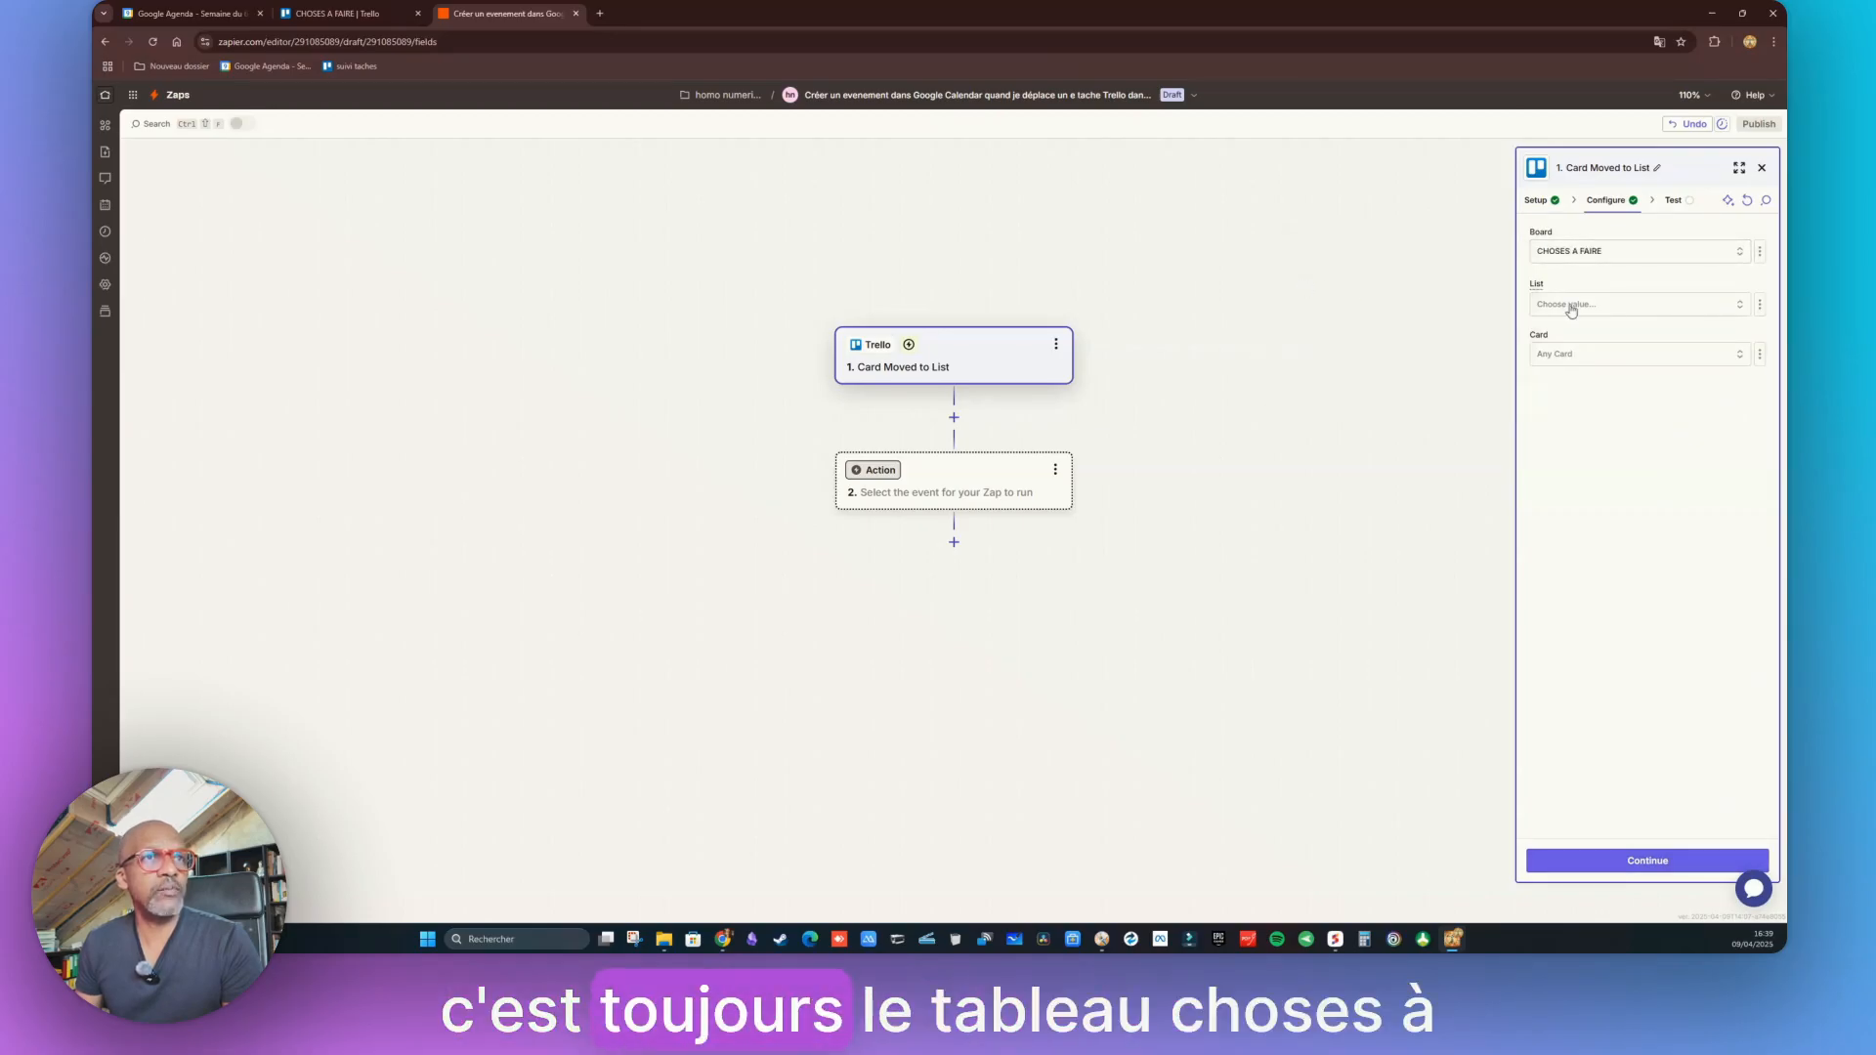
click(1725, 311)
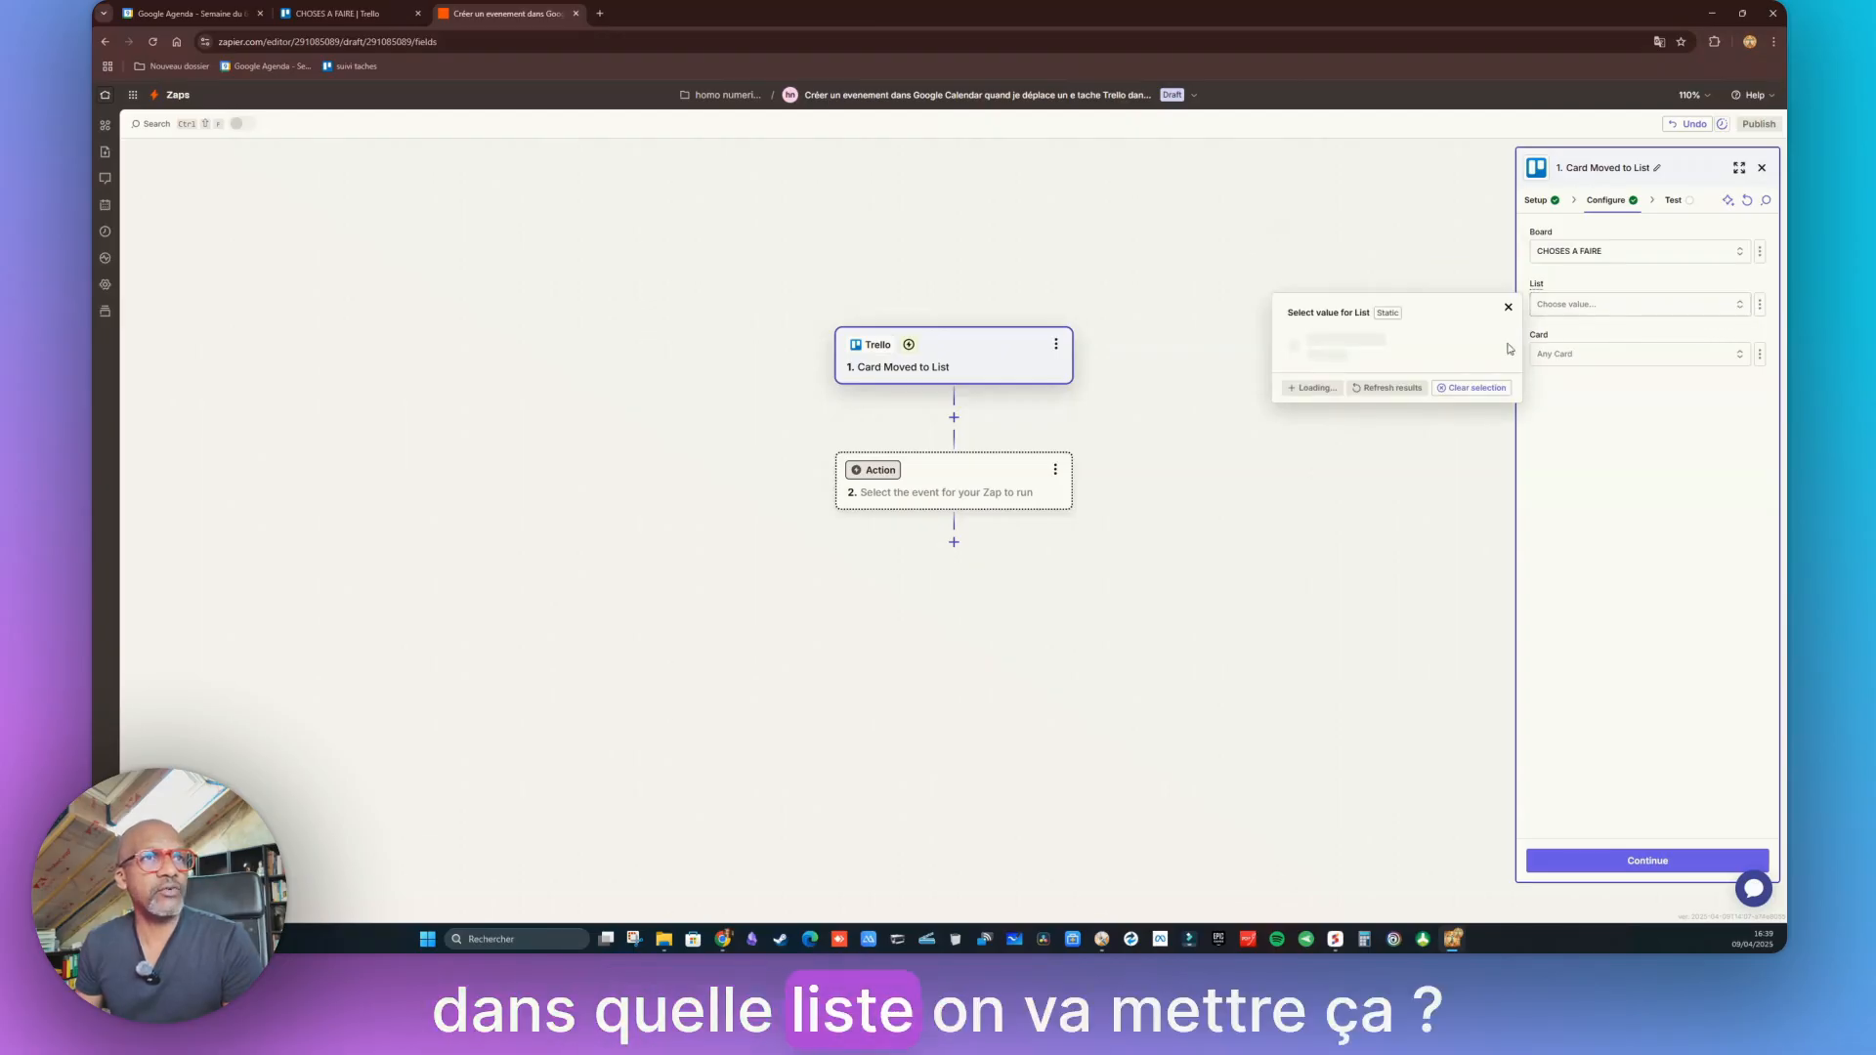
click(1325, 440)
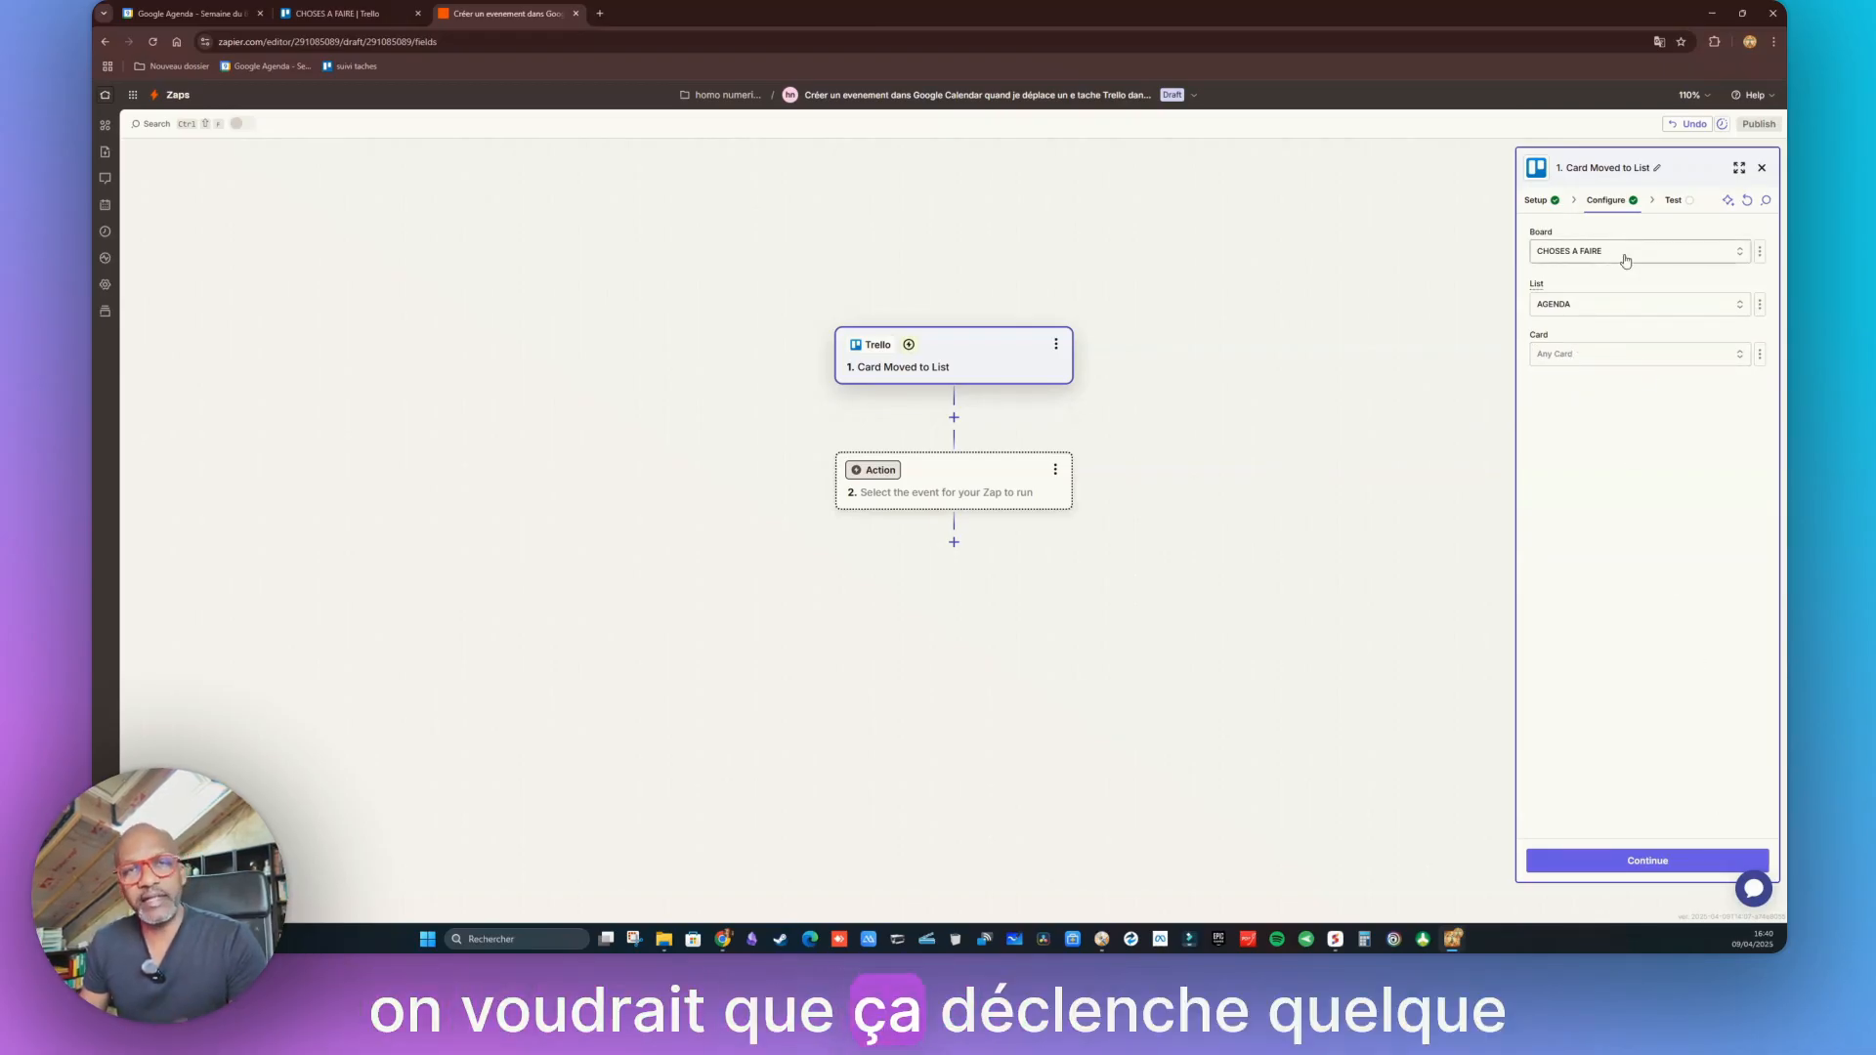
click(1647, 861)
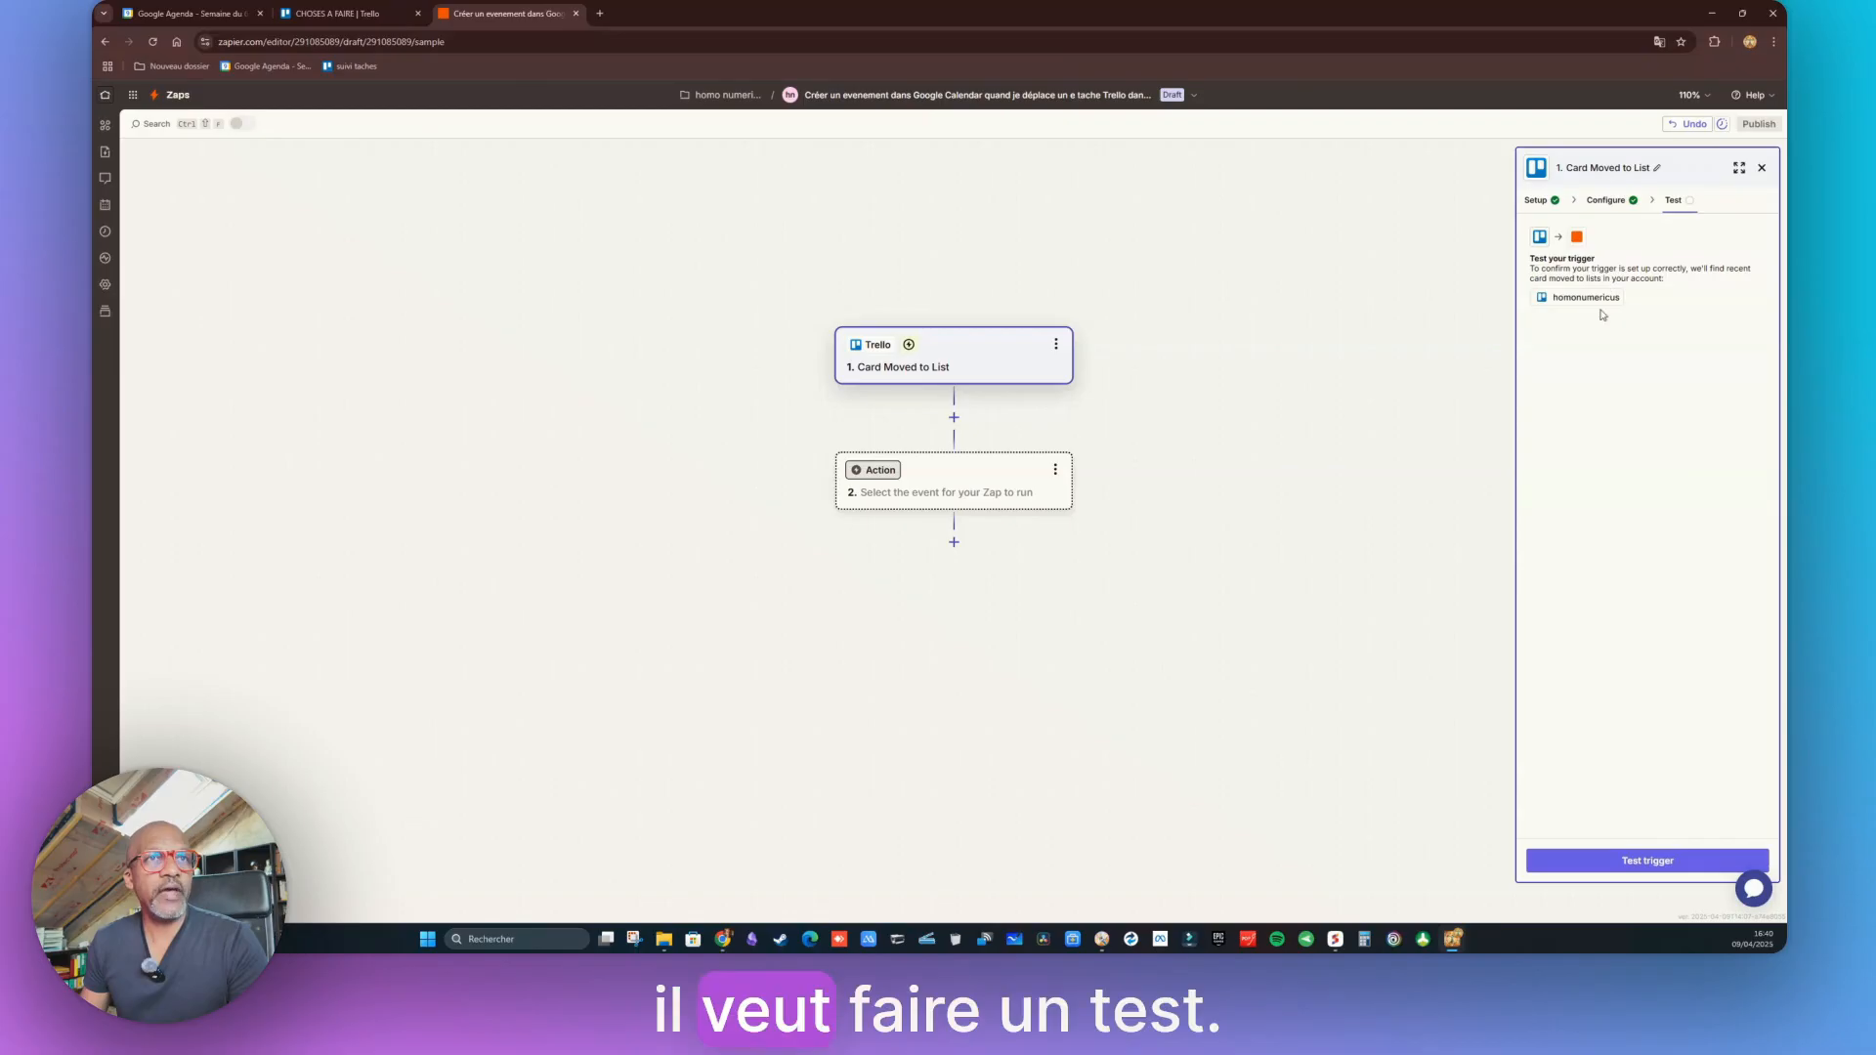
click(337, 12)
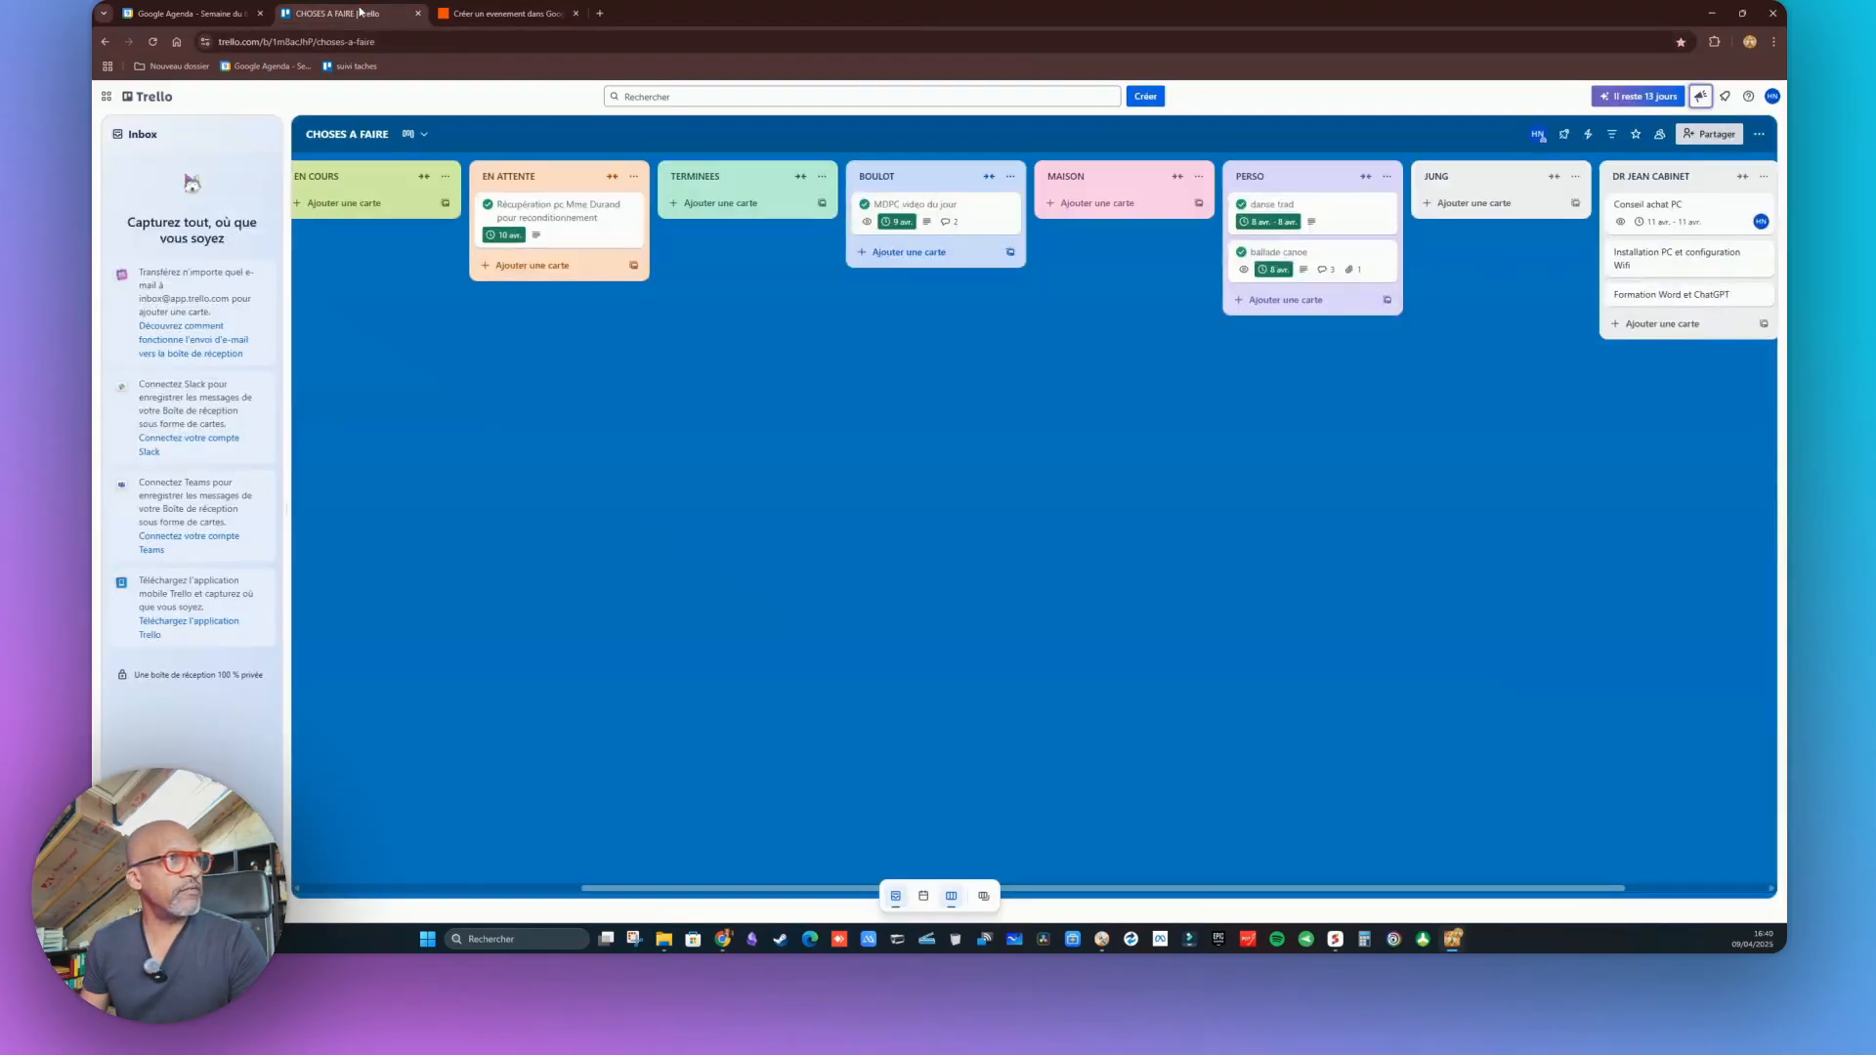
Drag the Conseil achat PC card into the AGENDA list and return to Zapier
click(1713, 214)
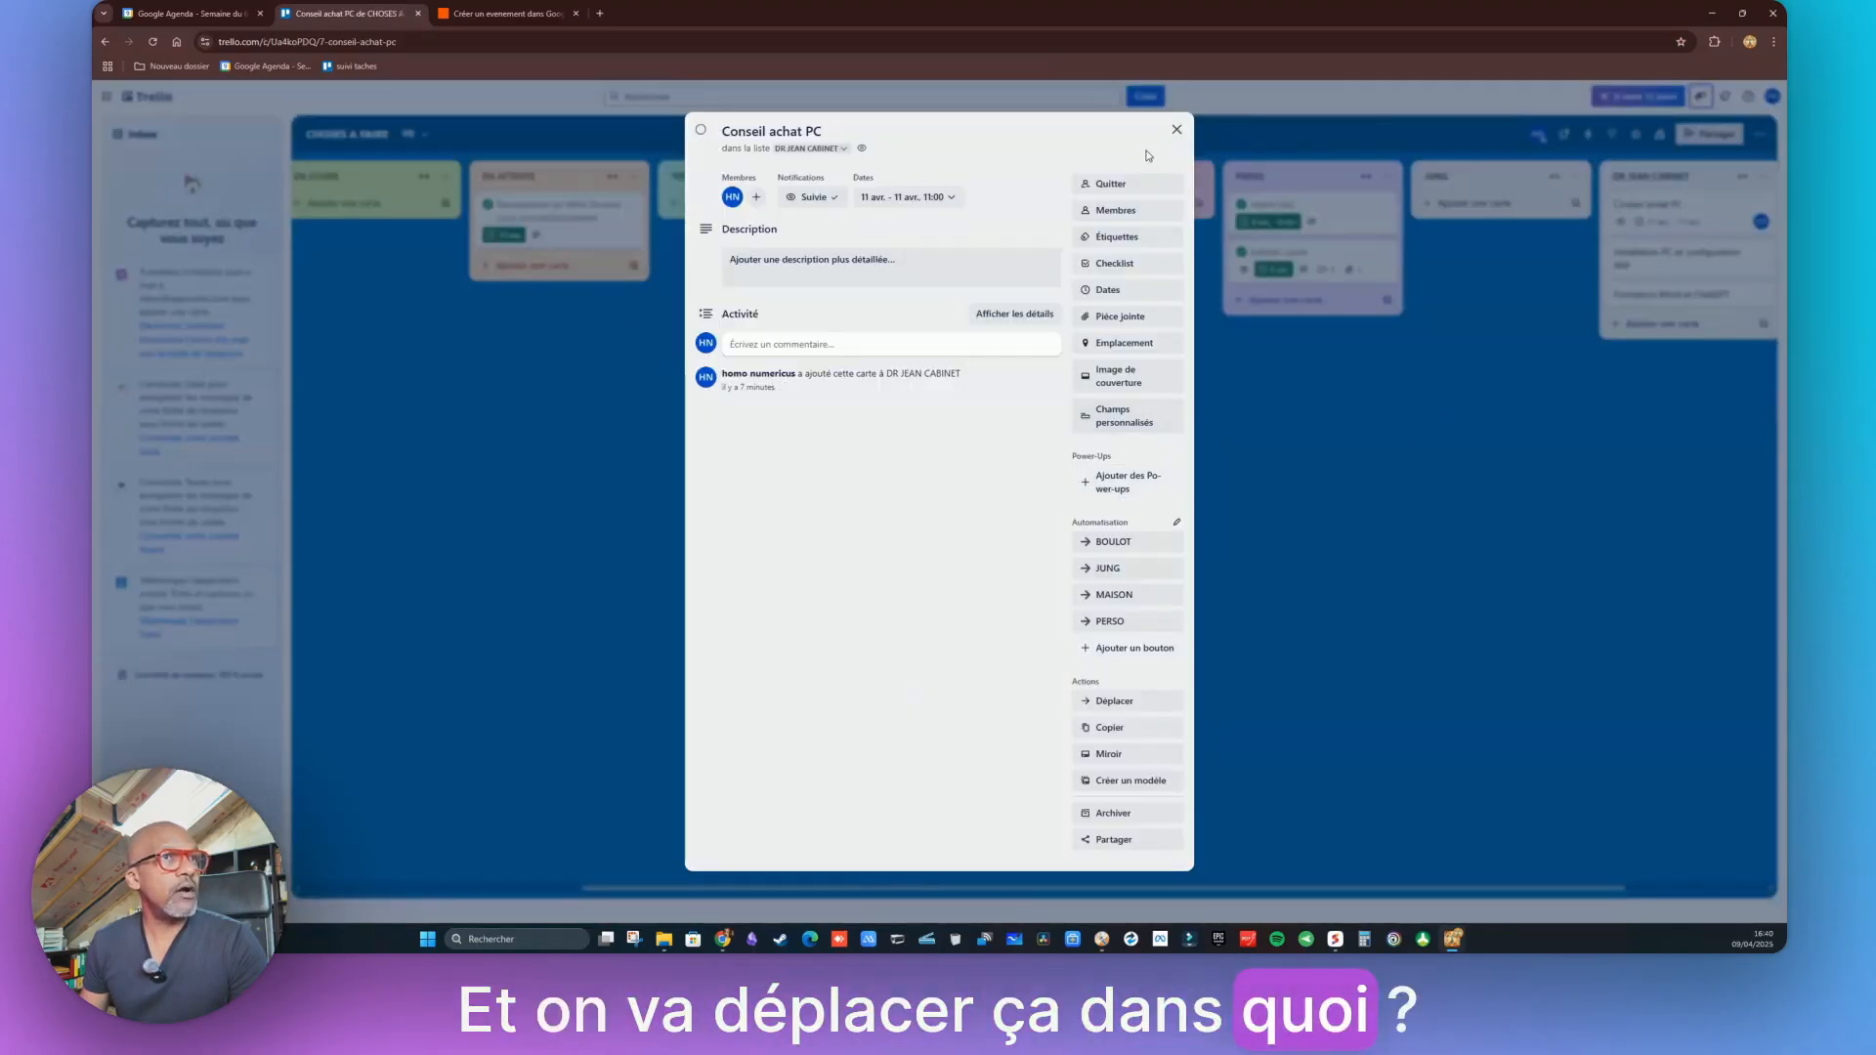
click(1177, 129)
drag(1704, 214, 616, 208)
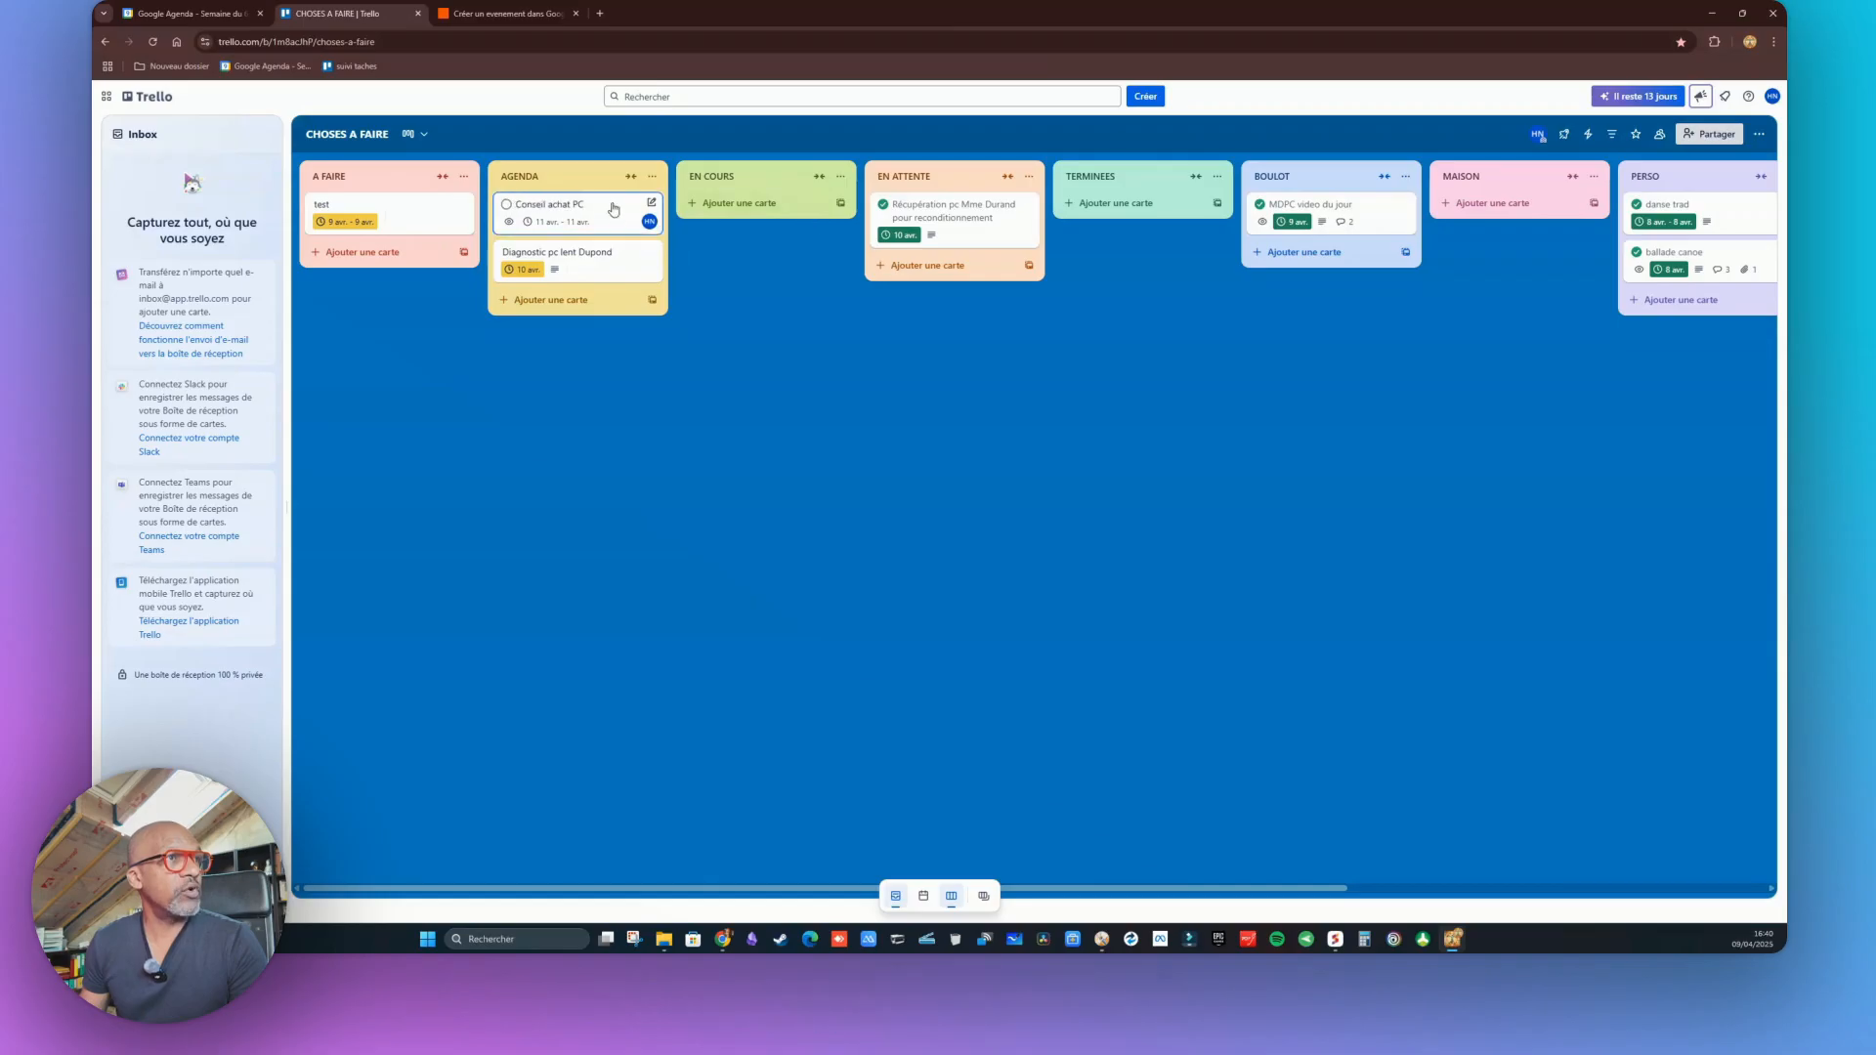
click(503, 14)
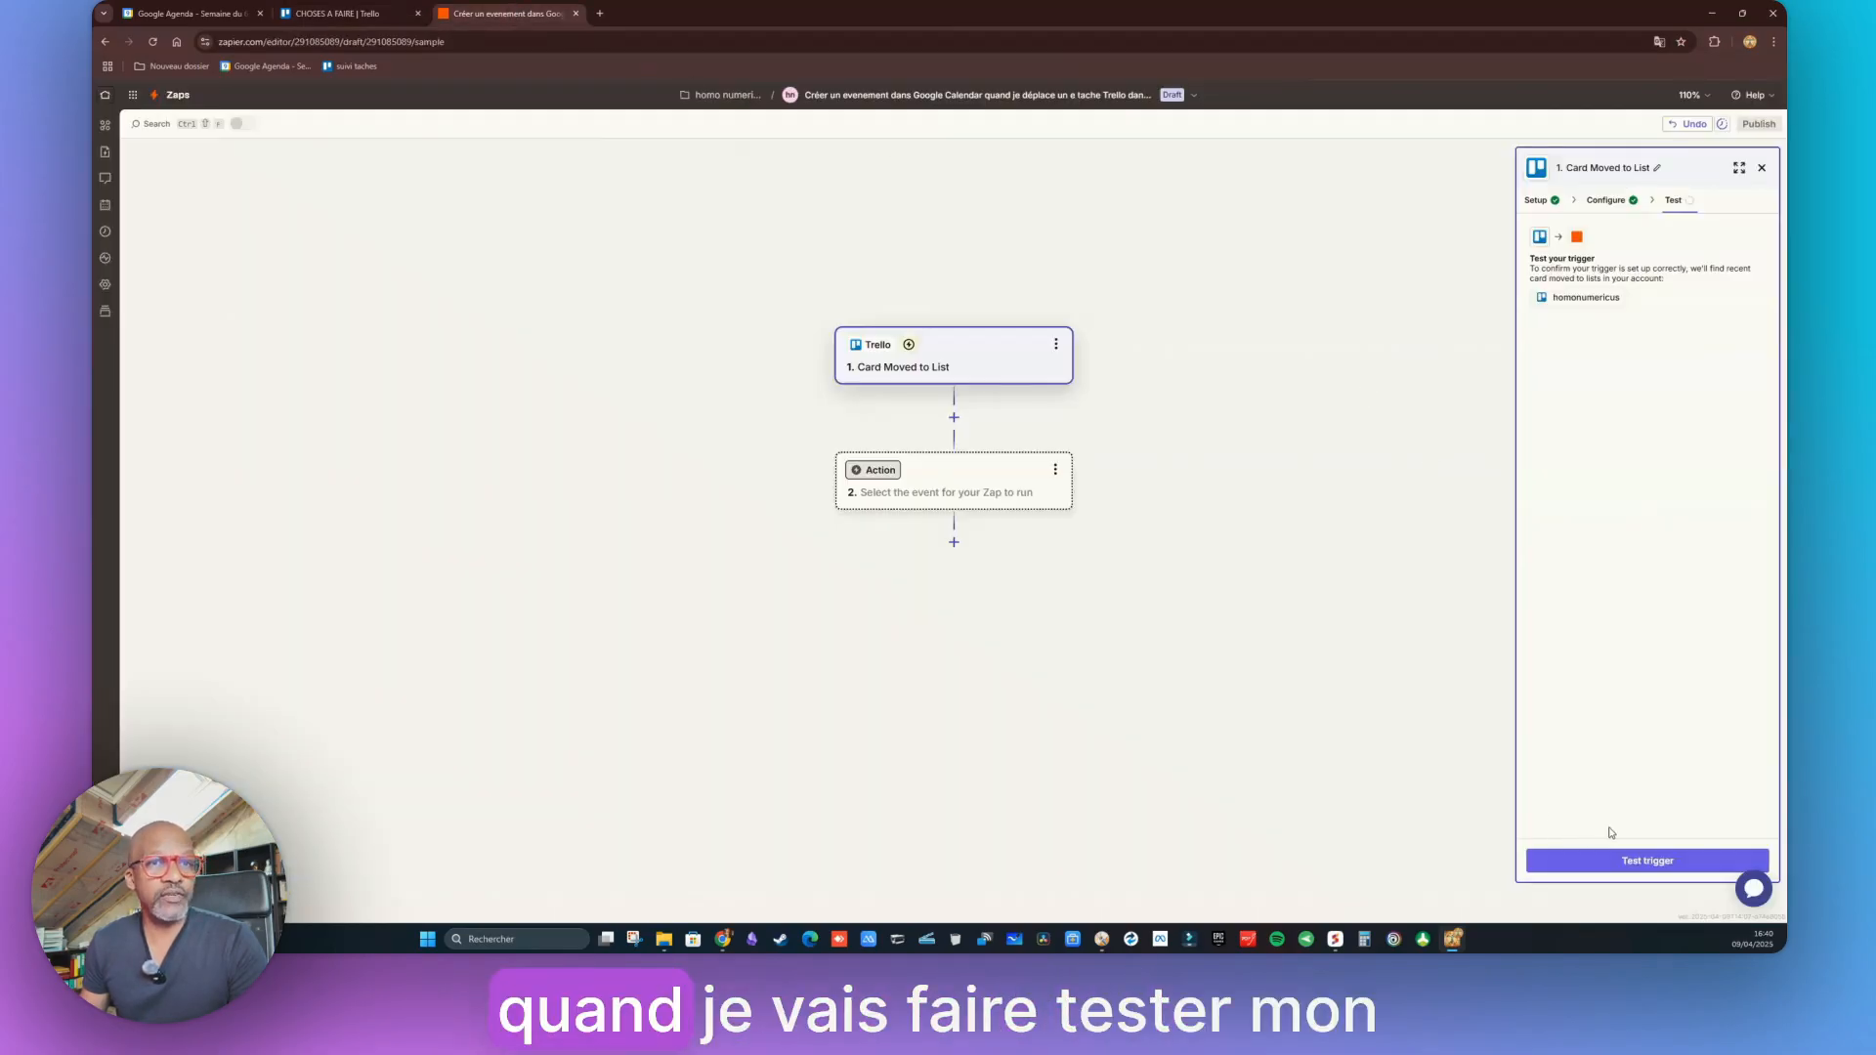
Test the trigger and inspect the Card Moved to List B sample record
click(1644, 858)
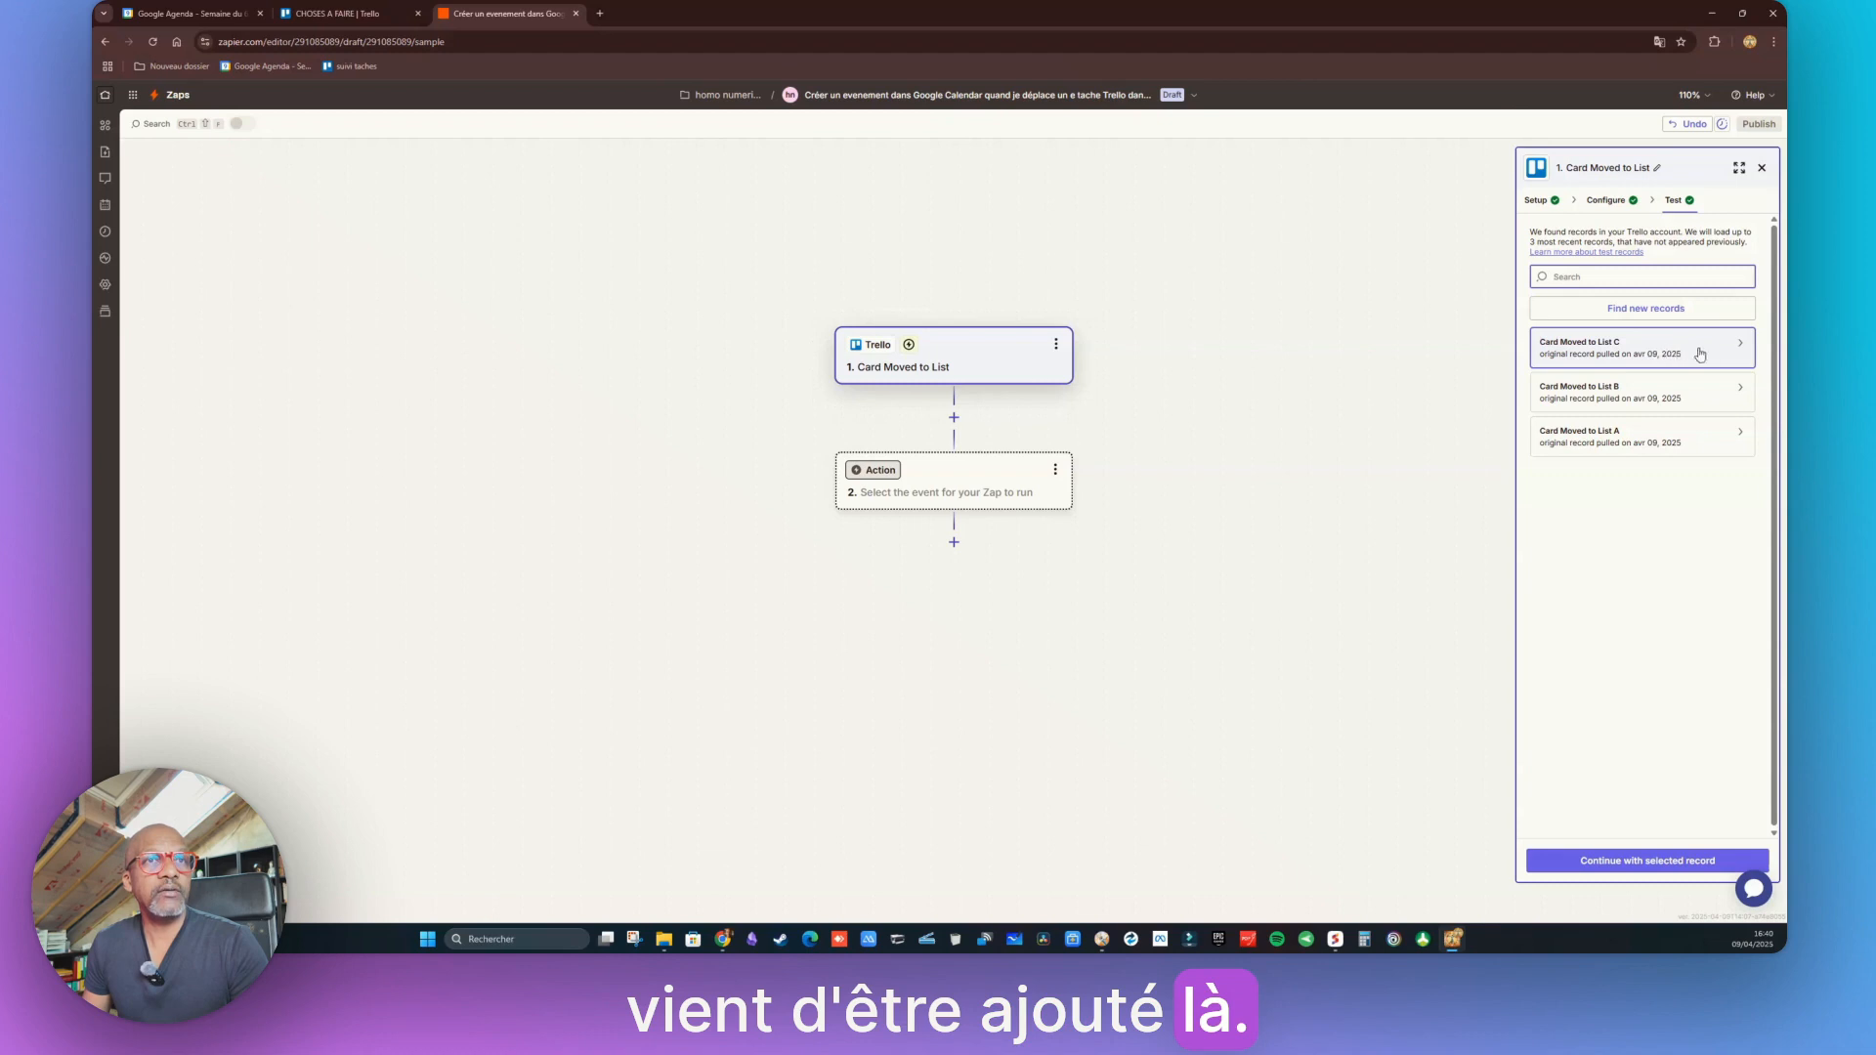
mouse_move(1728, 353)
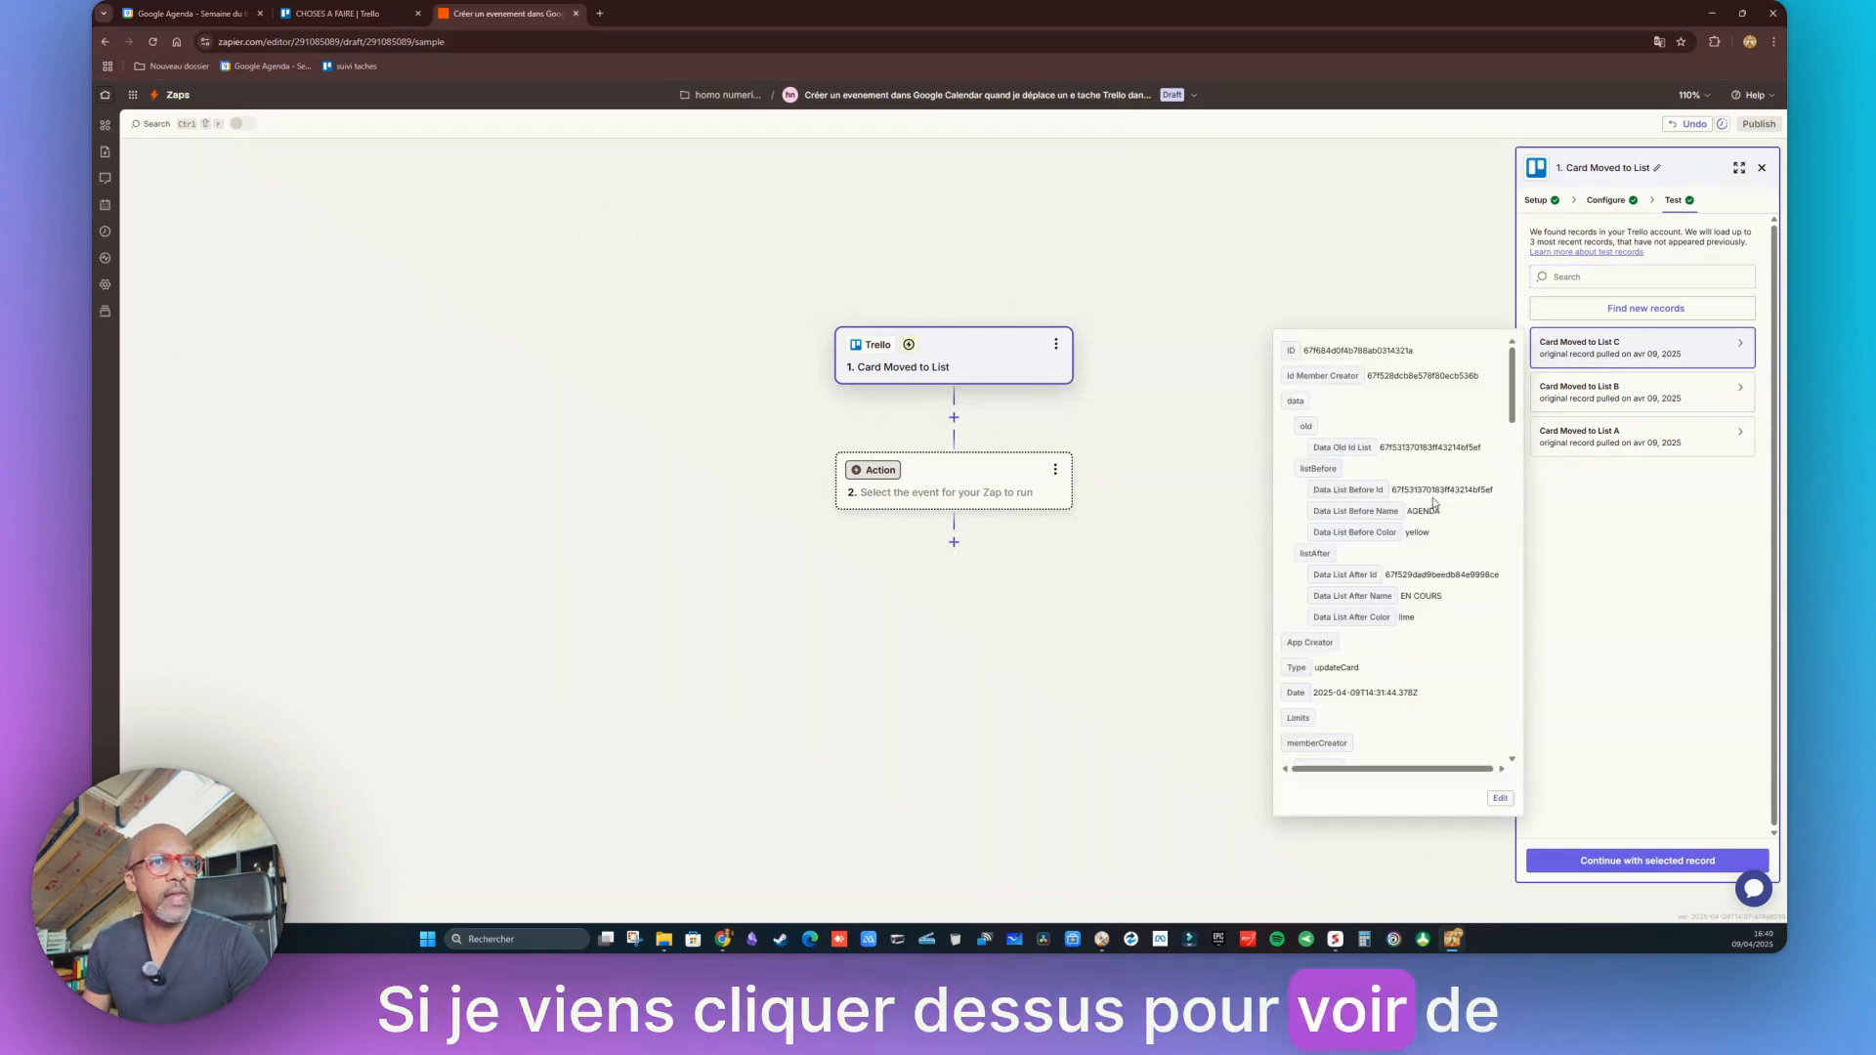
scroll(1425, 439, down, 2)
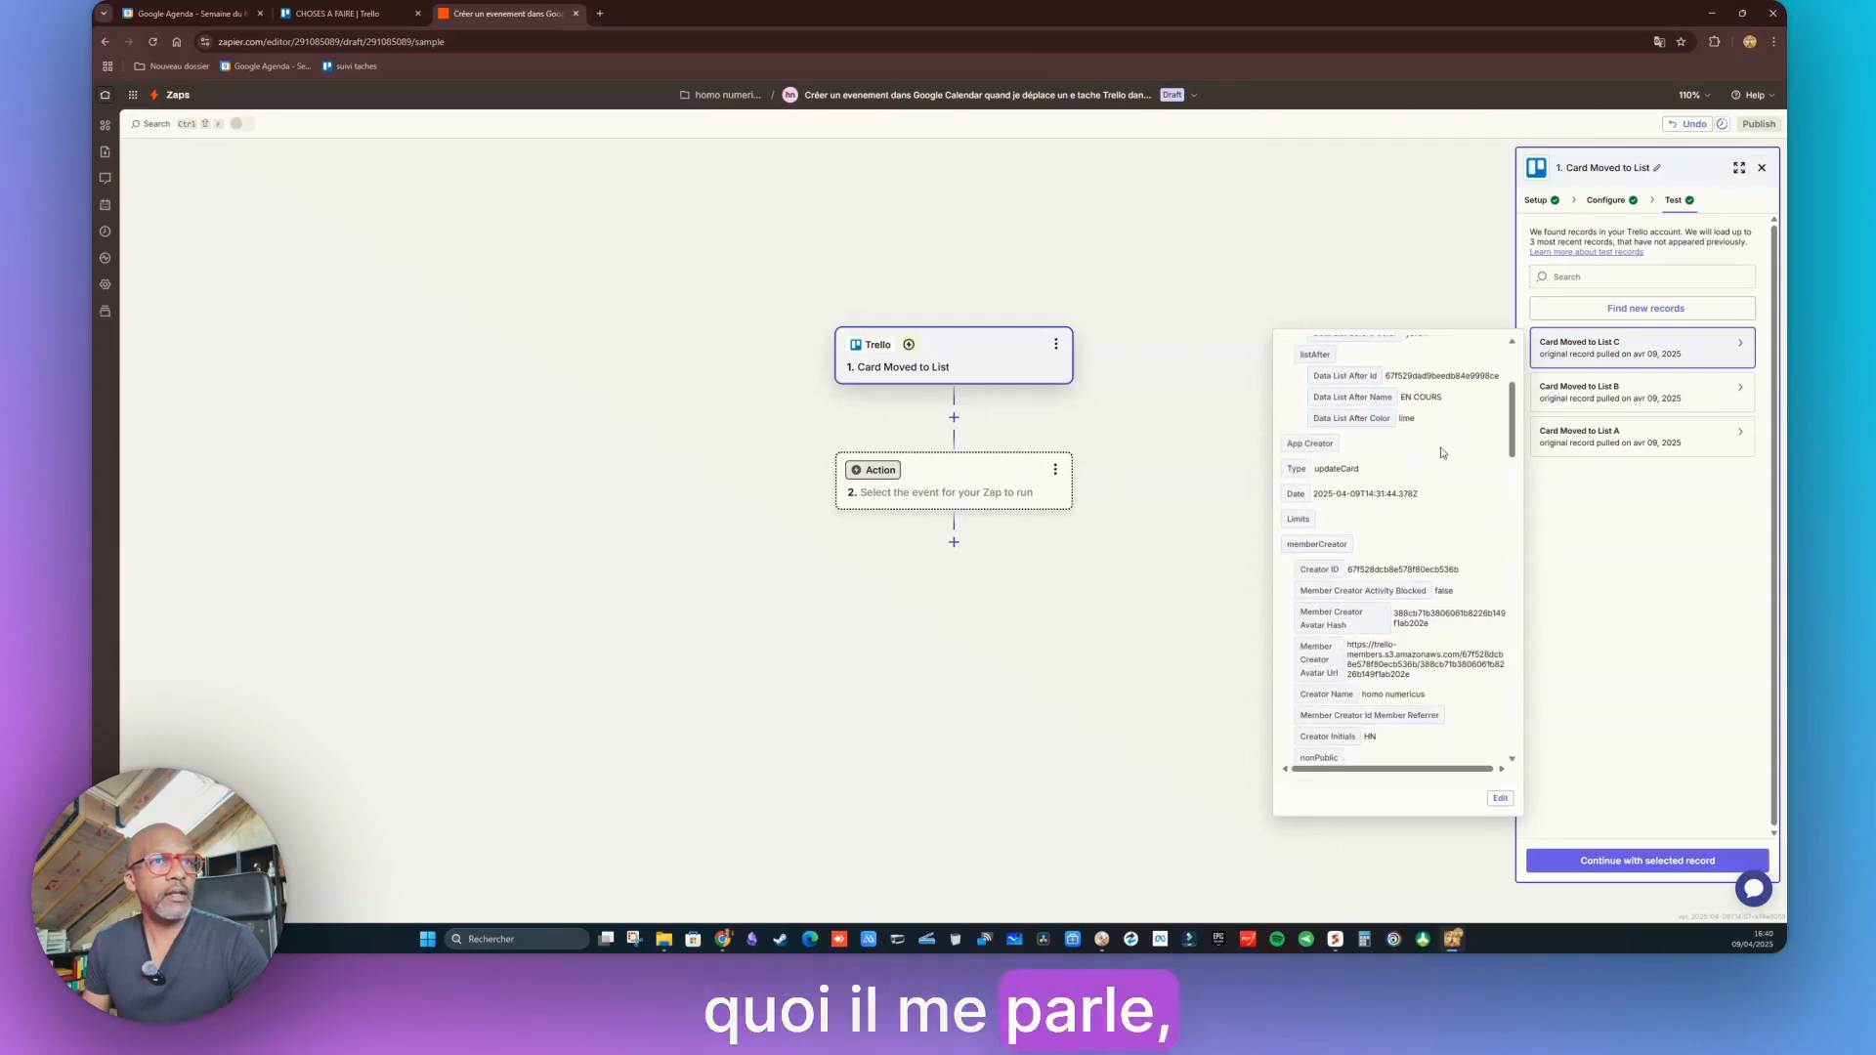
scroll(1441, 454, down, 1)
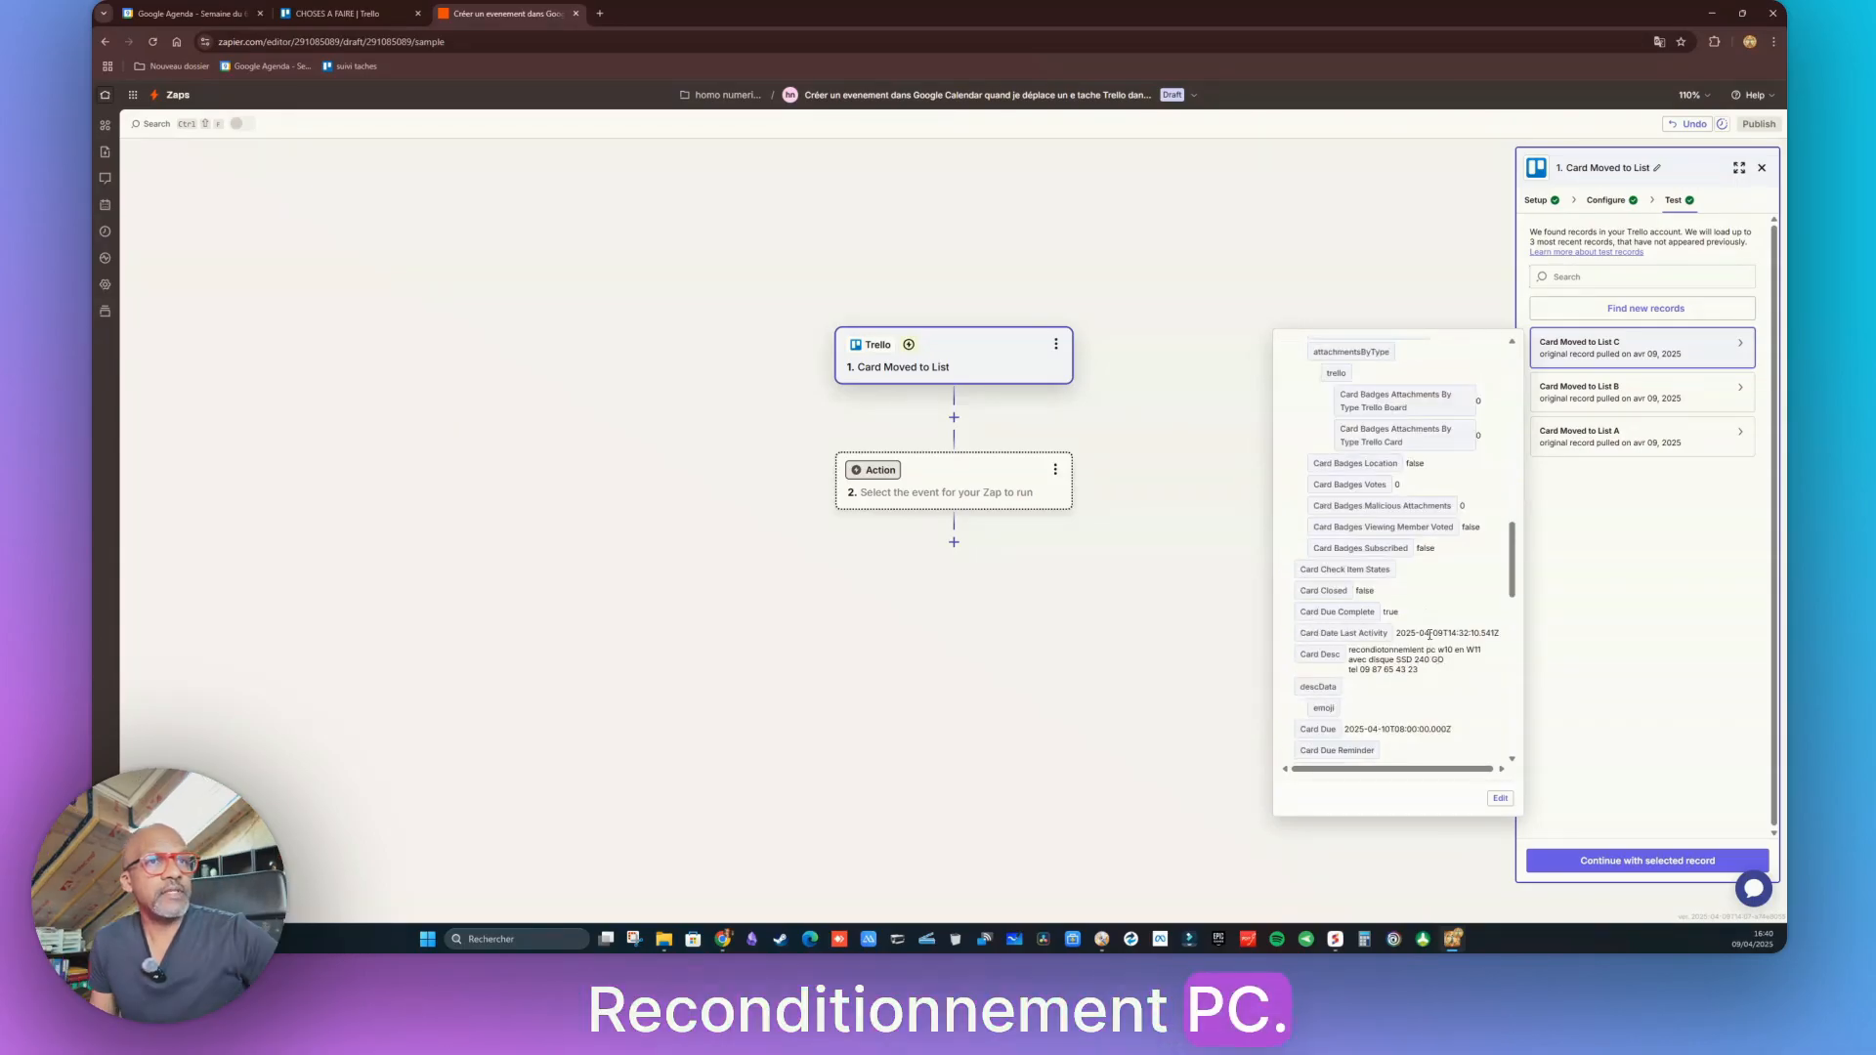
scroll(1442, 453, down, 4)
click(1655, 403)
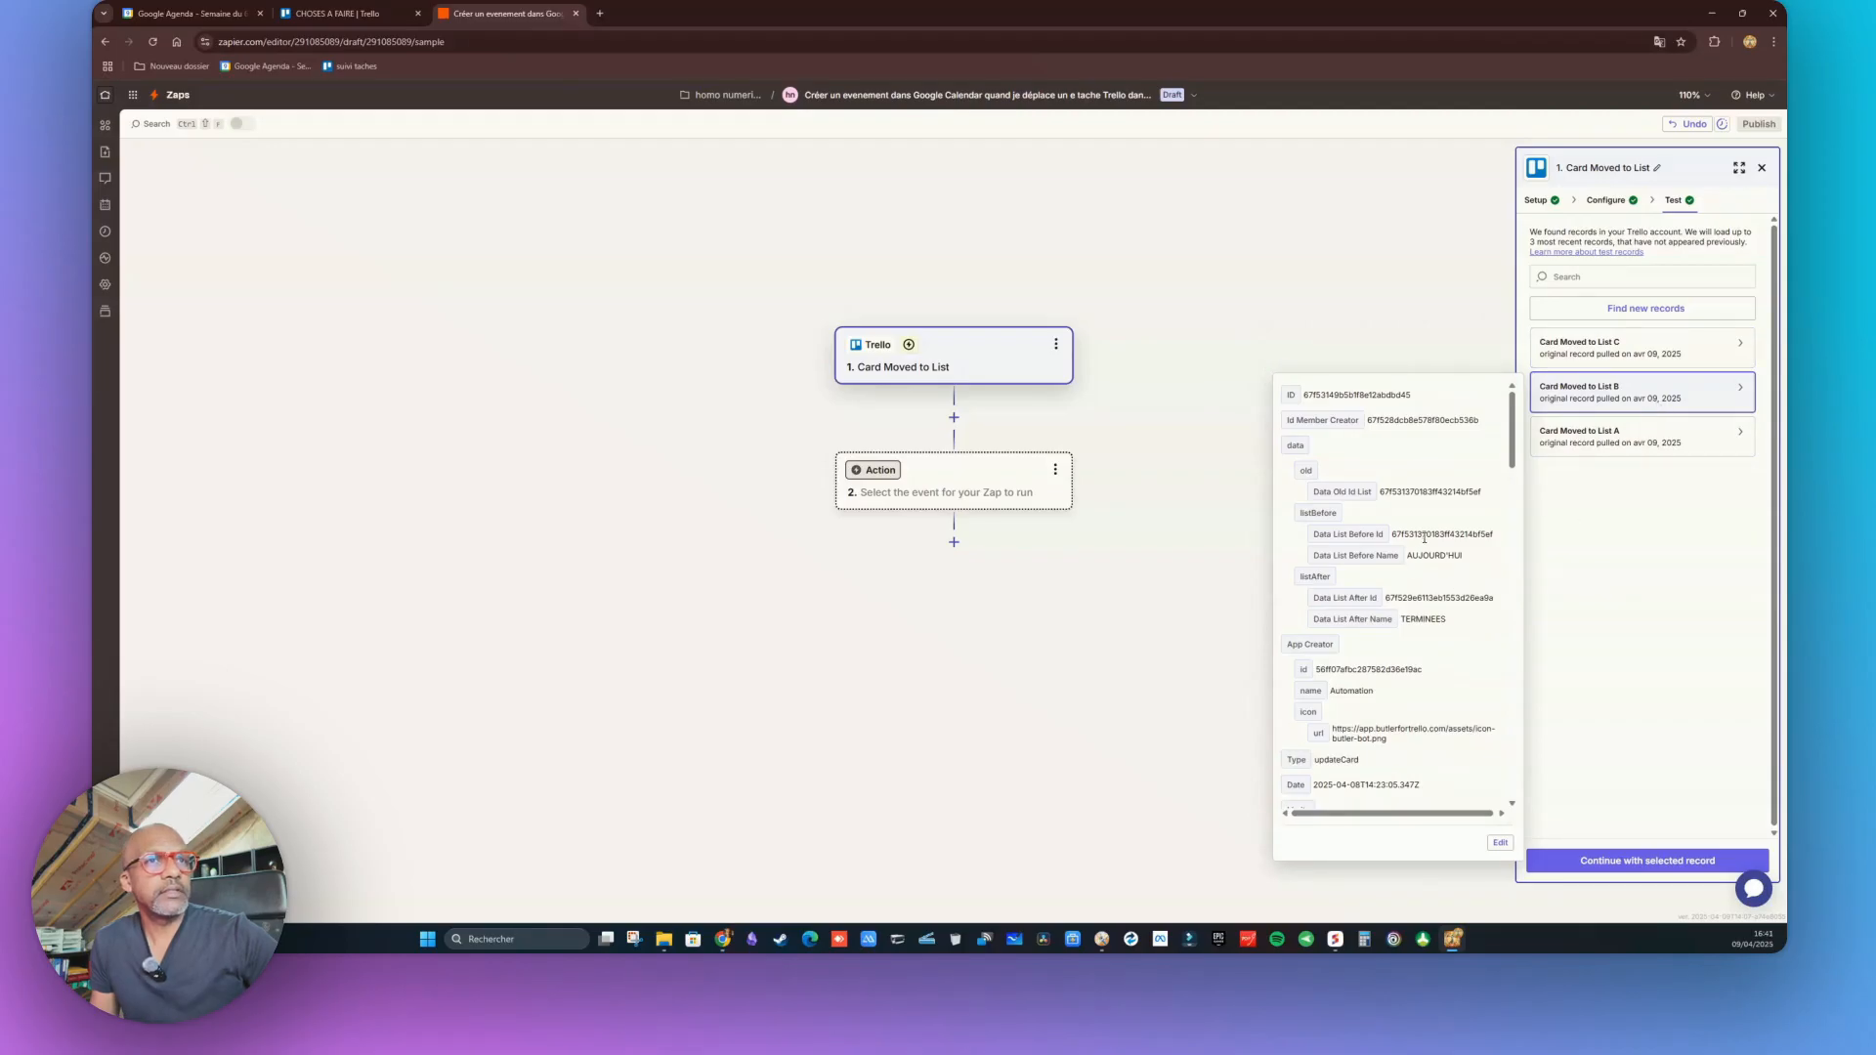
Fetch new records, select Card Moved to List D and check its data against Trello
click(1650, 309)
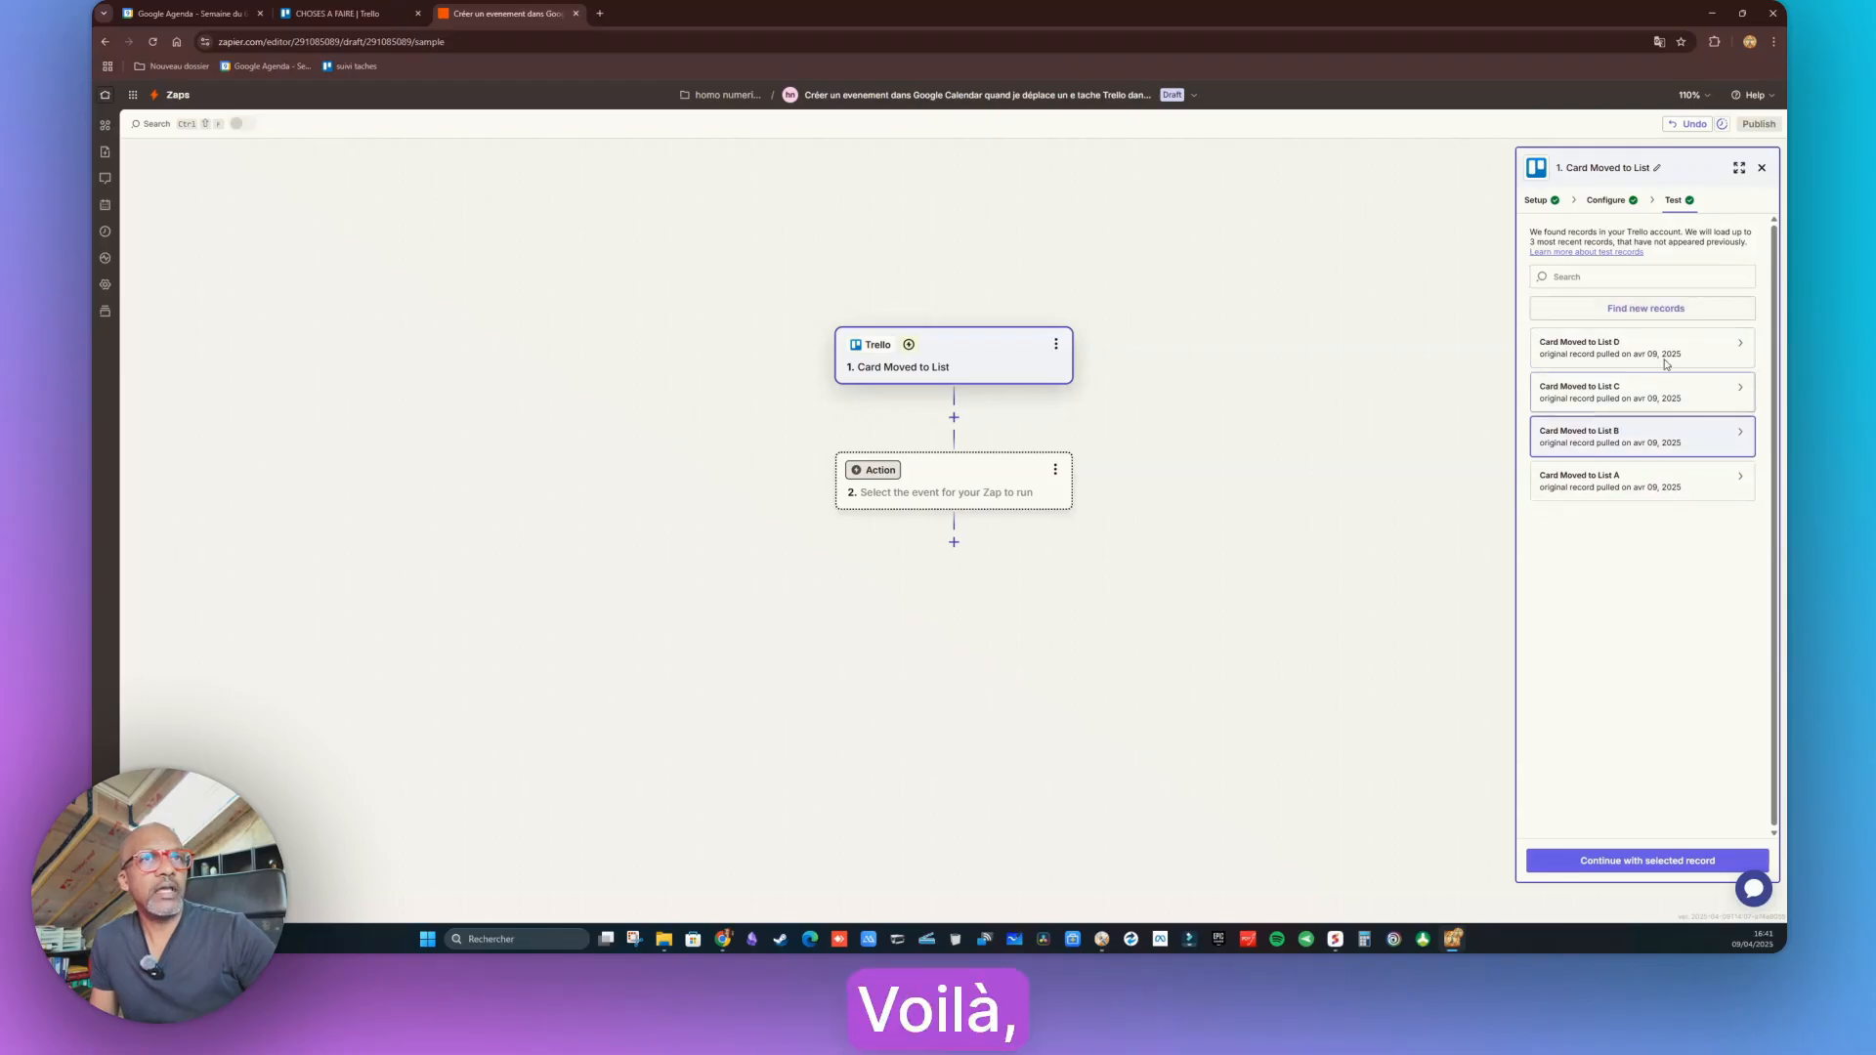
click(1665, 362)
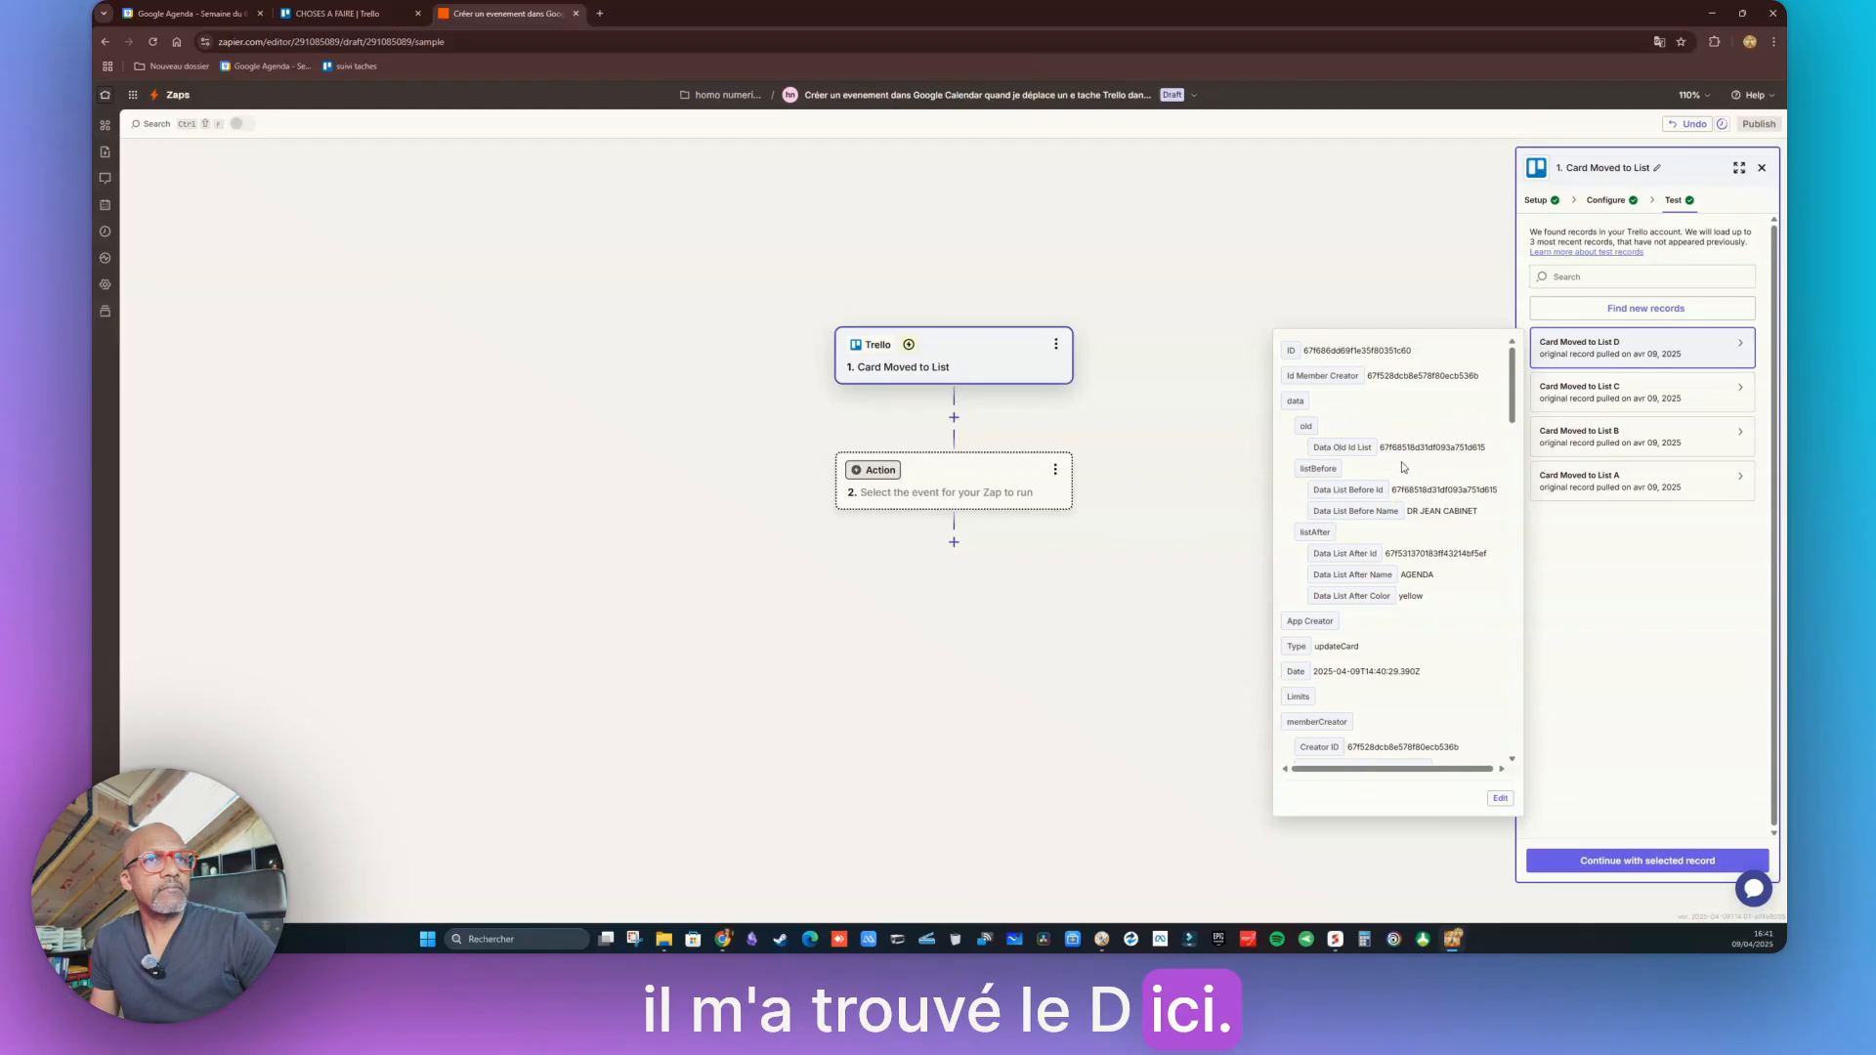
scroll(1401, 469, down, 3)
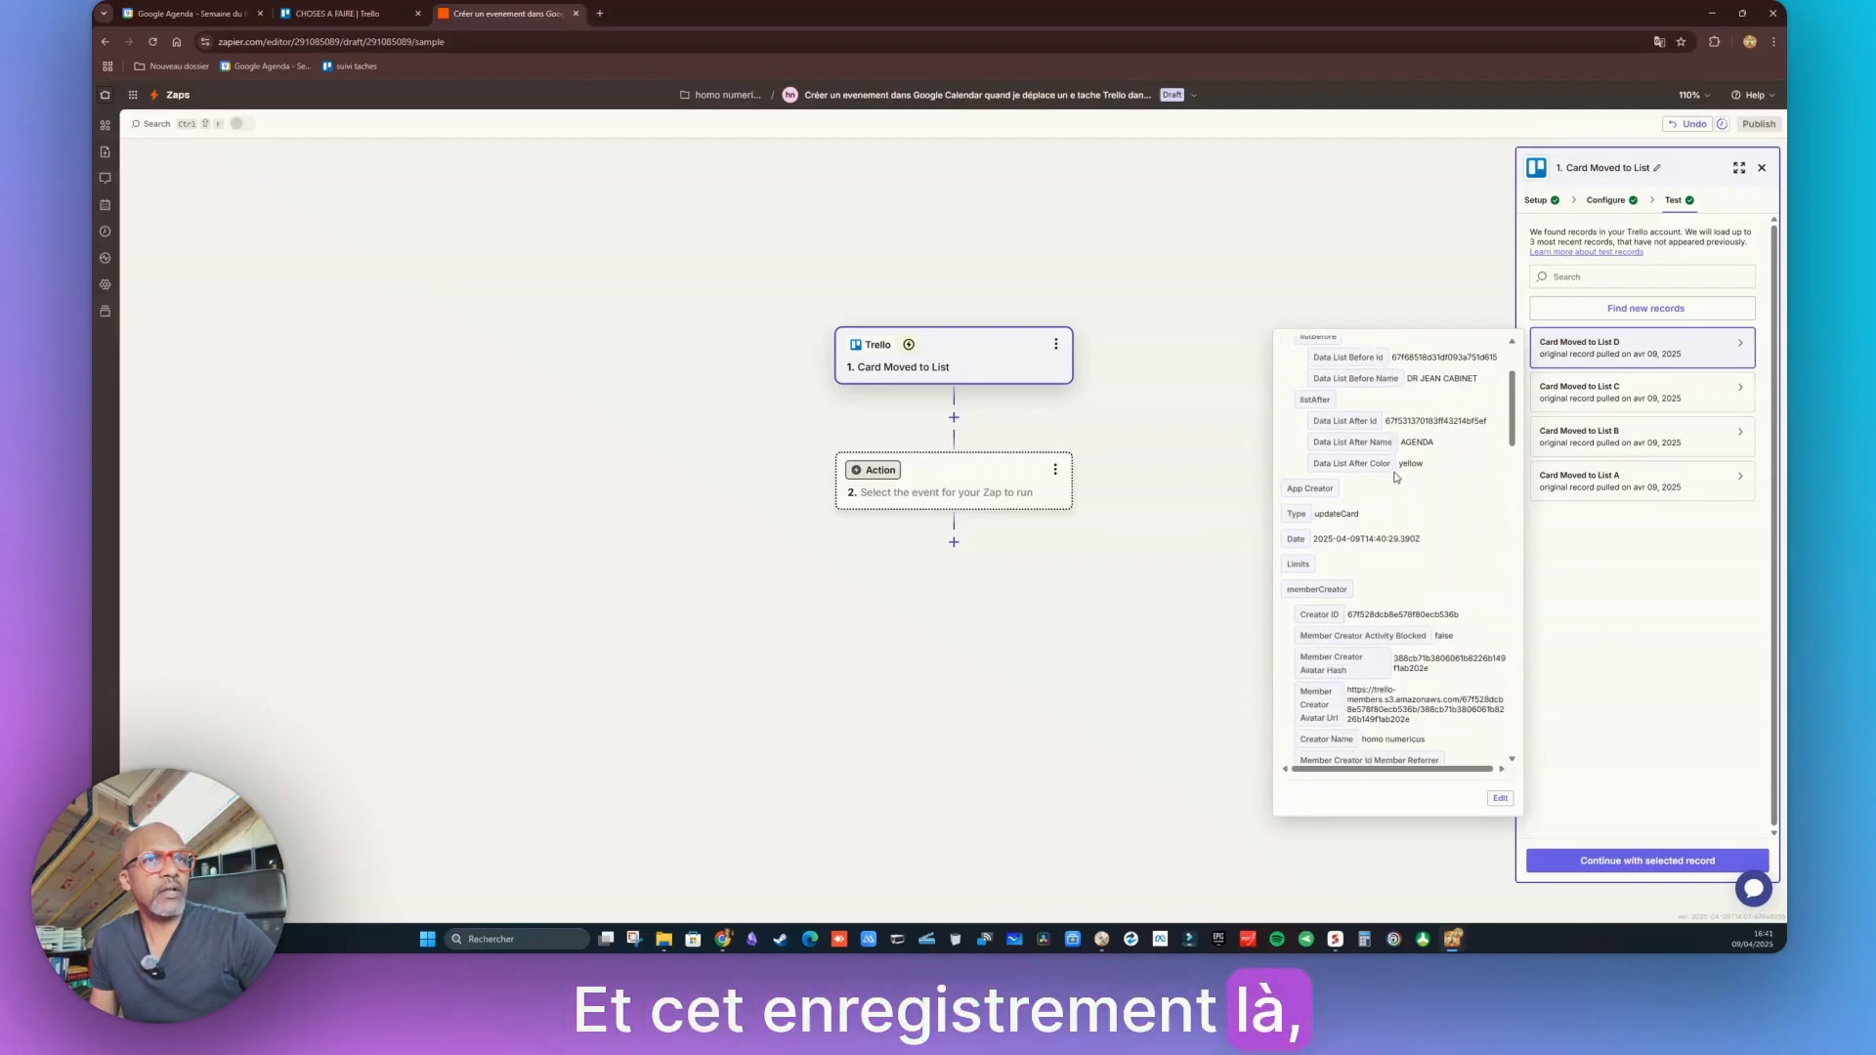
scroll(1396, 477, down, 3)
scroll(1408, 586, down, 3)
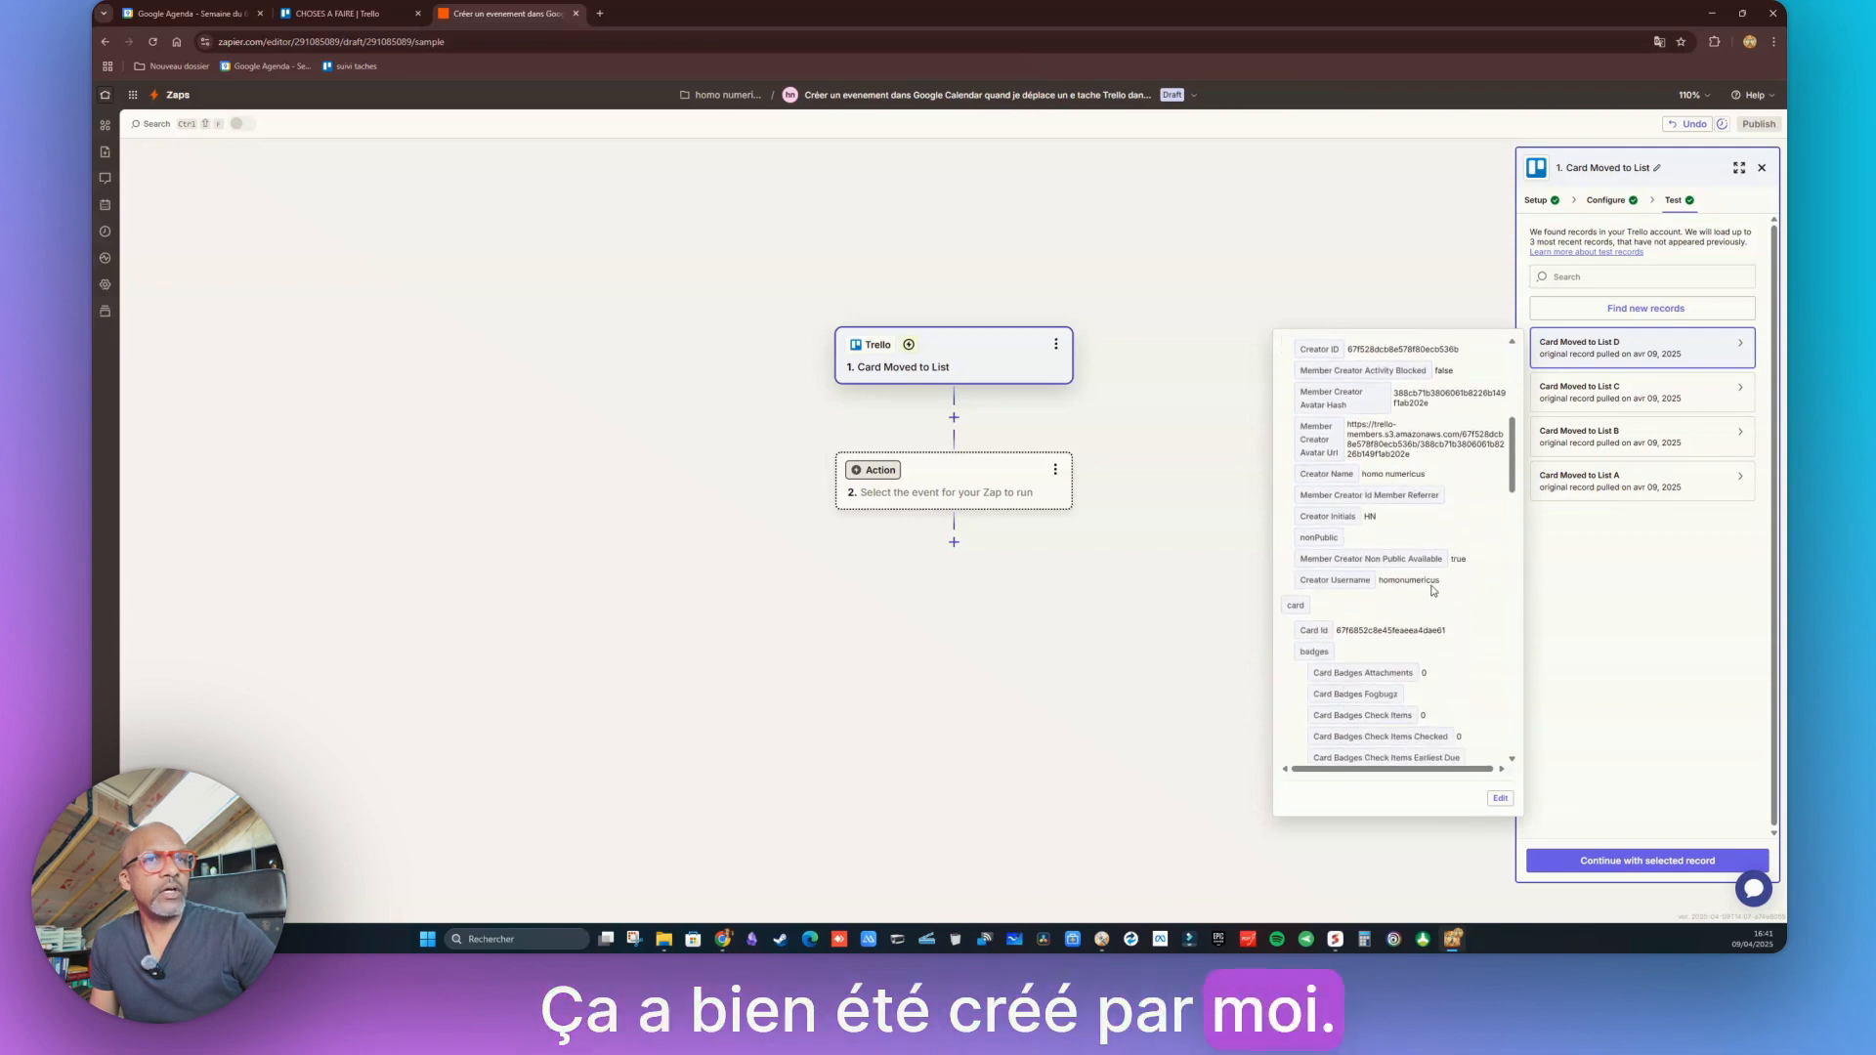
scroll(1433, 590, down, 6)
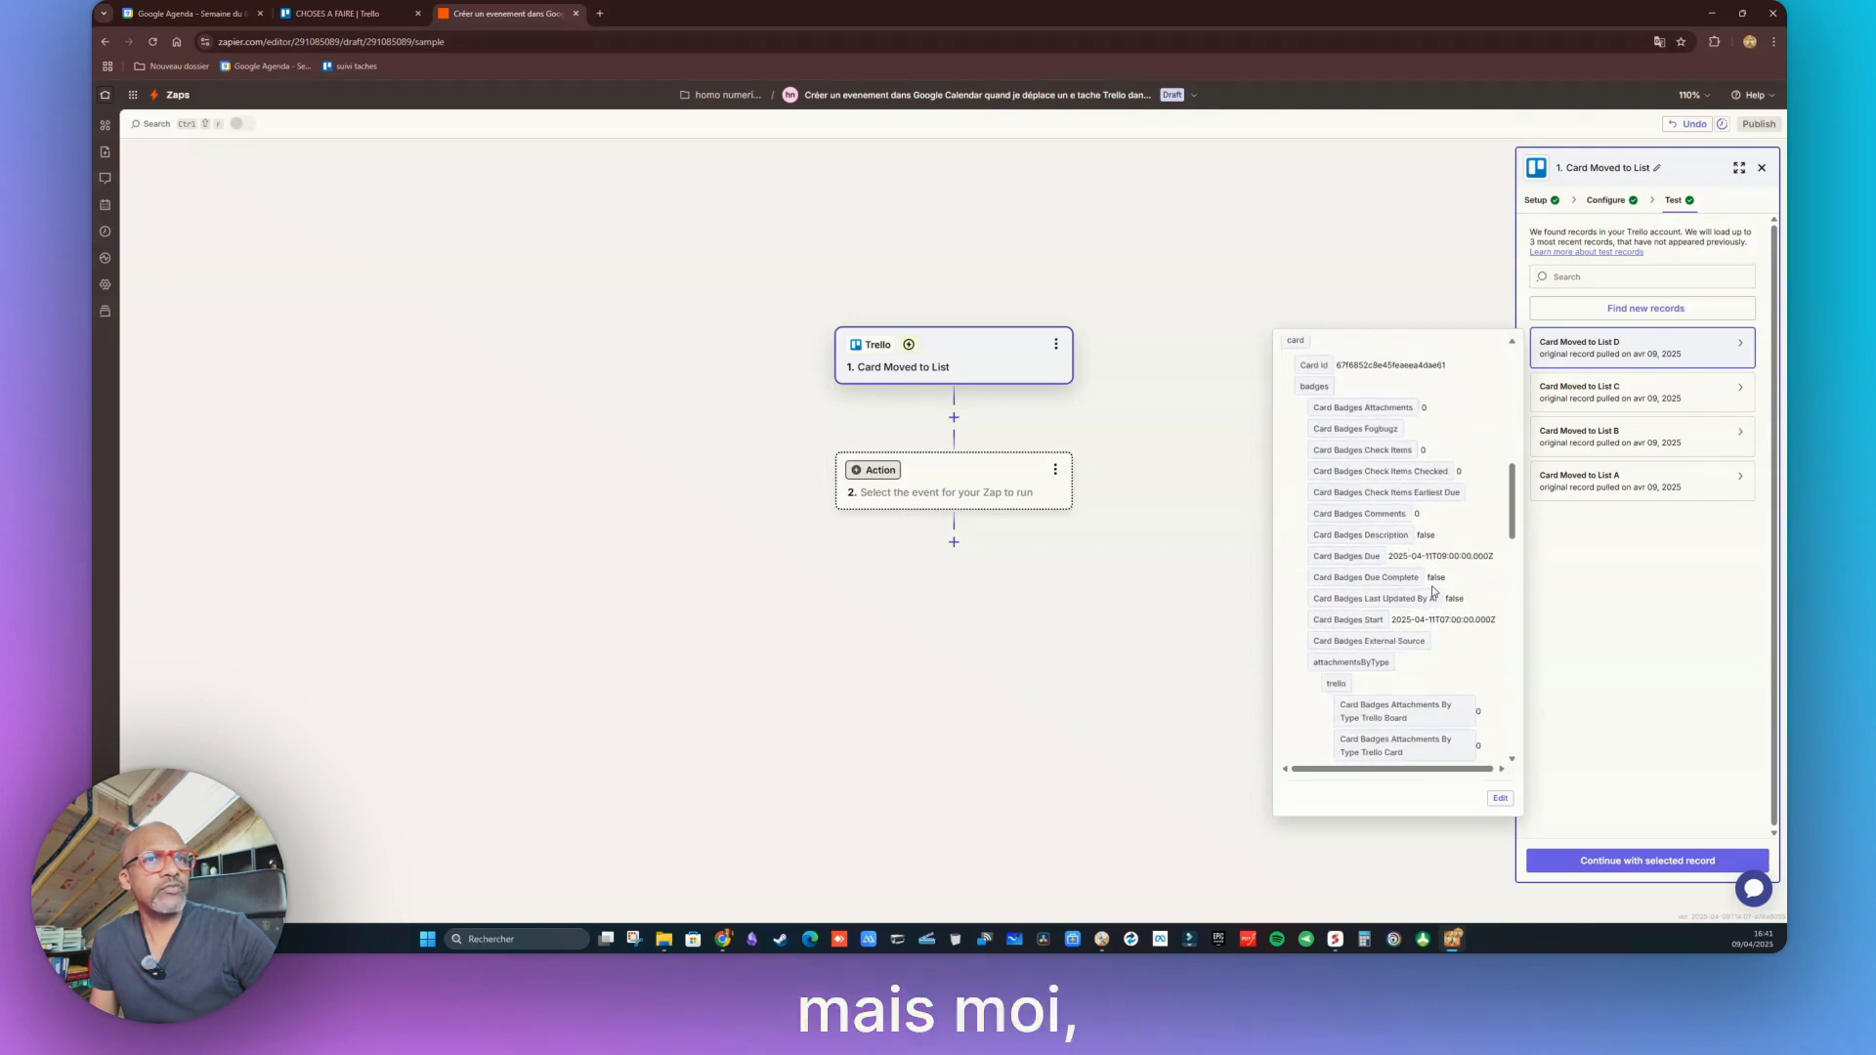
scroll(1433, 590, down, 4)
scroll(1432, 590, down, 6)
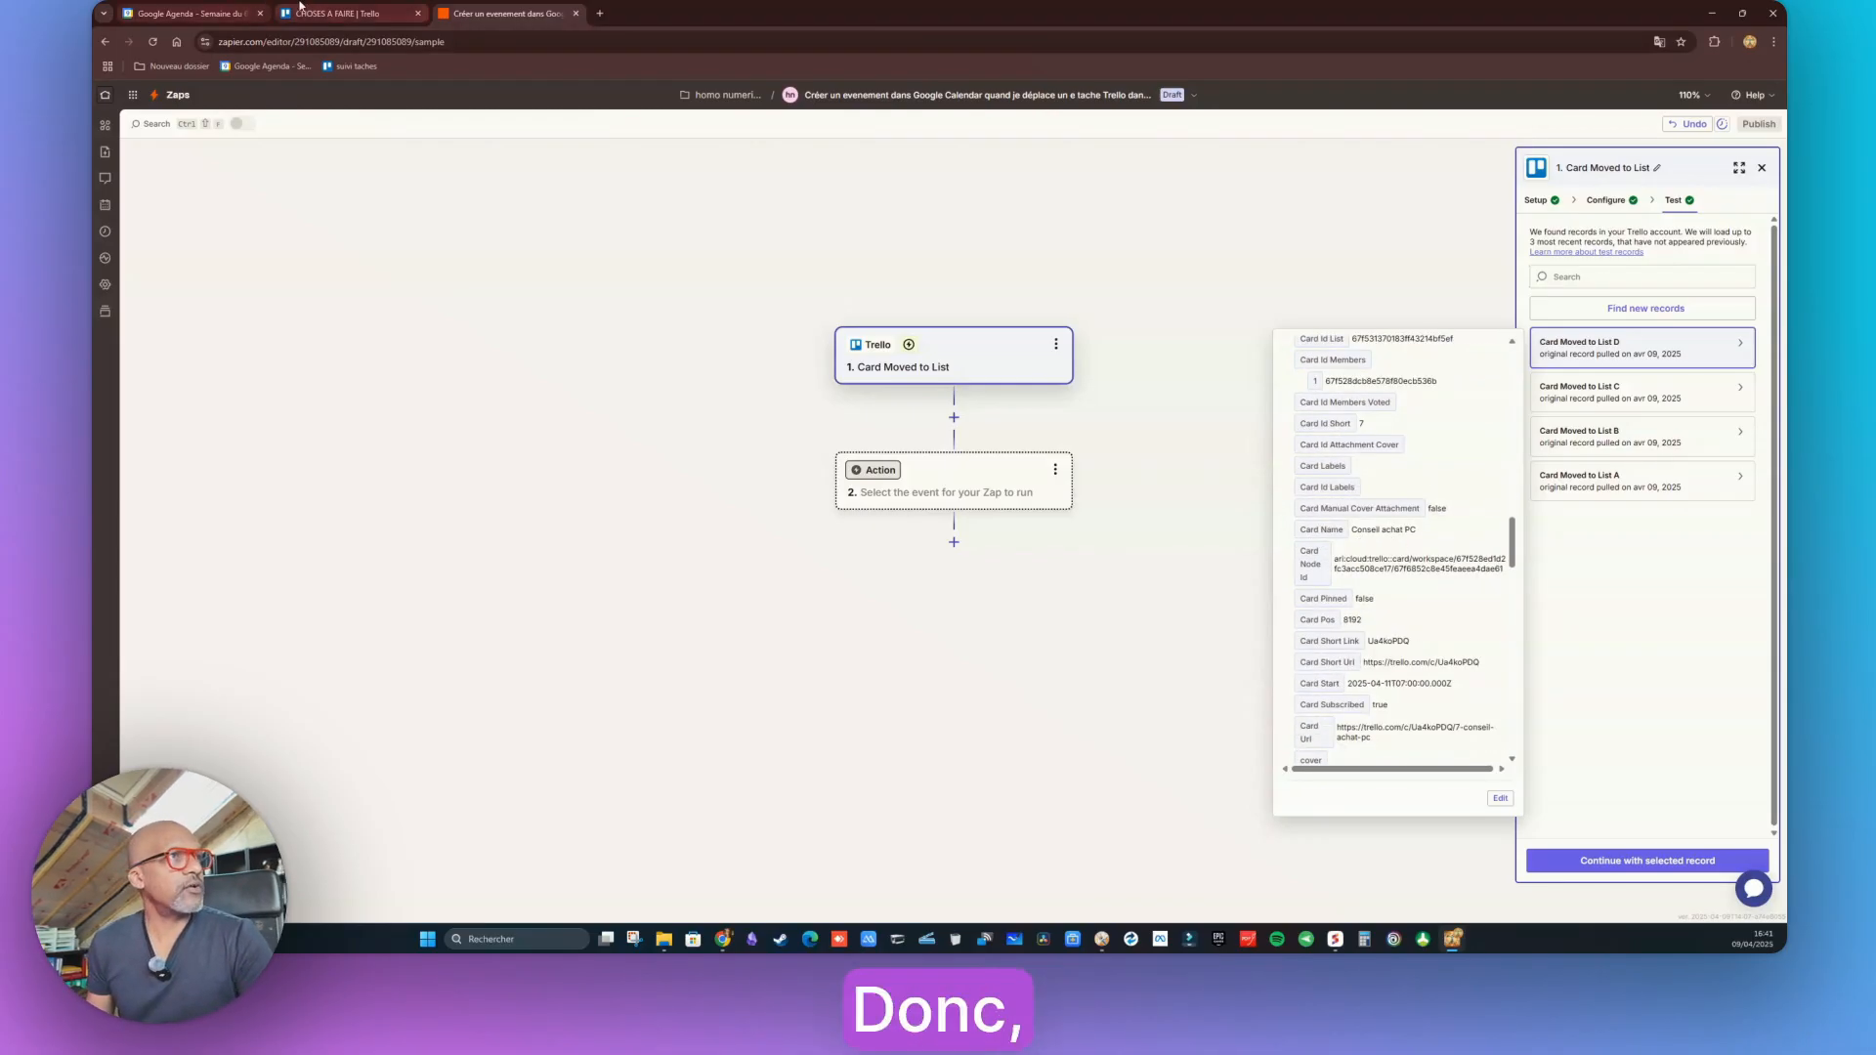
click(300, 8)
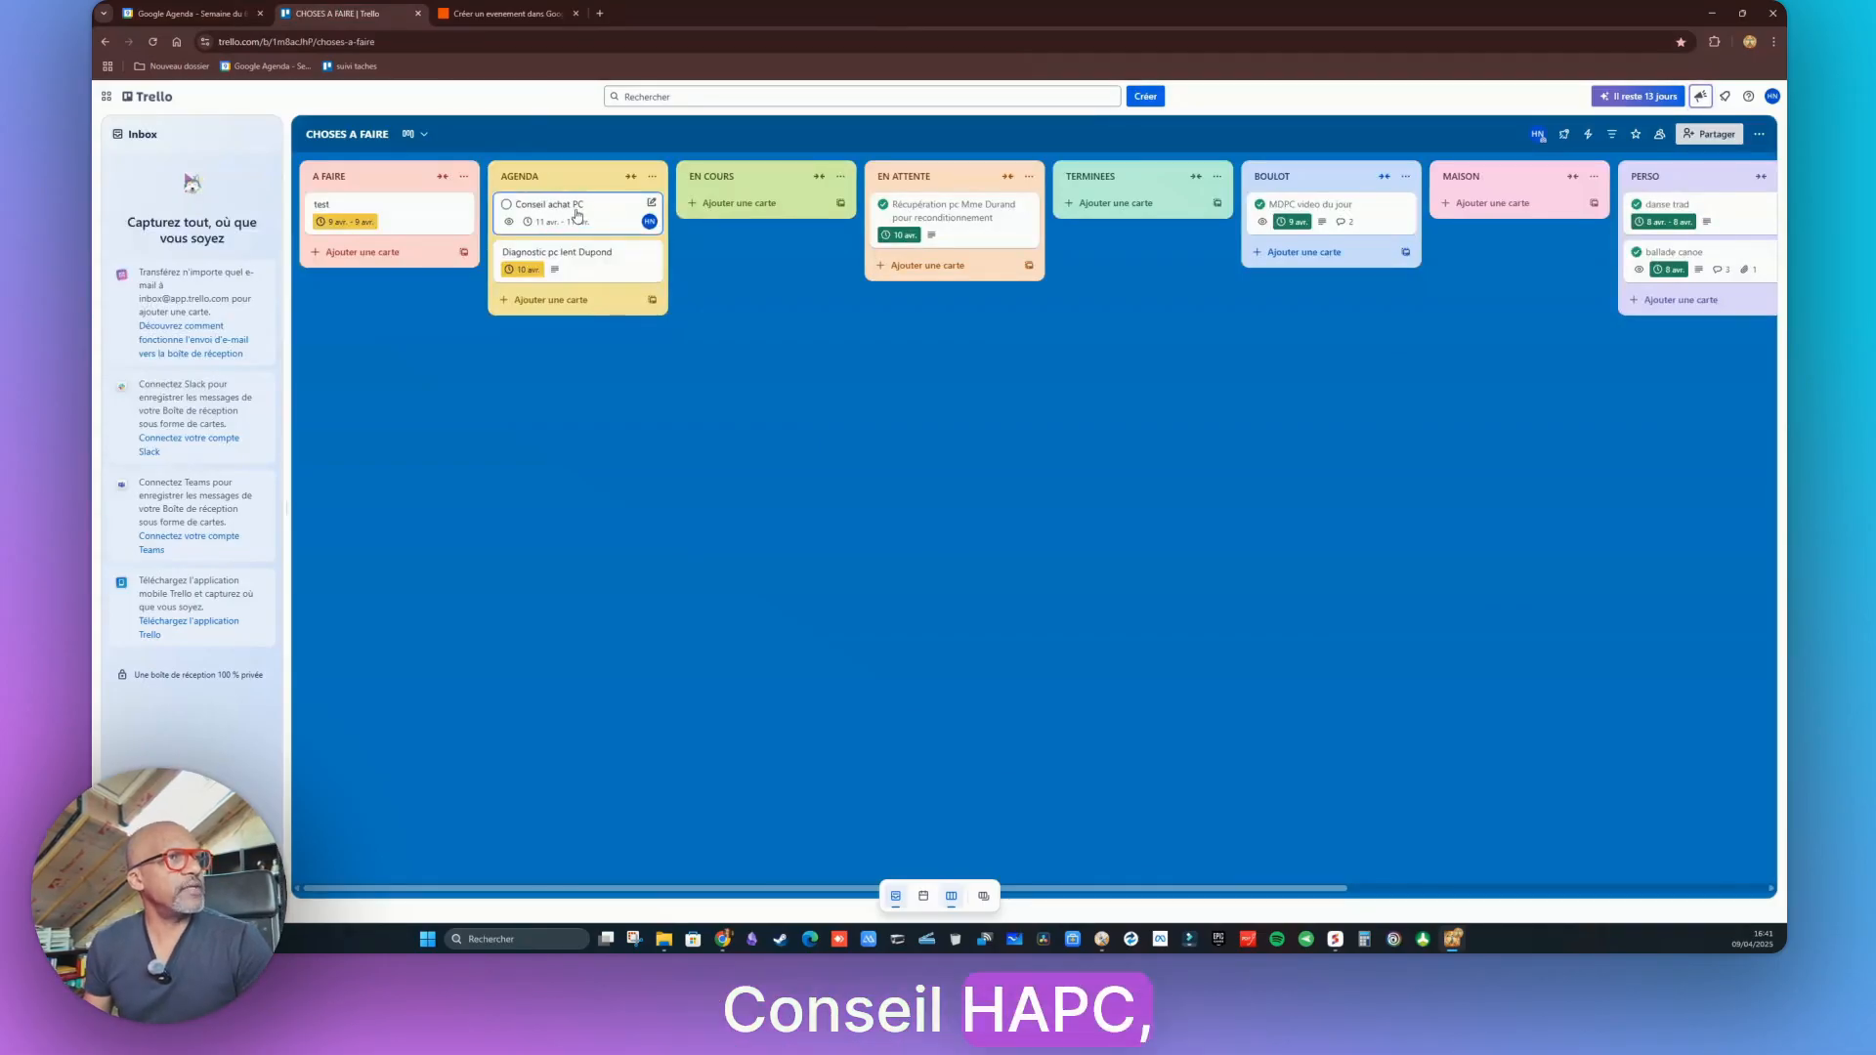
click(503, 13)
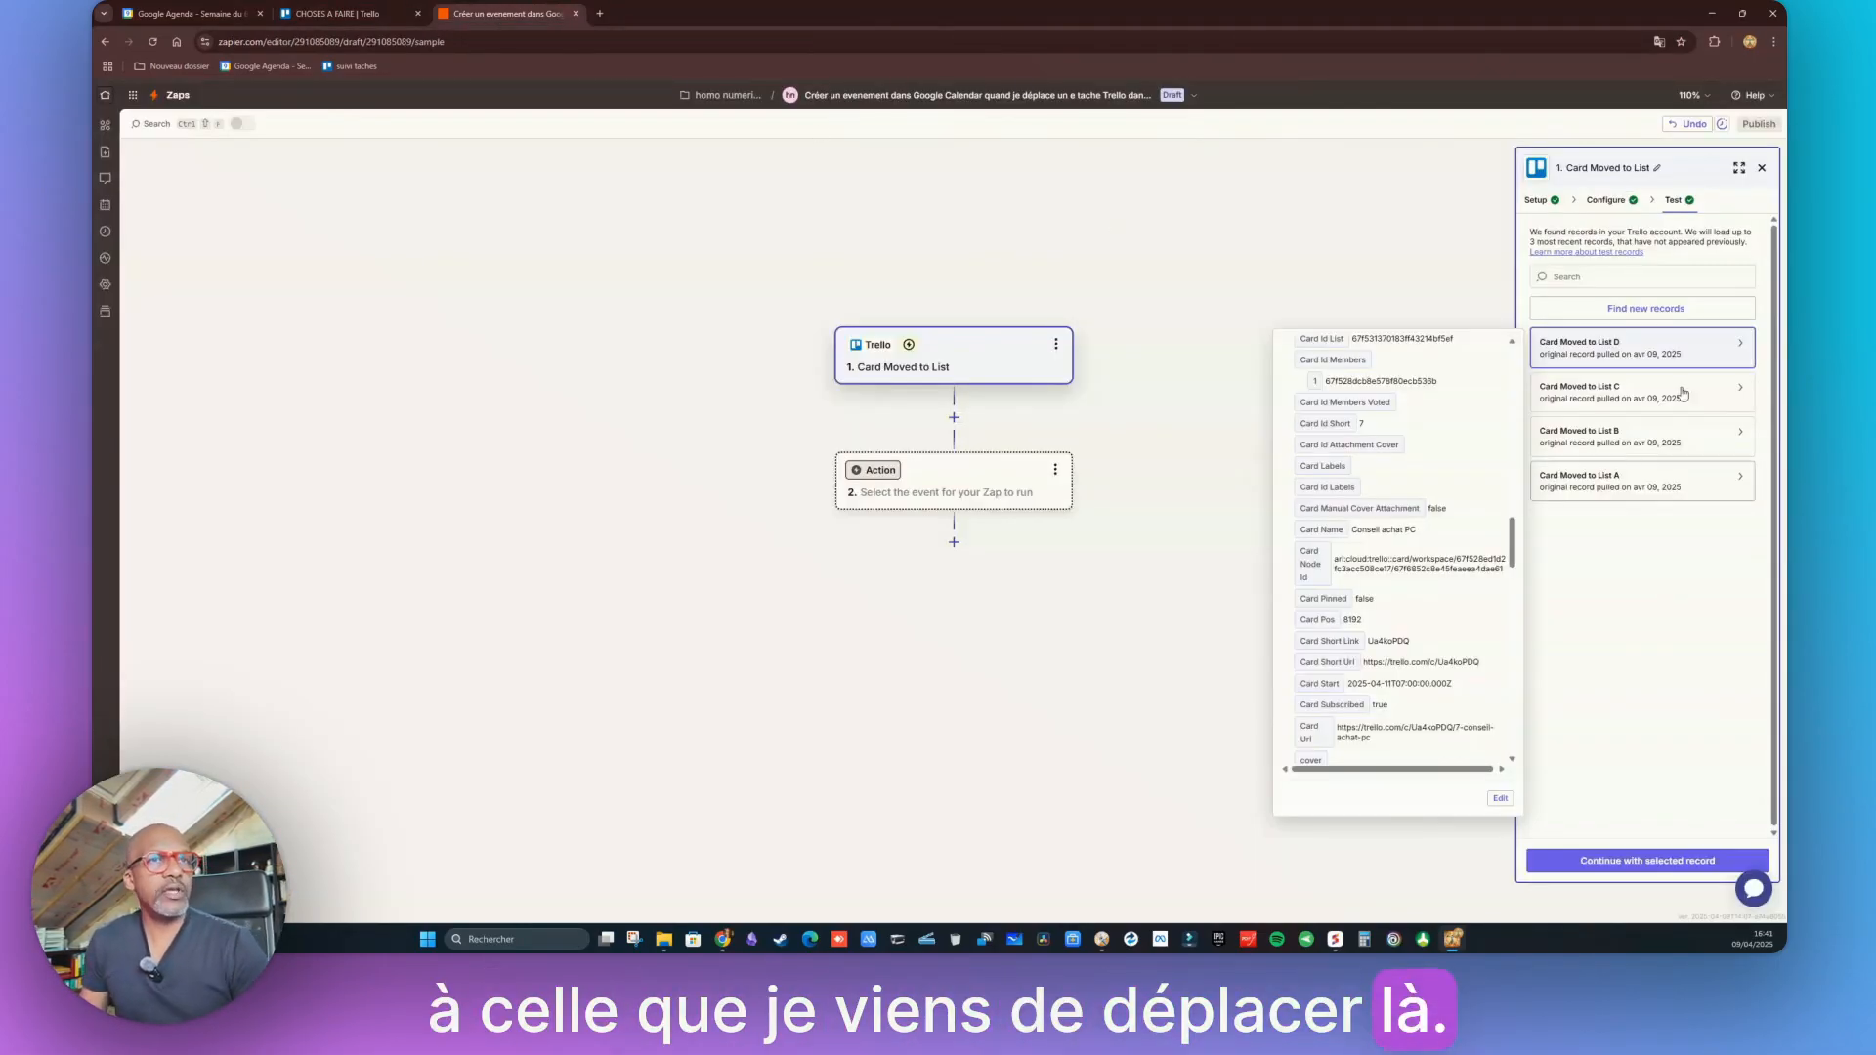
click(1652, 860)
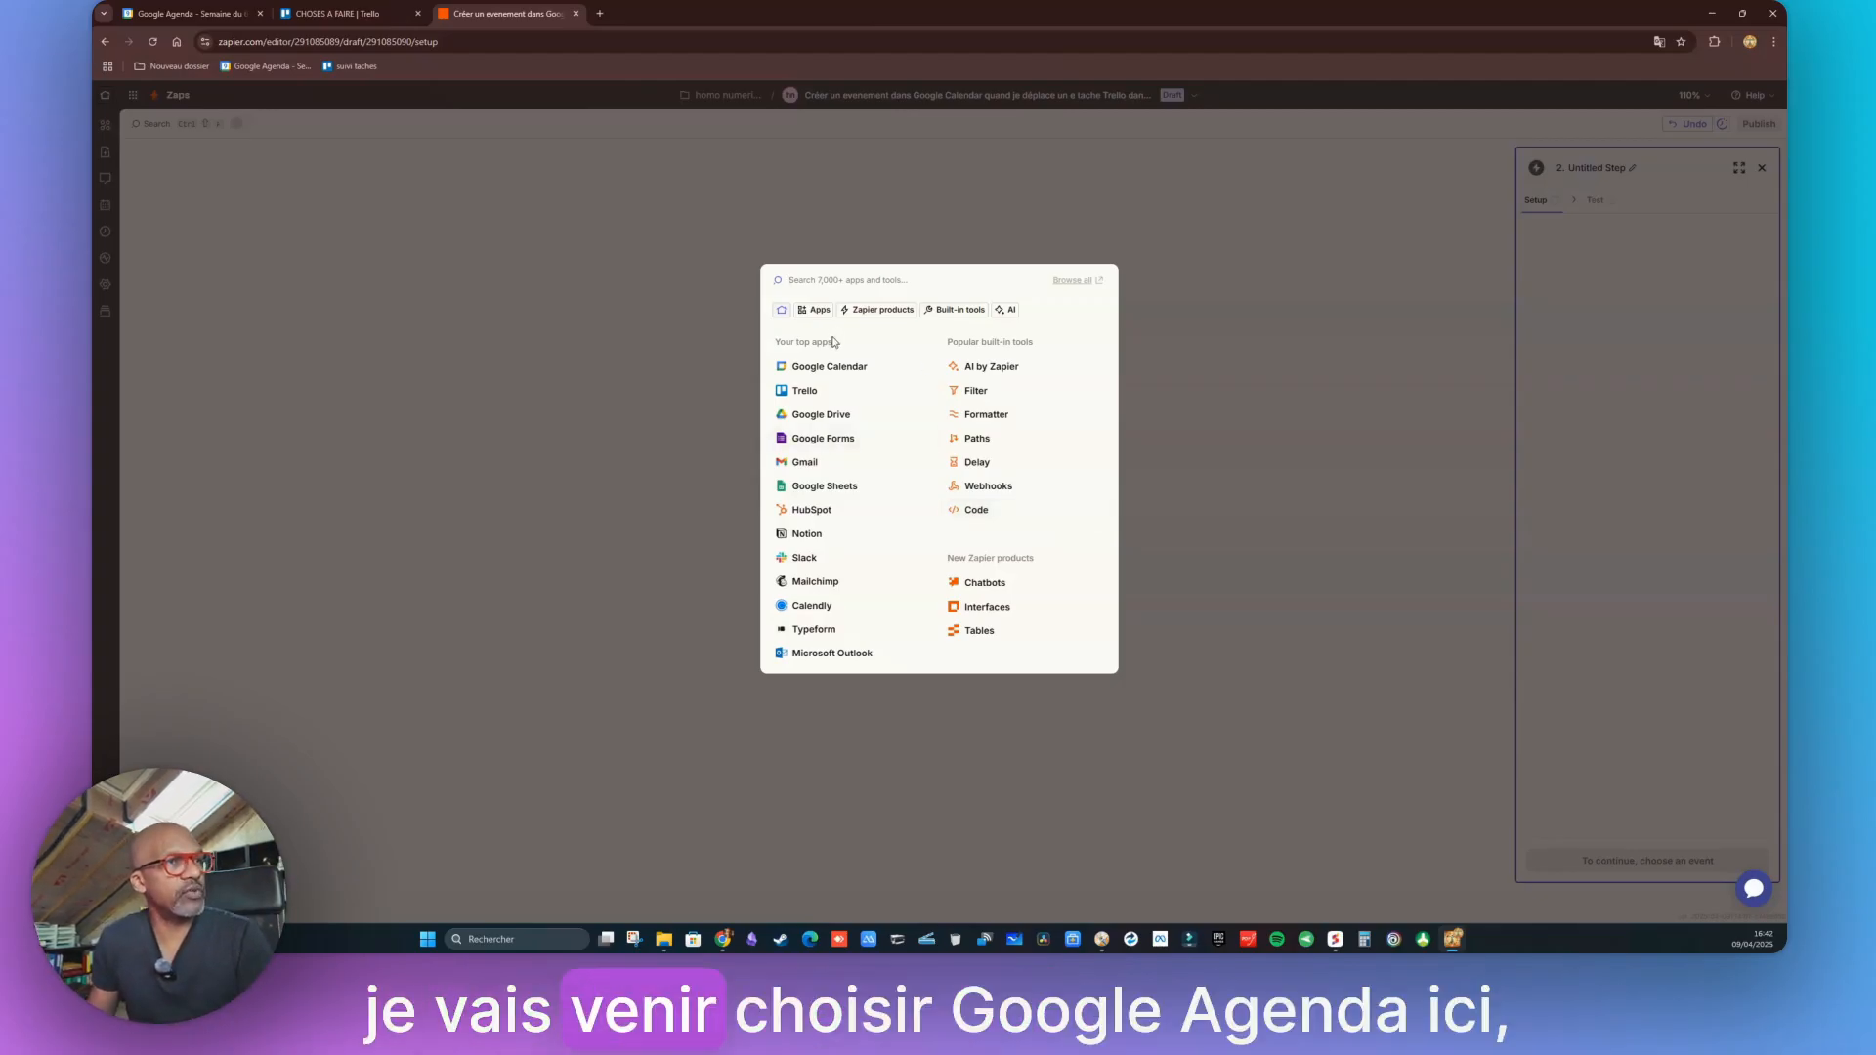
Choose Google Calendar as the action app with Create Detailed Event as its event
click(819, 377)
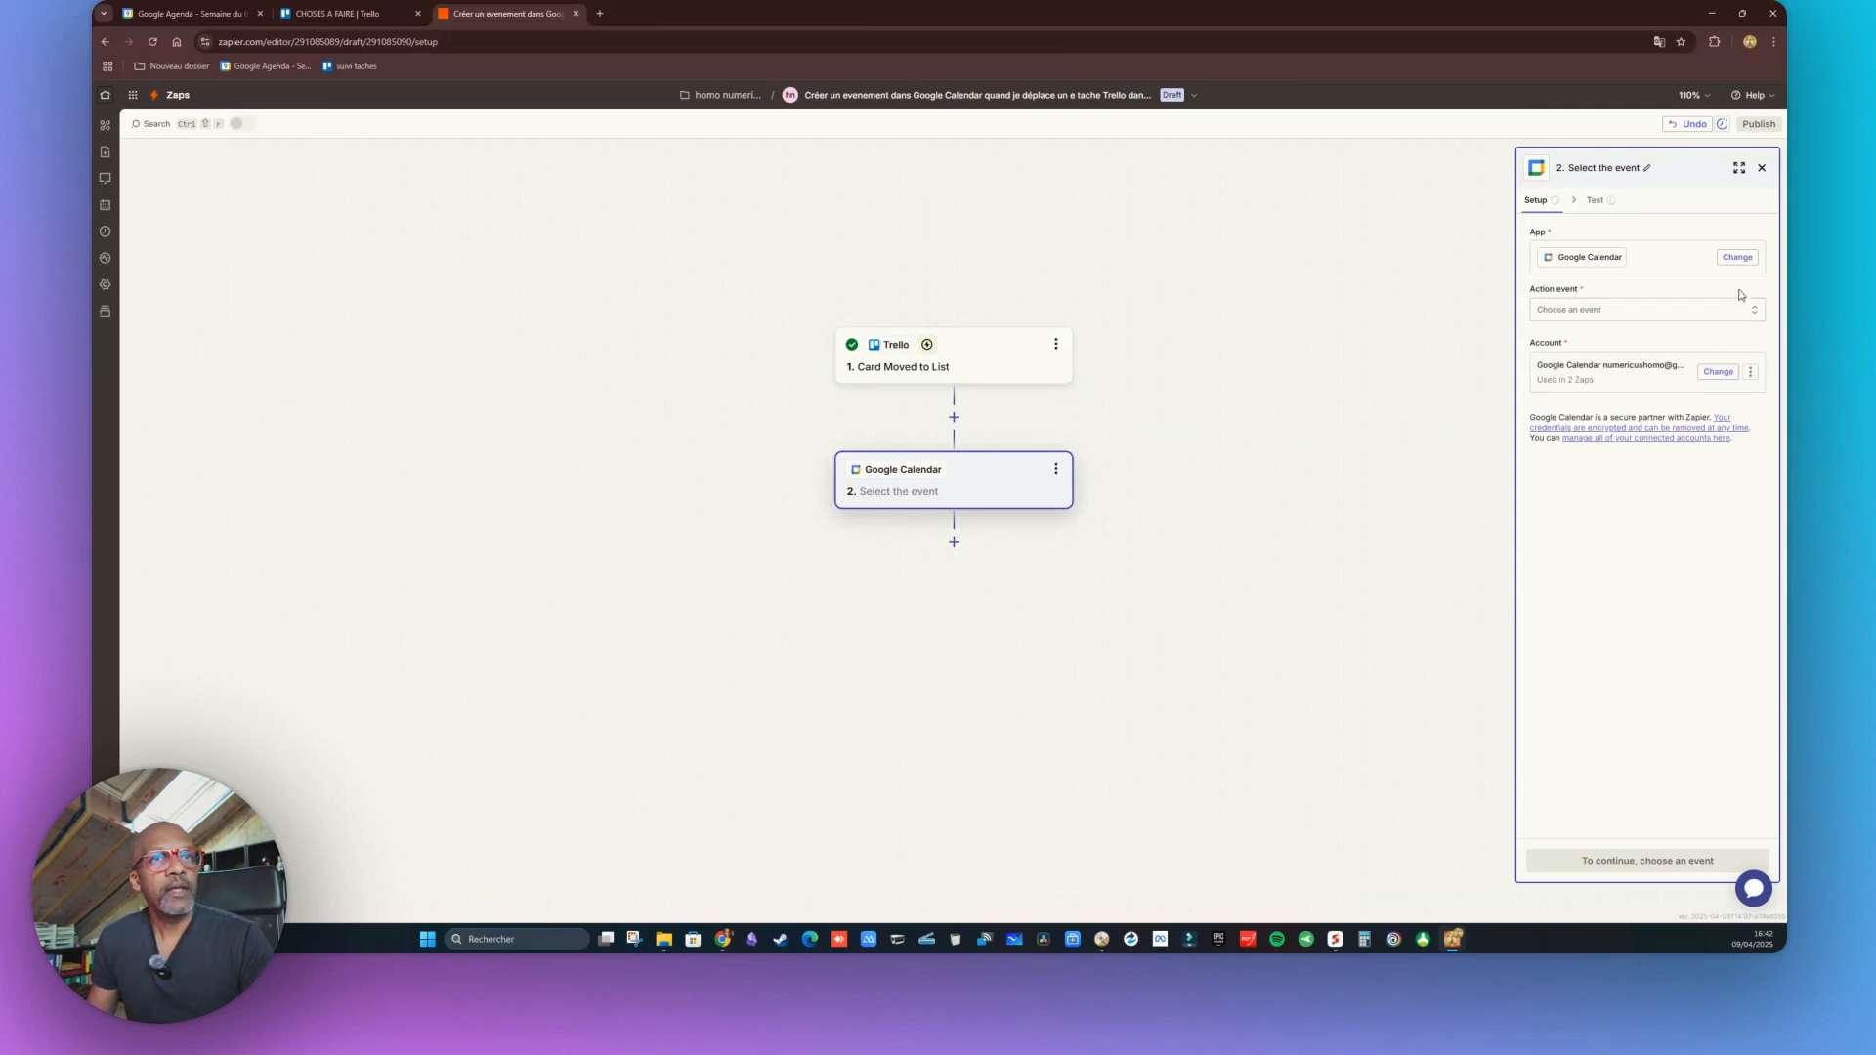
click(1753, 311)
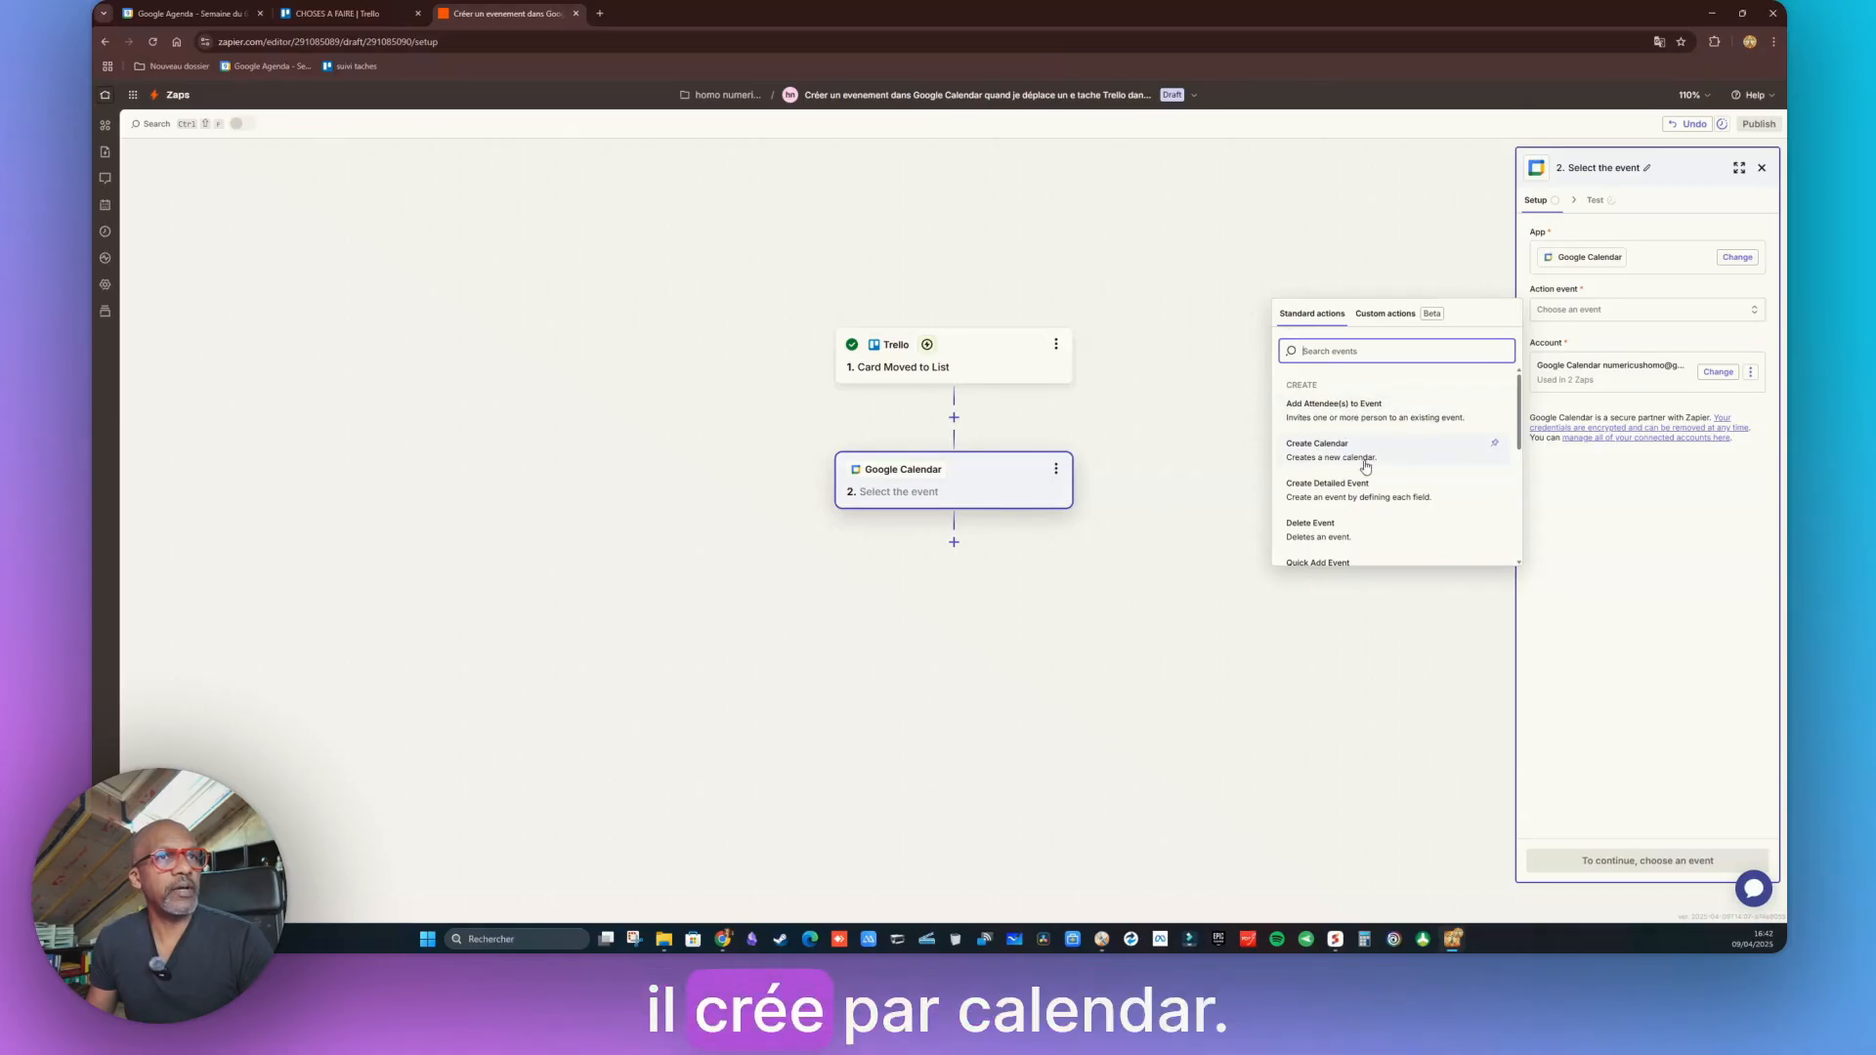
scroll(1364, 467, down, 1)
scroll(1350, 472, down, 5)
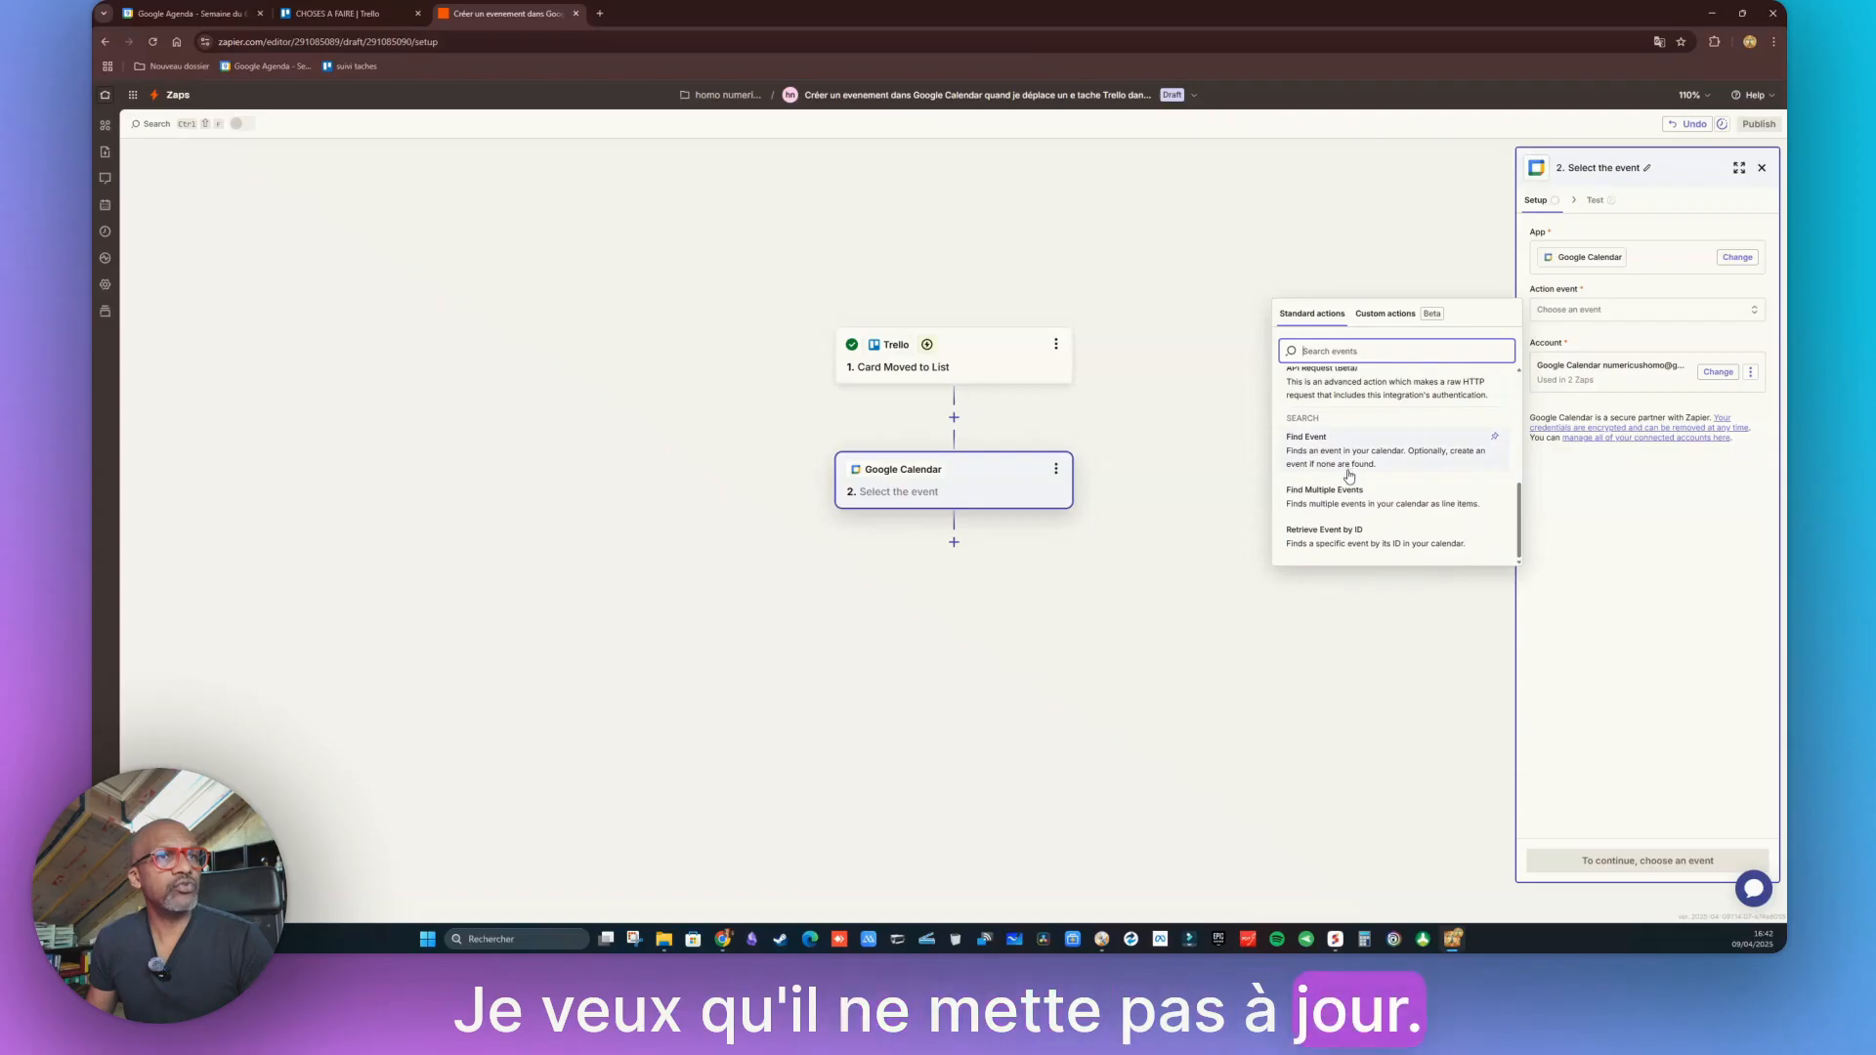
scroll(1339, 459, up, 6)
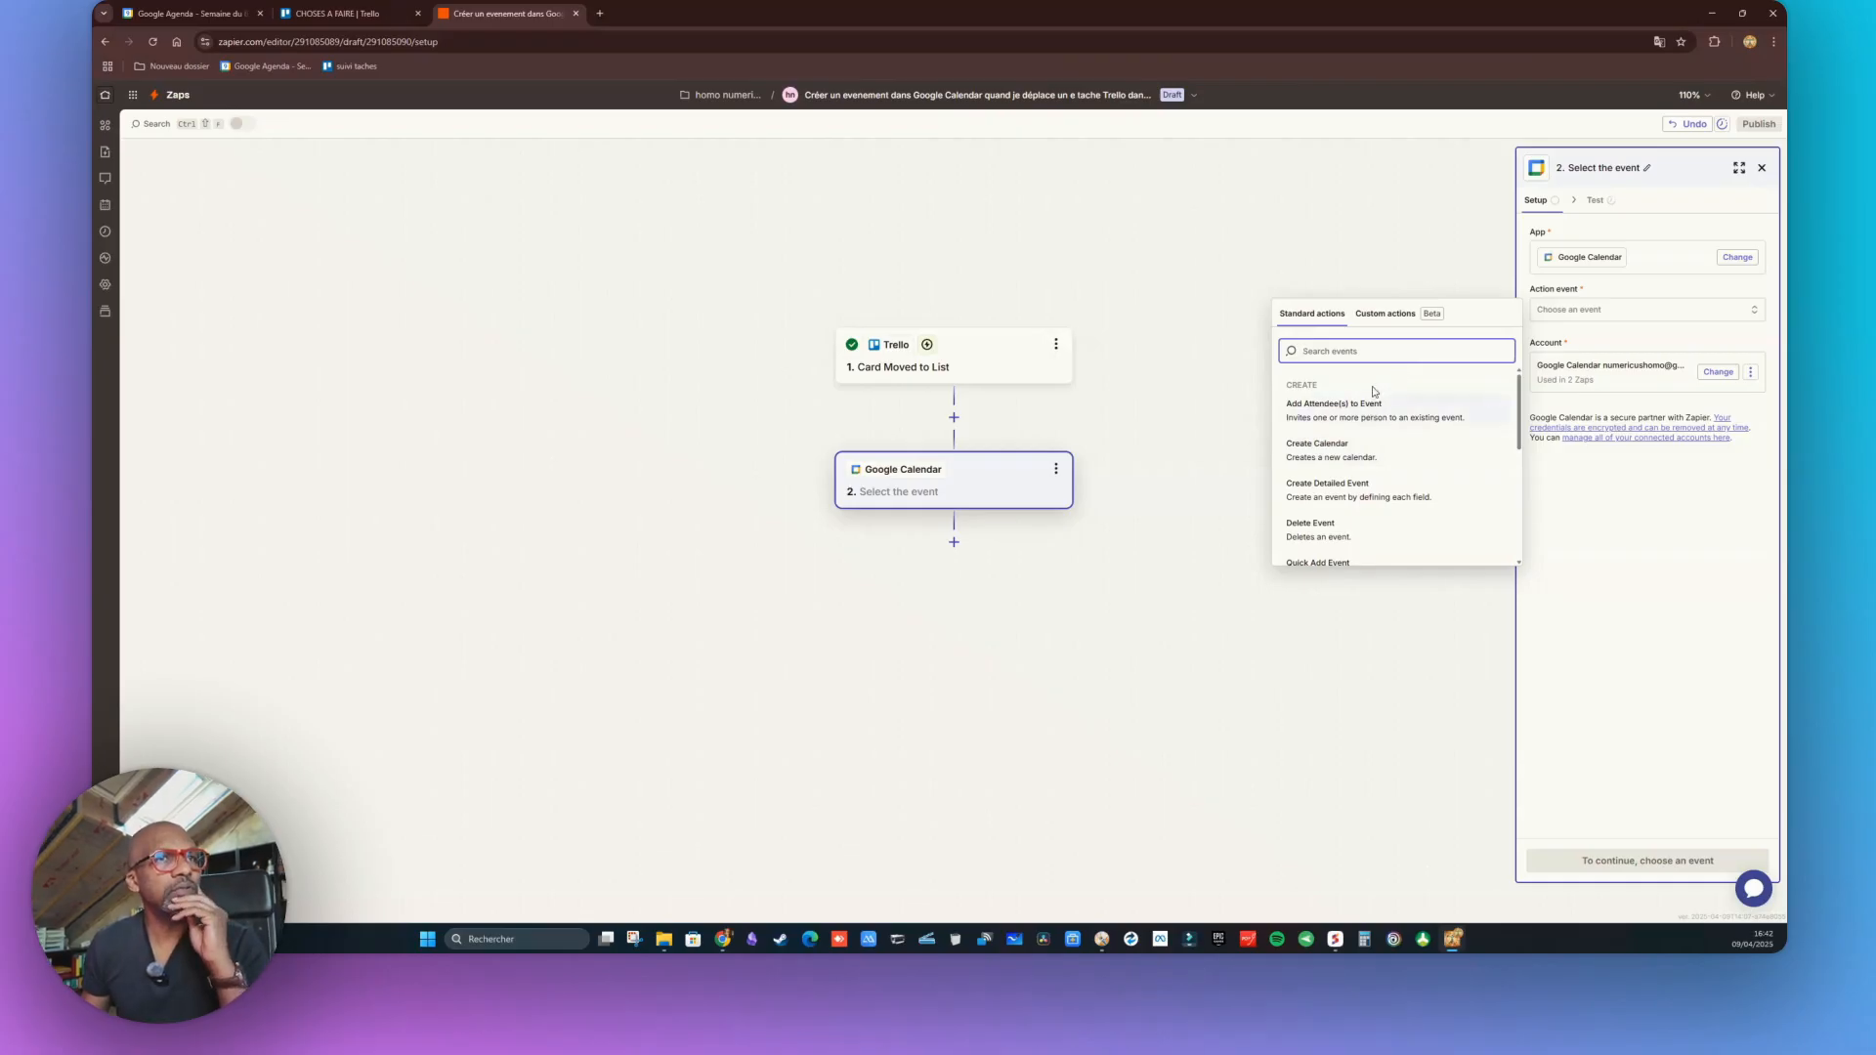
click(1345, 493)
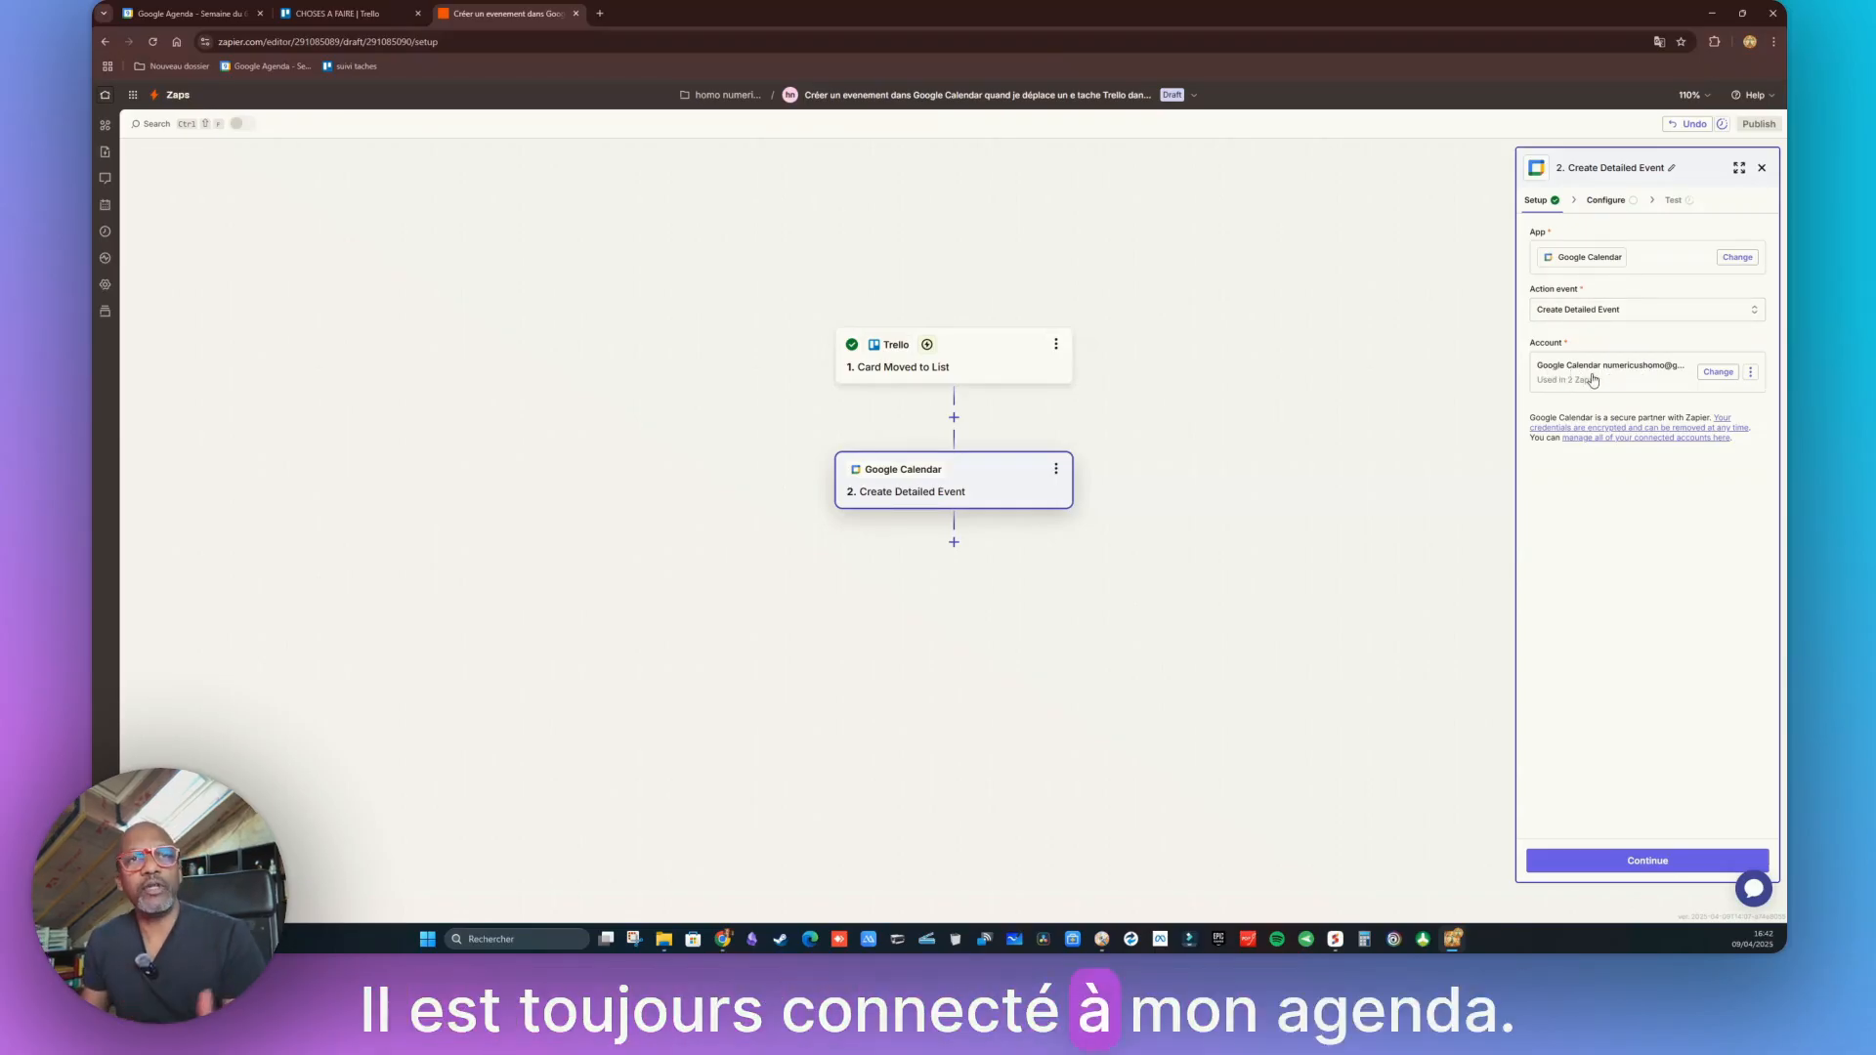
Target the user's own calendar, with Card Name as Summary and Card Desc as Description
click(1662, 860)
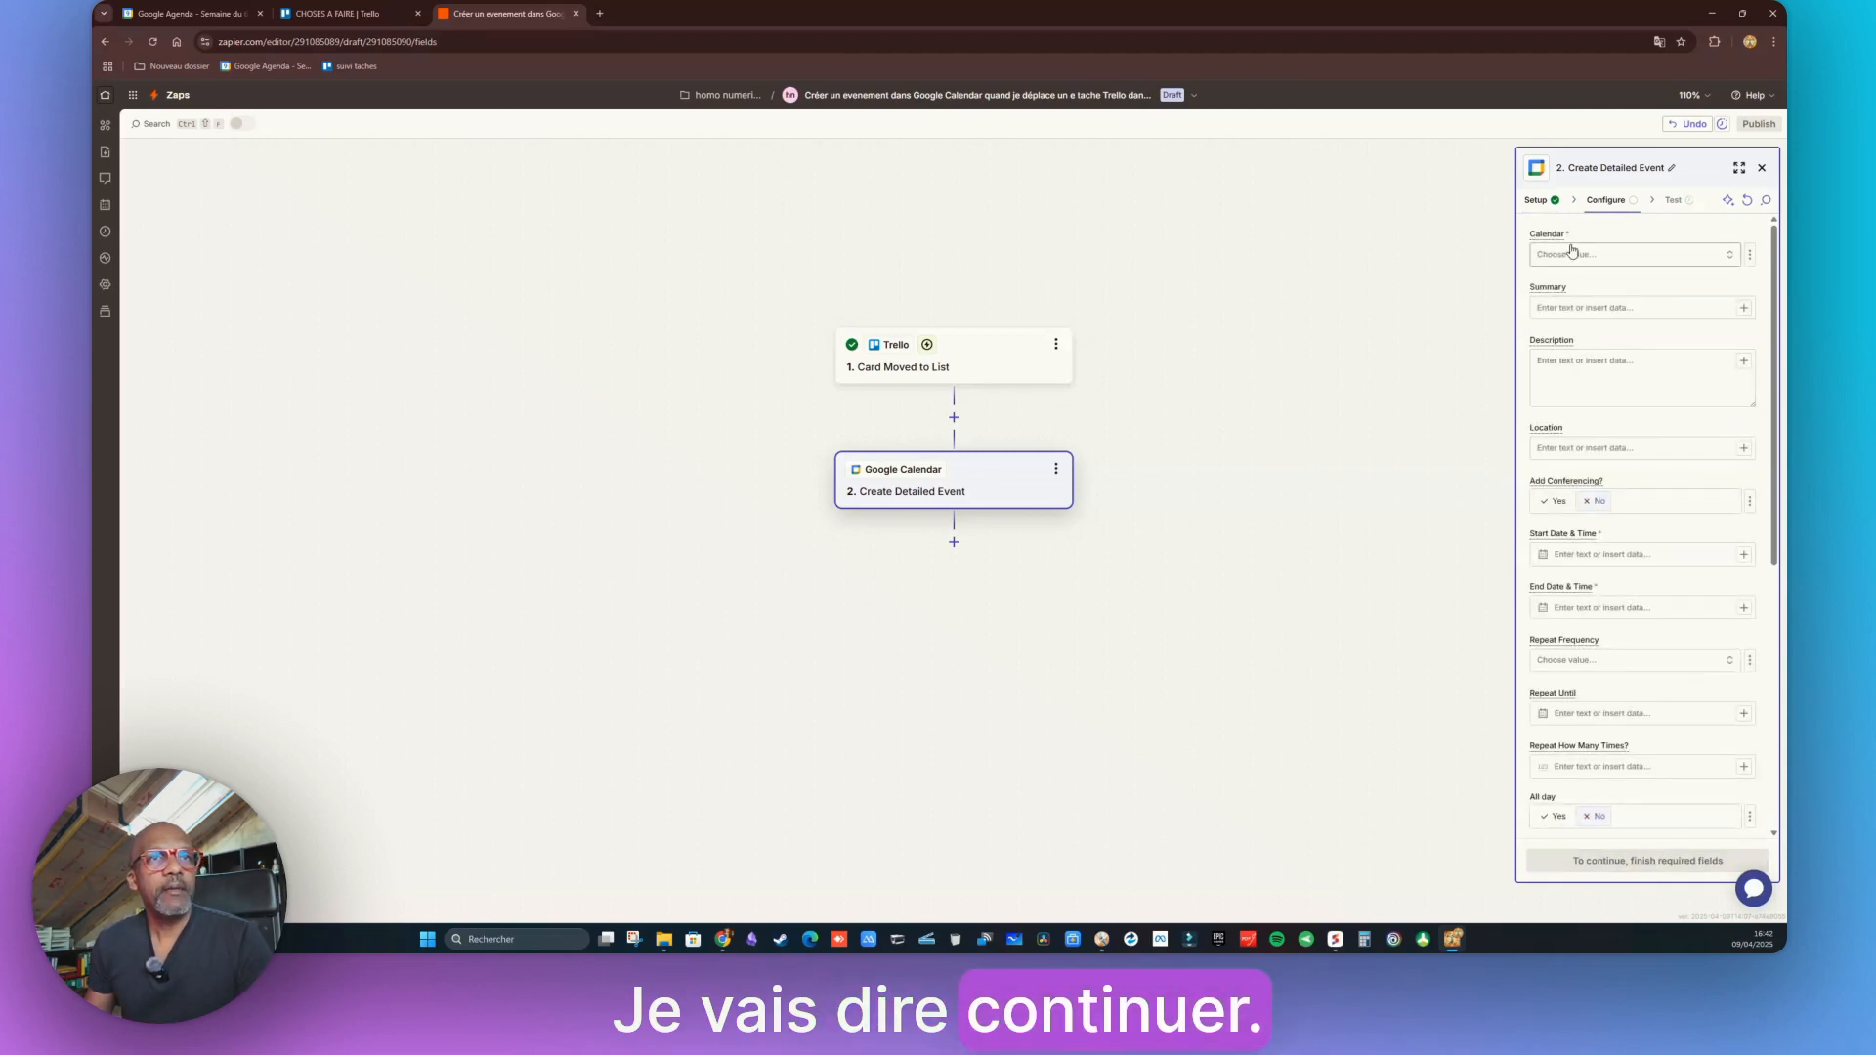
click(1728, 256)
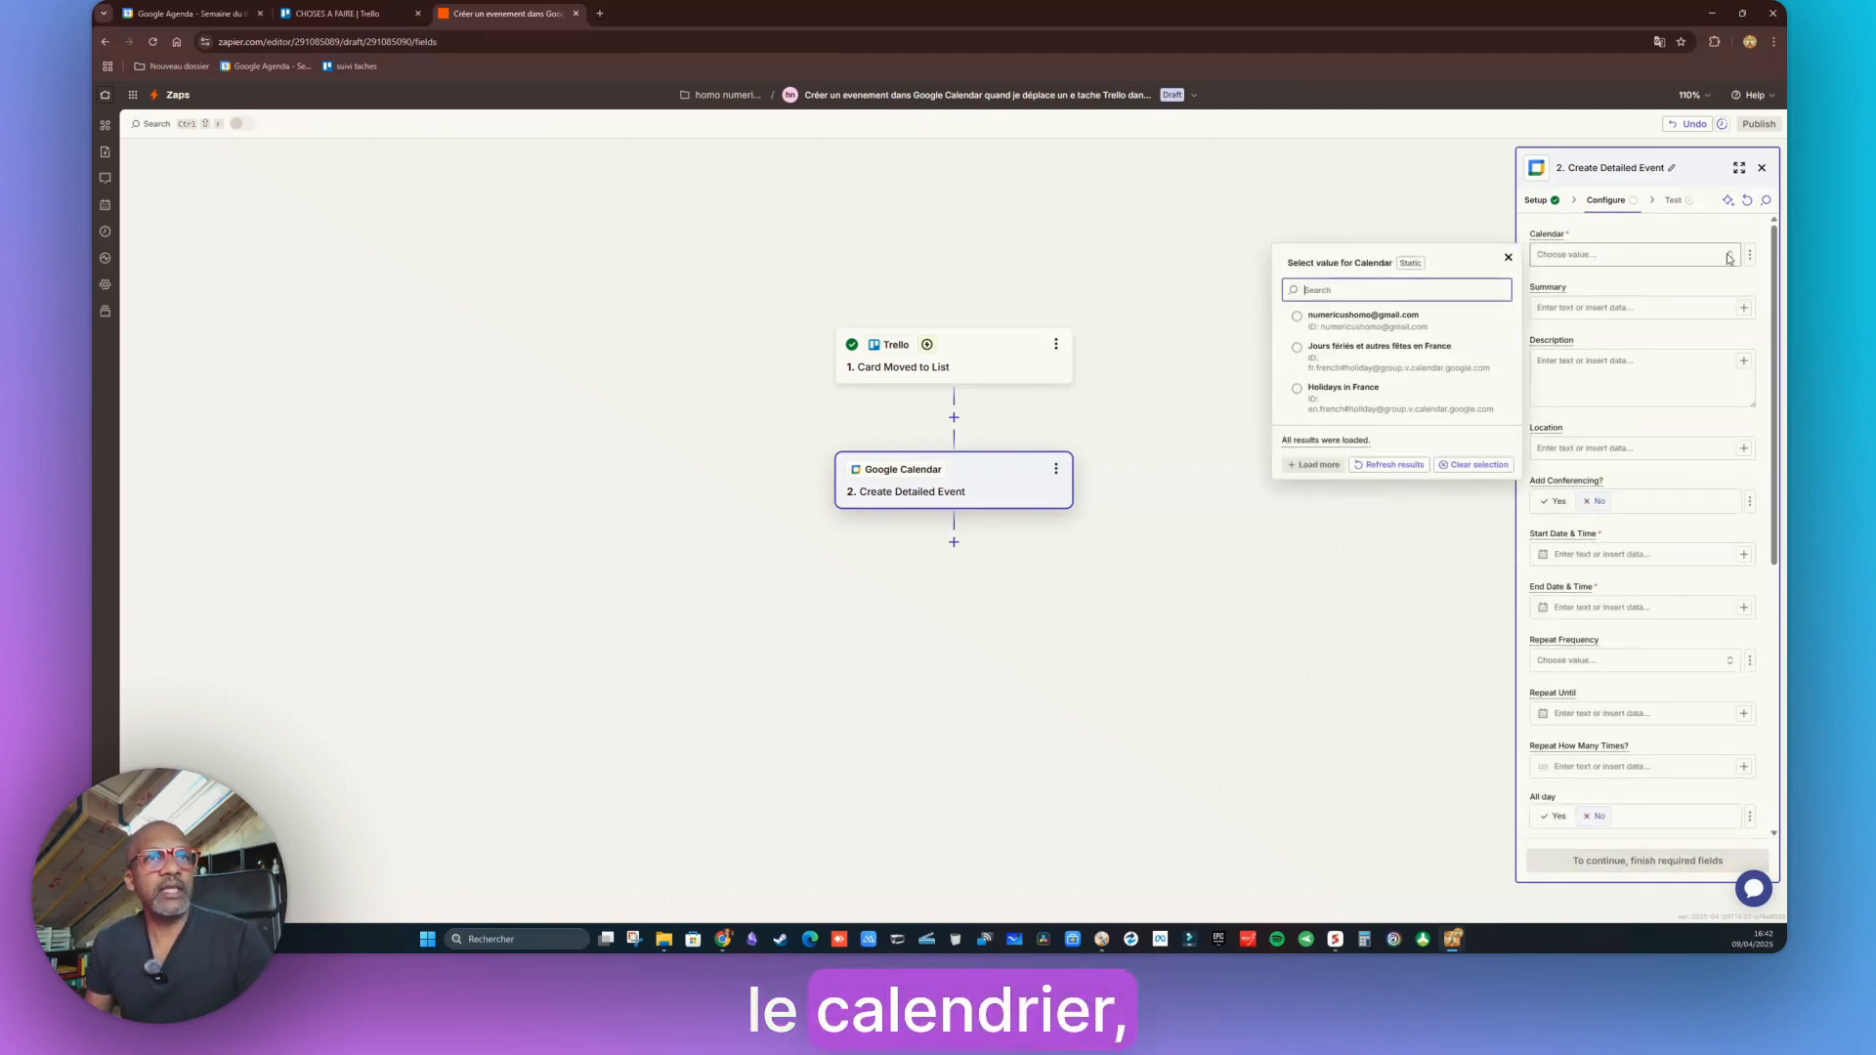
click(1347, 328)
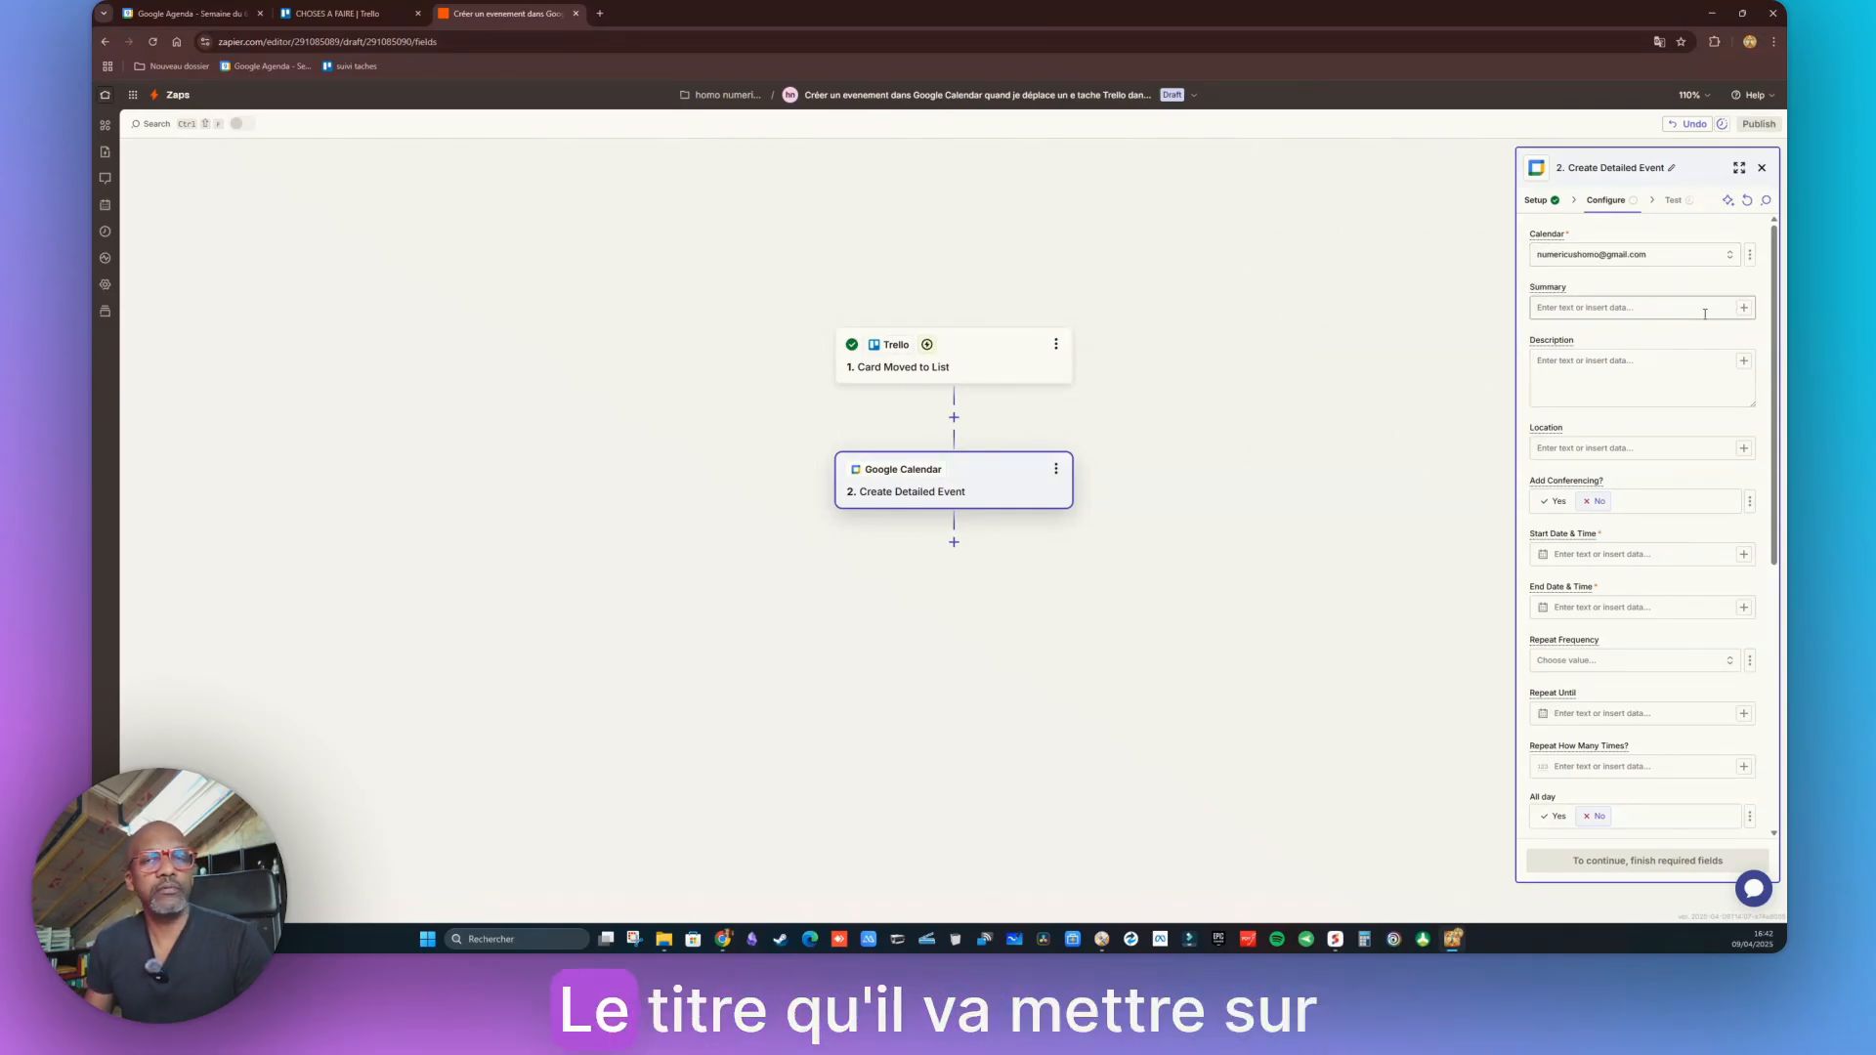
click(1706, 309)
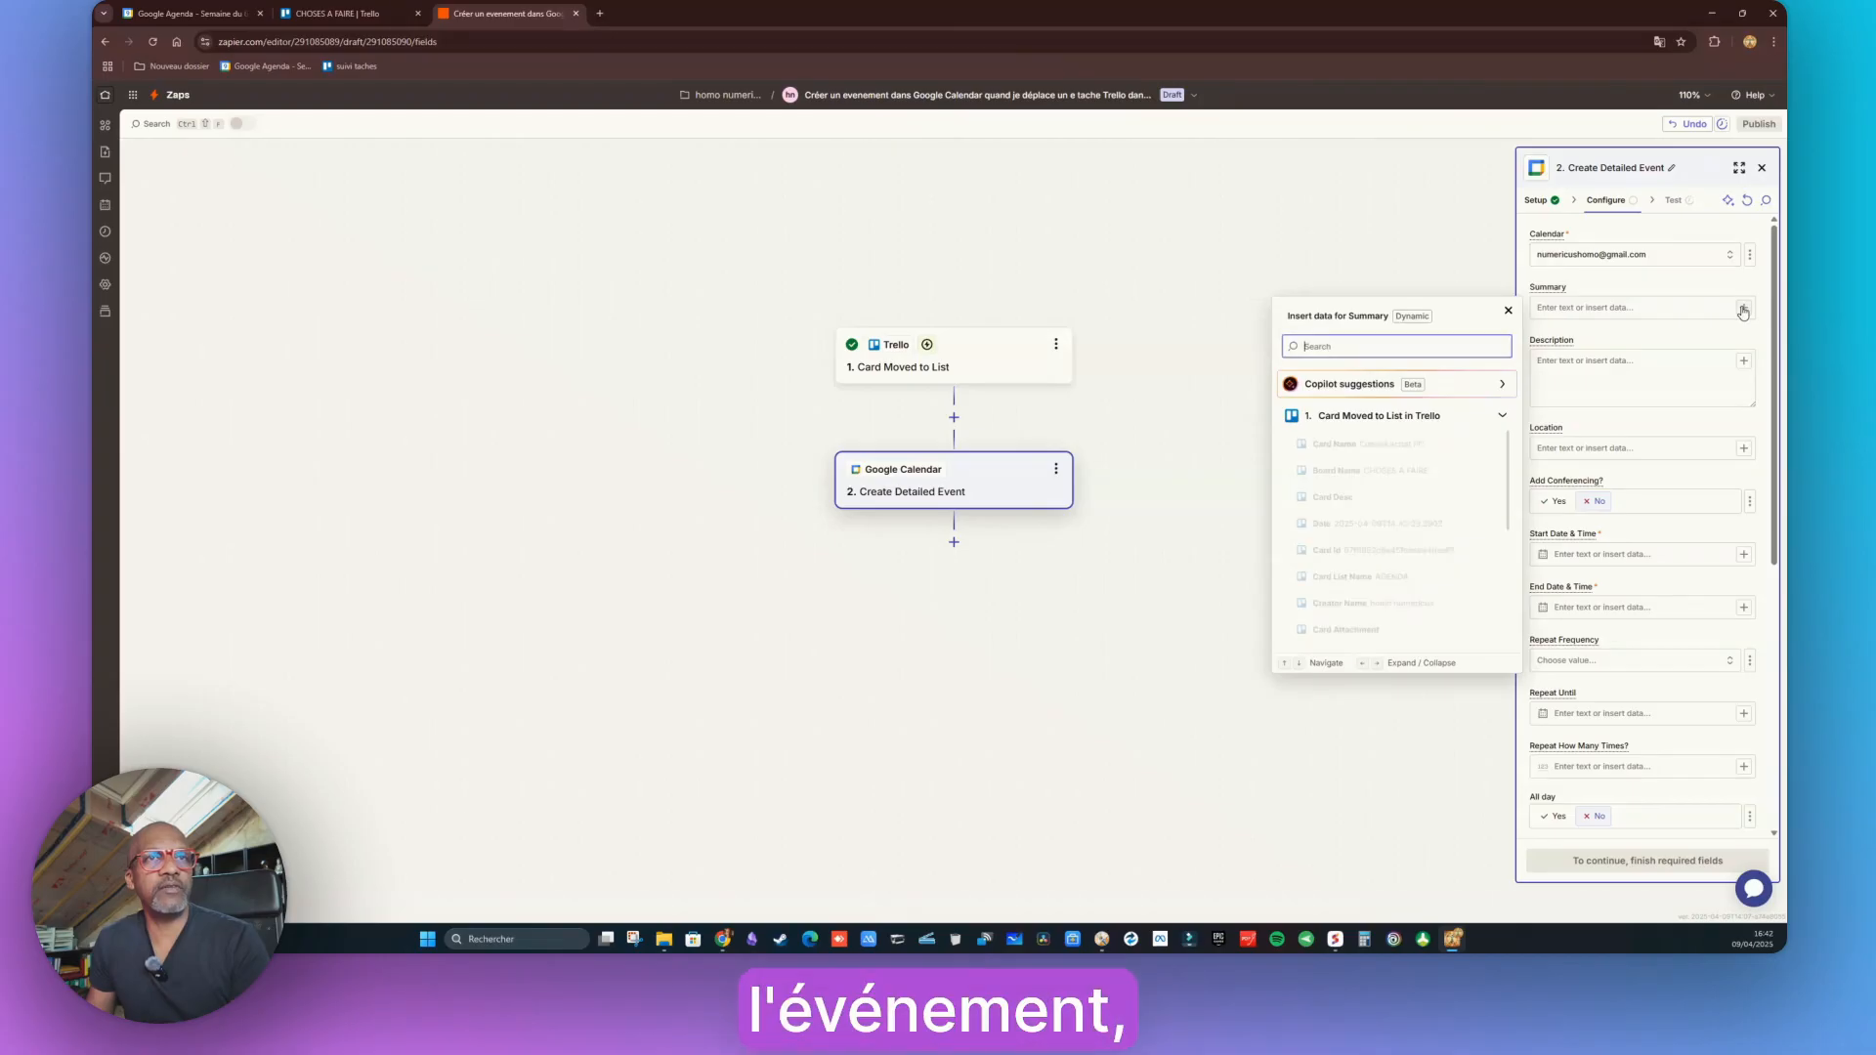
click(1368, 448)
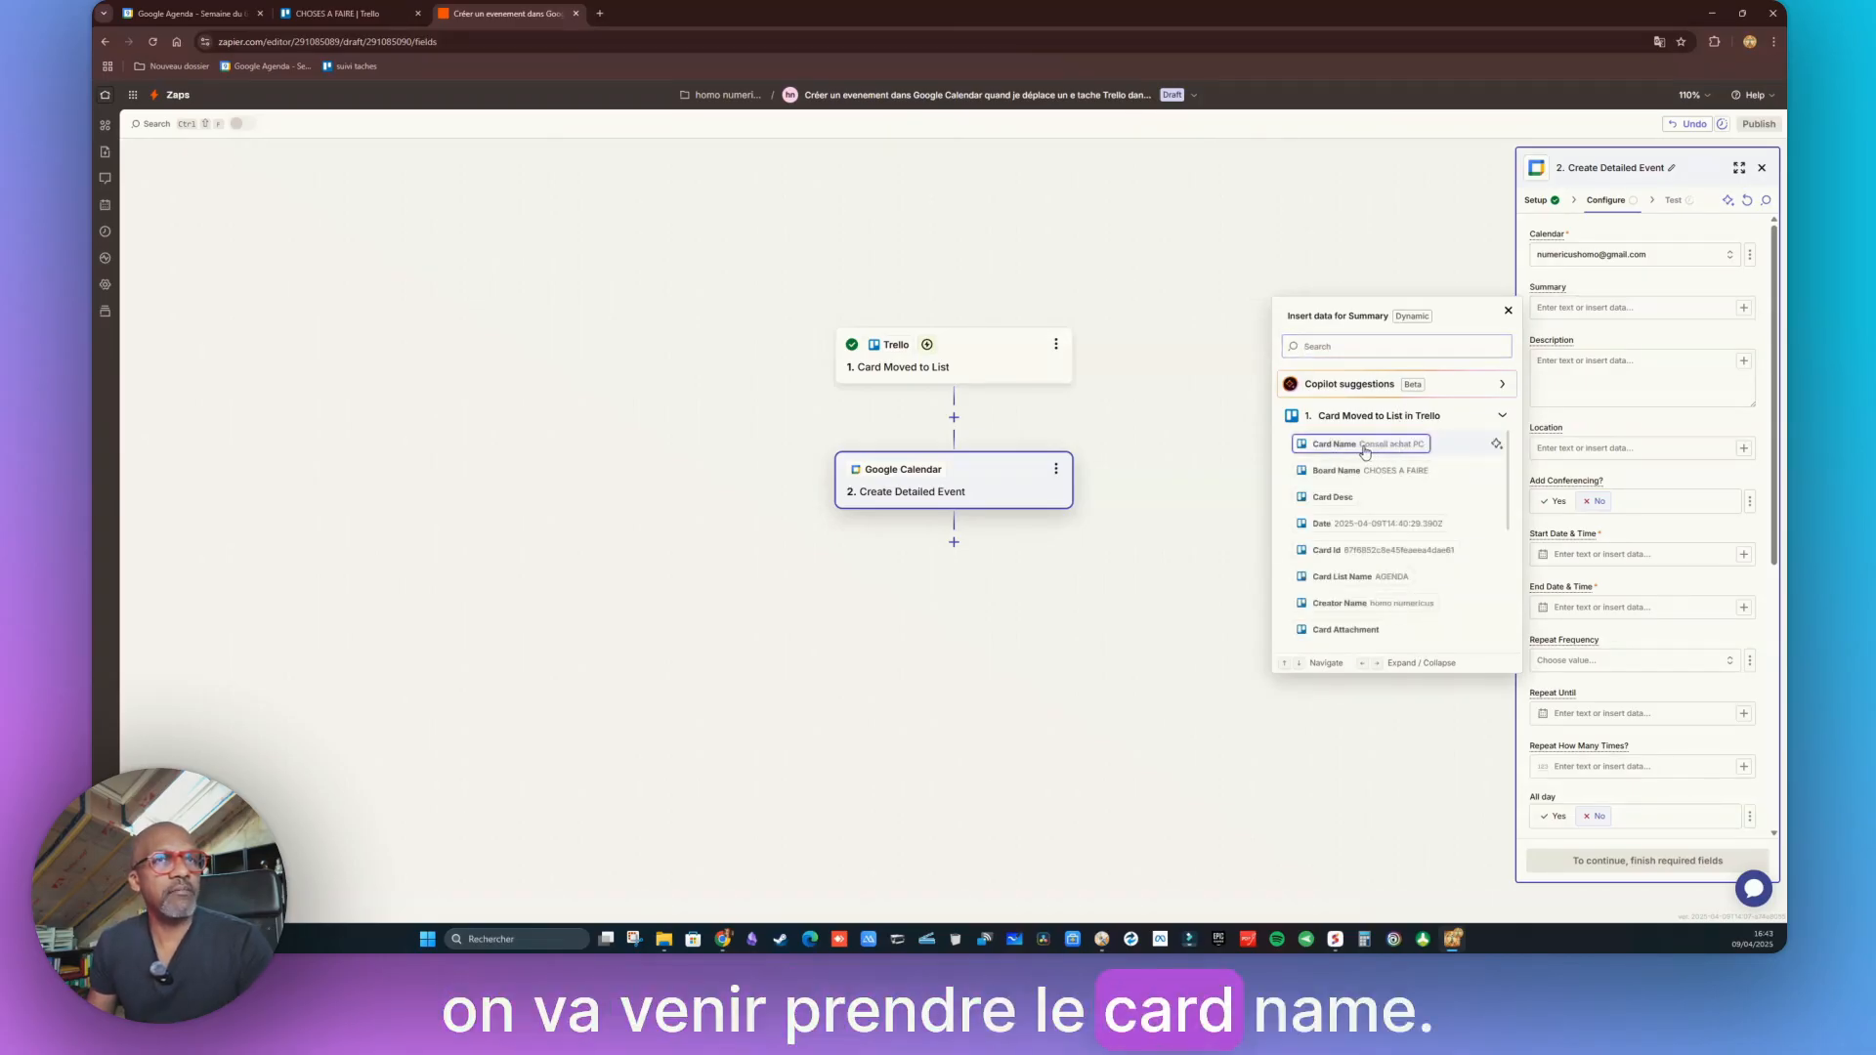
click(1570, 369)
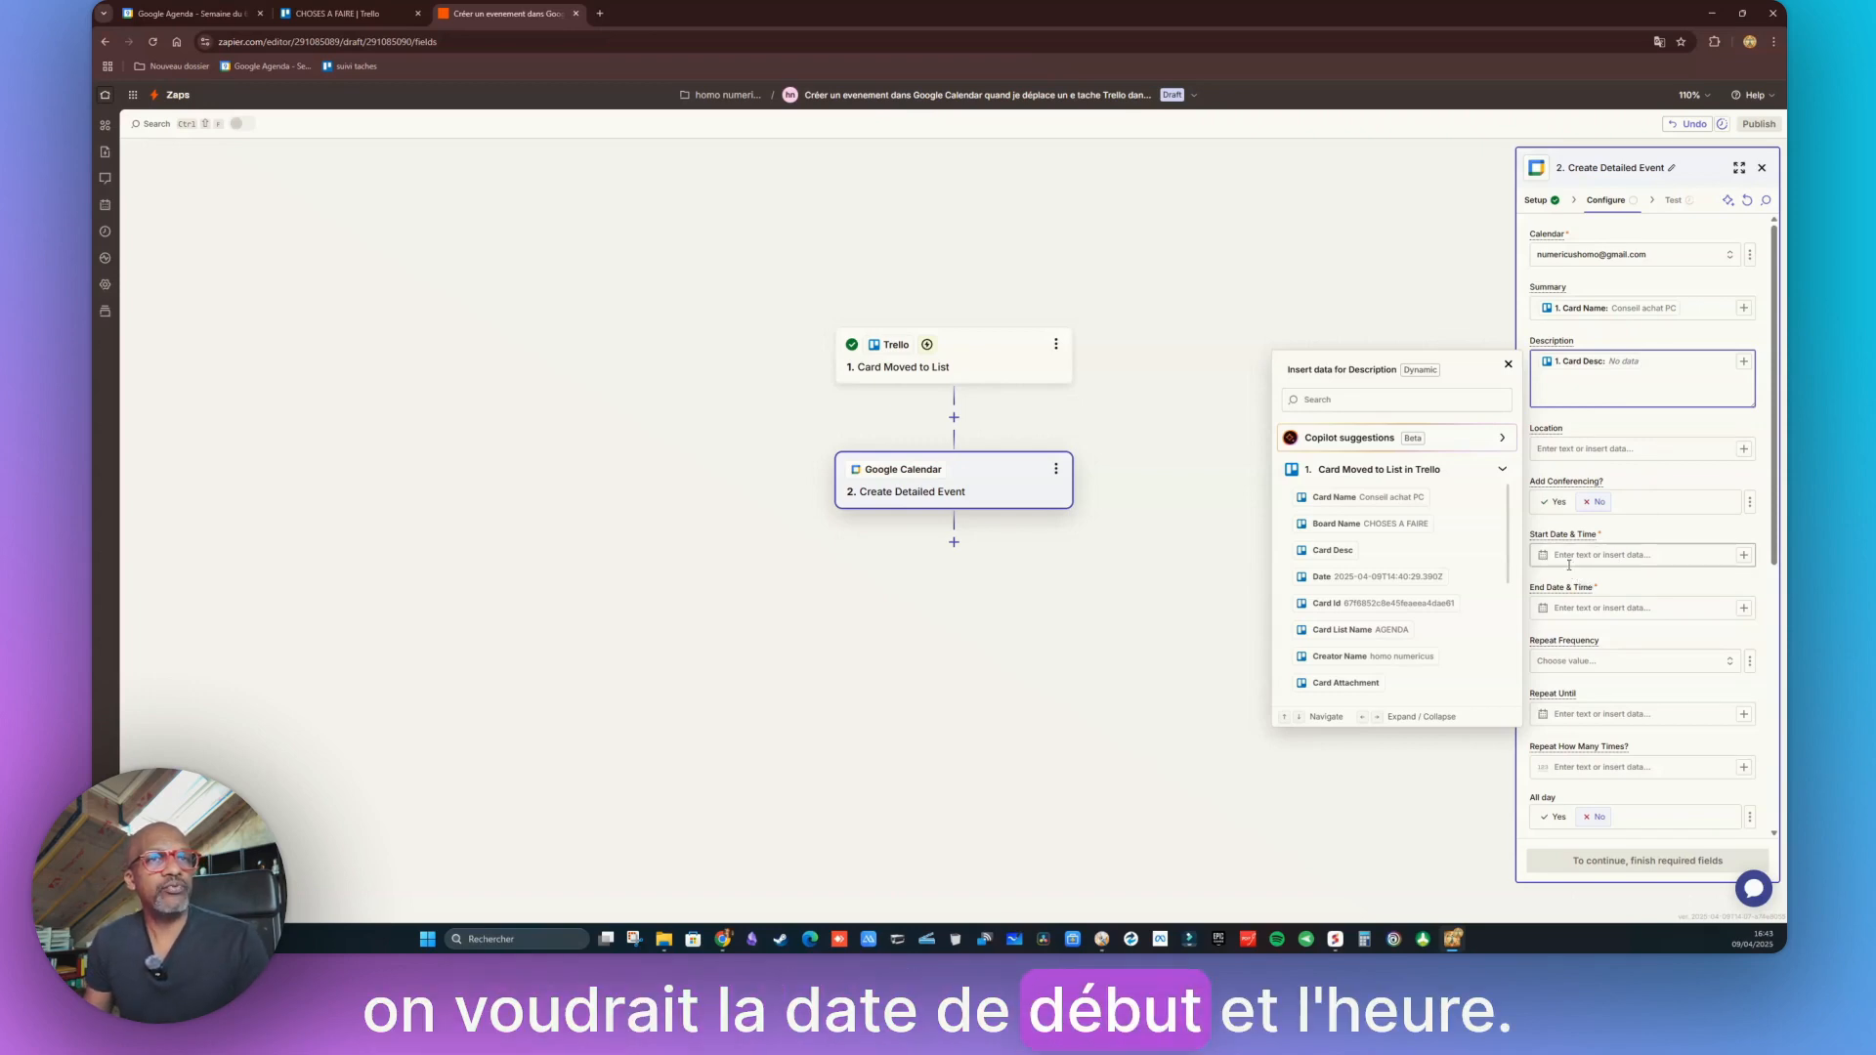
click(1743, 554)
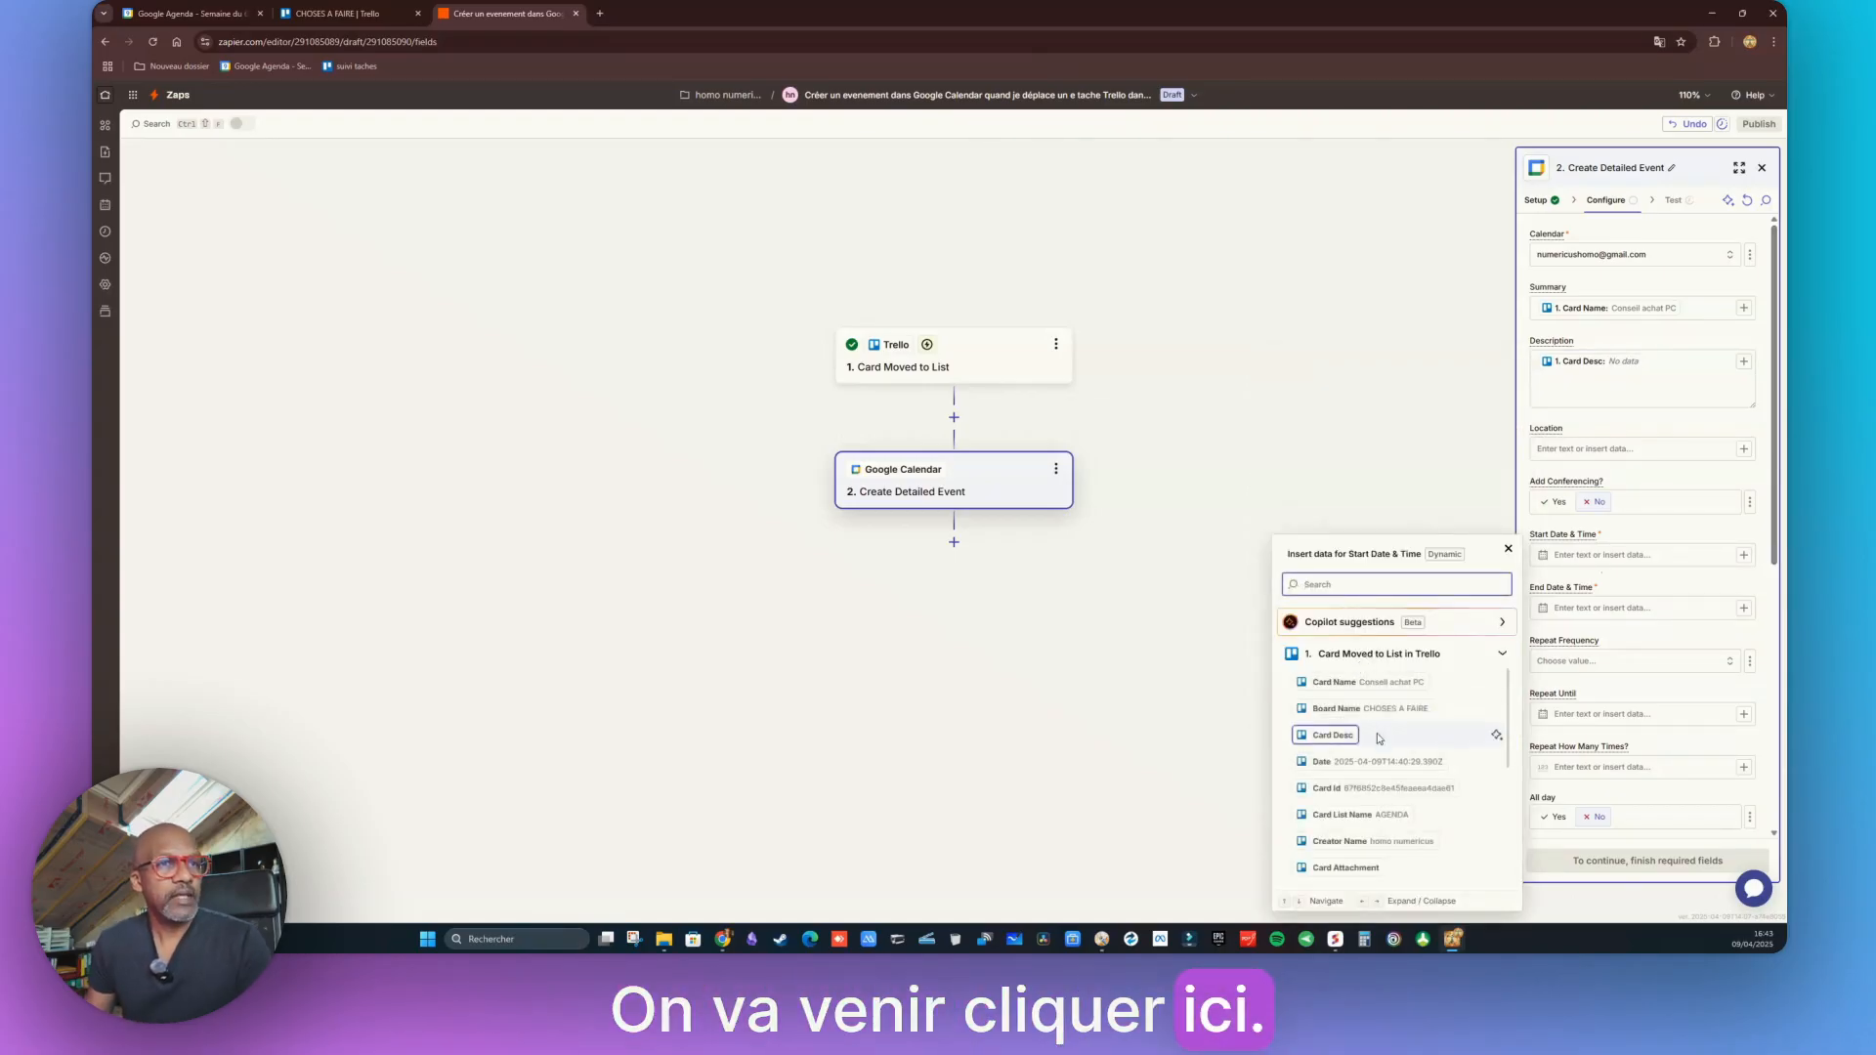
Set End Date & Time to Trello's Card Due, clearing a mistaken entry in Repeat How Many Times
scroll(1437, 704, down, 2)
scroll(1426, 765, down, 3)
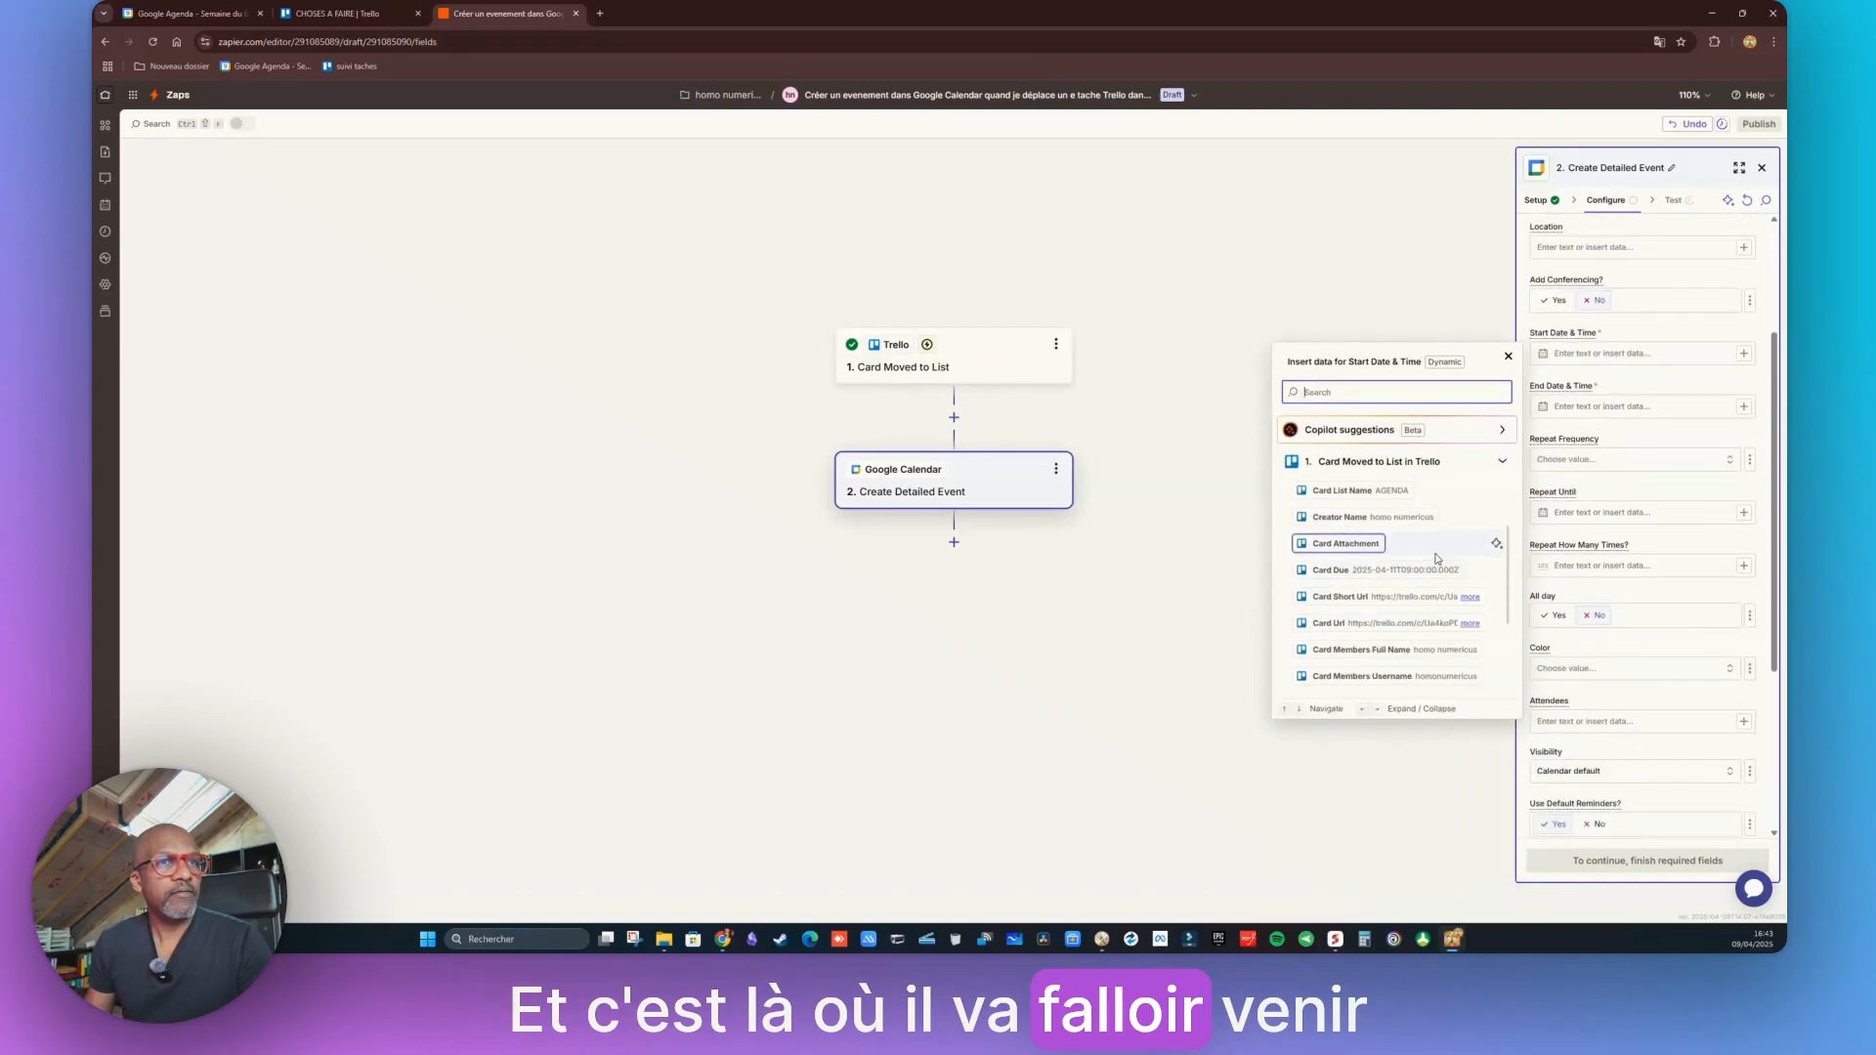
scroll(1436, 559, up, 2)
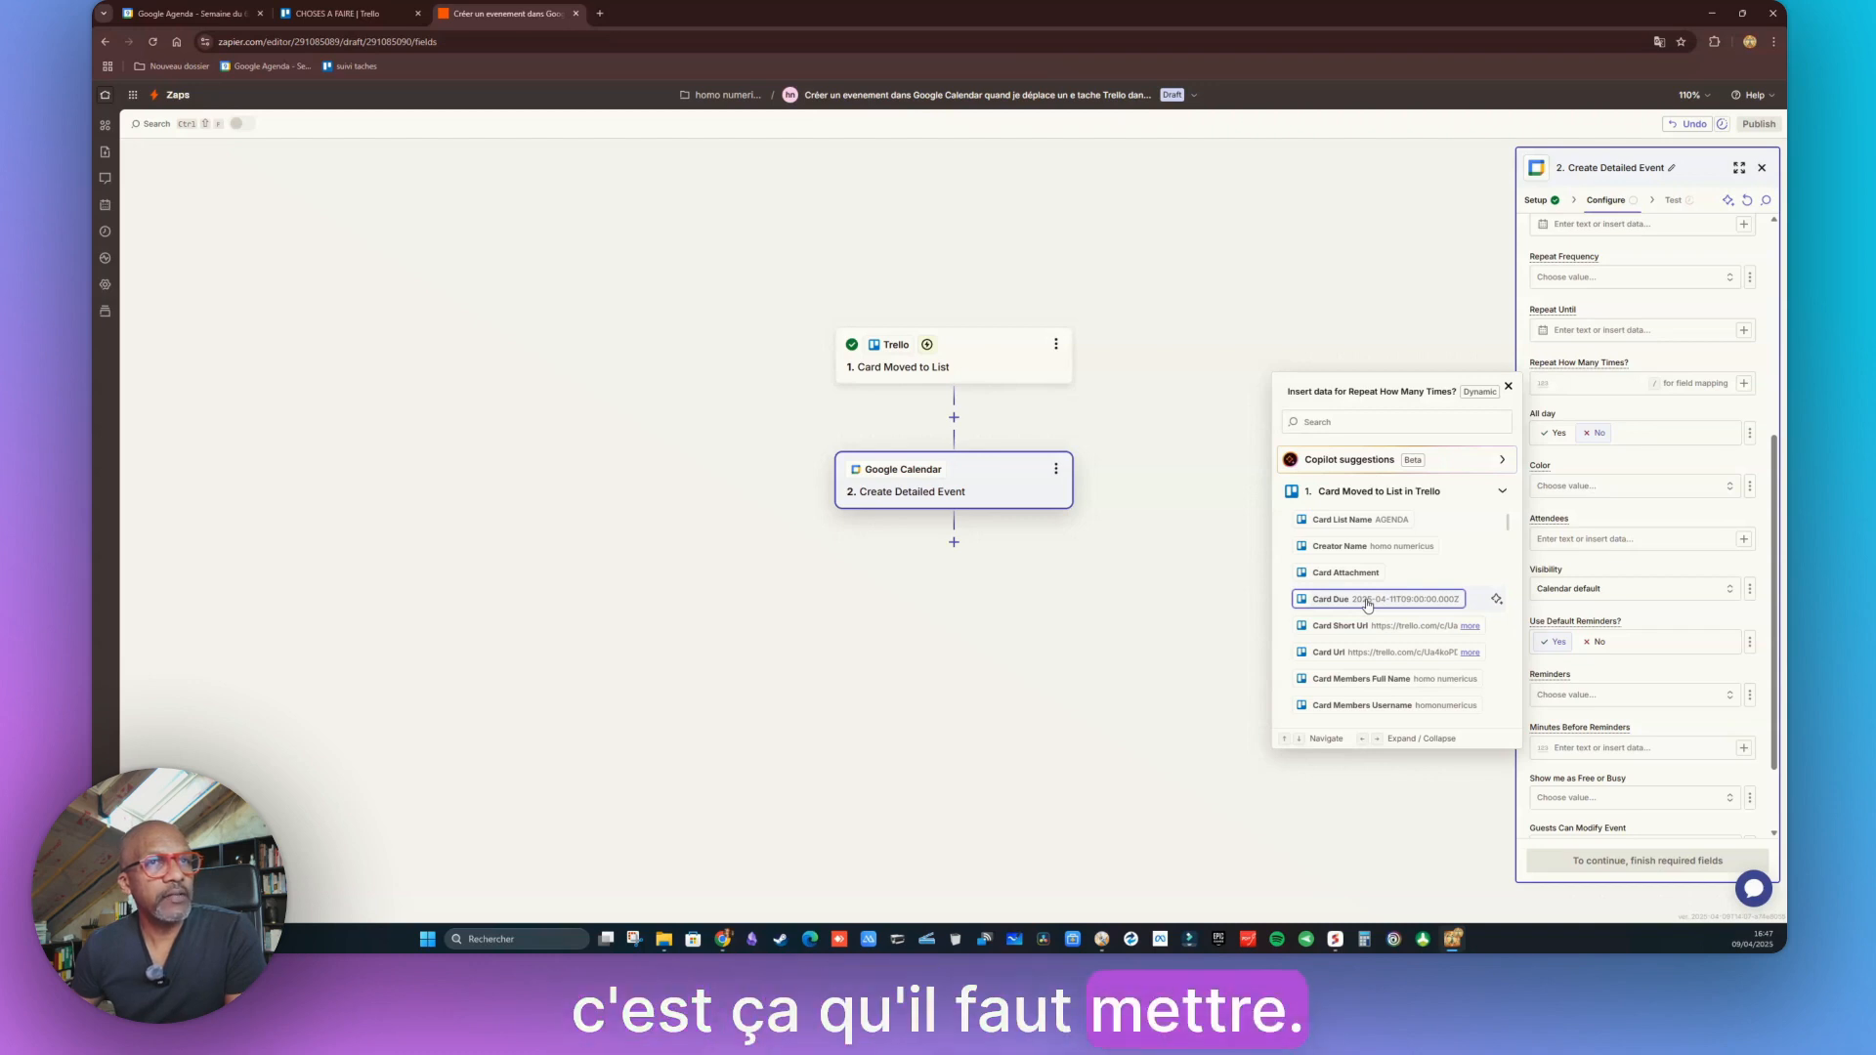
click(1396, 607)
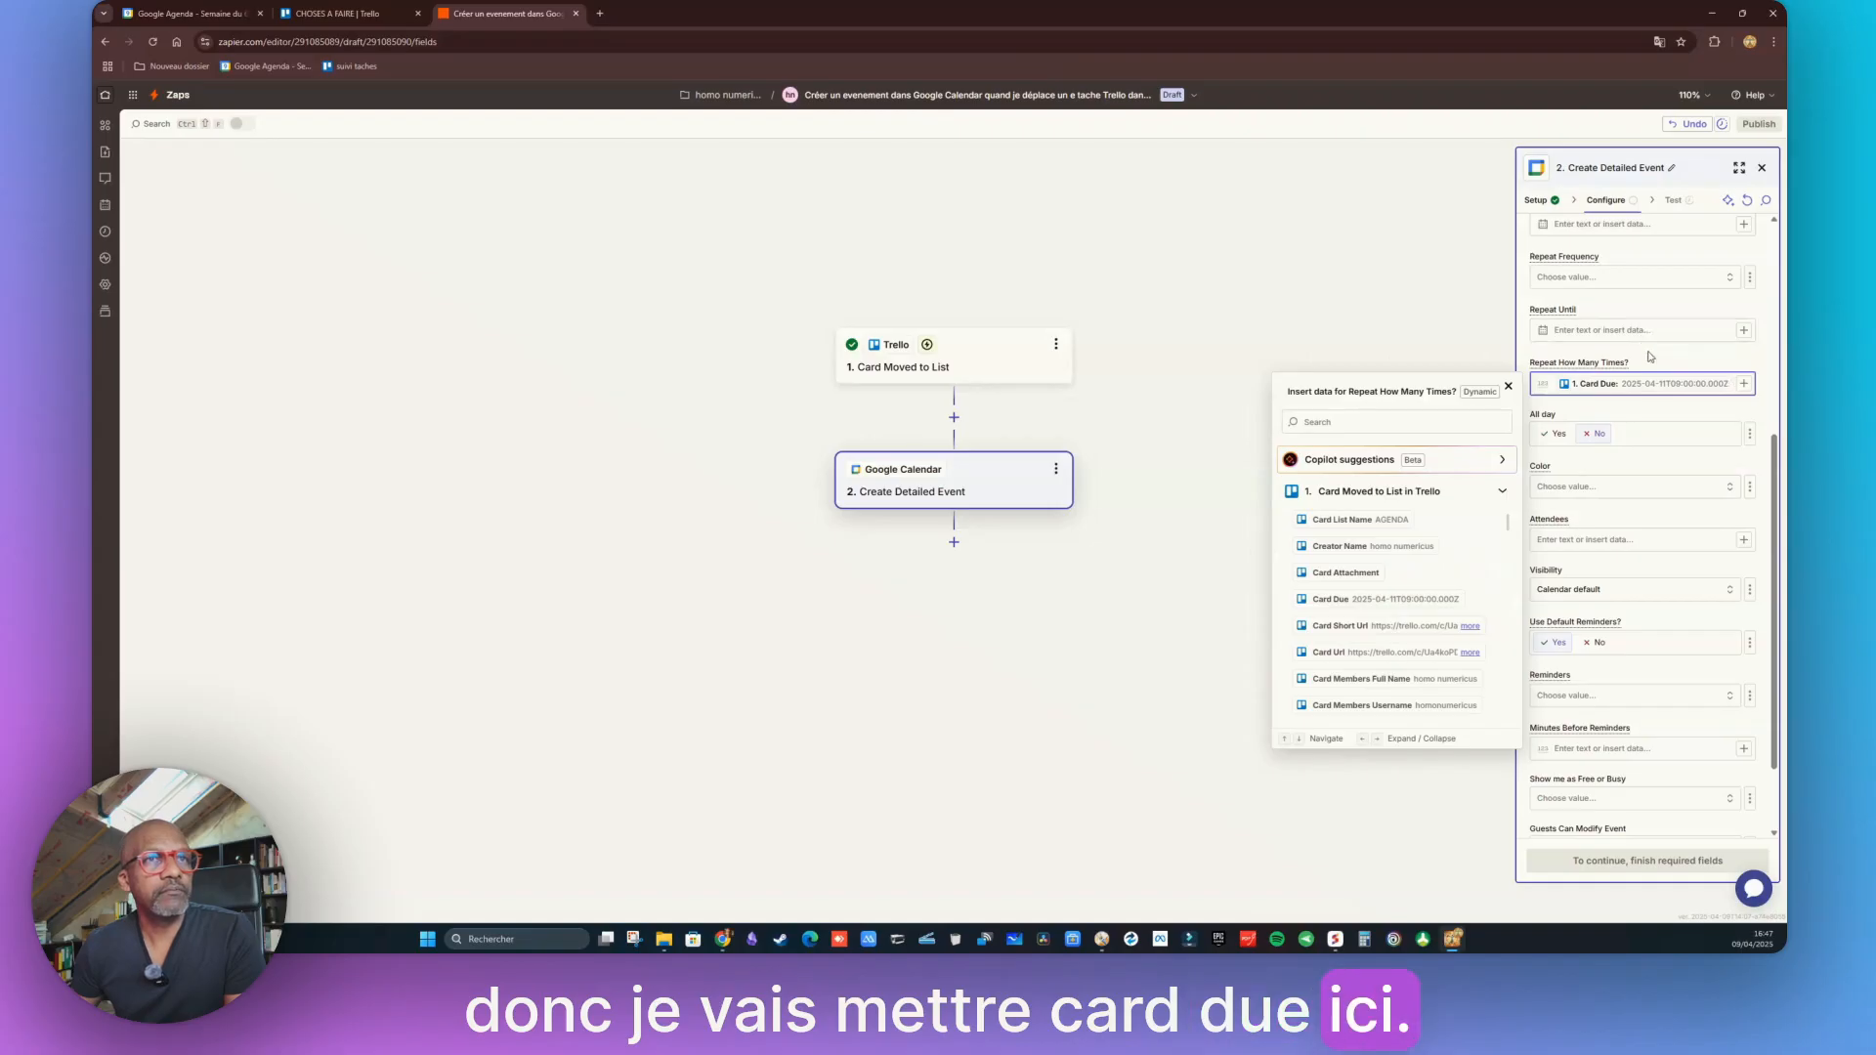
scroll(1731, 377, up, 1)
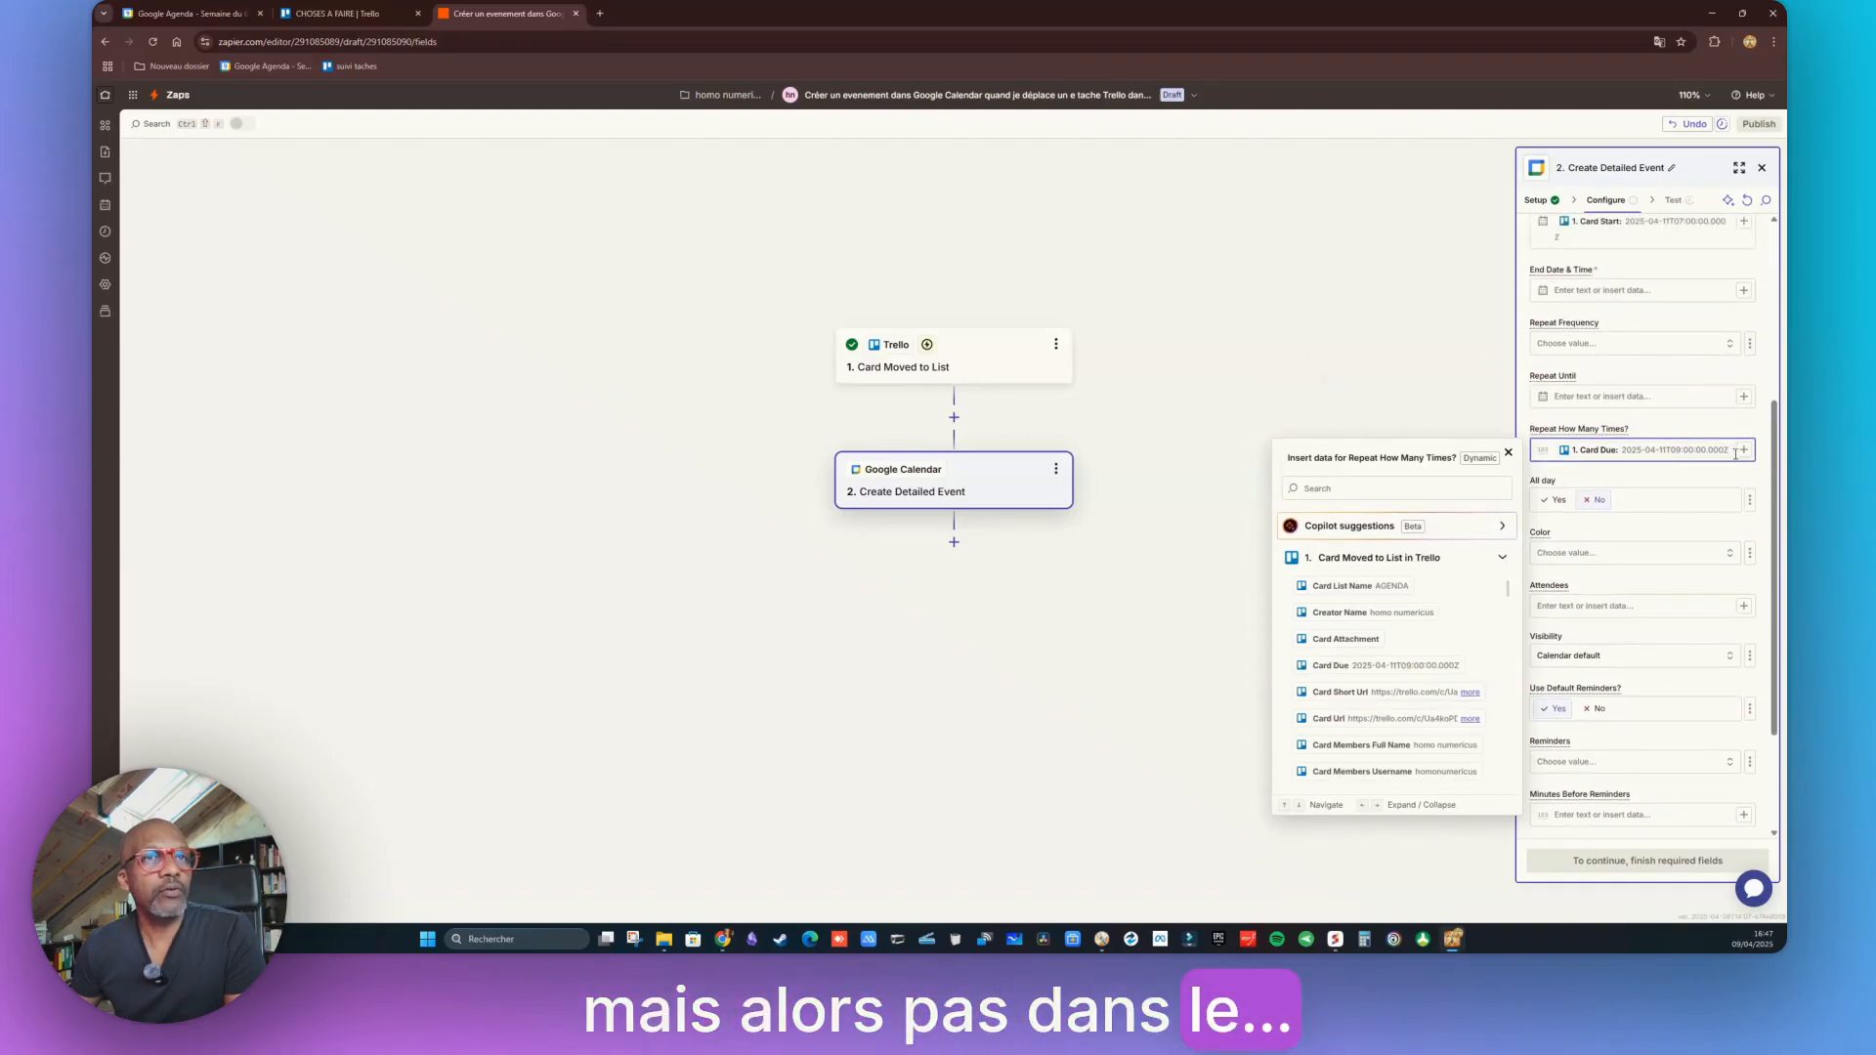
key(BackSpace)
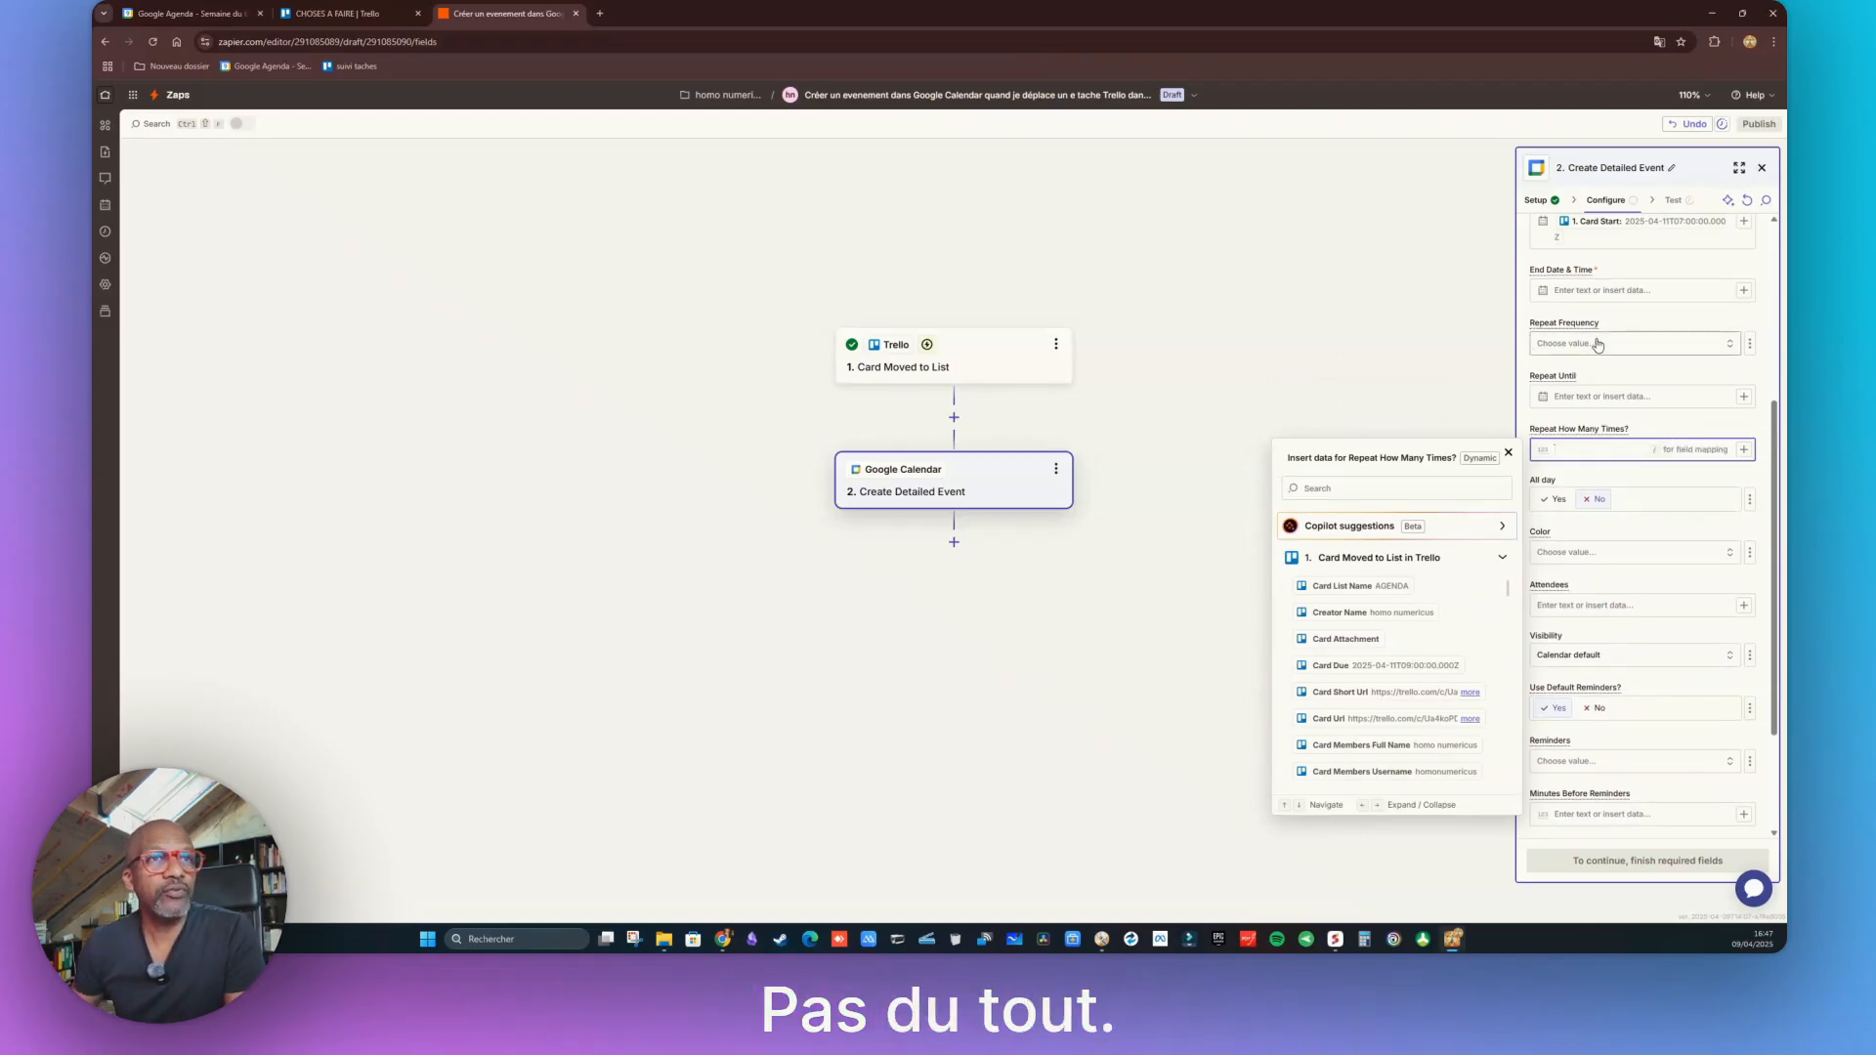
scroll(1585, 390, up, 2)
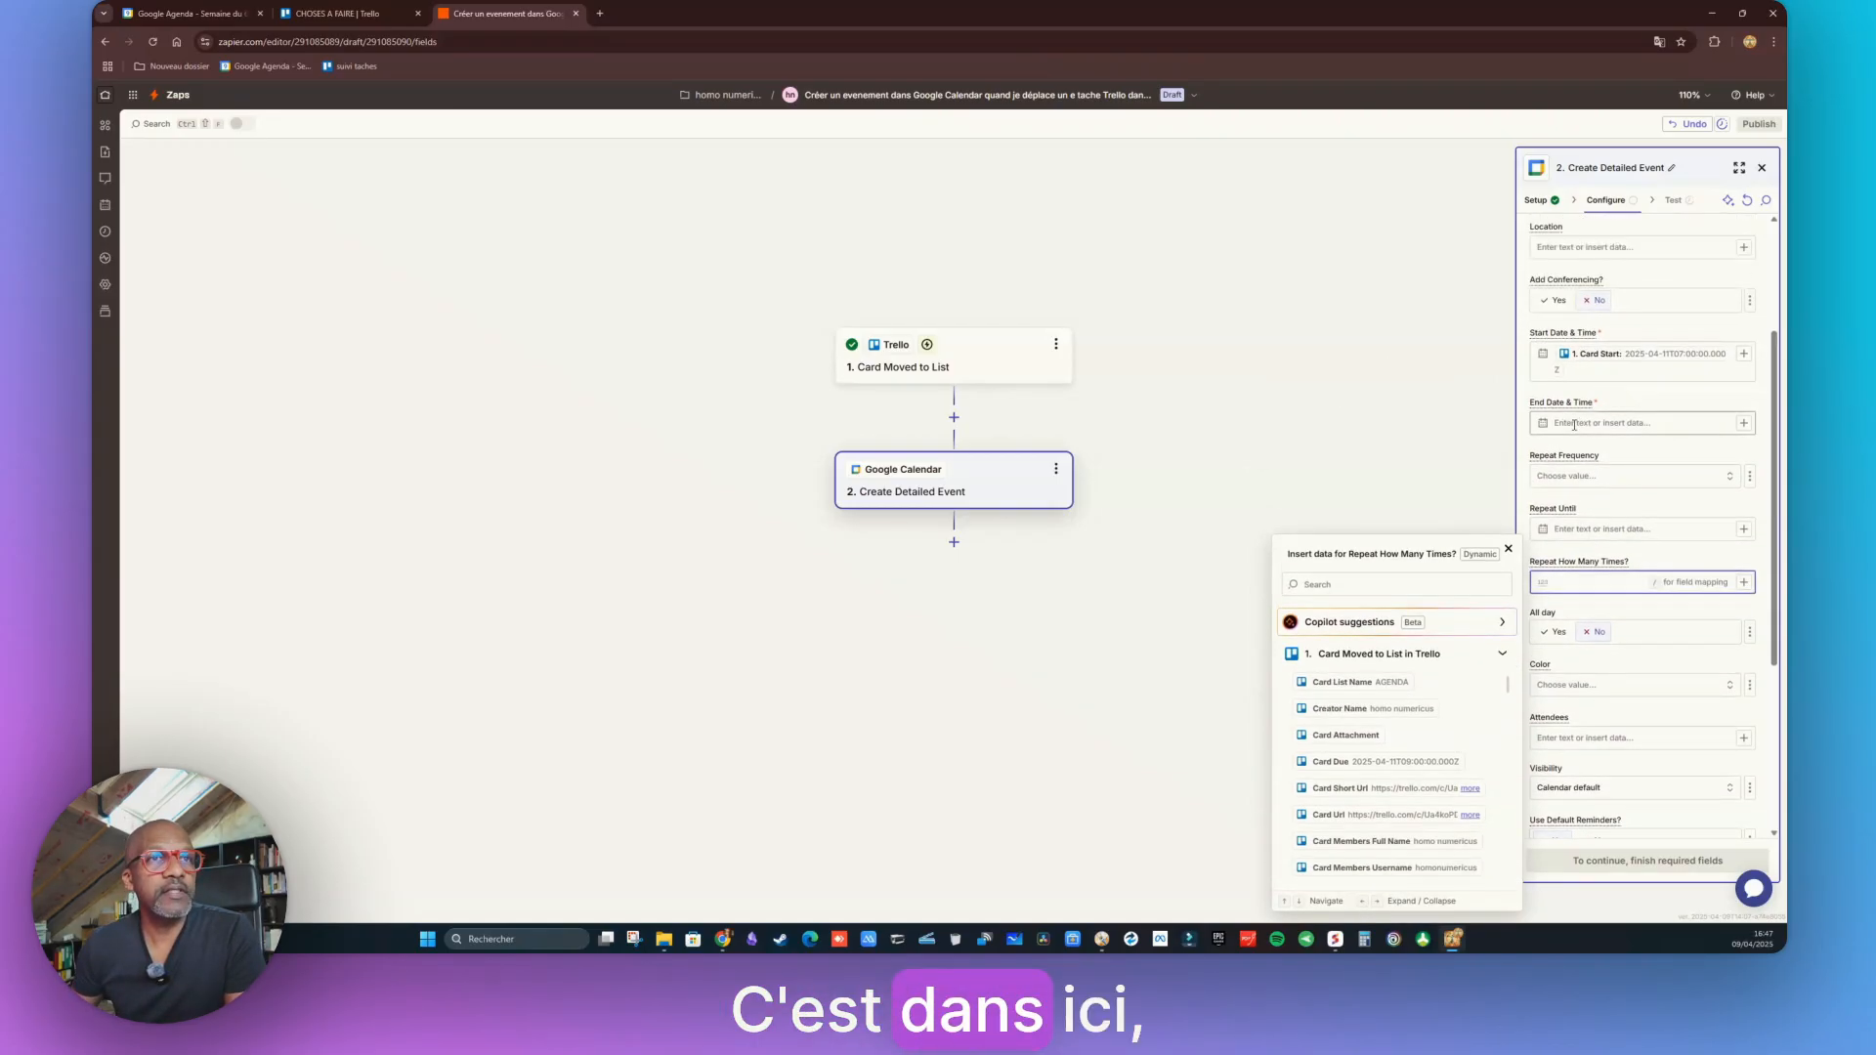
click(1574, 424)
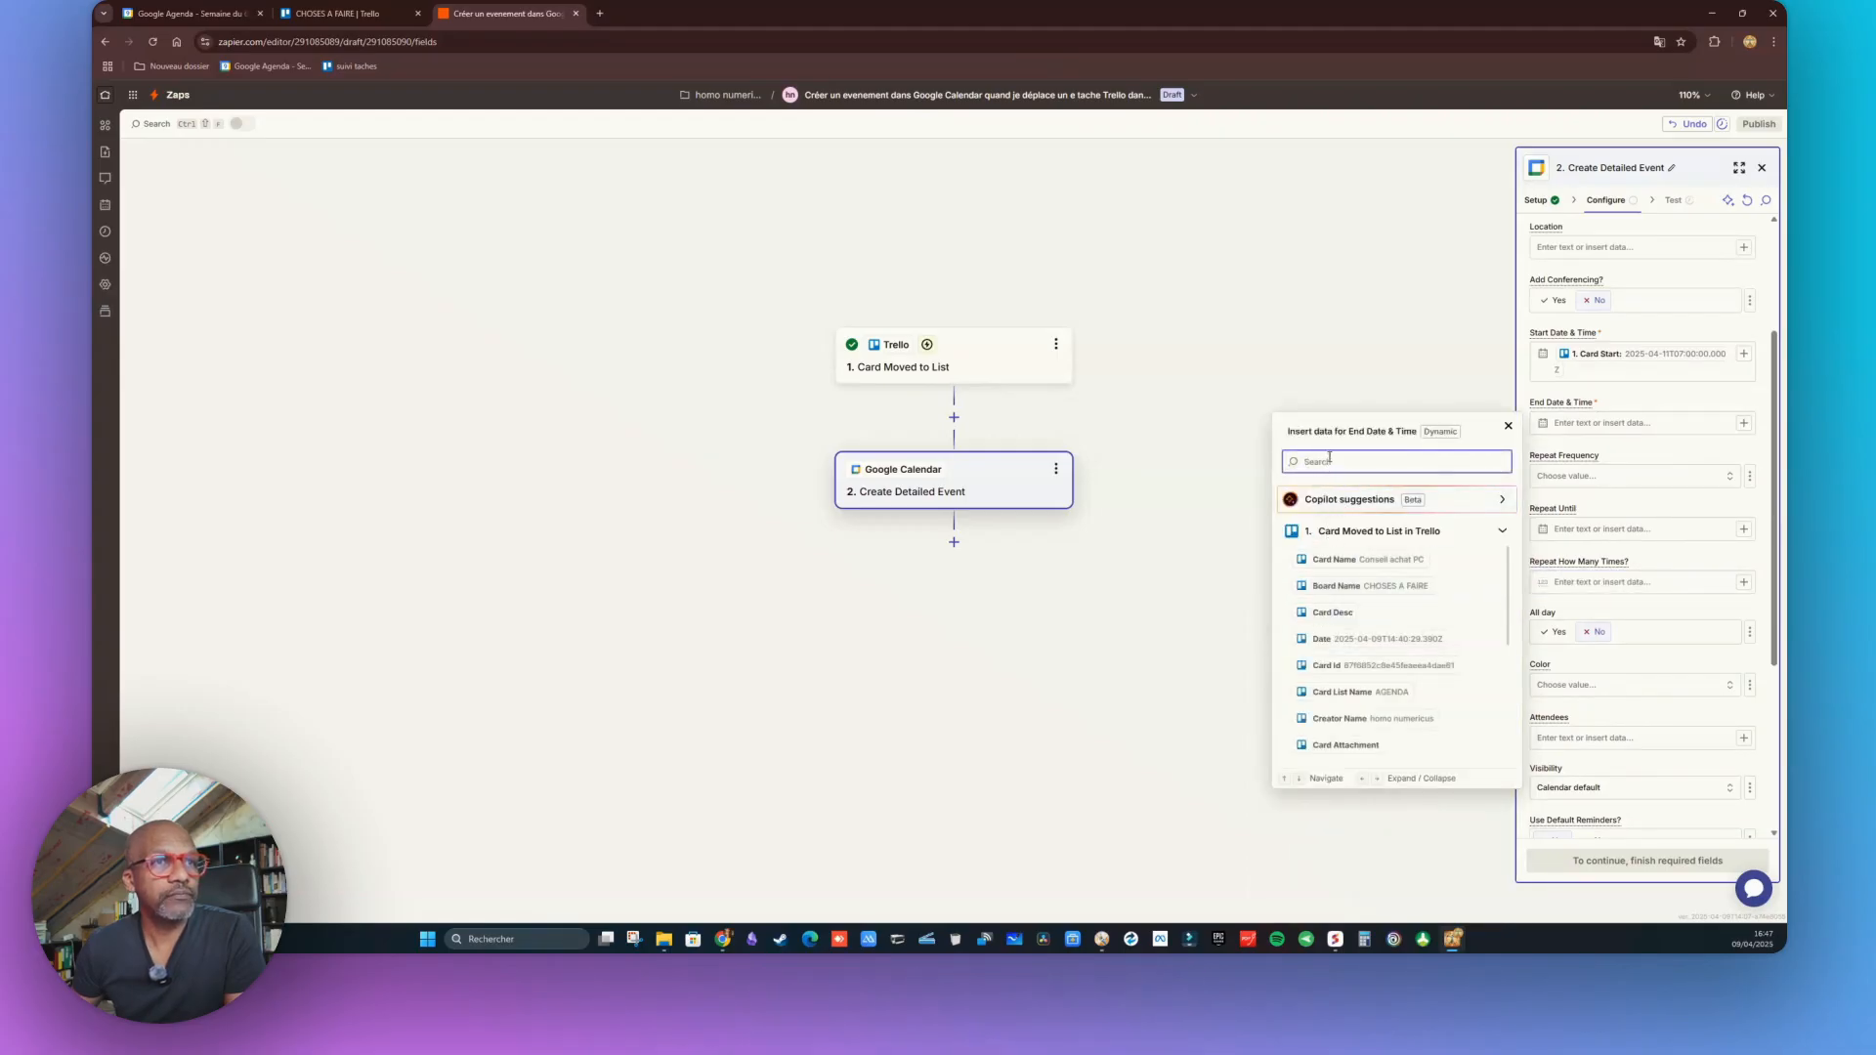
text(card)
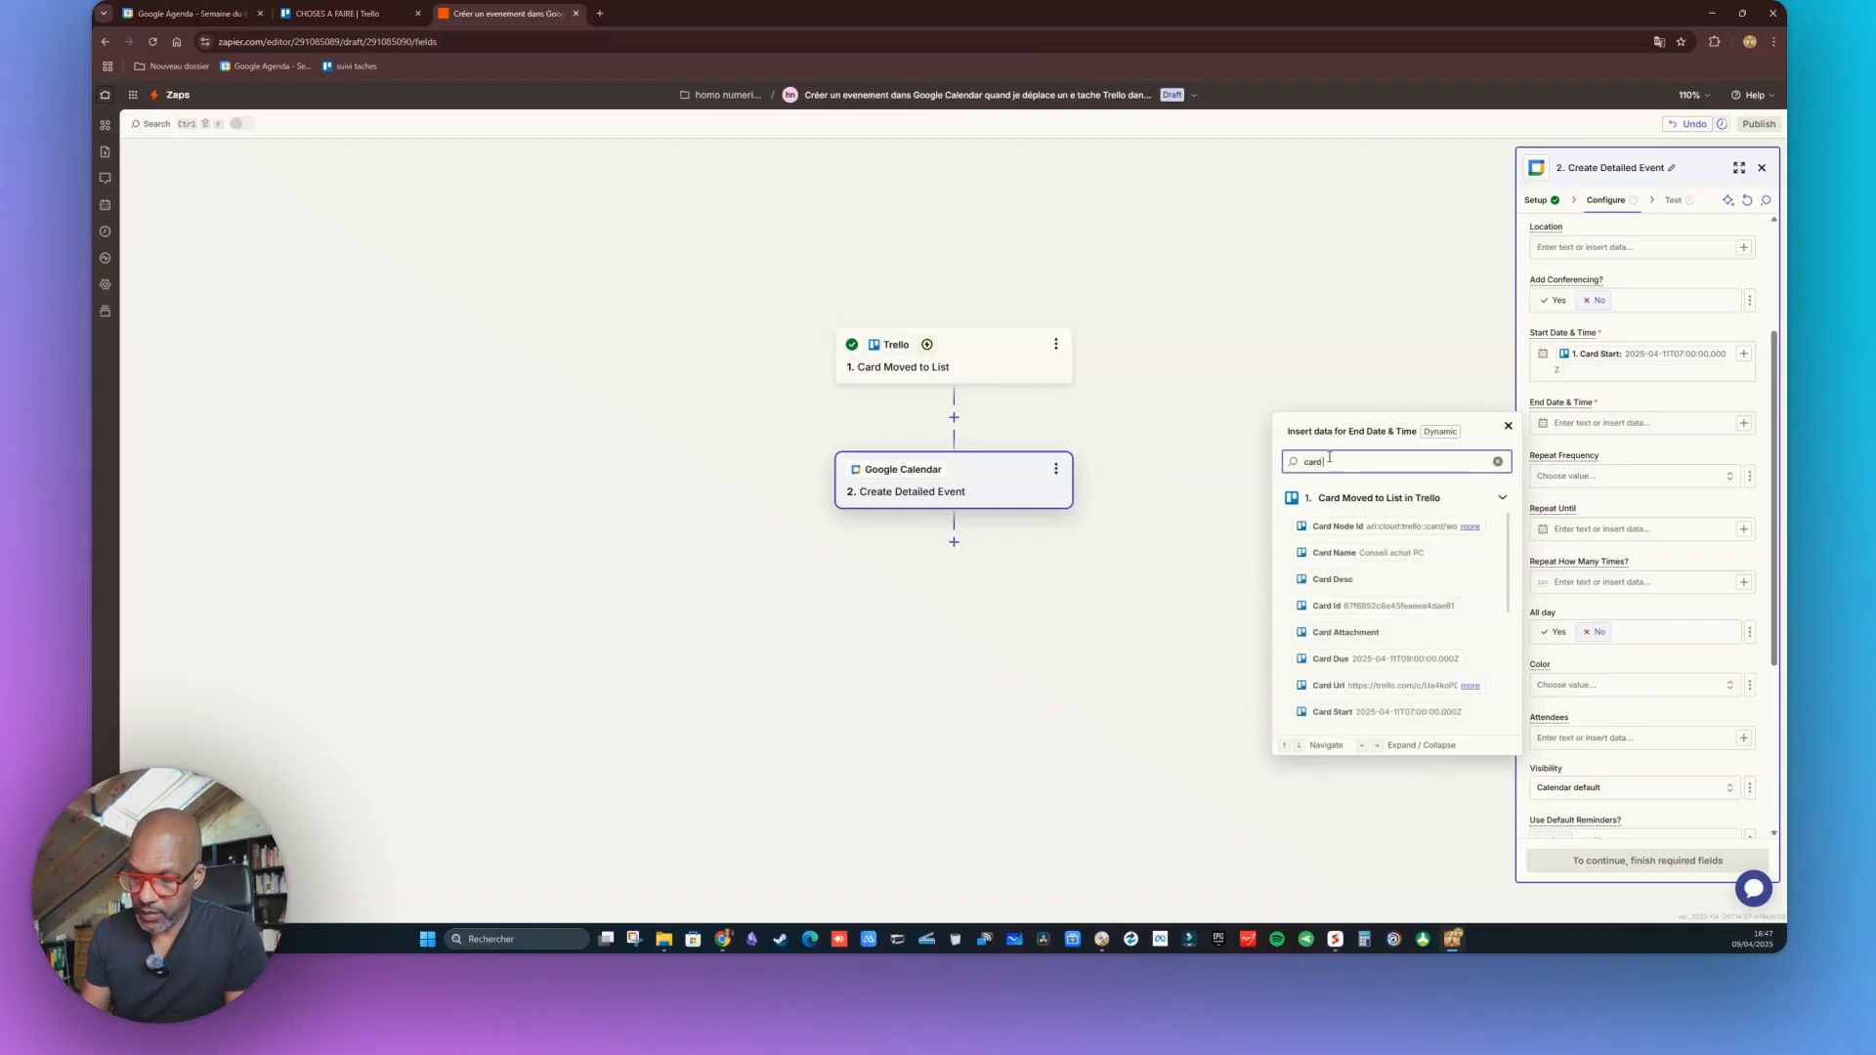
text( due)
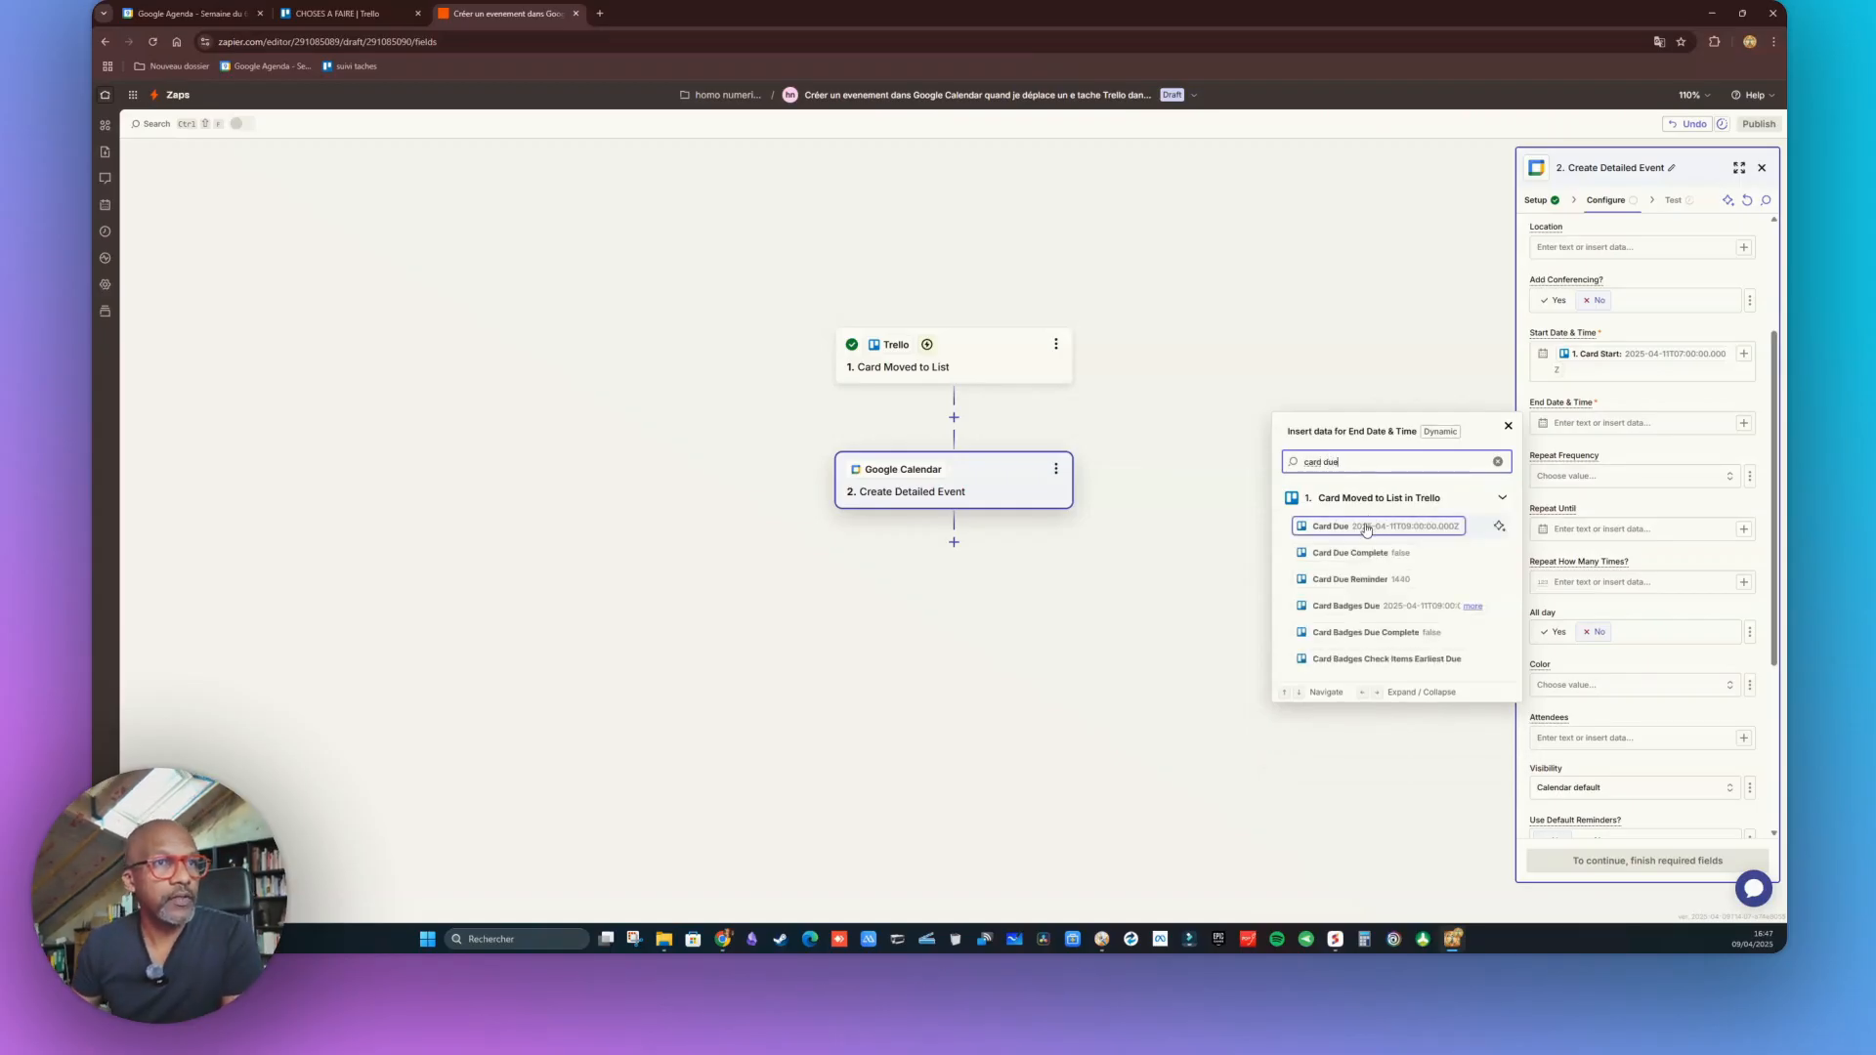
click(1368, 528)
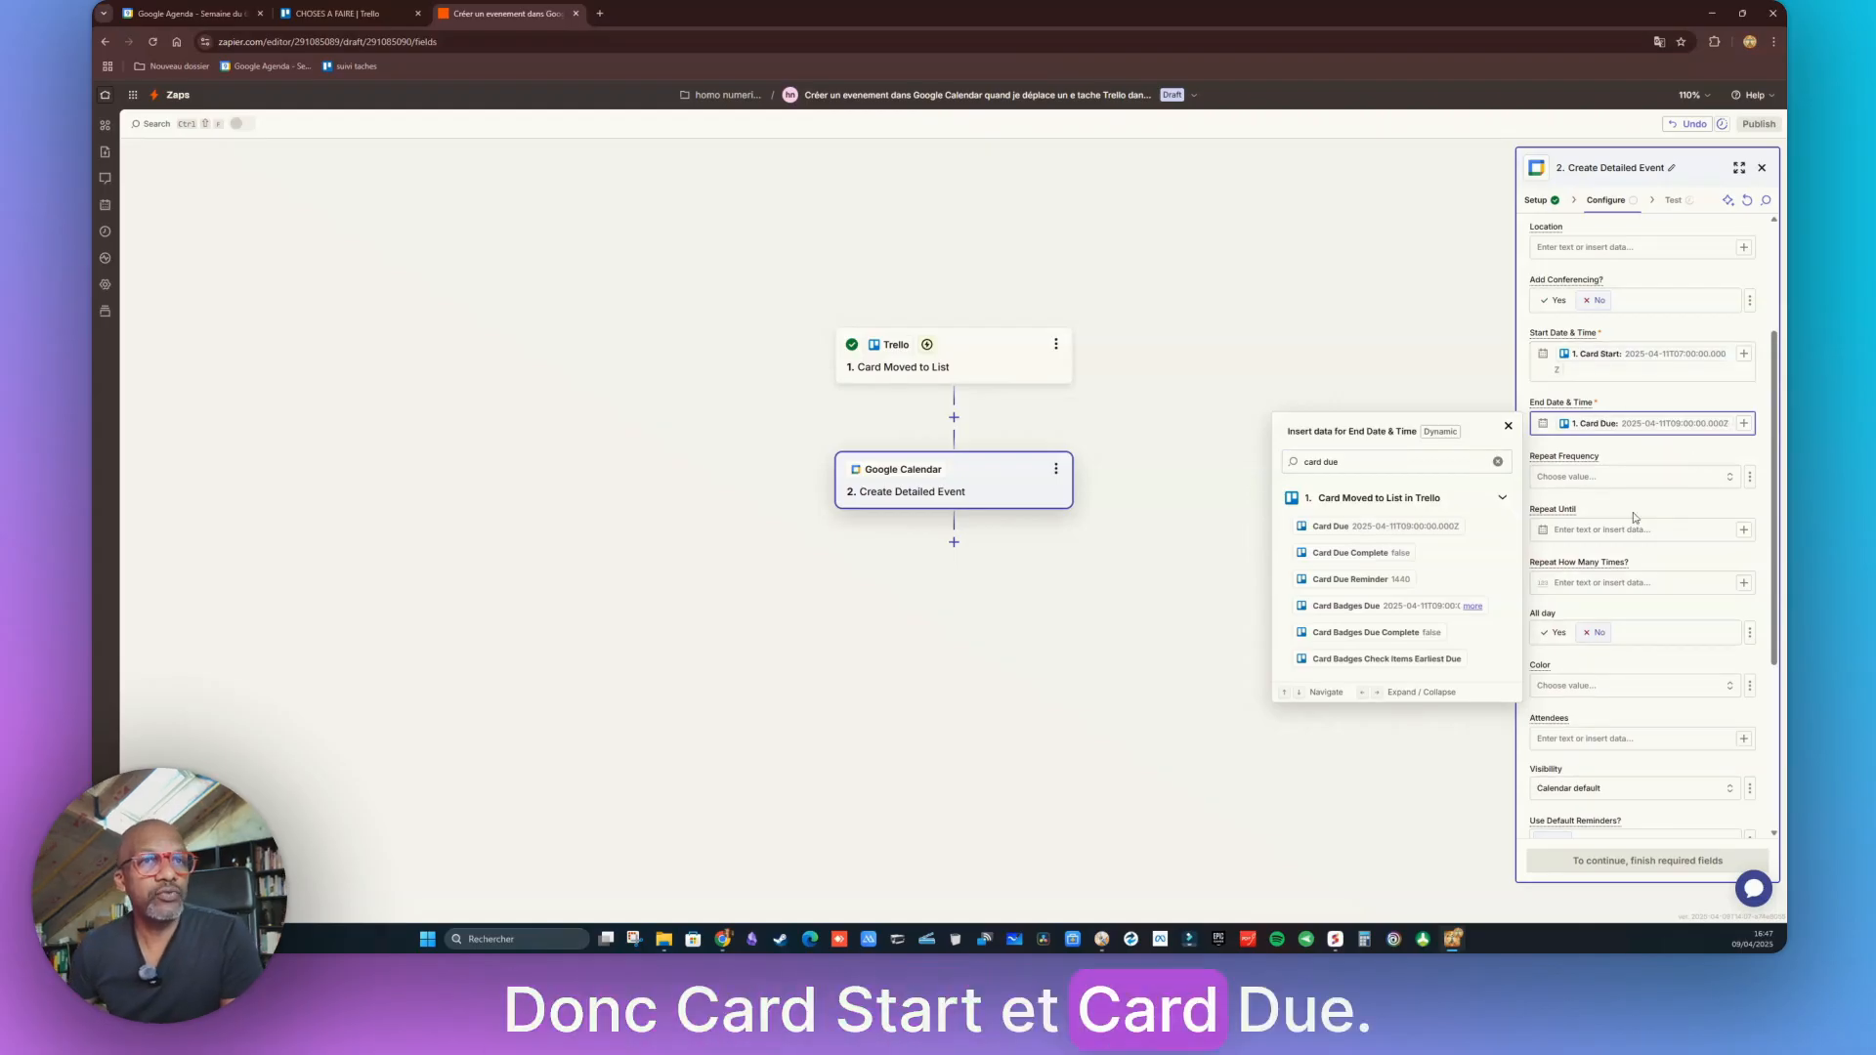
scroll(1720, 581, down, 3)
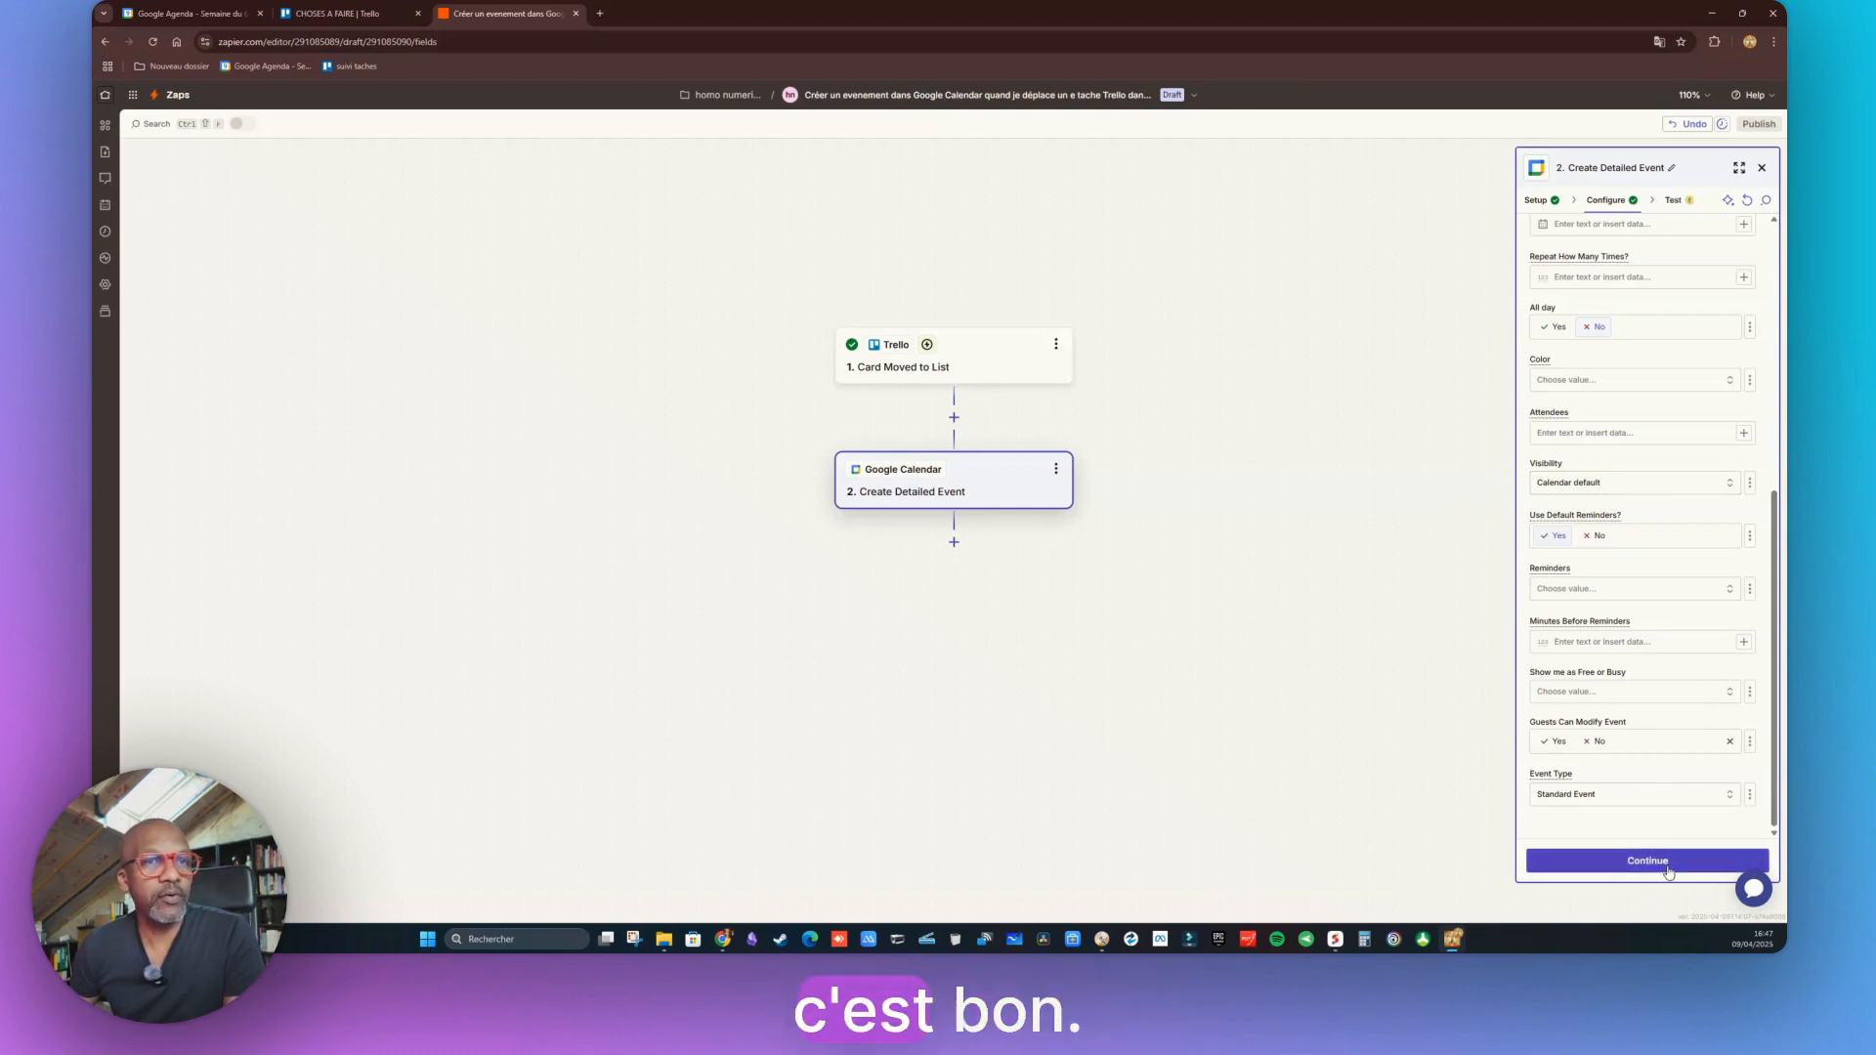
Send the Conseil achat PC test event to Google Calendar and switch to the calendar
click(1668, 870)
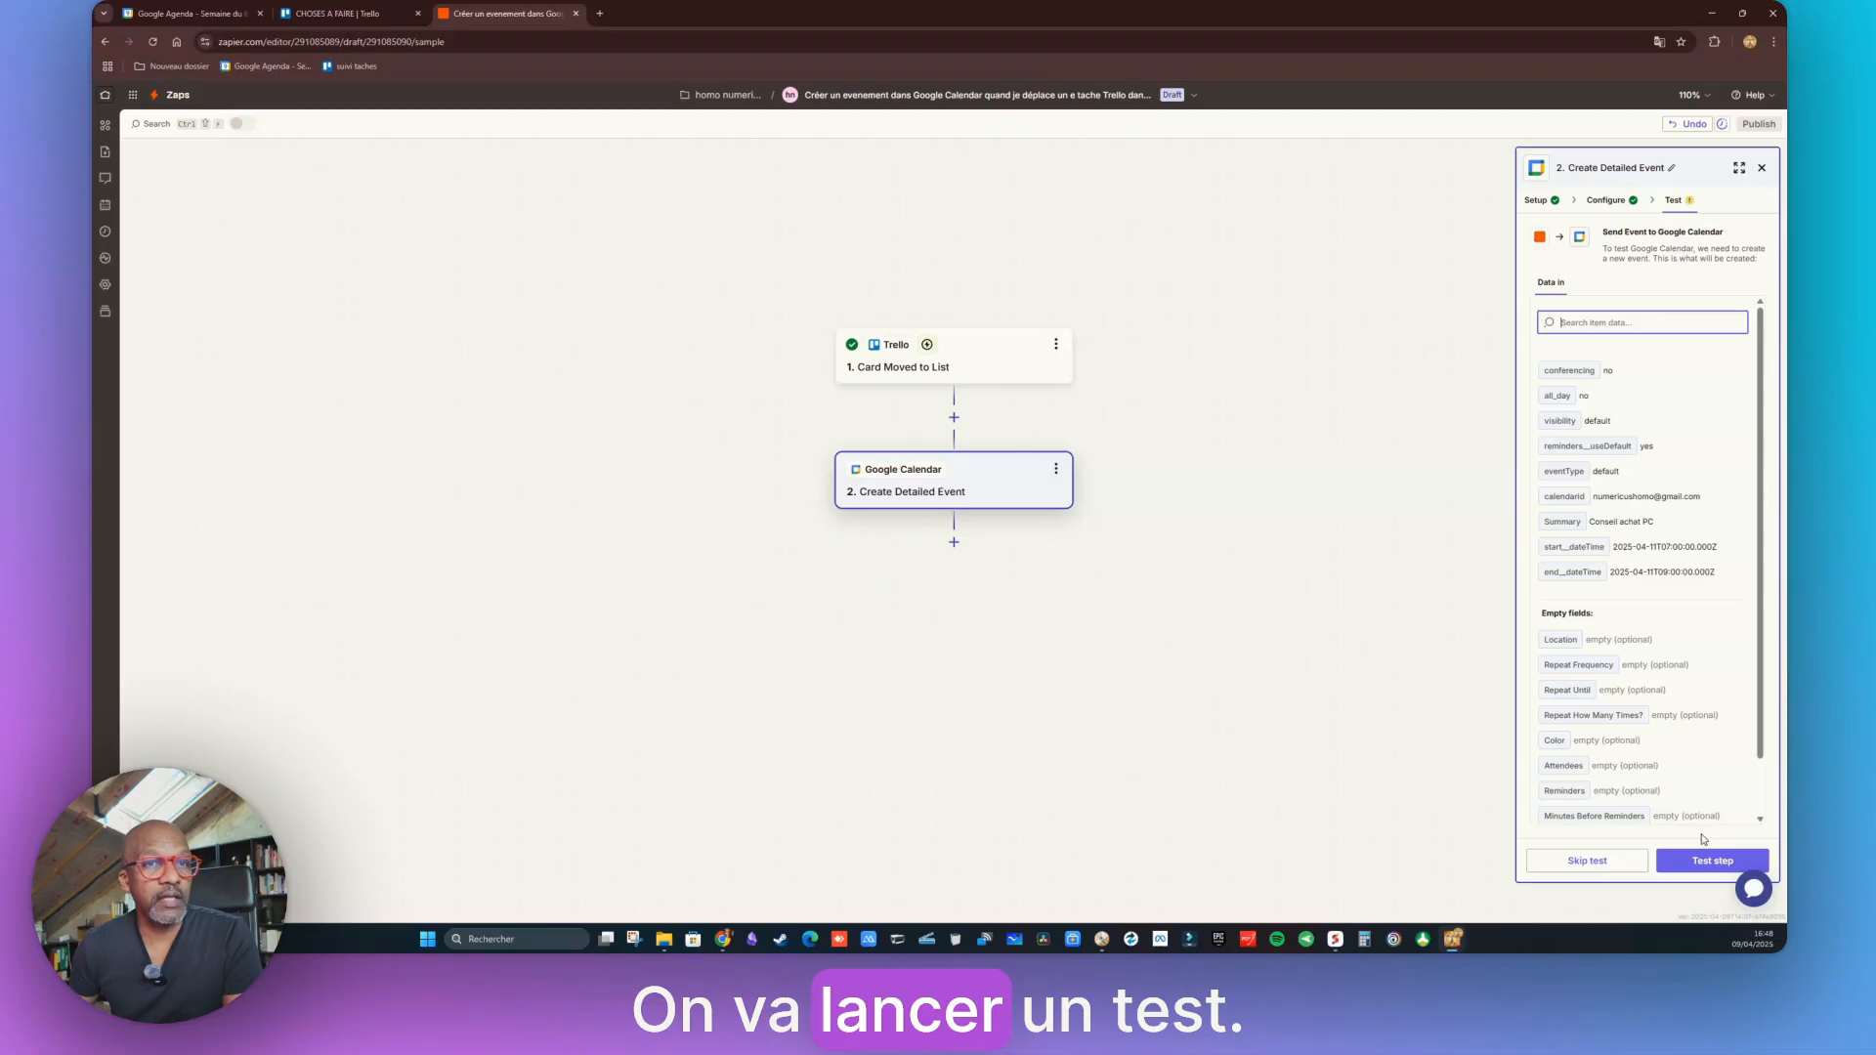
click(1713, 862)
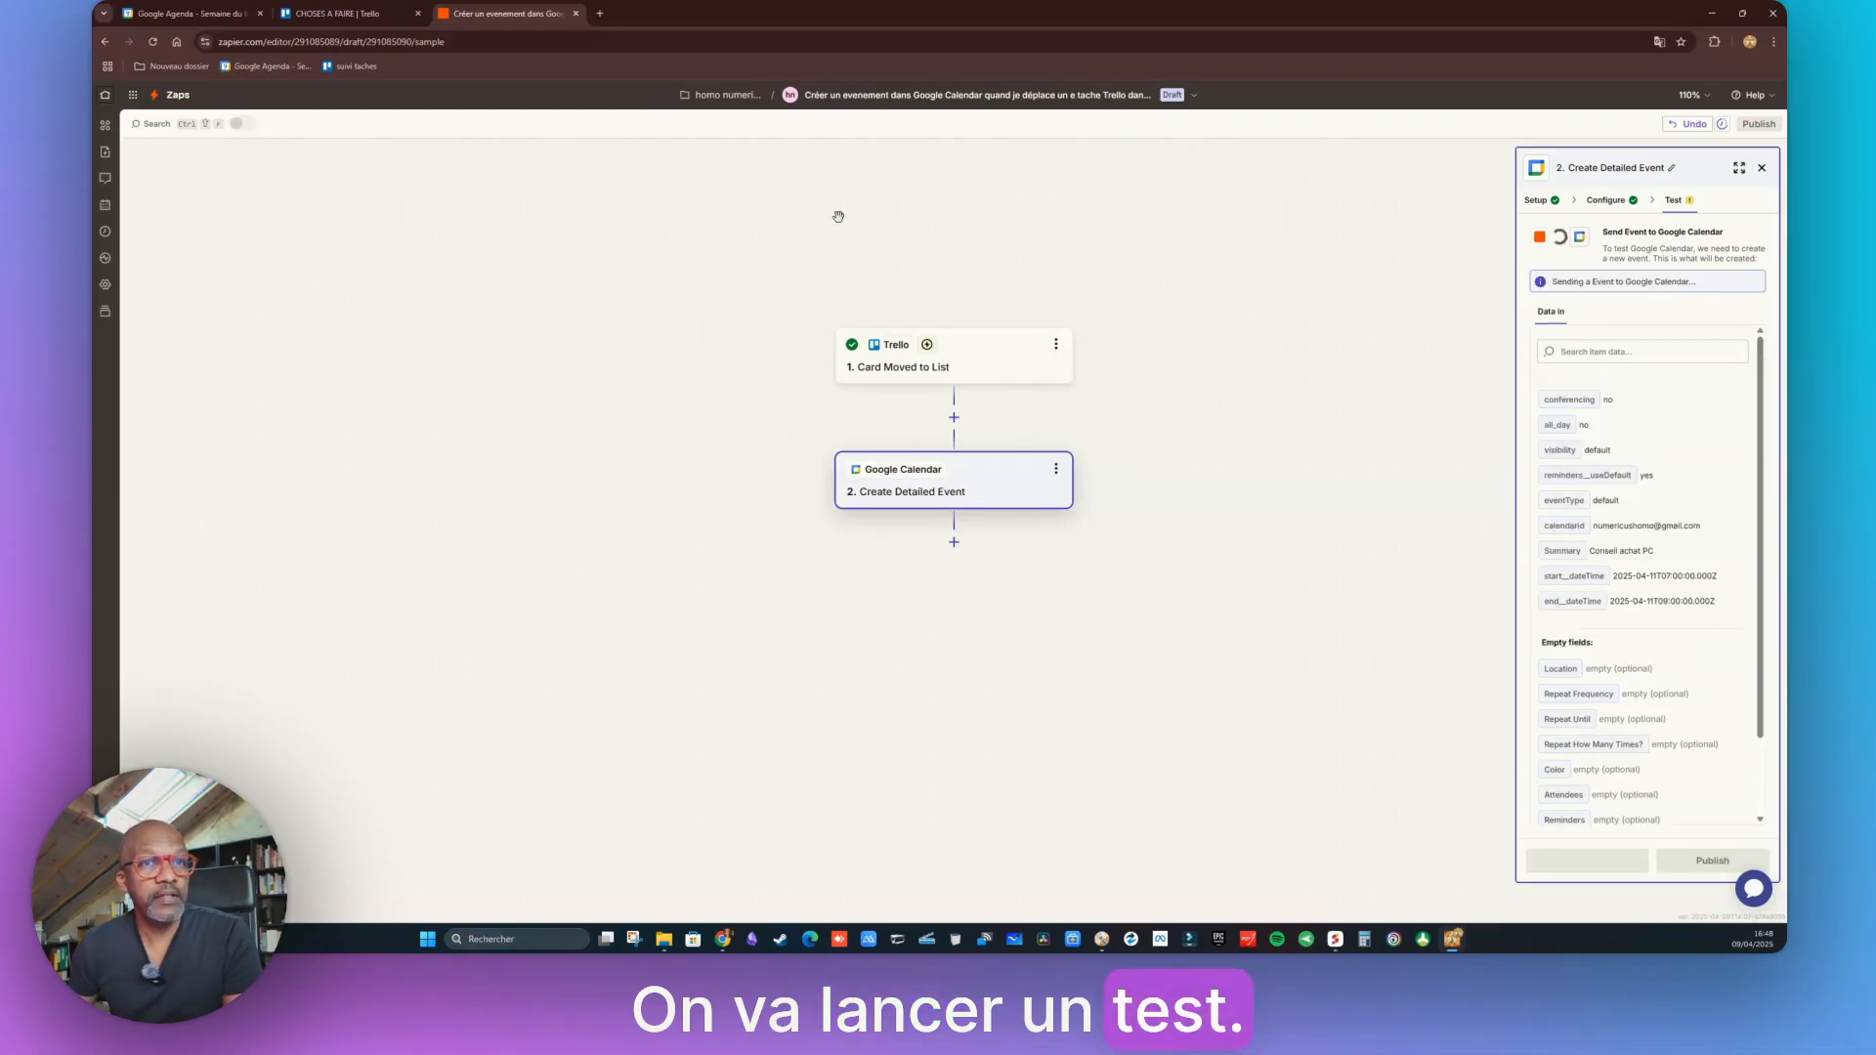
click(186, 13)
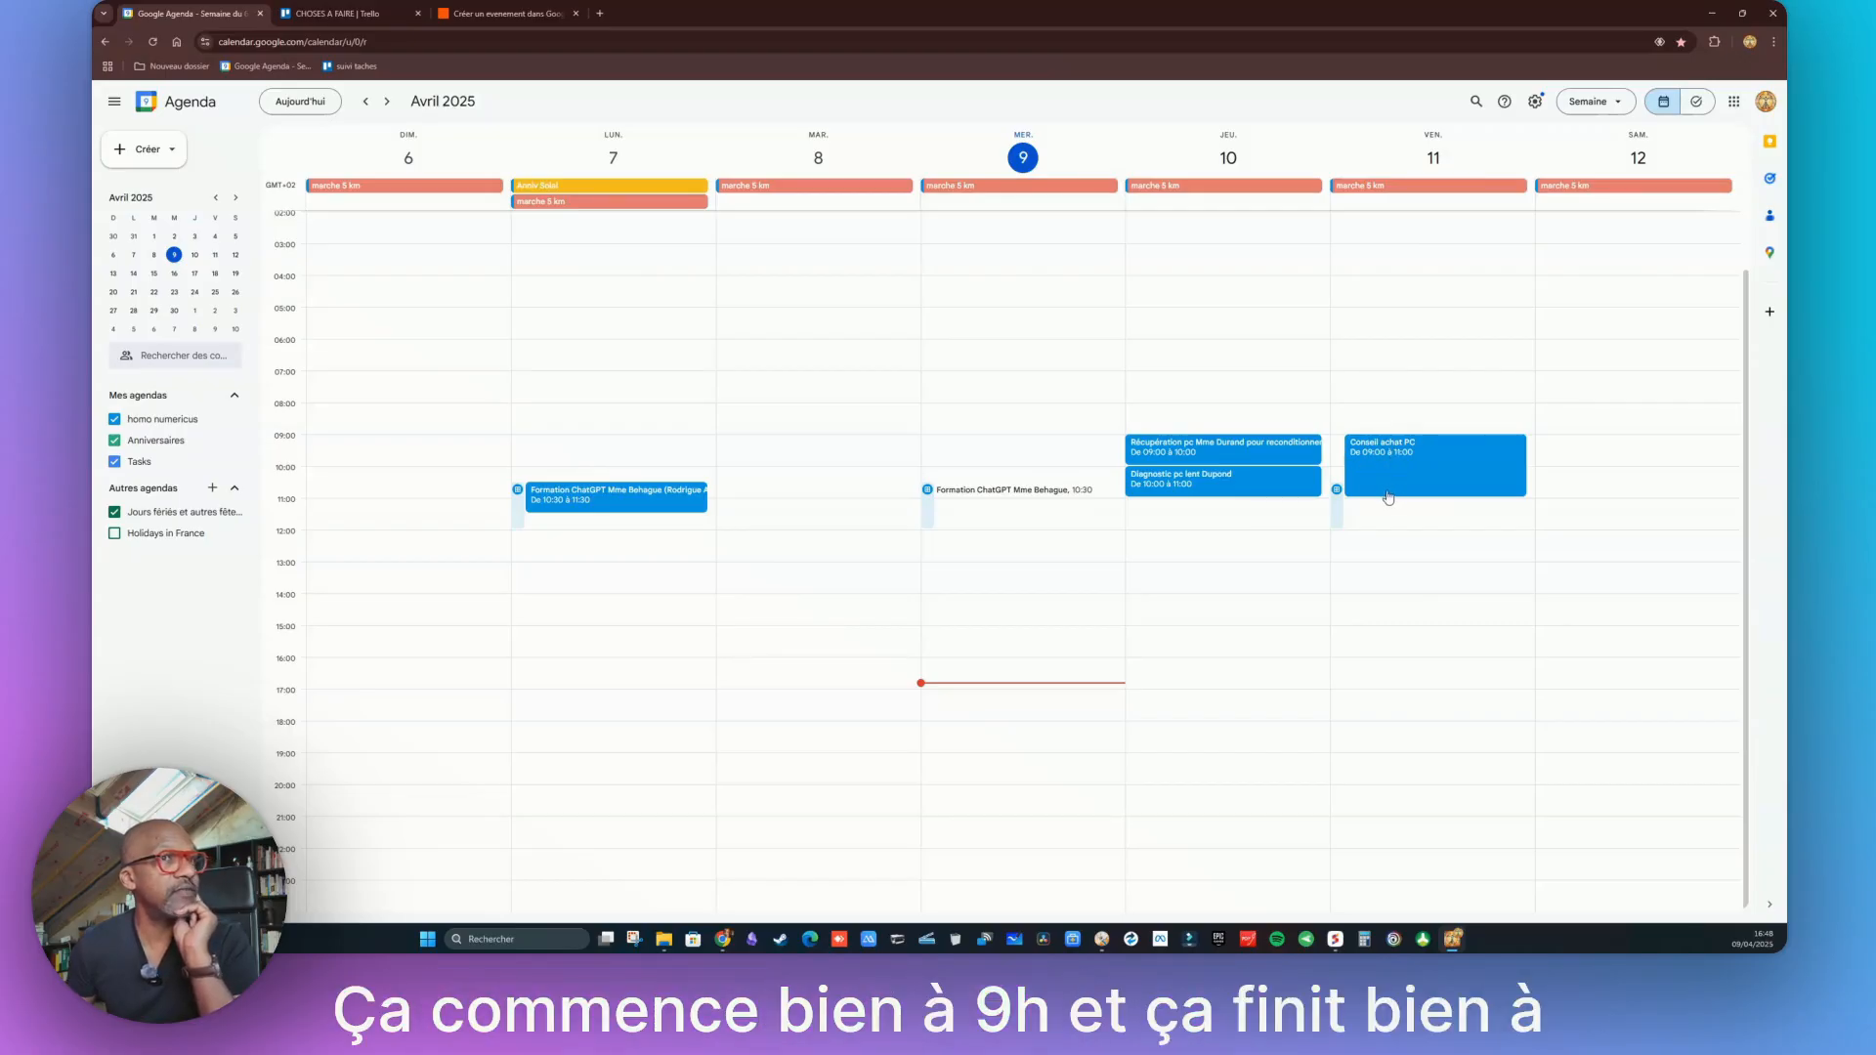
Open the Conseil achat PC event on Friday 11 April to check its 09:00–11:00 time
click(1413, 472)
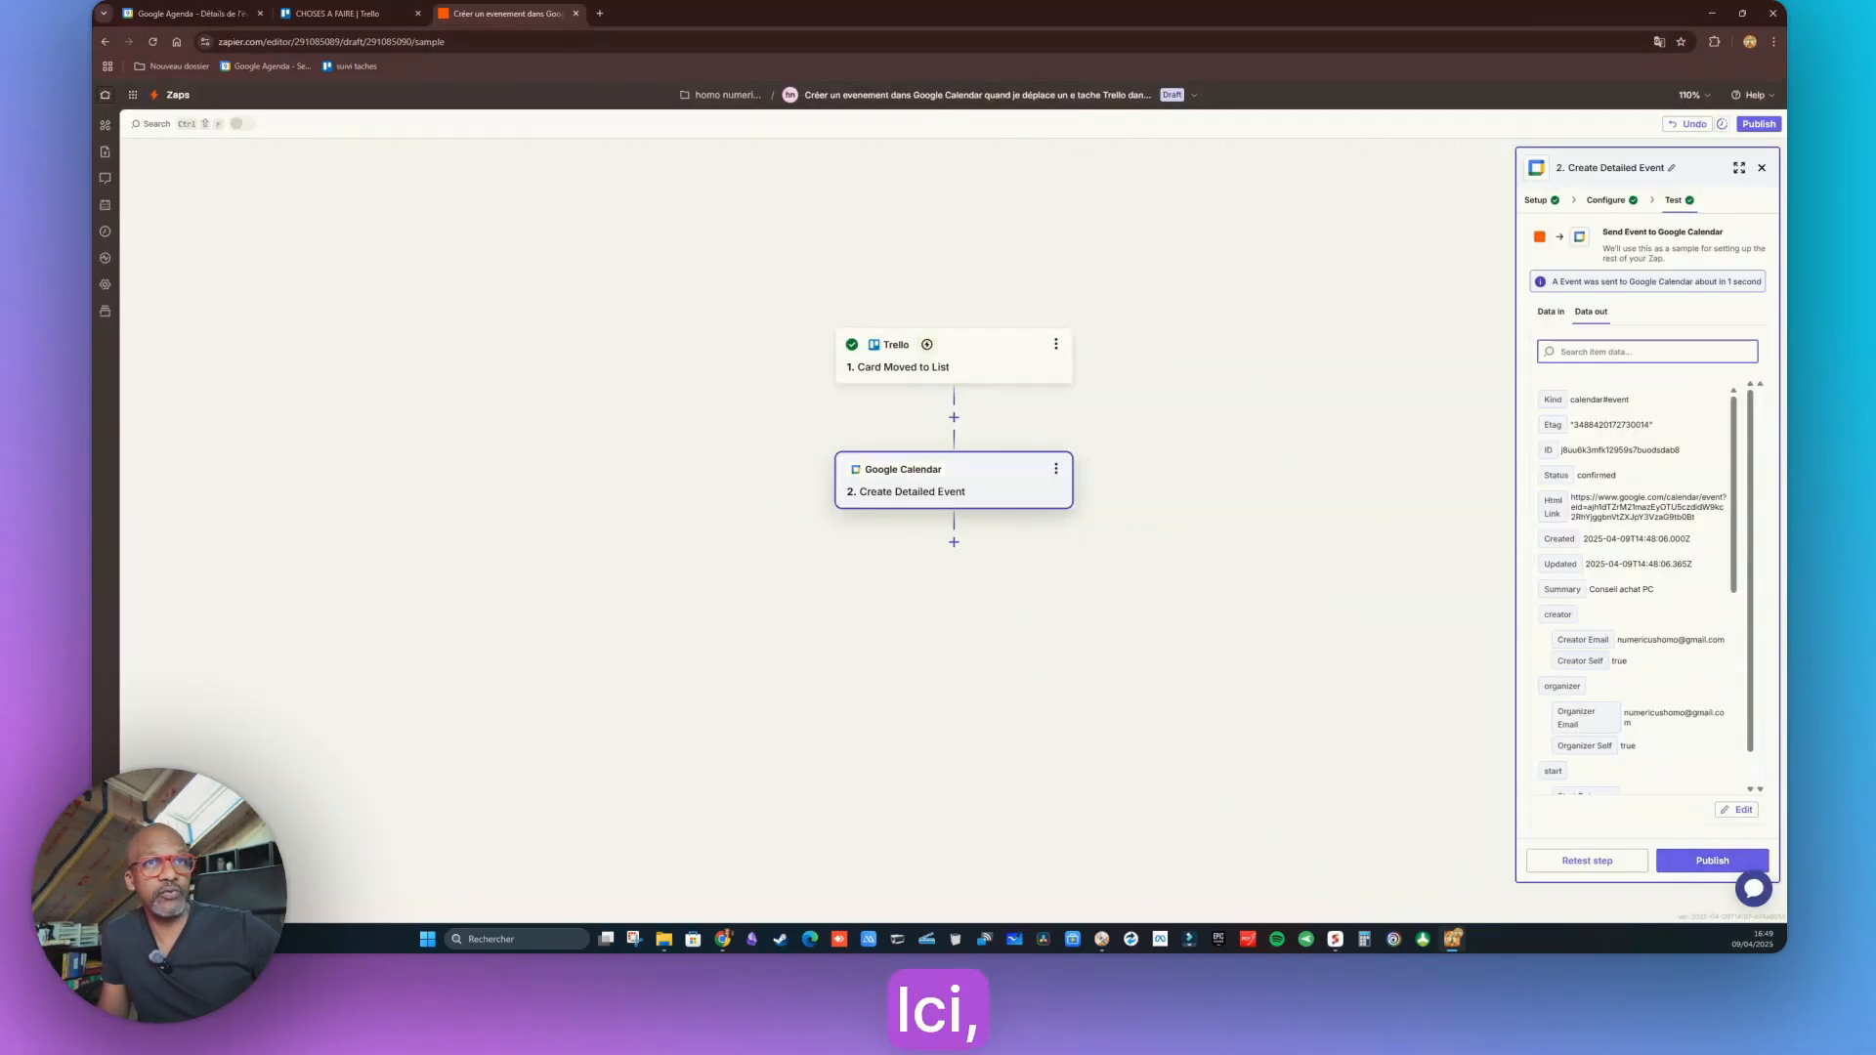
Publish the Trello-to-Google Calendar Zap, confirm it is on in the Zaps list, and return to Google Calendar
click(1712, 864)
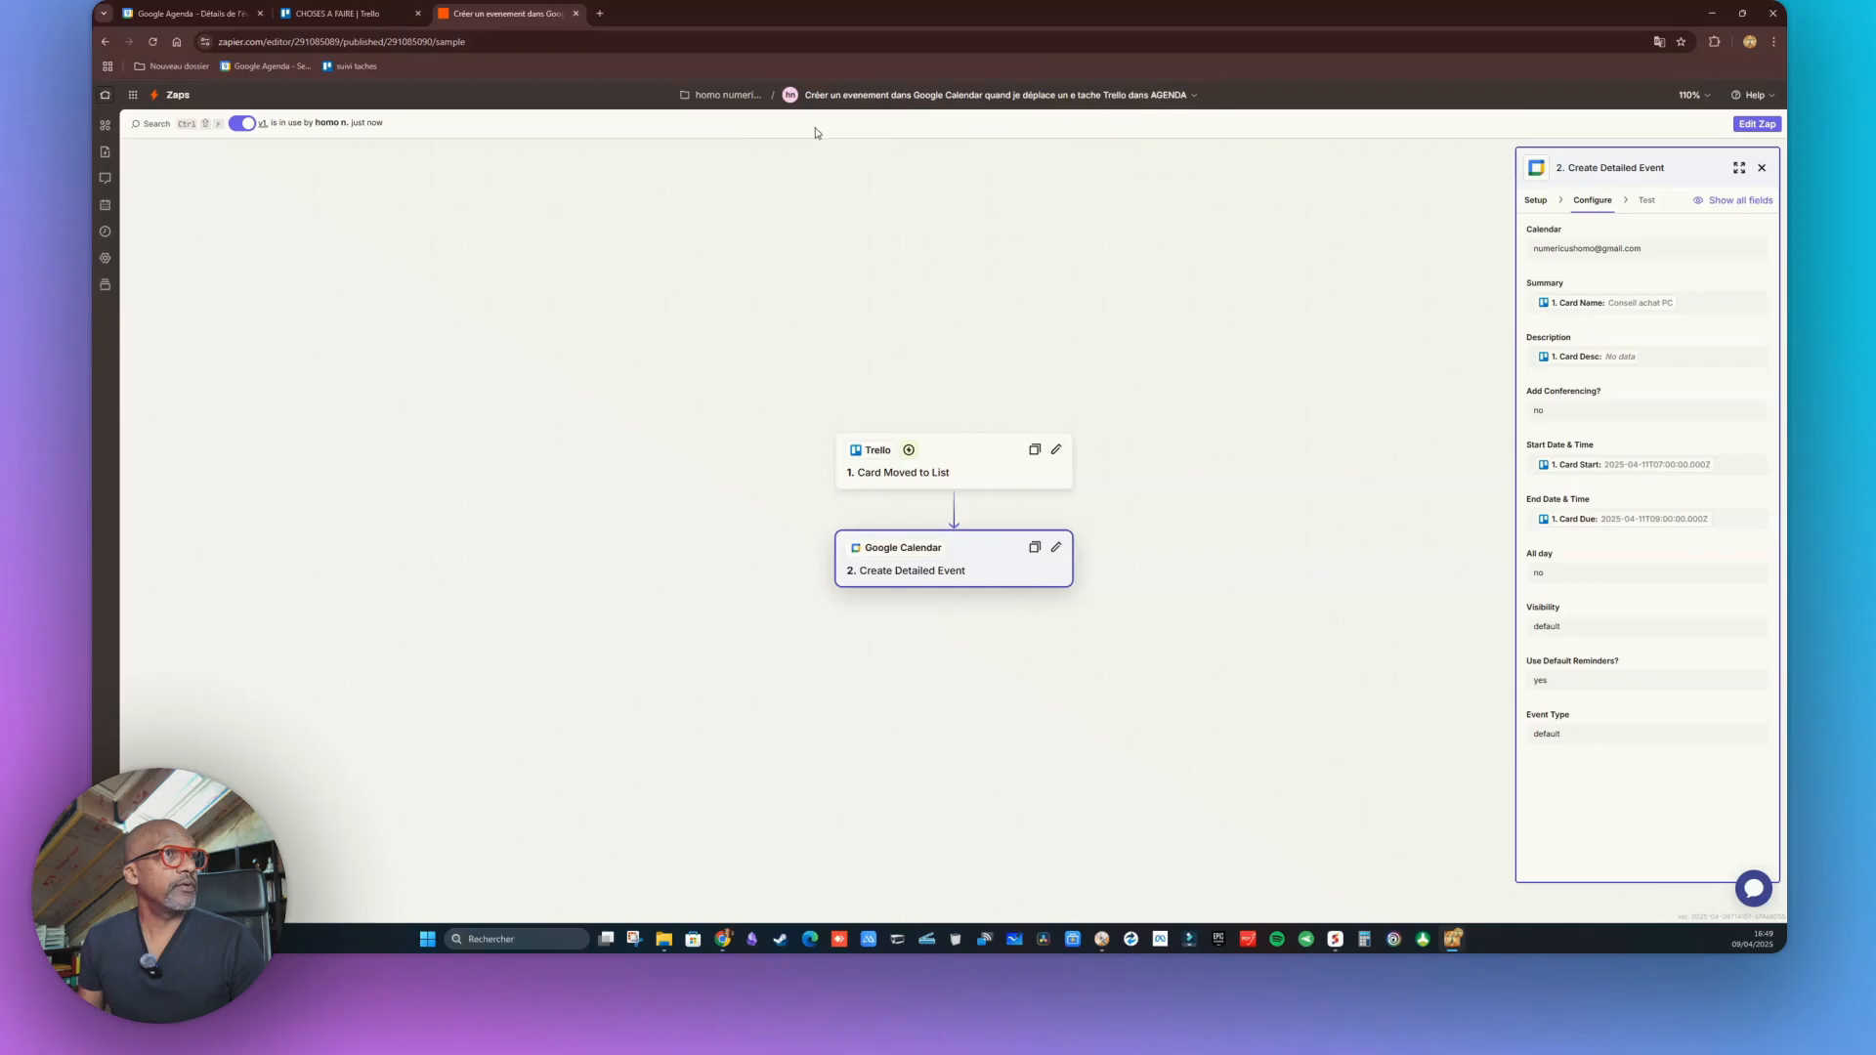
click(176, 95)
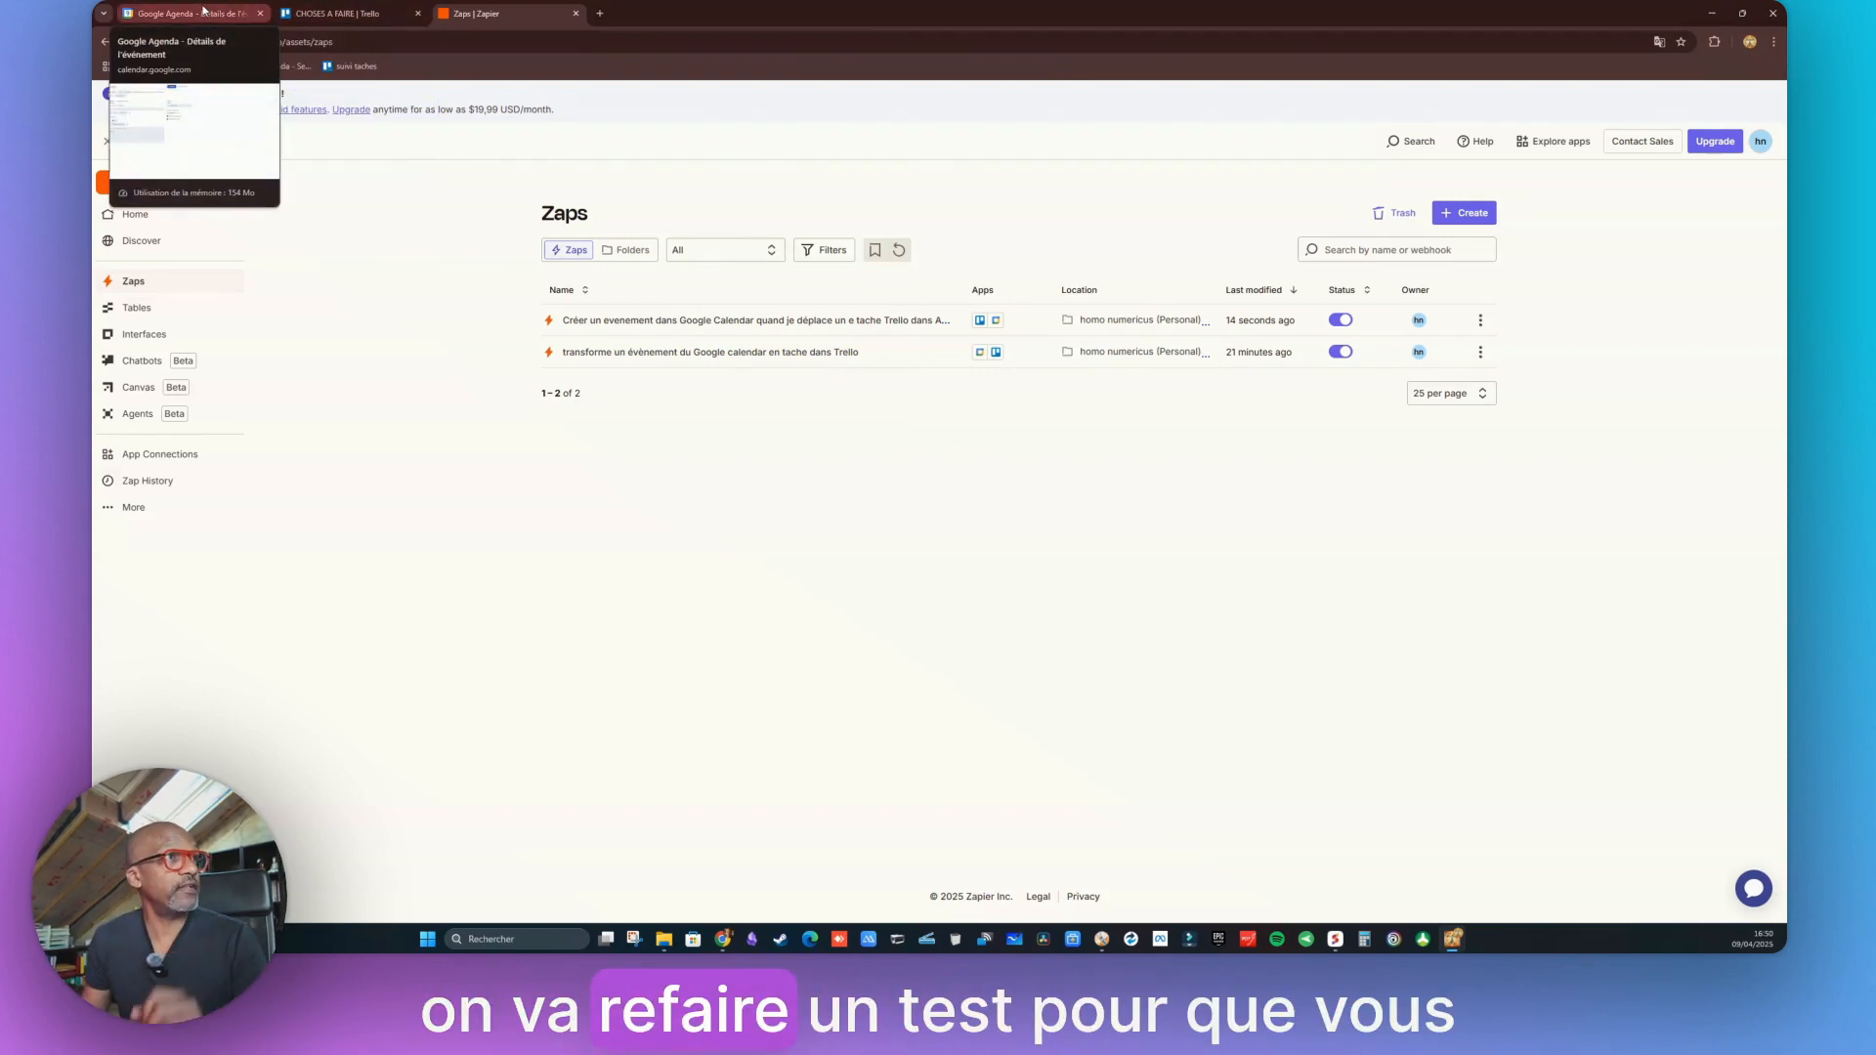
click(205, 12)
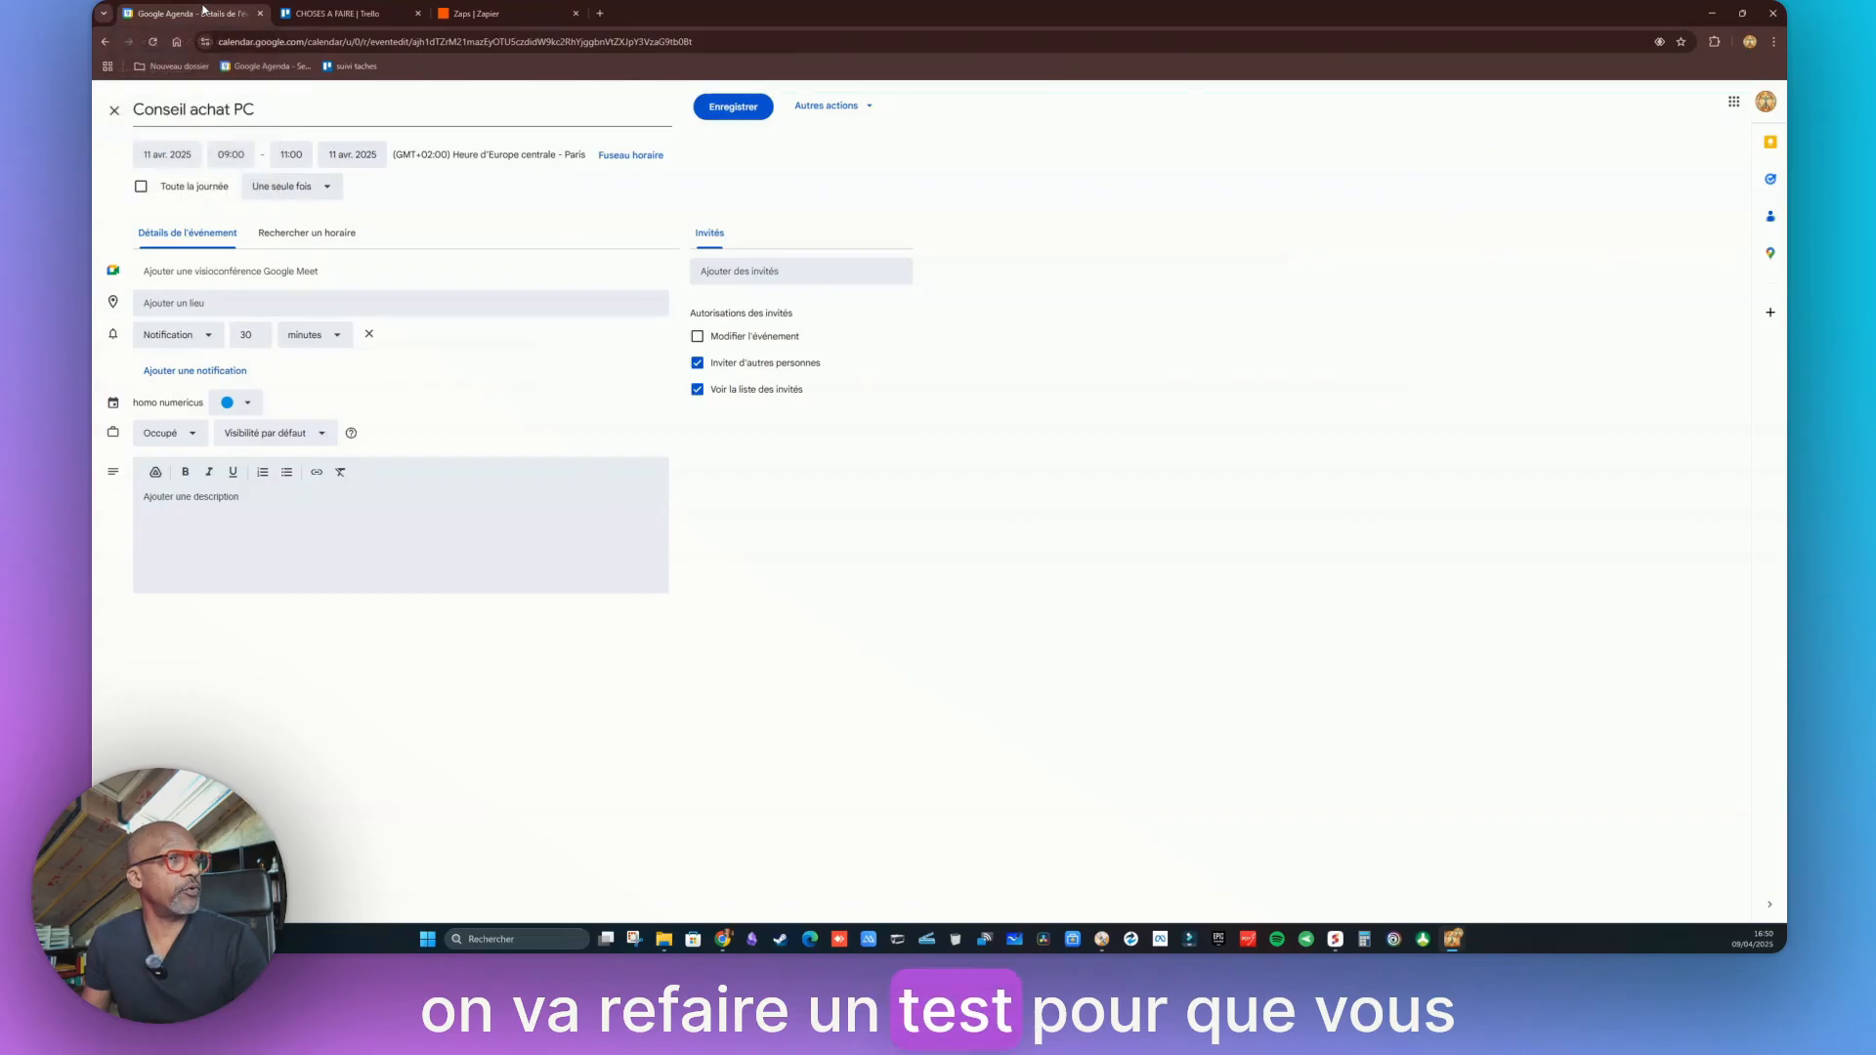
Create a Thursday 10 April 14:00–15:00 event 'Diagnostic [customer surname] portable qui démarre pas' and open its full details
click(115, 111)
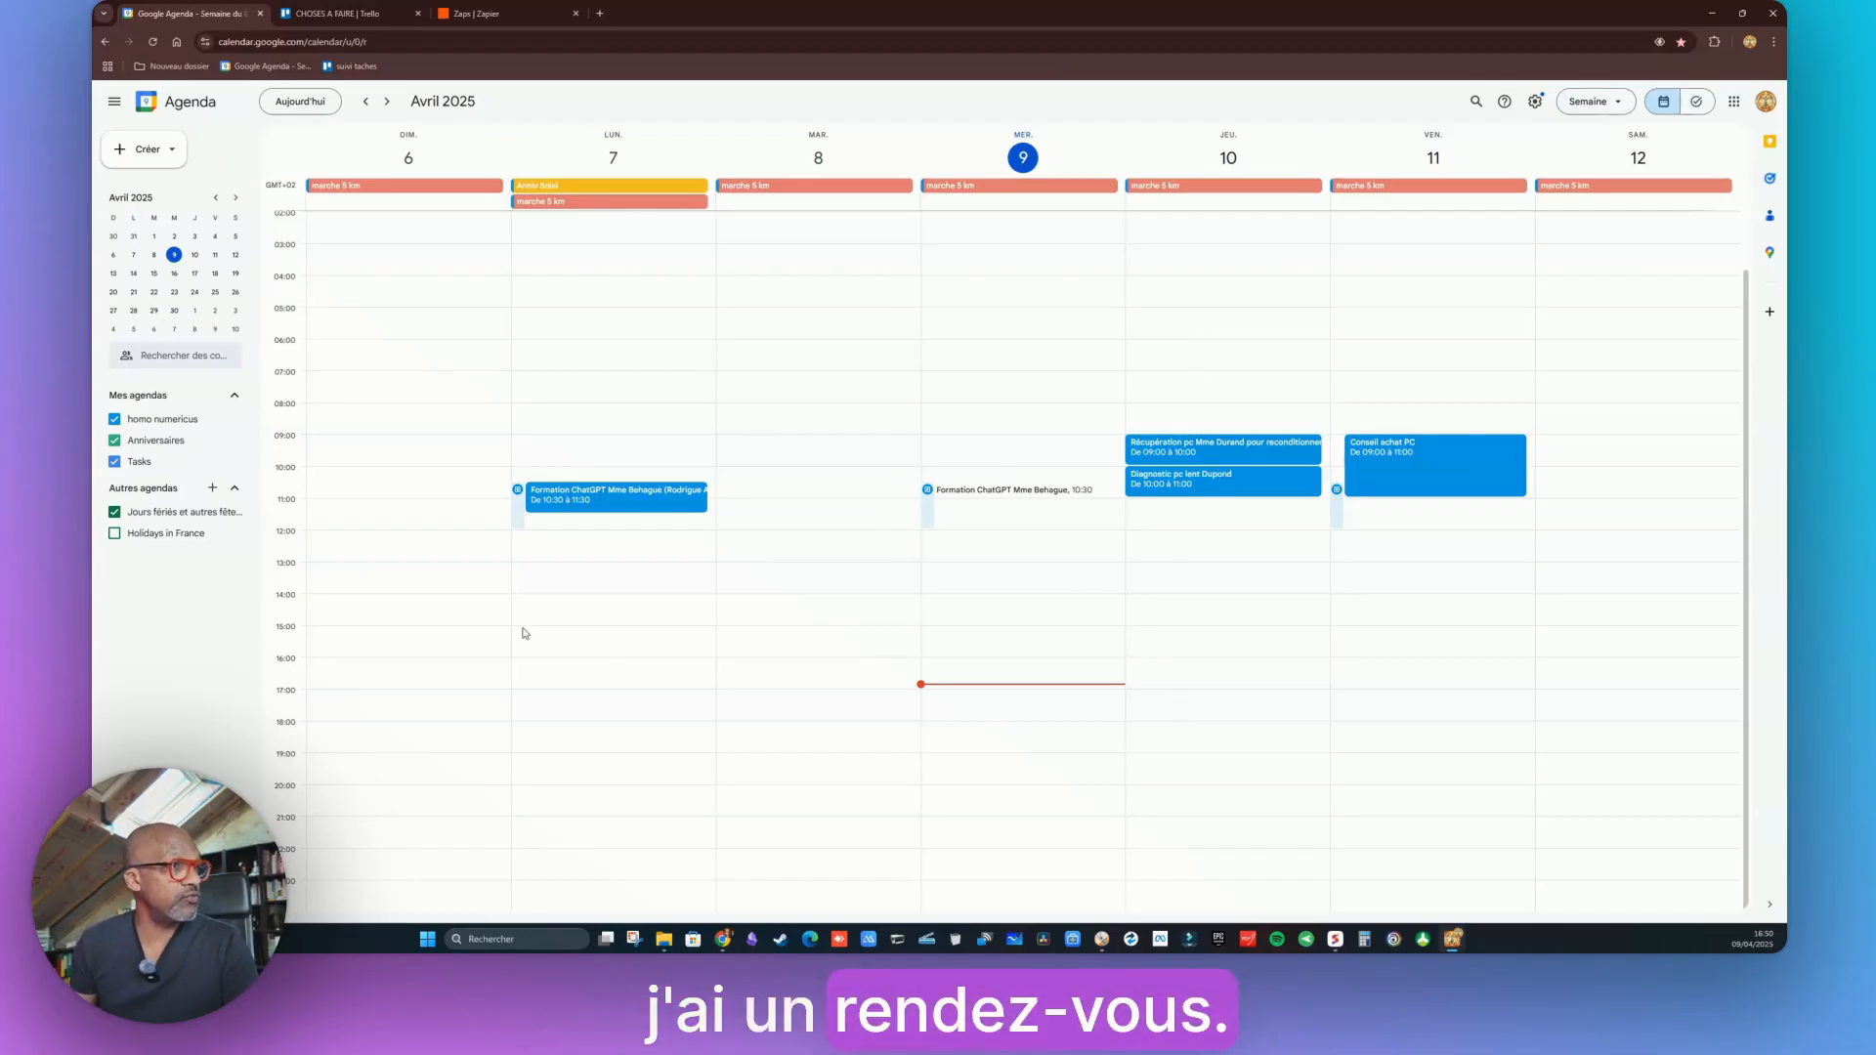
click(1176, 616)
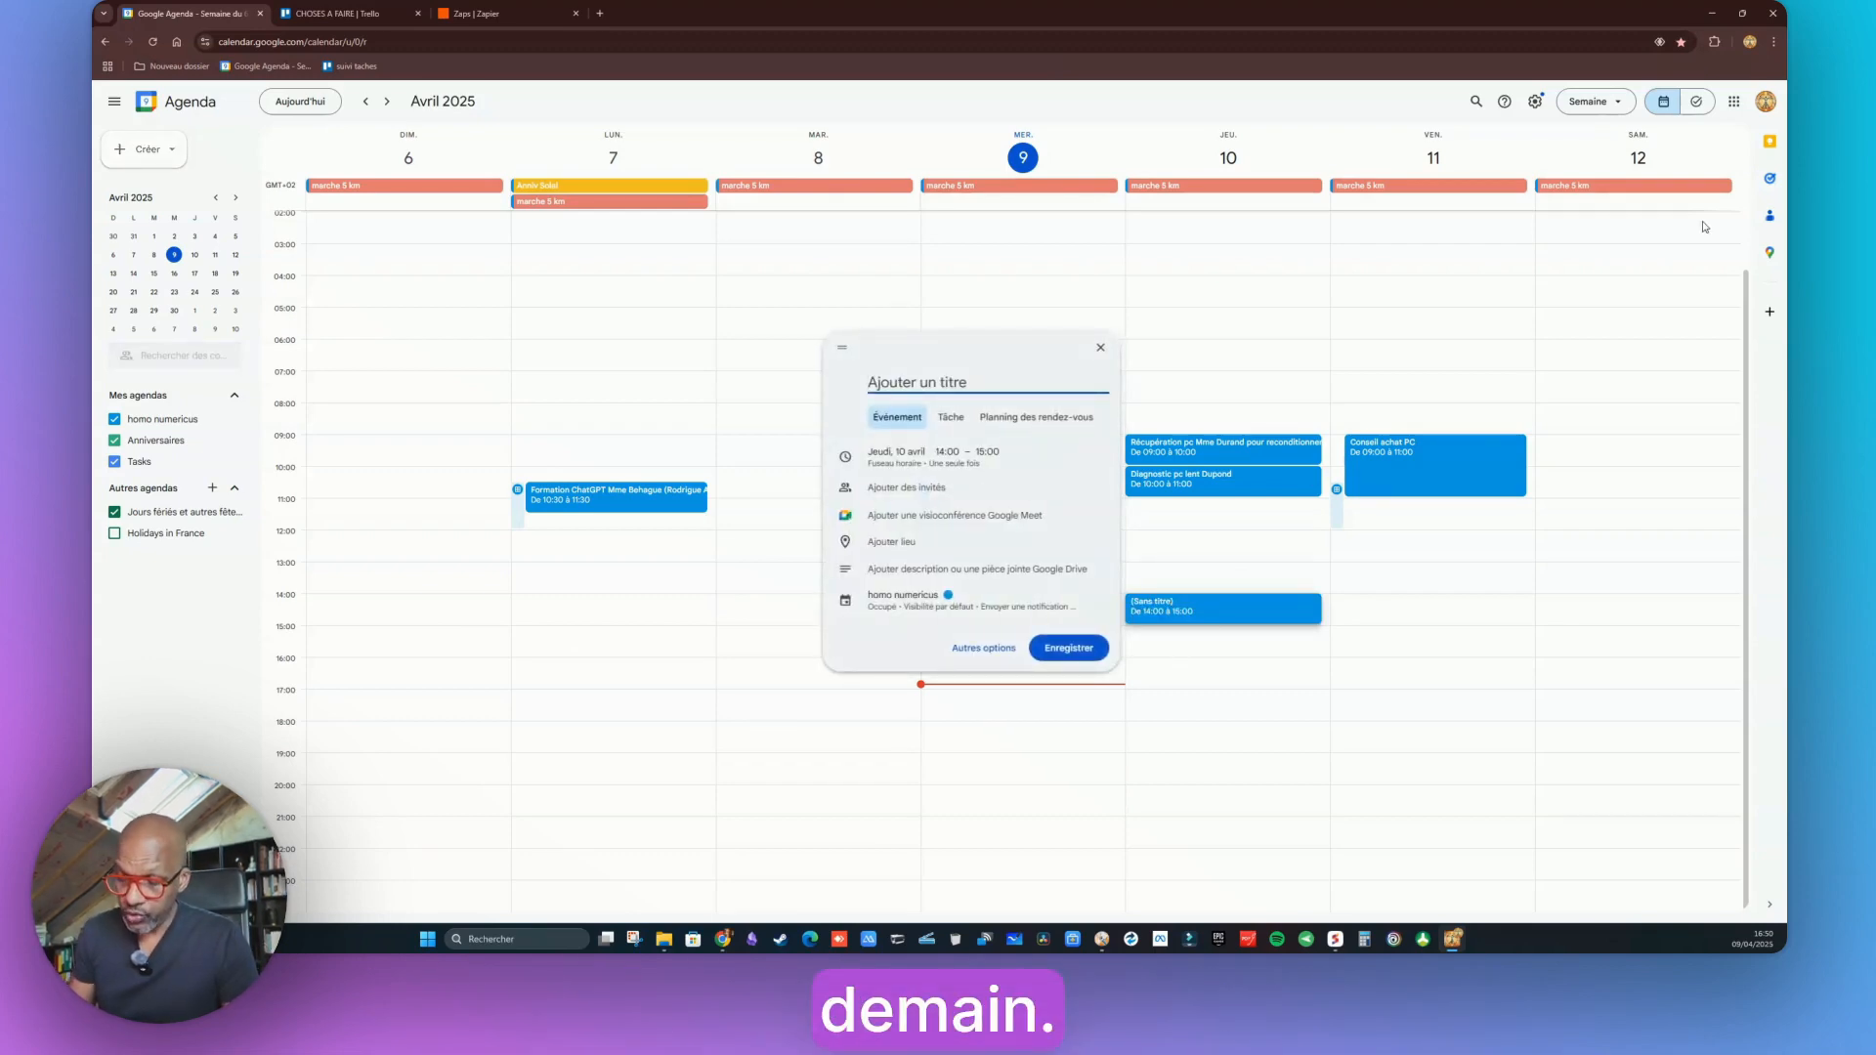
text(Diagnos)
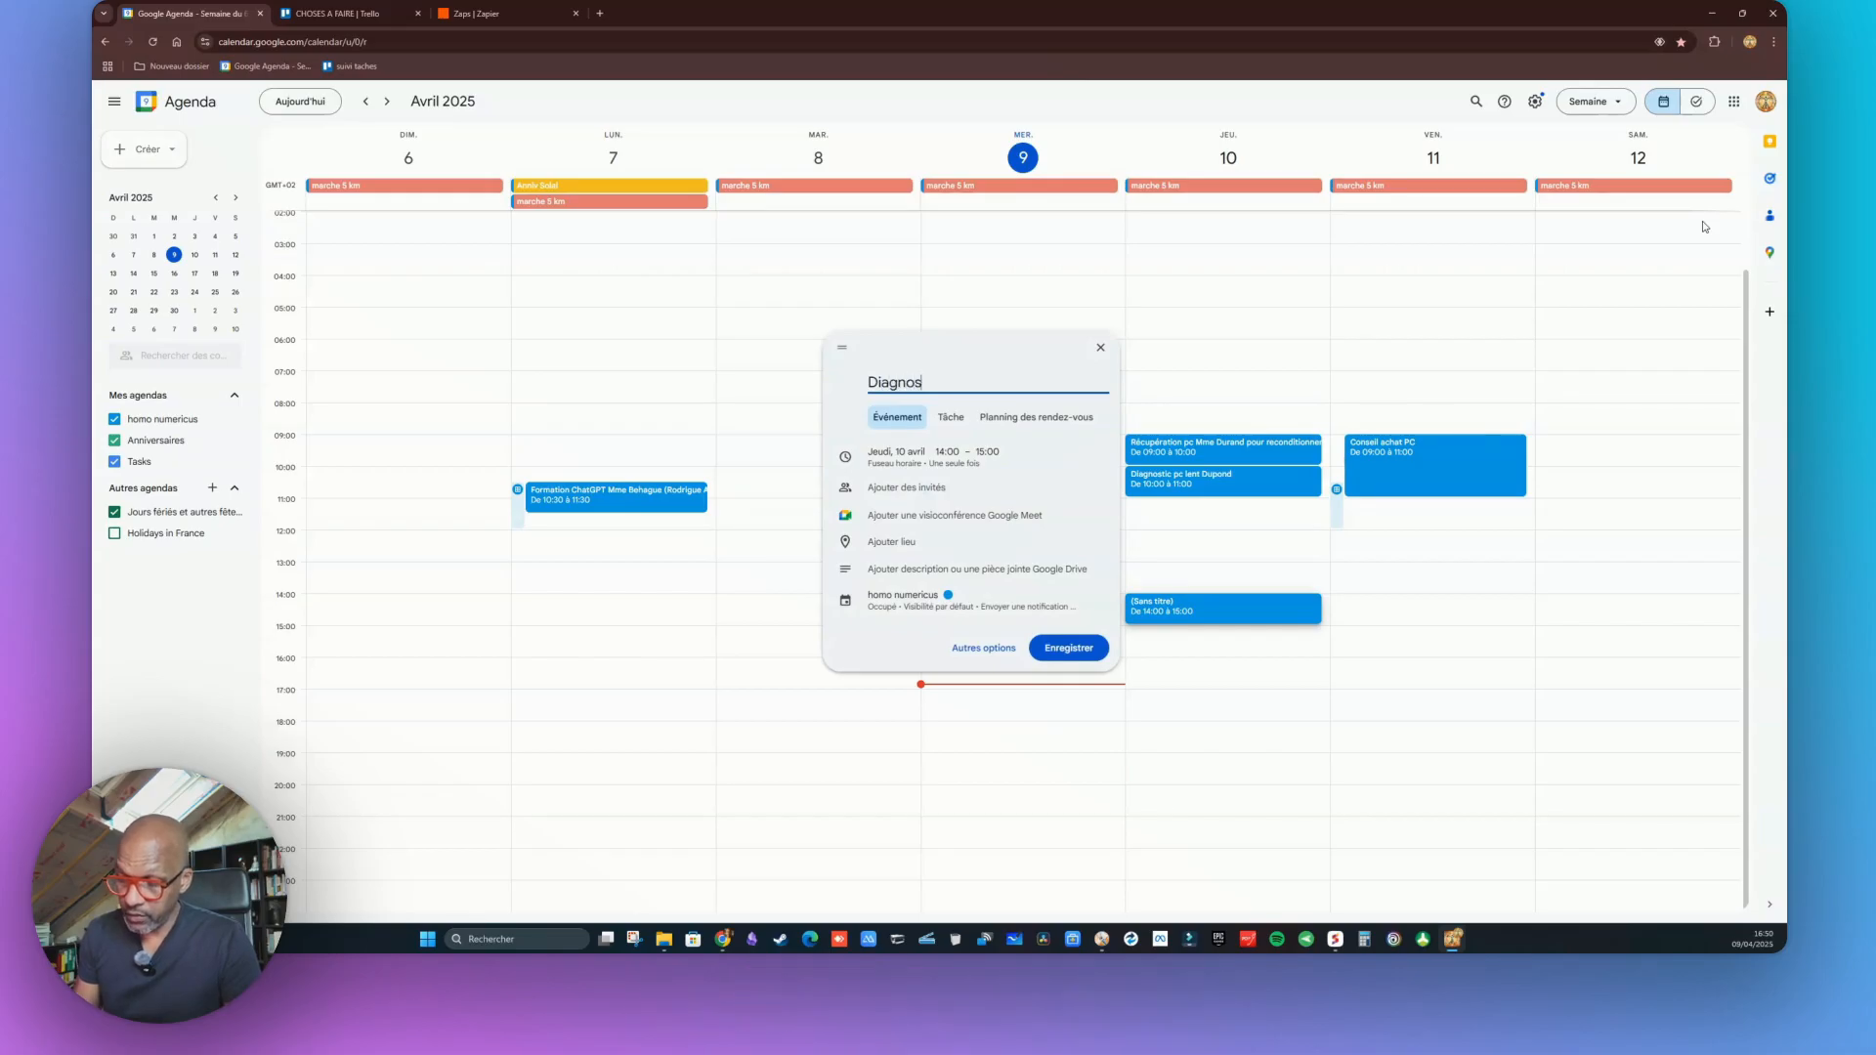
text(tic portable qui démarre pas)
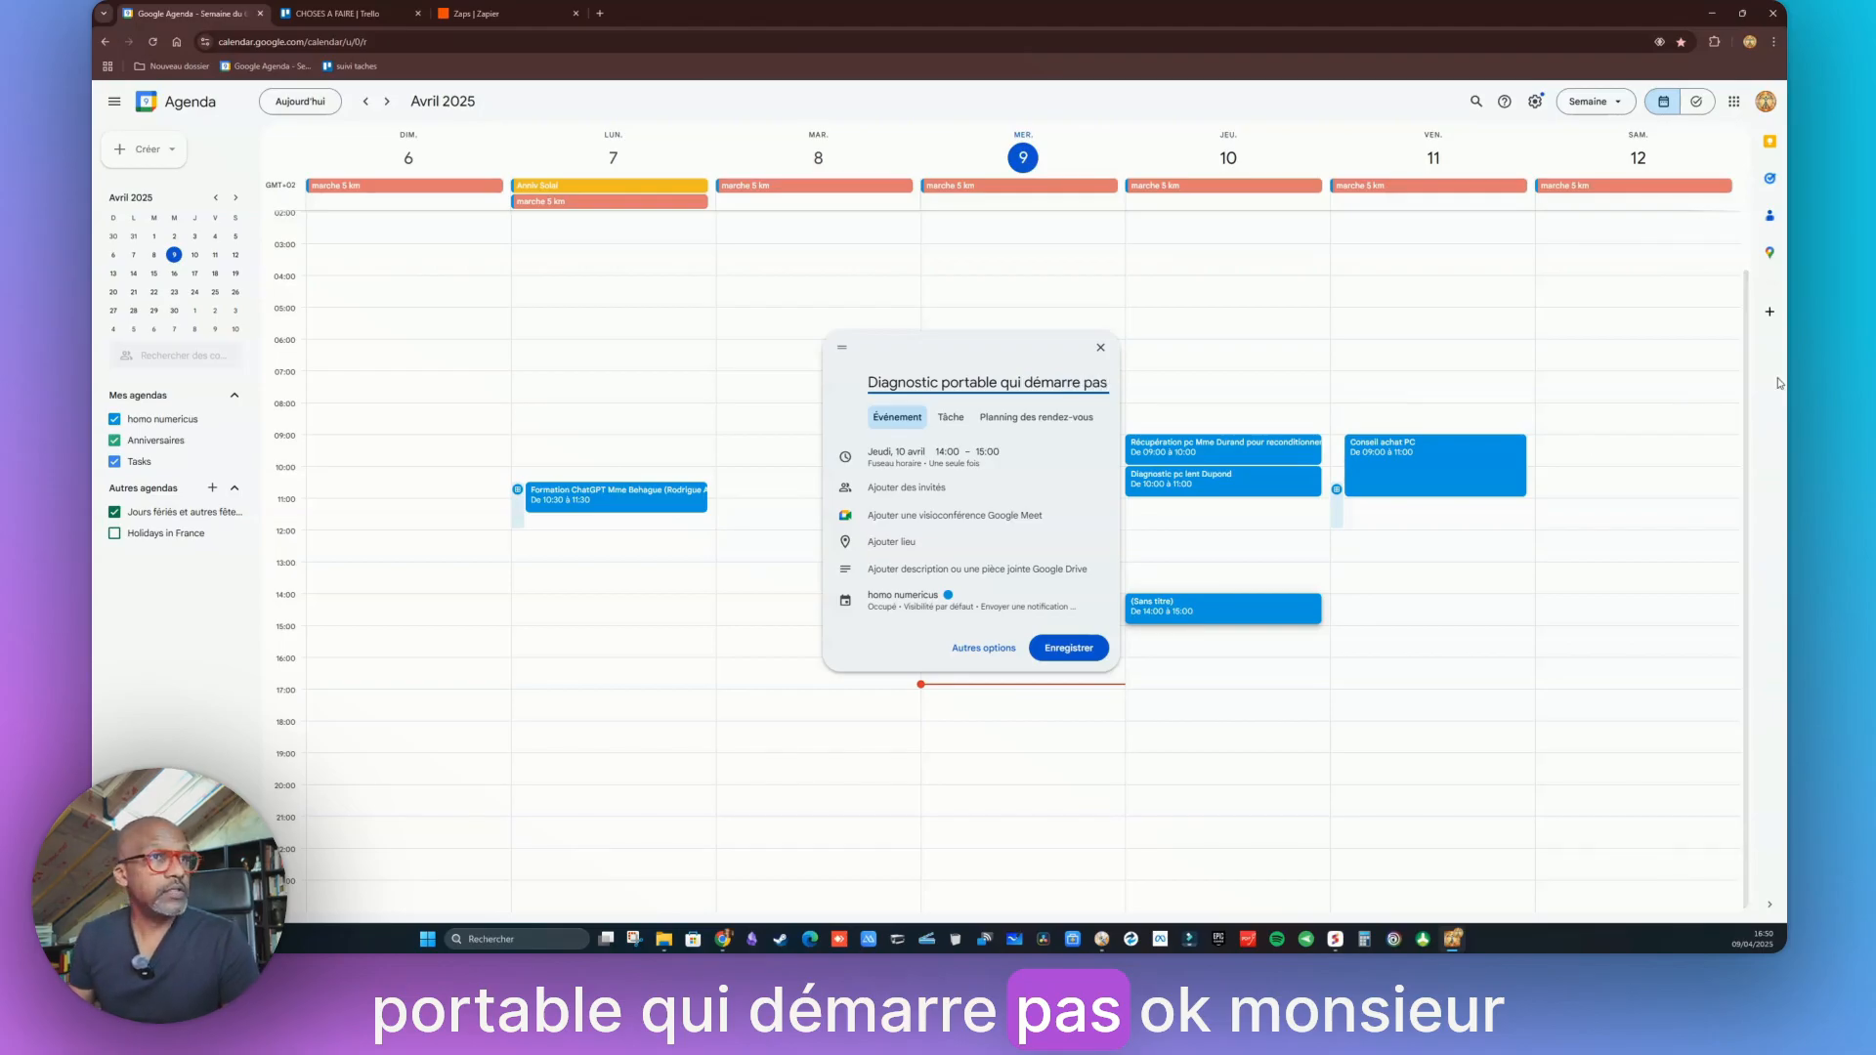
click(943, 382)
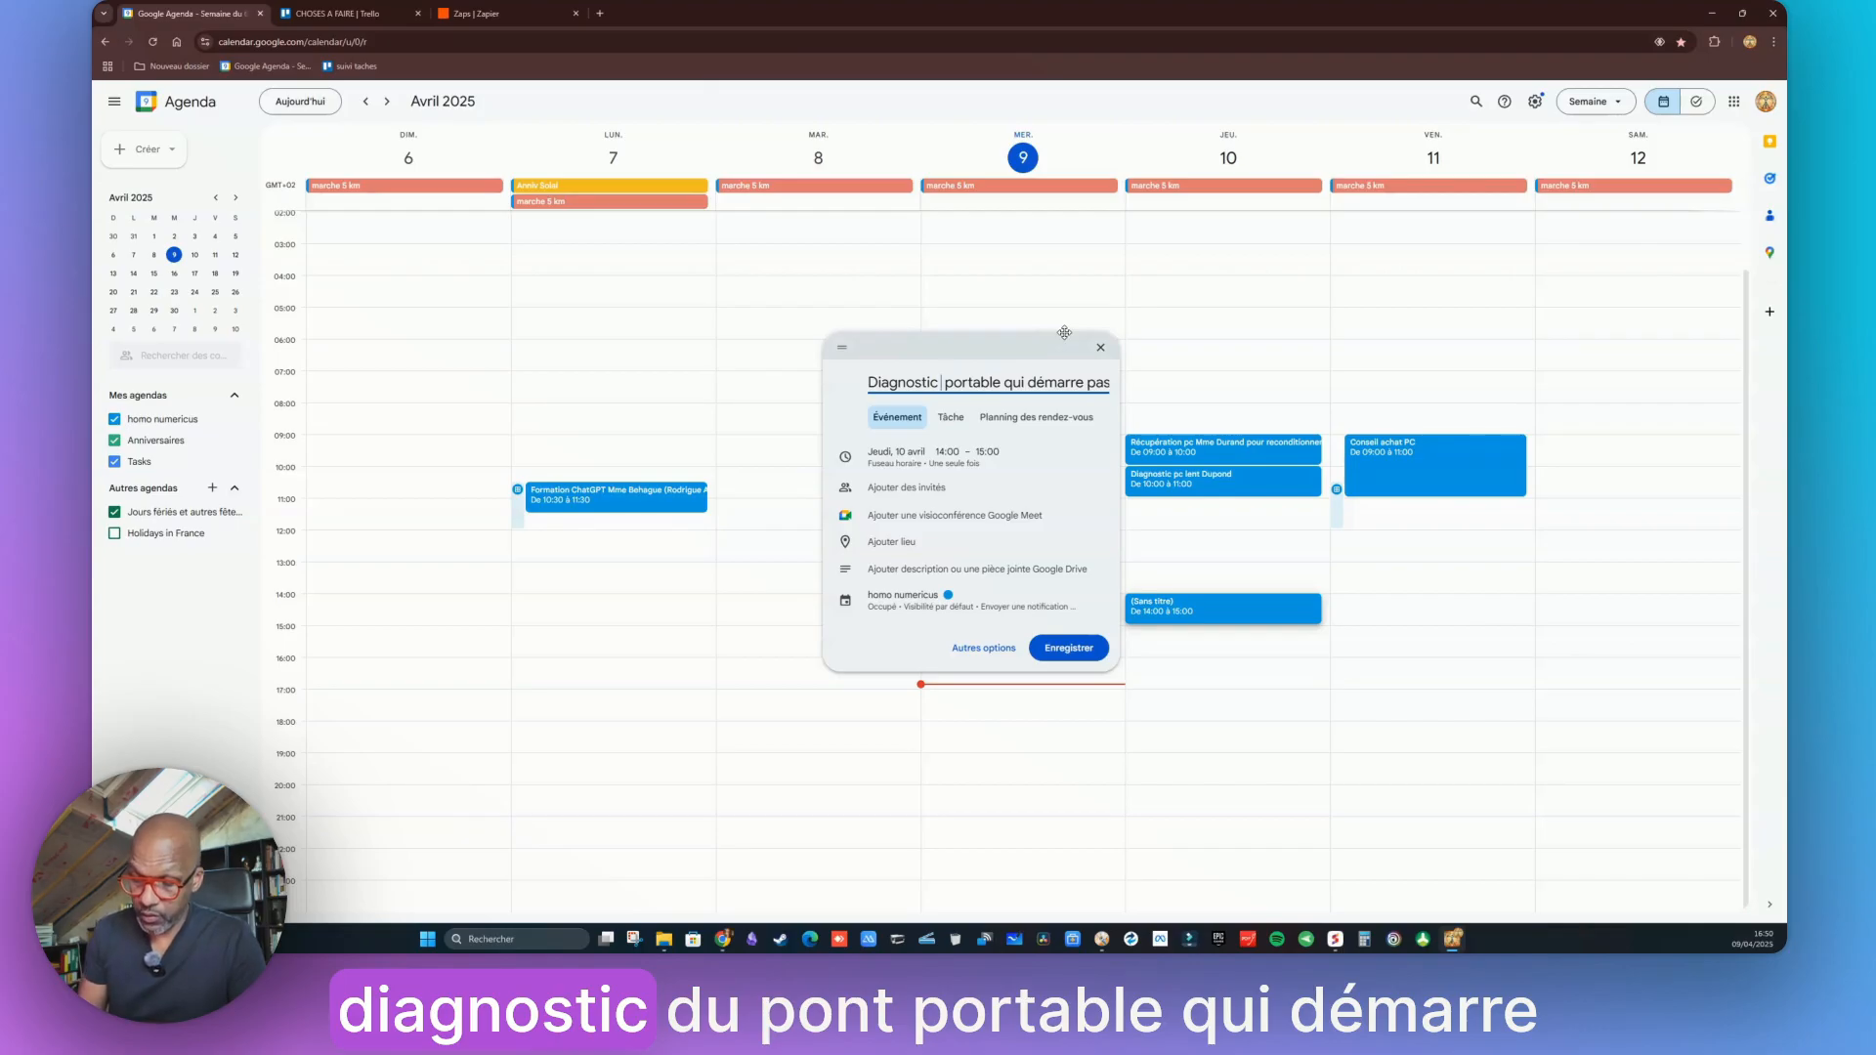
text(Dupont)
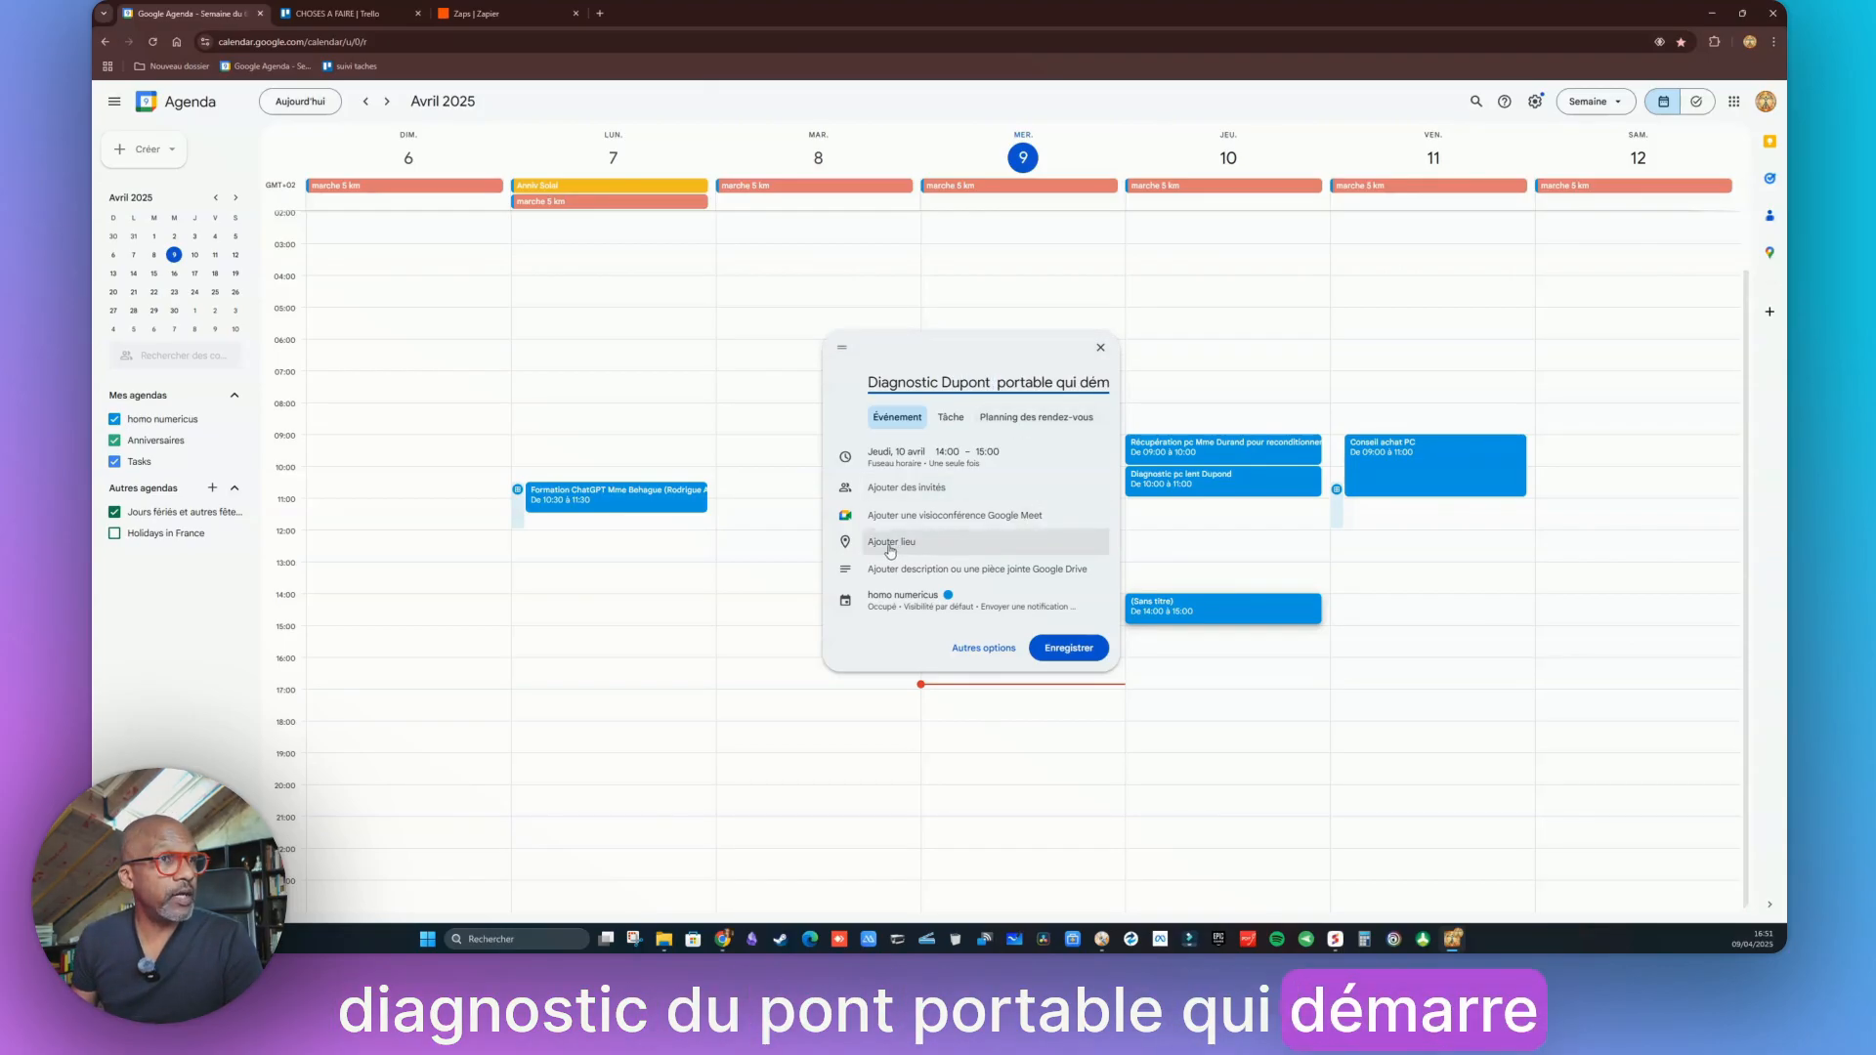
click(993, 651)
Add the customer's Évaux-les-Bains address, phone number and 'écran bleu' note to the event, then save it
click(199, 305)
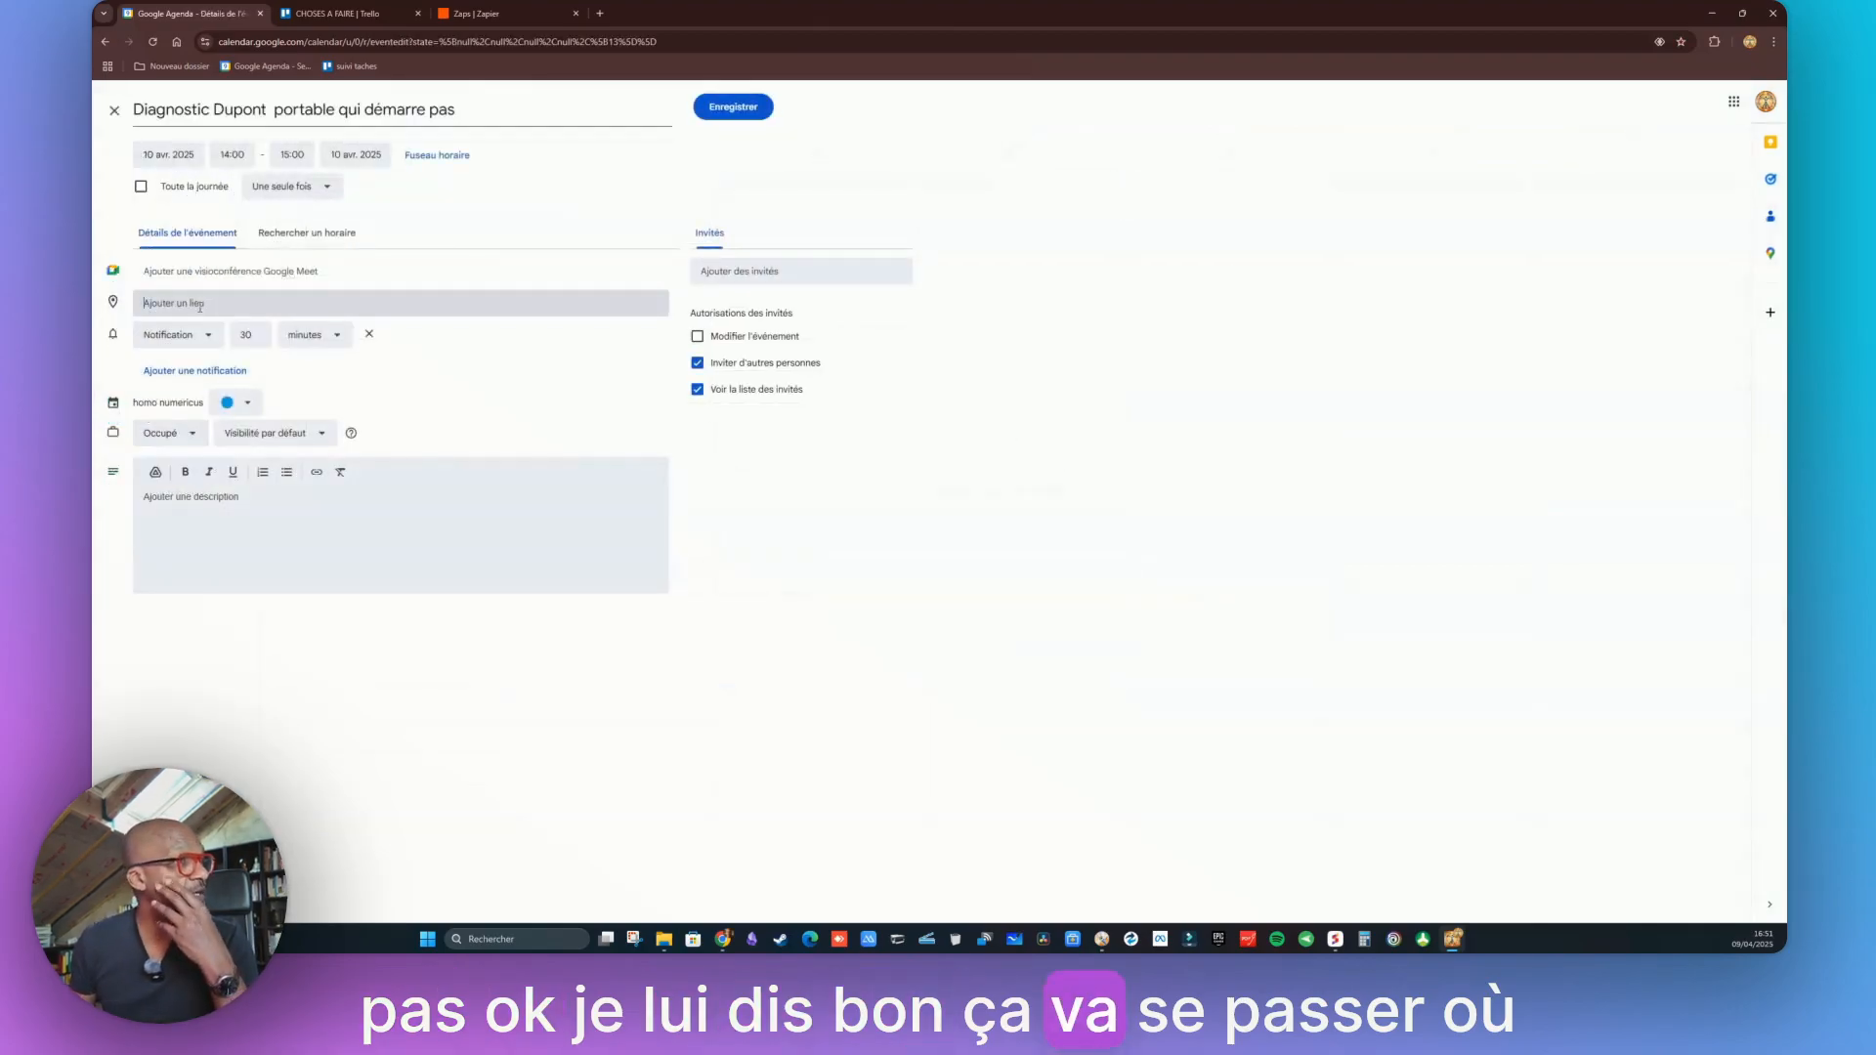
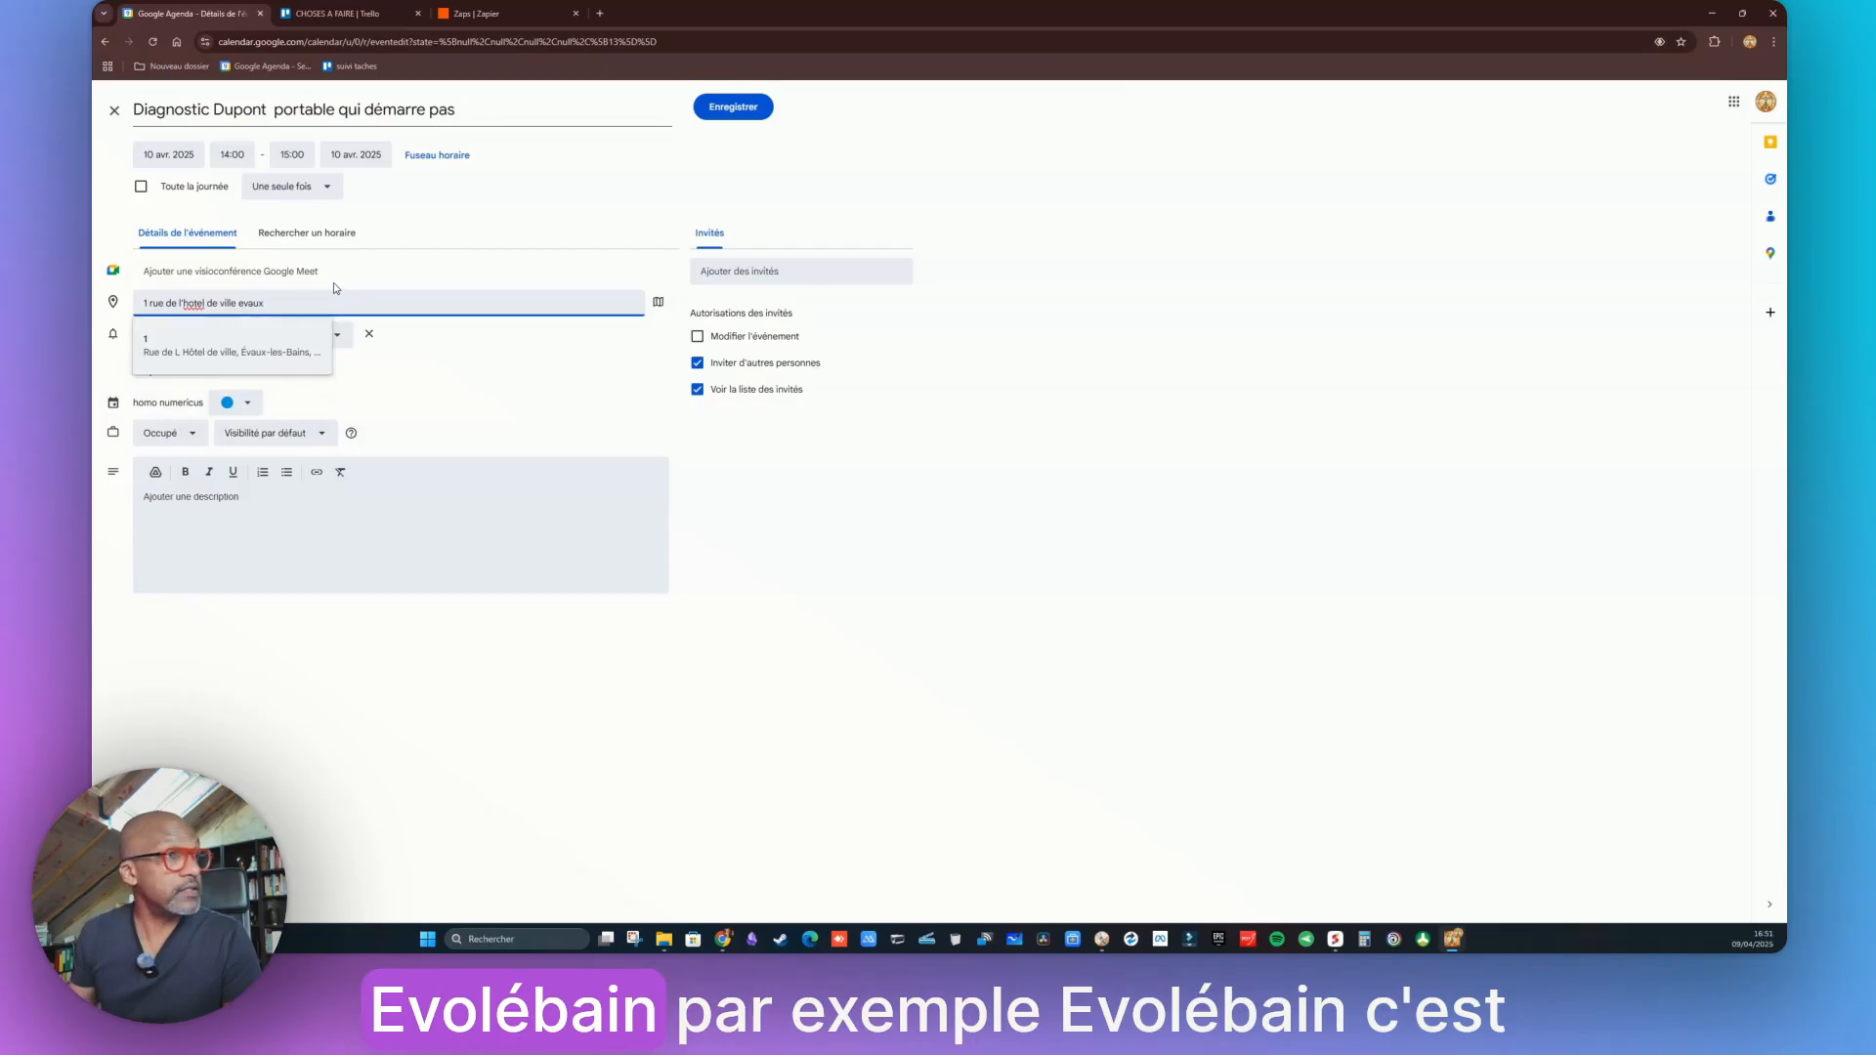
click(235, 352)
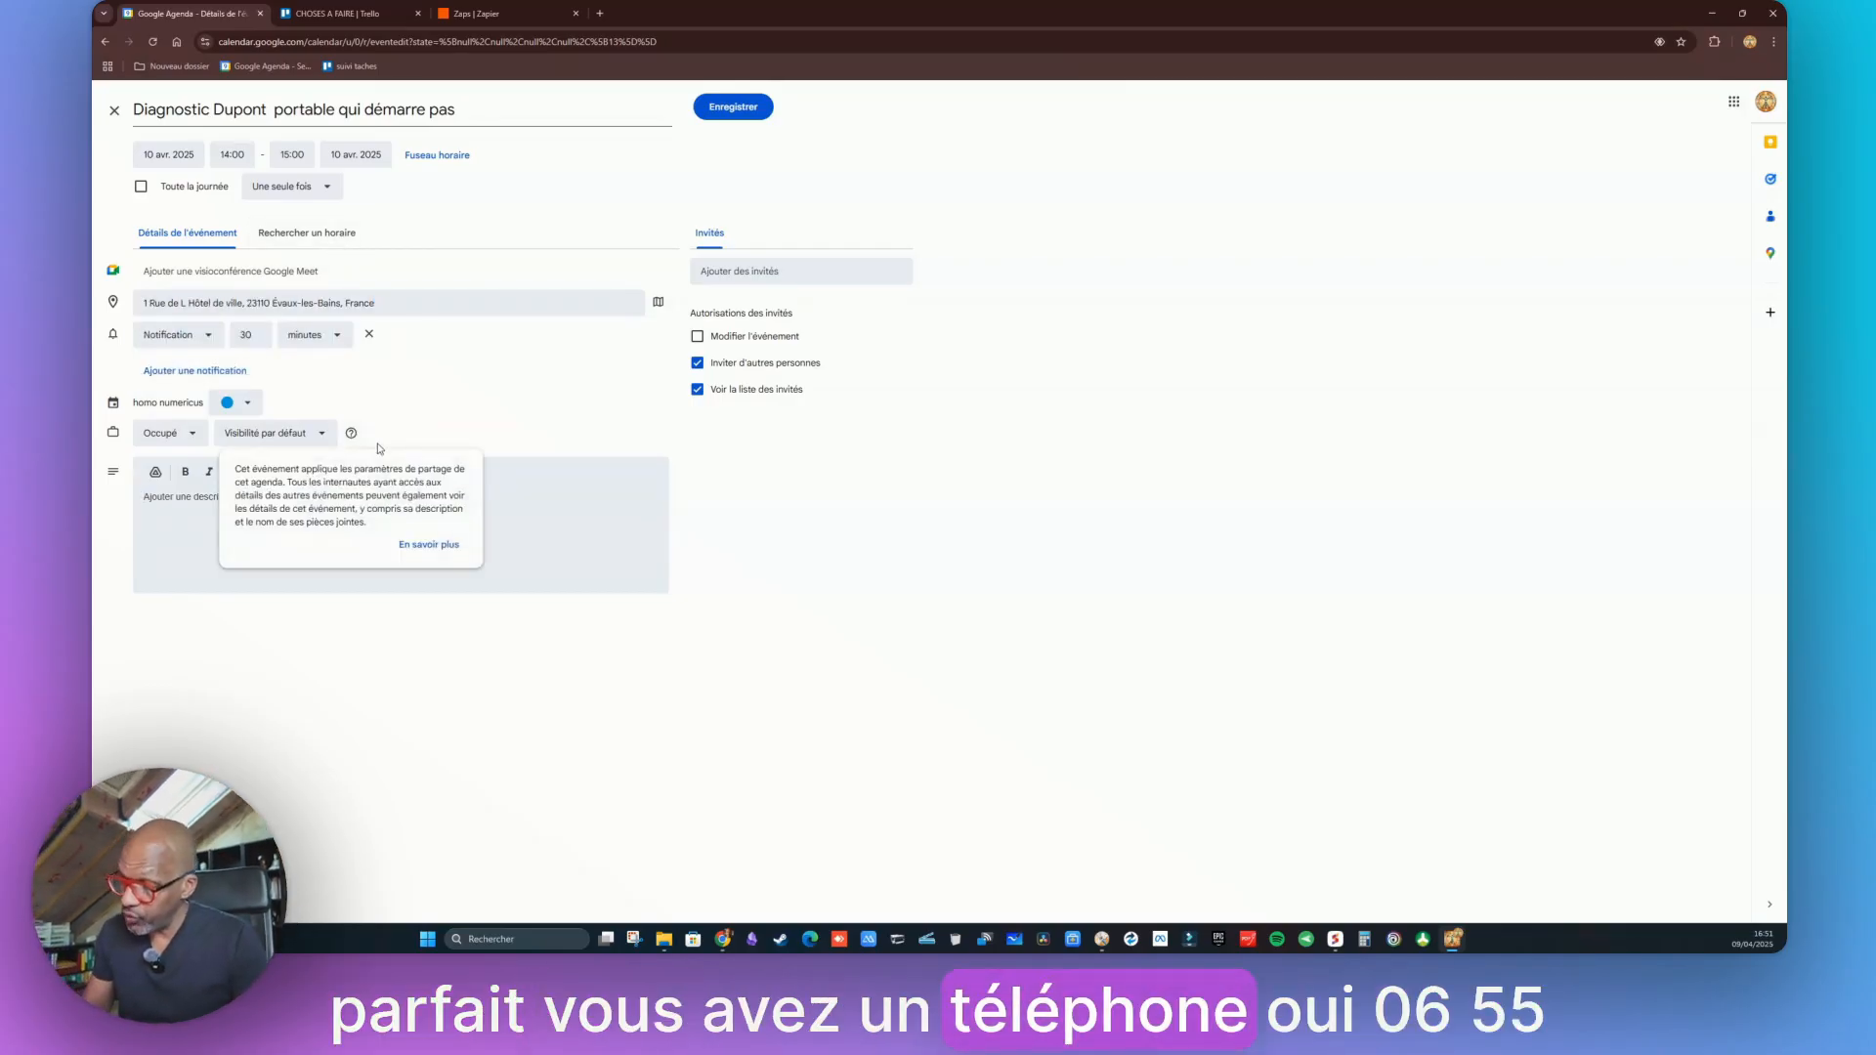
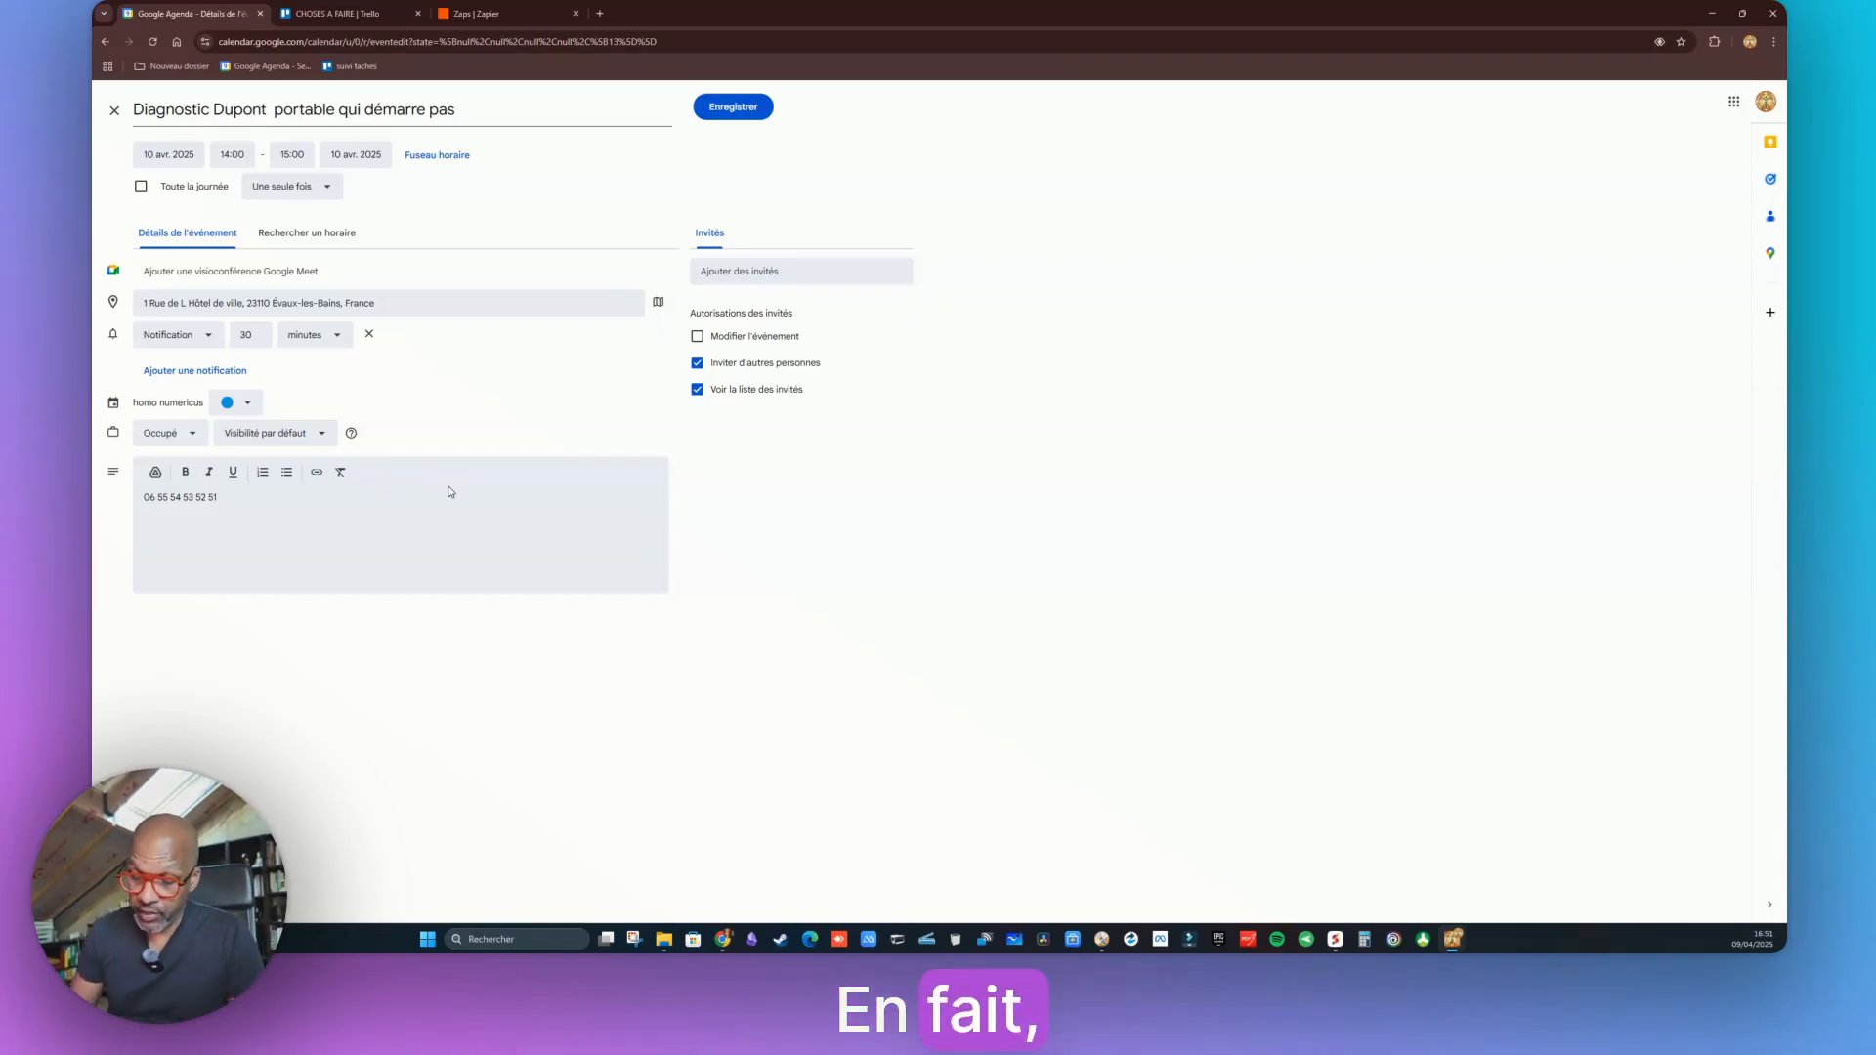
text(écran b)
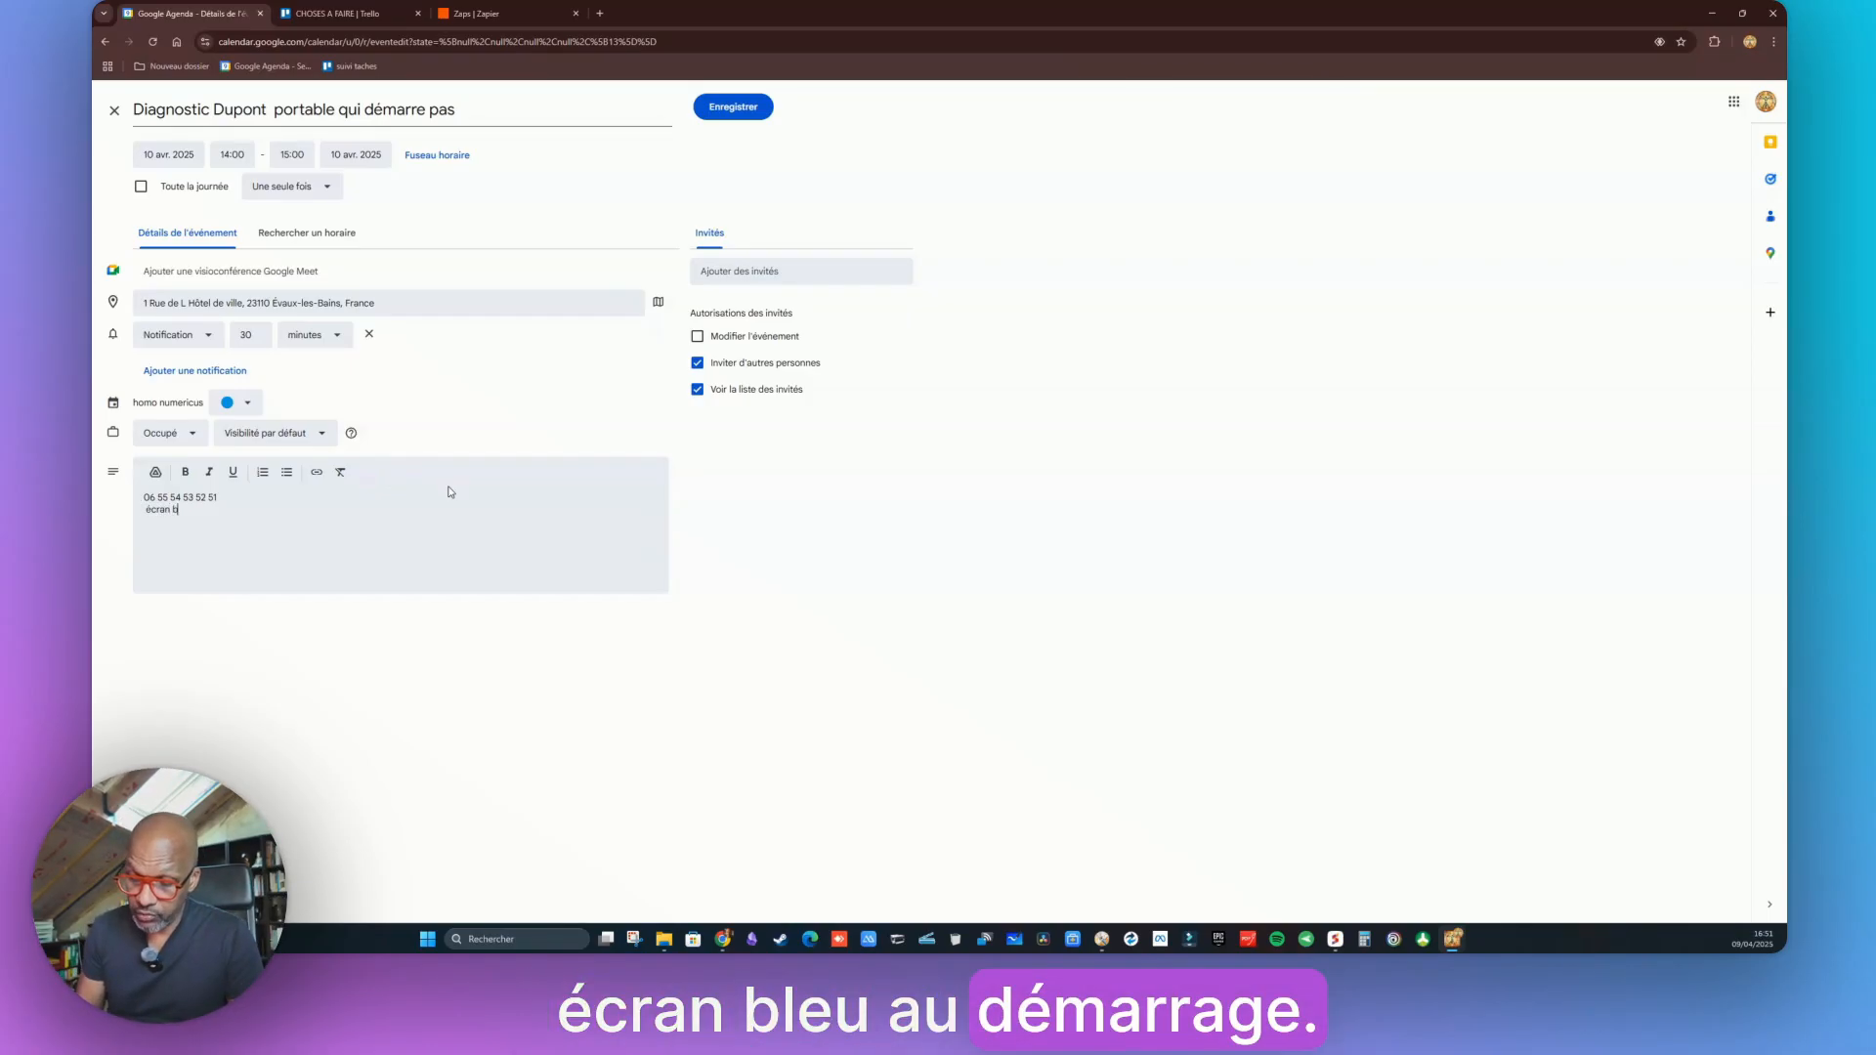
text(leu)
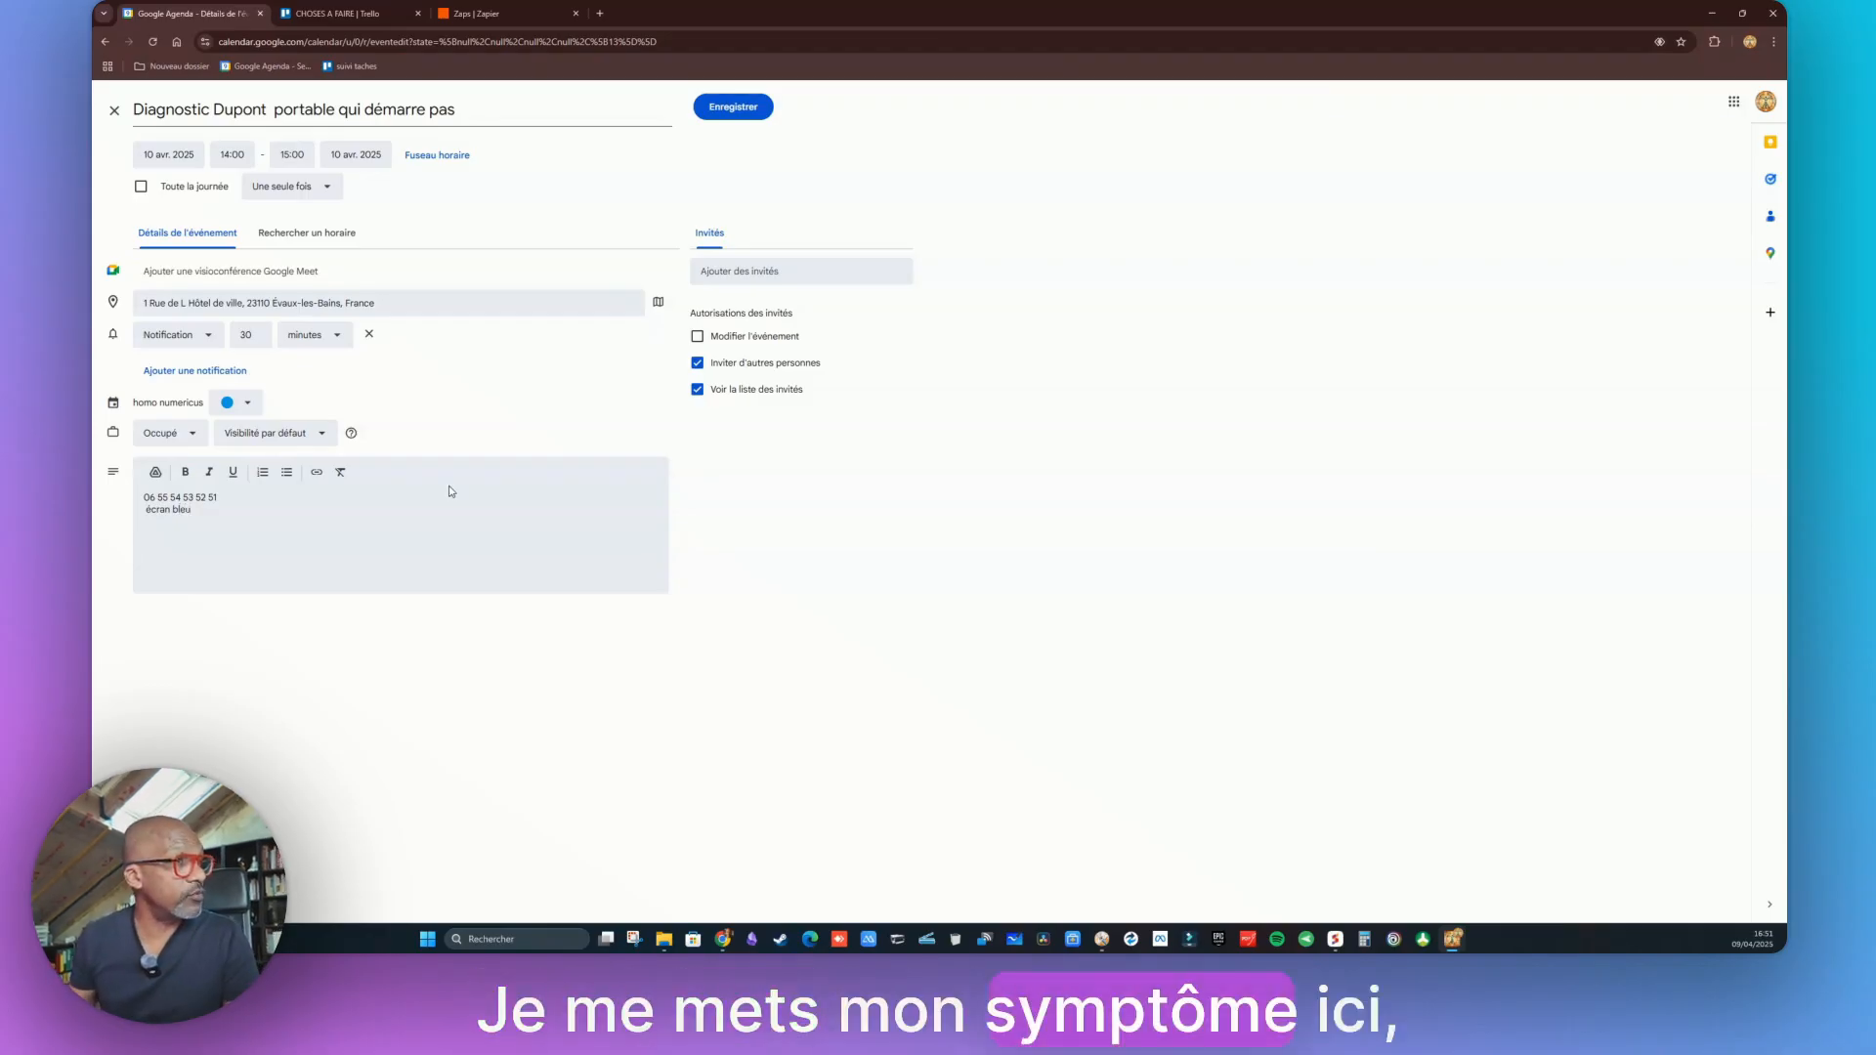
click(727, 110)
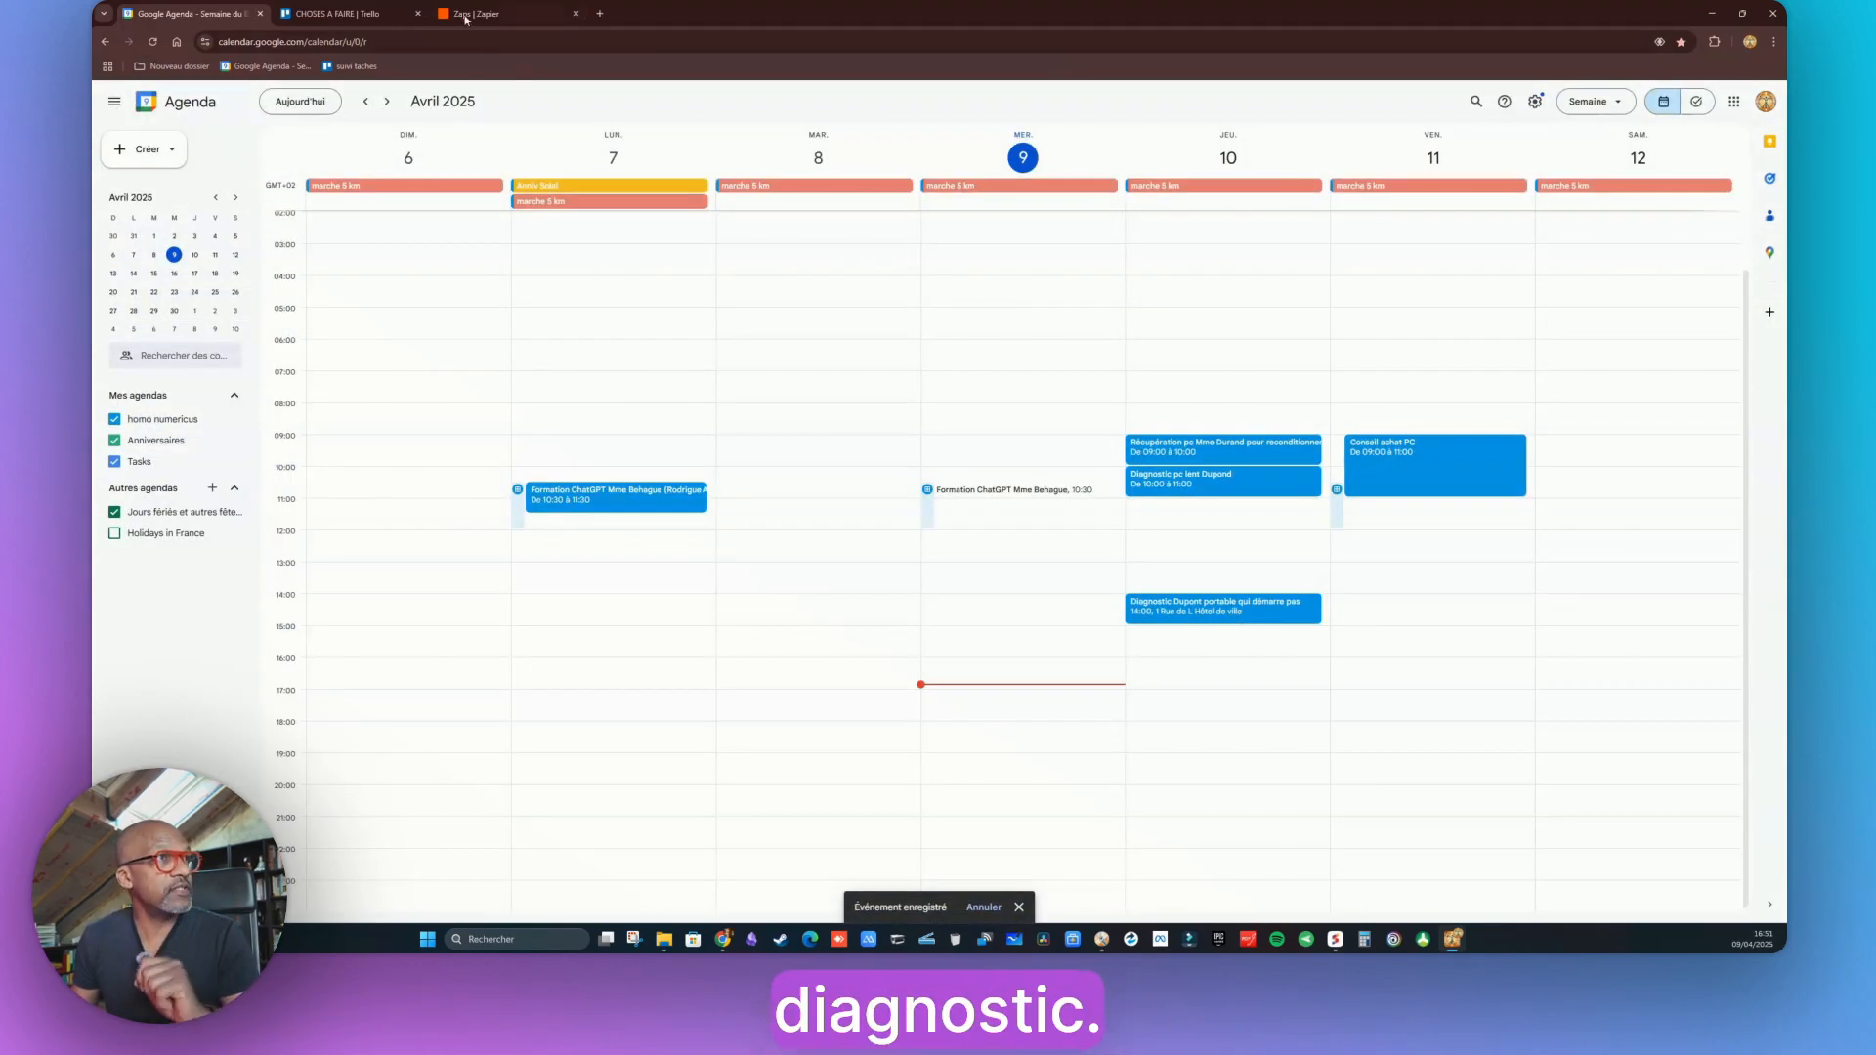
Check that Trello's new AGENDA diagnostic card shows the phone number and 'écran bleu', then return to Calendar
click(332, 14)
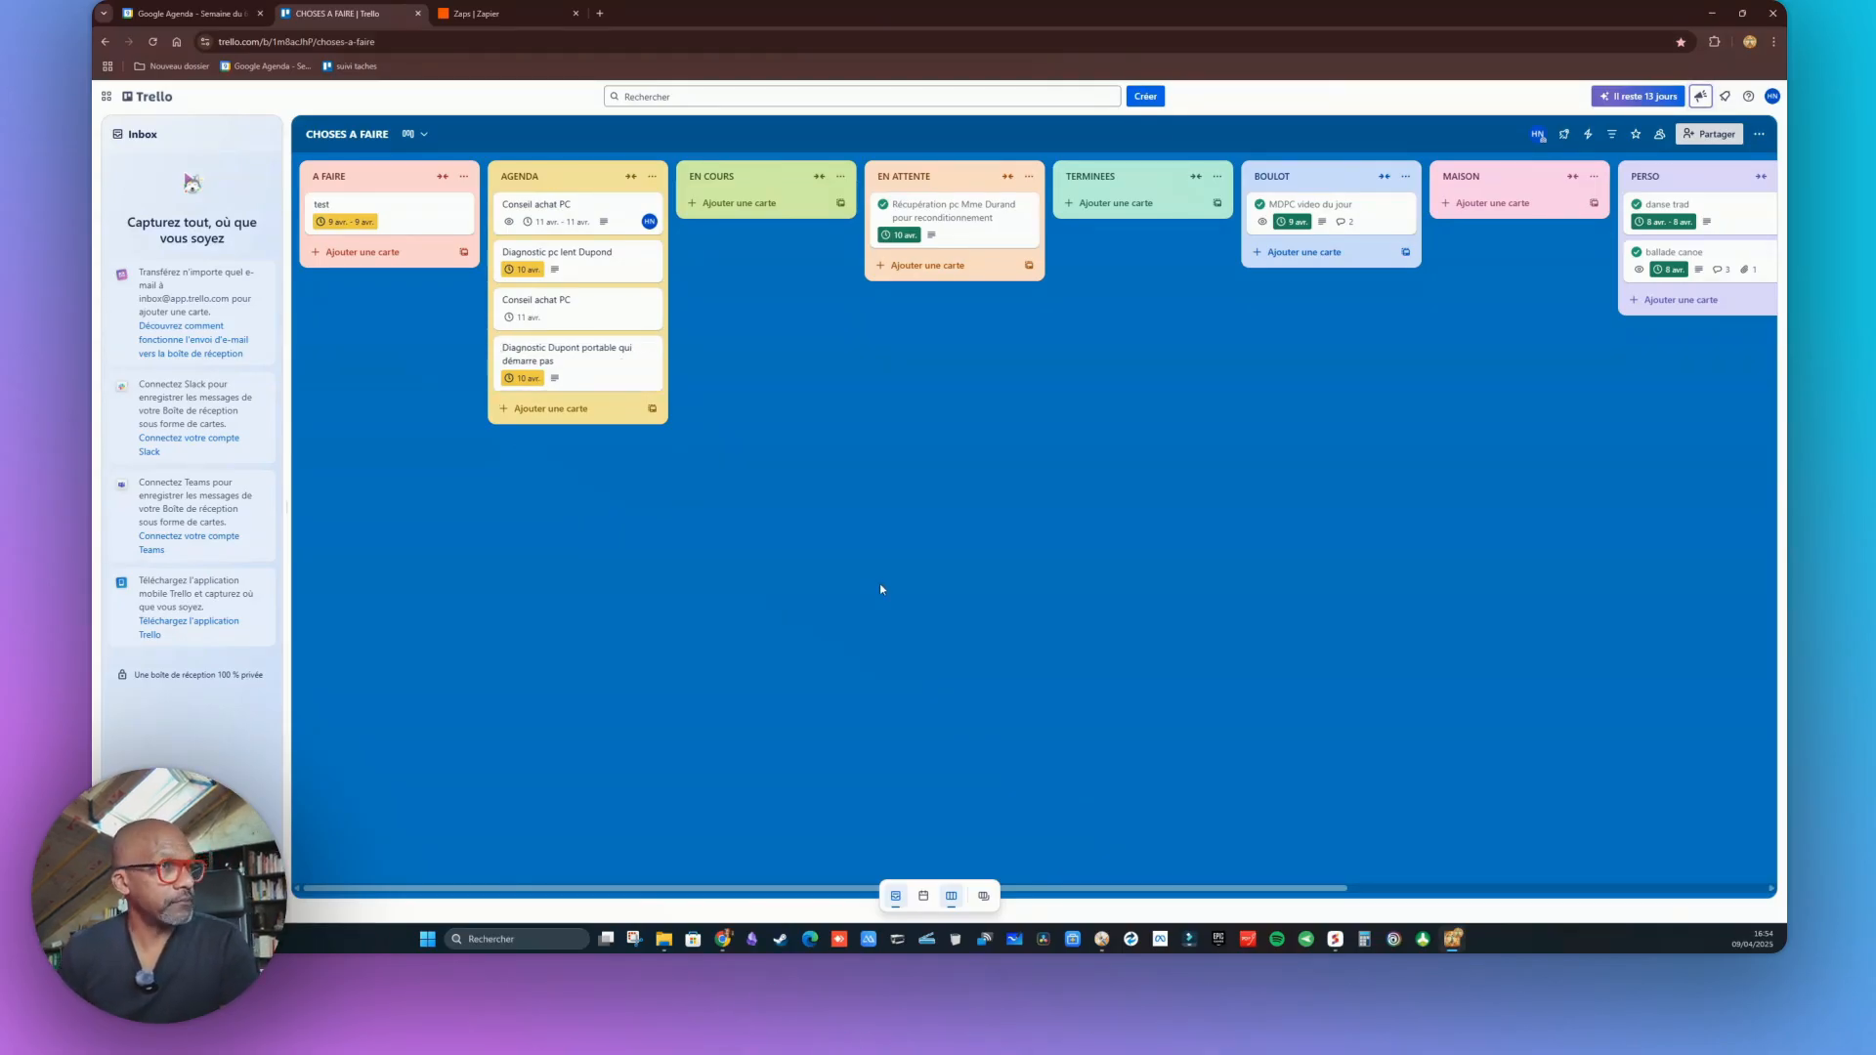
click(549, 357)
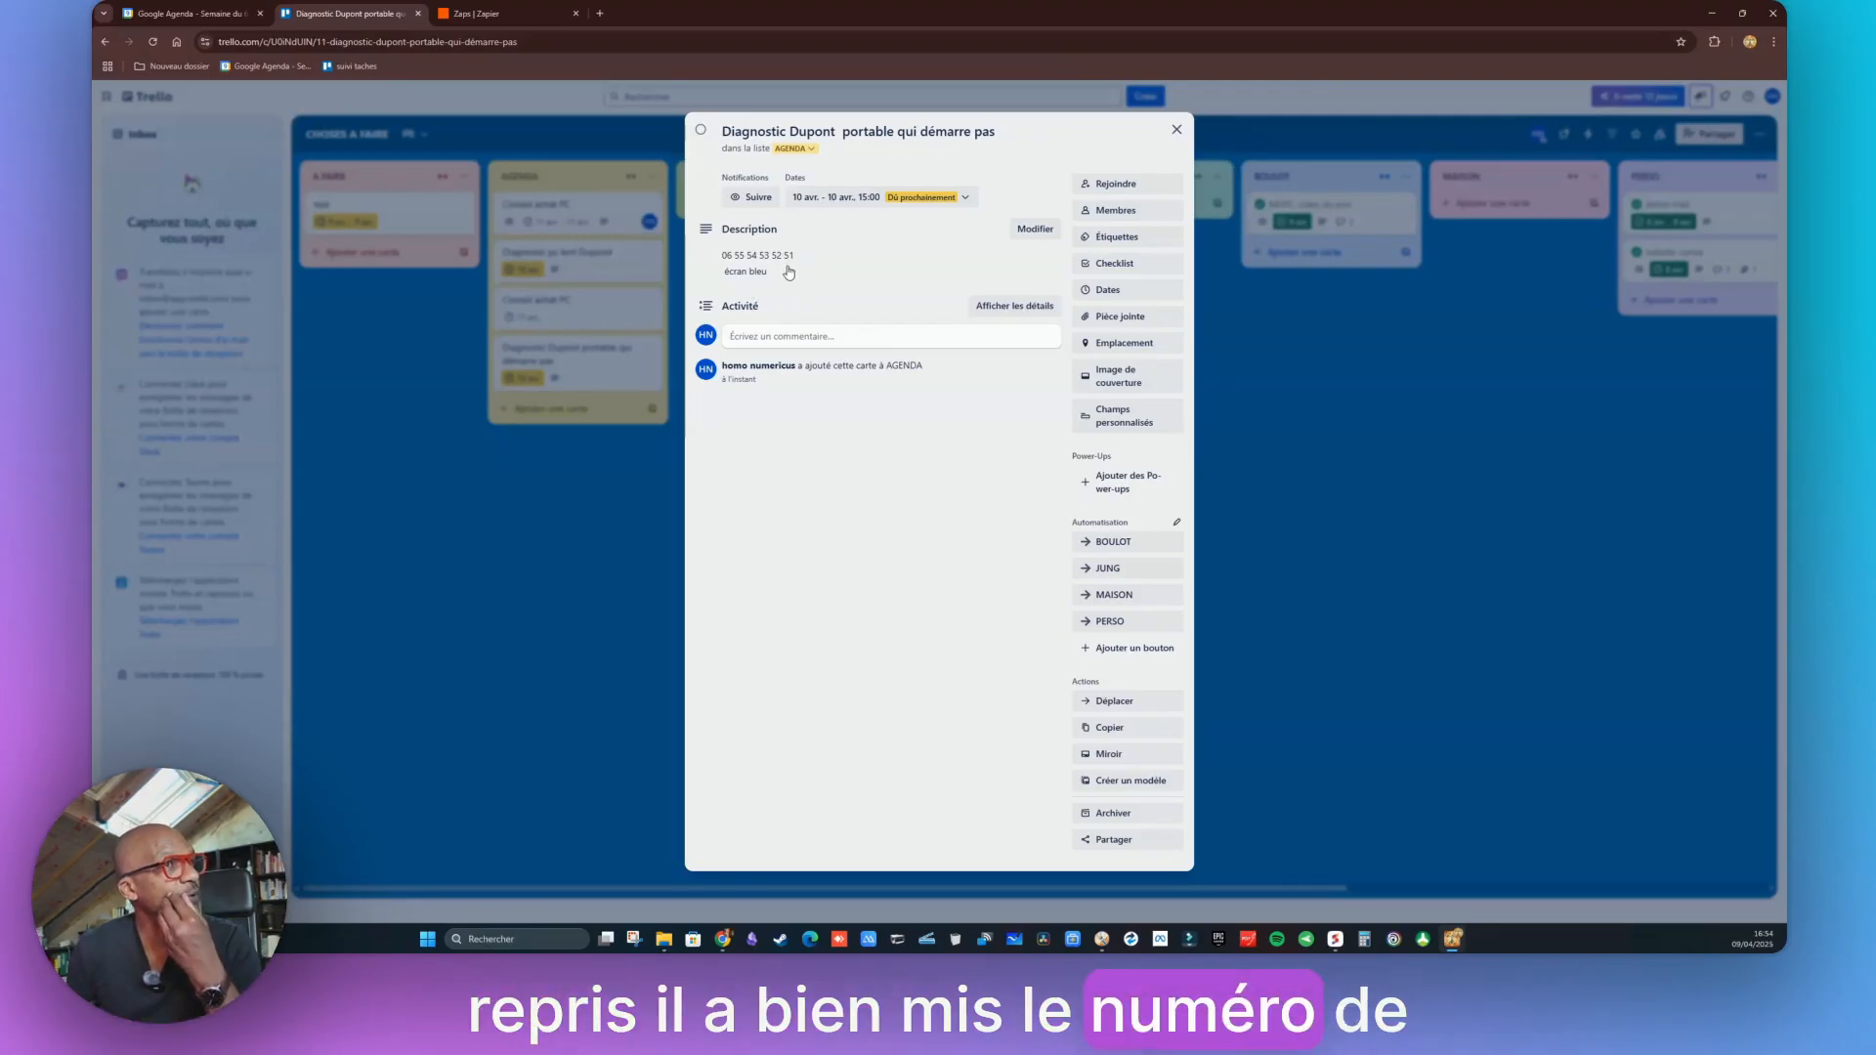
click(186, 14)
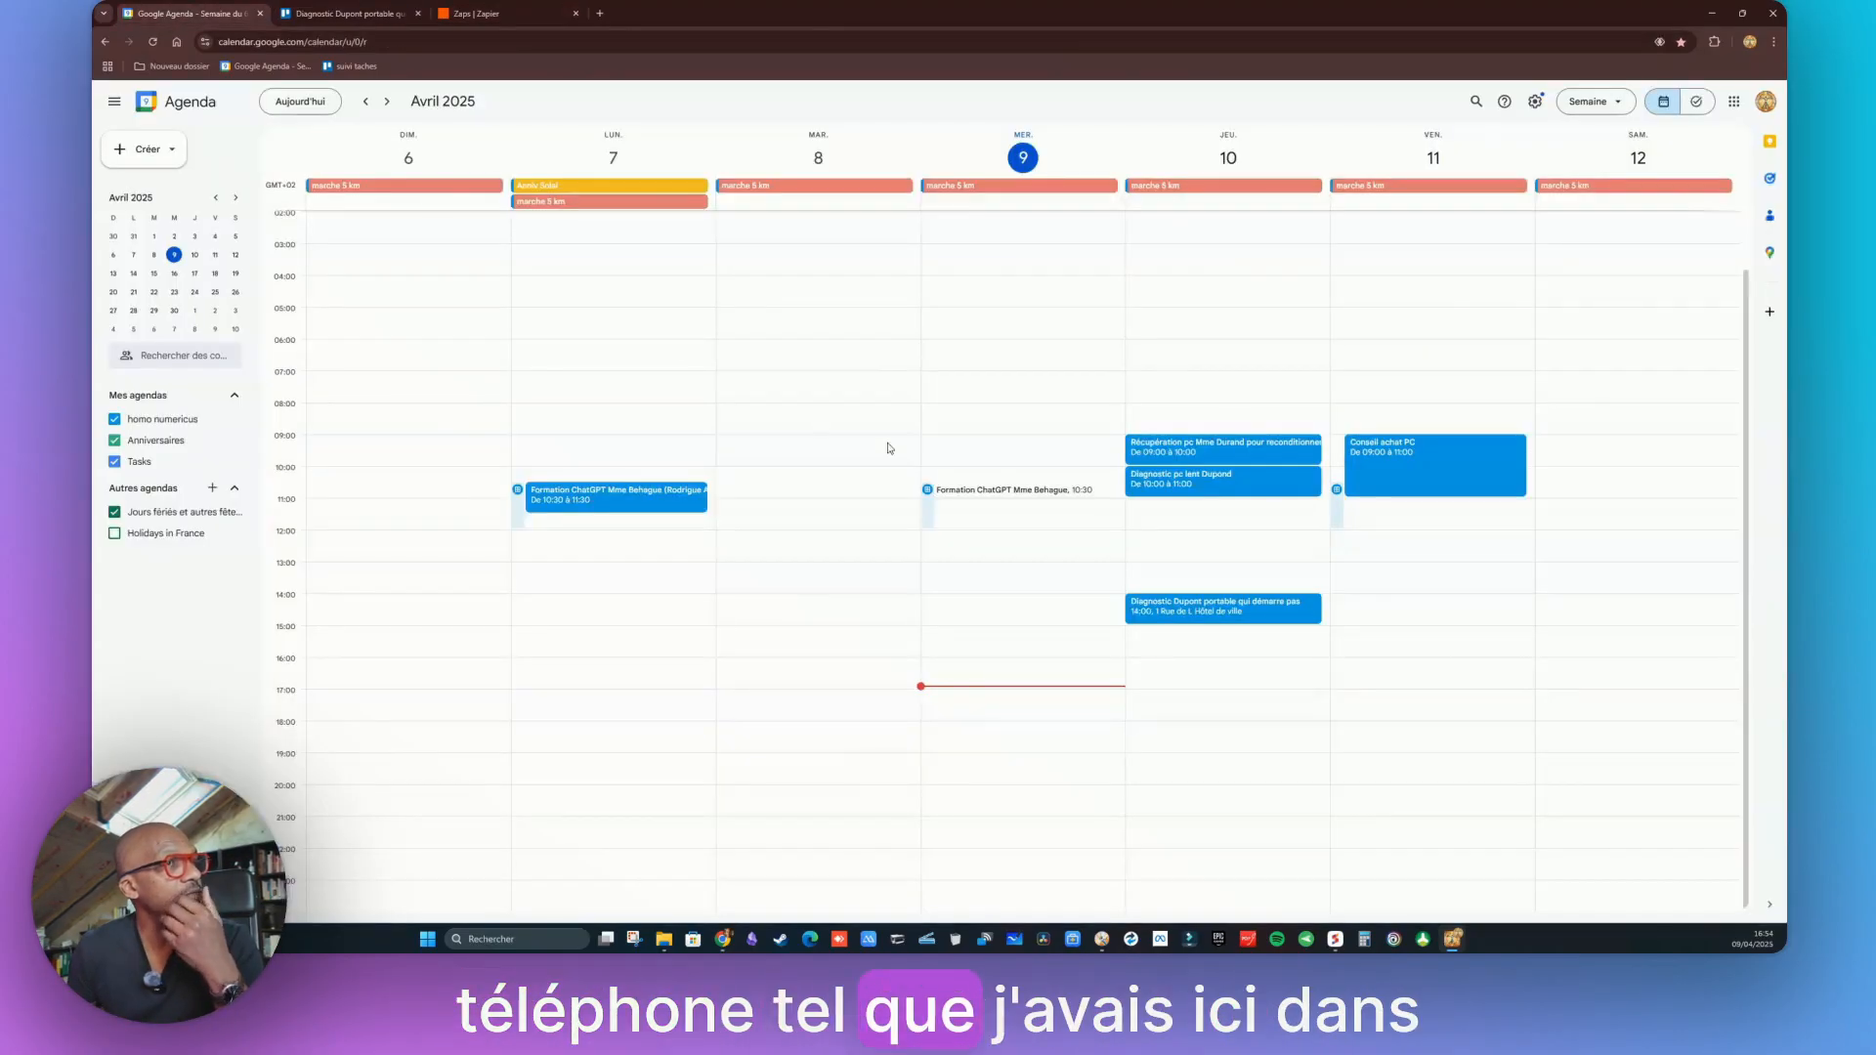
View the Thursday 14:00 diagnostic event's details, then go back to its matching Trello card
click(1153, 618)
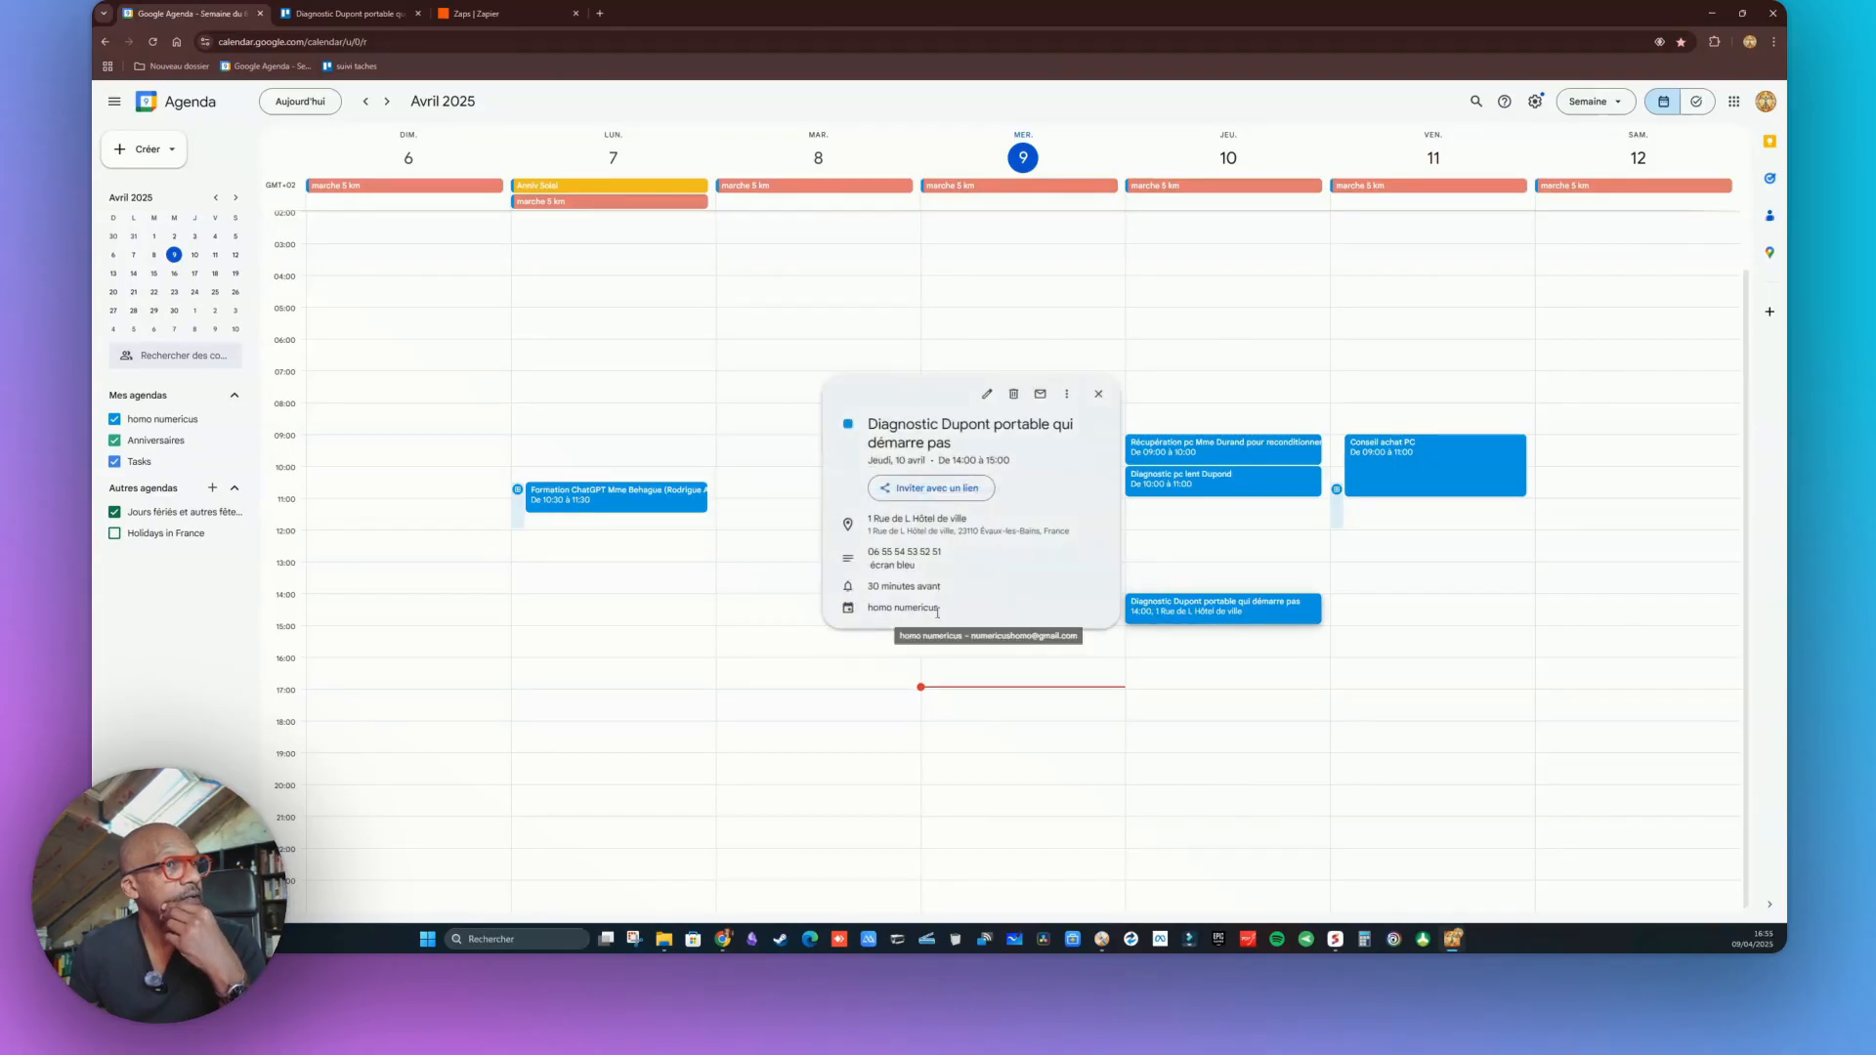
click(377, 13)
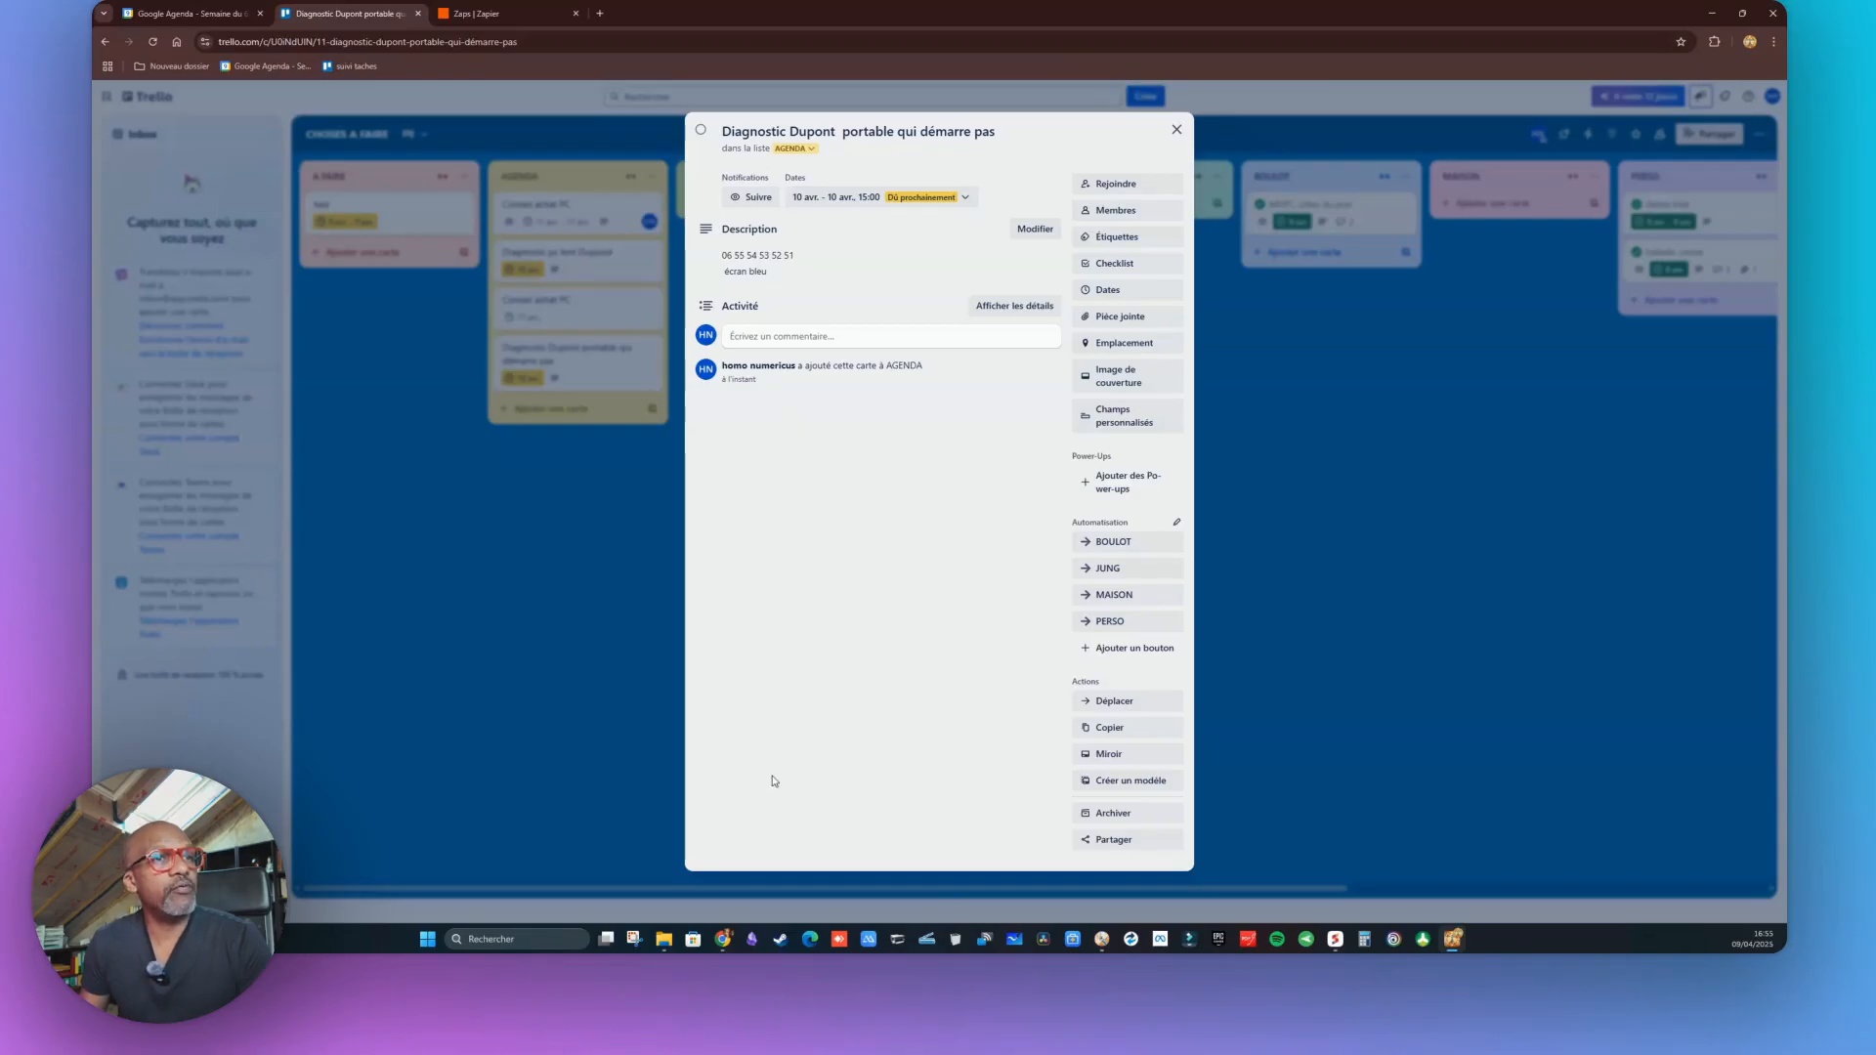
Close the card and search the board for the customer's surname, finding the single AGENDA diagnostic card
click(1174, 130)
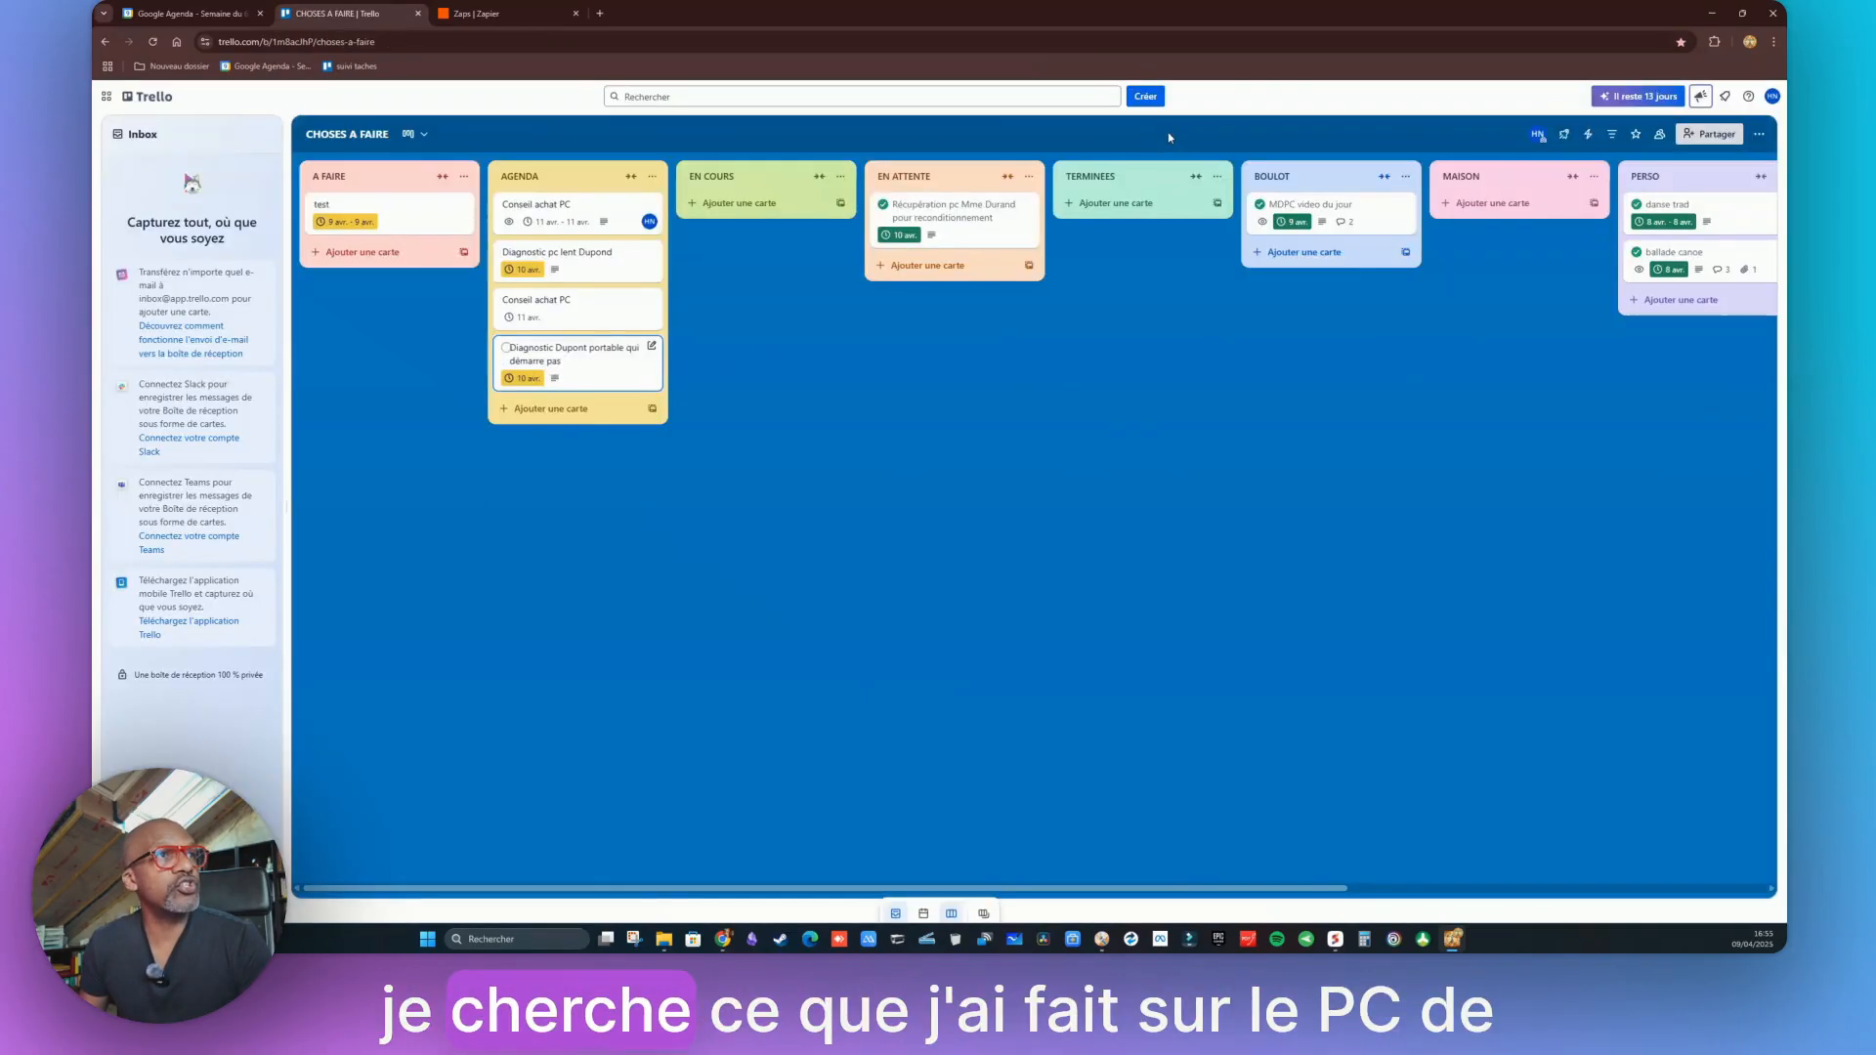
click(867, 98)
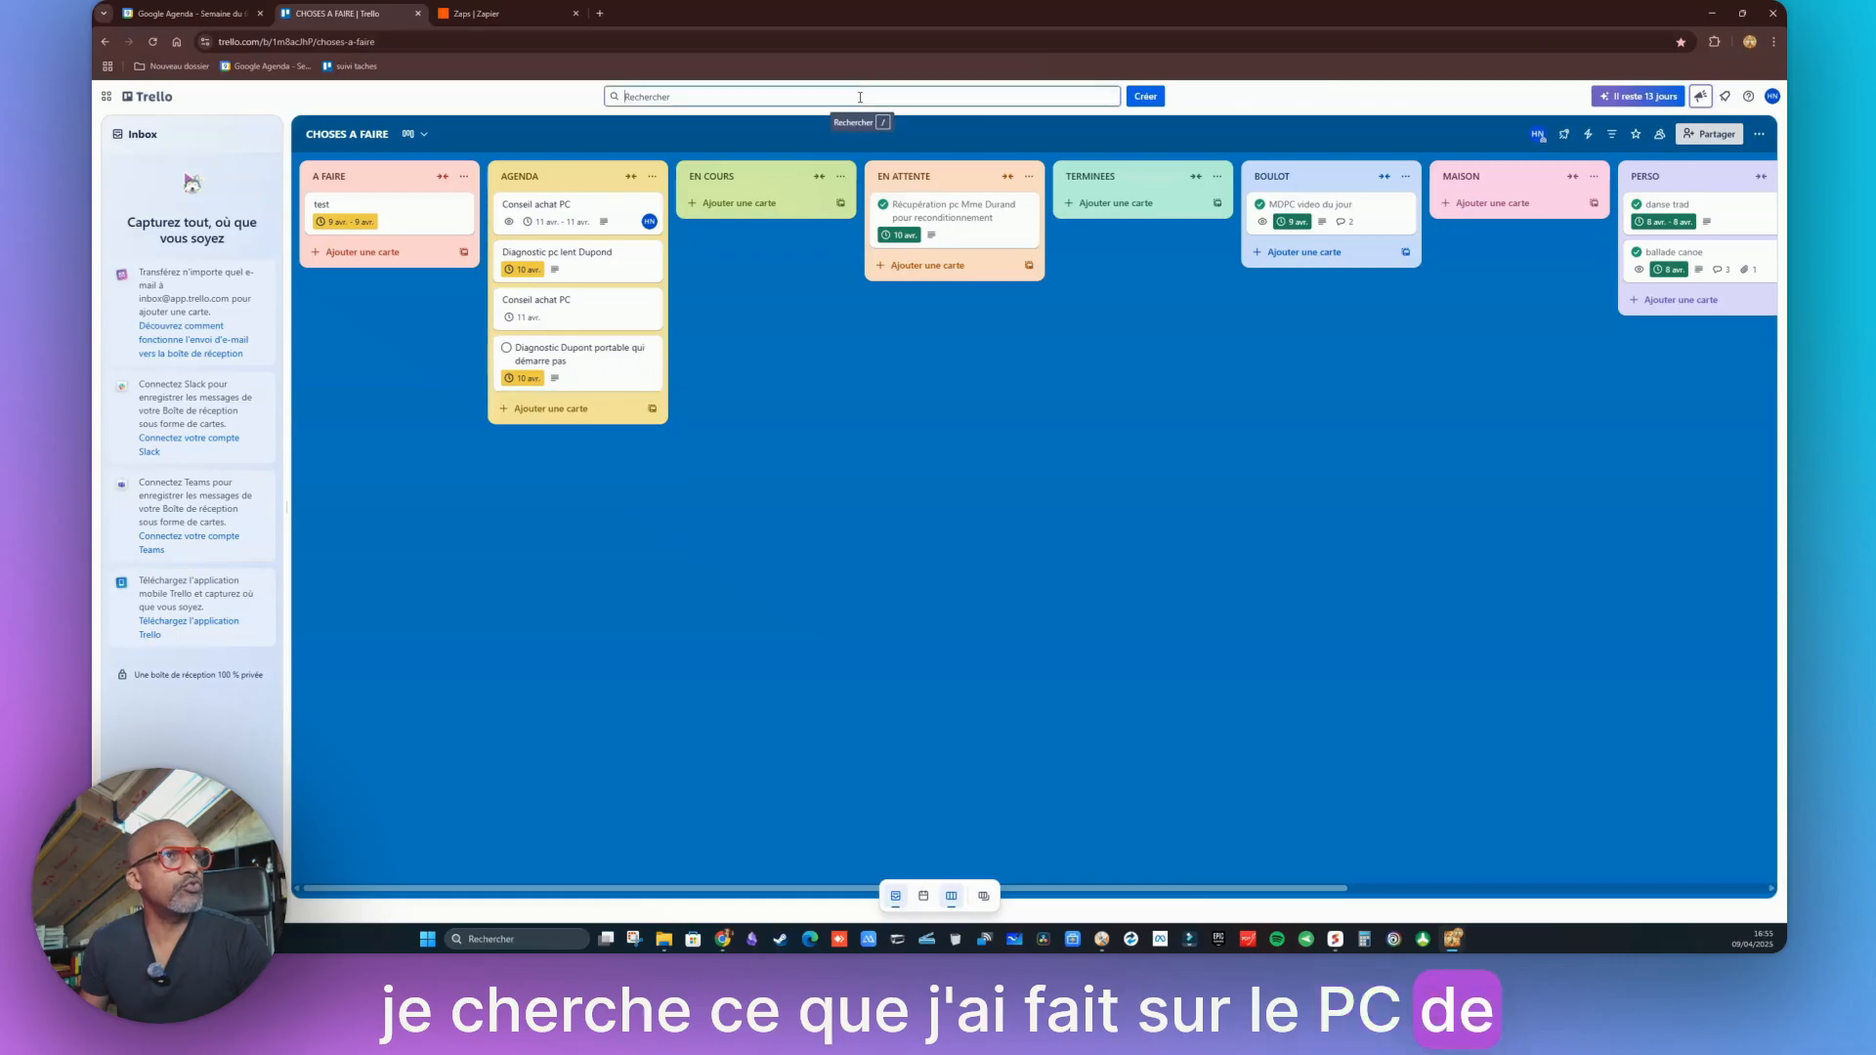
text(dupont)
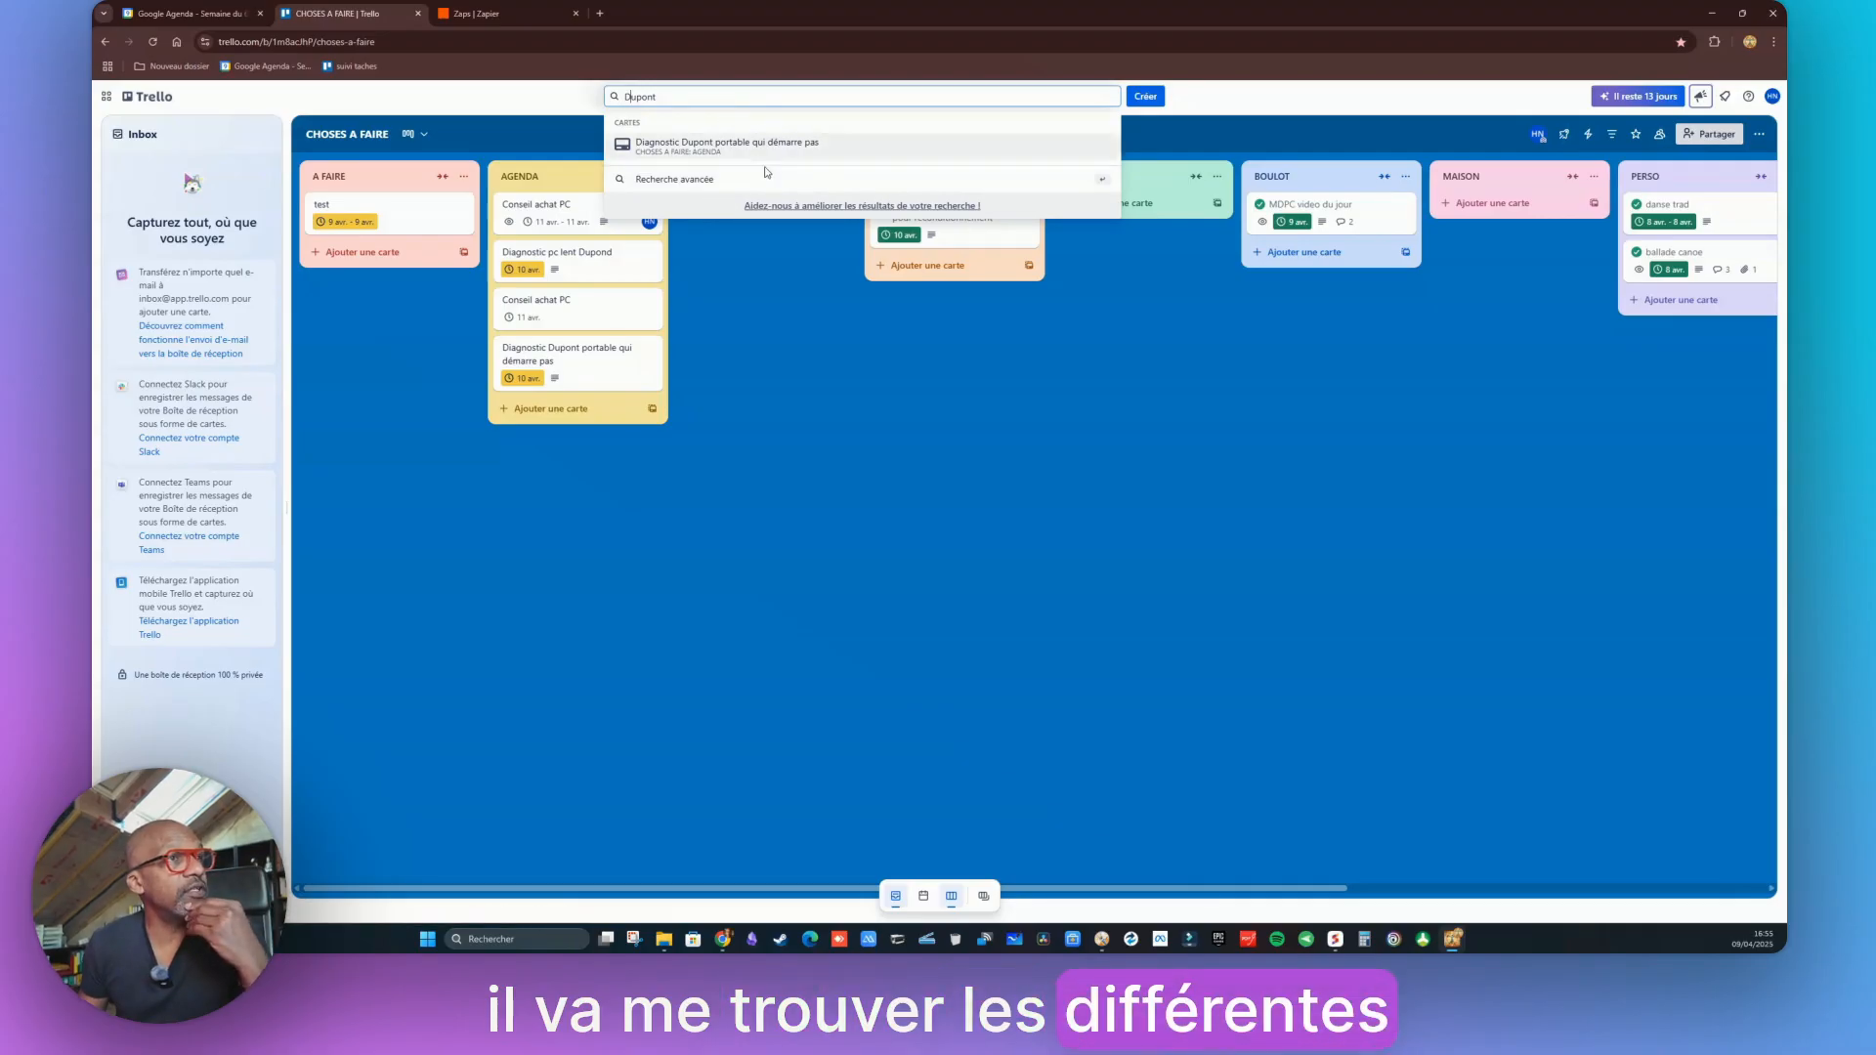
click(760, 455)
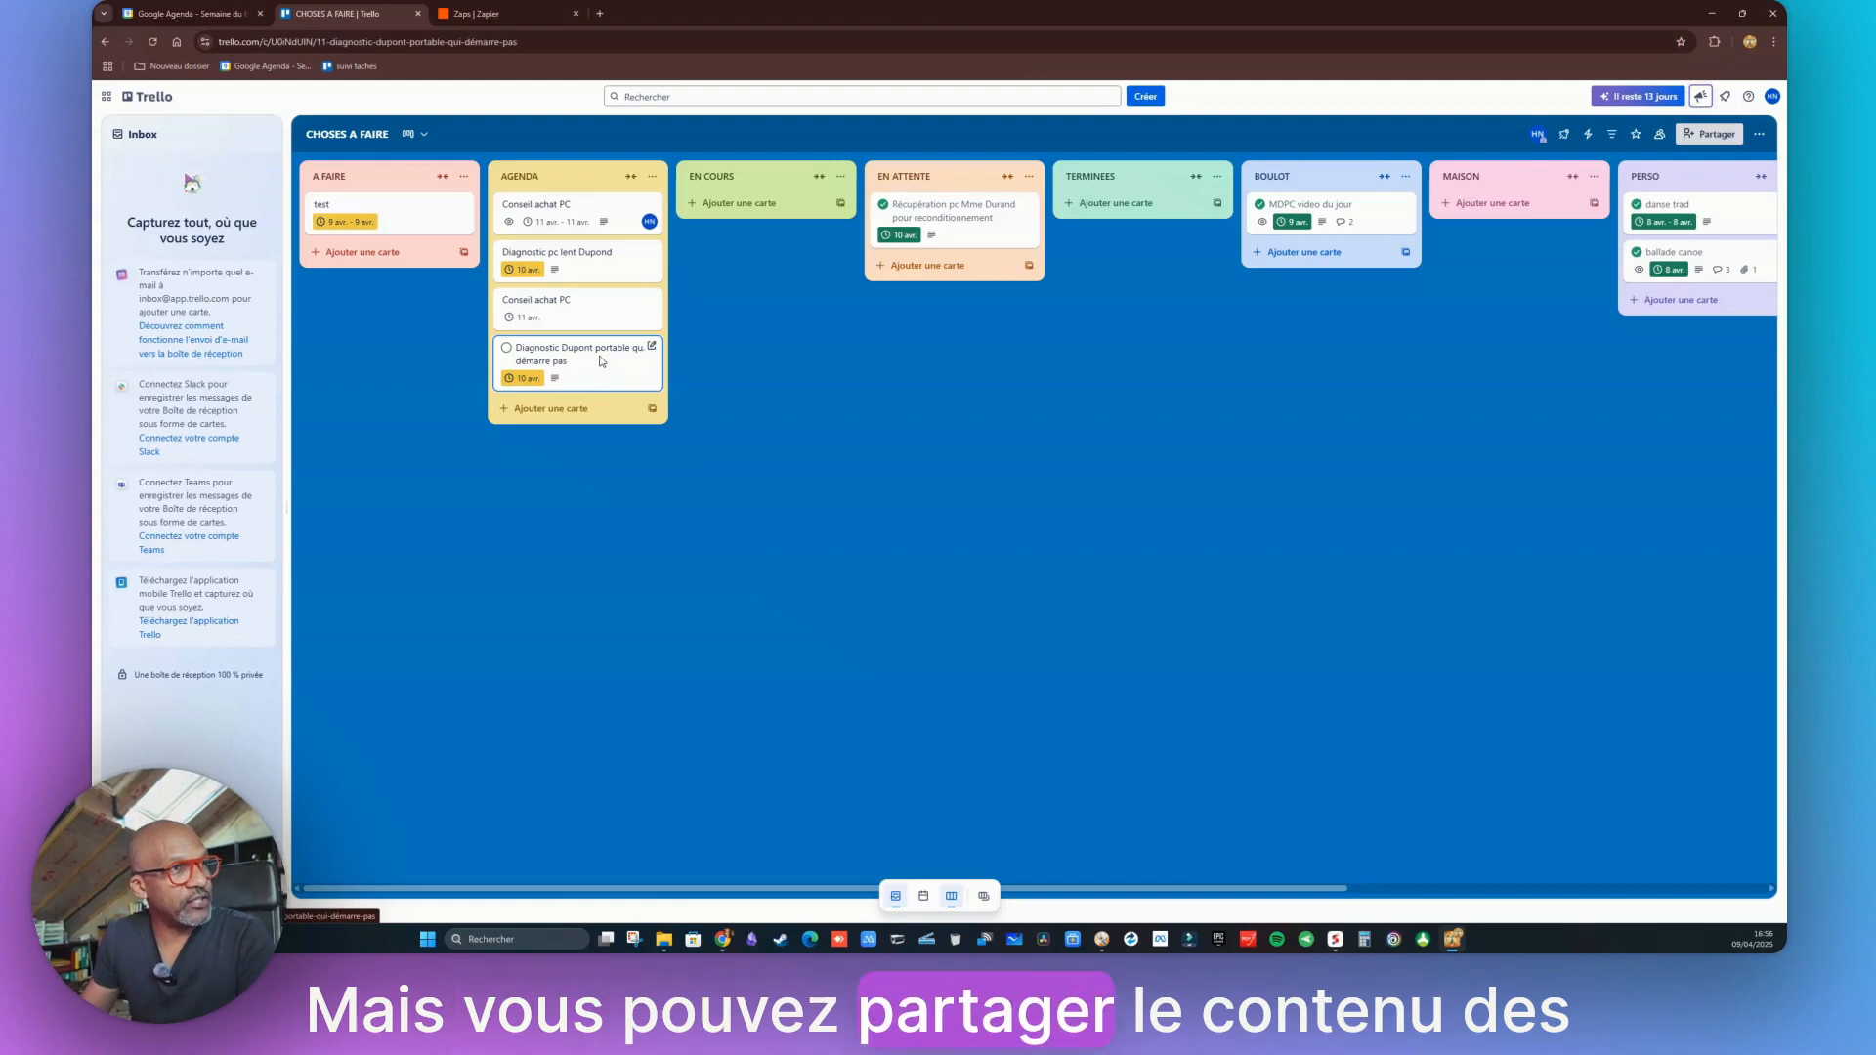
click(601, 362)
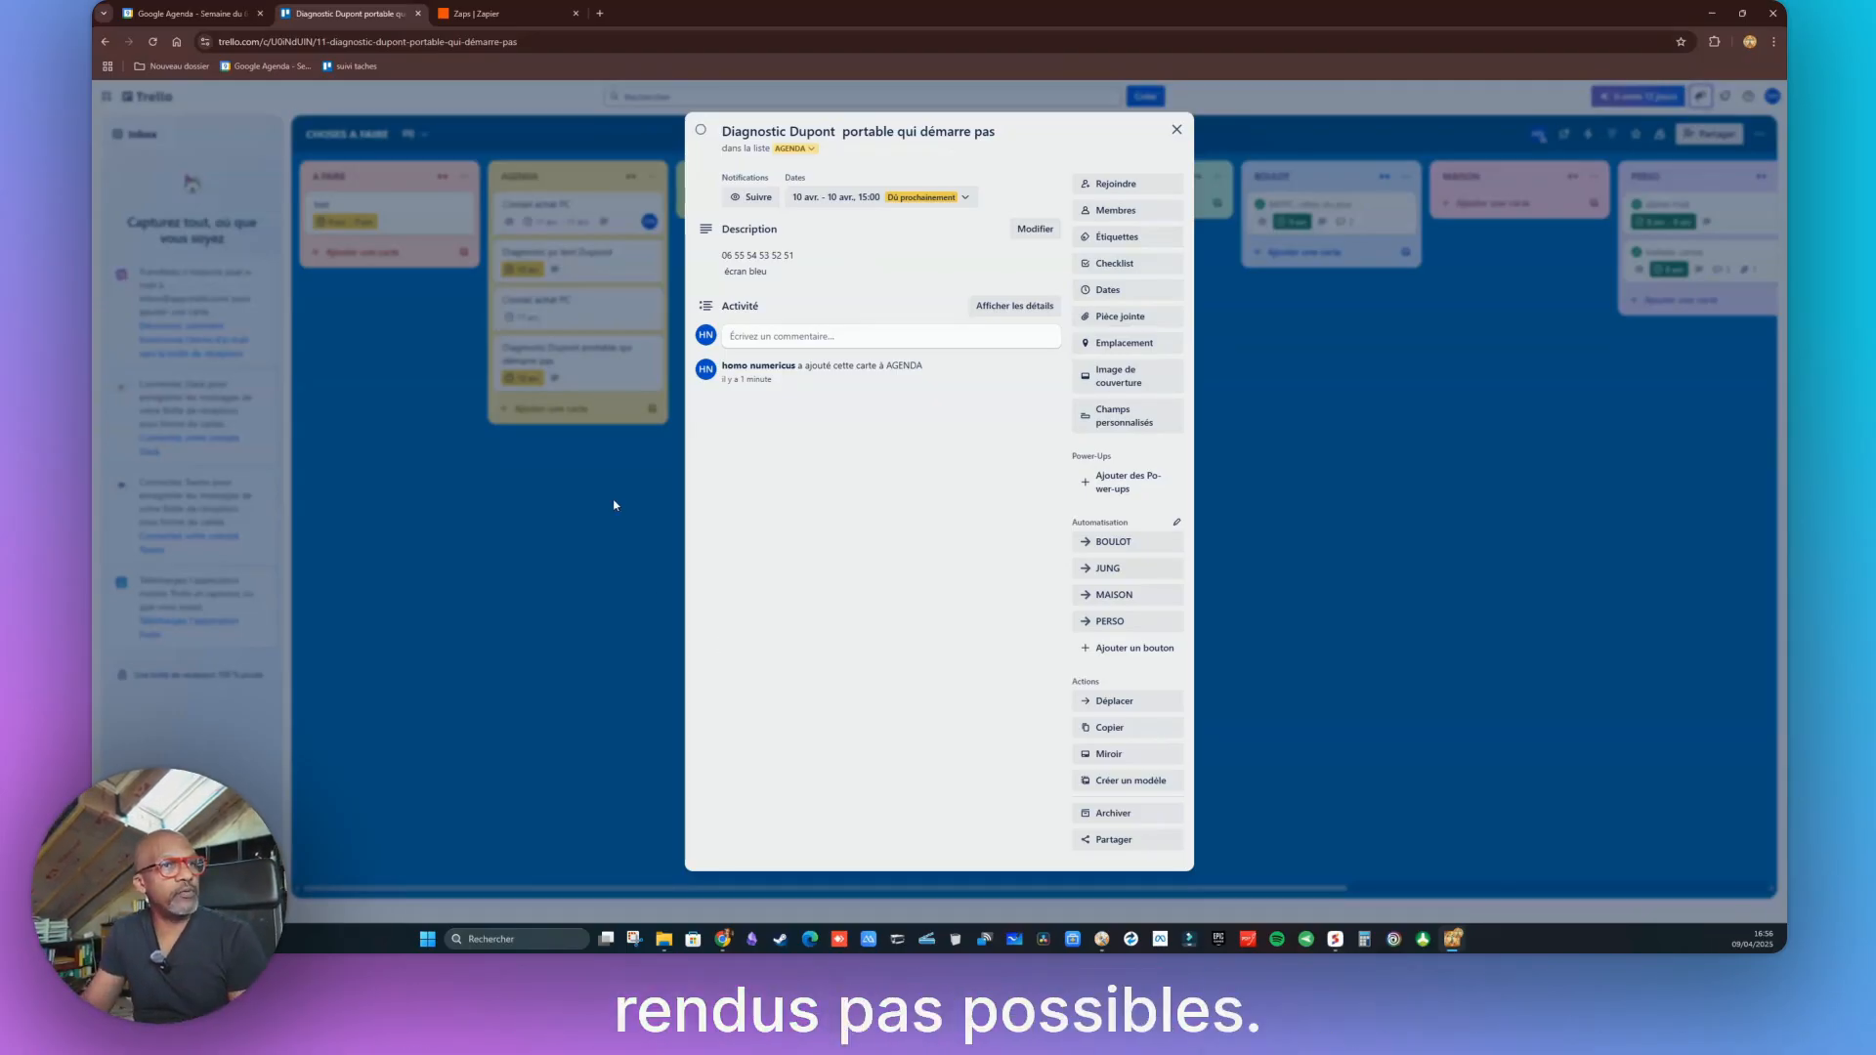
click(1133, 845)
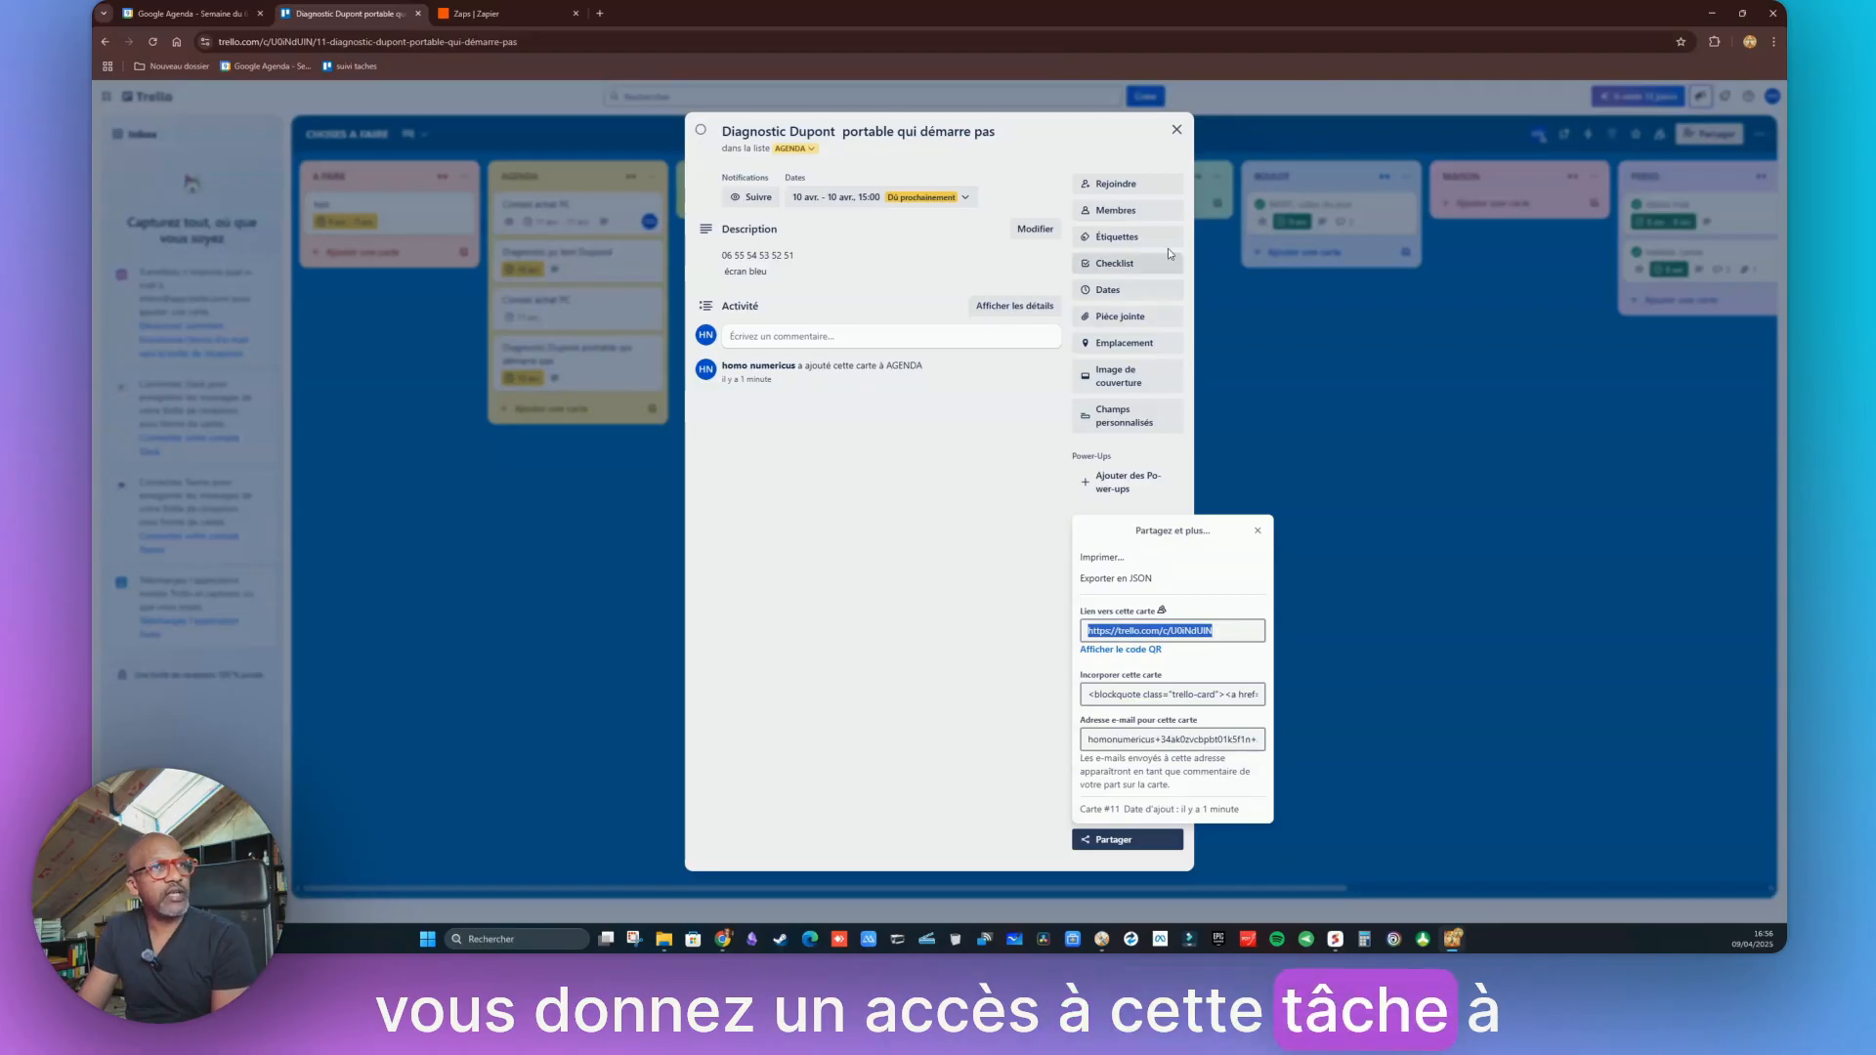
click(1178, 132)
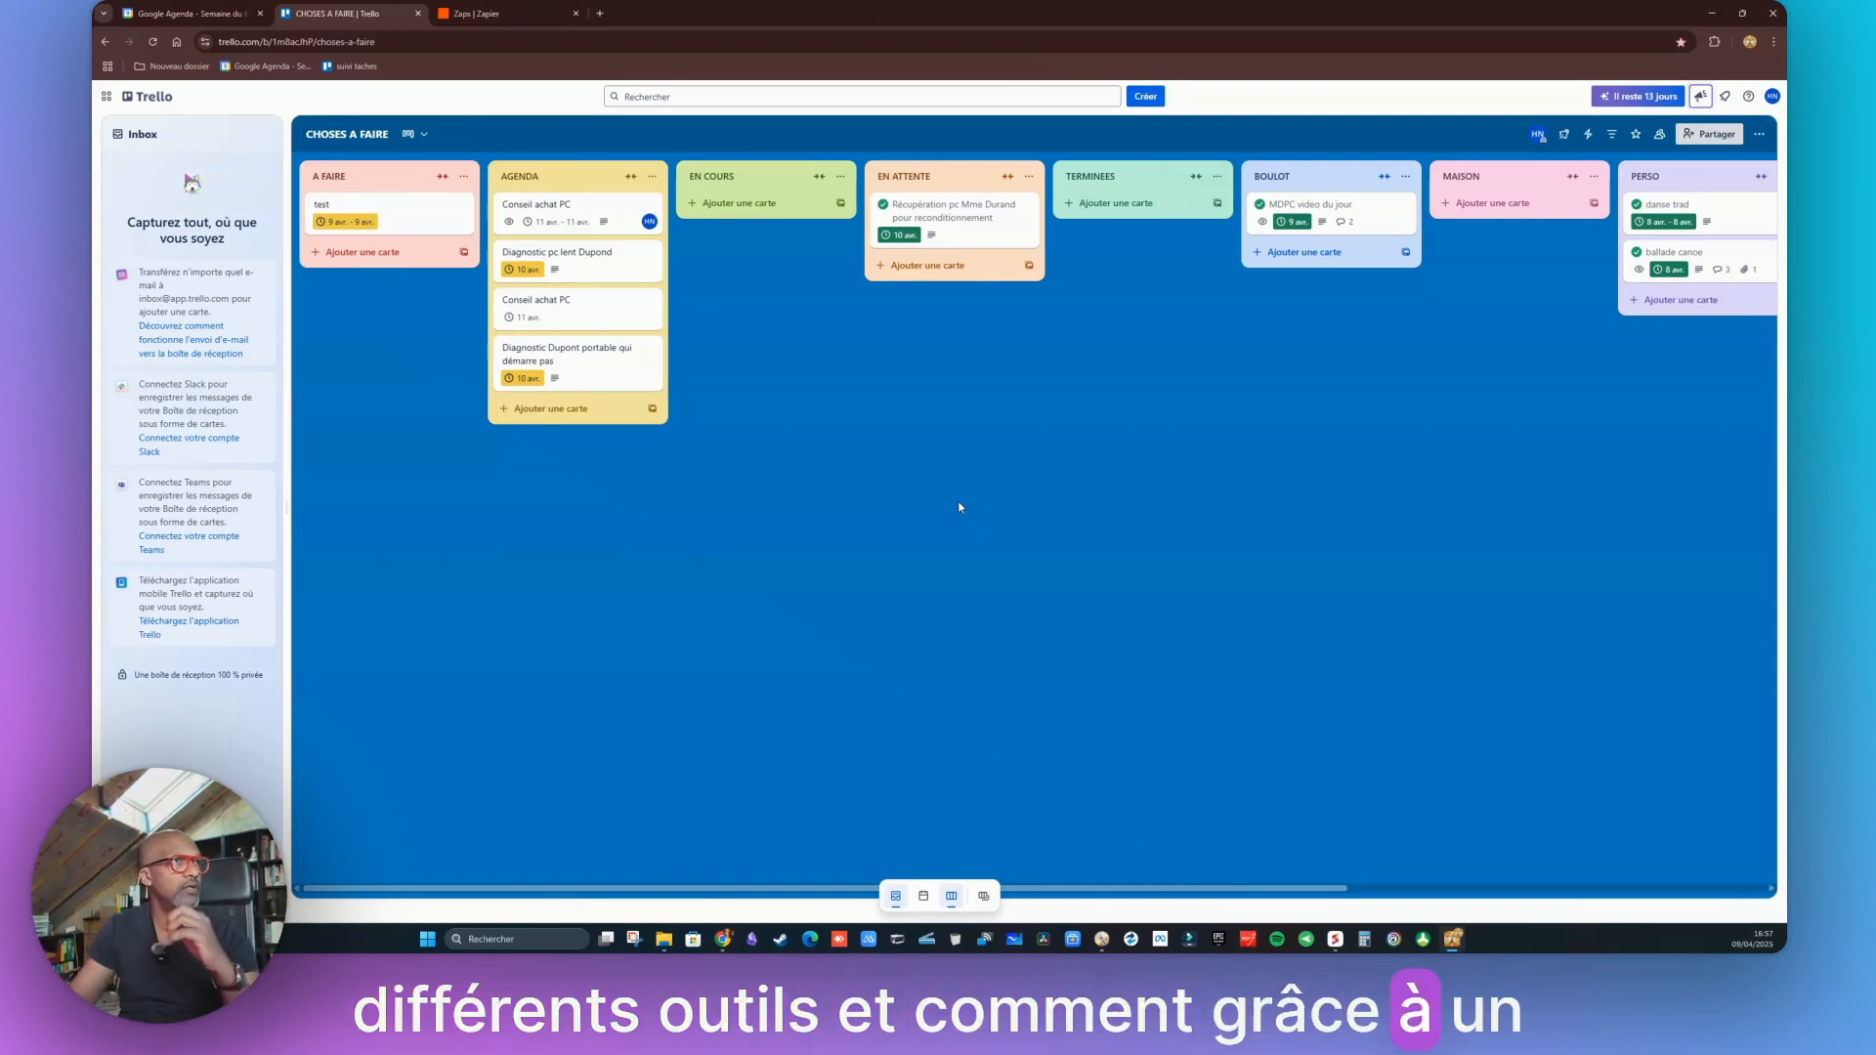
click(494, 13)
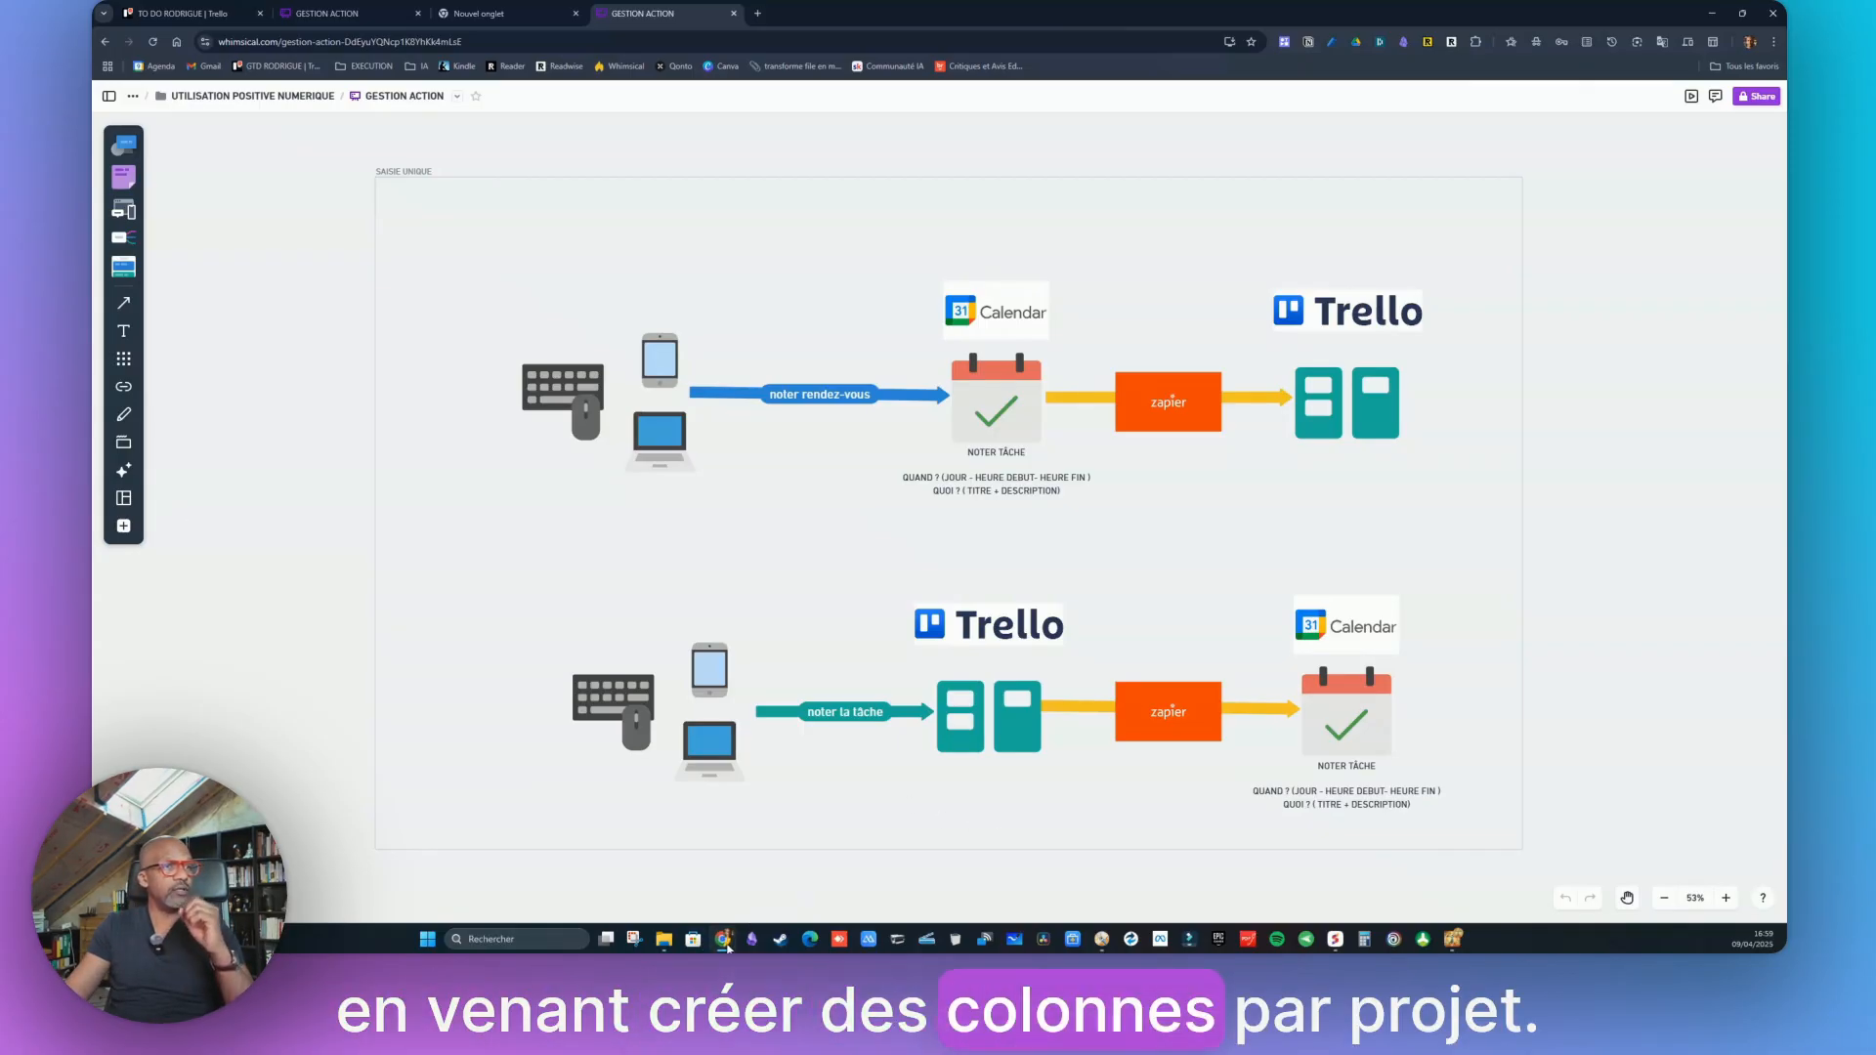
mouse_move(726, 943)
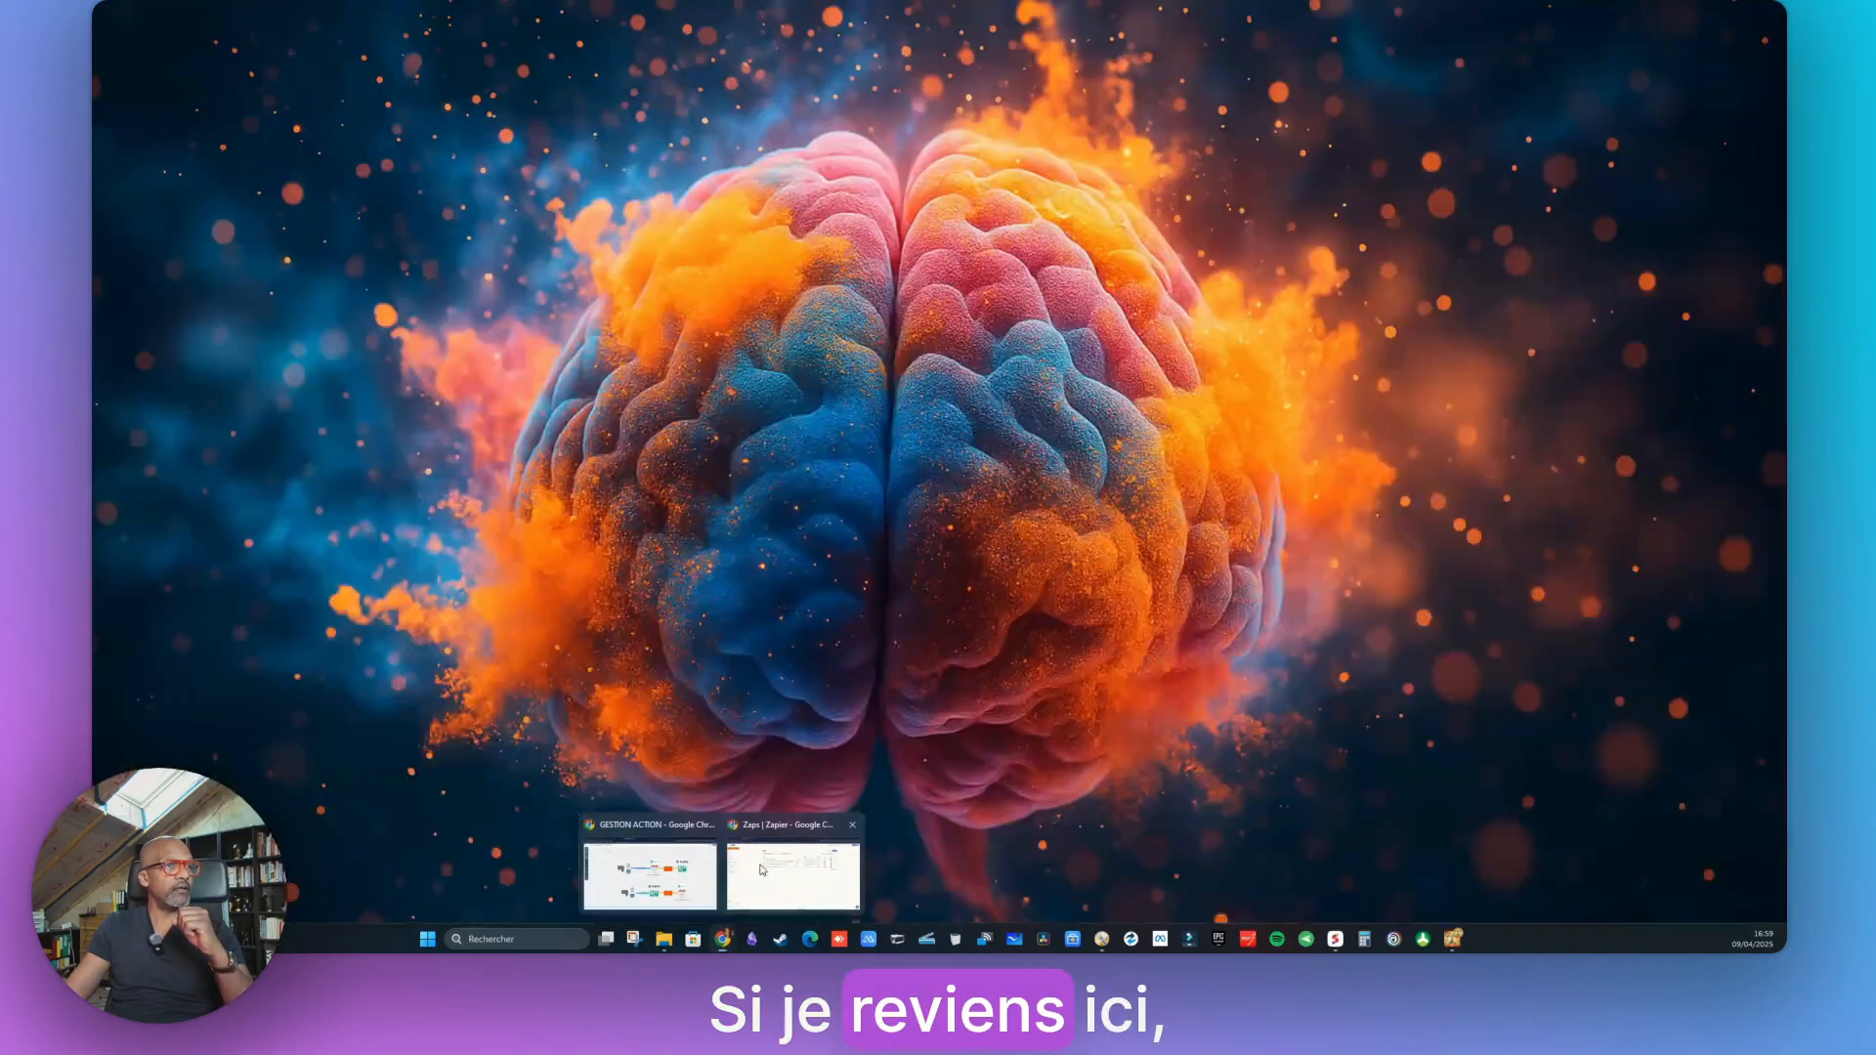
click(762, 872)
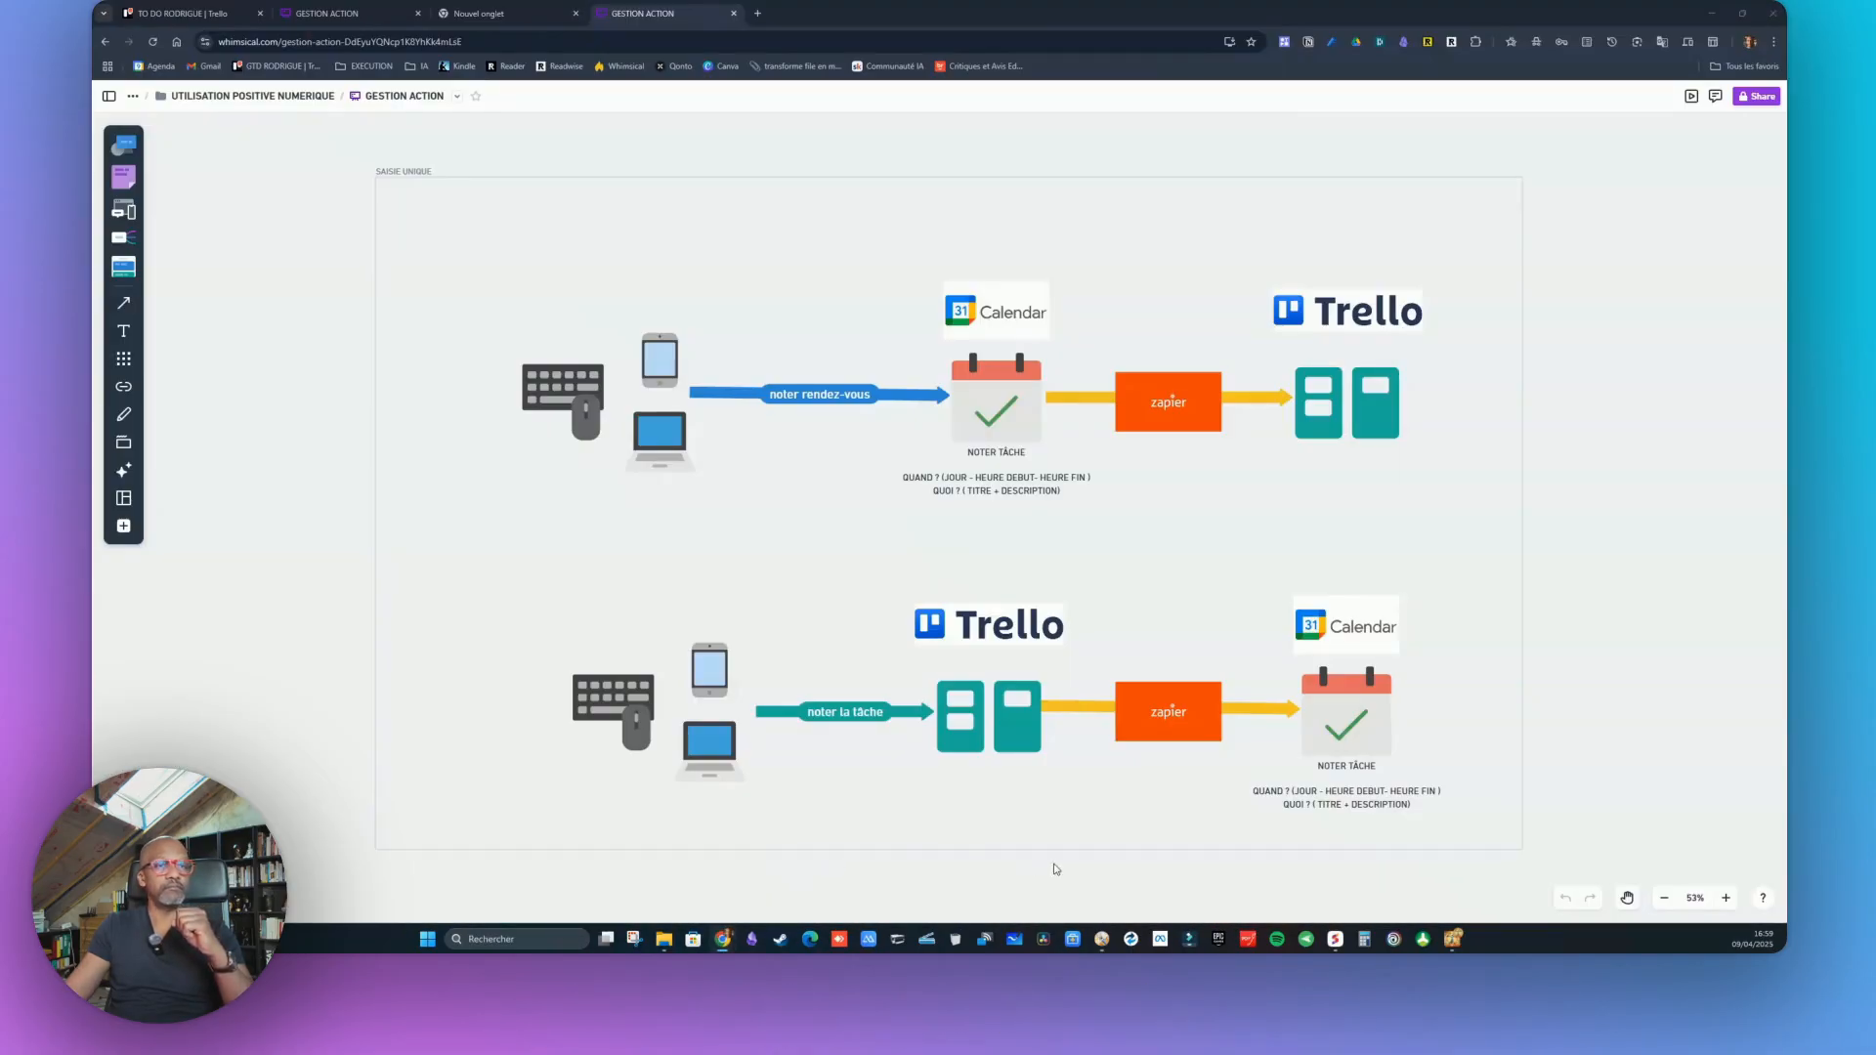
click(1454, 940)
click(344, 12)
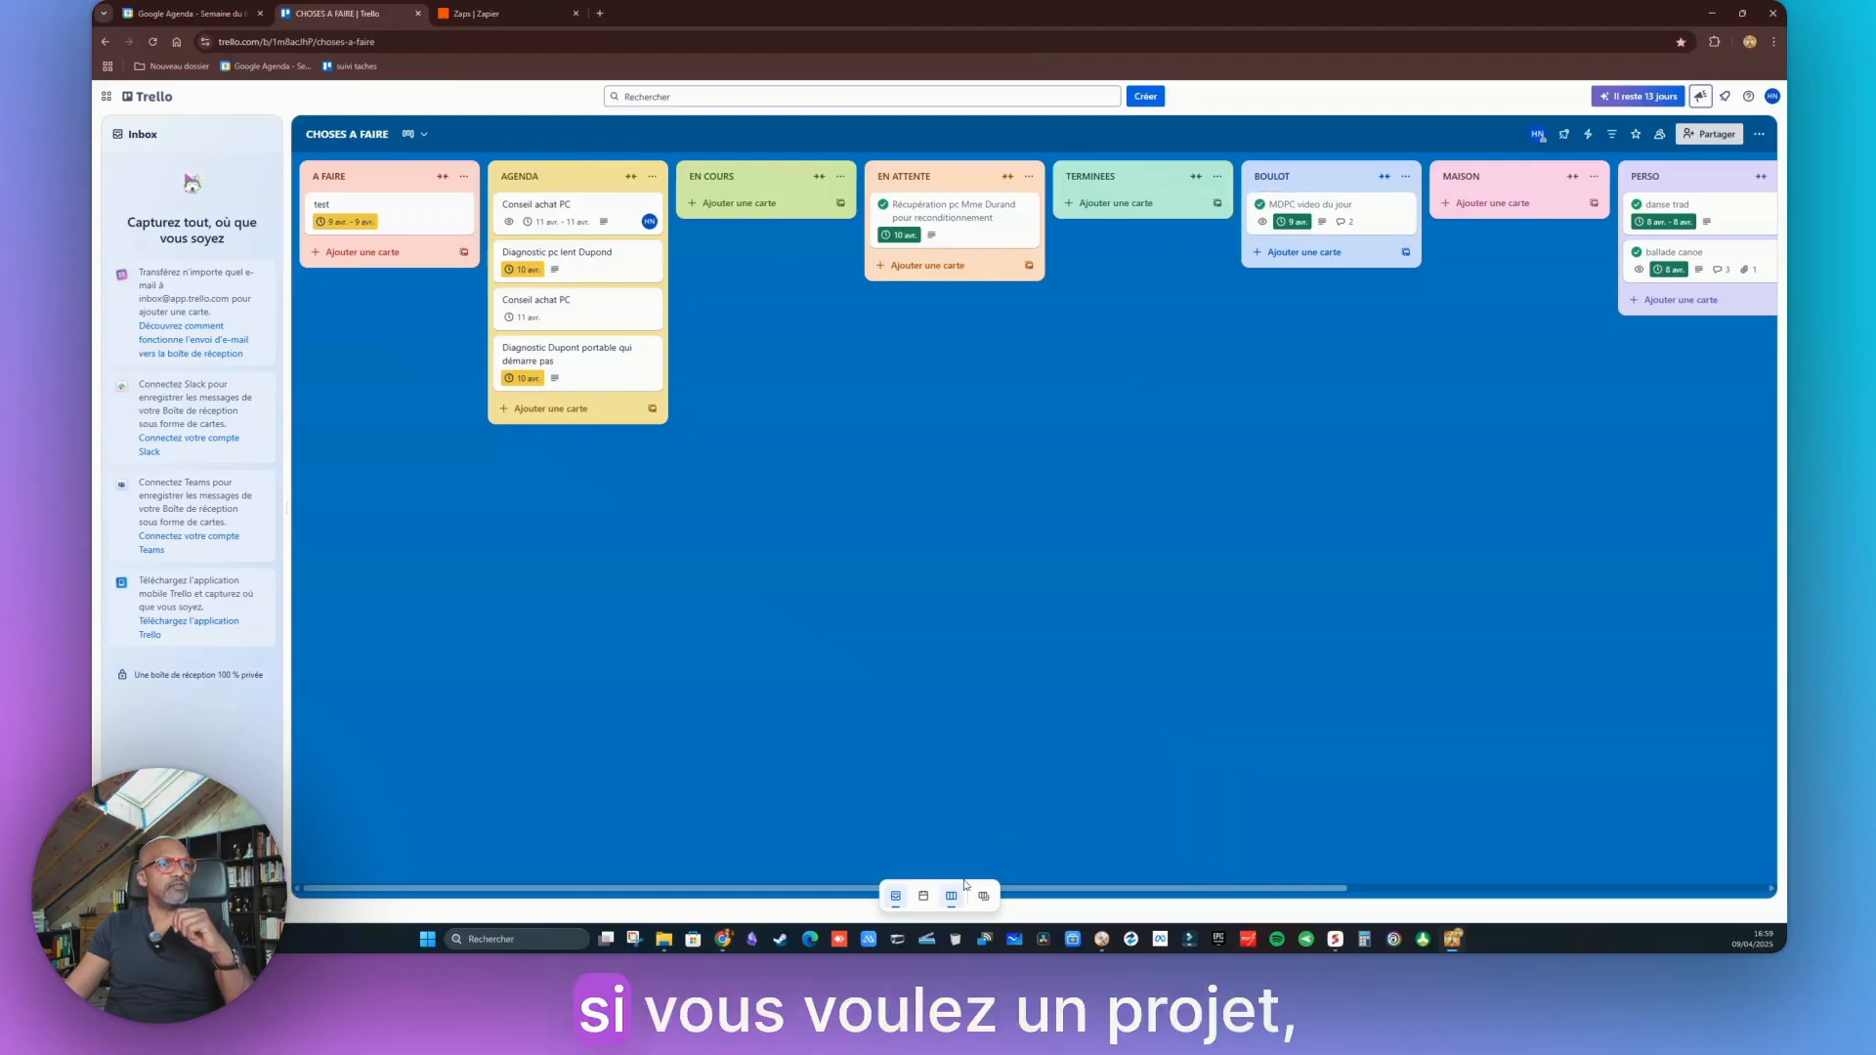
Scroll across the CHOSES A FAIRE board to review all its project lists
drag(1048, 889, 1464, 892)
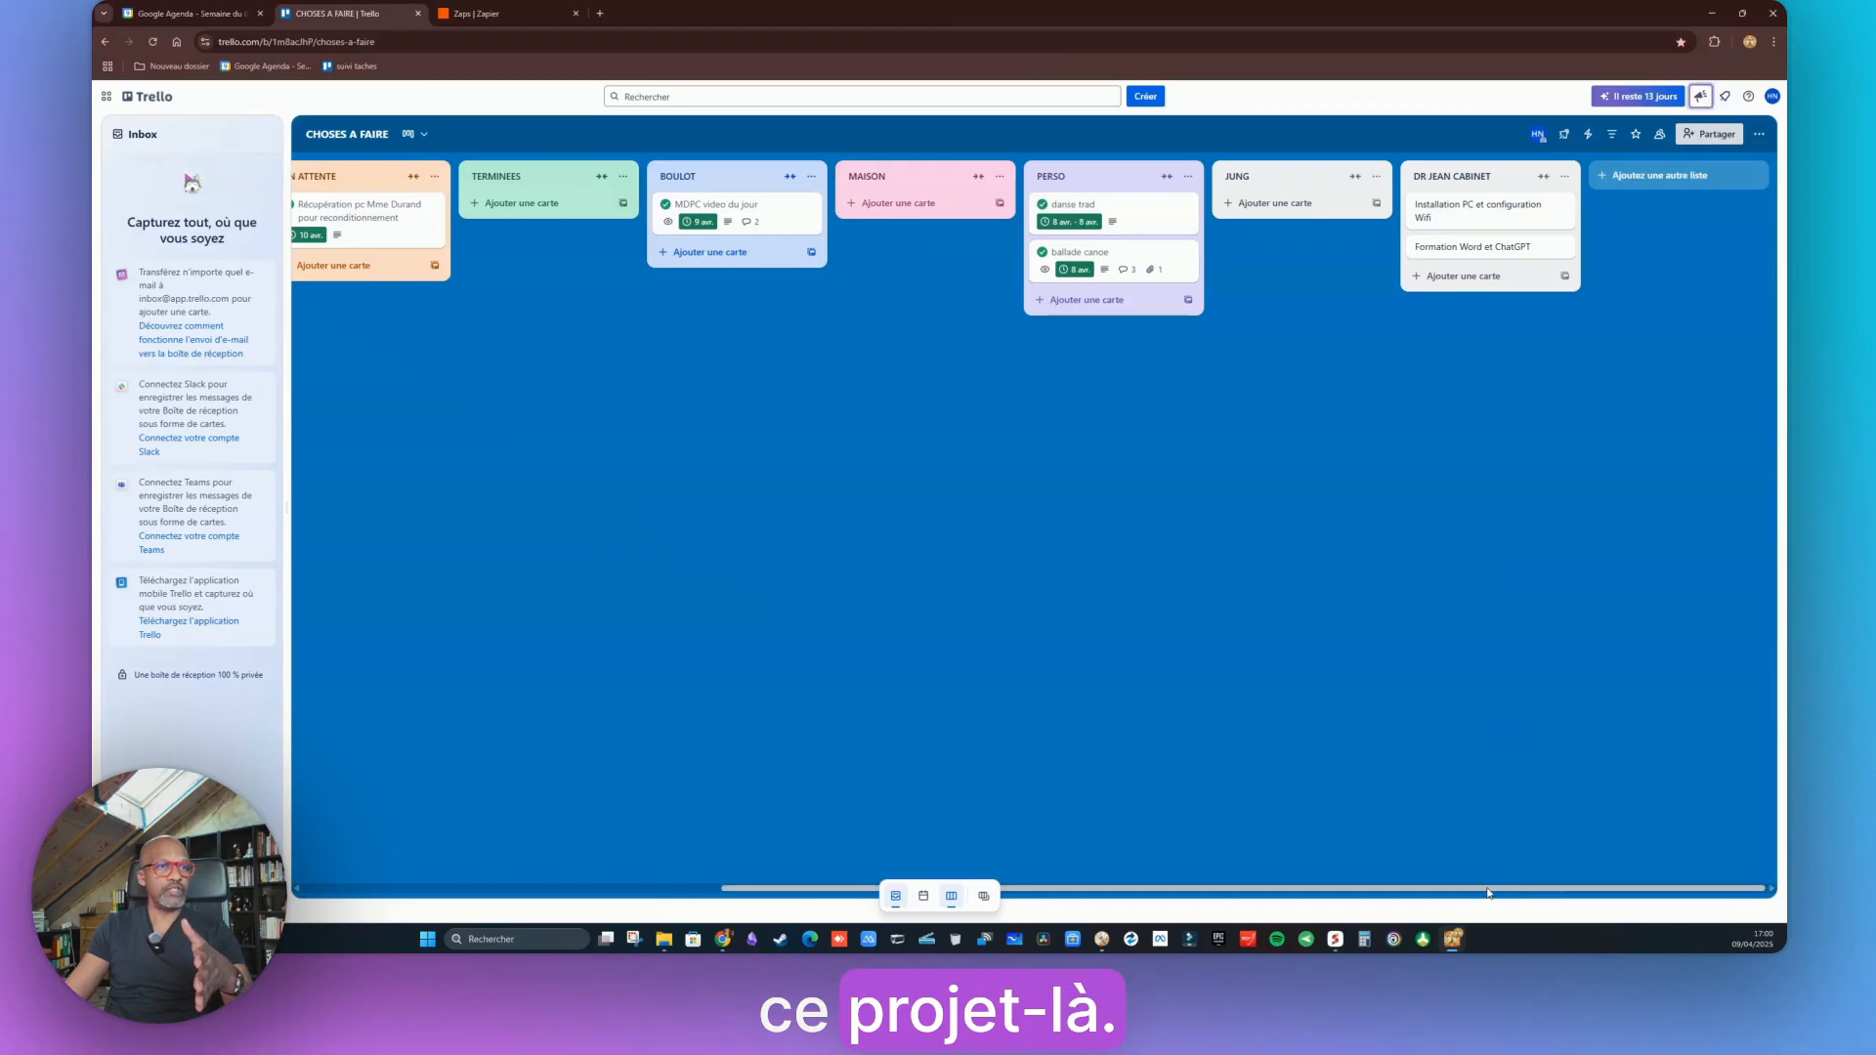
drag(1489, 892, 1071, 892)
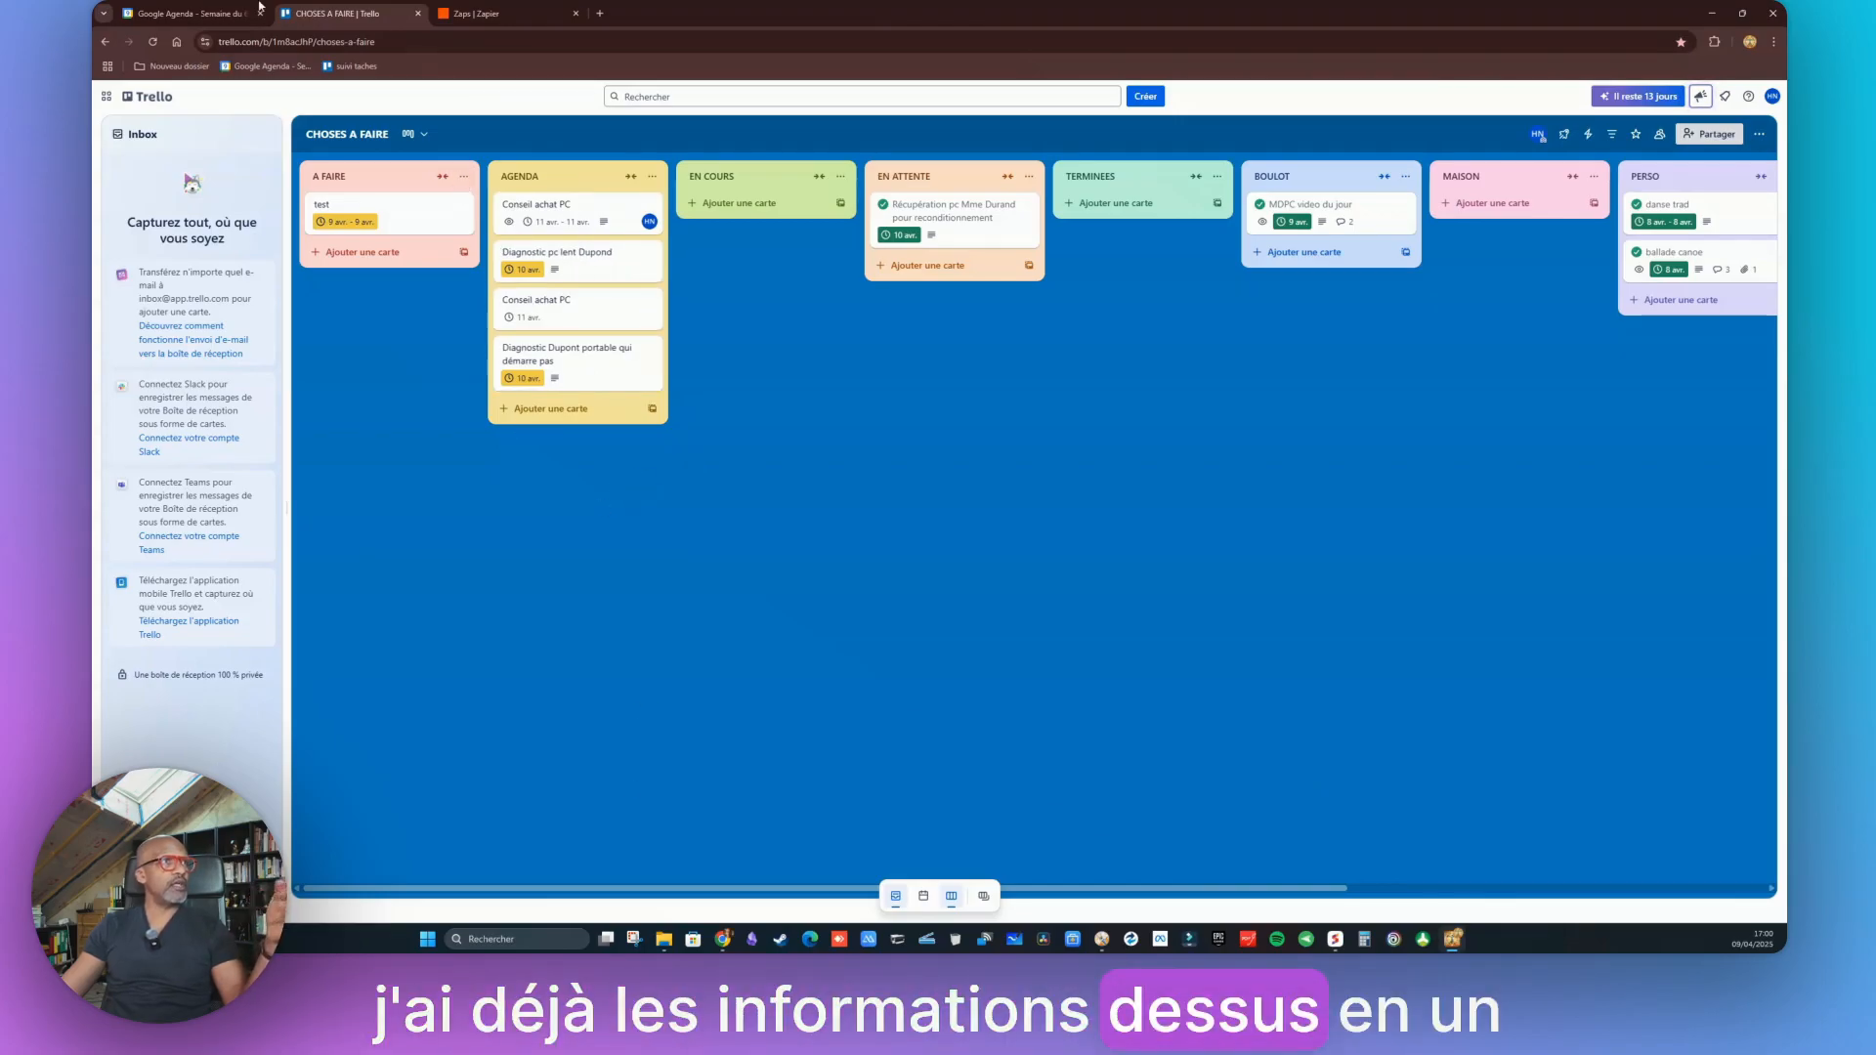
Close the diagnostic event's details in the 6–12 April week, then return to the Trello board
click(224, 13)
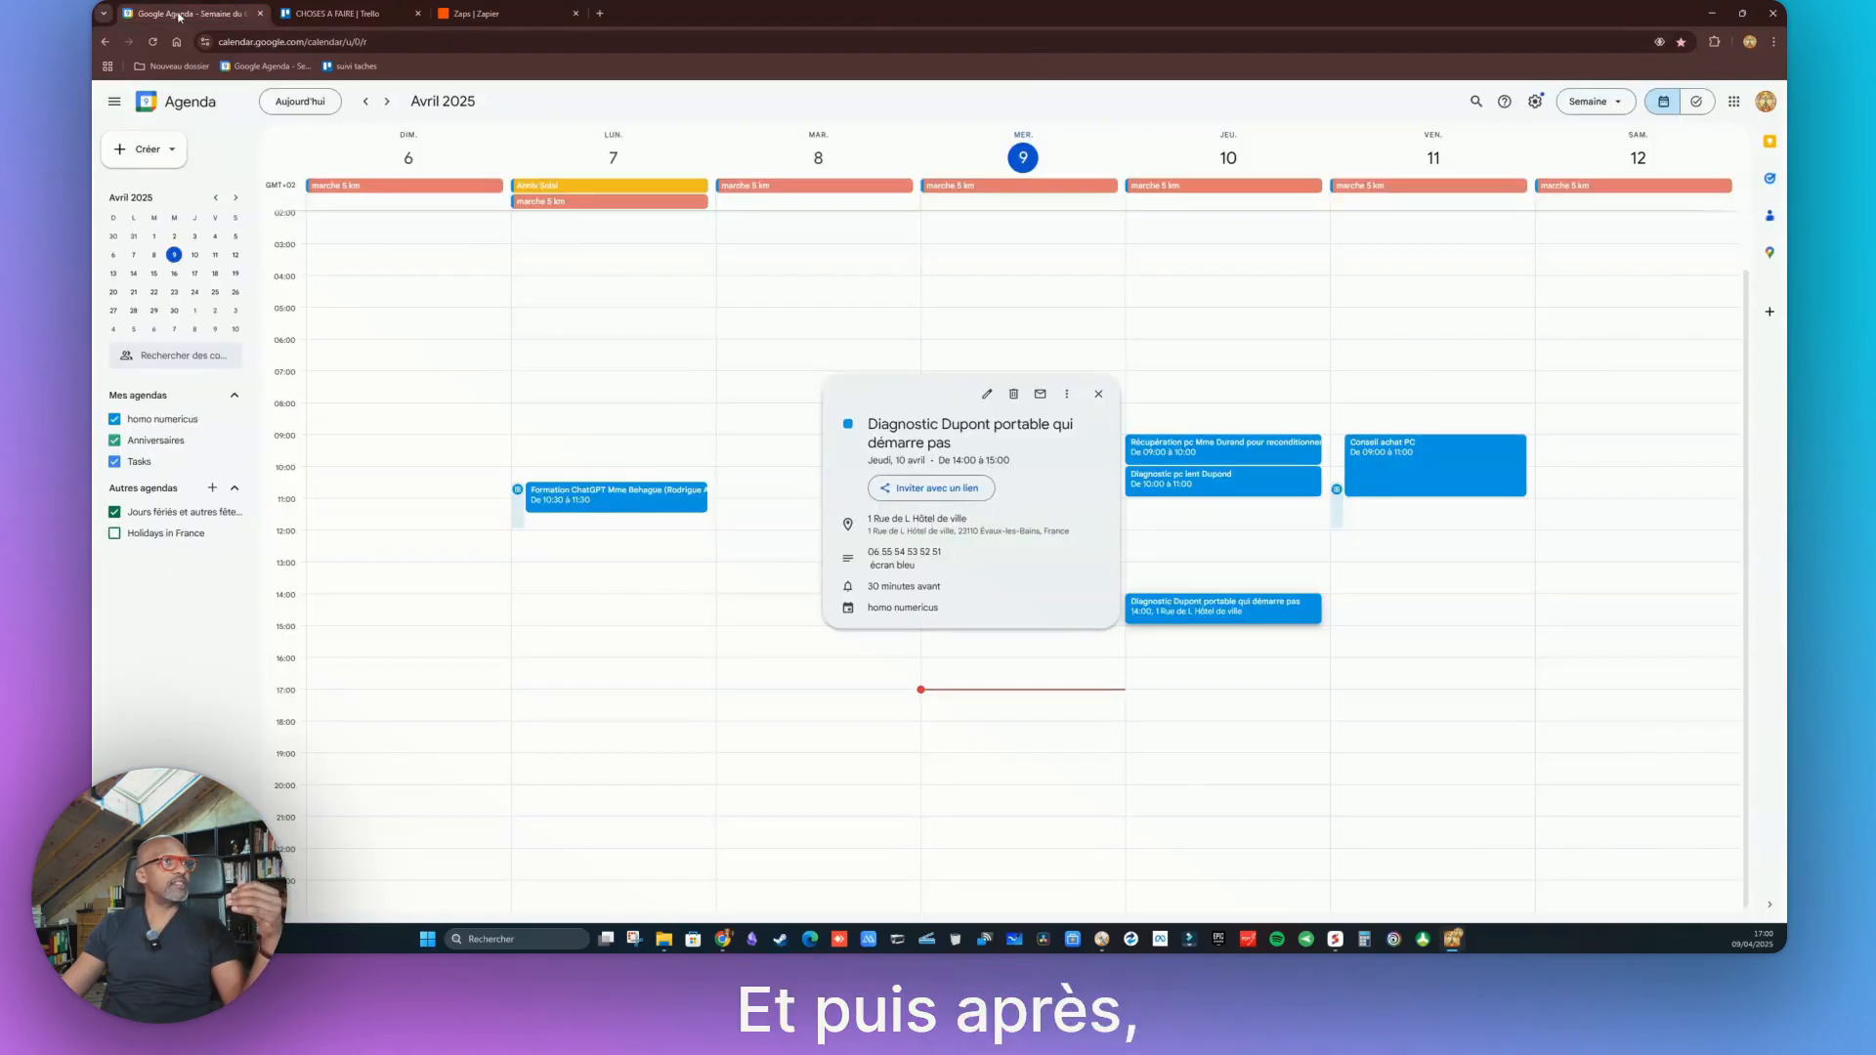
click(1196, 286)
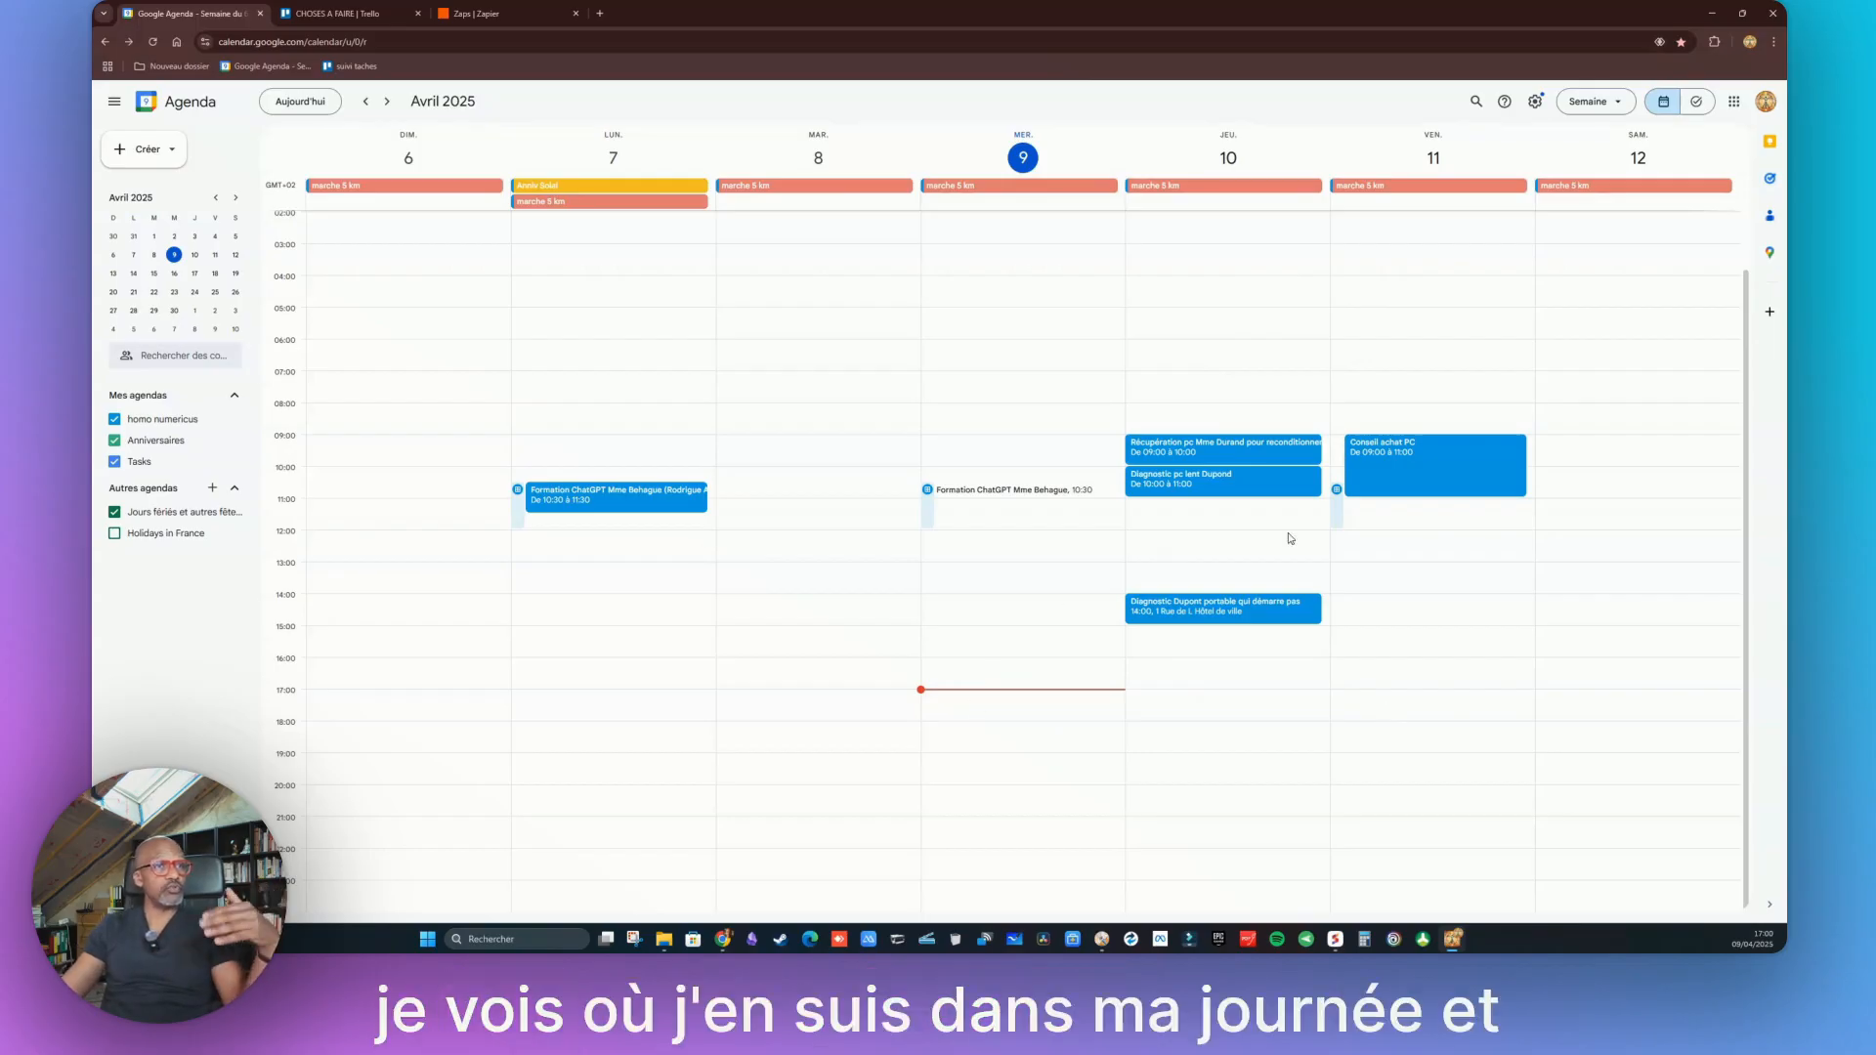
click(371, 13)
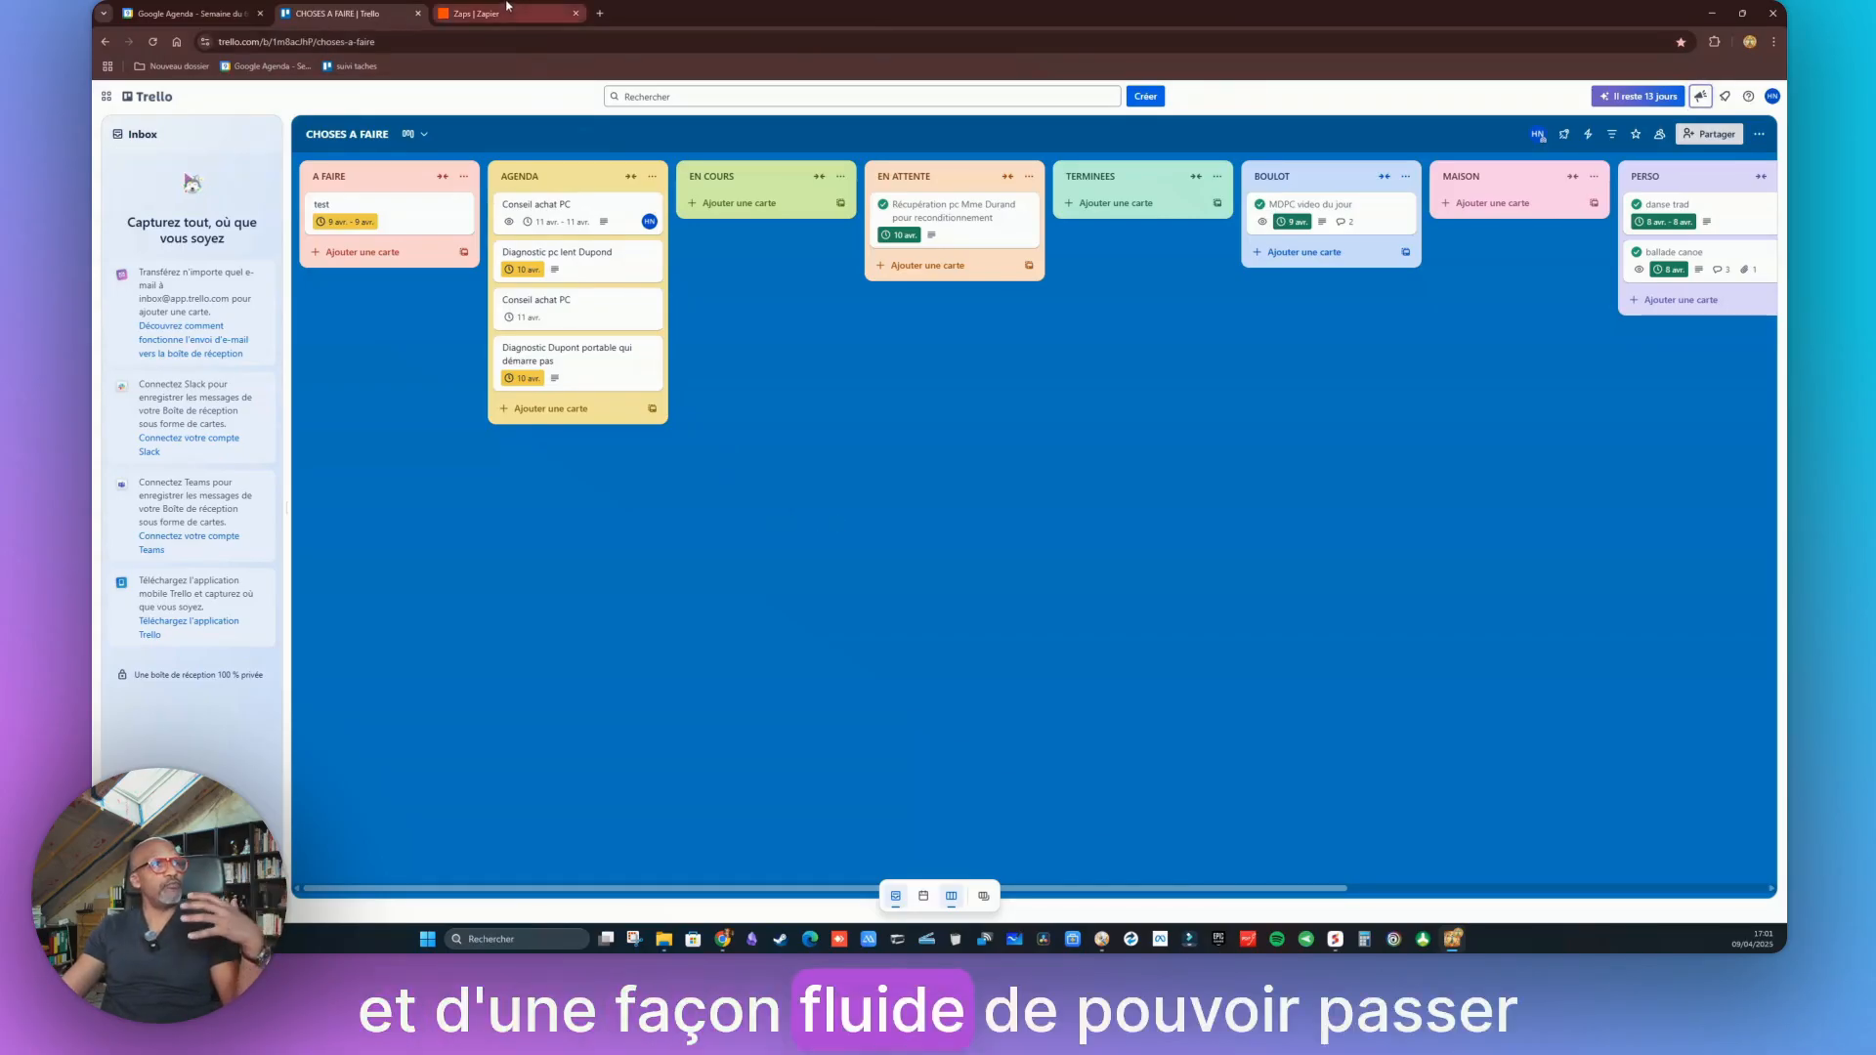
click(476, 13)
click(339, 12)
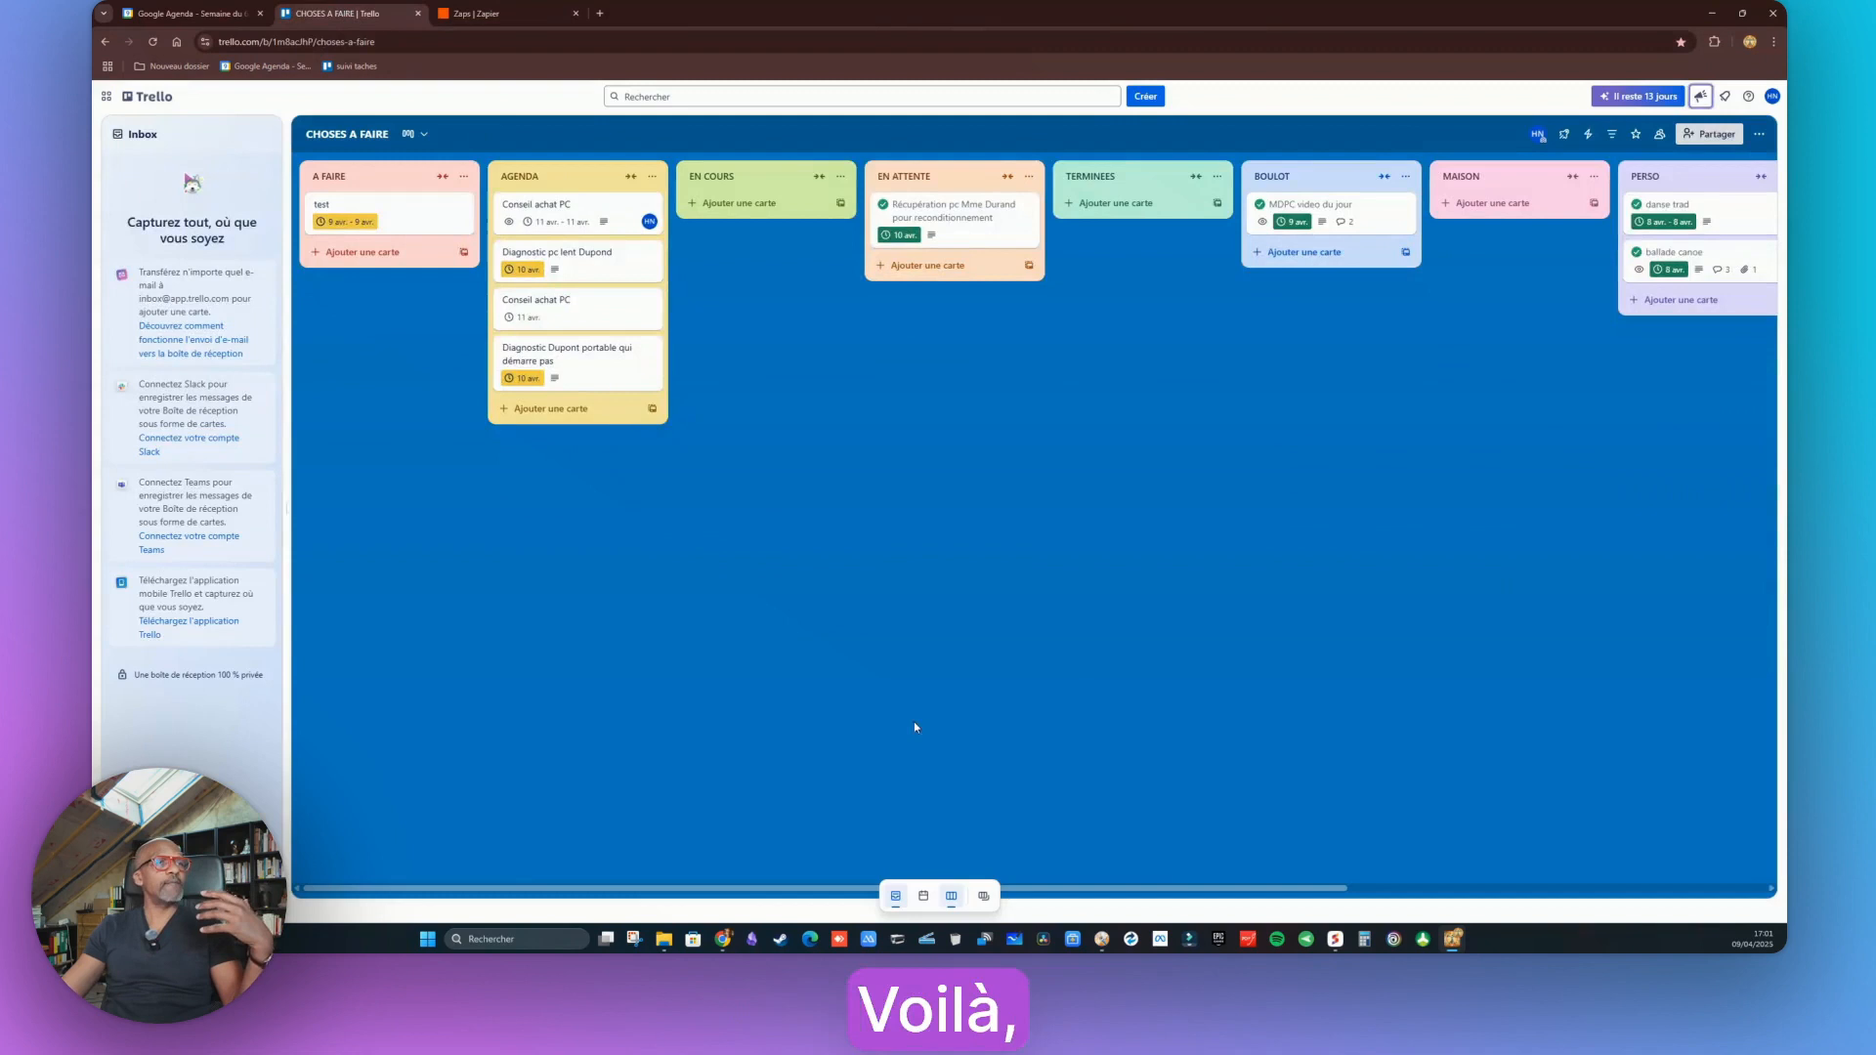